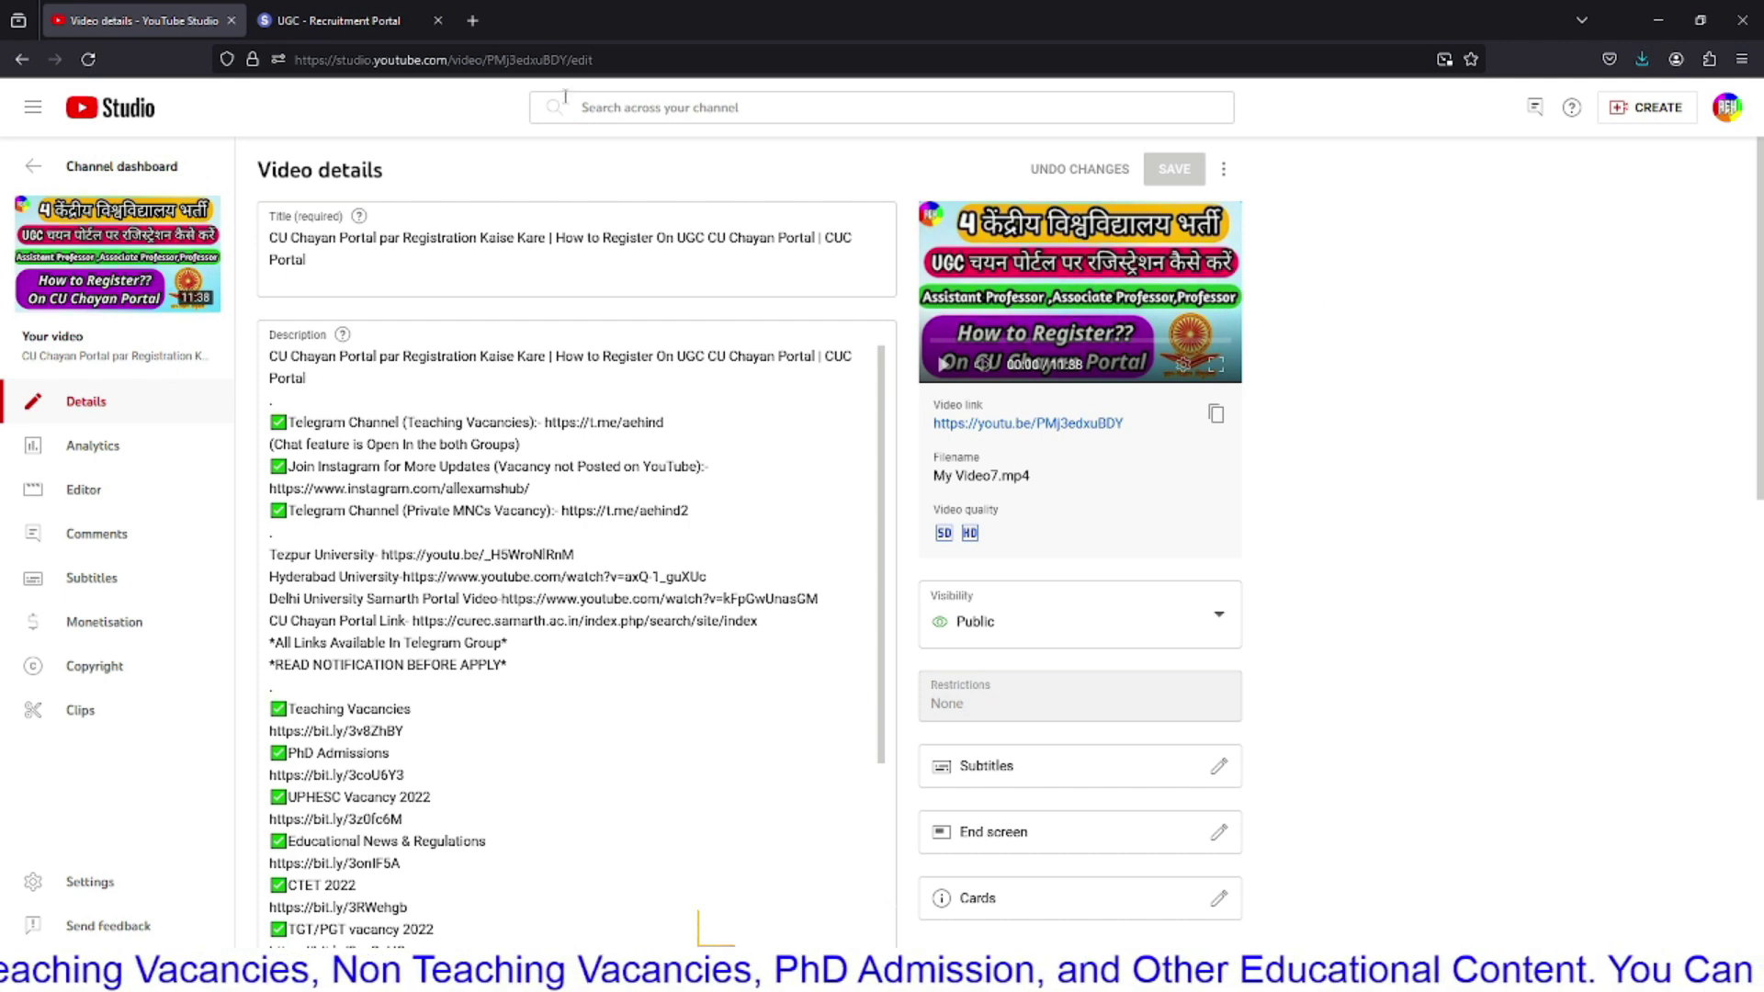
Step: Switch to the UGC recruitment portal and check the dashboard's contact details, profile name and completion status
left_click(338, 21)
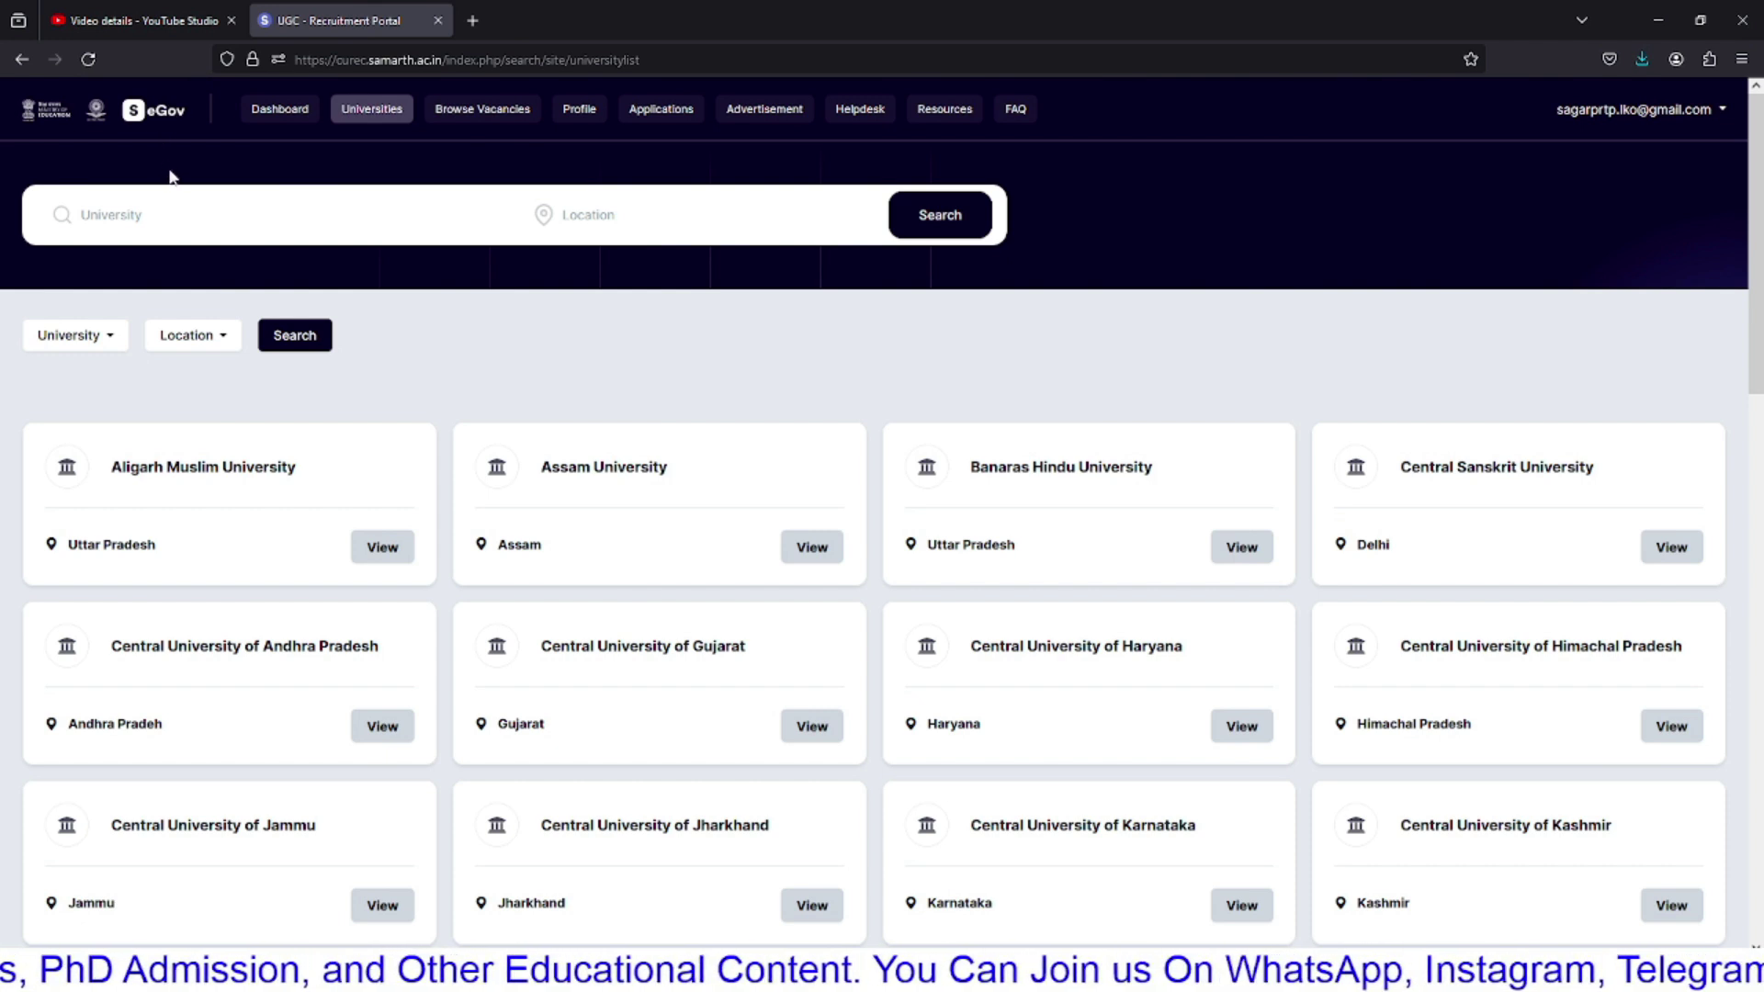
left_click(279, 109)
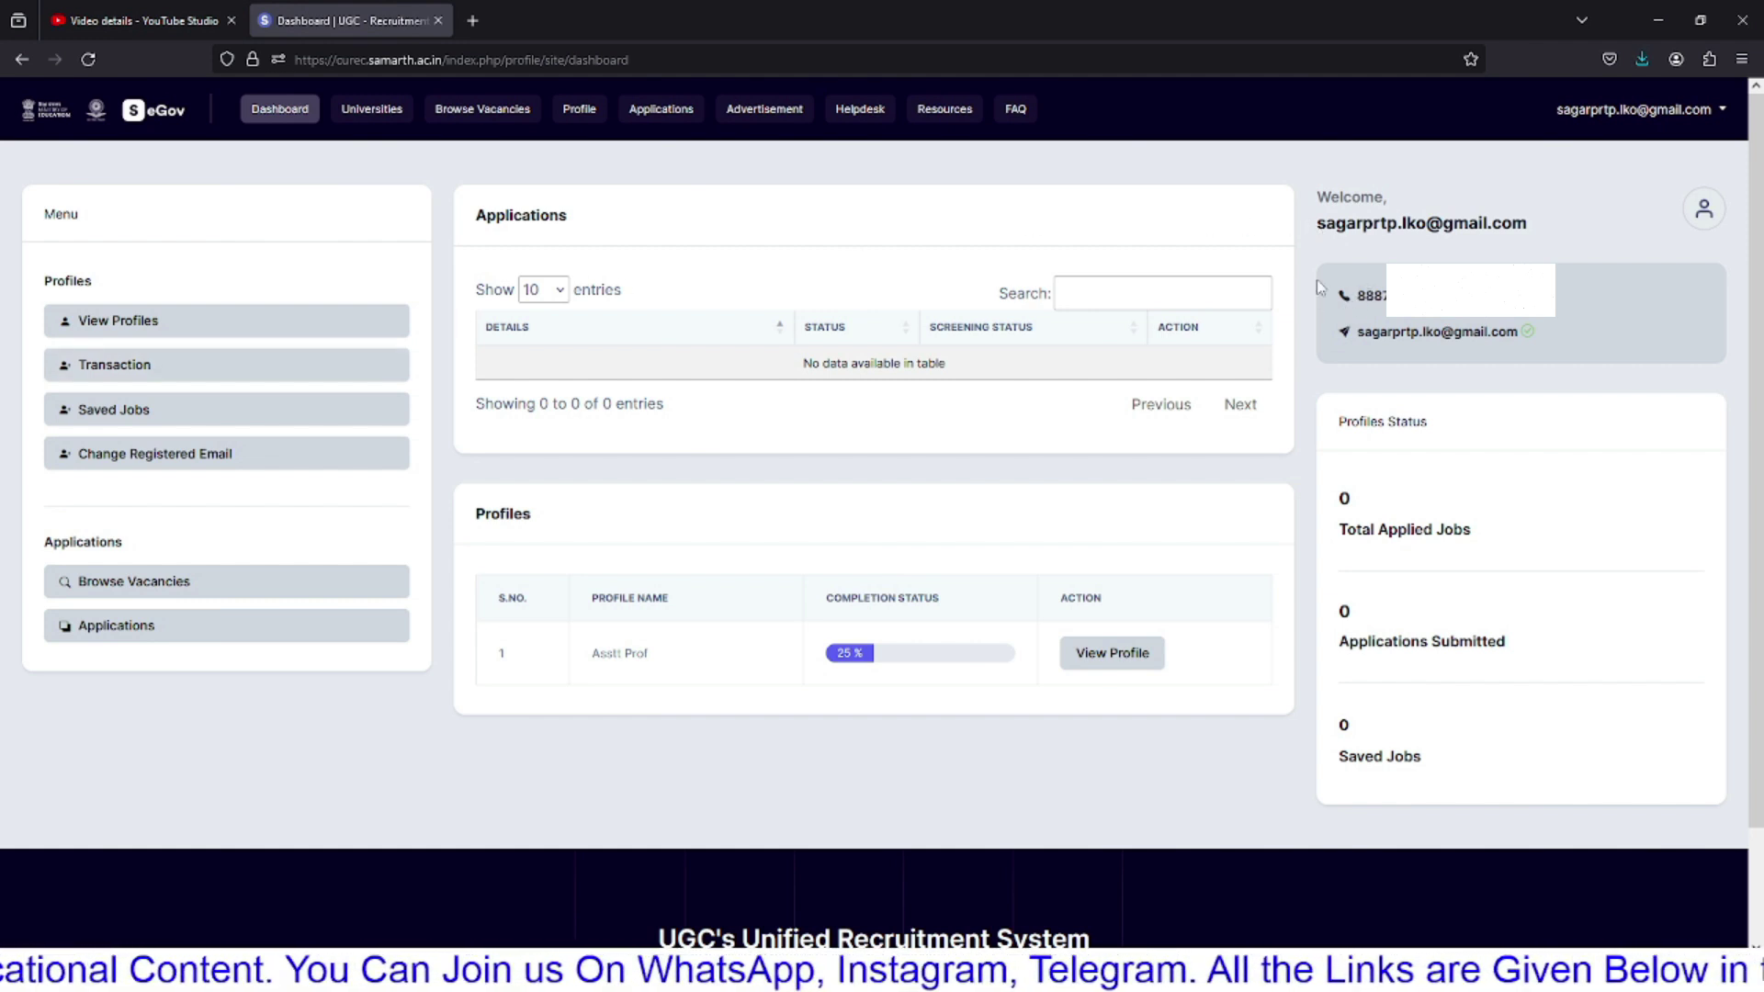
left_click_drag(1354, 295, 1521, 332)
left_click(1257, 485)
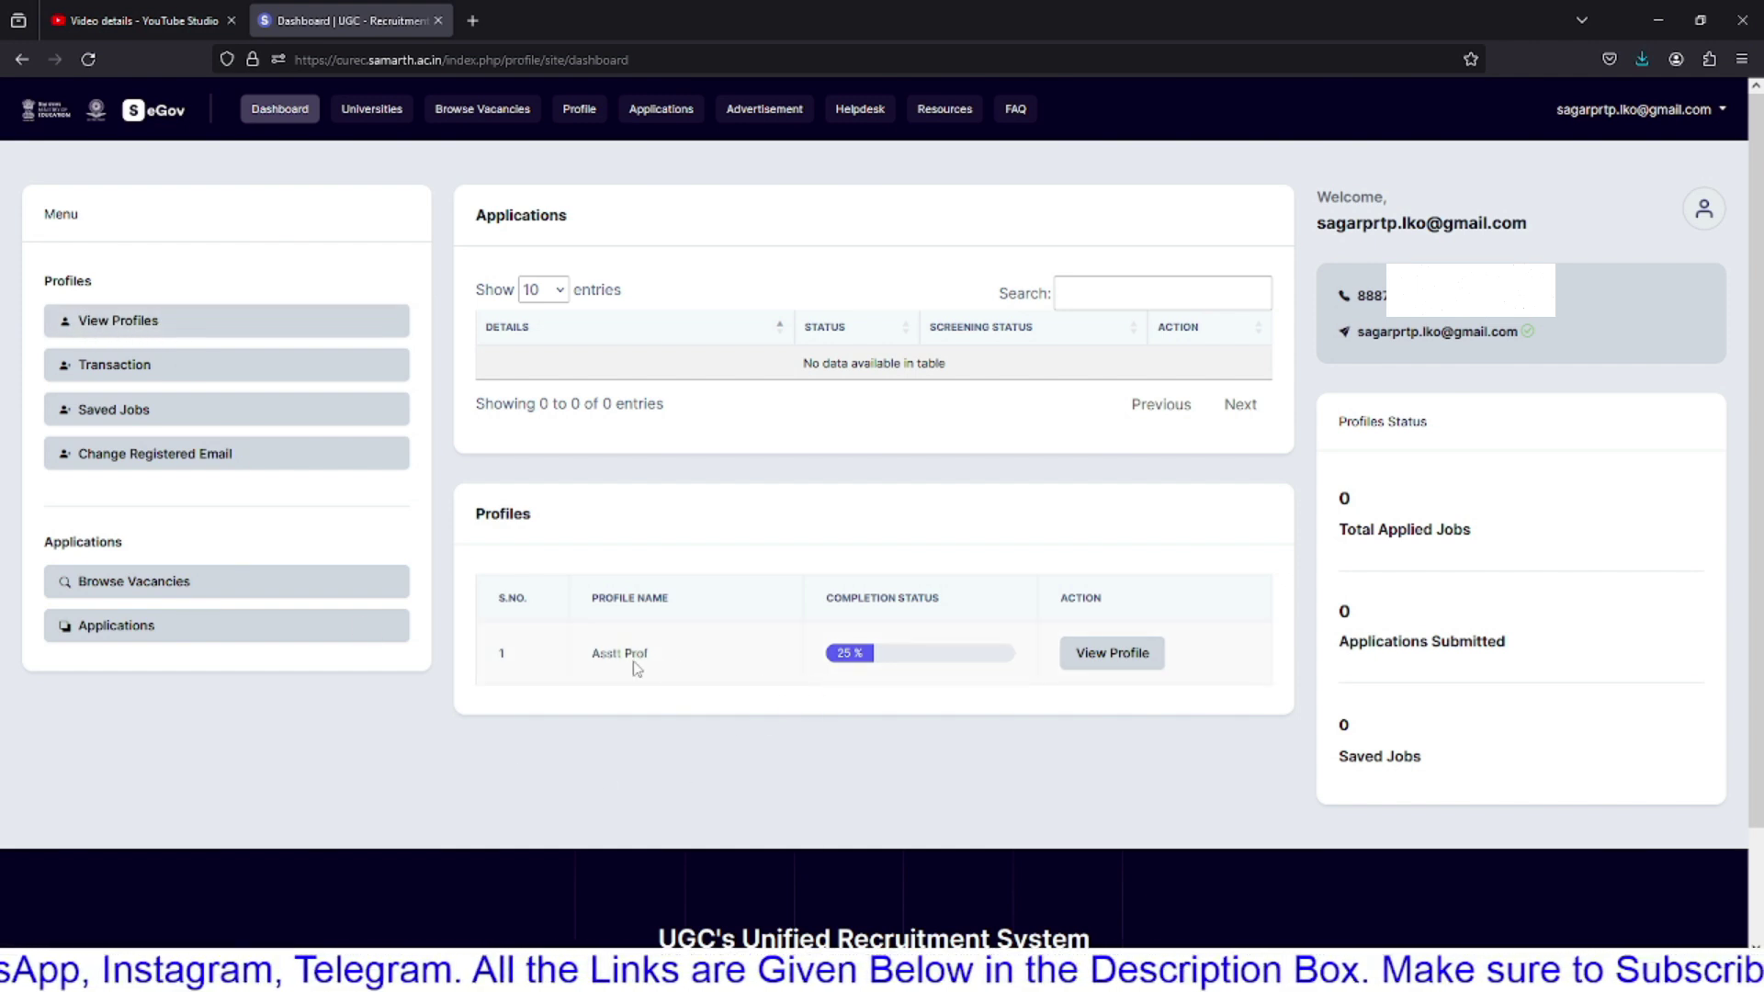
left_click_drag(593, 660, 660, 661)
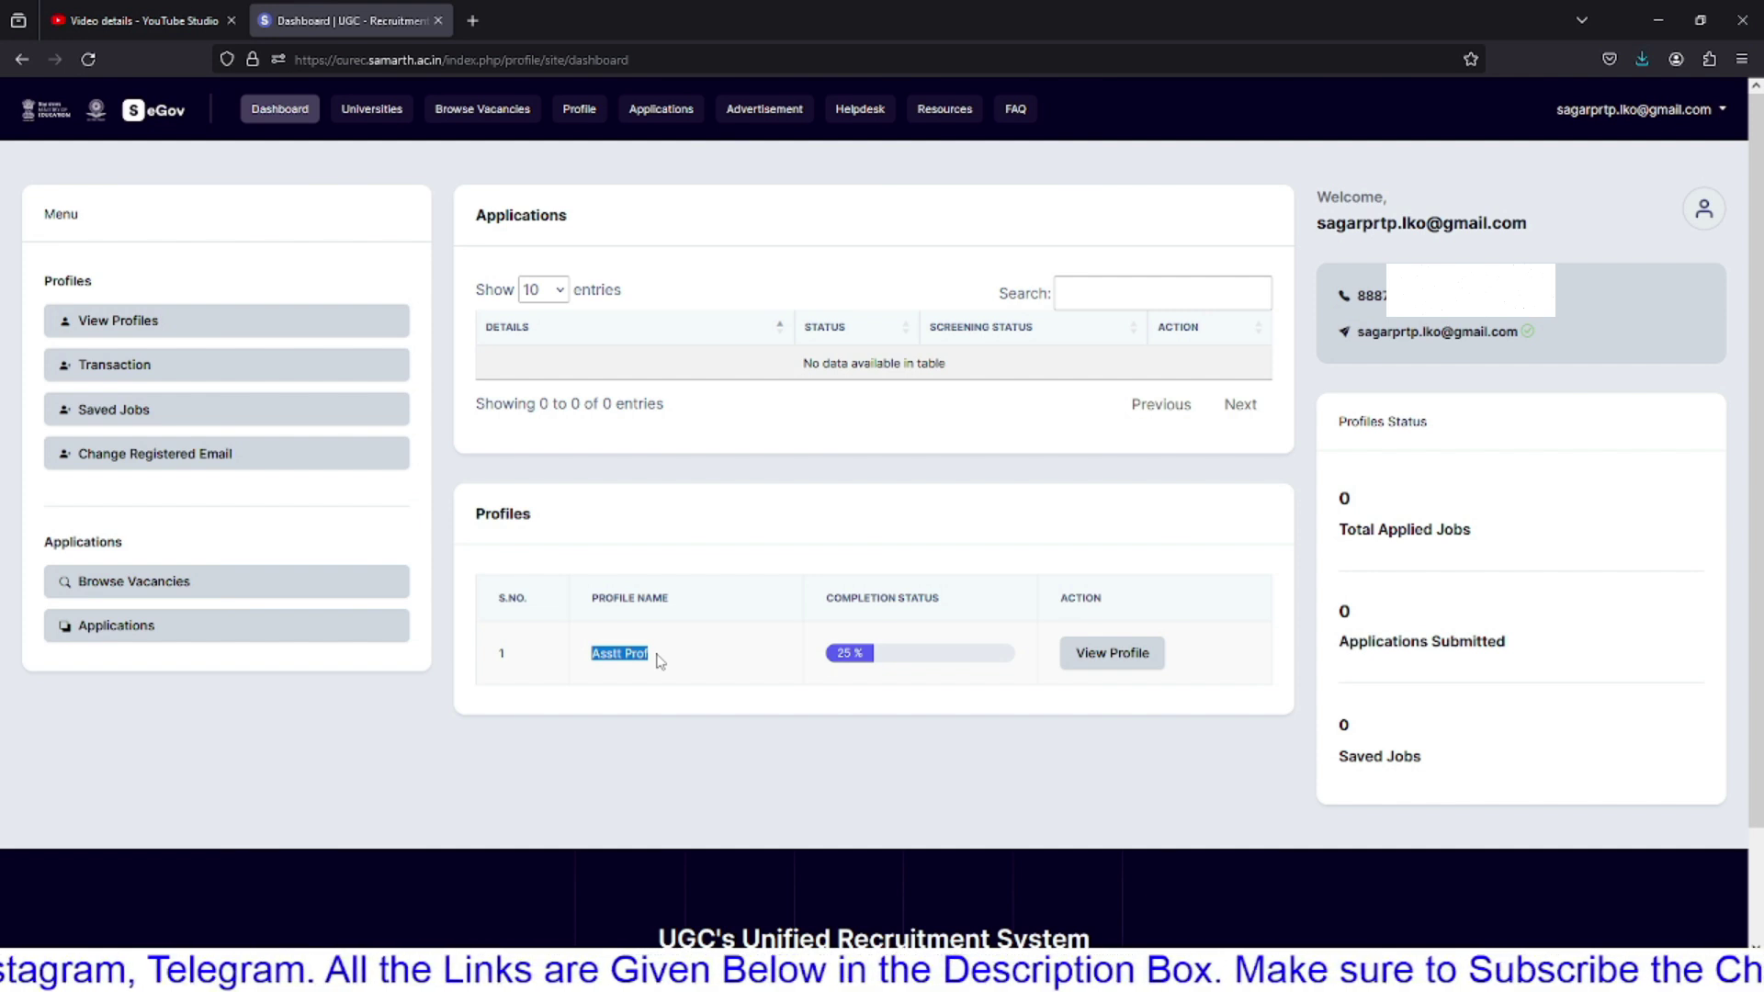
left_click_drag(832, 658, 874, 663)
left_click(880, 684)
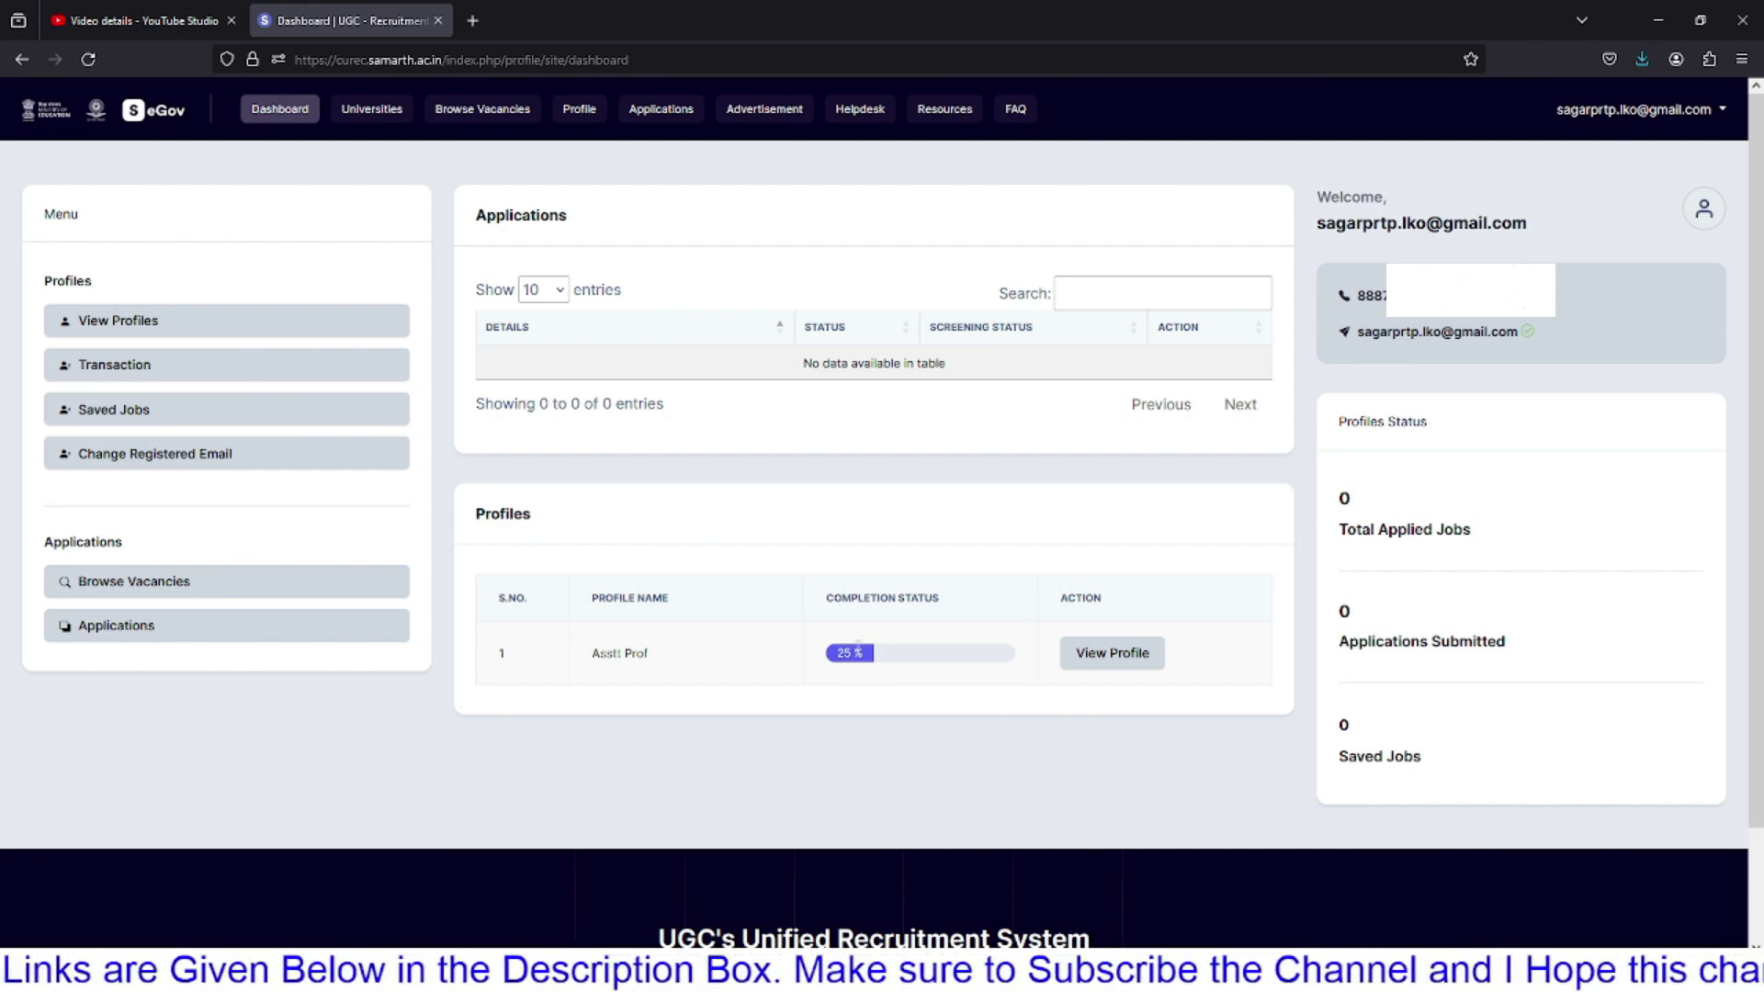
Step: Open the Asstt Prof profile for editing from the list of profiles
left_click(122, 328)
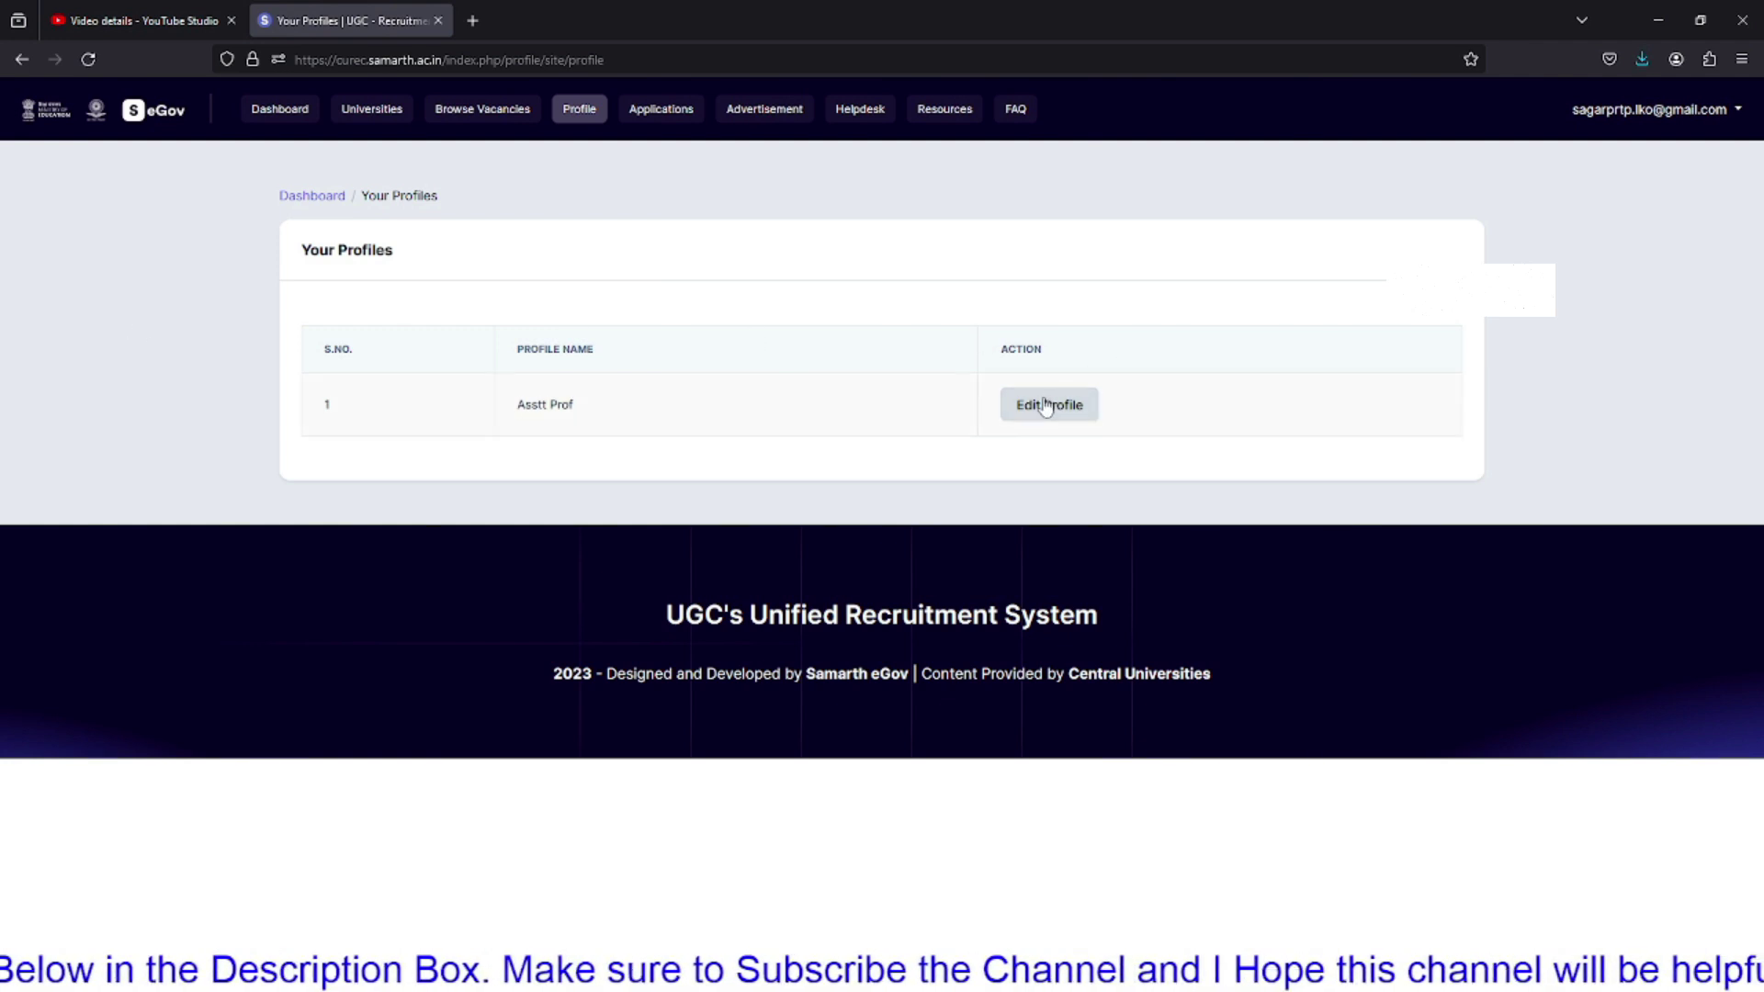
left_click(280, 119)
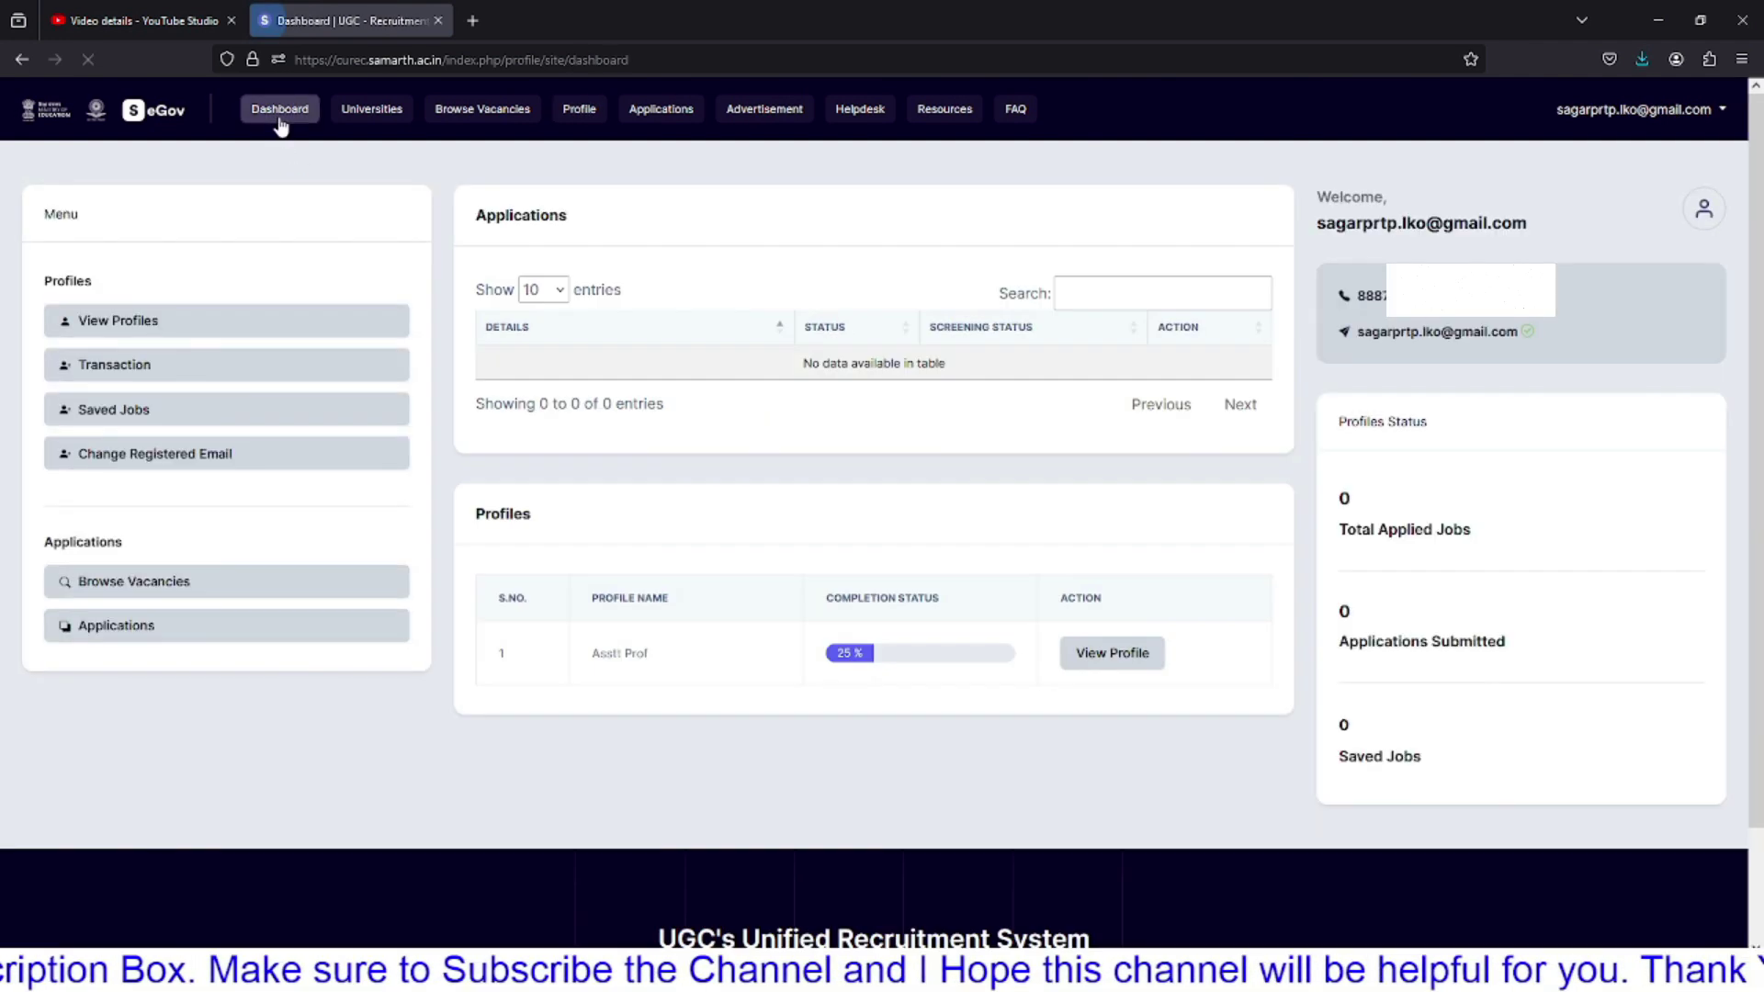
left_click(171, 328)
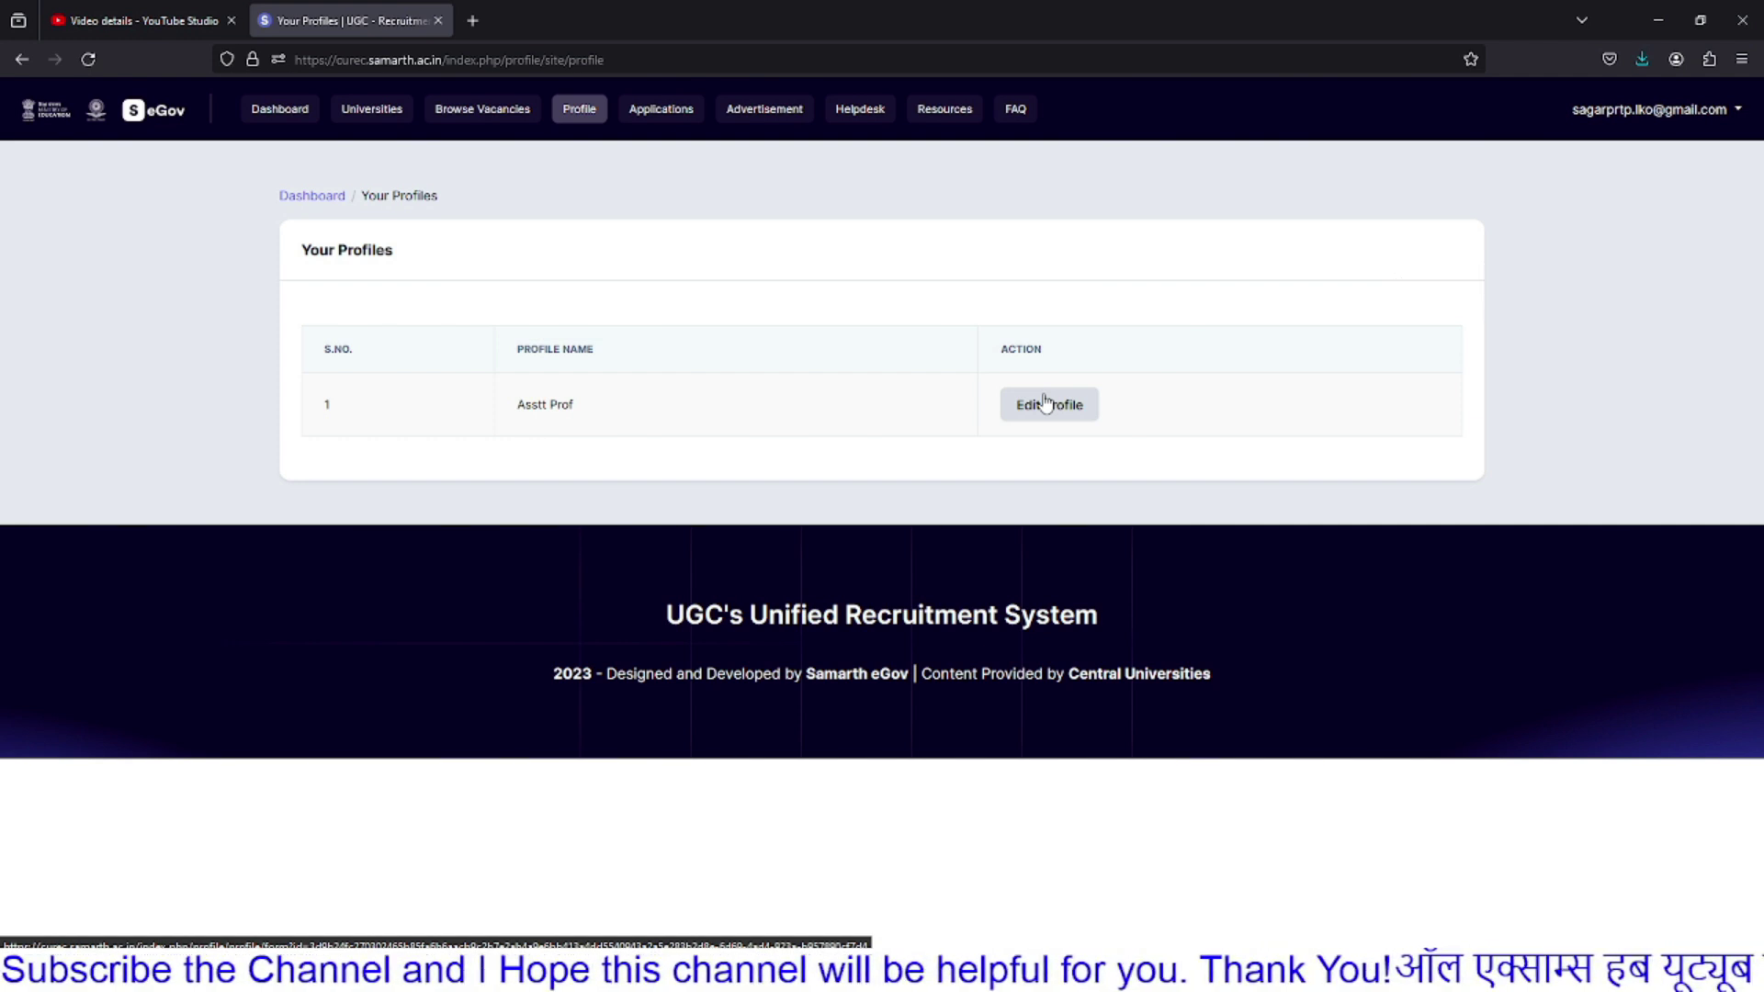
left_click(1045, 405)
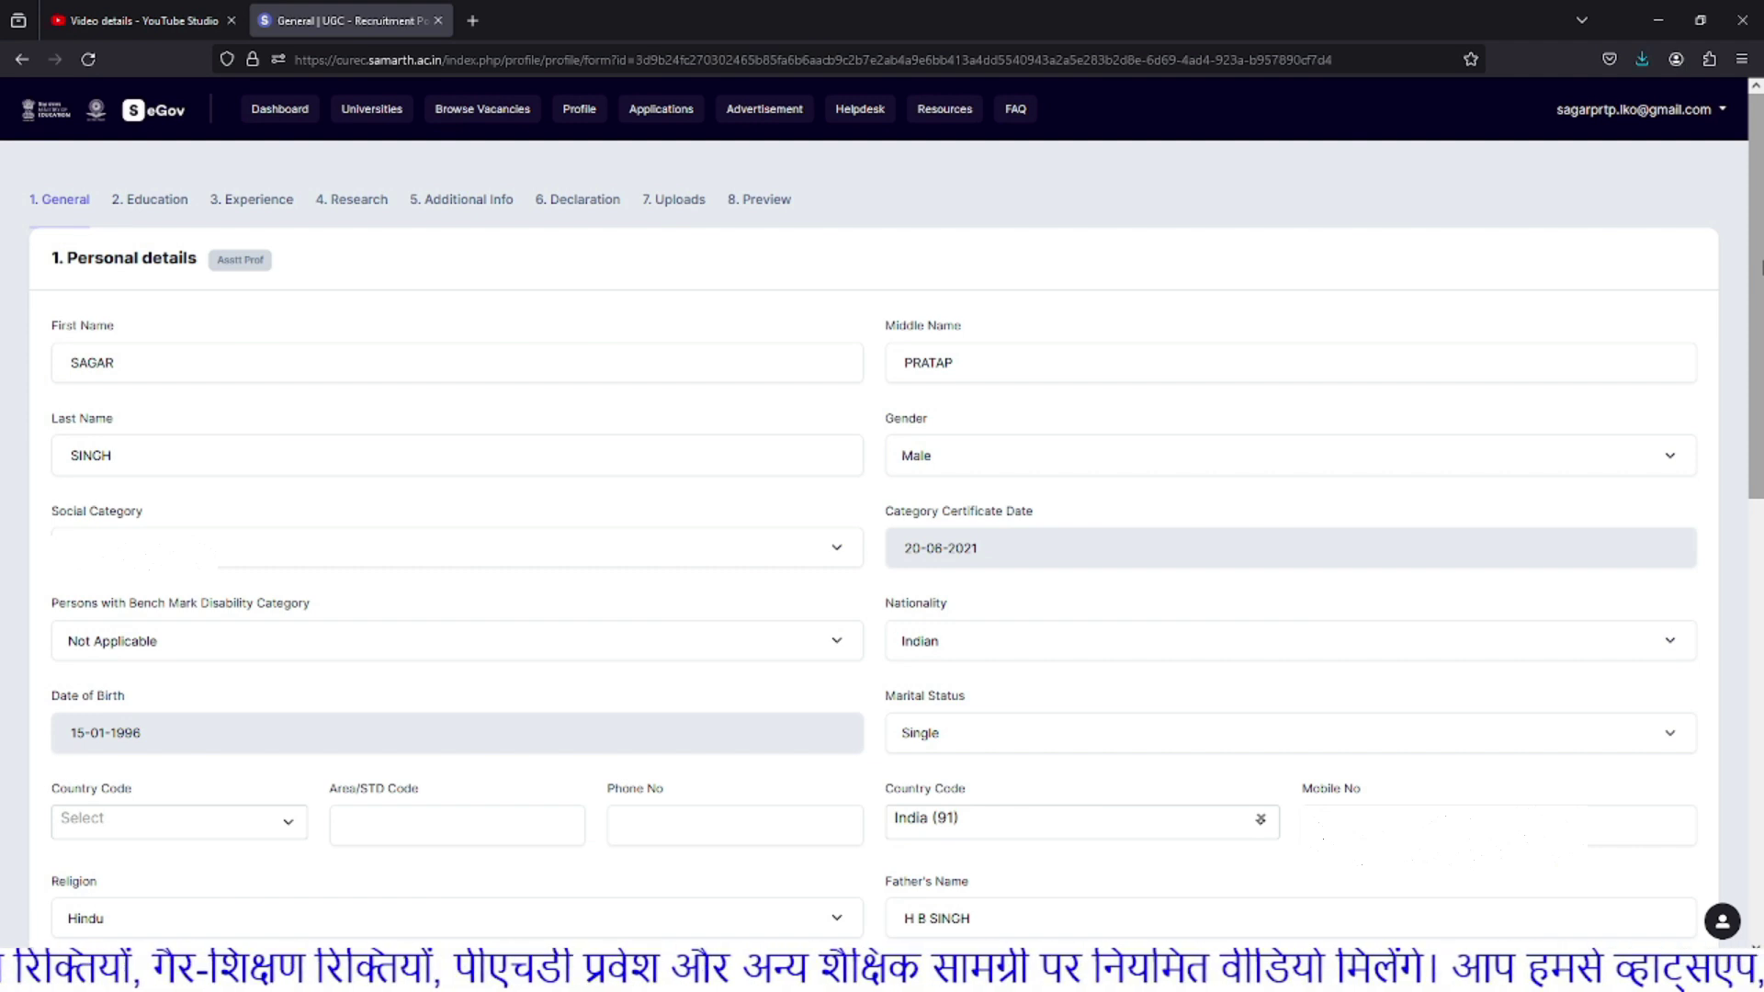
Step: Review the prefilled personal and address details of the General section and save them
scroll(1759, 267, "down", 1)
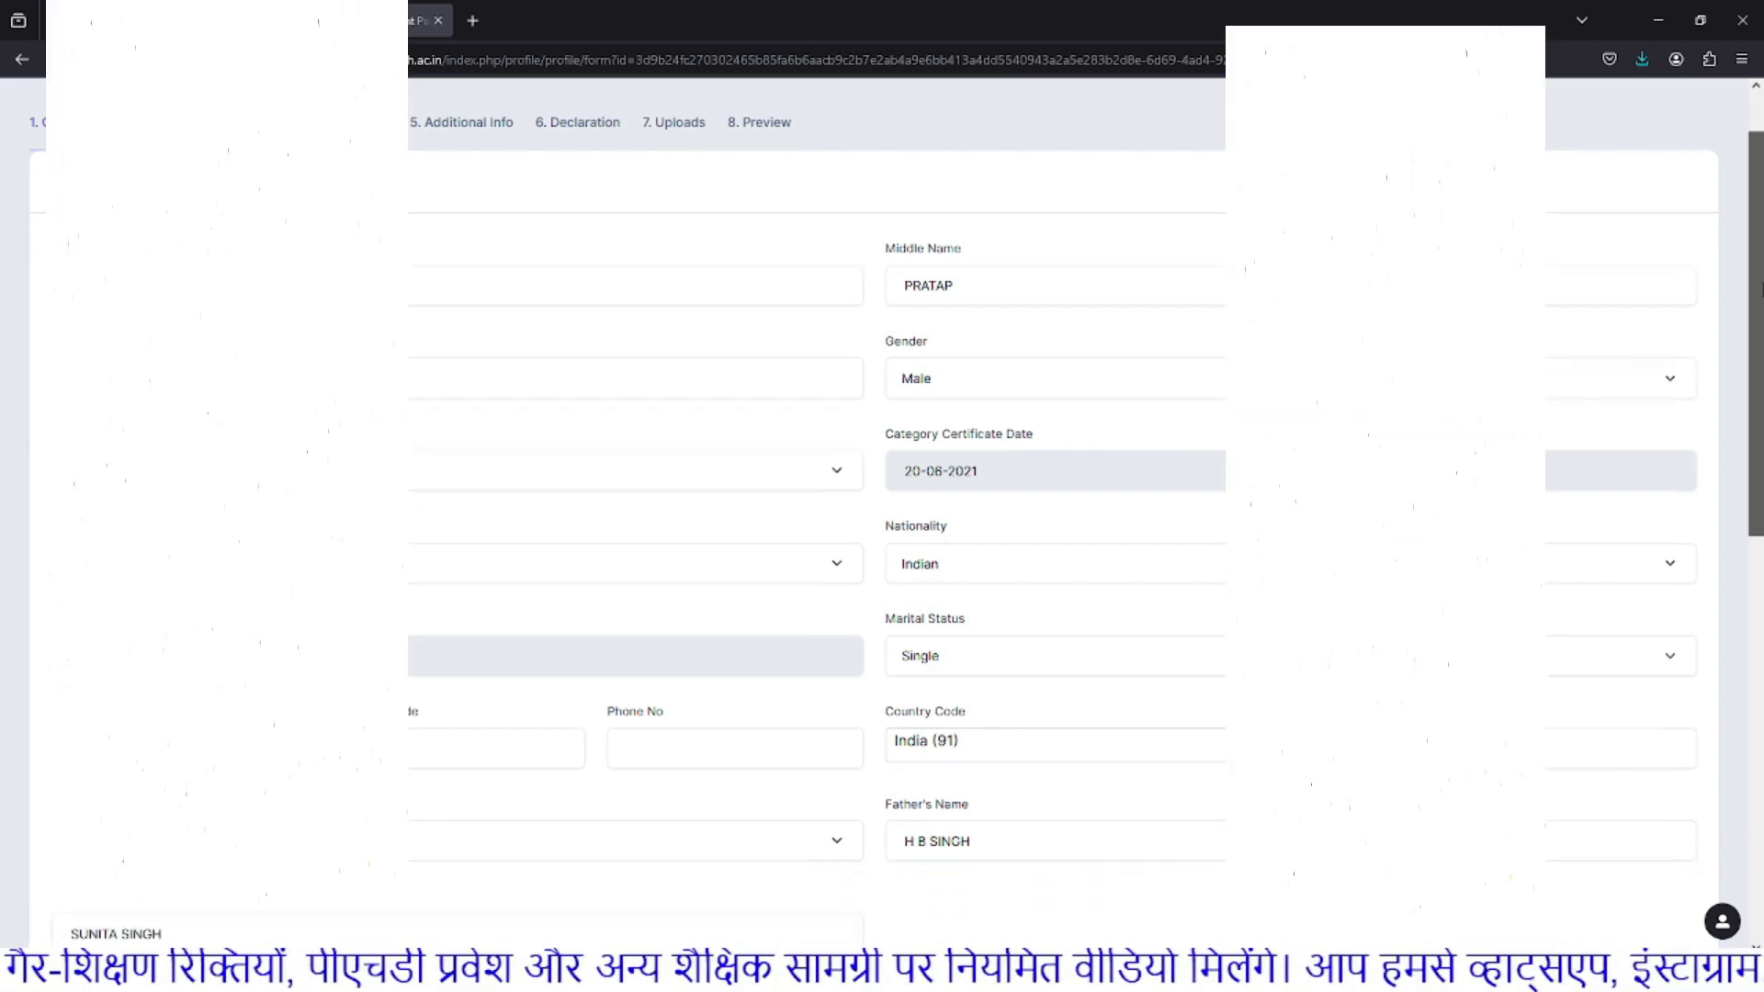
scroll(882, 460, "down", 10)
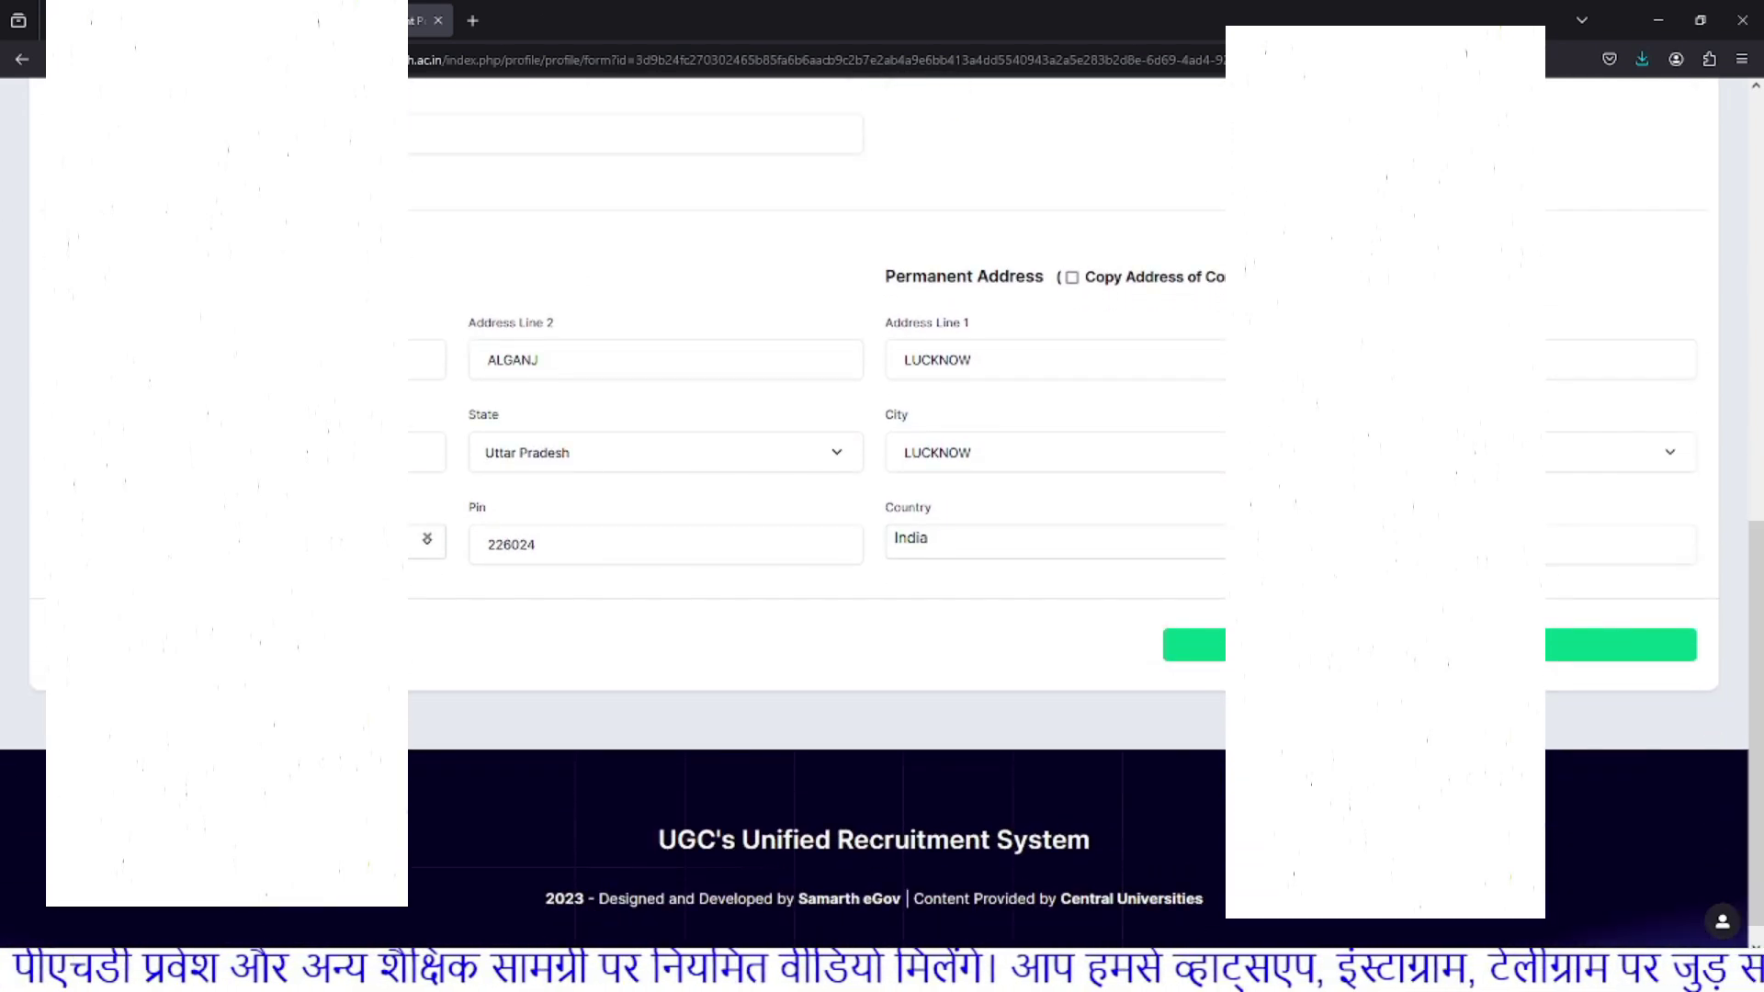
left_click(1410, 647)
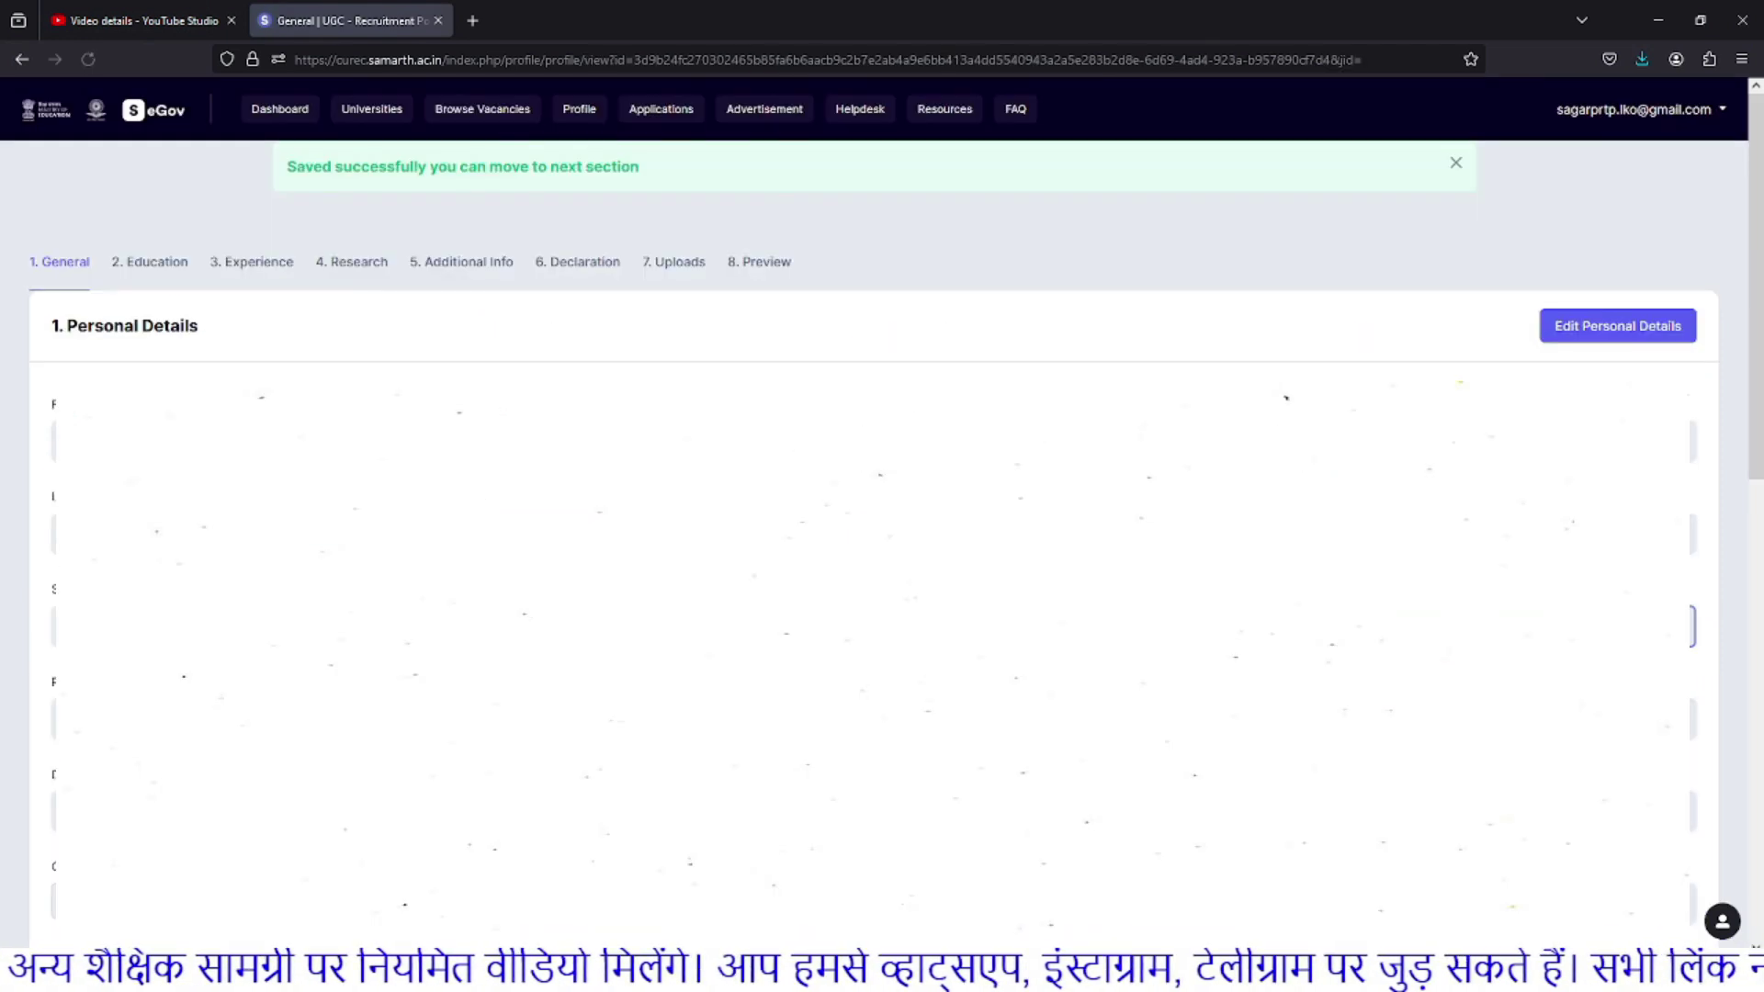
Step: Go to the Education section and examine the saved academic qualifications, from school results to degrees and NET details
left_click(173, 278)
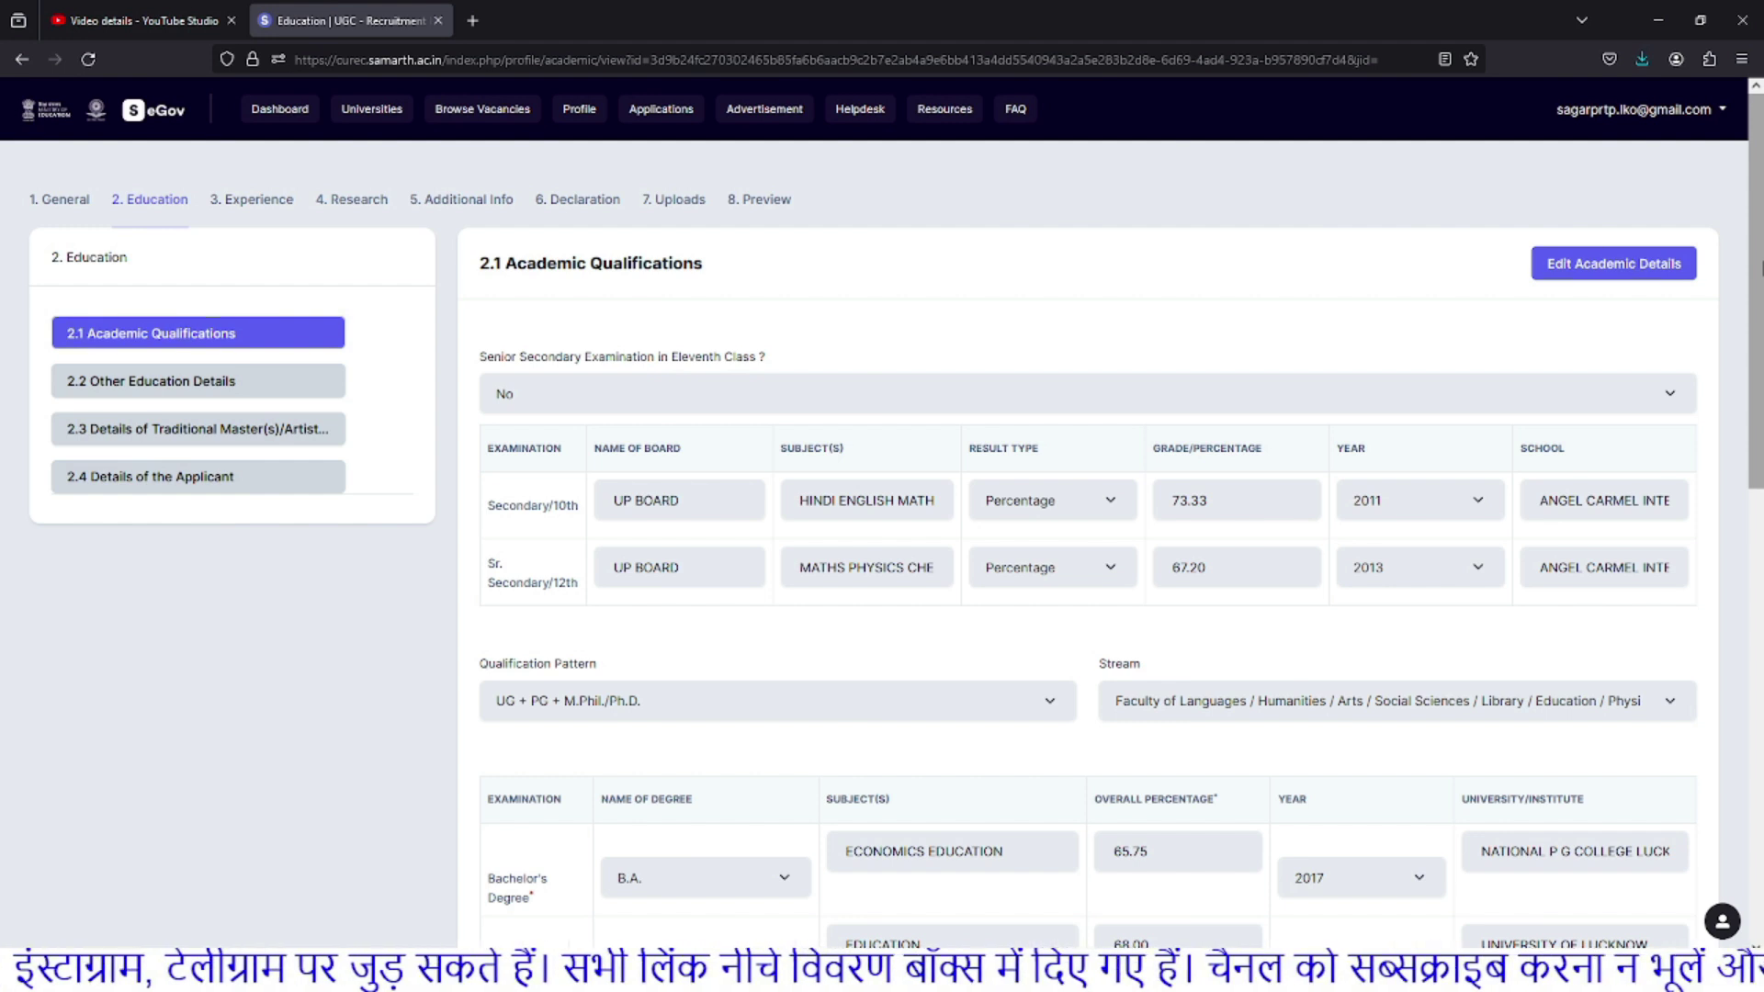
scroll(1758, 397, "down", 2)
left_click_drag(1759, 397, 1759, 605)
left_click(964, 539)
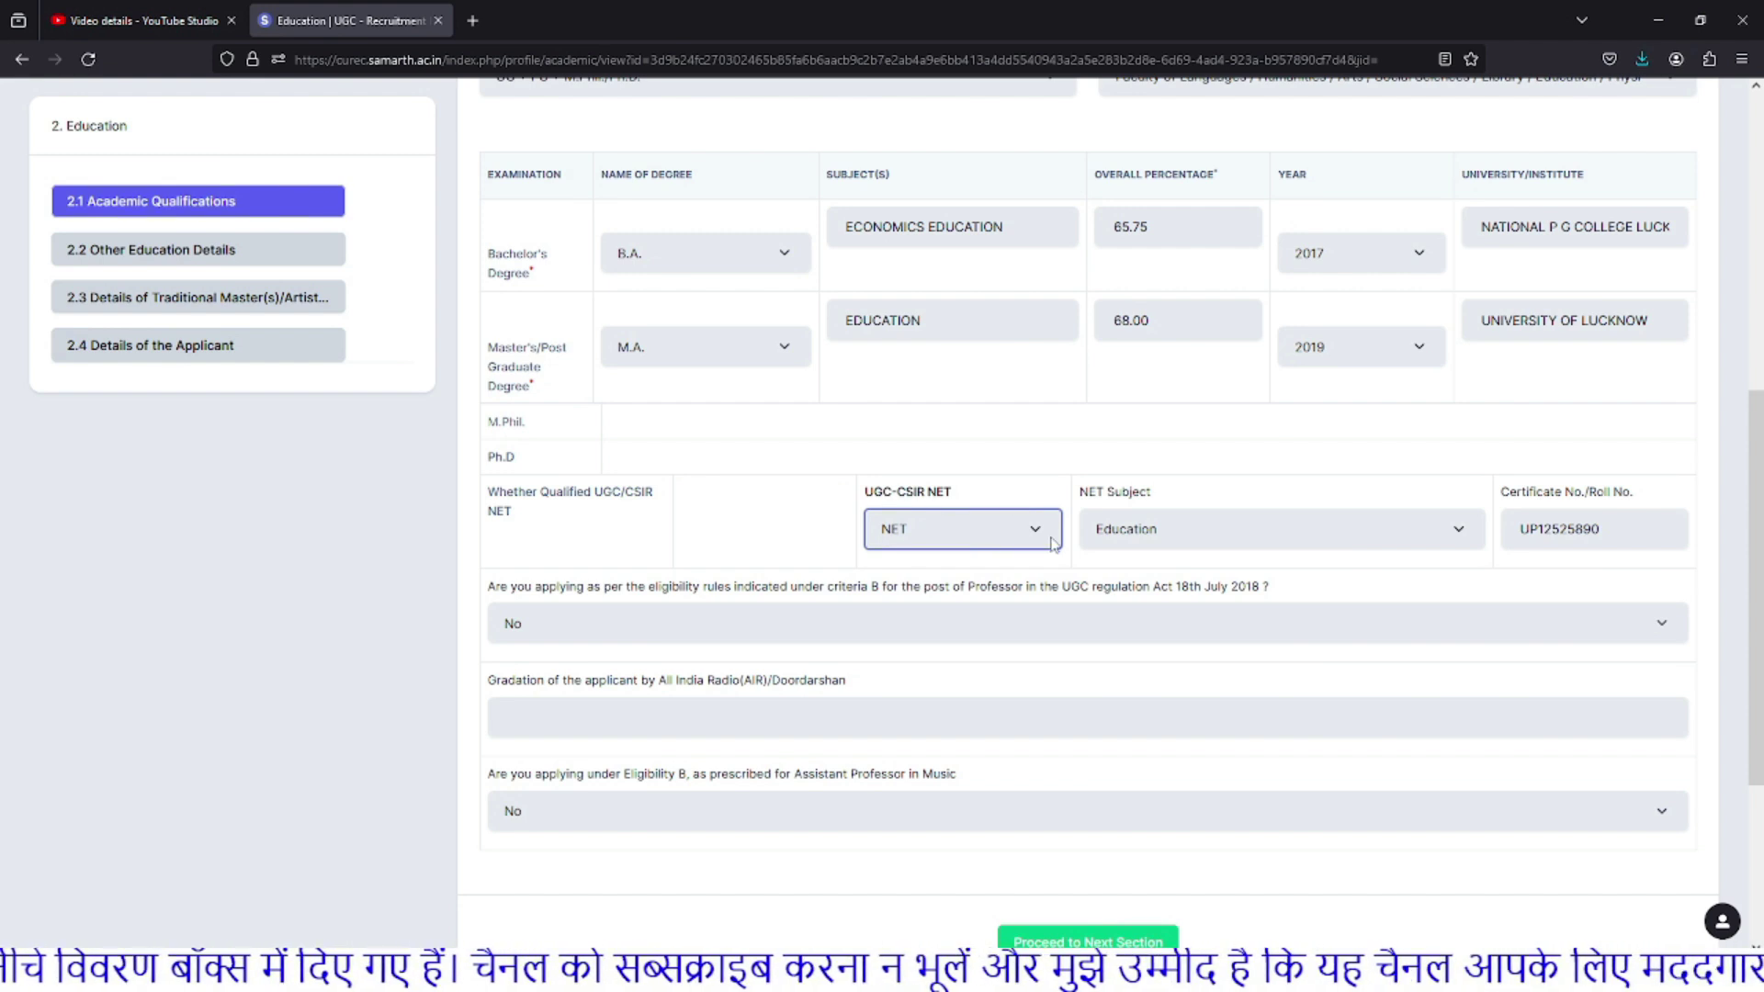
scroll(1566, 562, "up", 7)
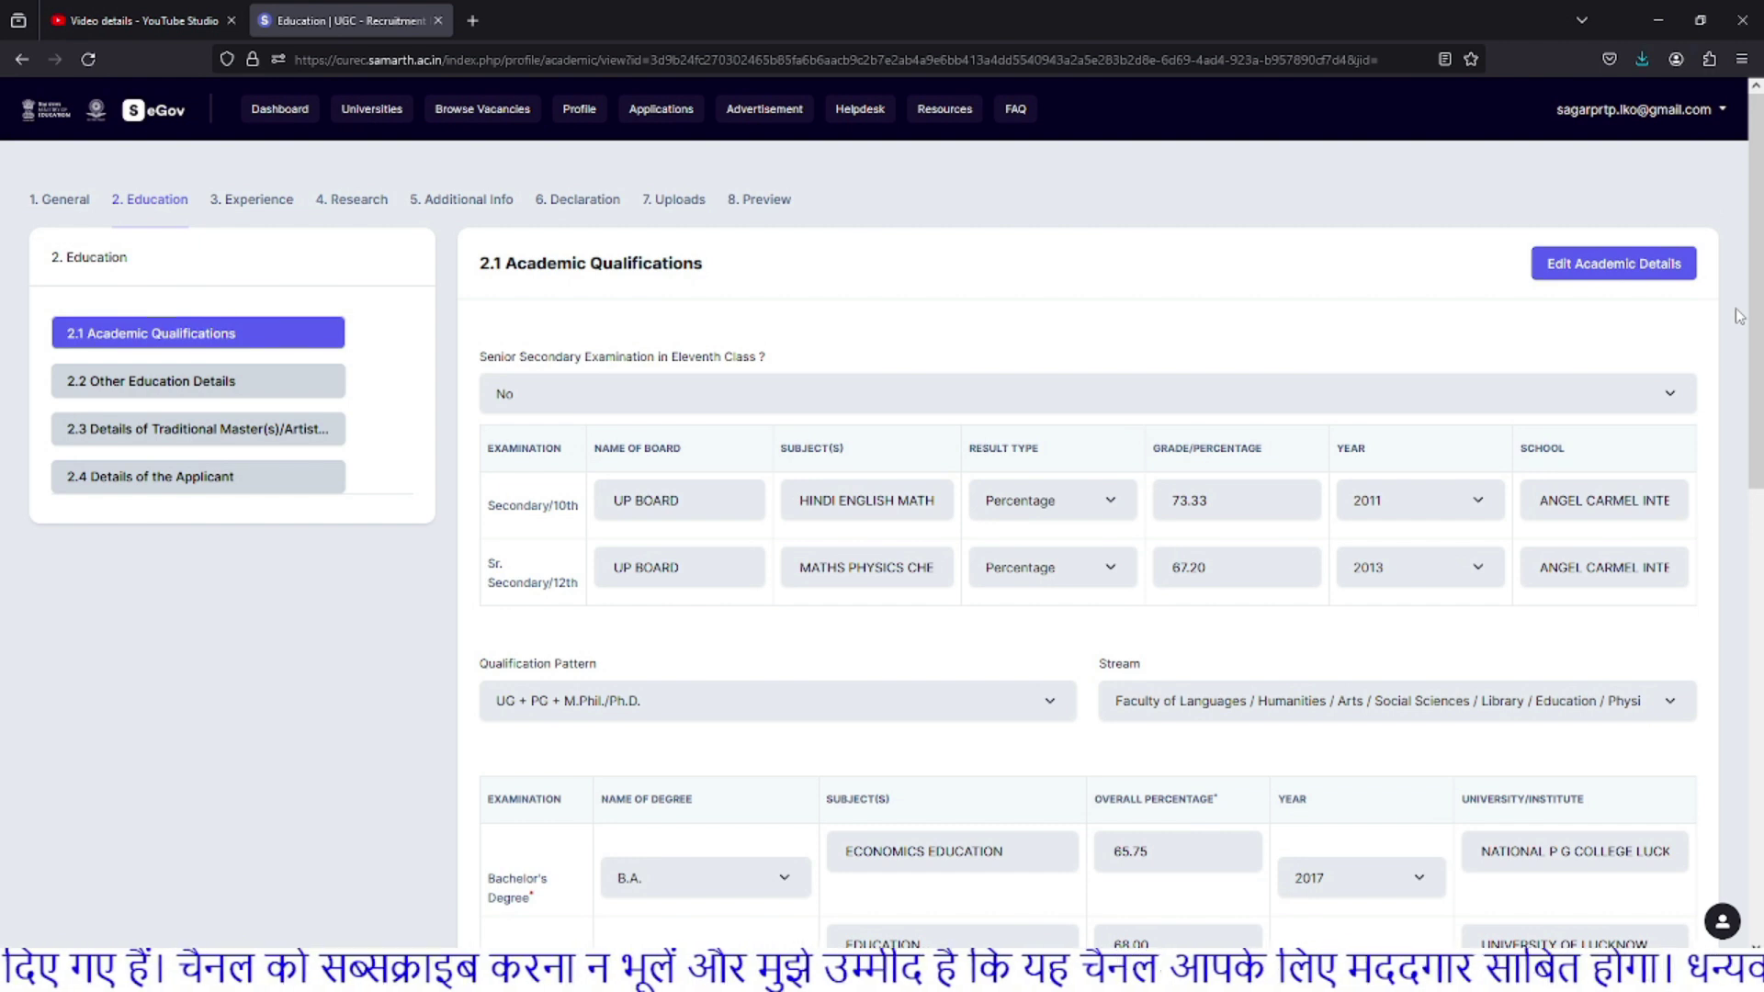
scroll(1285, 505, "down", 9)
scroll(905, 675, "up", 2)
left_click(909, 237)
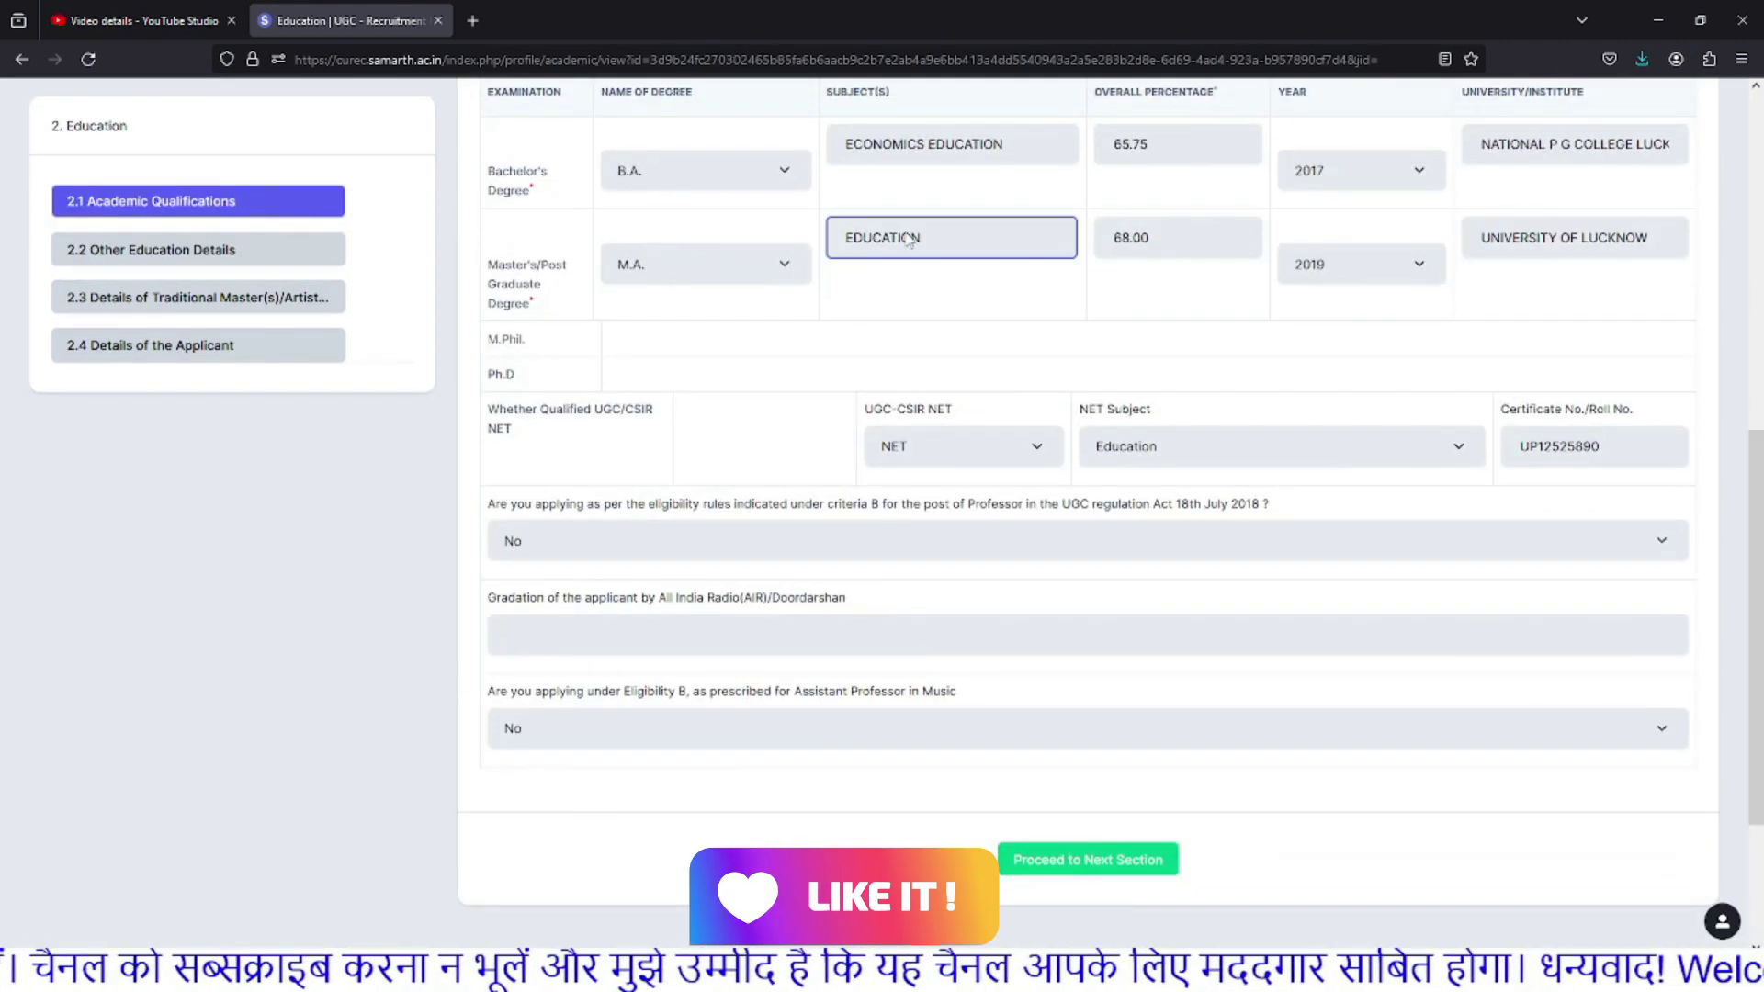
scroll(1231, 367, "up", 7)
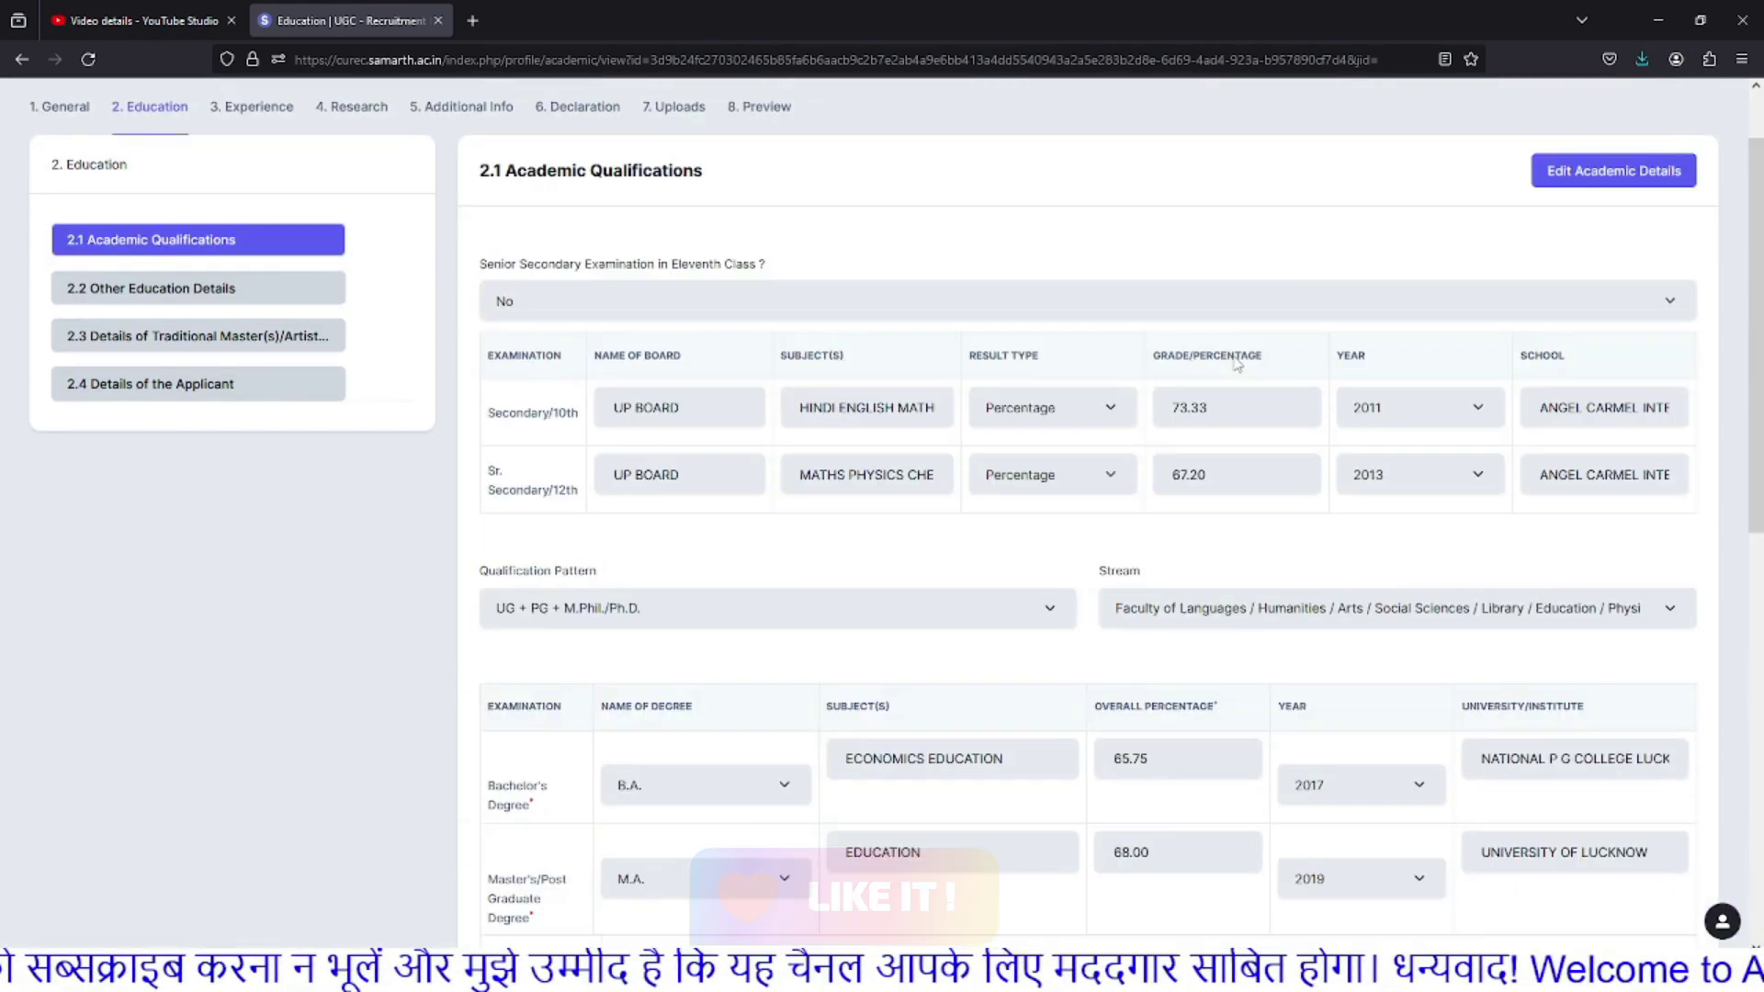
scroll(1236, 364, "up", 1)
Step: Open the academic details for editing and check the master's degree entry, keeping M.A. as the degree
left_click(1630, 276)
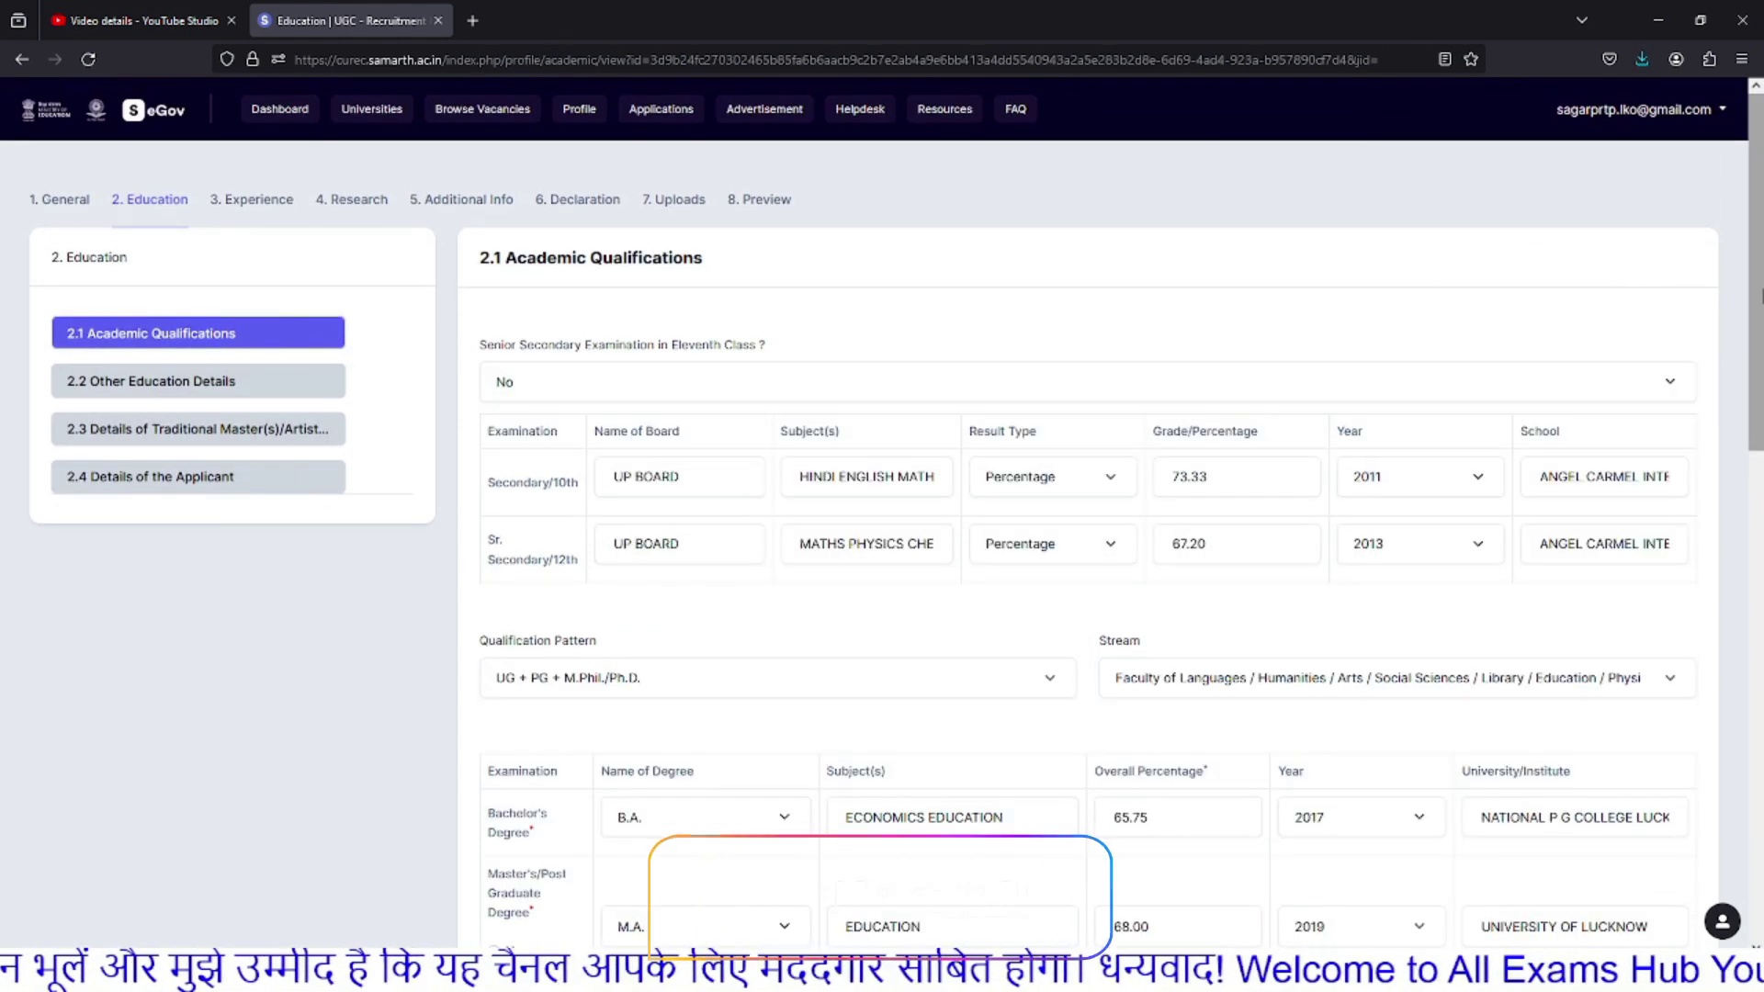
scroll(1760, 294, "down", 4)
scroll(1339, 508, "down", 3)
scroll(1338, 507, "up", 2)
scroll(1335, 504, "down", 3)
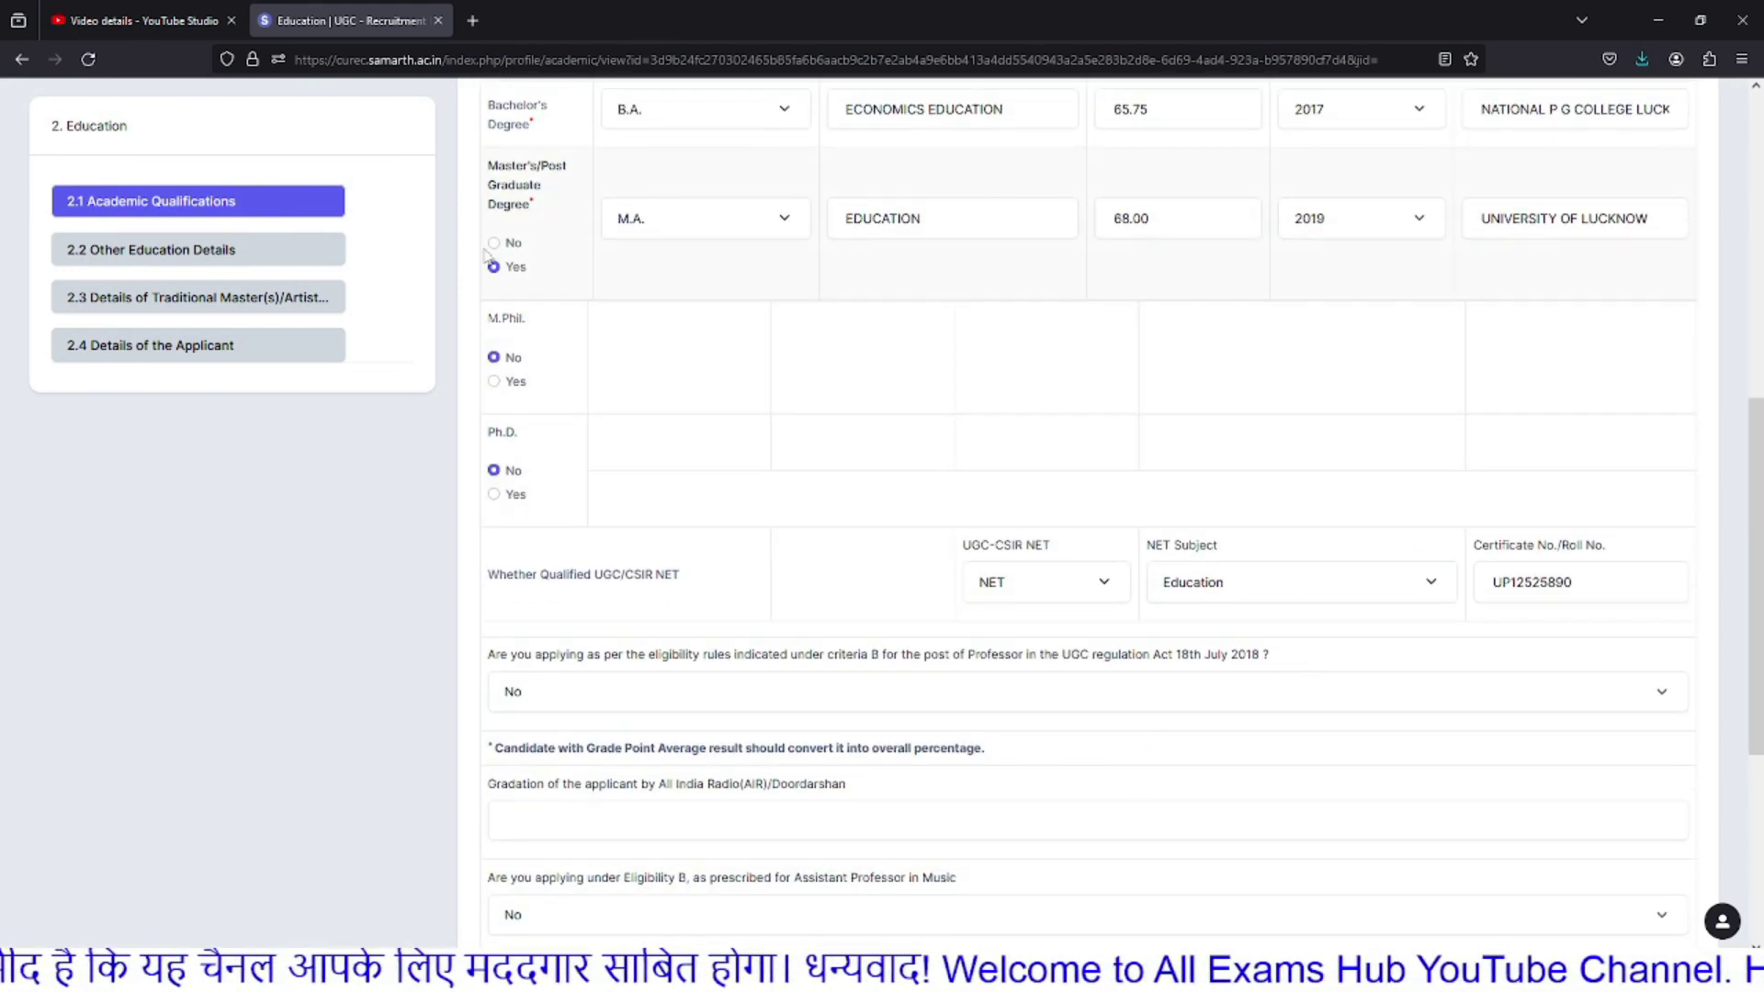
left_click(796, 233)
left_click(792, 228)
left_click(959, 229)
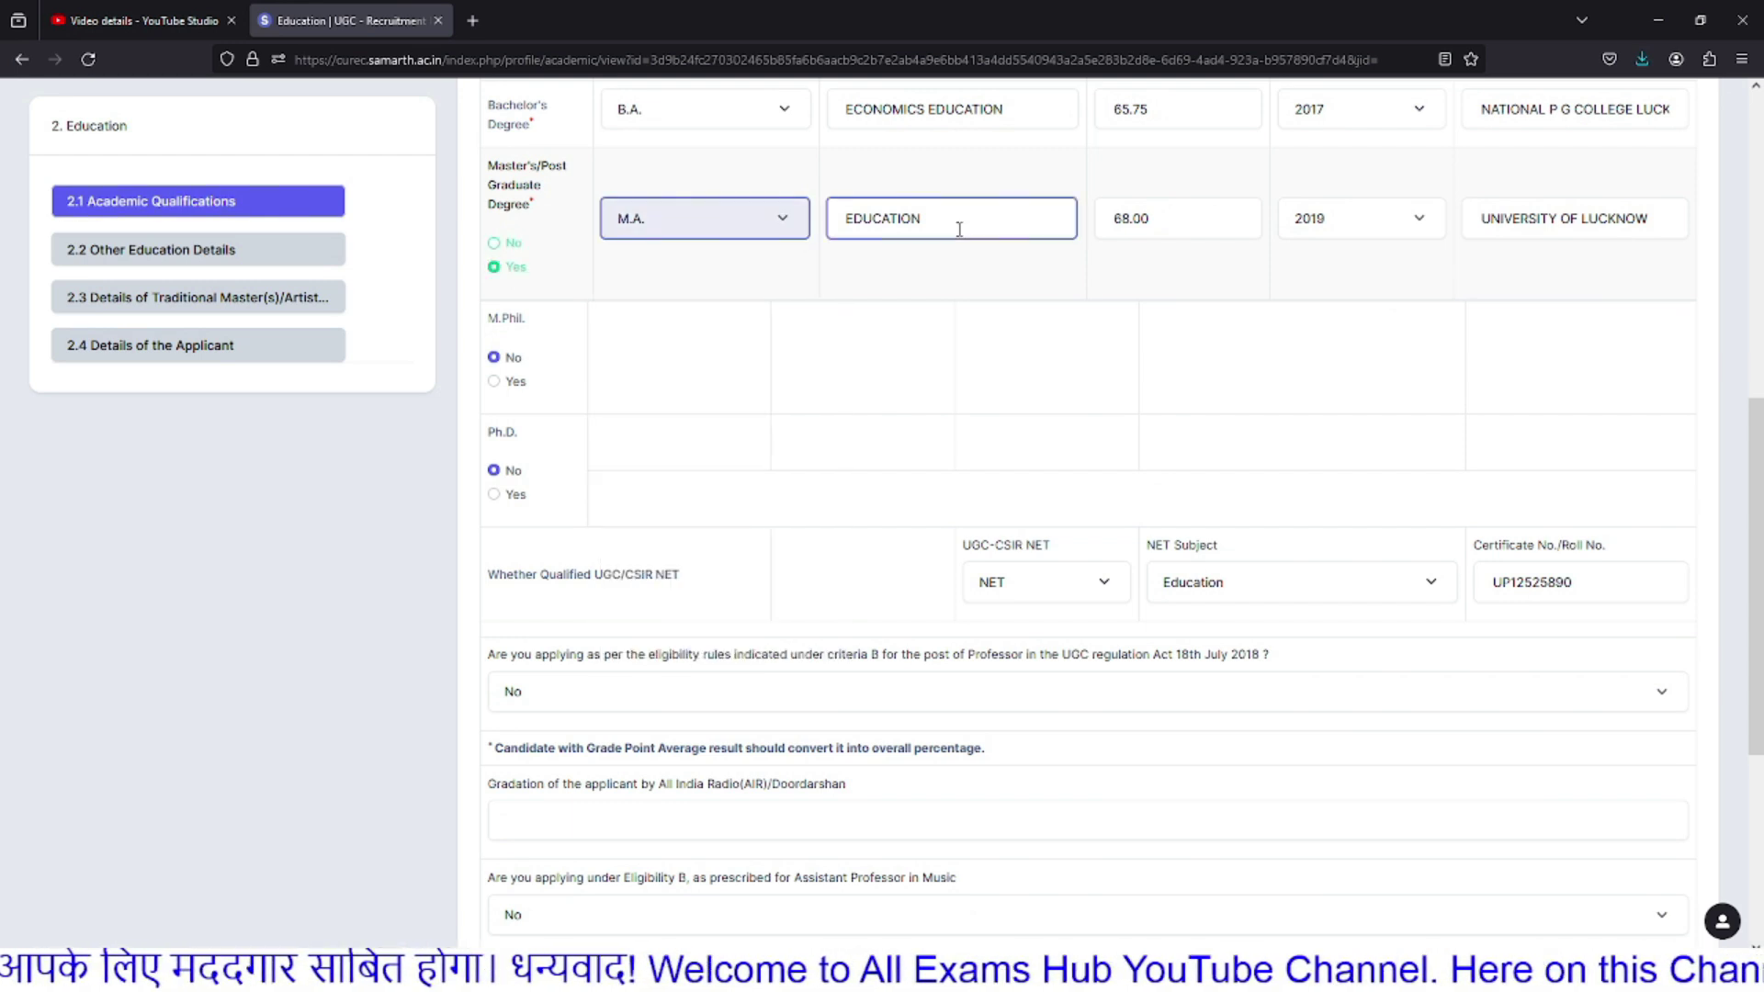
Step: Inspect the extra fields required when Ph.D. and M.Phil. are answered Yes, returning both answers to No
left_click(496, 363)
left_click(495, 474)
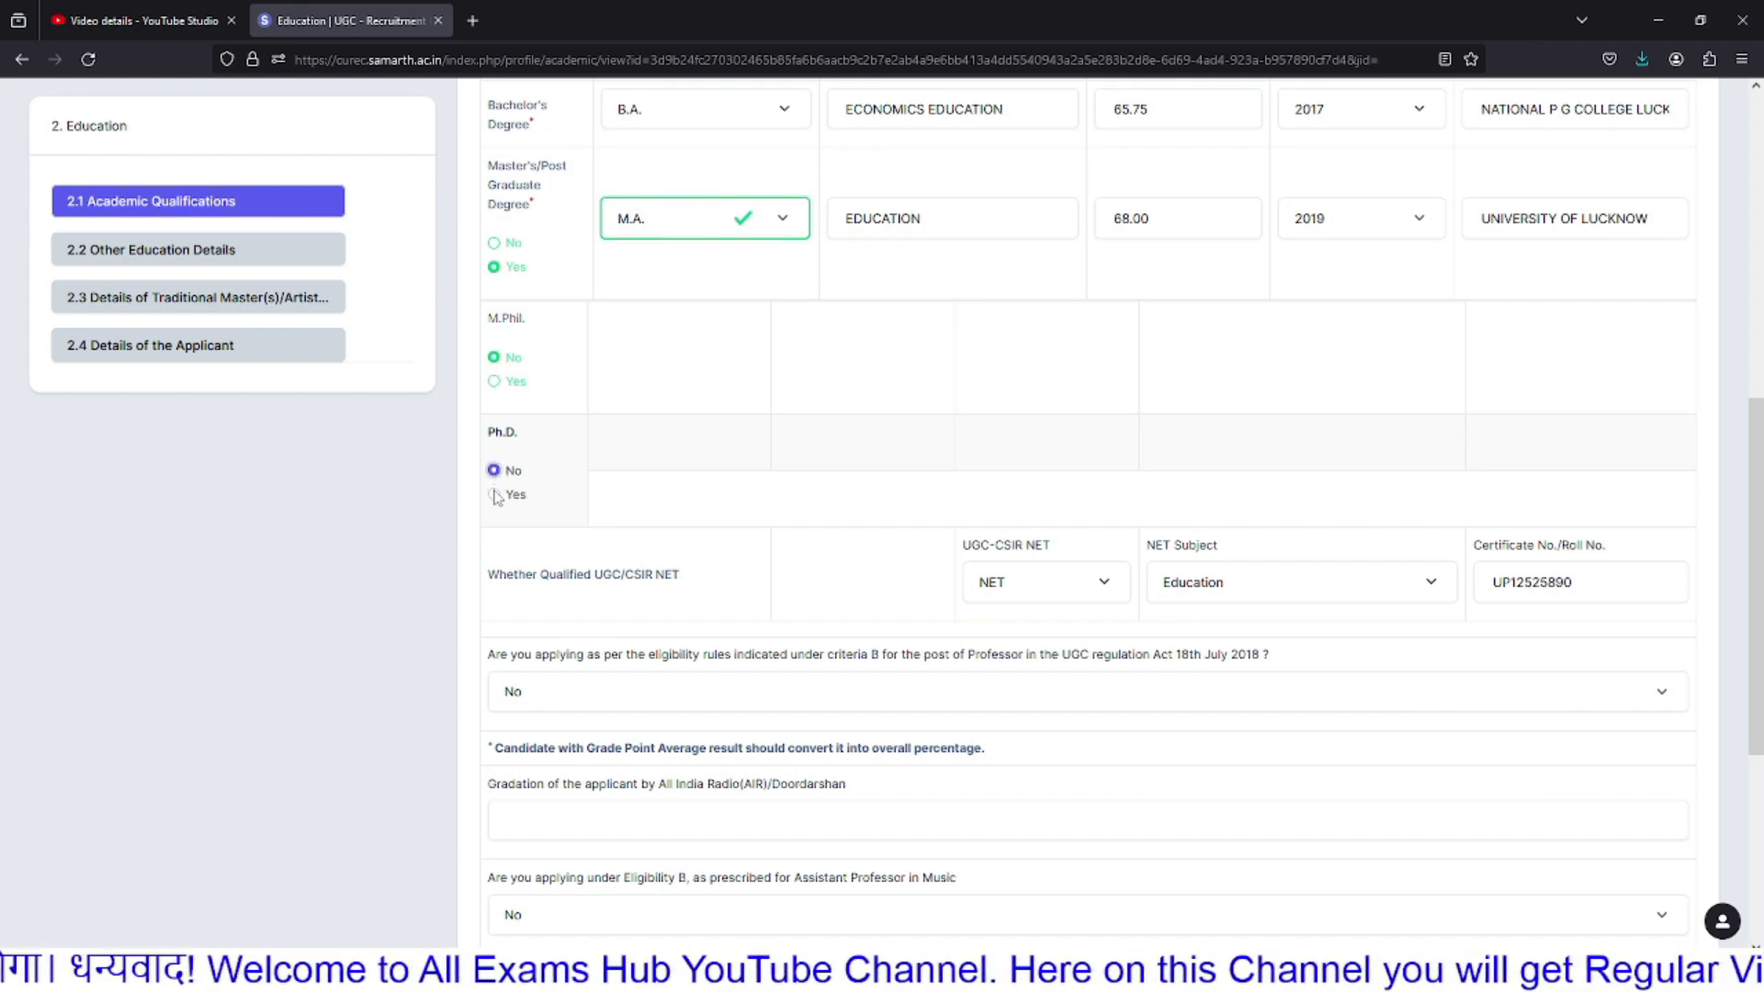
left_click(495, 494)
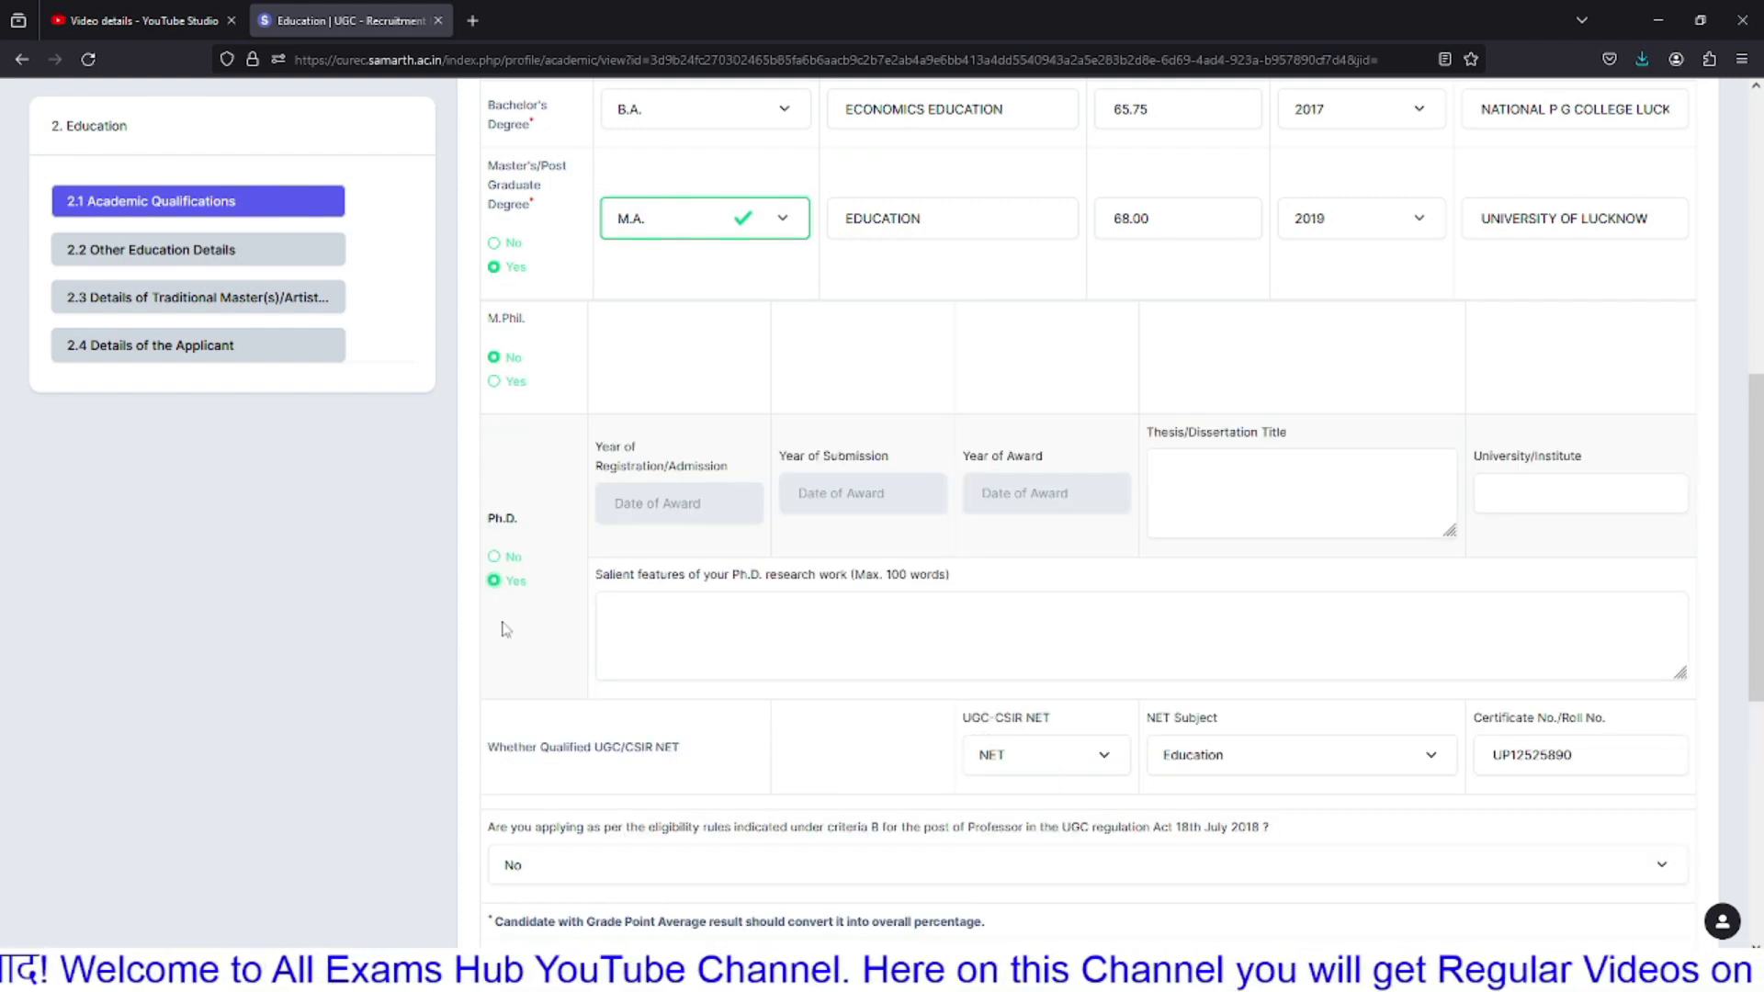
left_click(494, 556)
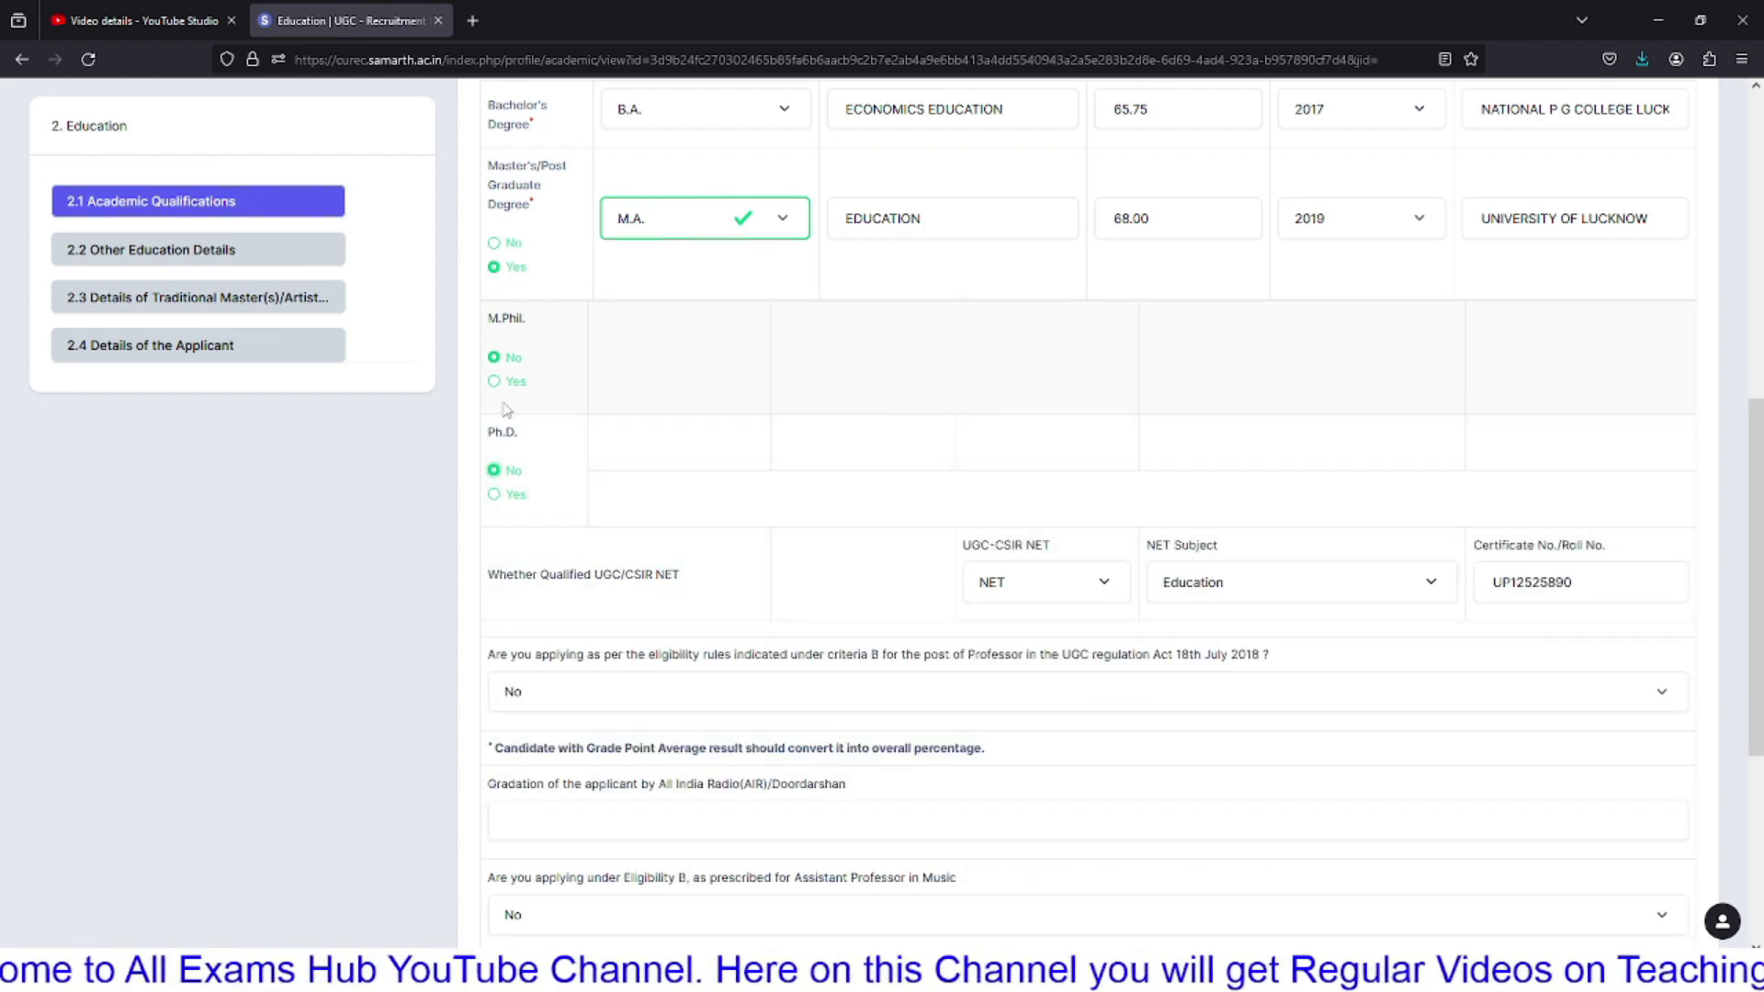
left_click(495, 382)
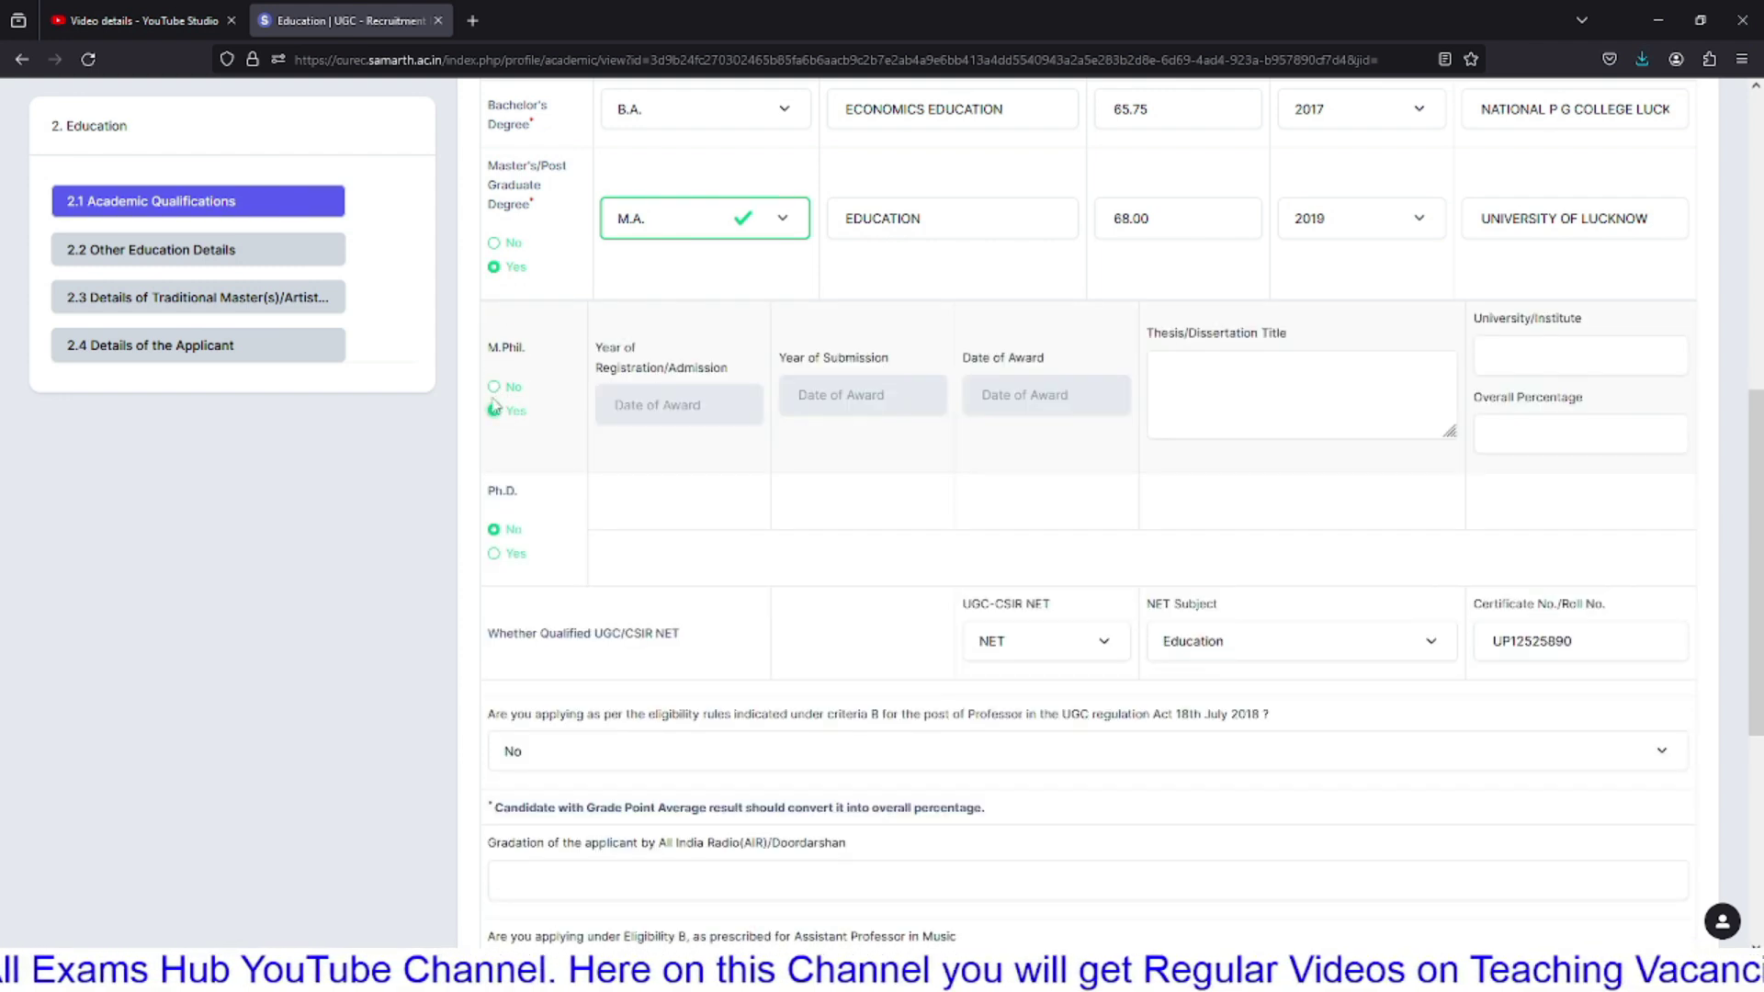
left_click(495, 387)
Step: Review the UGC-CSIR NET qualification options, keeping NET selected
scroll(526, 510, "down", 2)
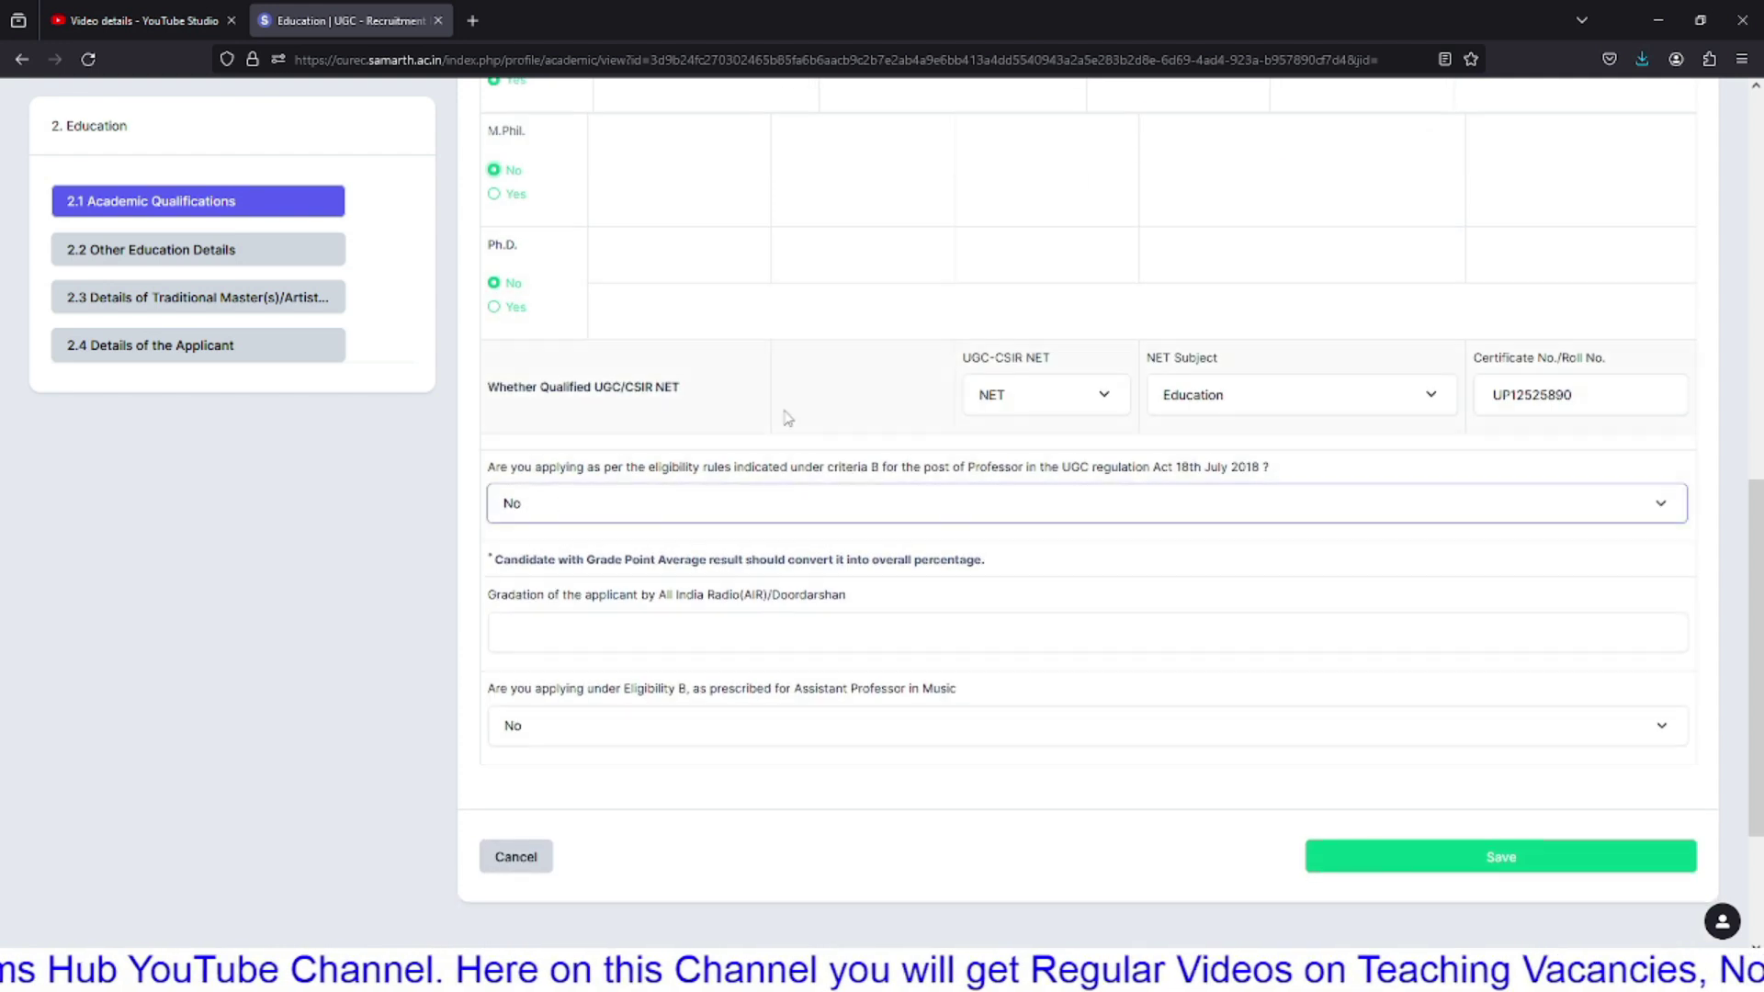
left_click(1092, 394)
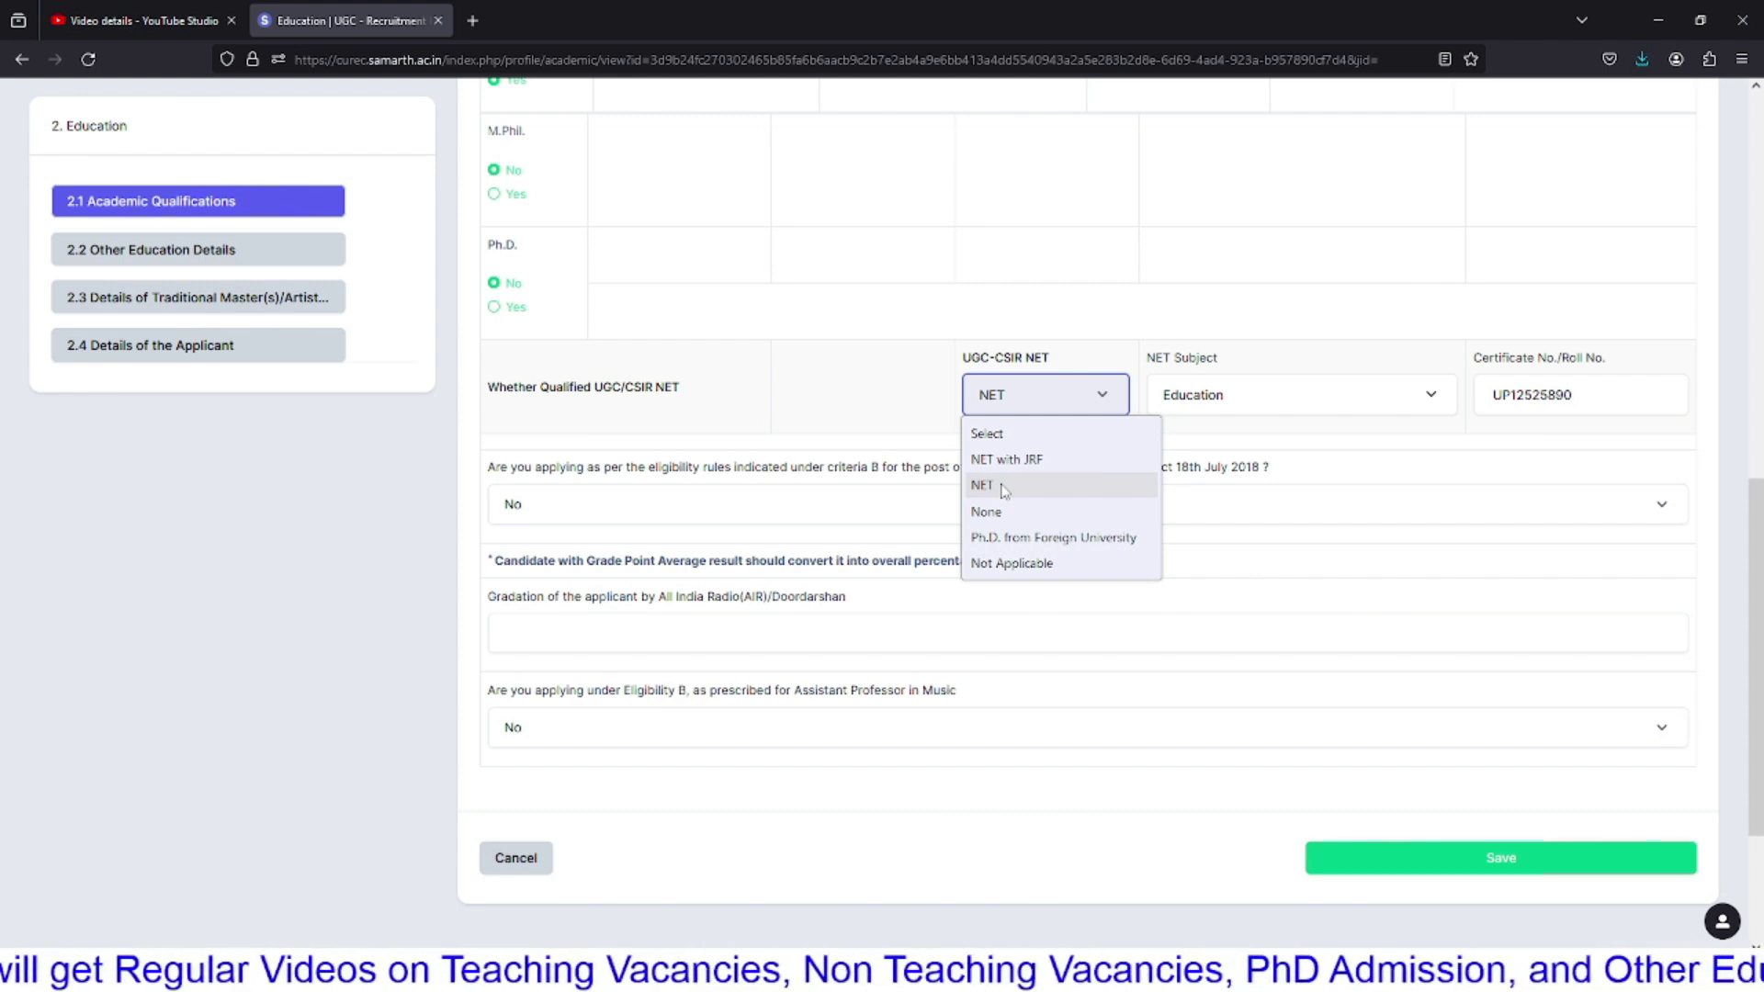
left_click(839, 426)
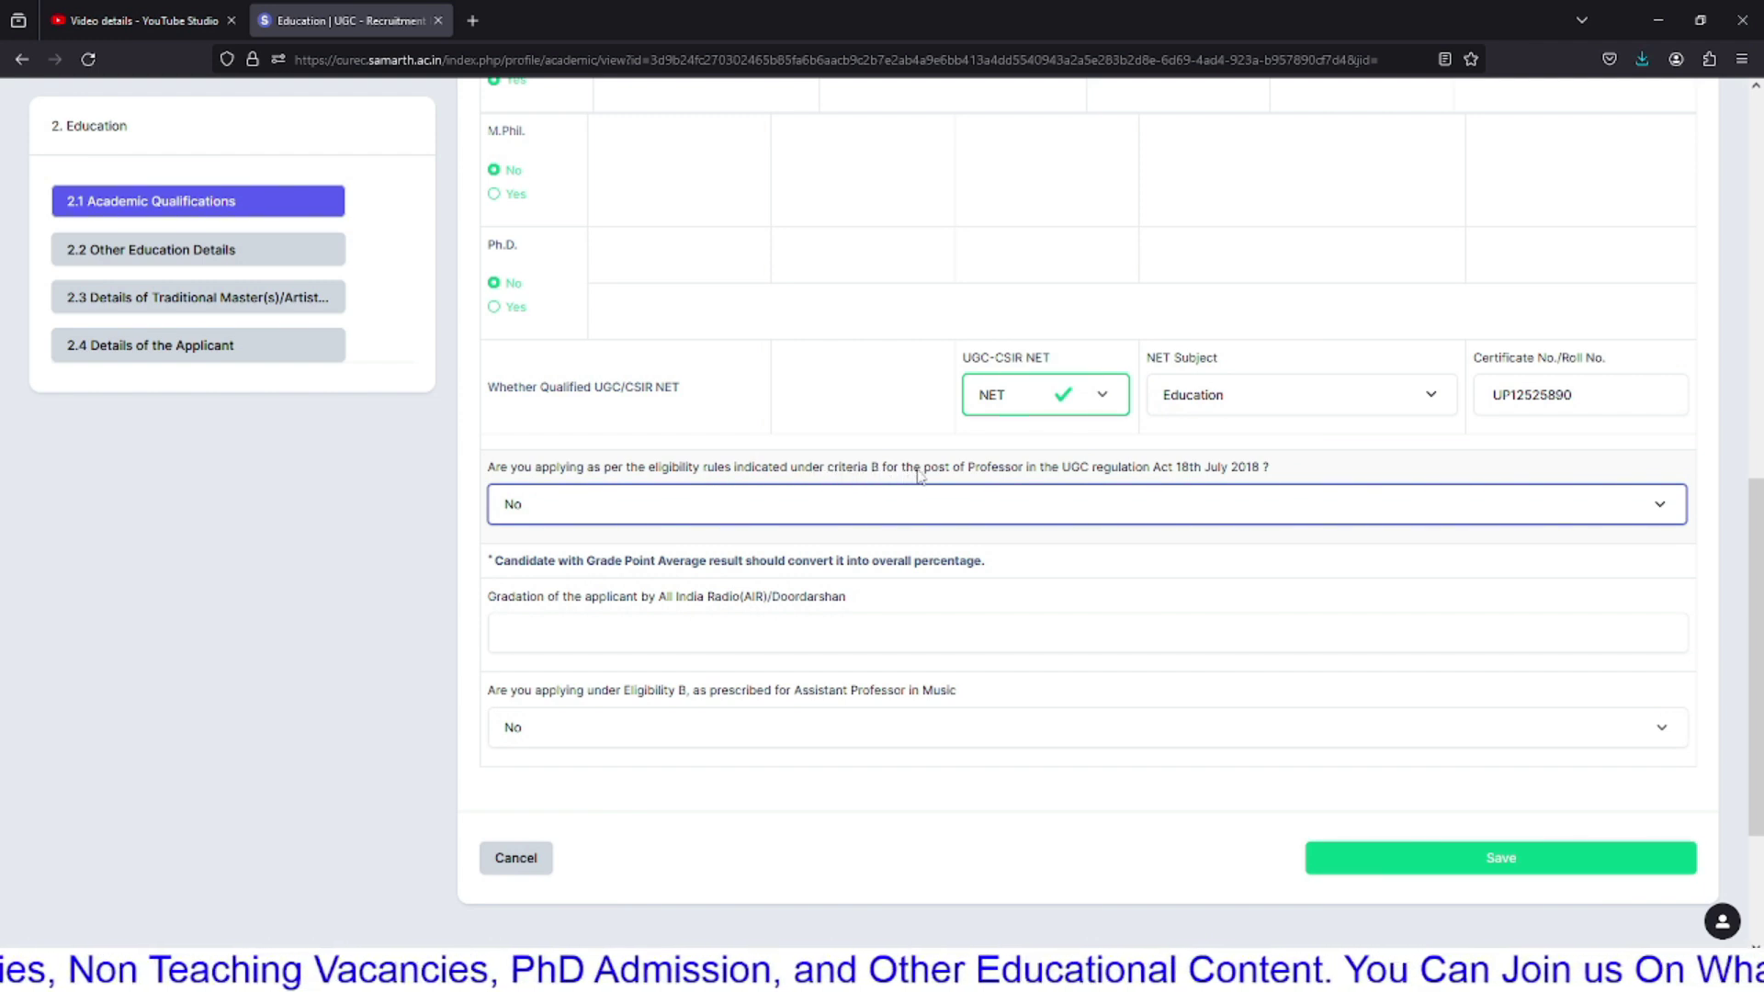
Step: Examine the question on criteria B eligibility for the post of Professor and its answer options, leaving it at No
left_click(1338, 497)
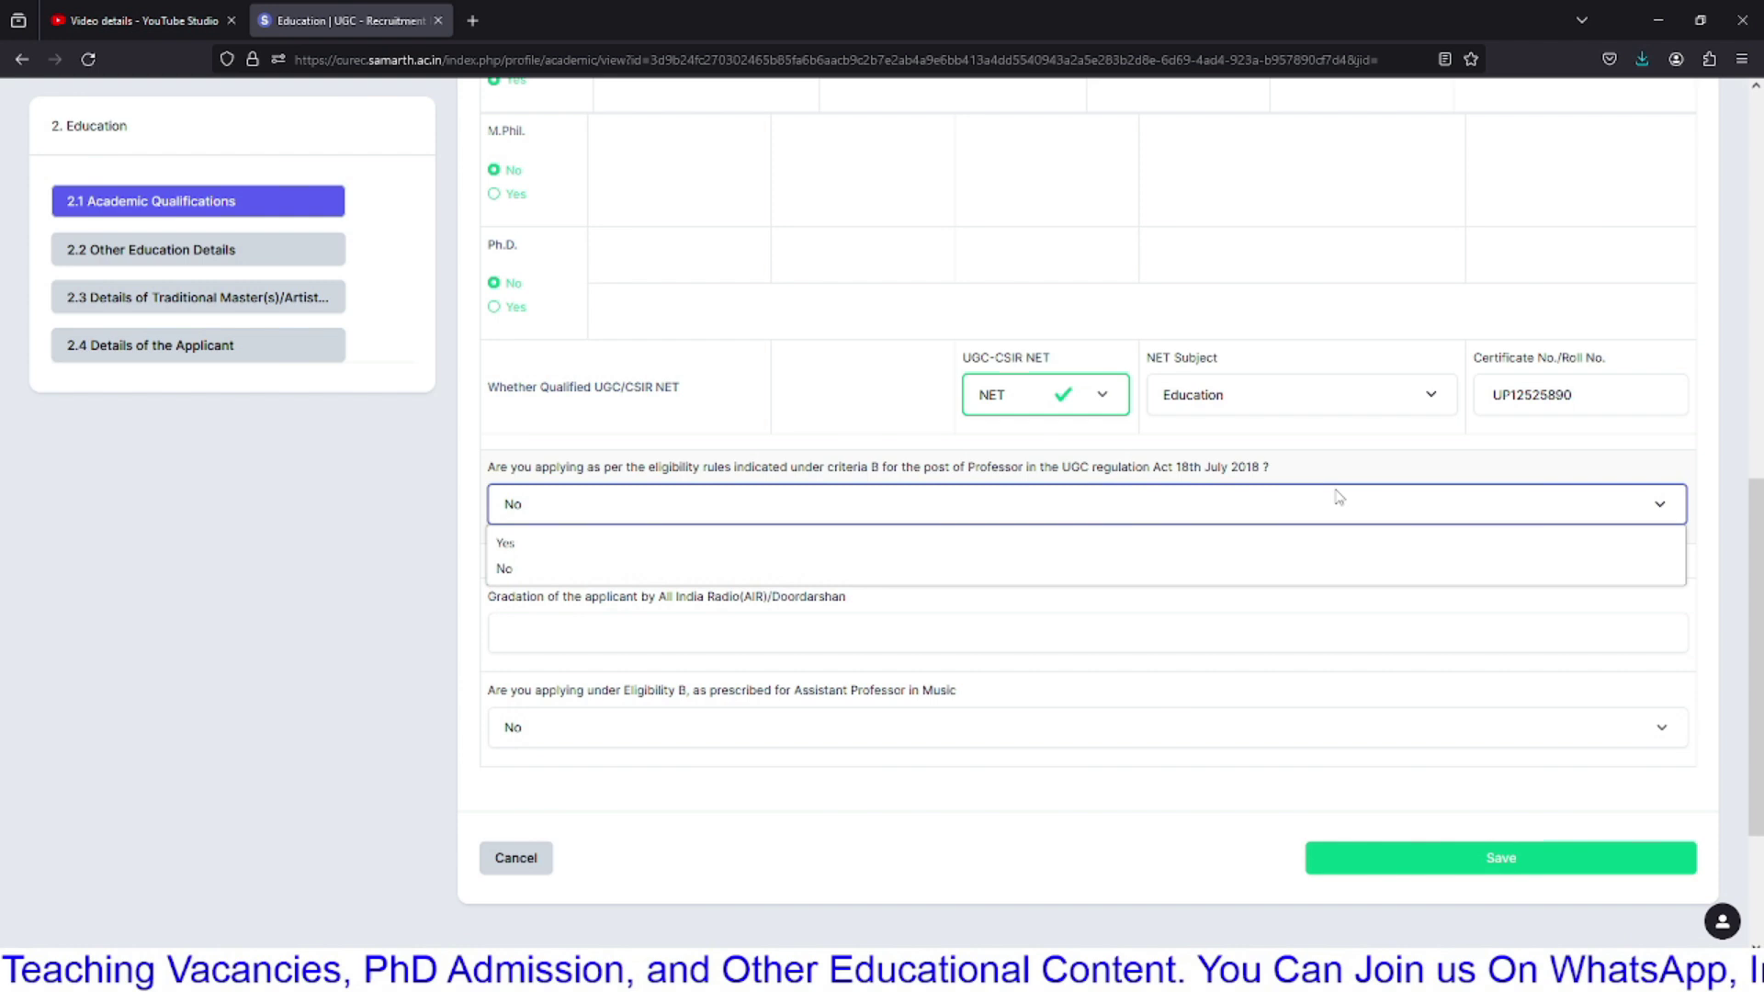
left_click(1339, 496)
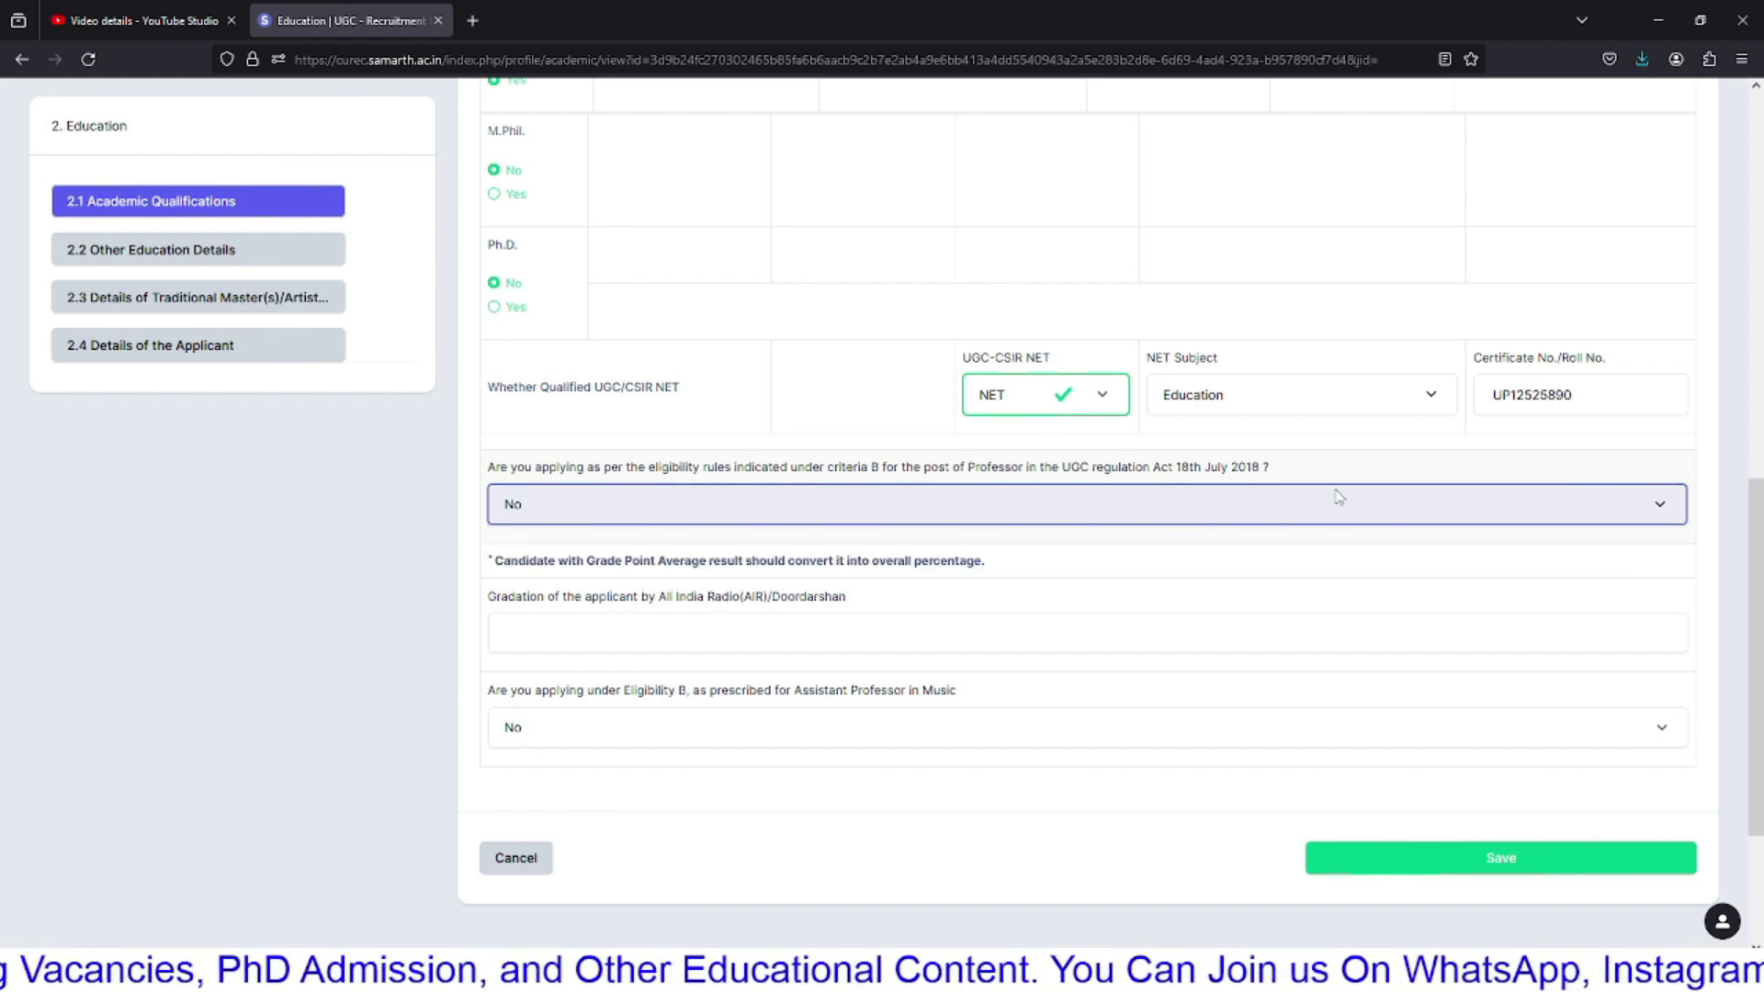
scroll(344, 564, "up", 4)
scroll(345, 563, "up", 4)
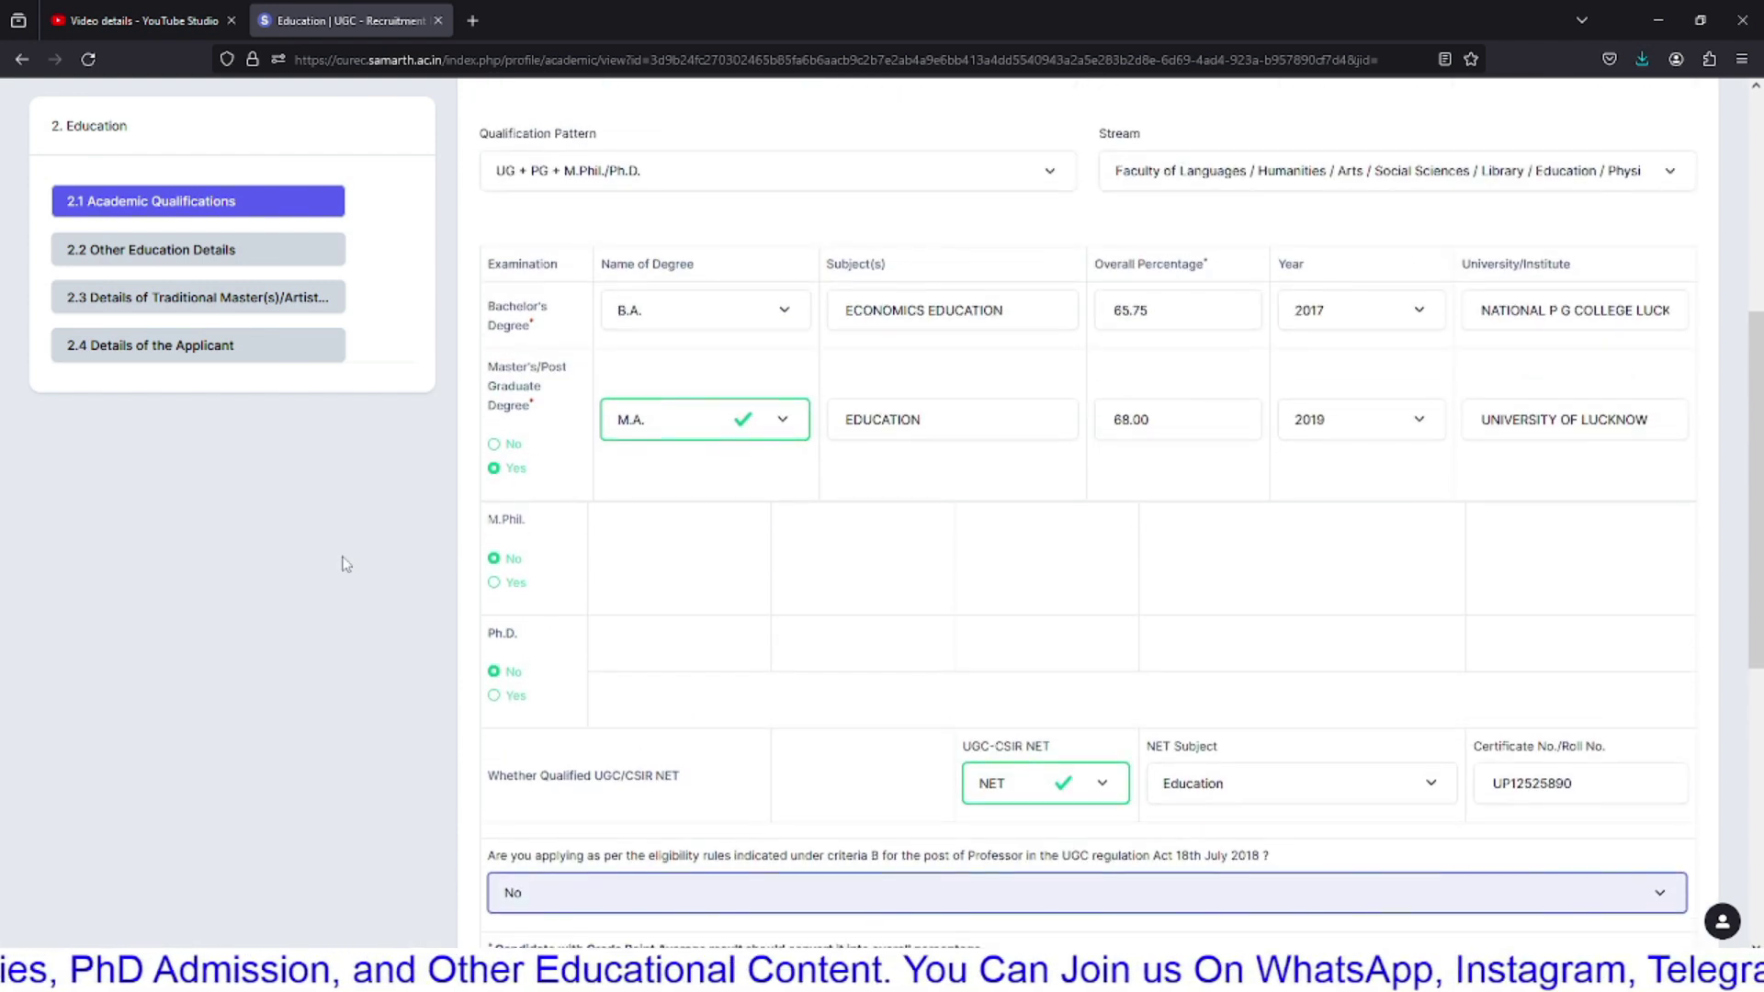
scroll(344, 564, "down", 10)
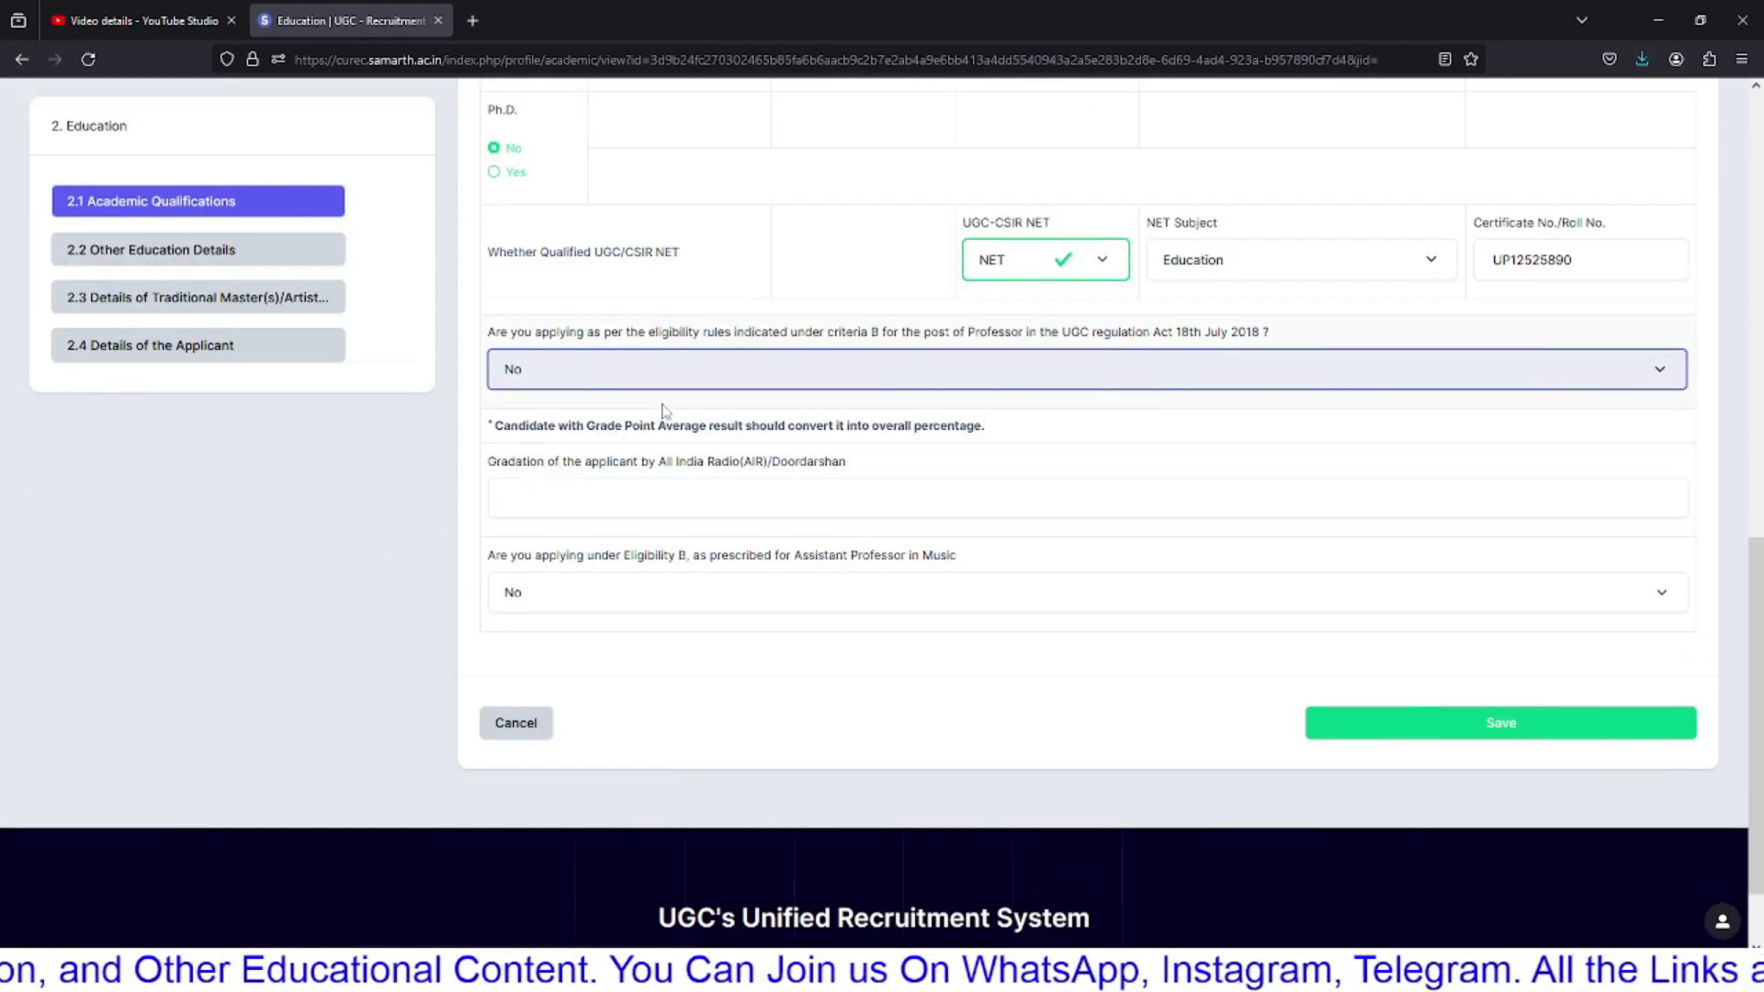
left_click(691, 377)
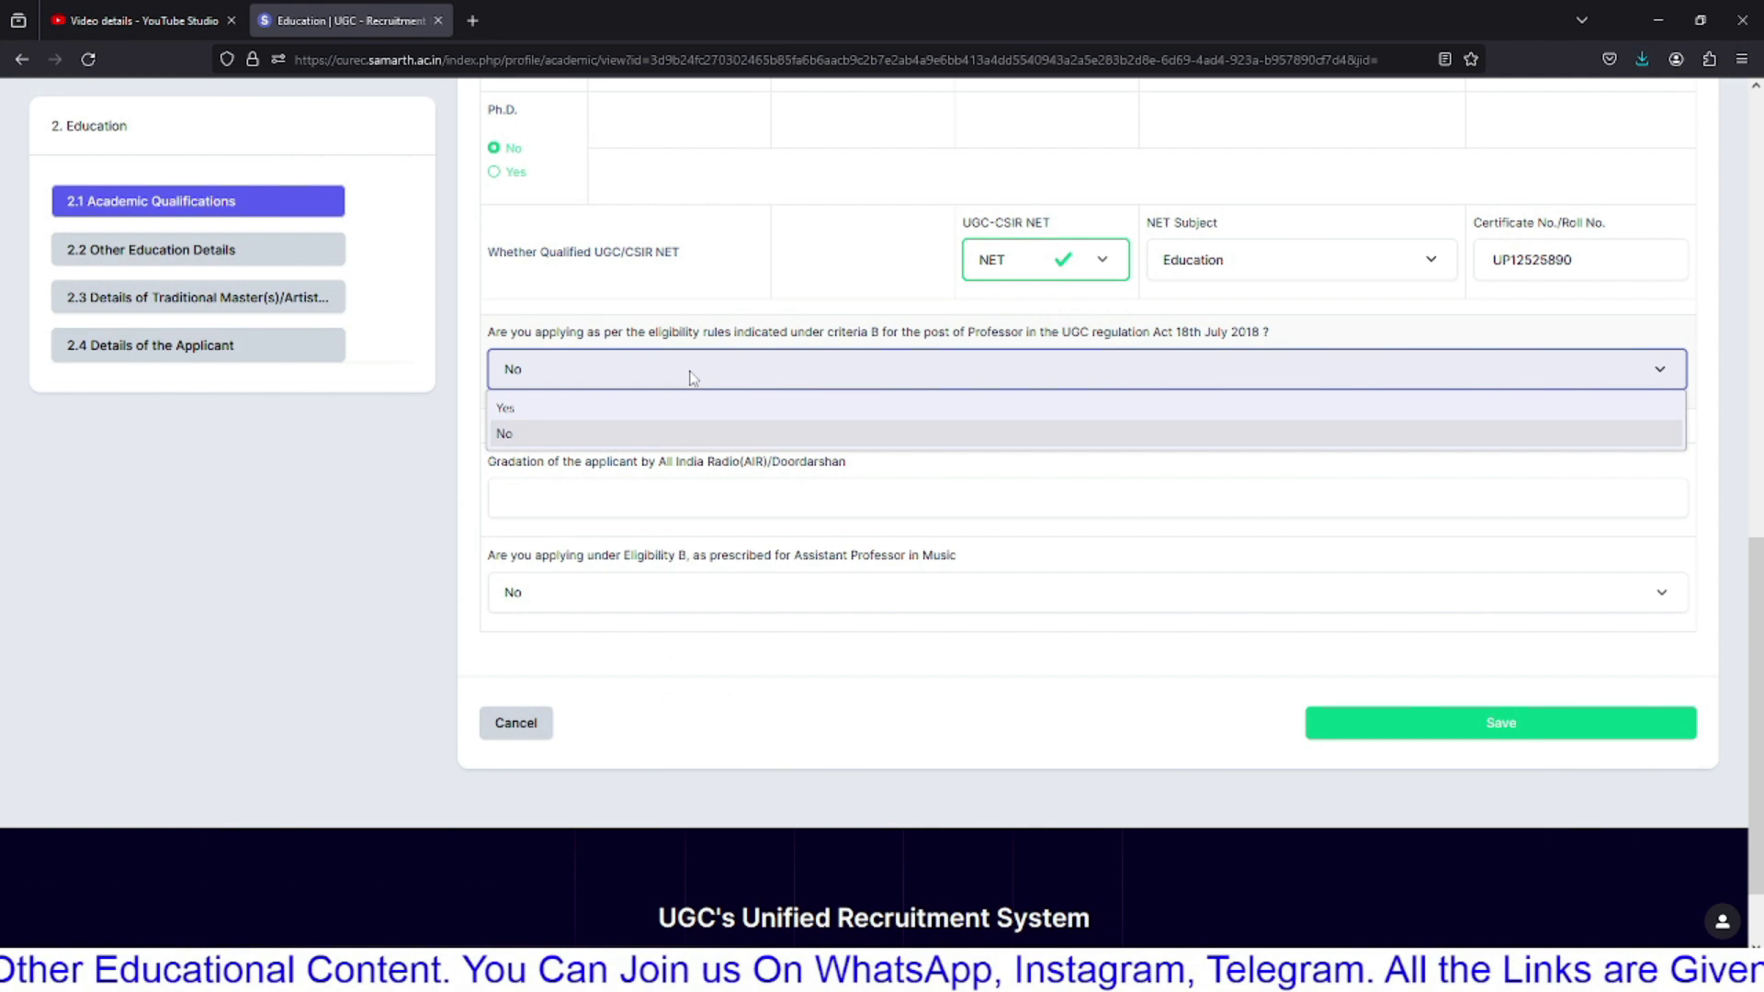
left_click(438, 438)
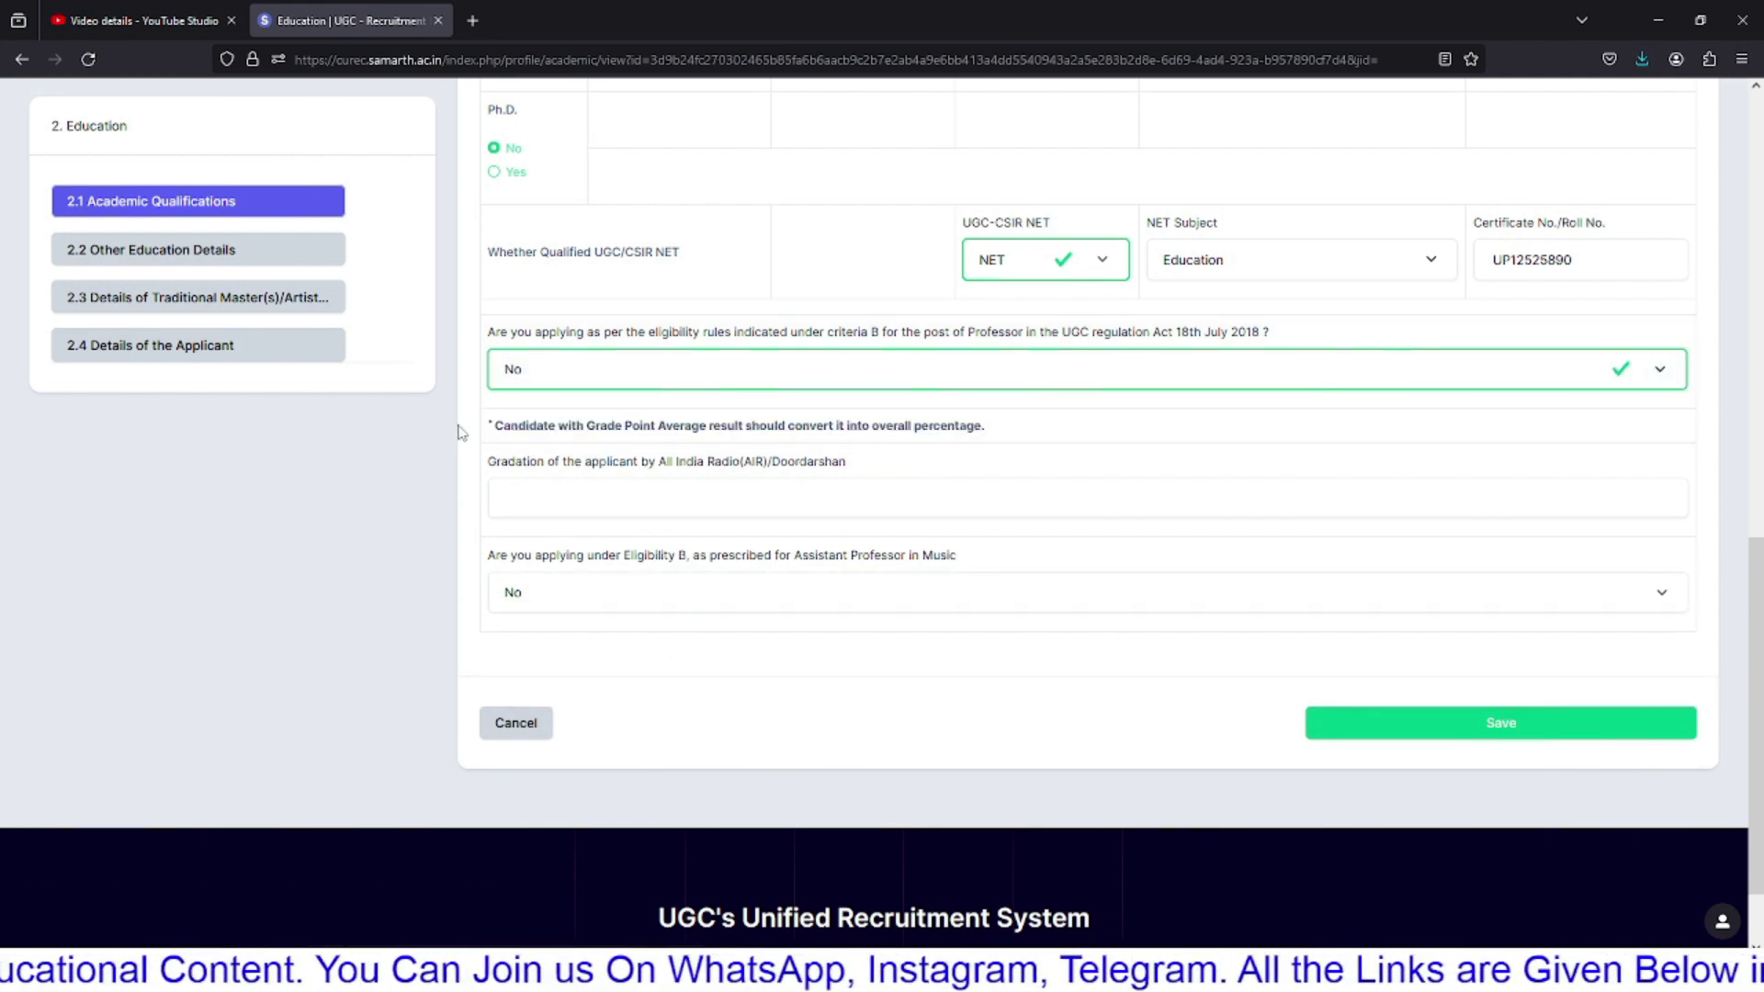
left_click_drag(521, 341, 1014, 344)
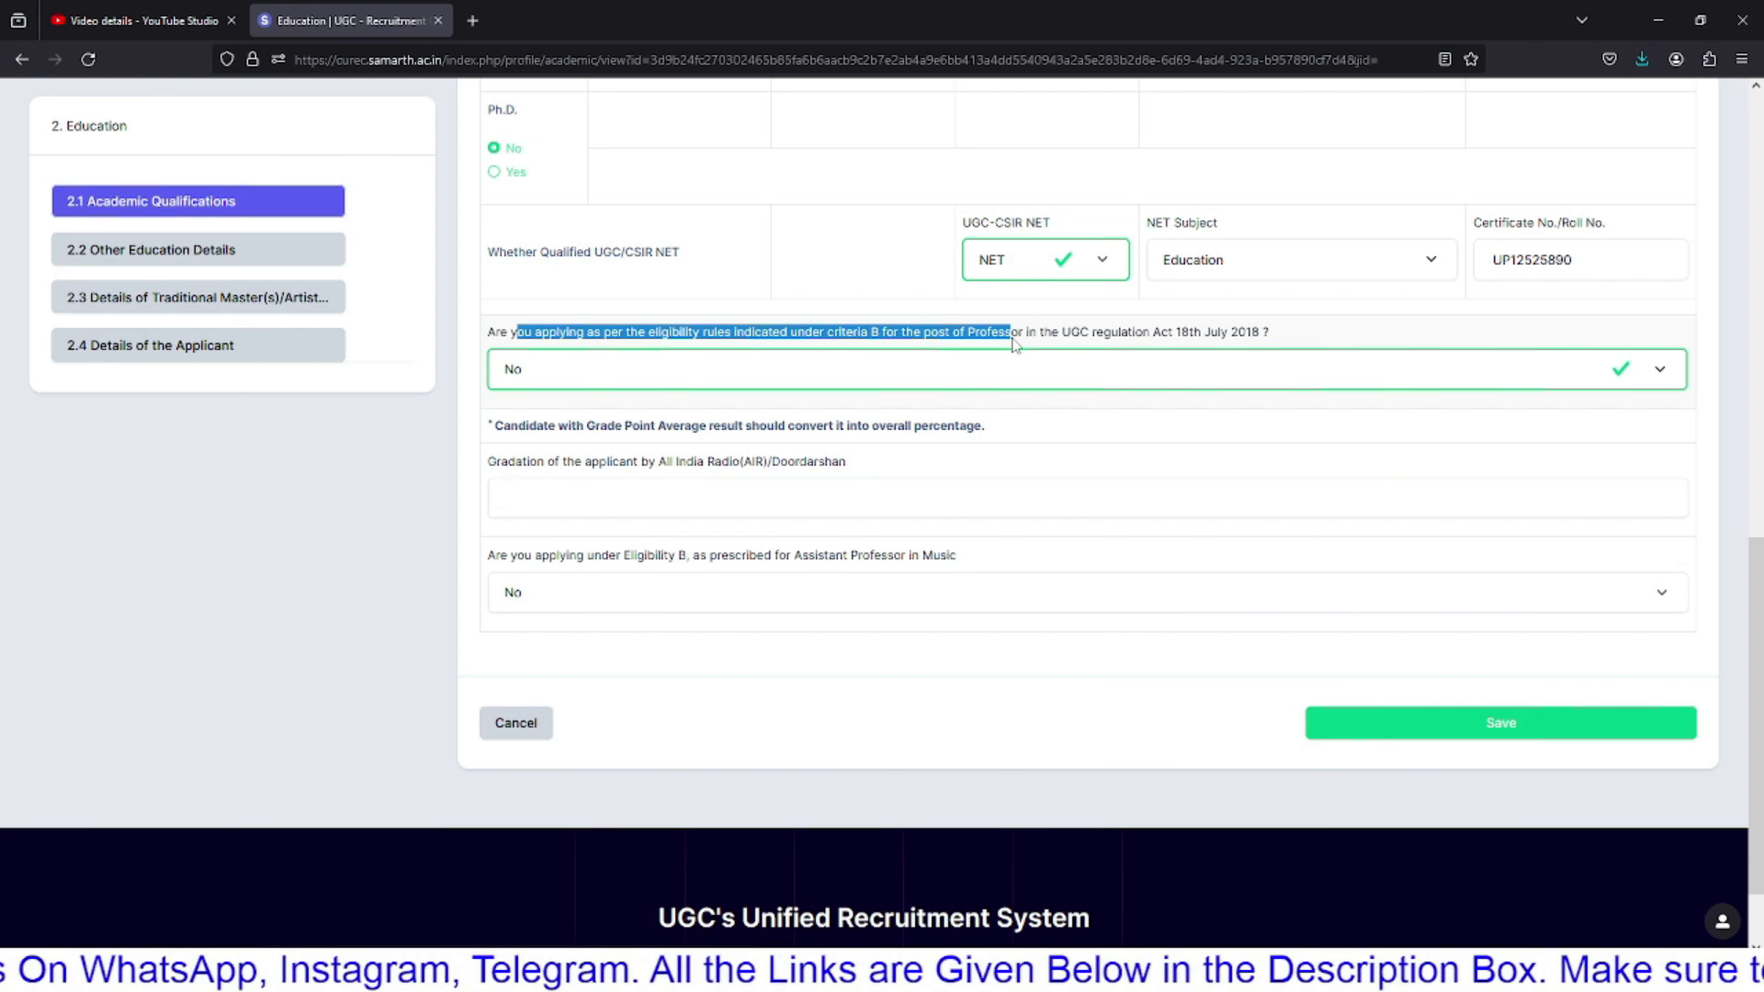
left_click(375, 512)
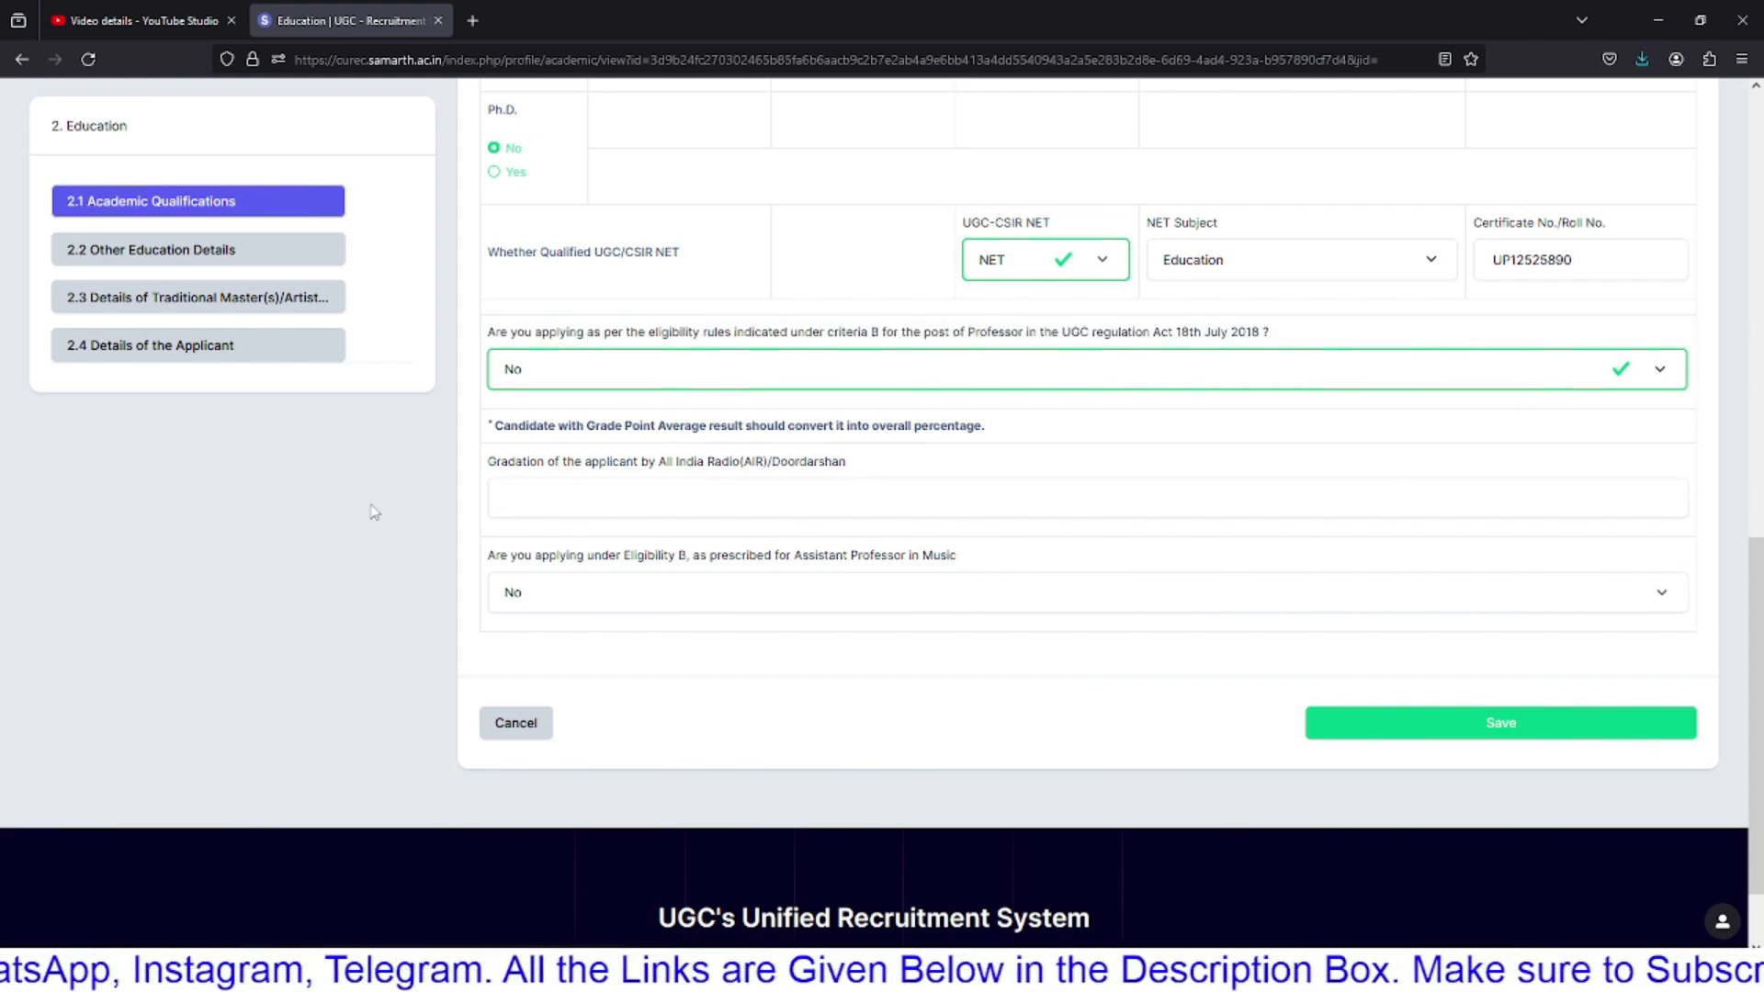
Step: Keep No for criteria B eligibility for Professor and for Assistant Professor in Music, and save the academic qualifications
left_click(709, 372)
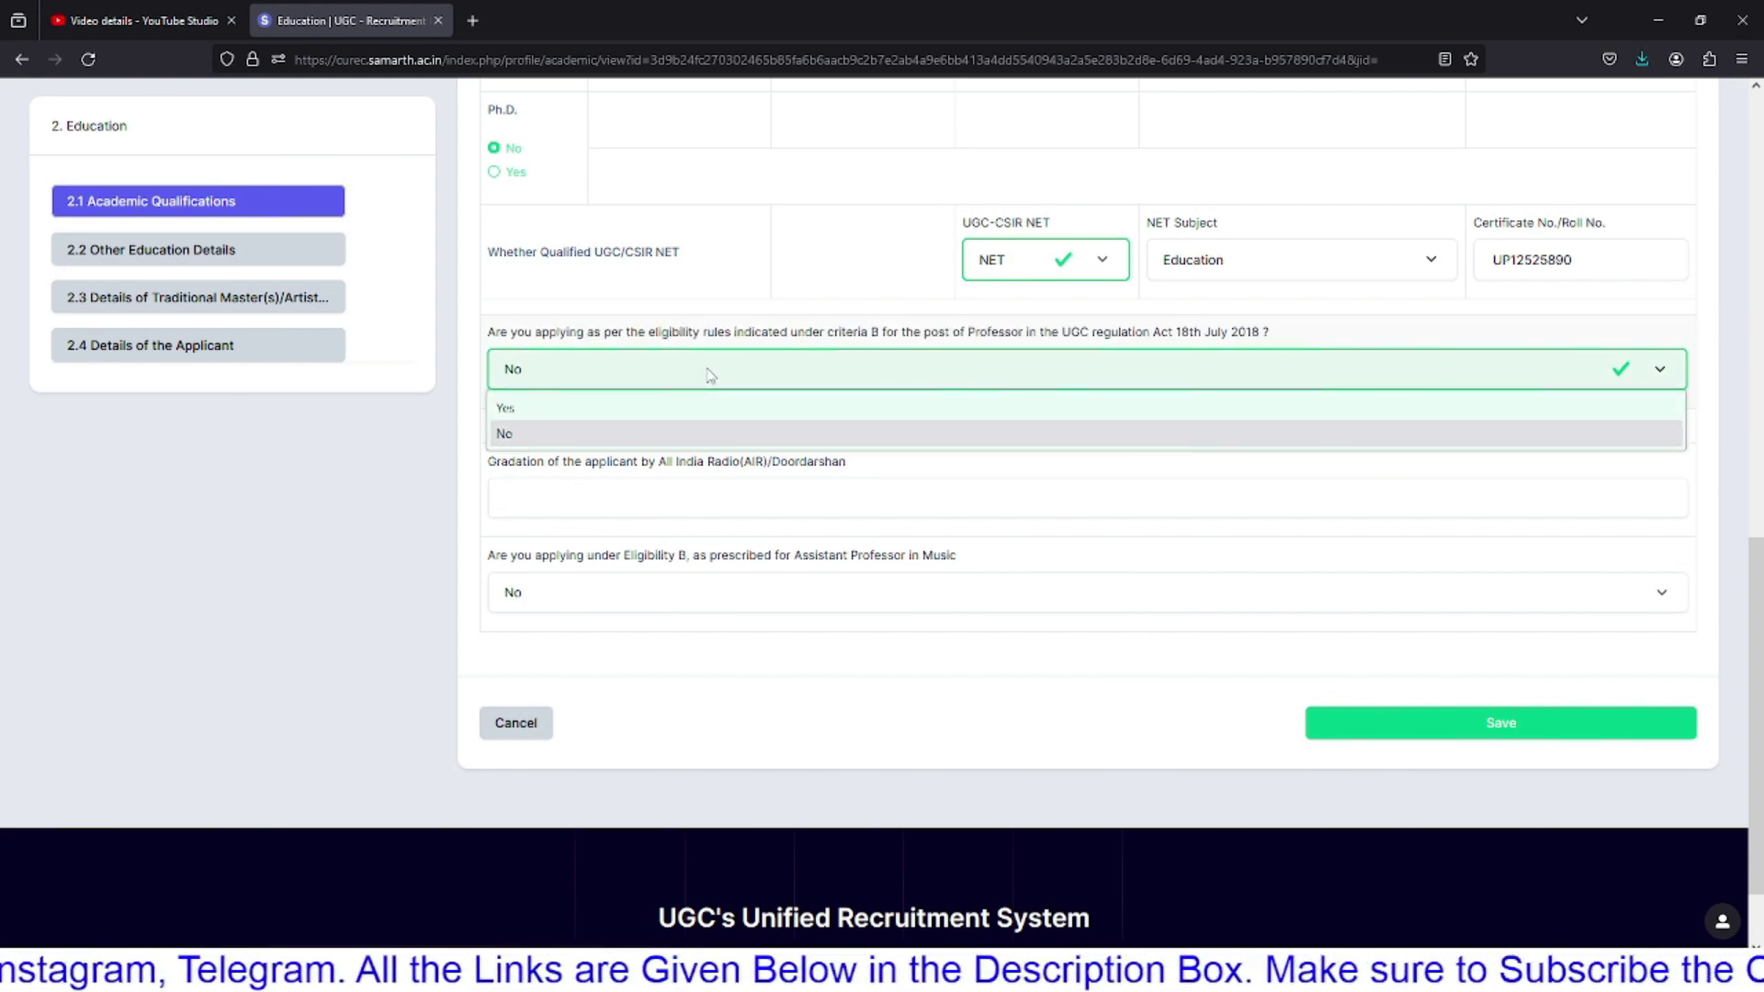
left_click(709, 372)
left_click(541, 606)
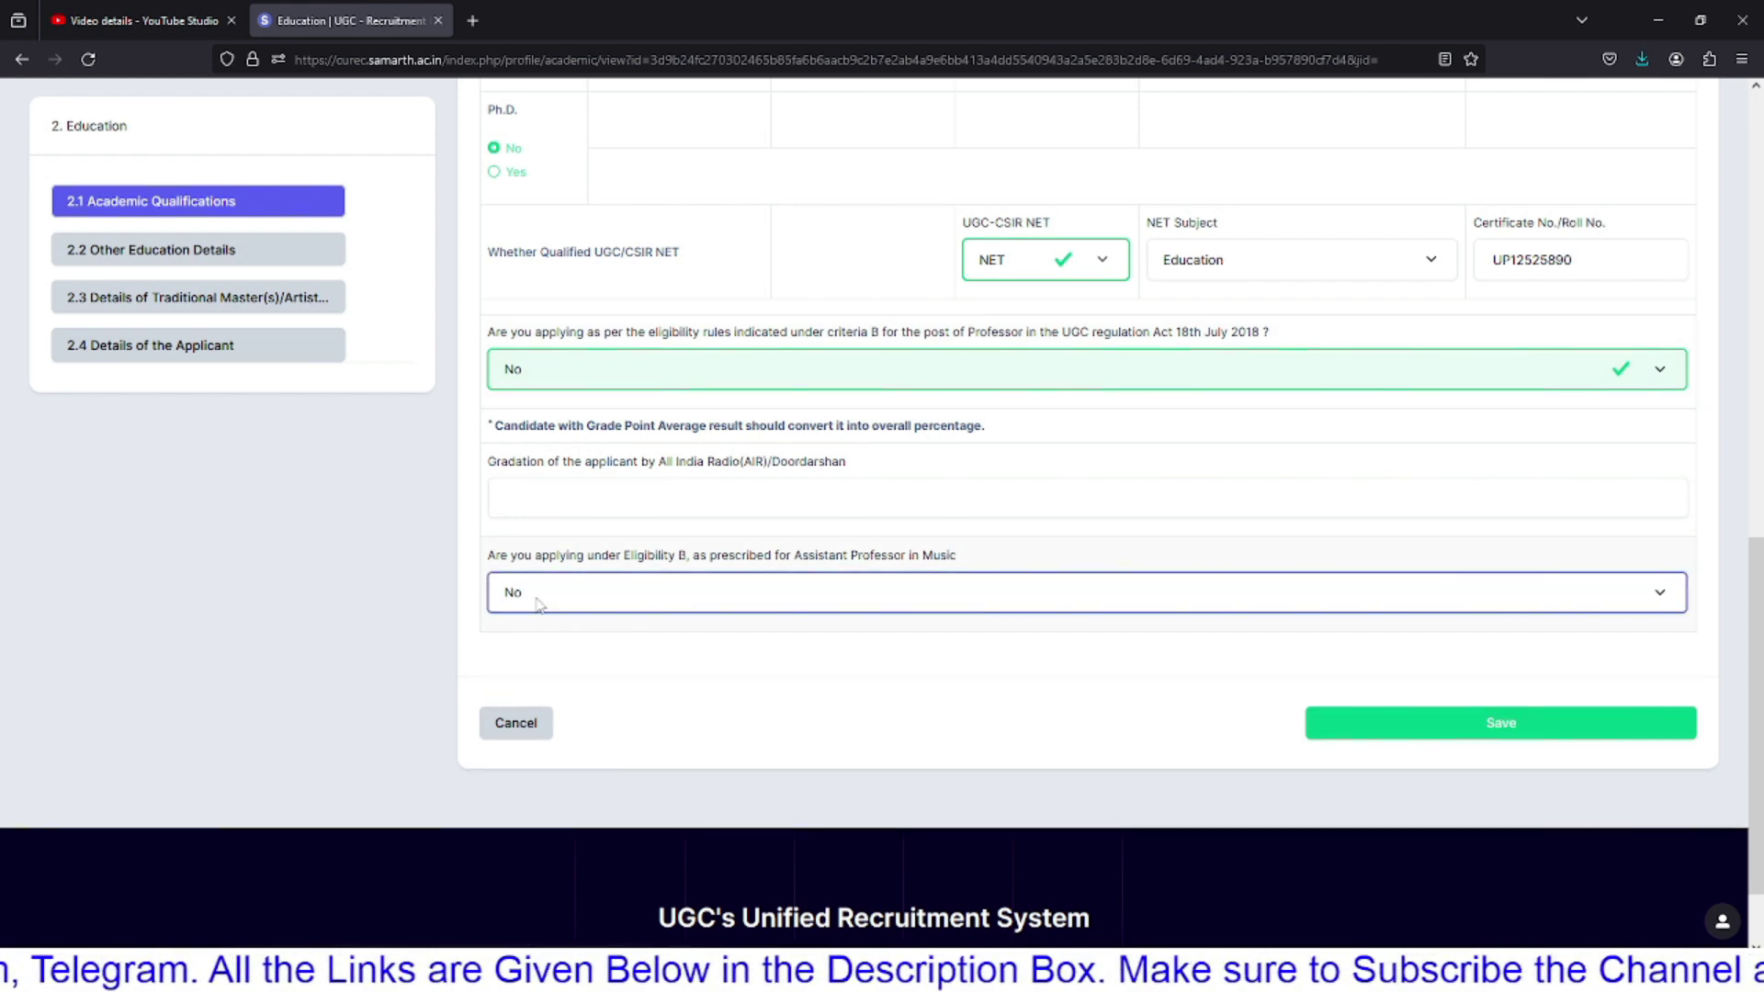
left_click(540, 605)
left_click(540, 604)
left_click_drag(495, 558, 919, 561)
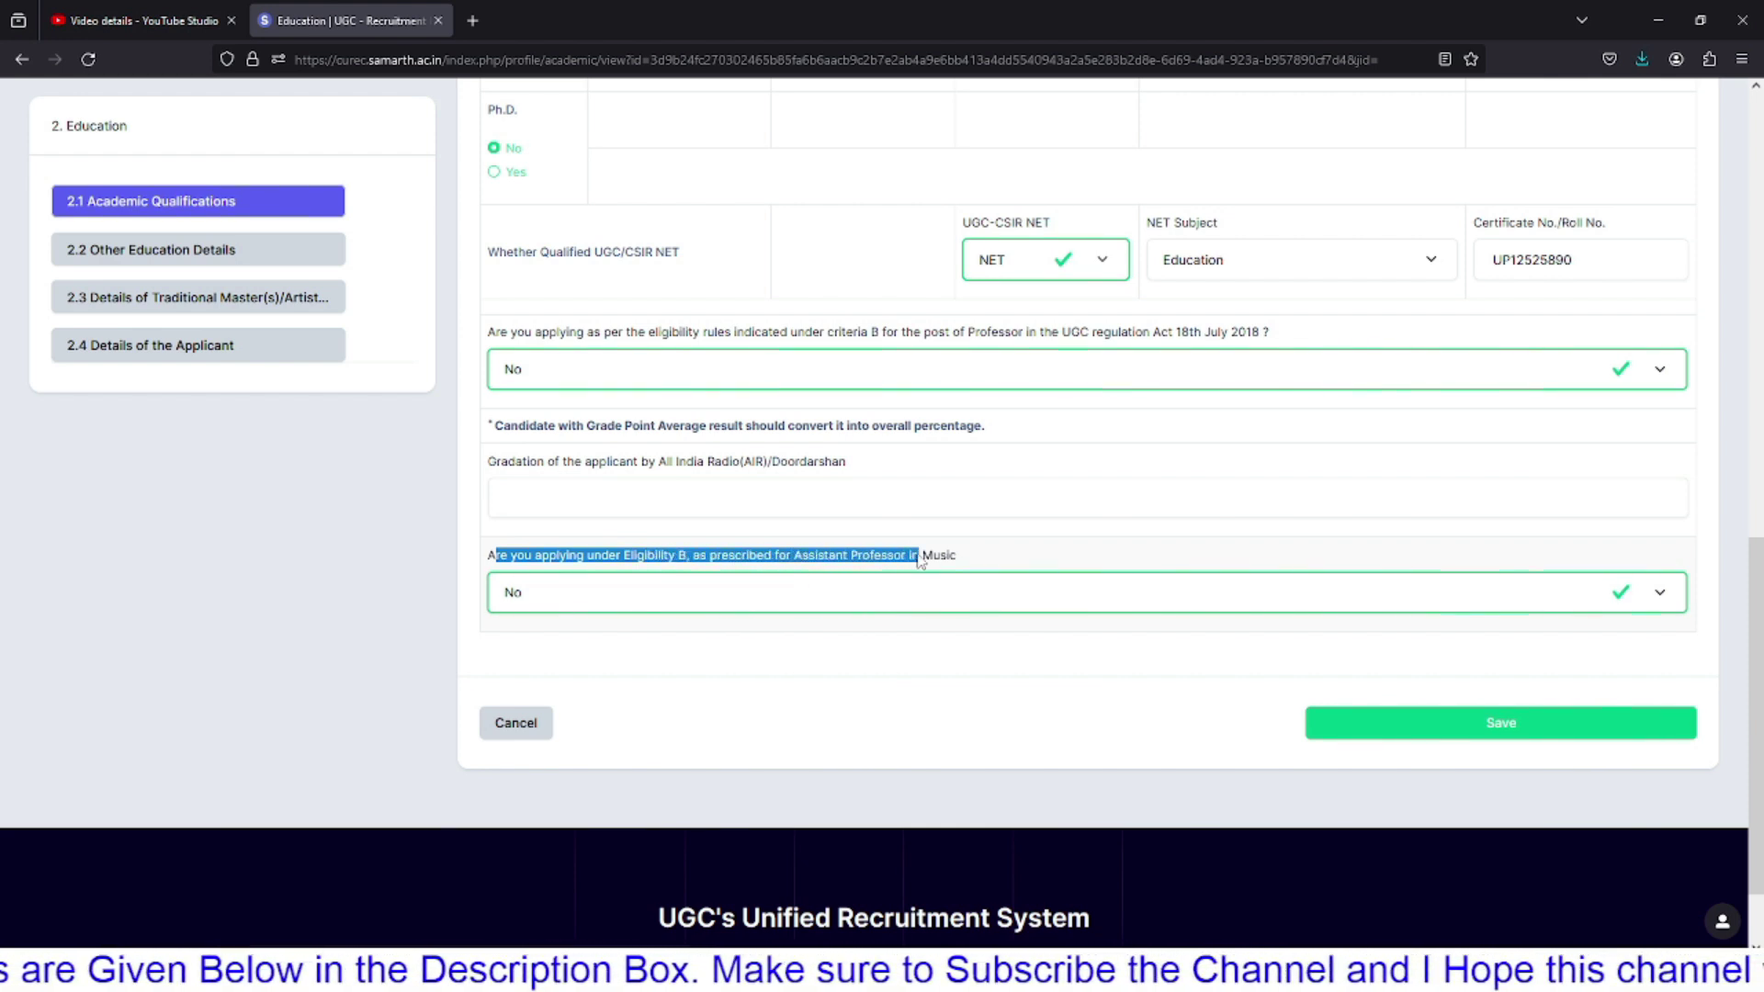
left_click(421, 556)
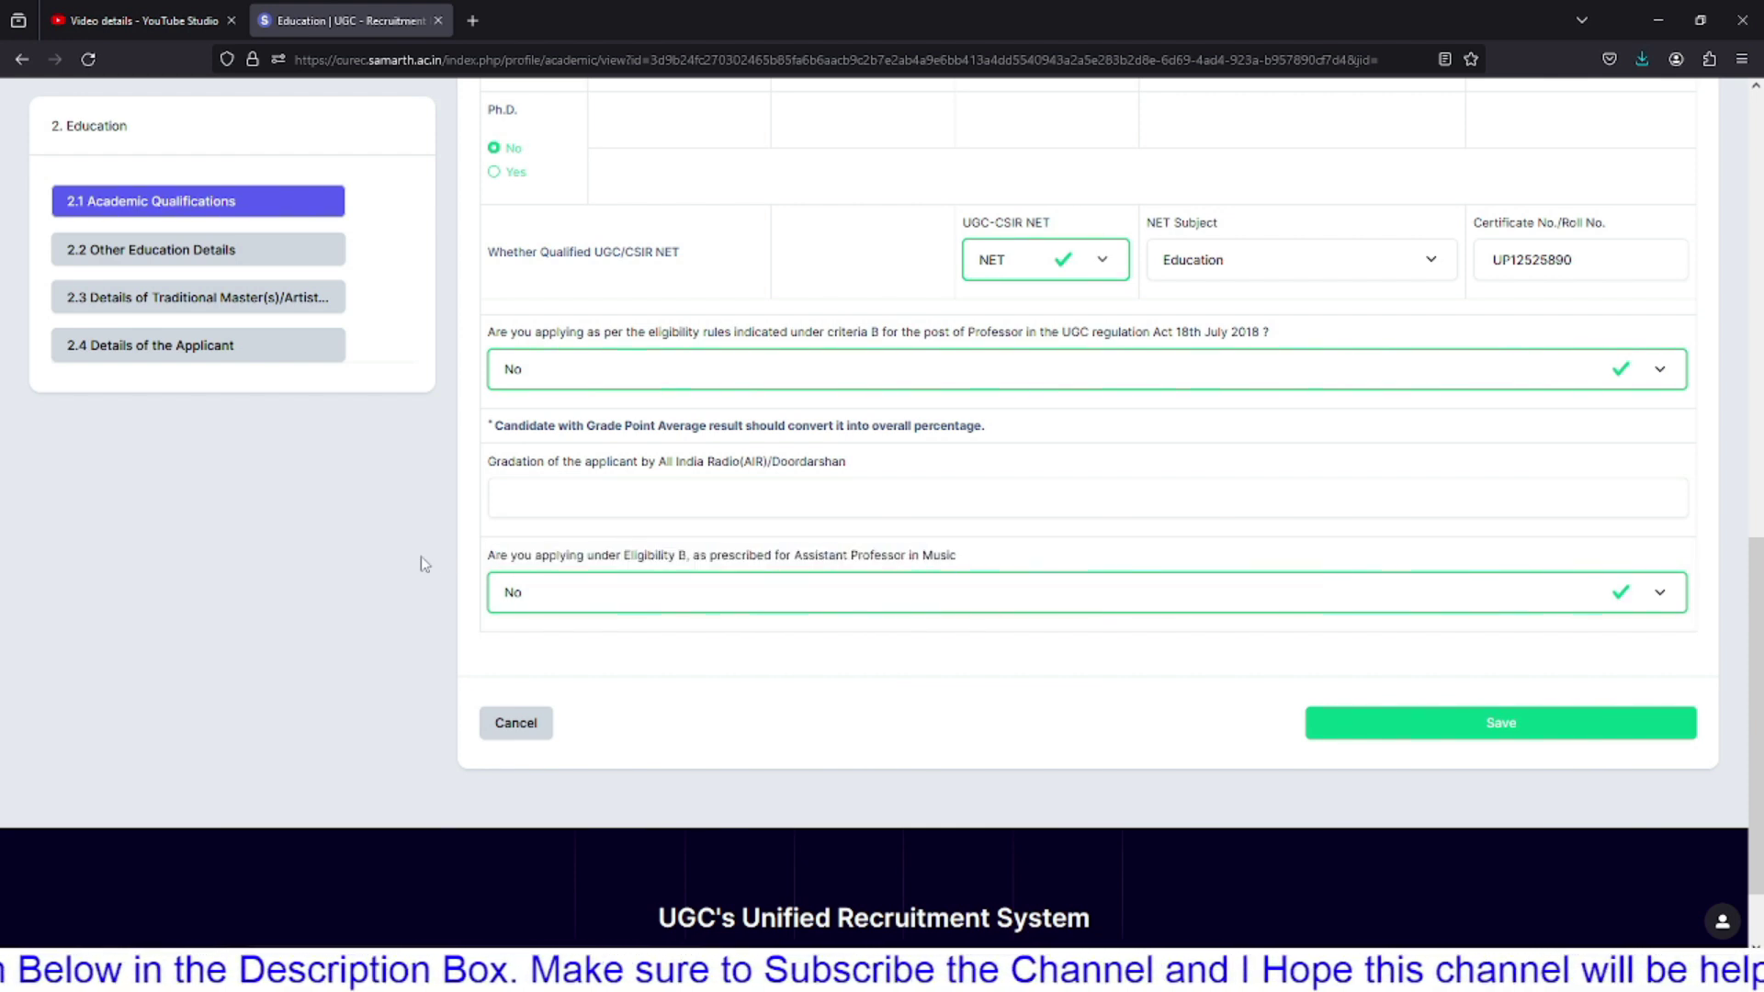
left_click(581, 606)
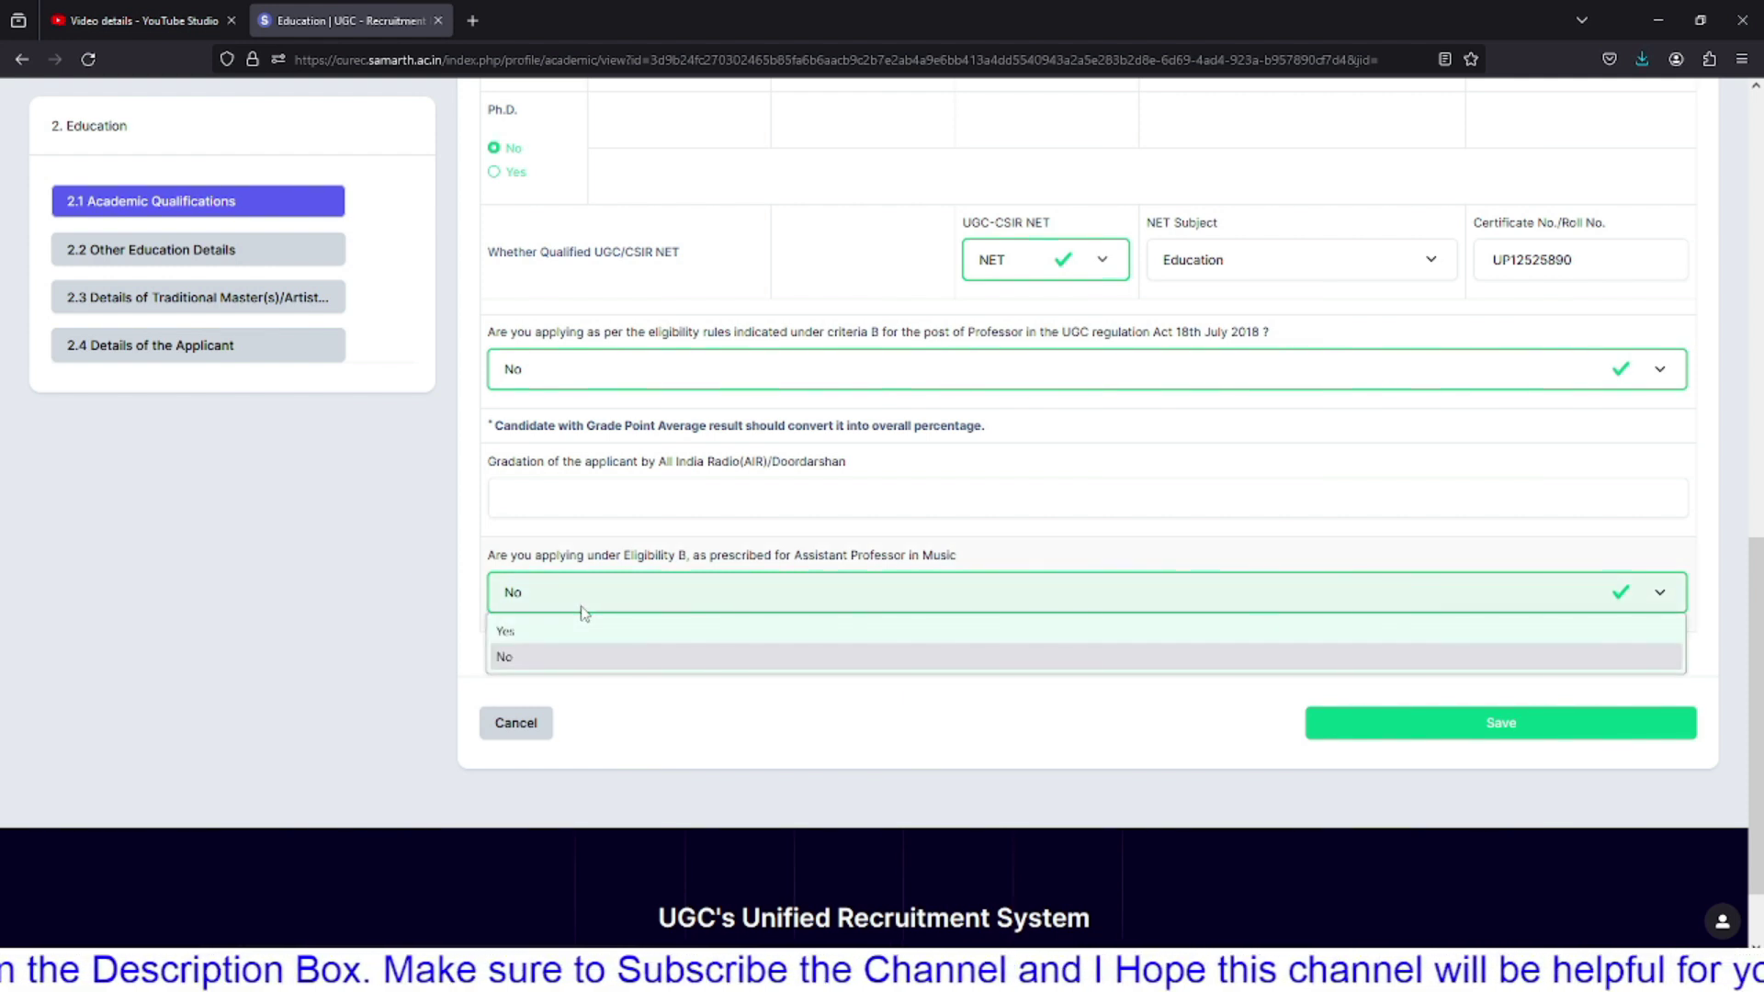
left_click(443, 621)
left_click(1576, 732)
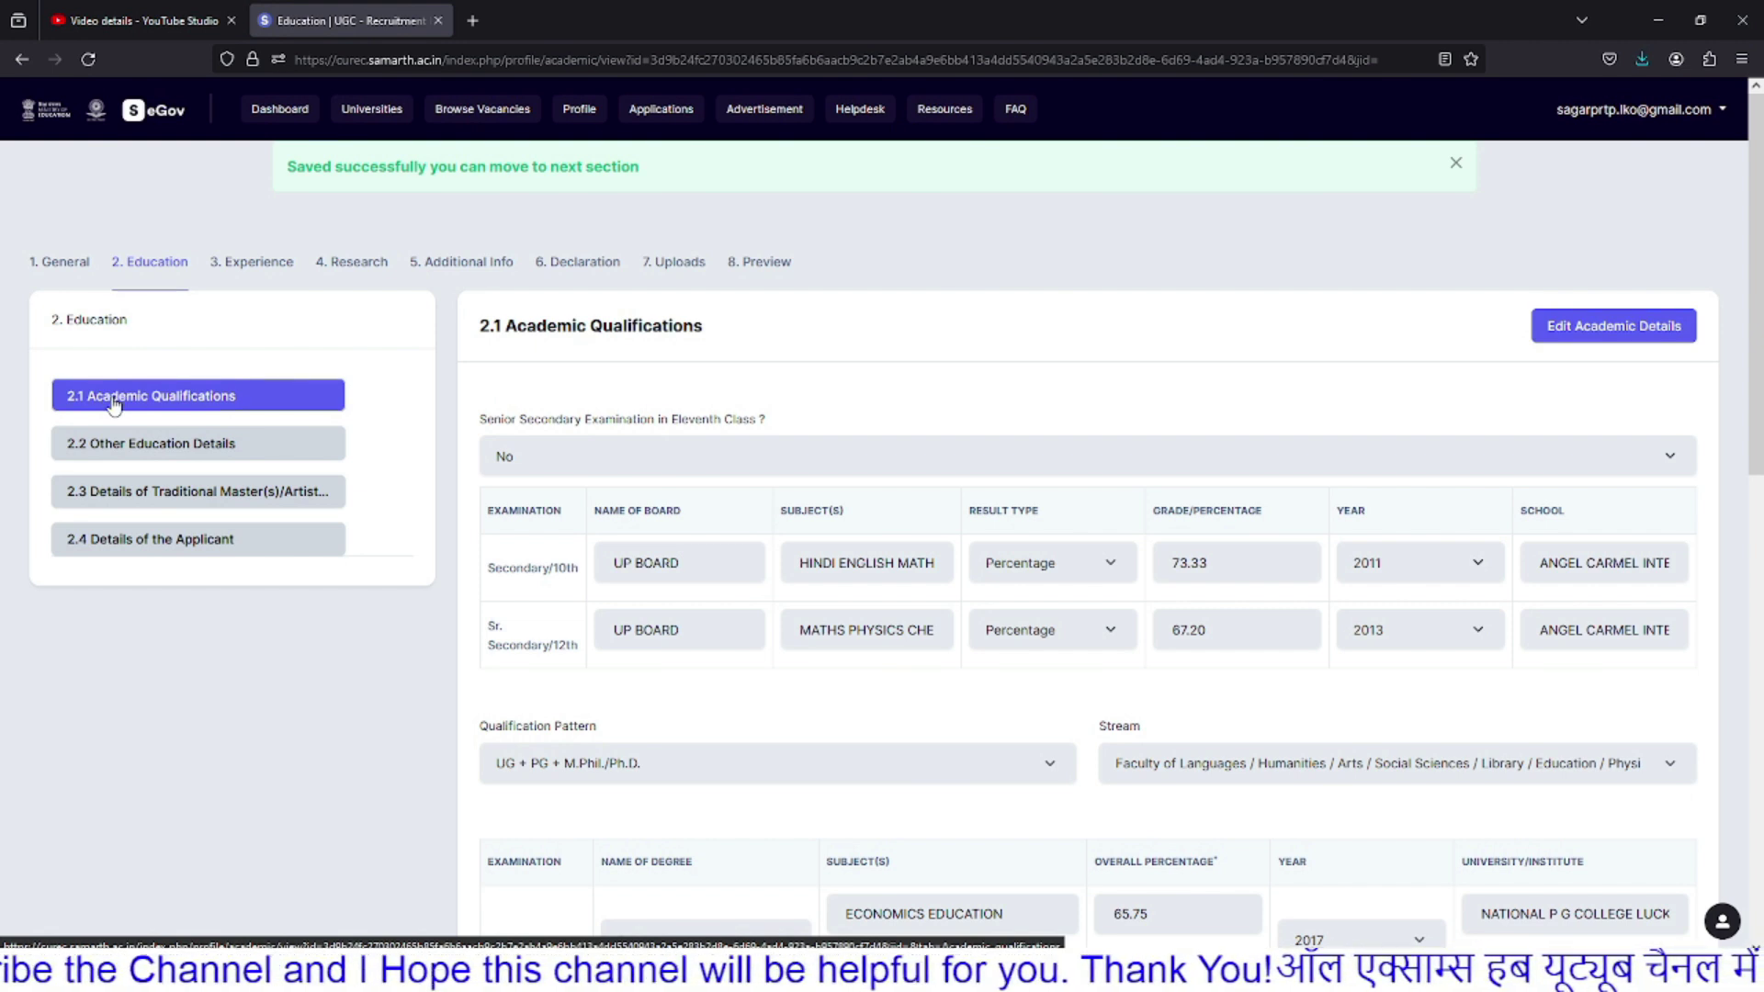
Step: Review the Other Education Details section and read the heading and note of the Traditional Master(s)/Artist(s) section
left_click(126, 446)
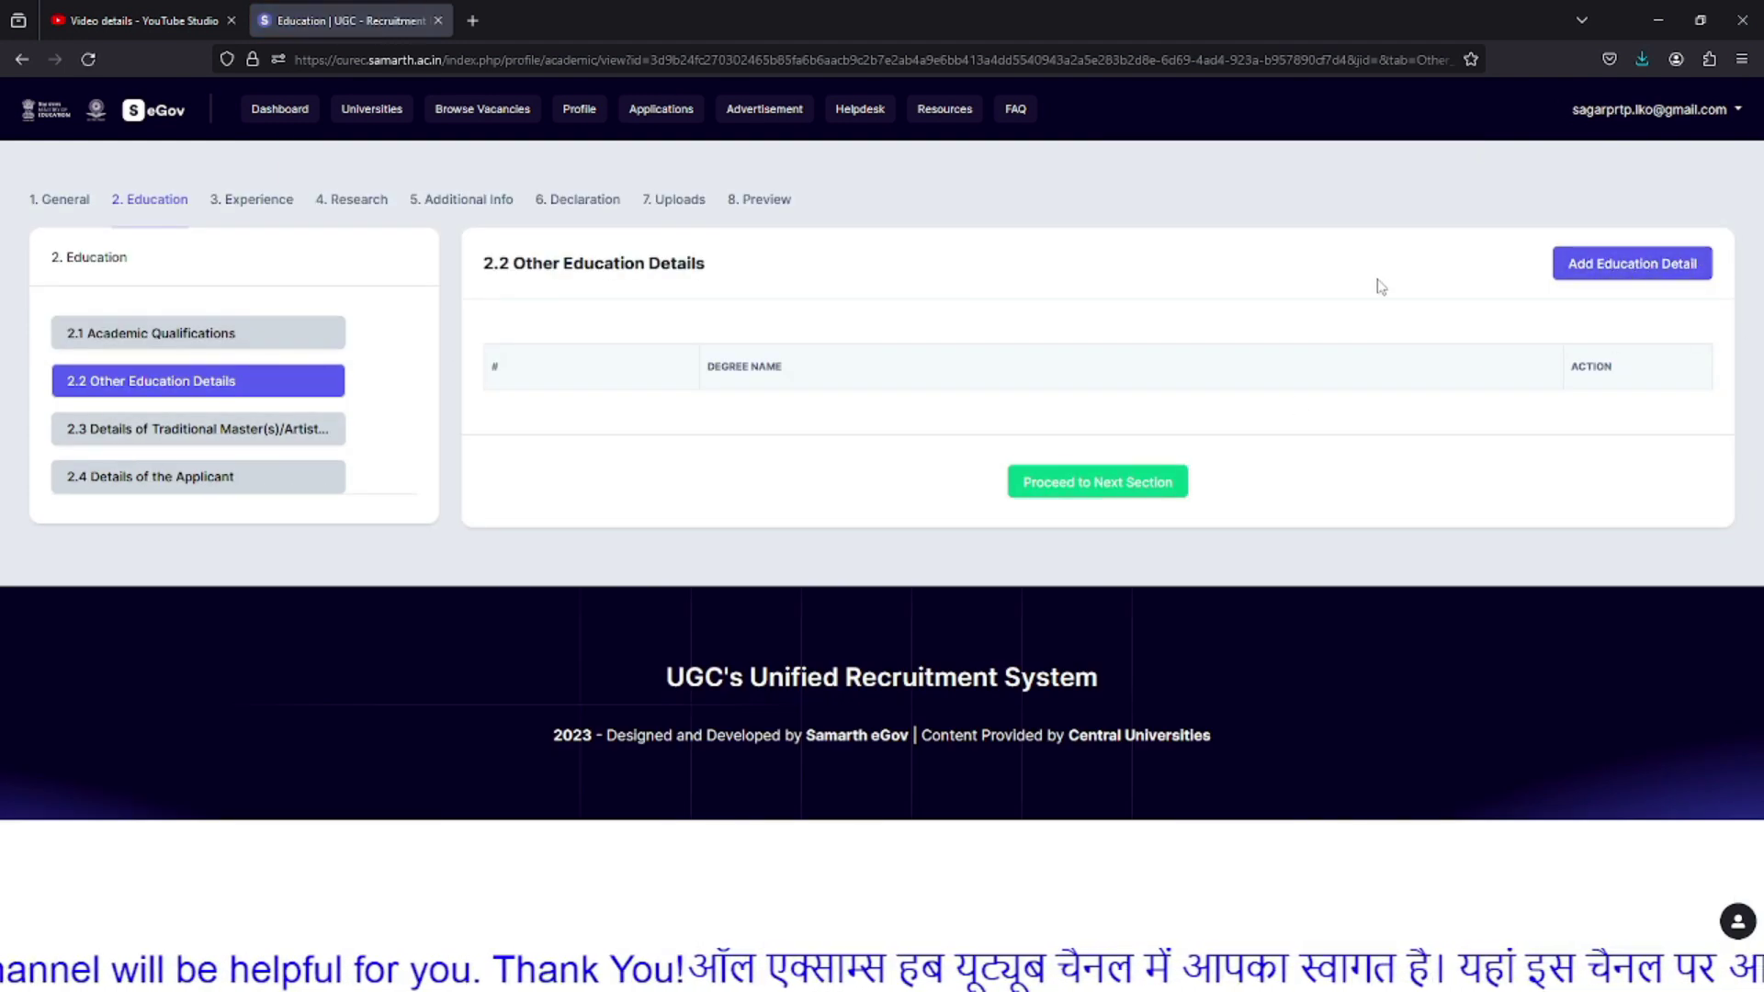
left_click(211, 439)
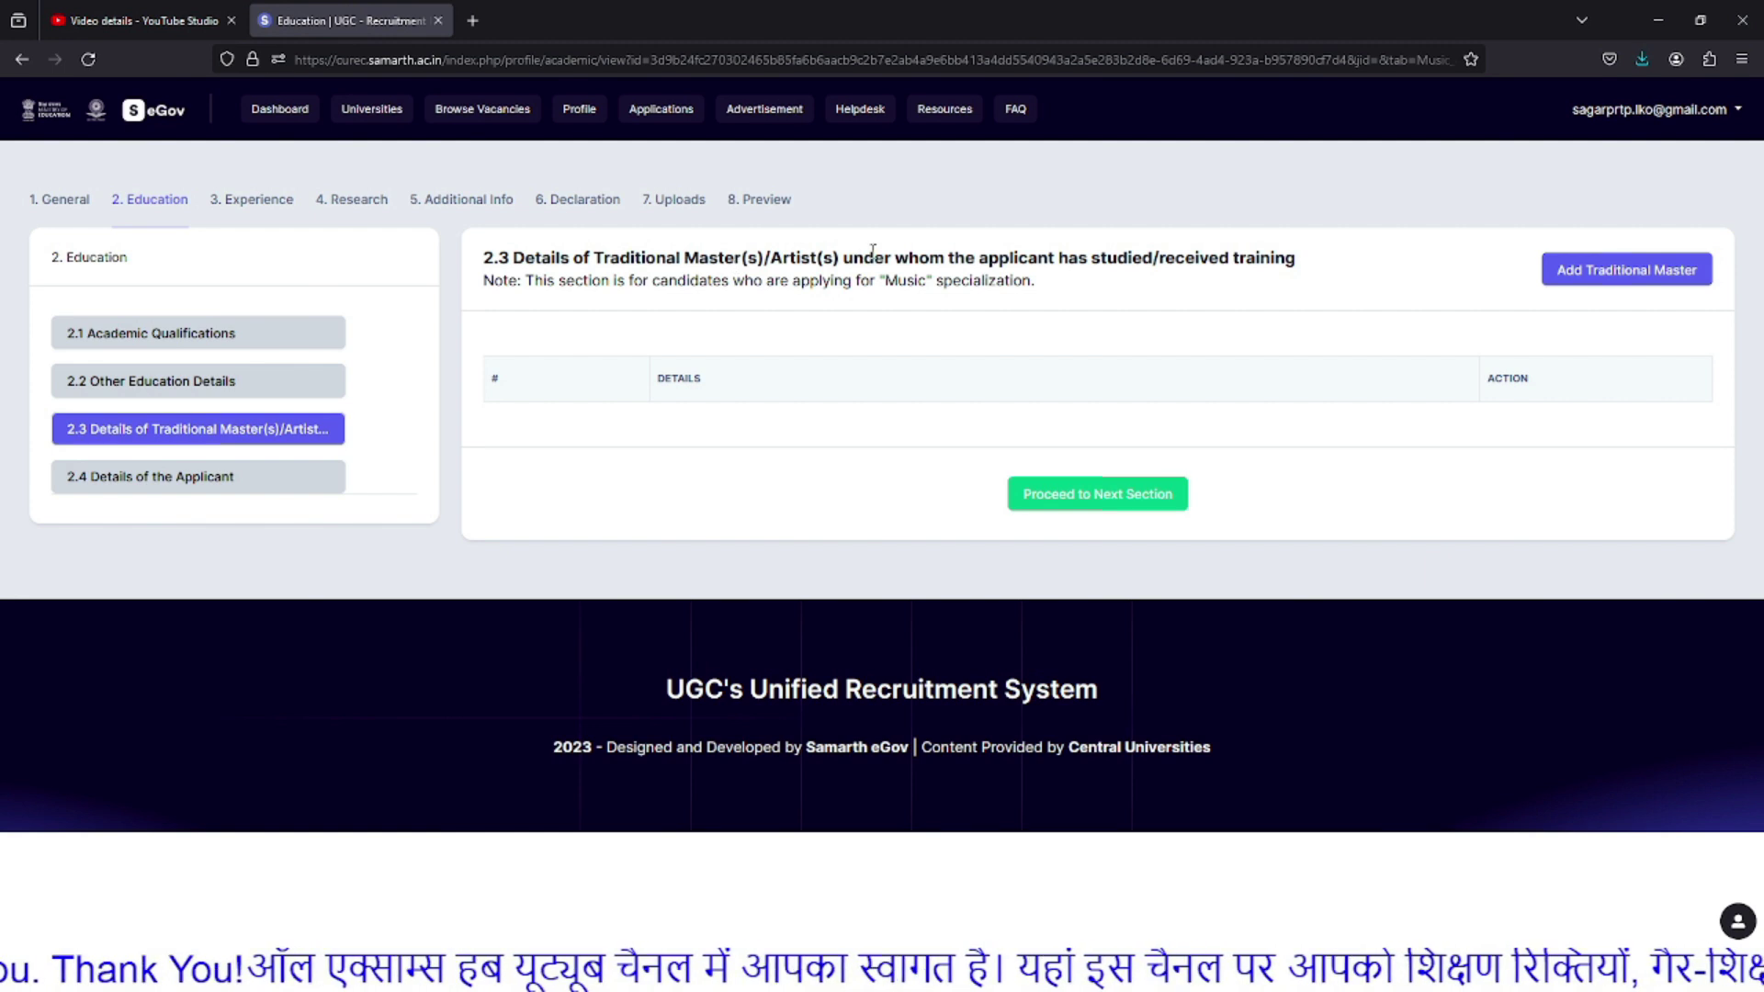
left_click_drag(872, 258, 1275, 259)
left_click(1331, 264)
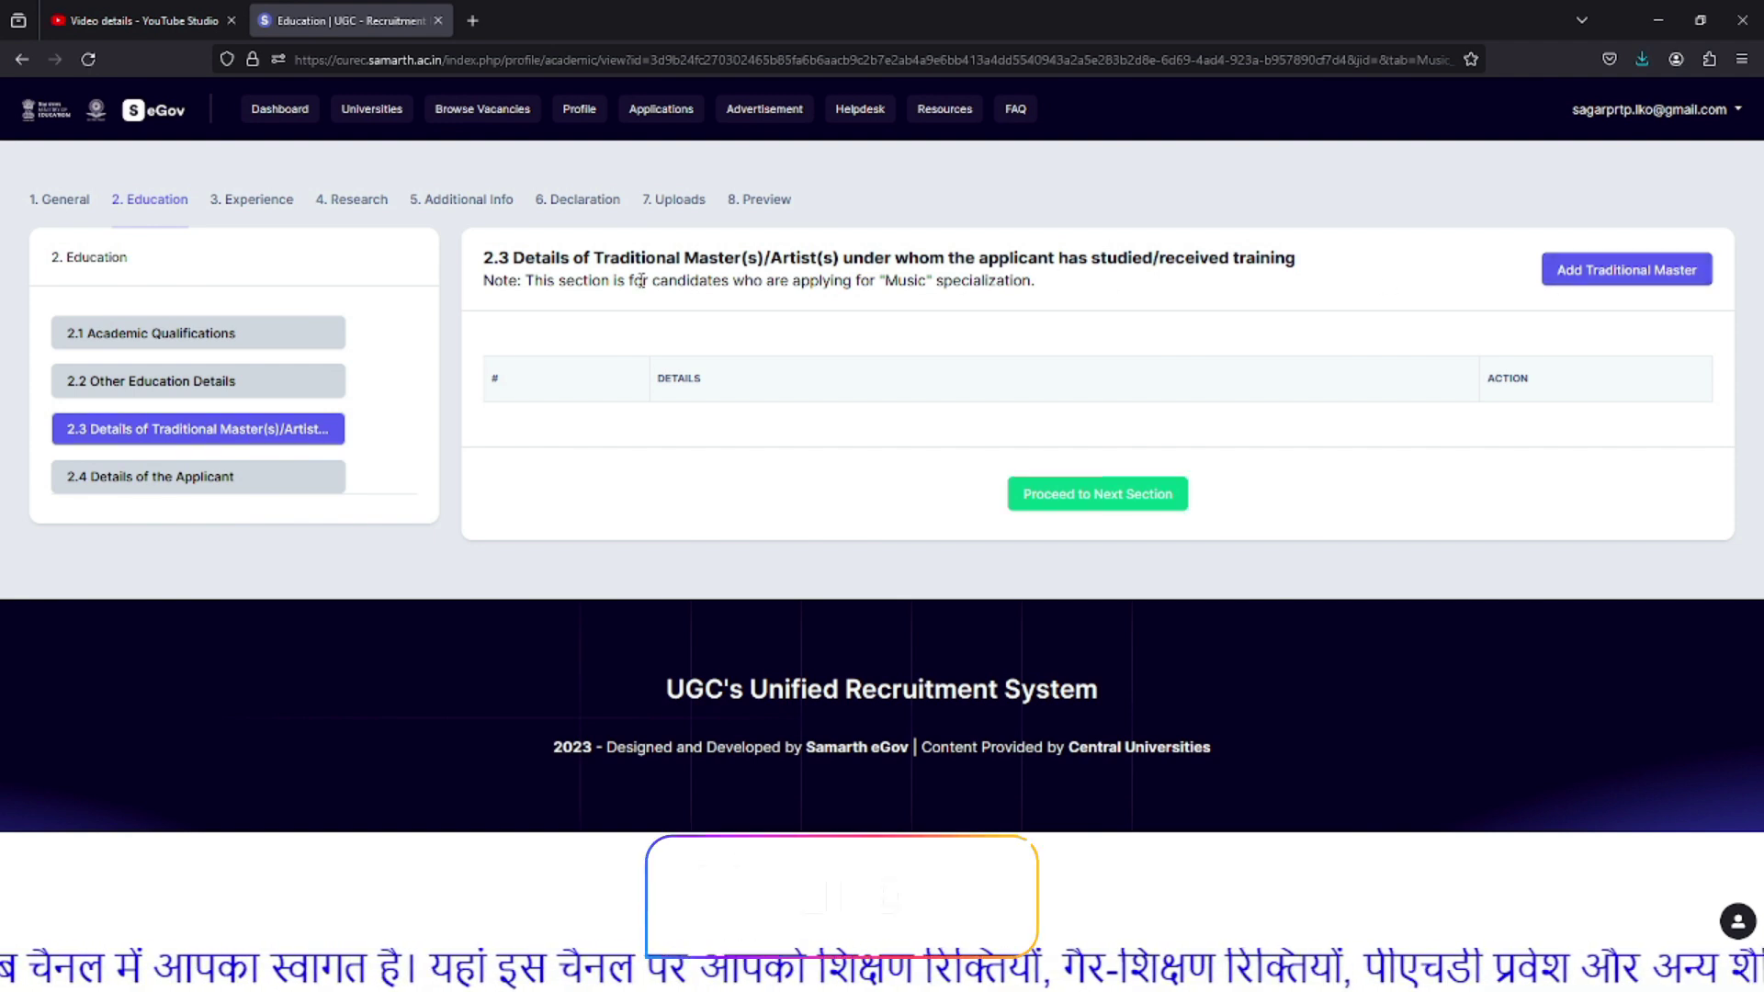
left_click_drag(564, 281, 1040, 284)
left_click(859, 277)
left_click_drag(648, 281, 1036, 284)
left_click(1033, 285)
Step: Open section 2.4, Details of the Applicant, and read its note on who should fill it in
left_click(219, 493)
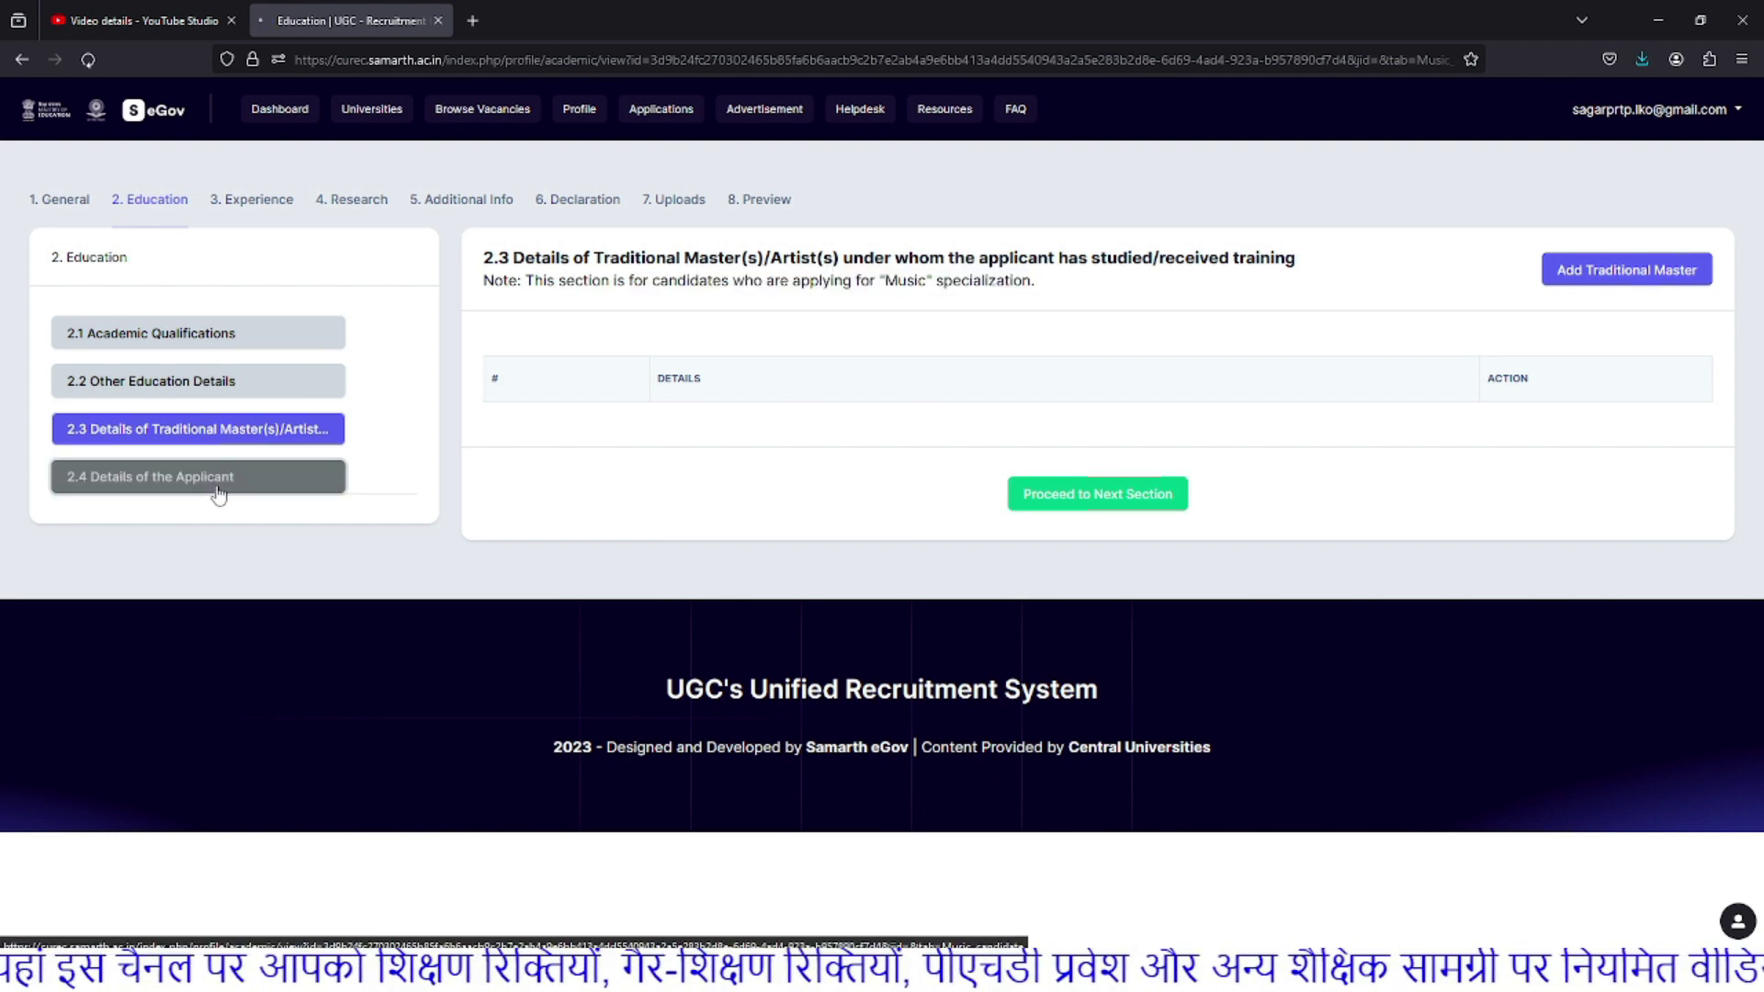
left_click_drag(547, 281, 1006, 282)
left_click(1006, 282)
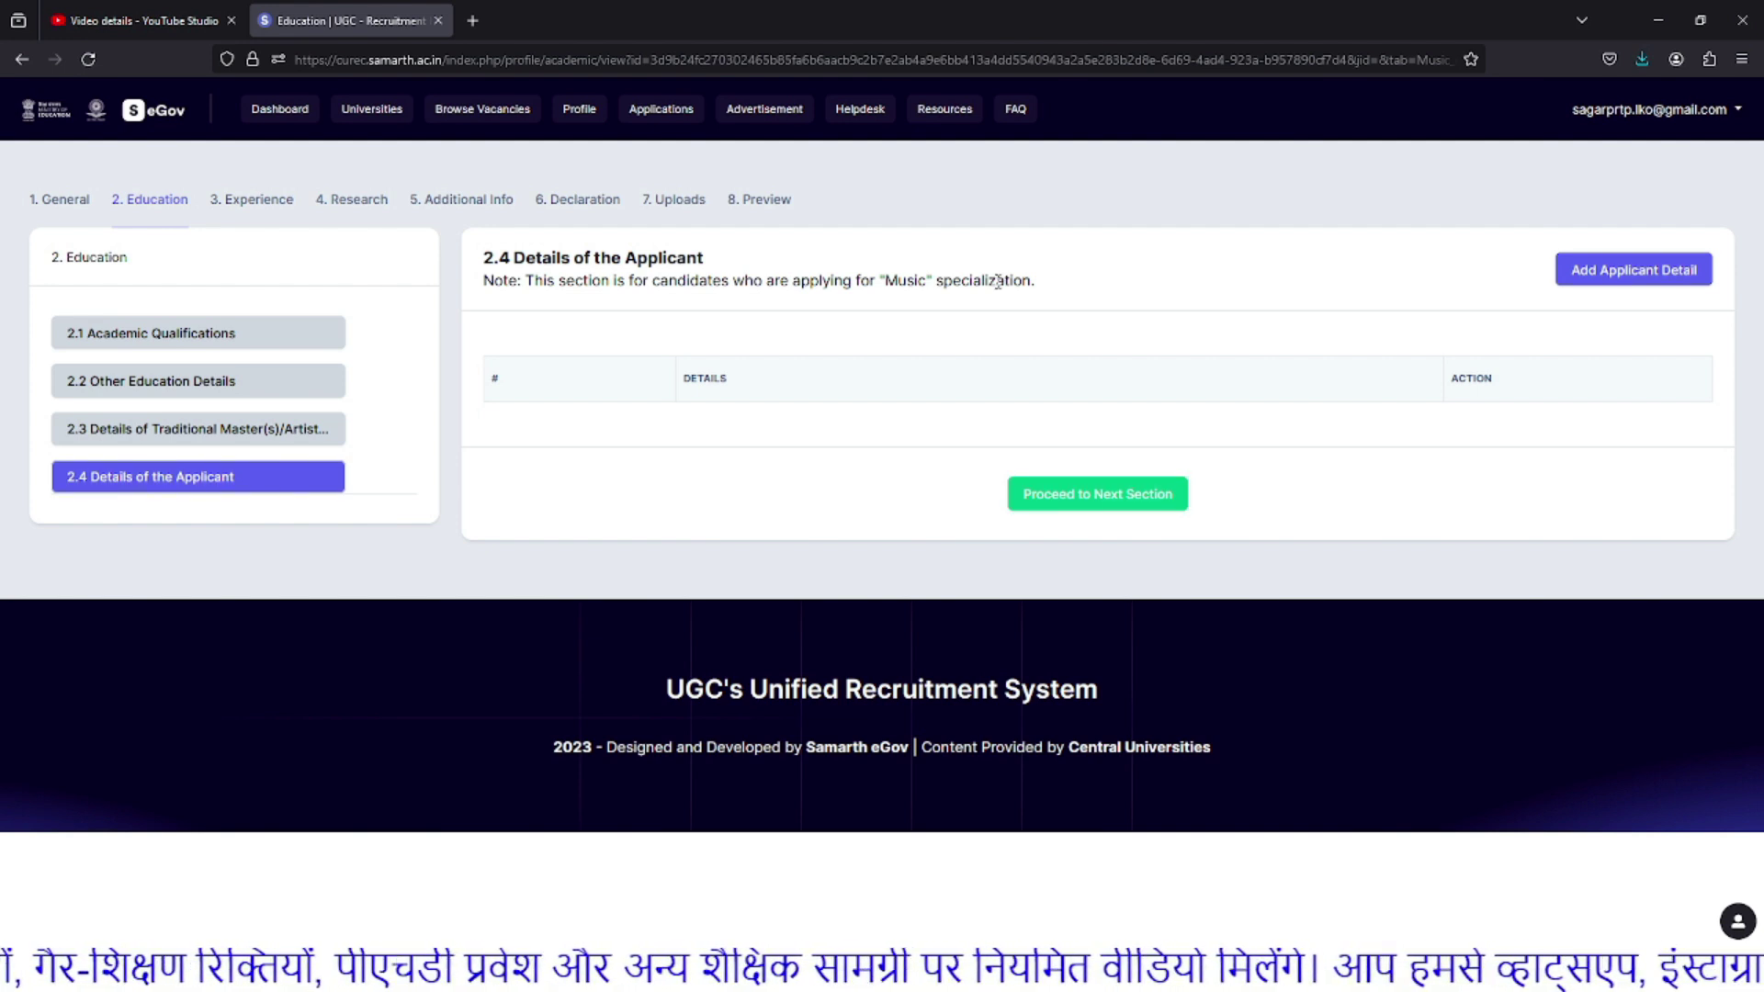
Step: Inspect the Full-time Teaching Experience entry form, cancel it, and view the Research/Industry and Full Time Admin Experience sections
left_click(253, 205)
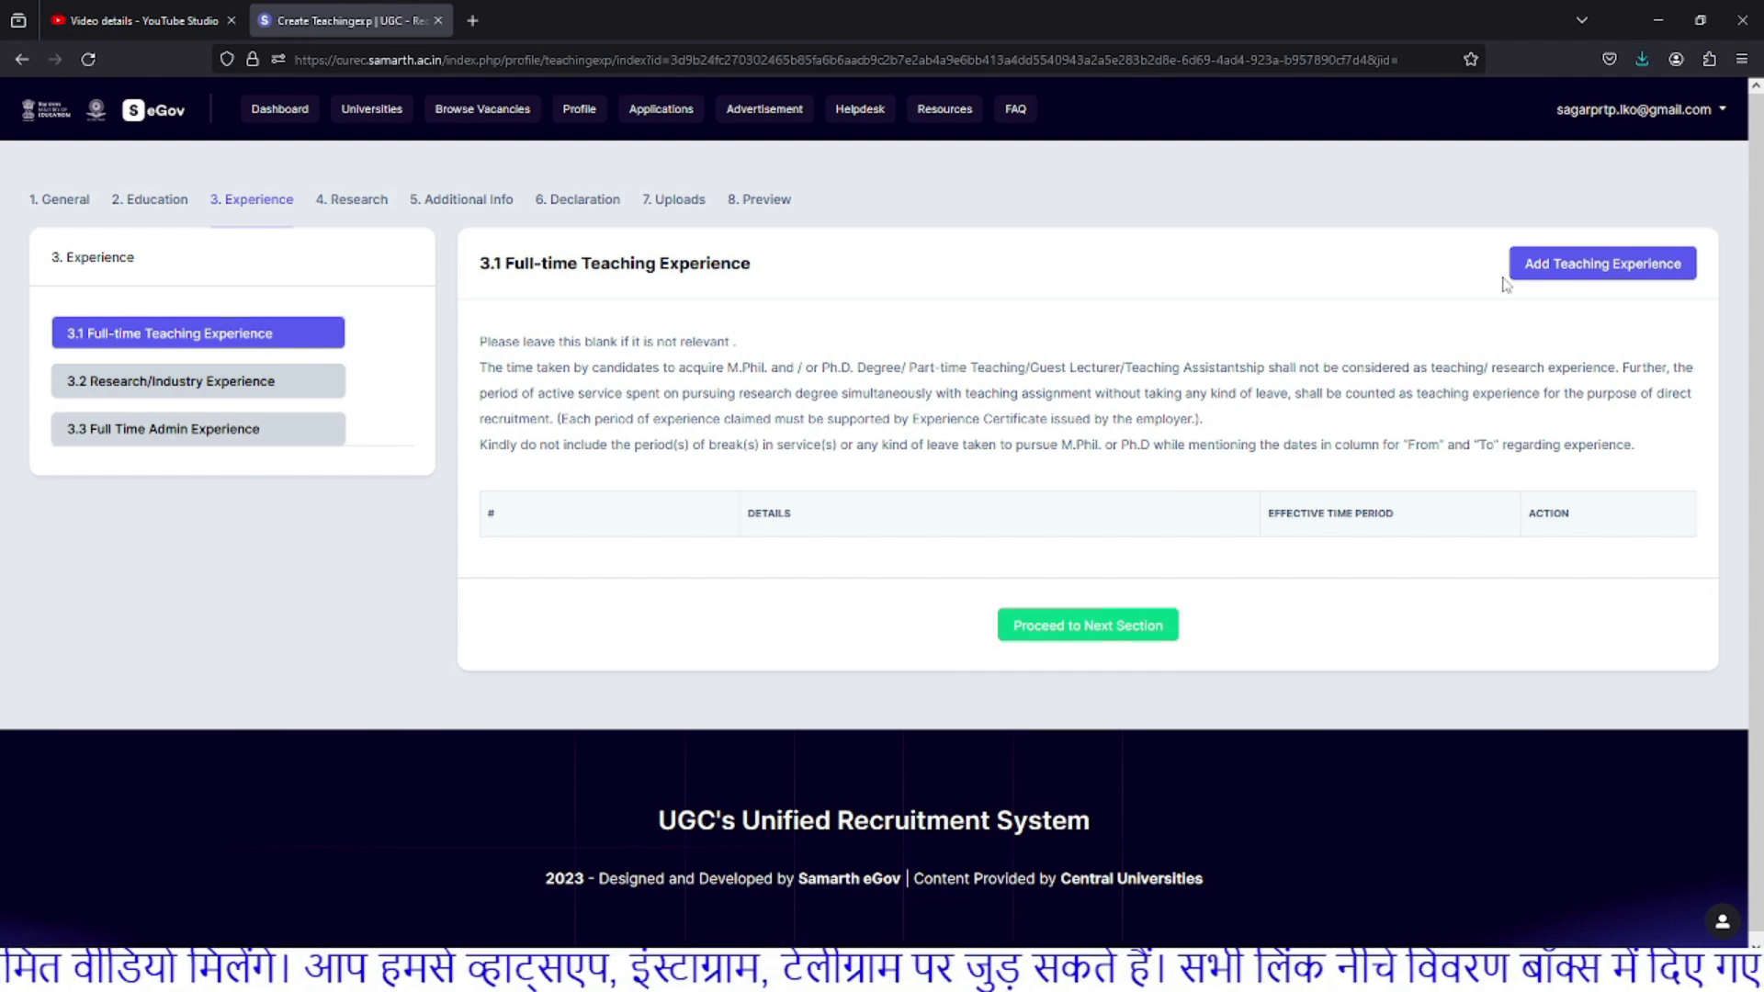
left_click(1562, 276)
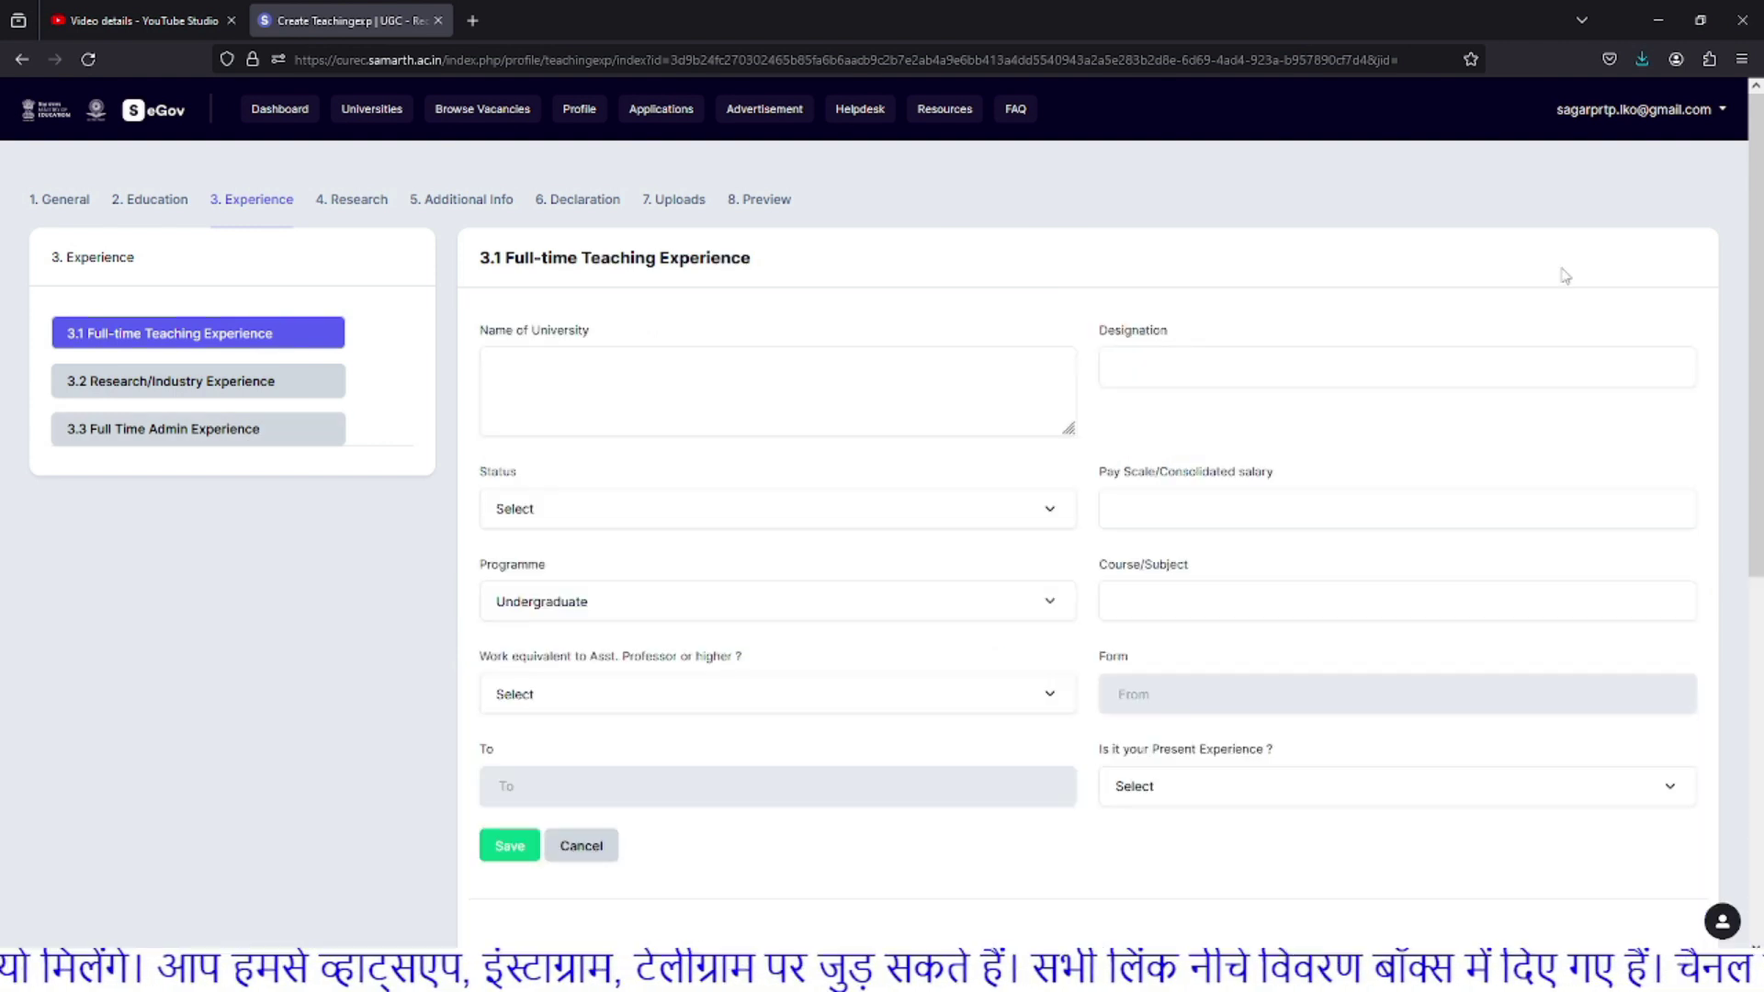
left_click(791, 425)
scroll(791, 425, "down", 2)
scroll(882, 515, "down", 3)
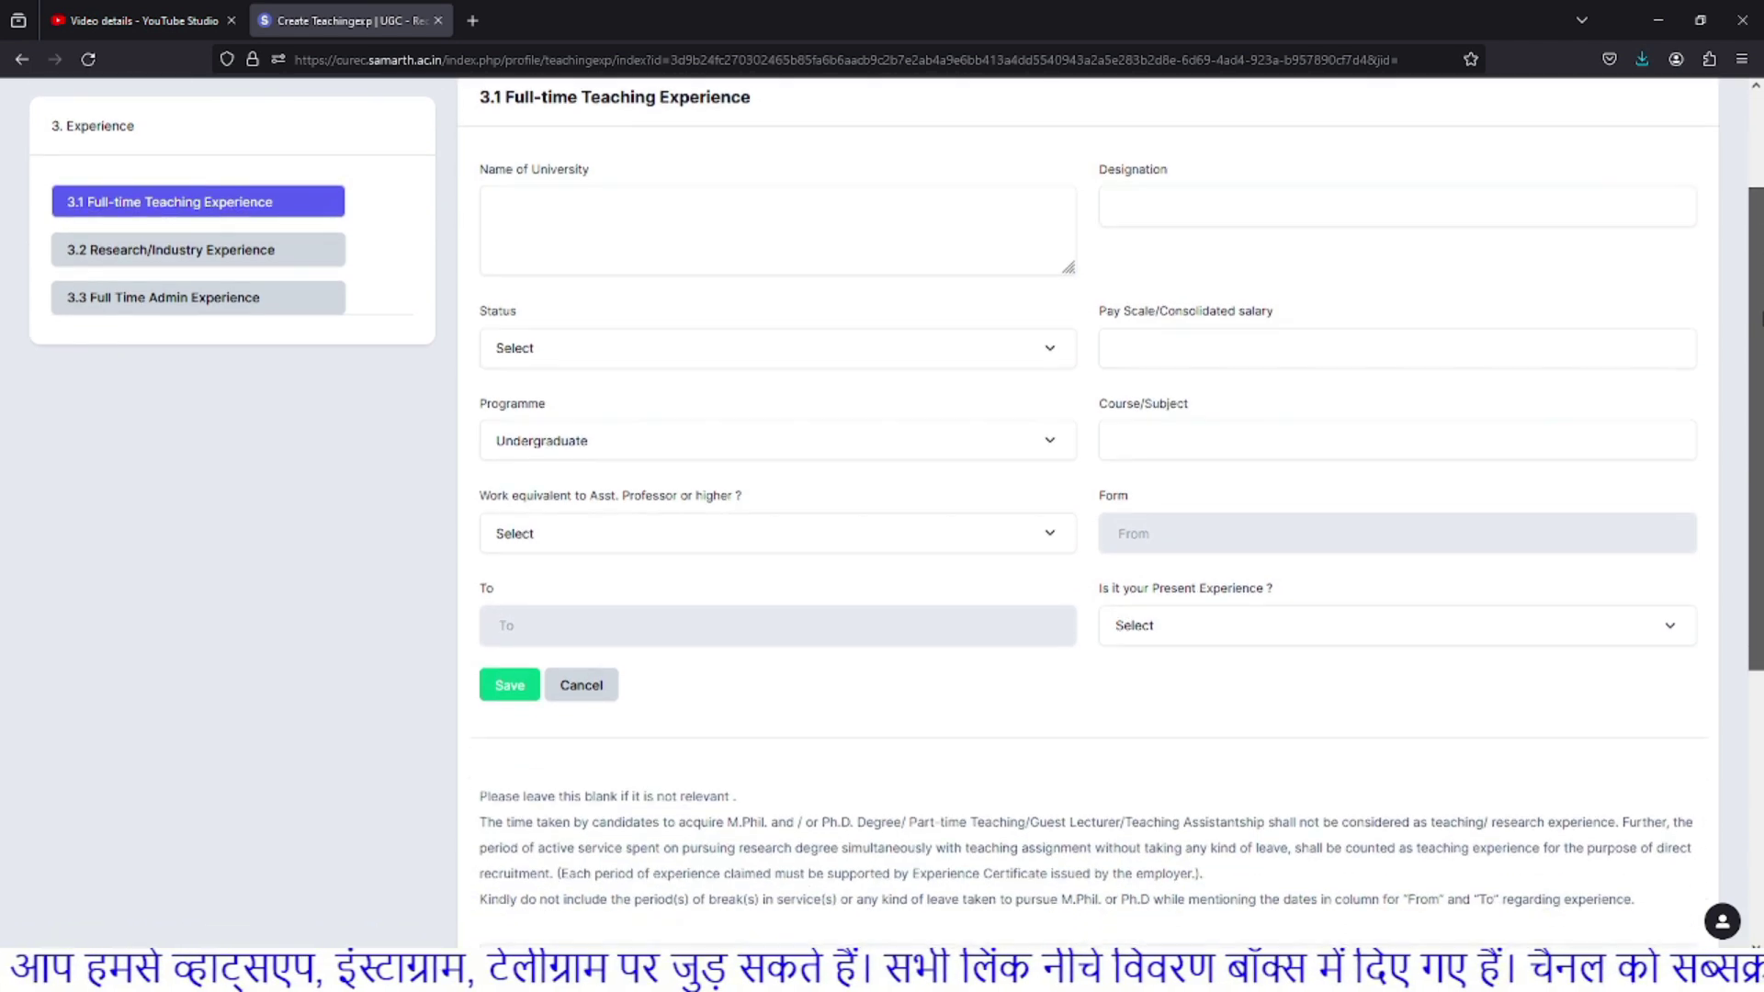
scroll(932, 205, "up", 2)
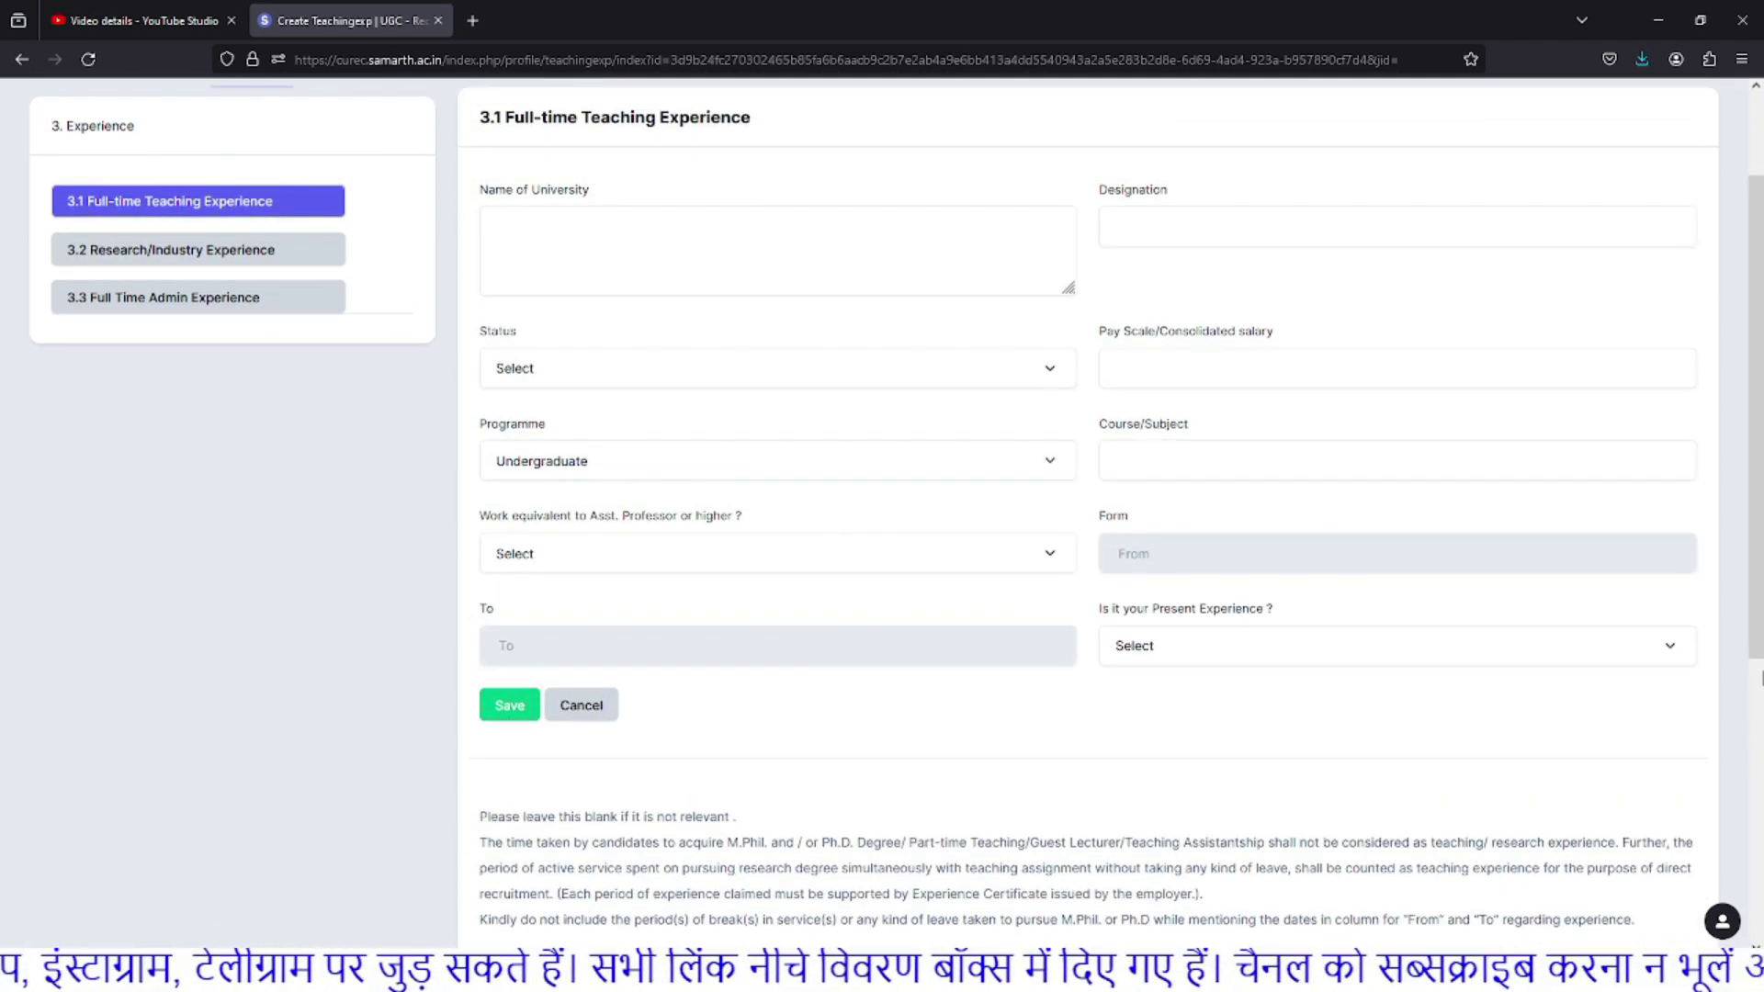
scroll(1692, 417, "up", 2)
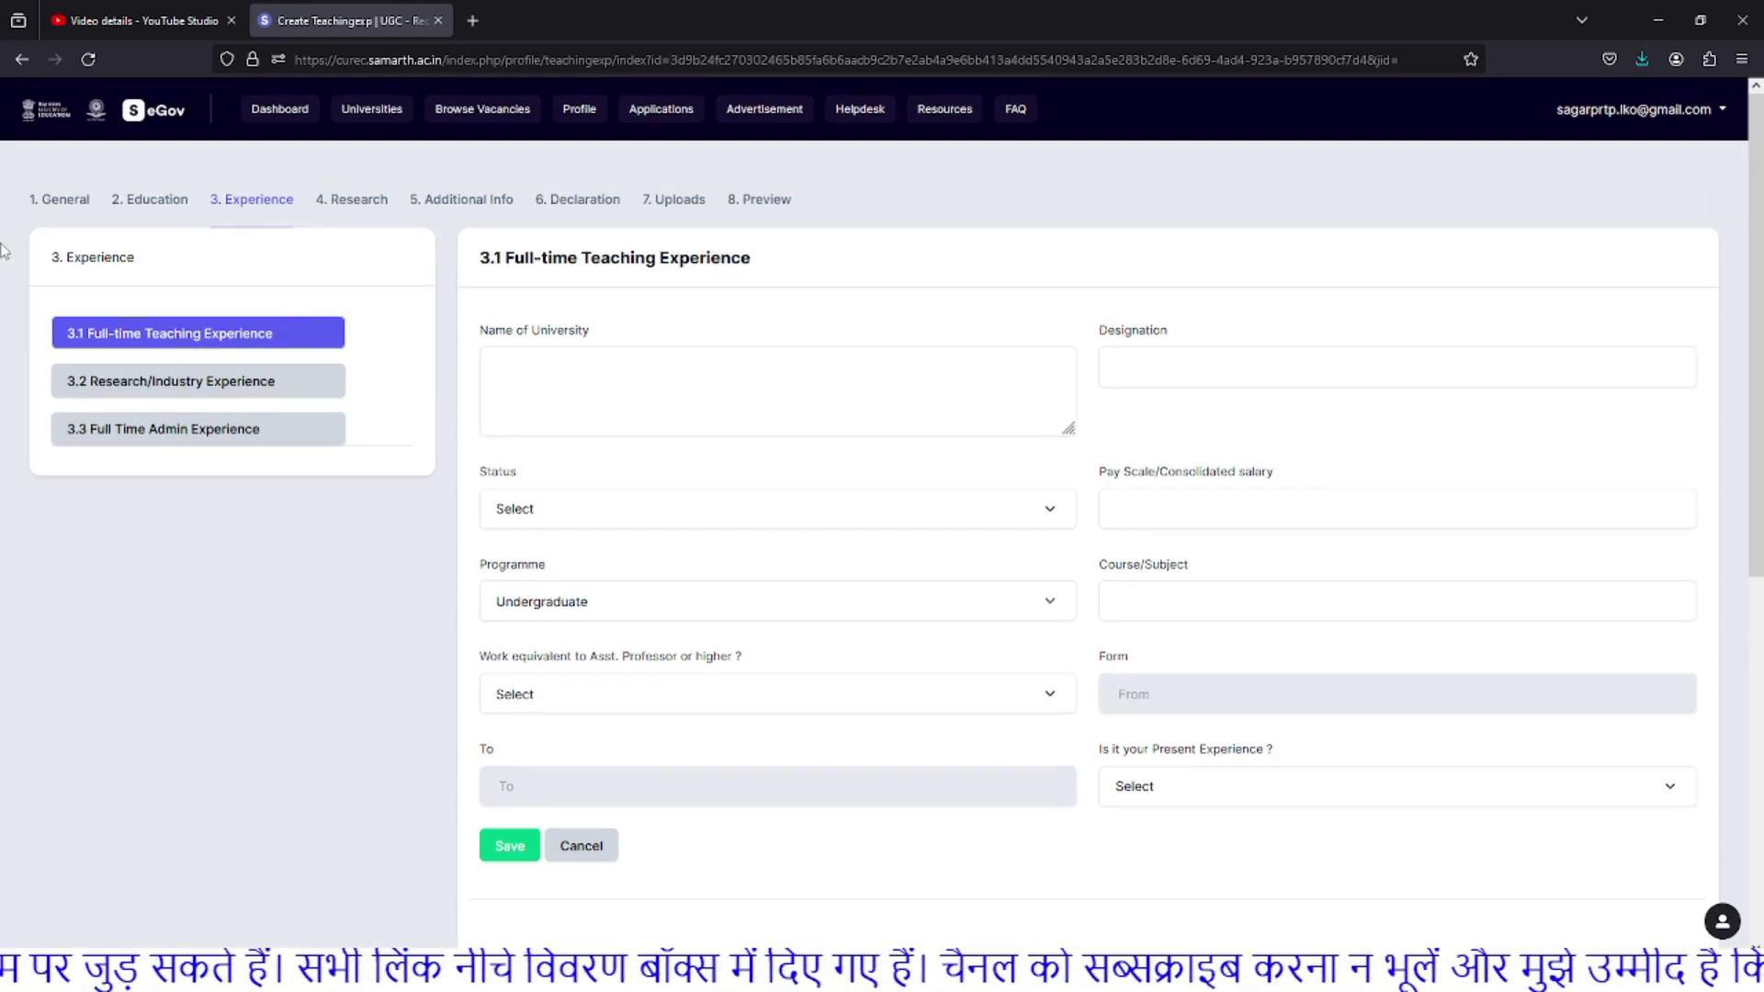
scroll(409, 643, "down", 2)
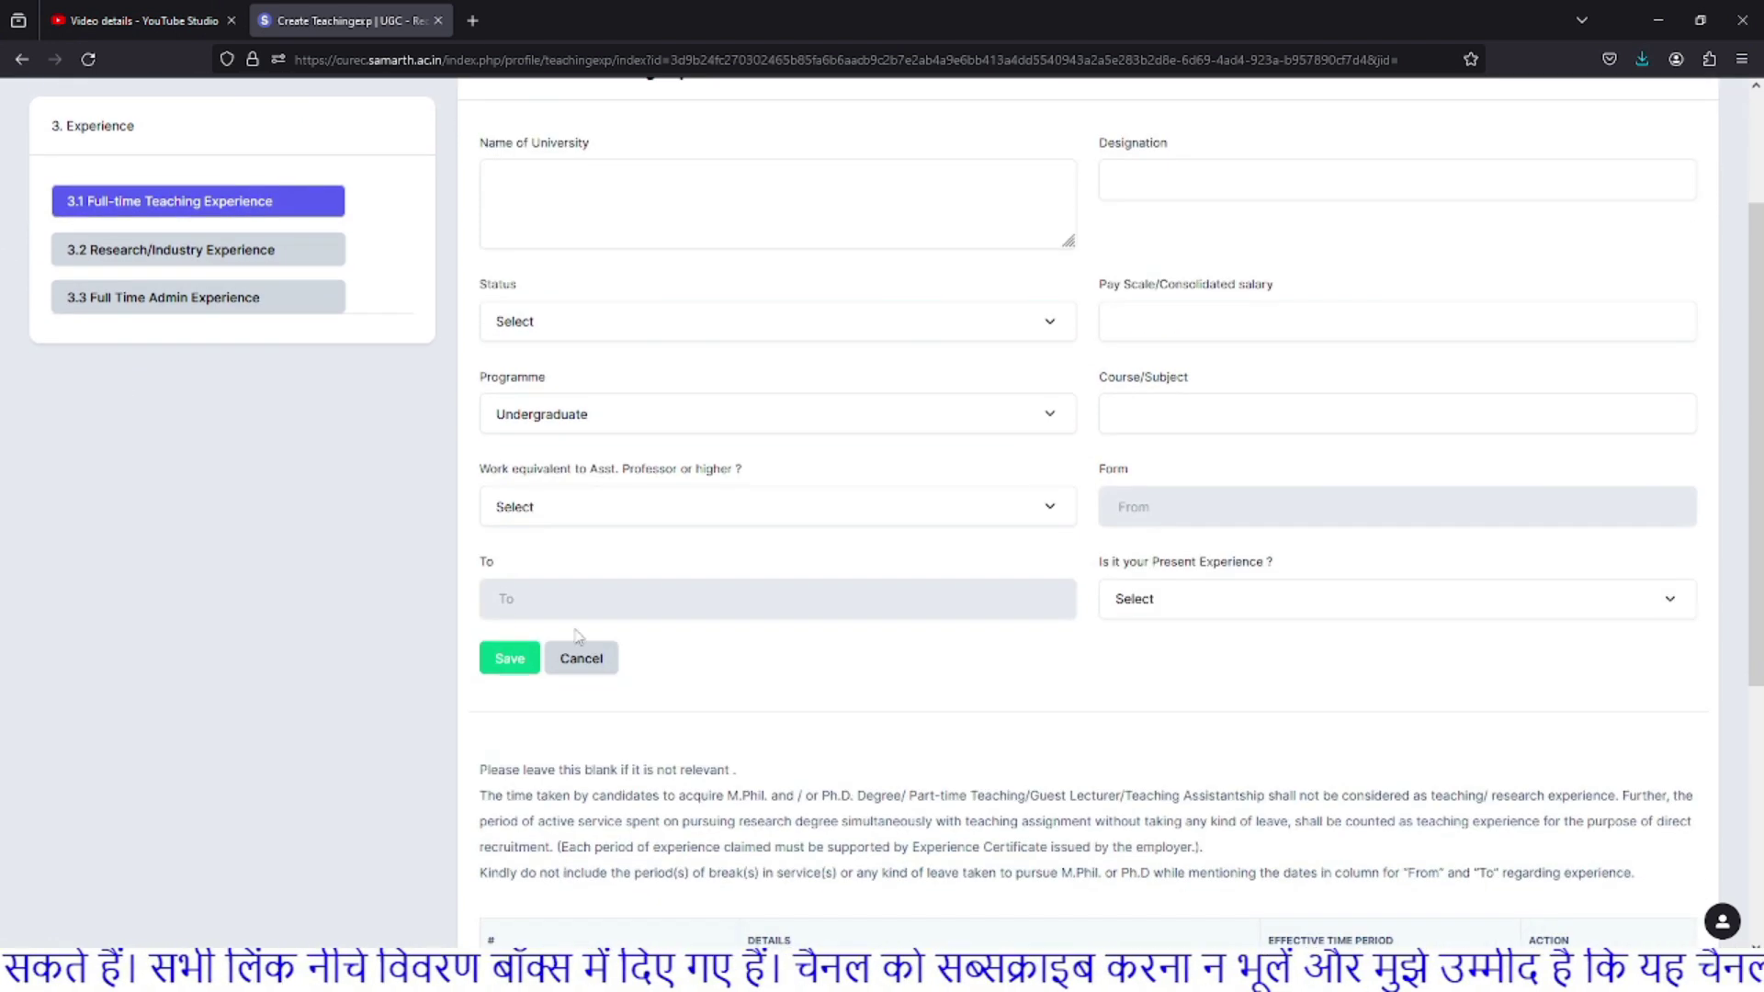
left_click(588, 659)
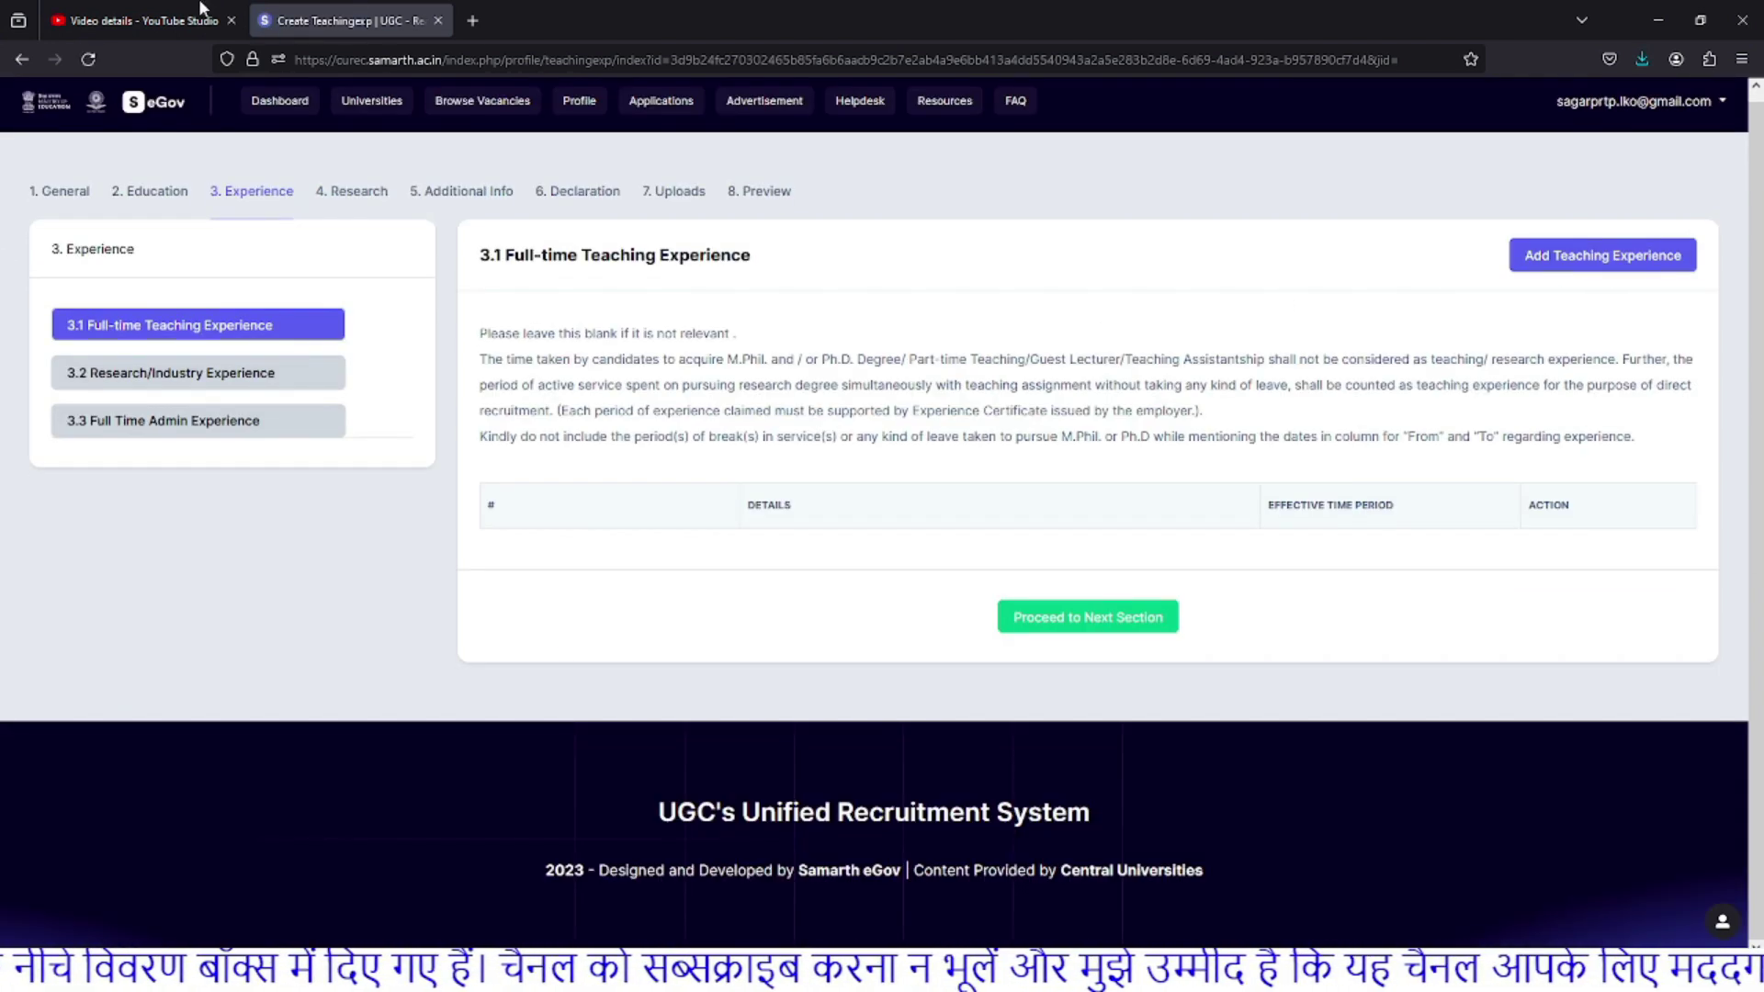
left_click(217, 382)
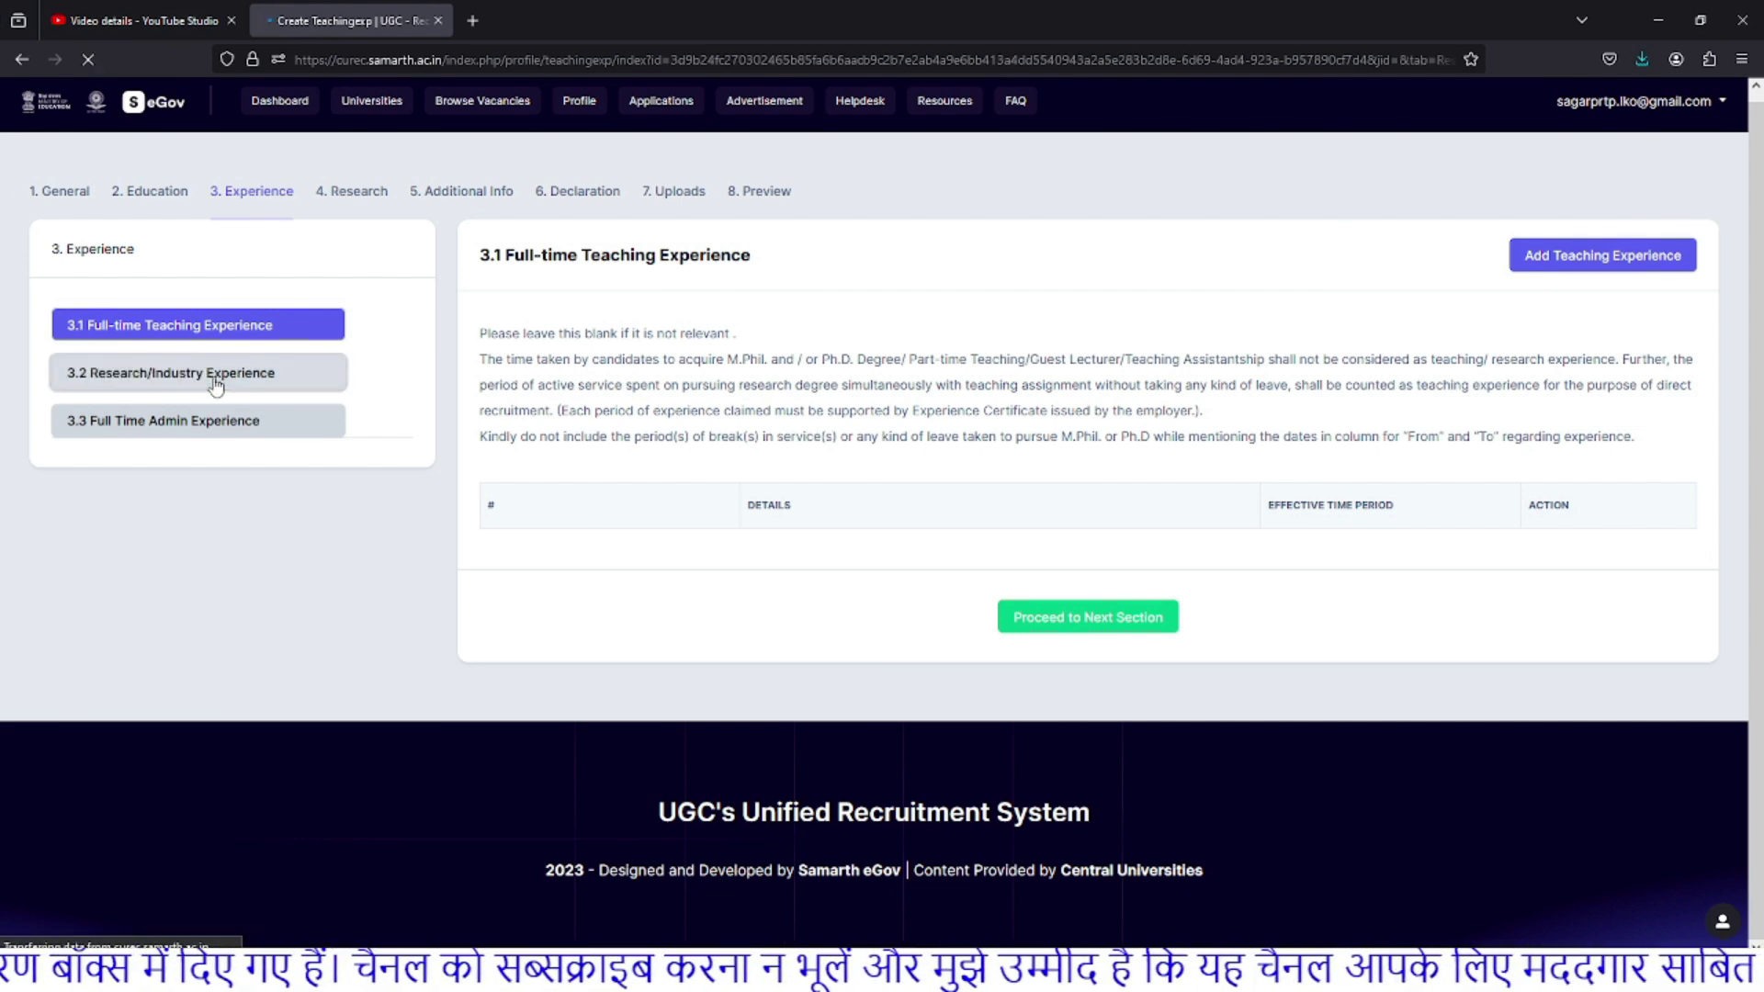
left_click(192, 437)
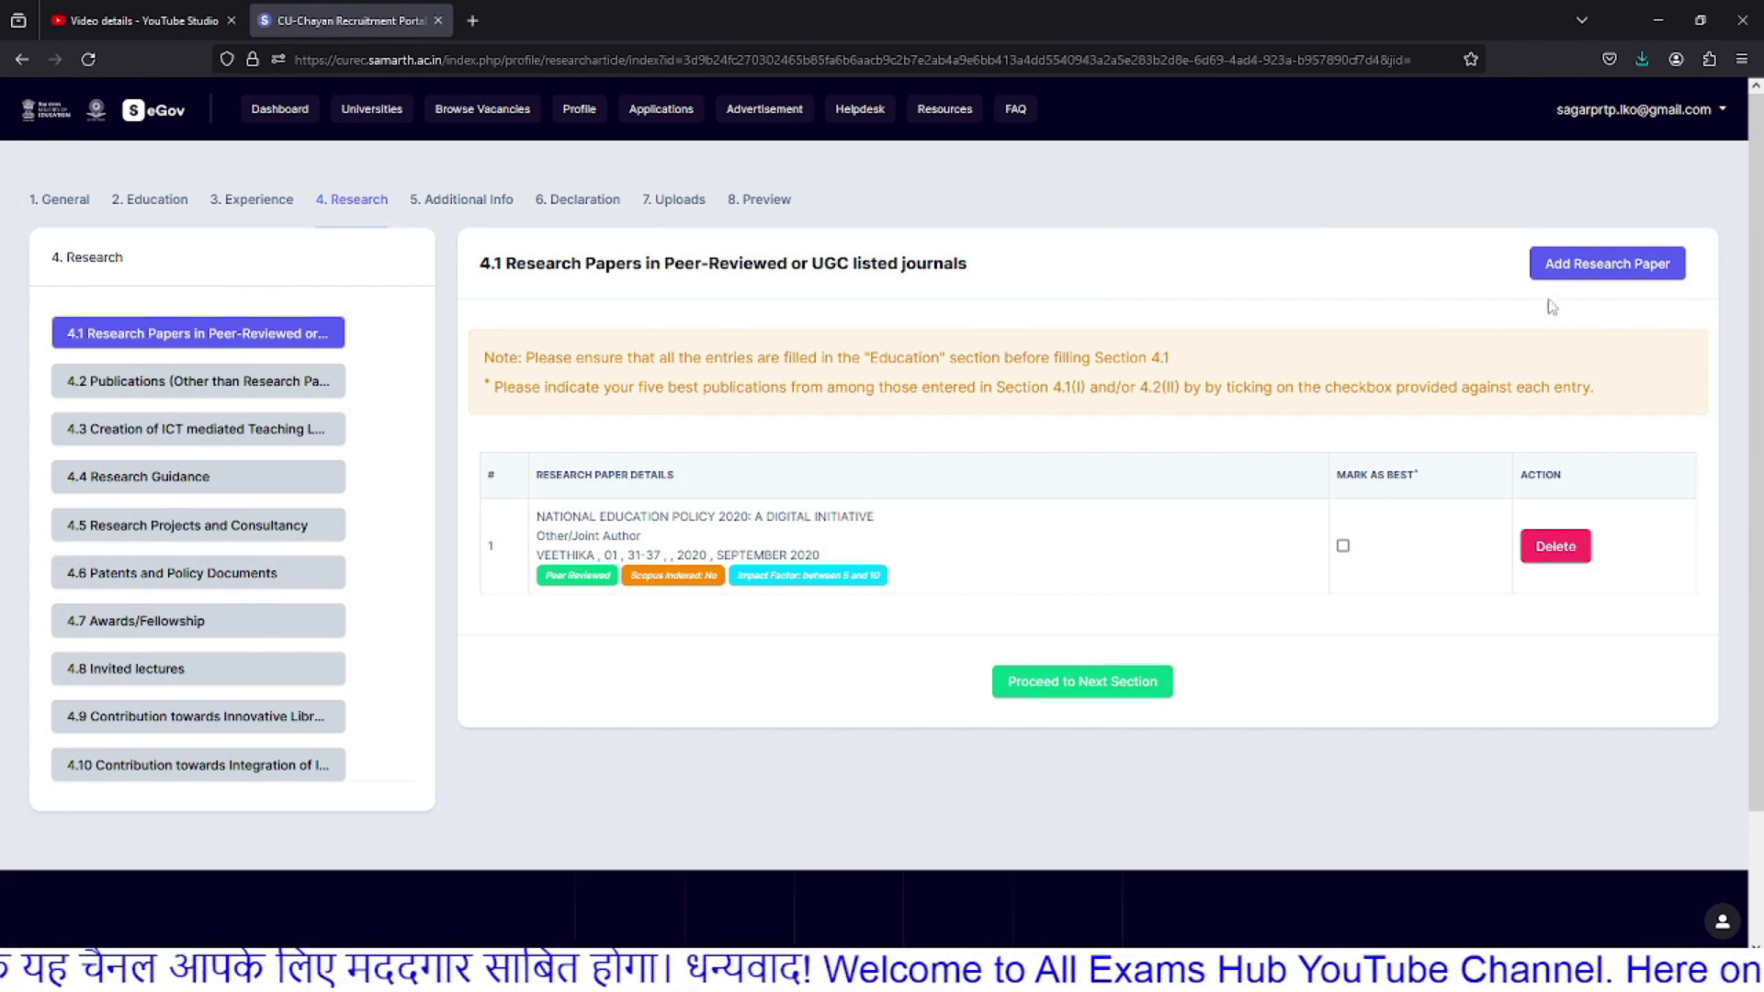
Step: Check the research paper listed in section 4.1 and view the Publications (Other than Research Papers) section
left_click_drag(540, 517, 871, 567)
left_click(954, 426)
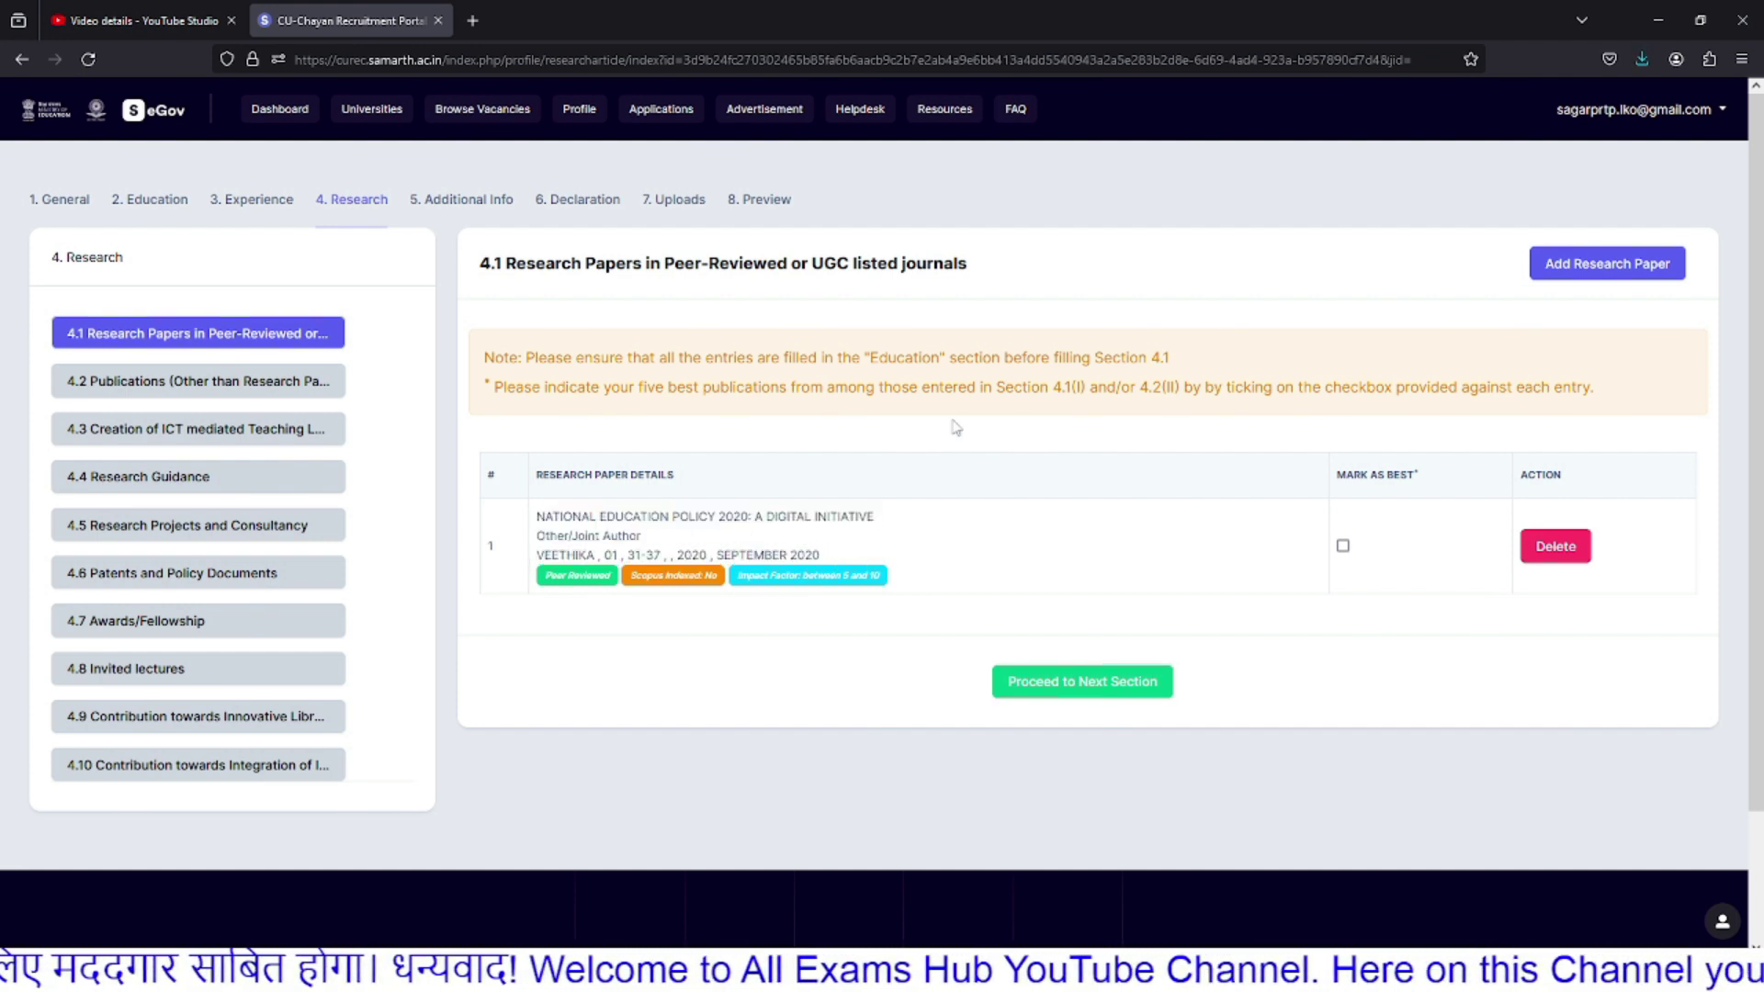
left_click(165, 392)
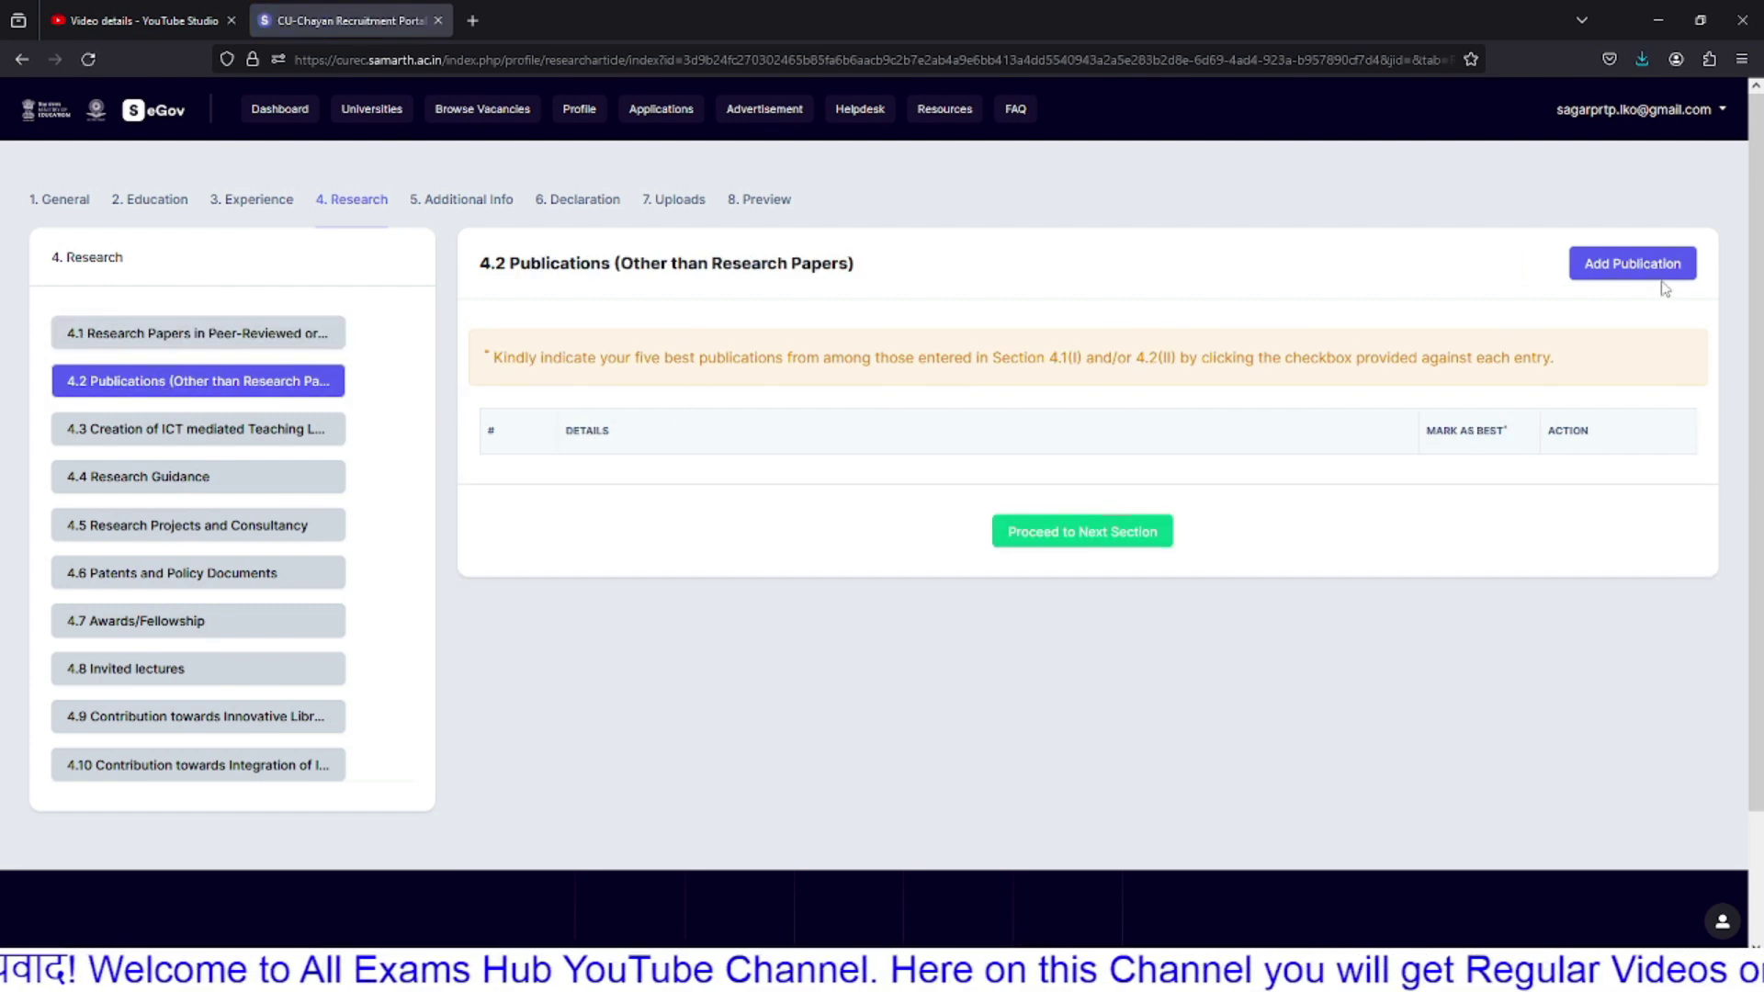
Step: Open section 4.3 on creation of ICT mediated teaching learning pedagogy and read its full heading
left_click(250, 441)
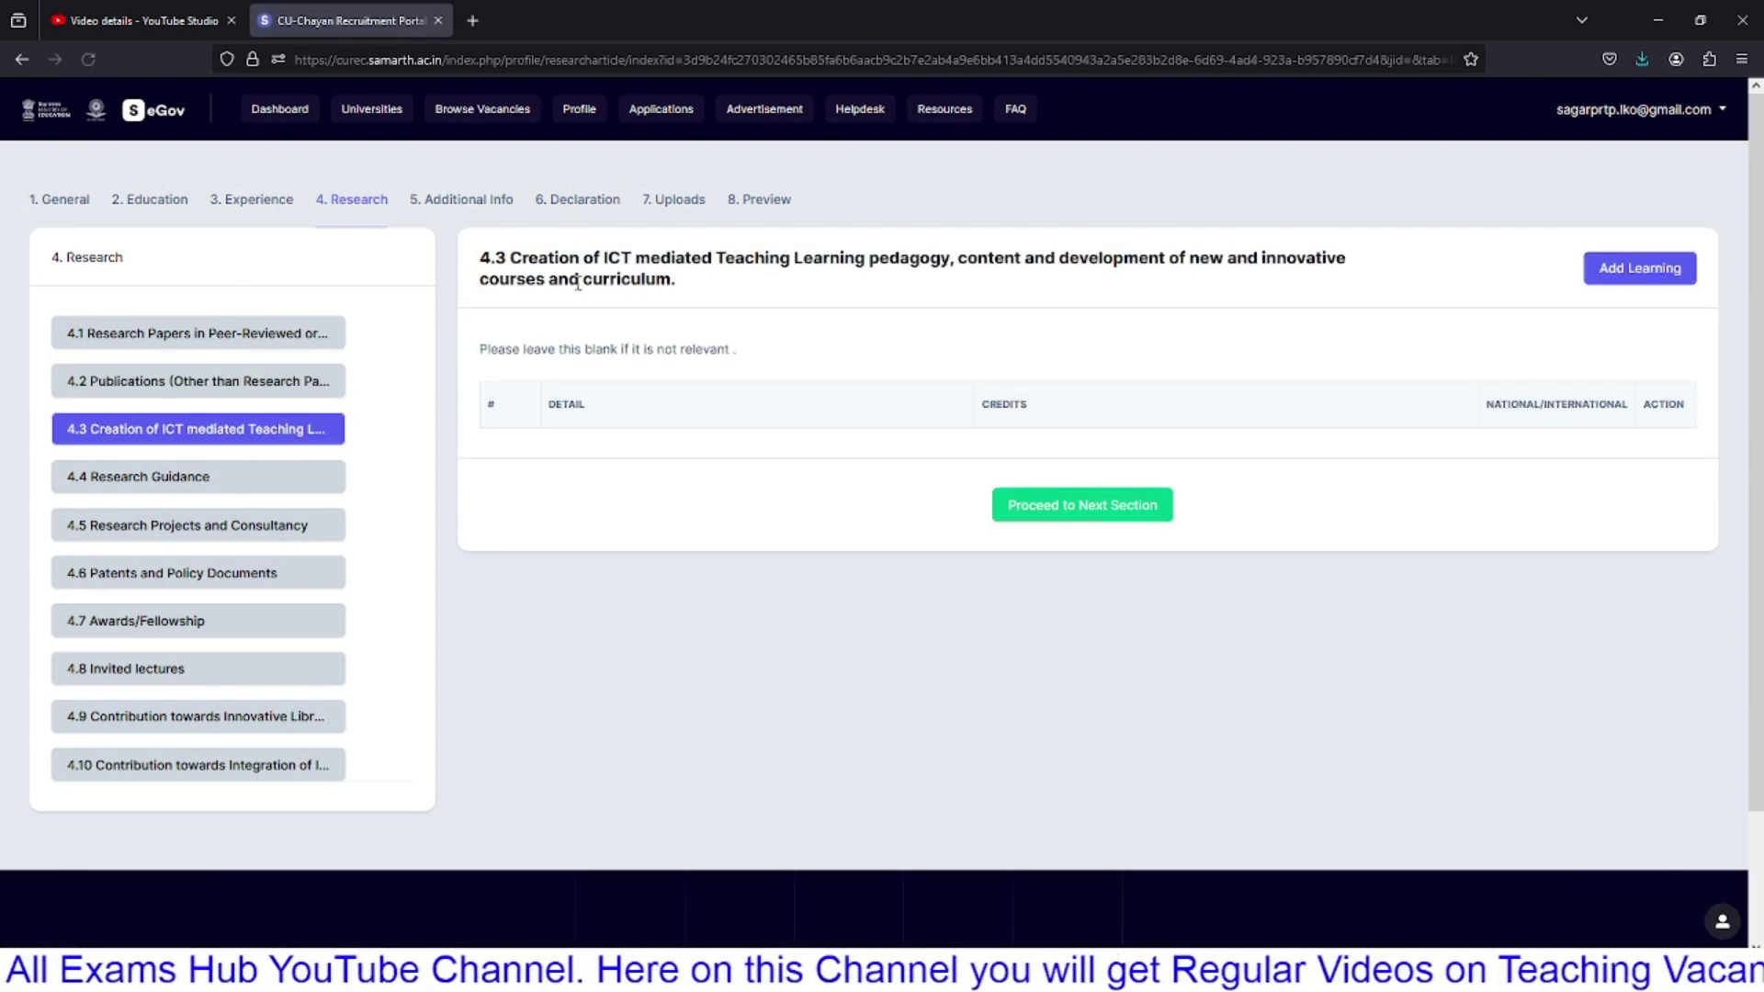
left_click_drag(516, 260, 702, 292)
left_click(705, 292)
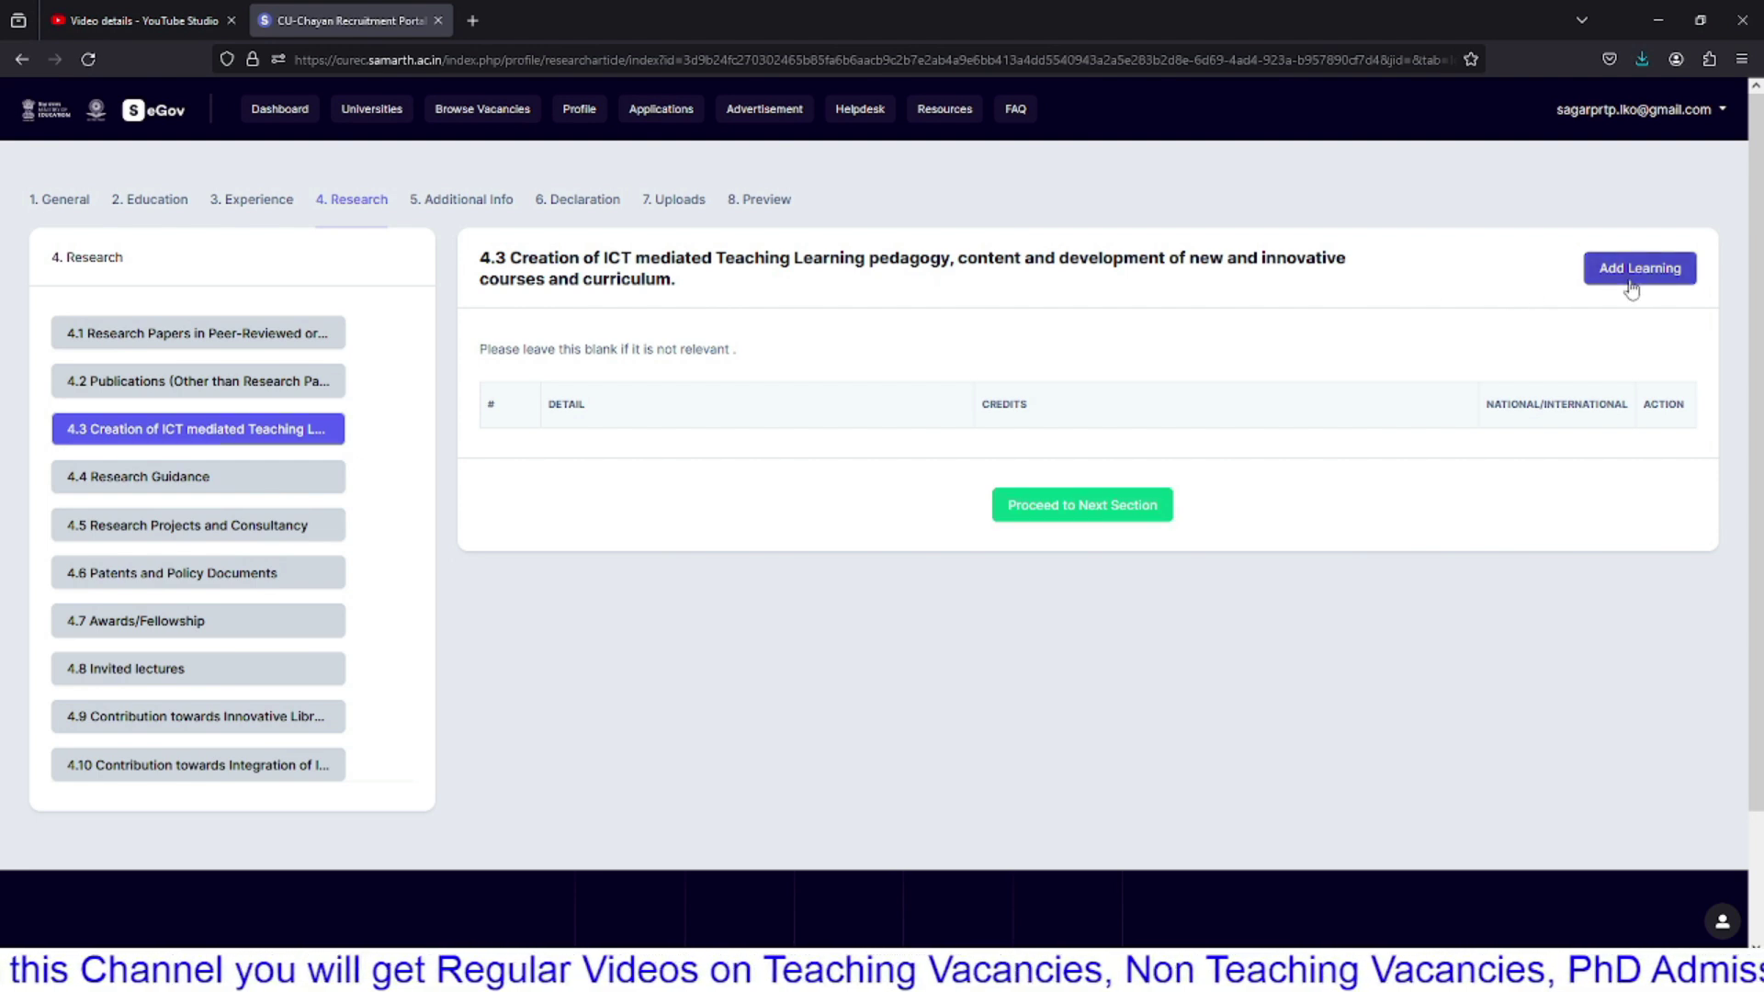
Step: View the Research Guidance, Research Projects and Consultancy, and Patents and Policy Documents sections
left_click(186, 479)
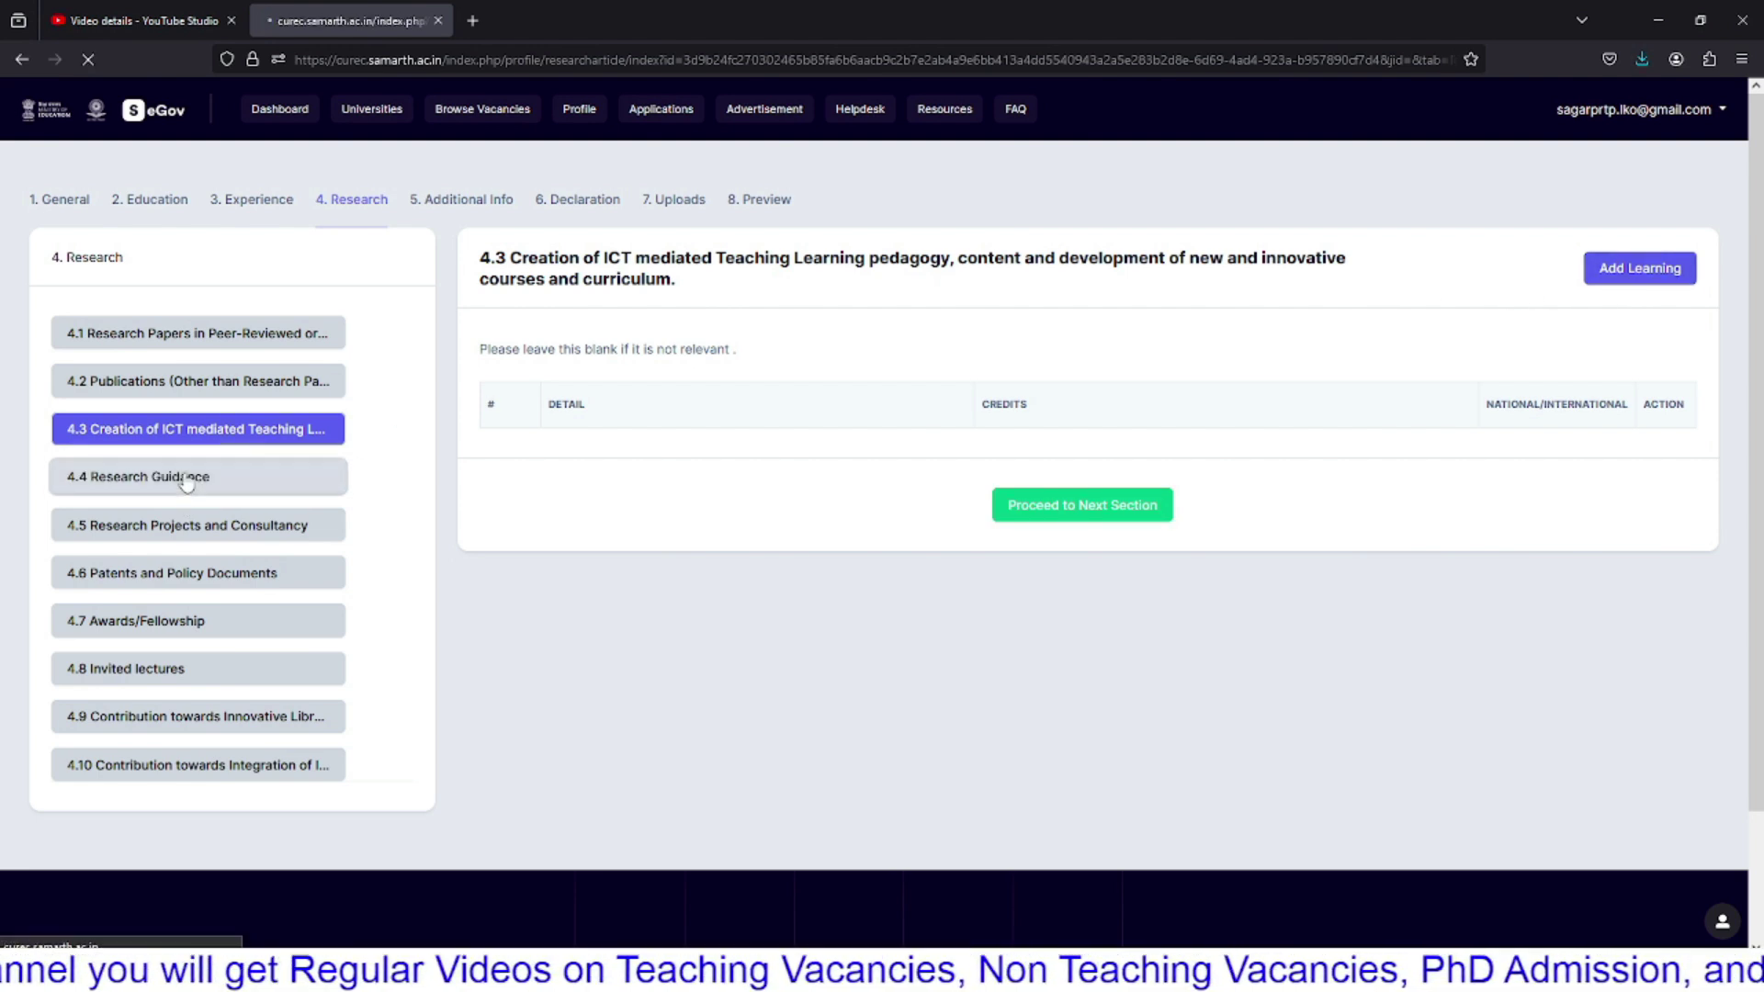
left_click_drag(498, 398, 610, 469)
left_click(326, 500)
left_click(209, 526)
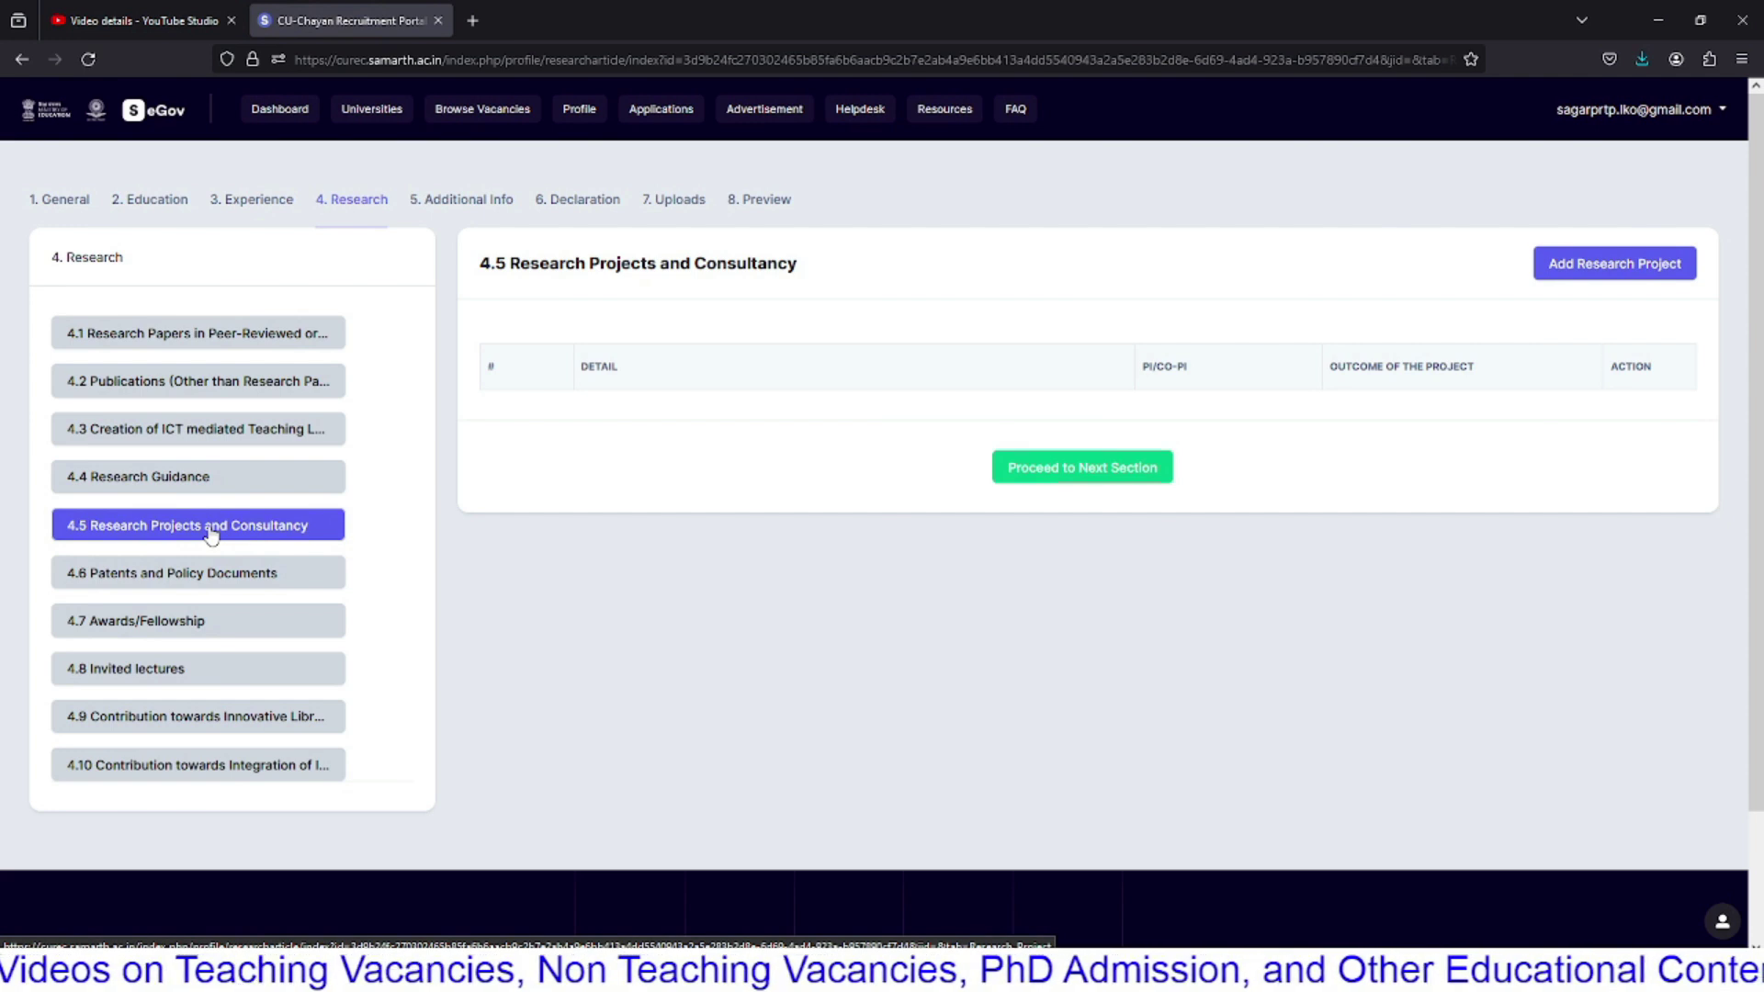
left_click(152, 582)
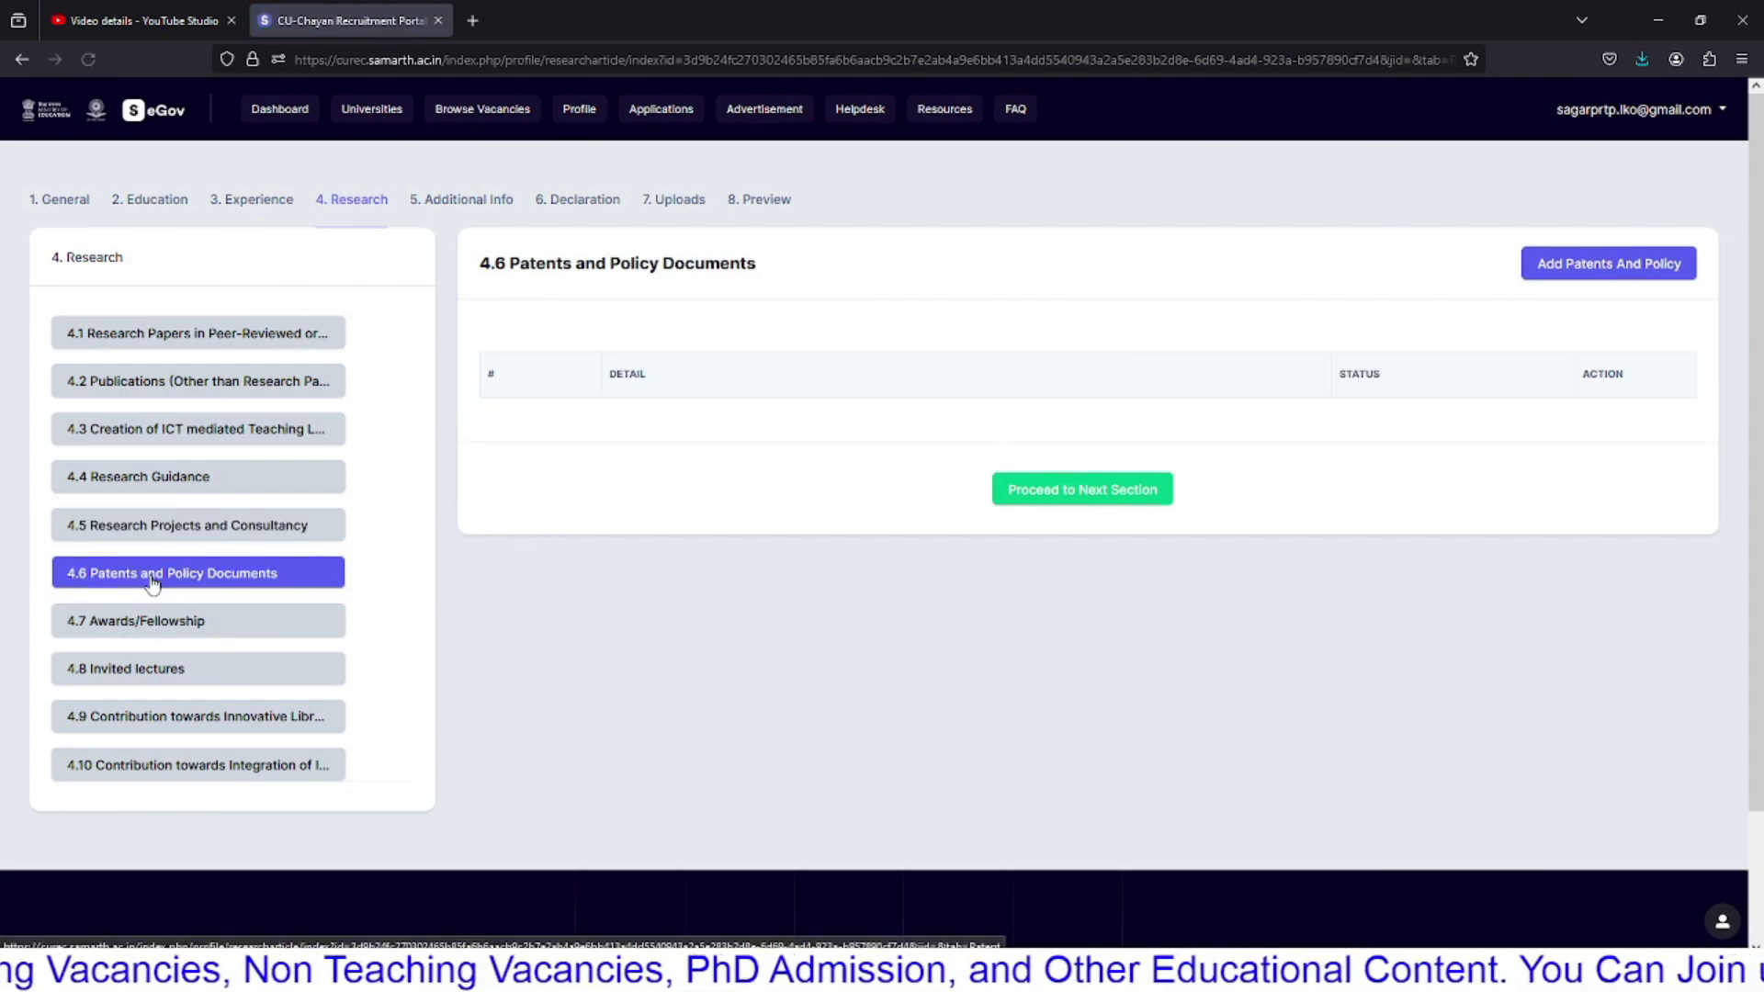
Step: Open the Awards & Fellowship section and read its rules on which awards and fellowships may be entered
left_click(174, 625)
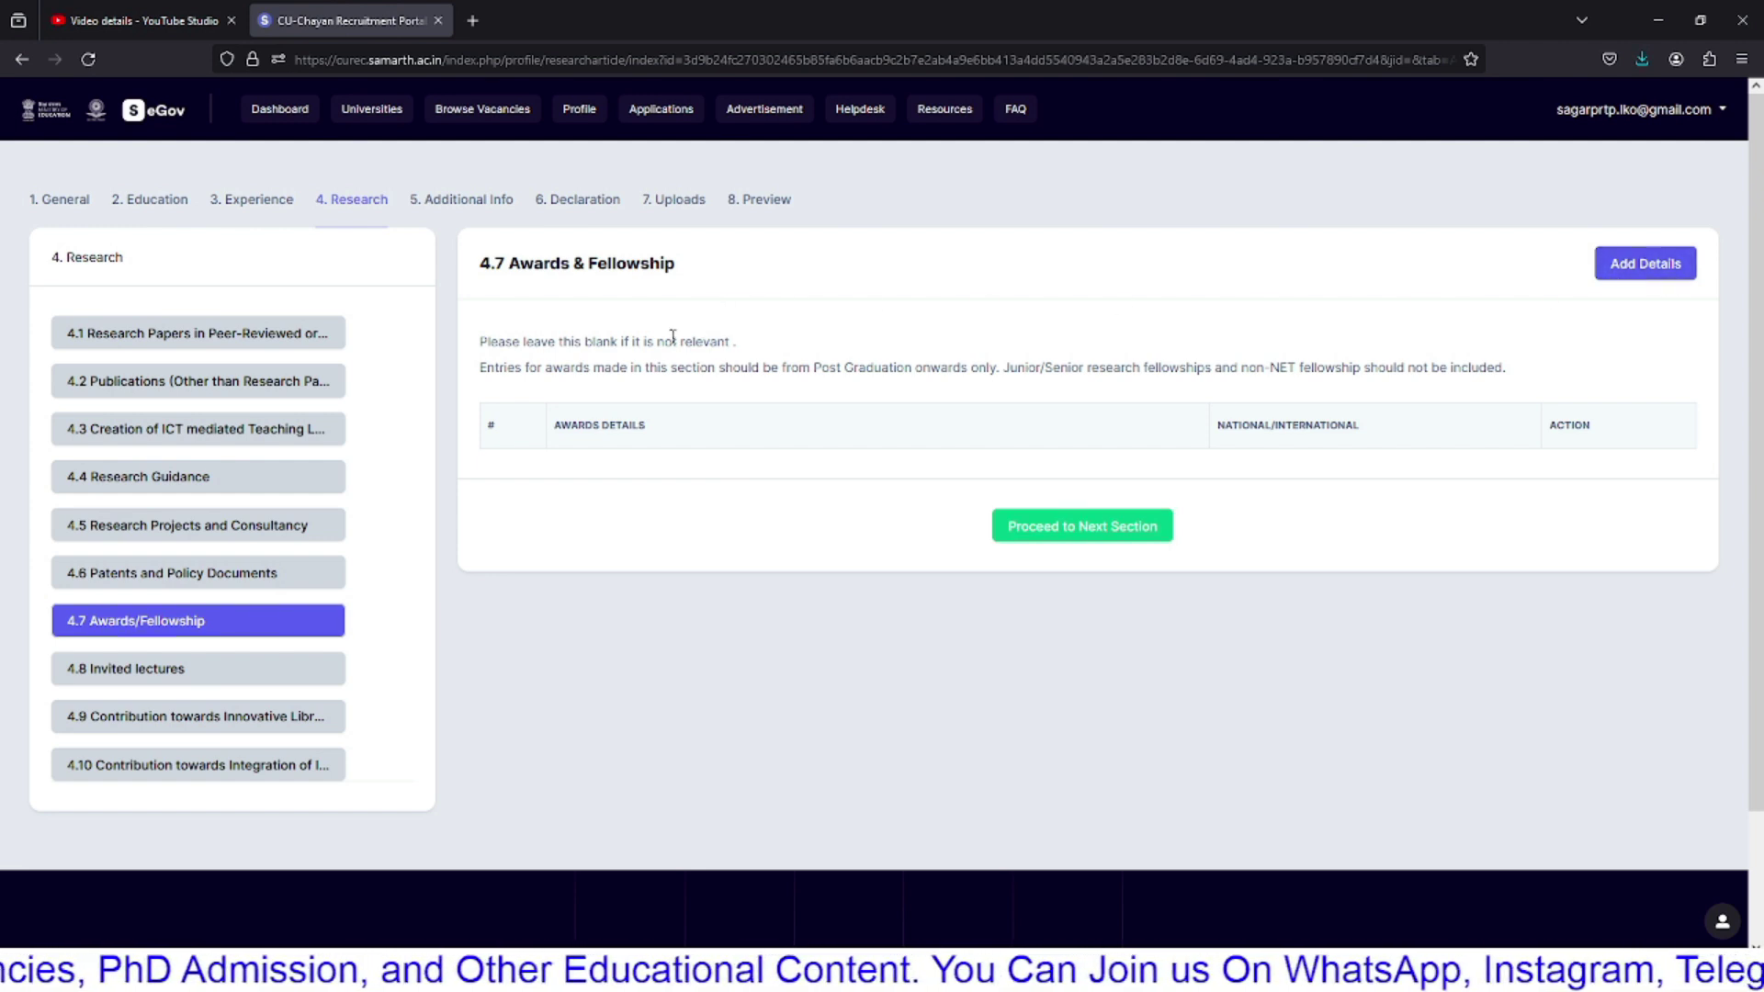
left_click_drag(492, 369, 987, 368)
left_click(899, 366)
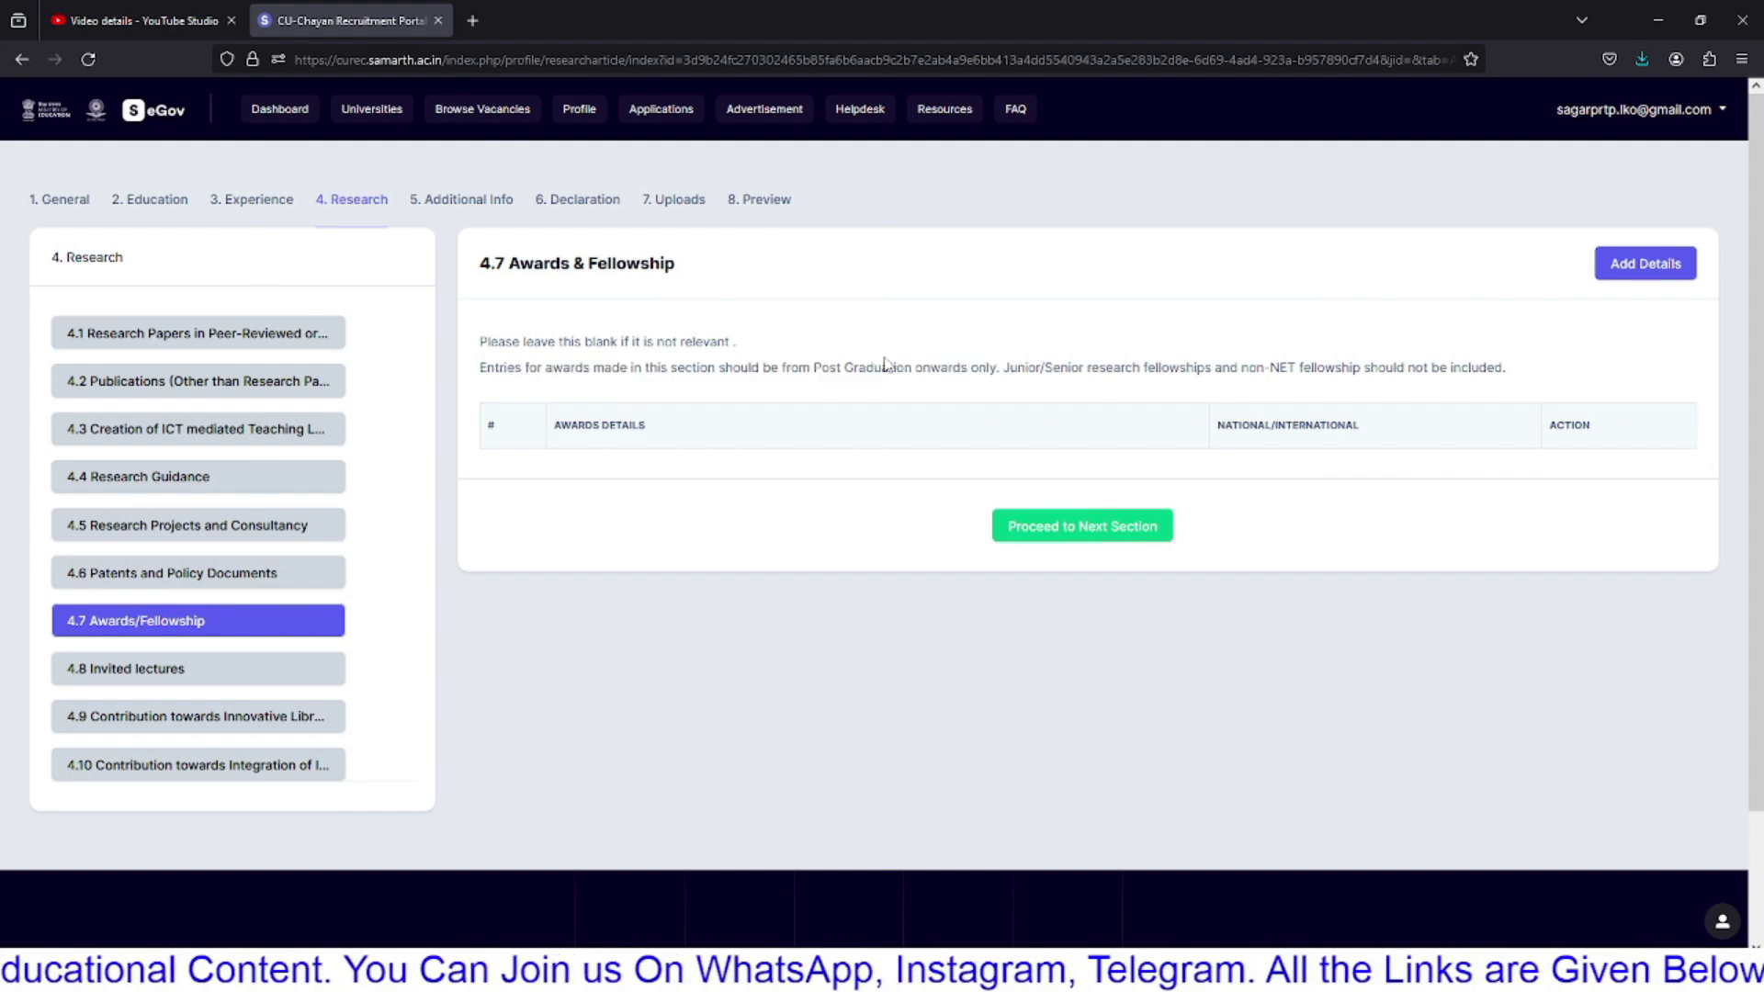
left_click_drag(815, 366, 993, 370)
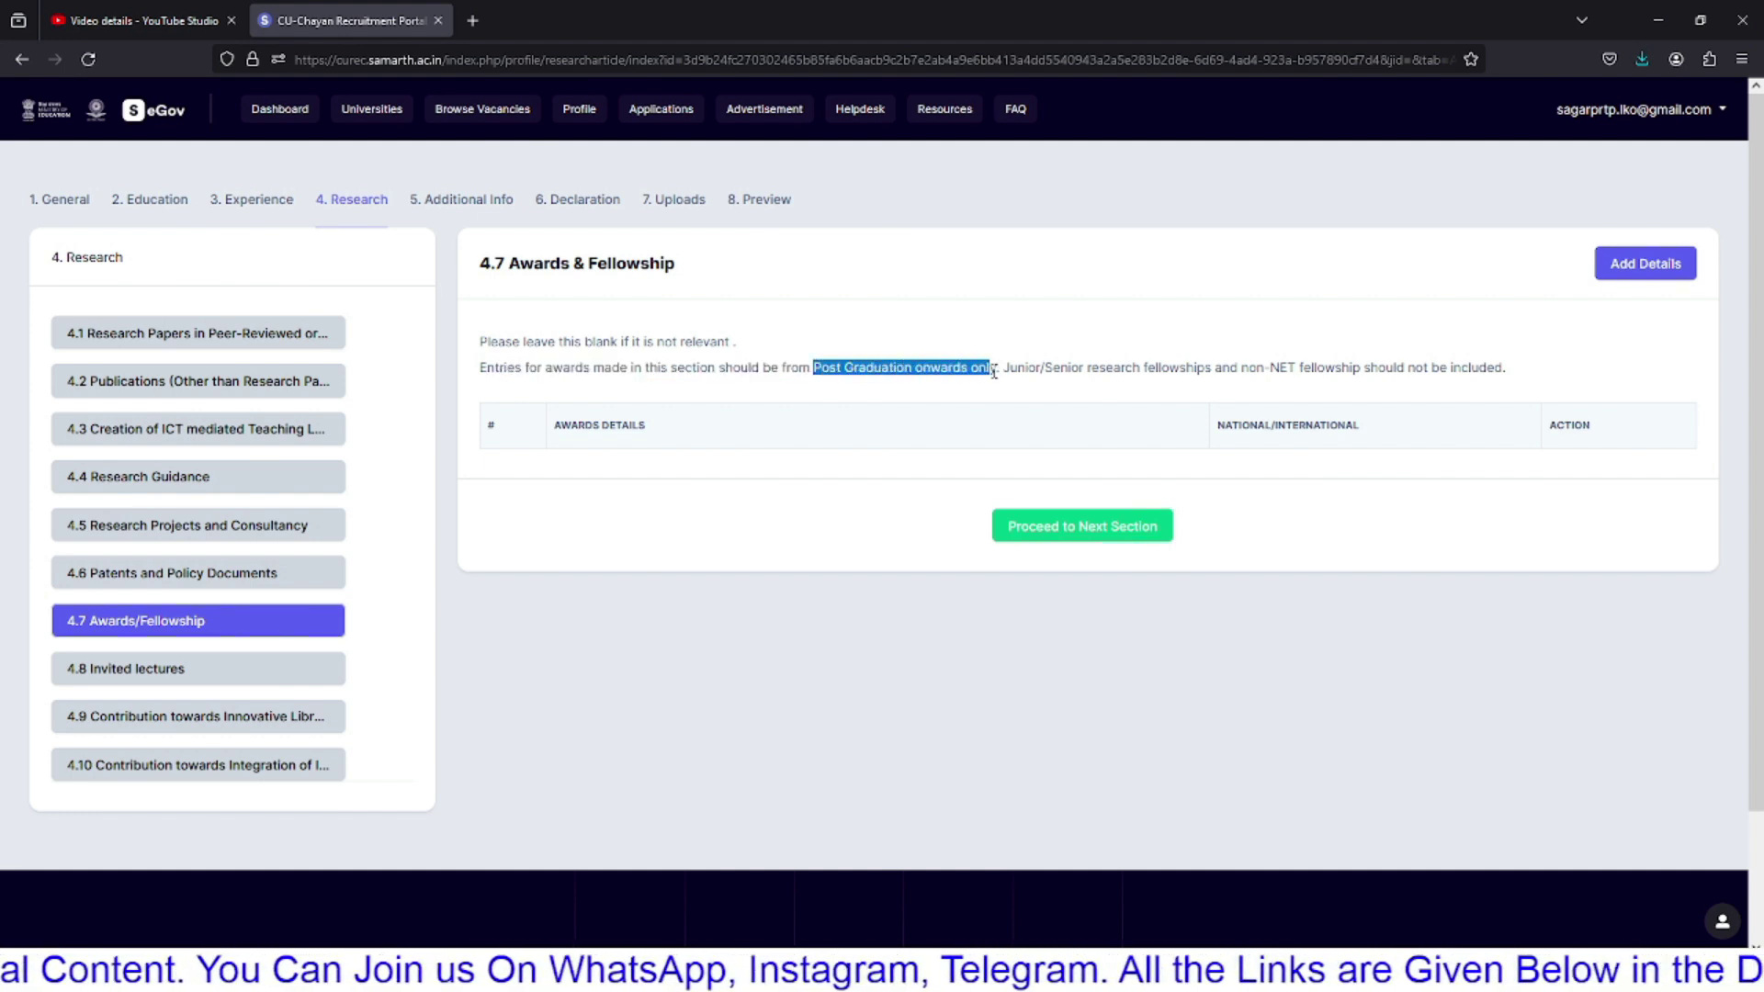
left_click(991, 369)
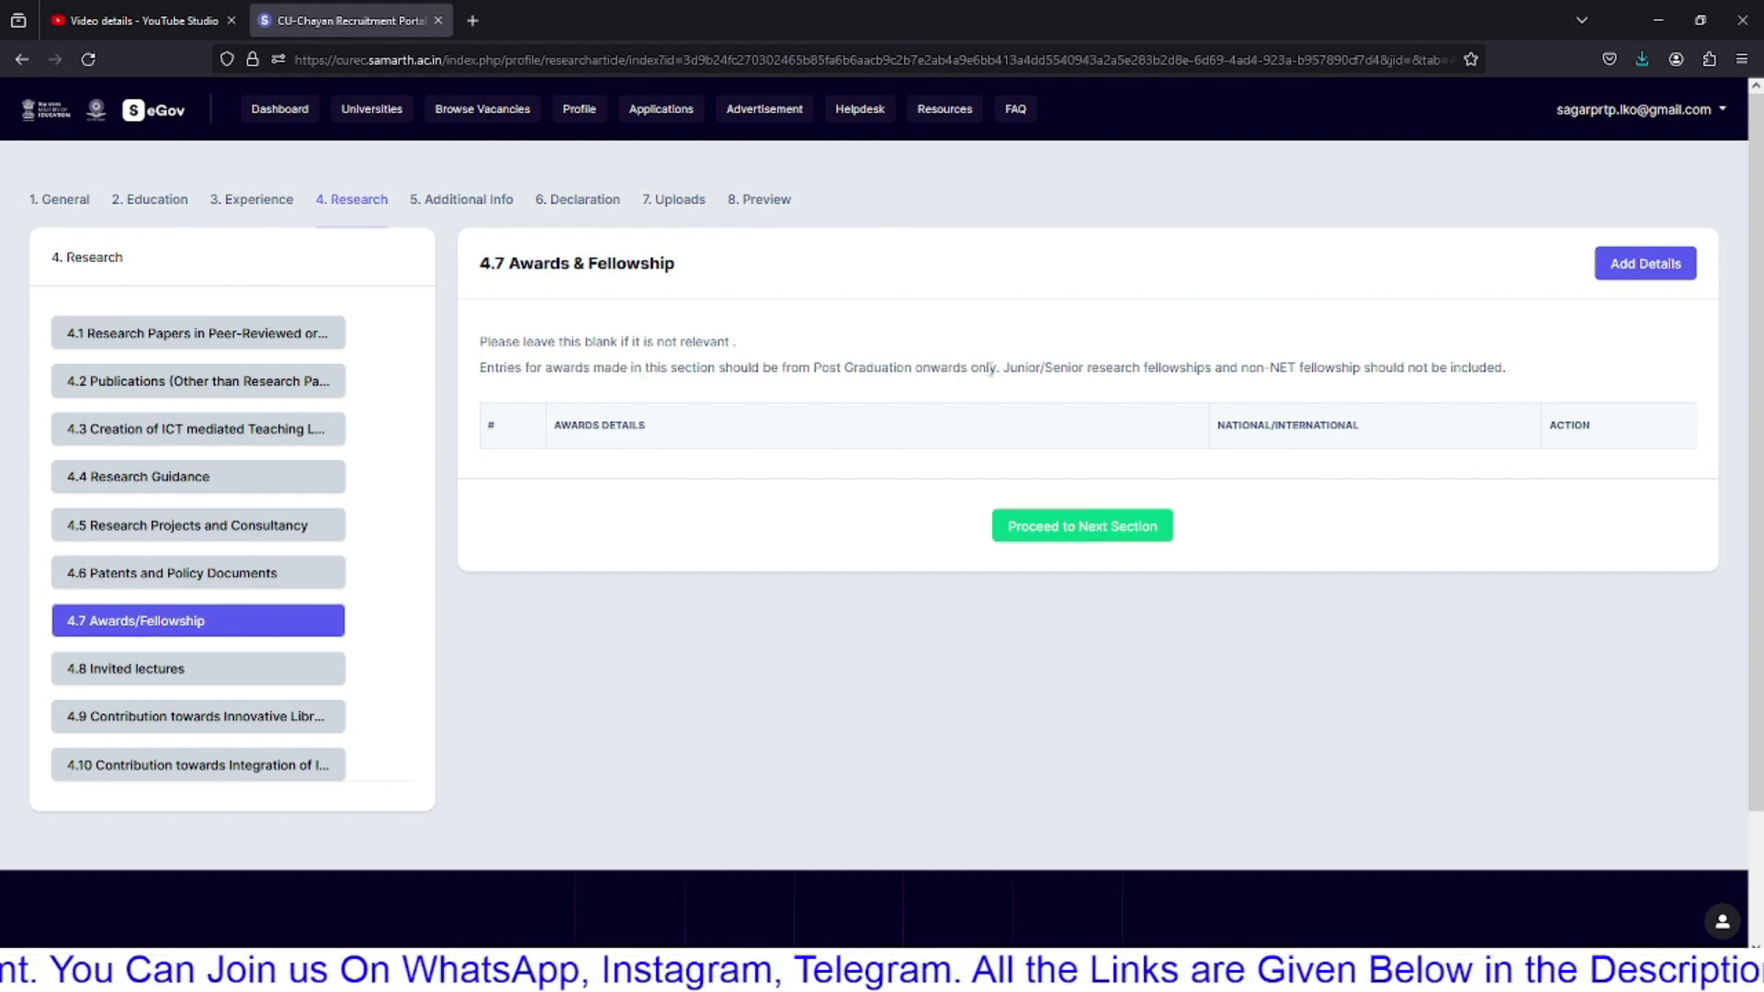
left_click_drag(1009, 369, 1446, 366)
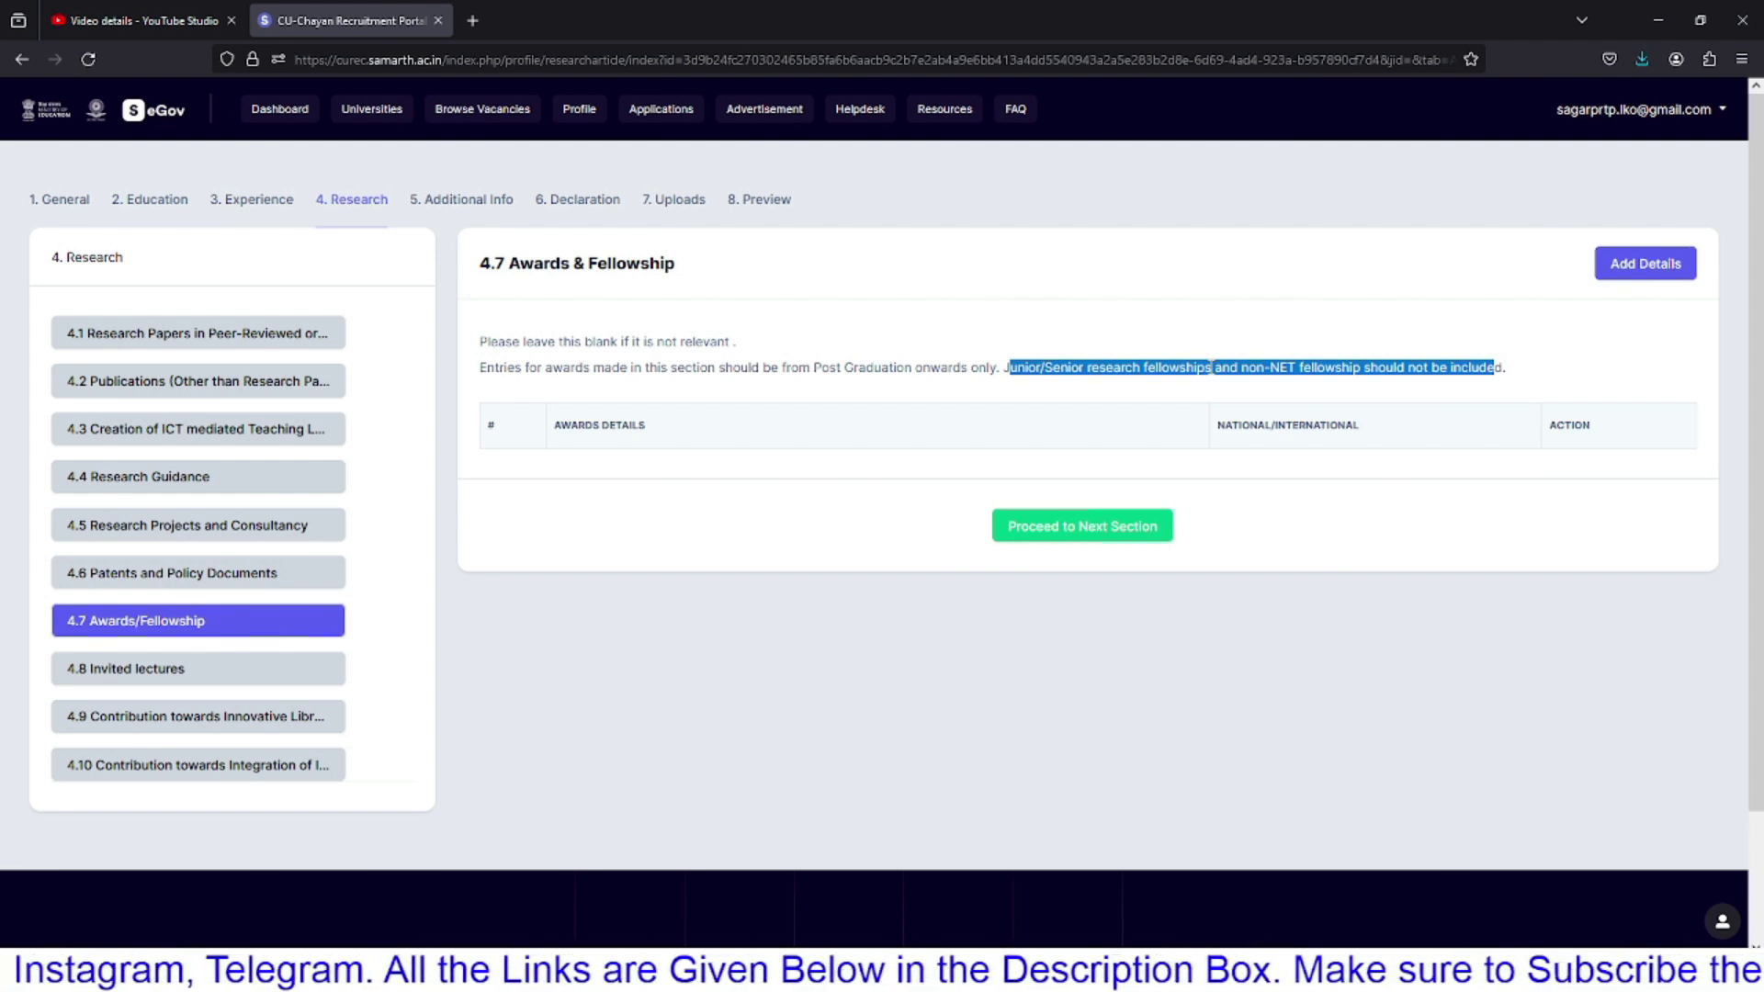
left_click(1000, 419)
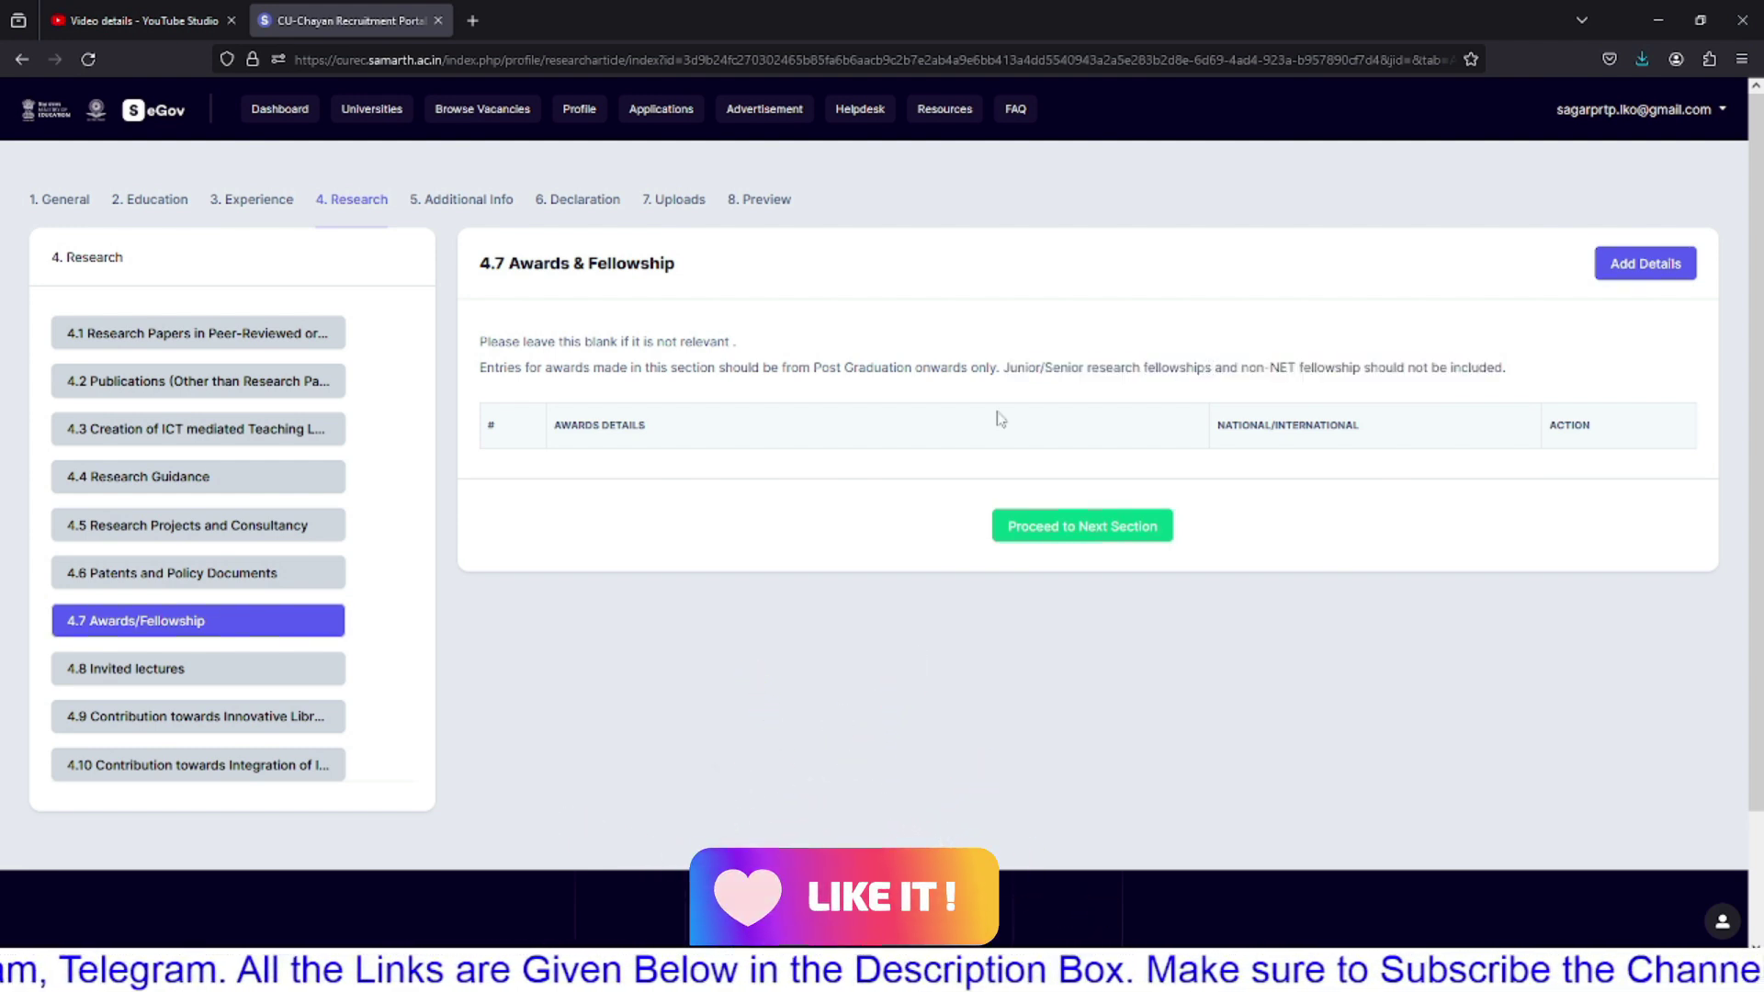
Step: Open the Invited lectures section and read its heading on lectures, seminar presentations and conference papers
left_click(129, 670)
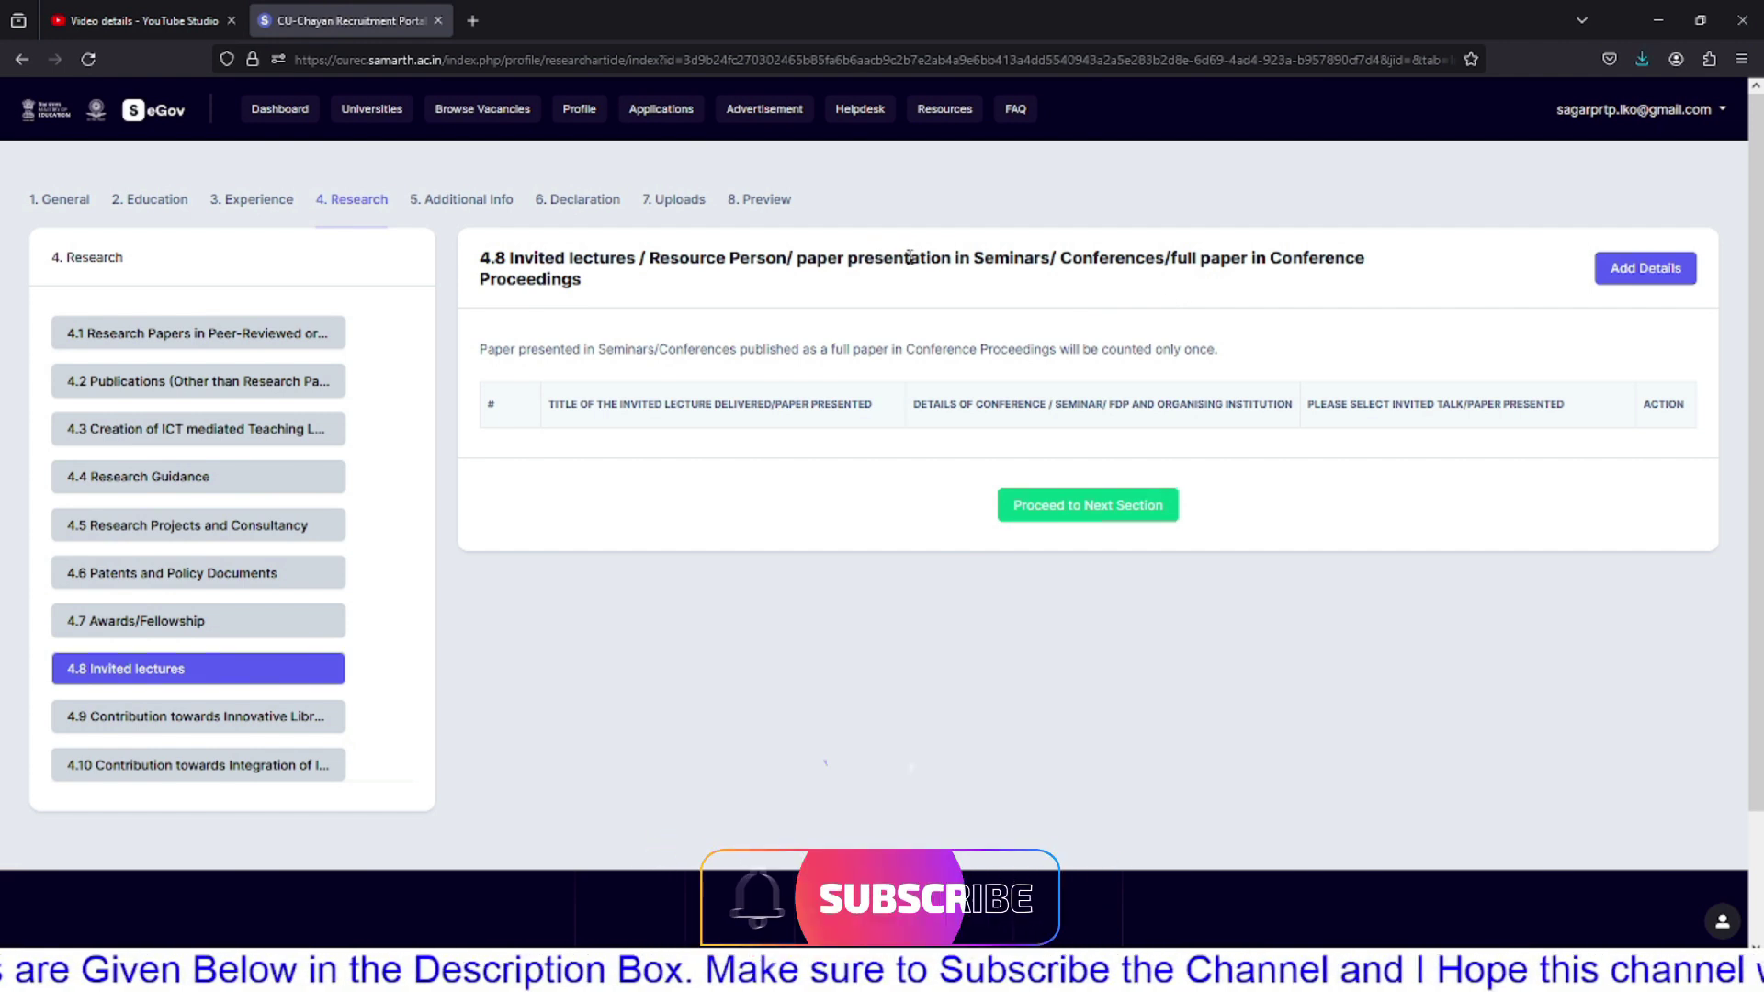
left_click_drag(531, 260, 1322, 260)
left_click(736, 259)
left_click(1148, 263)
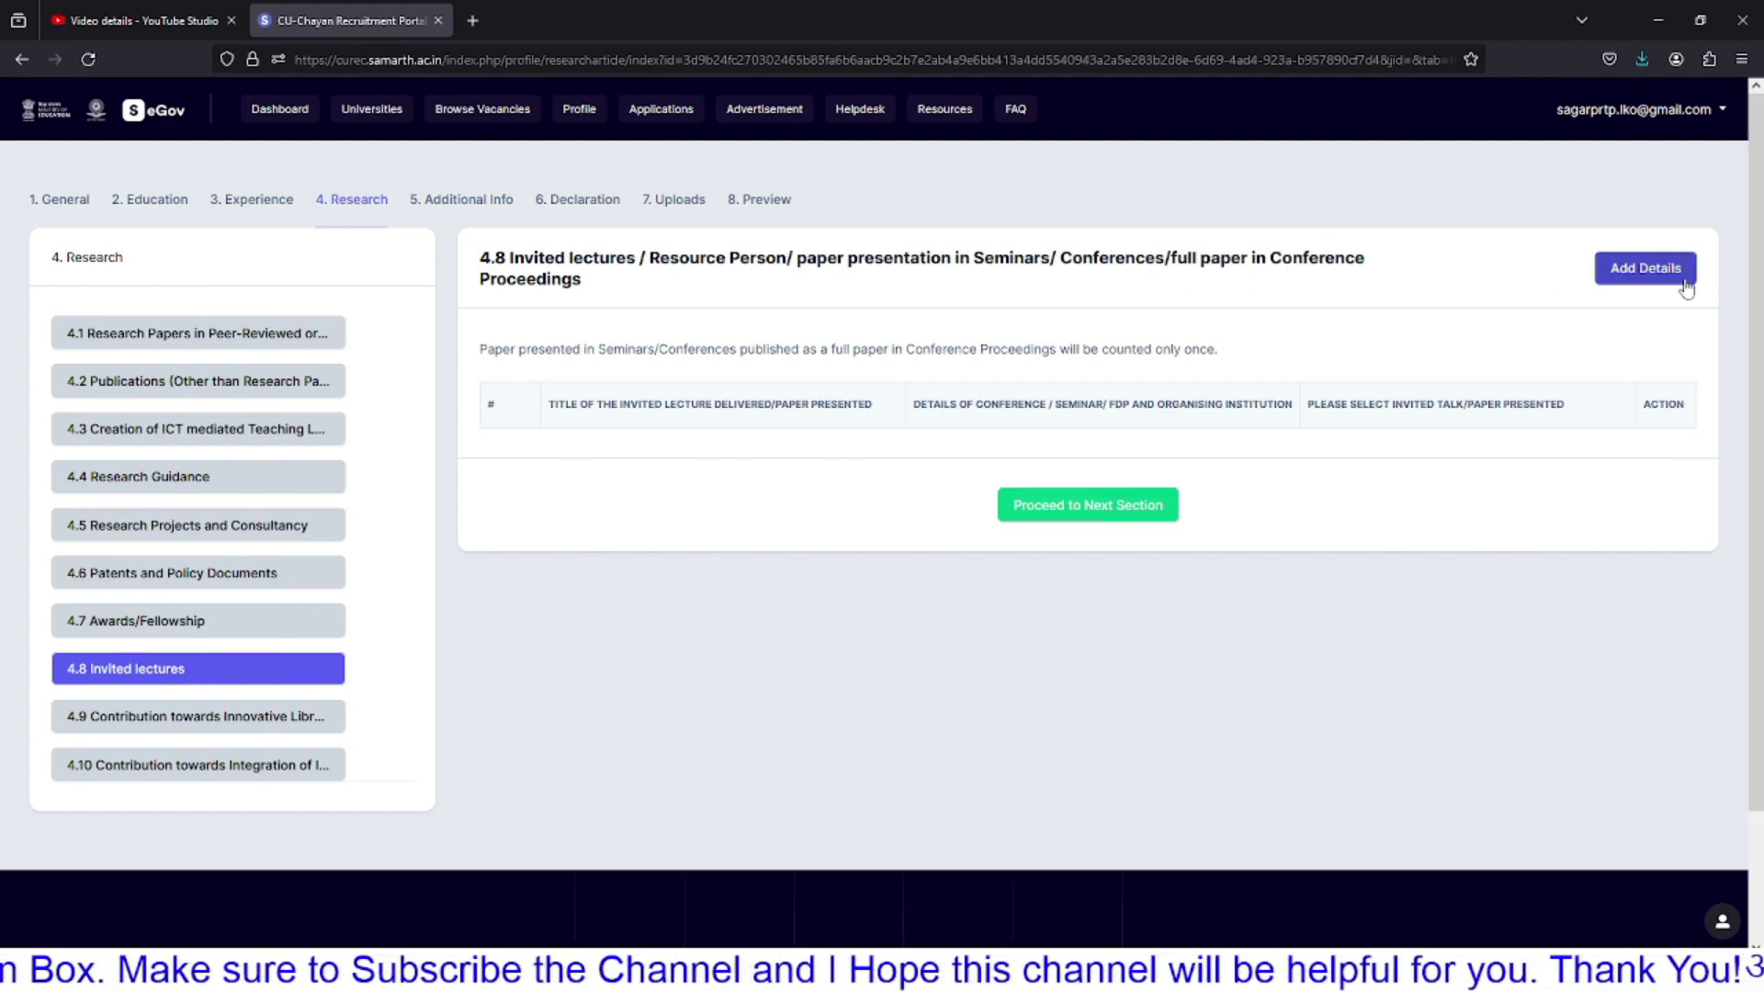
Step: Open sections 4.9 on innovative library services and 4.10 on ICT integration with the library and read their headings
left_click(216, 721)
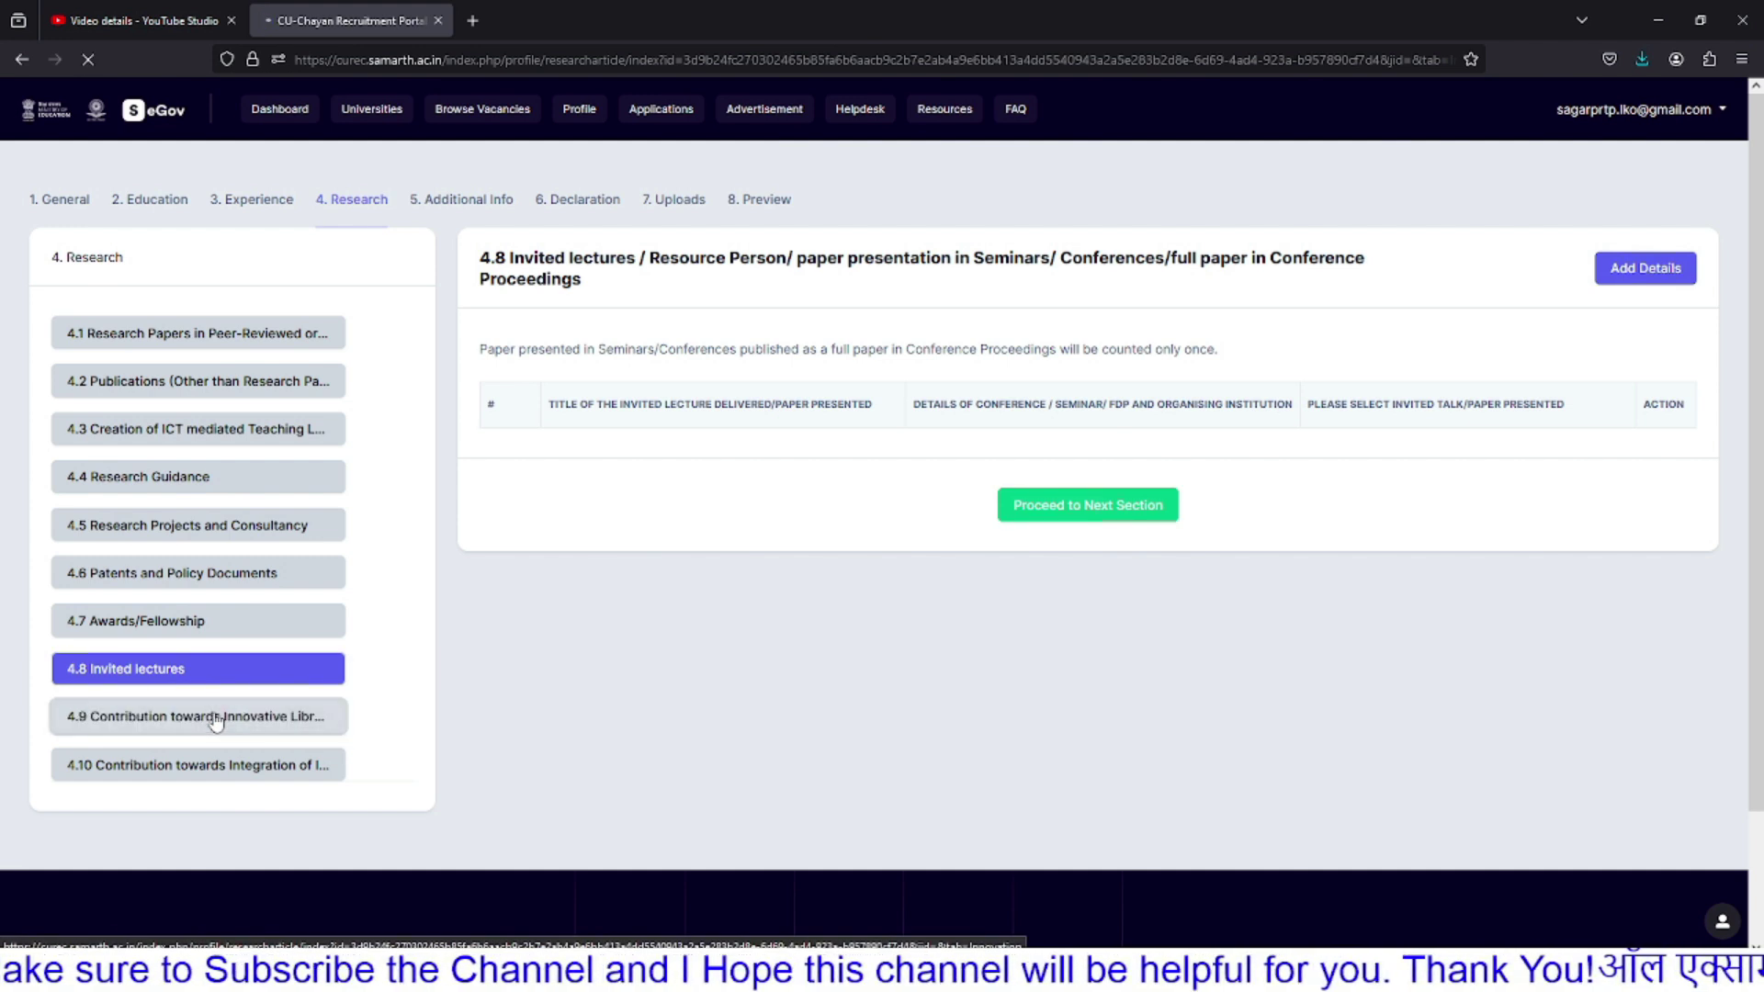
left_click_drag(582, 258, 877, 260)
left_click(1141, 267)
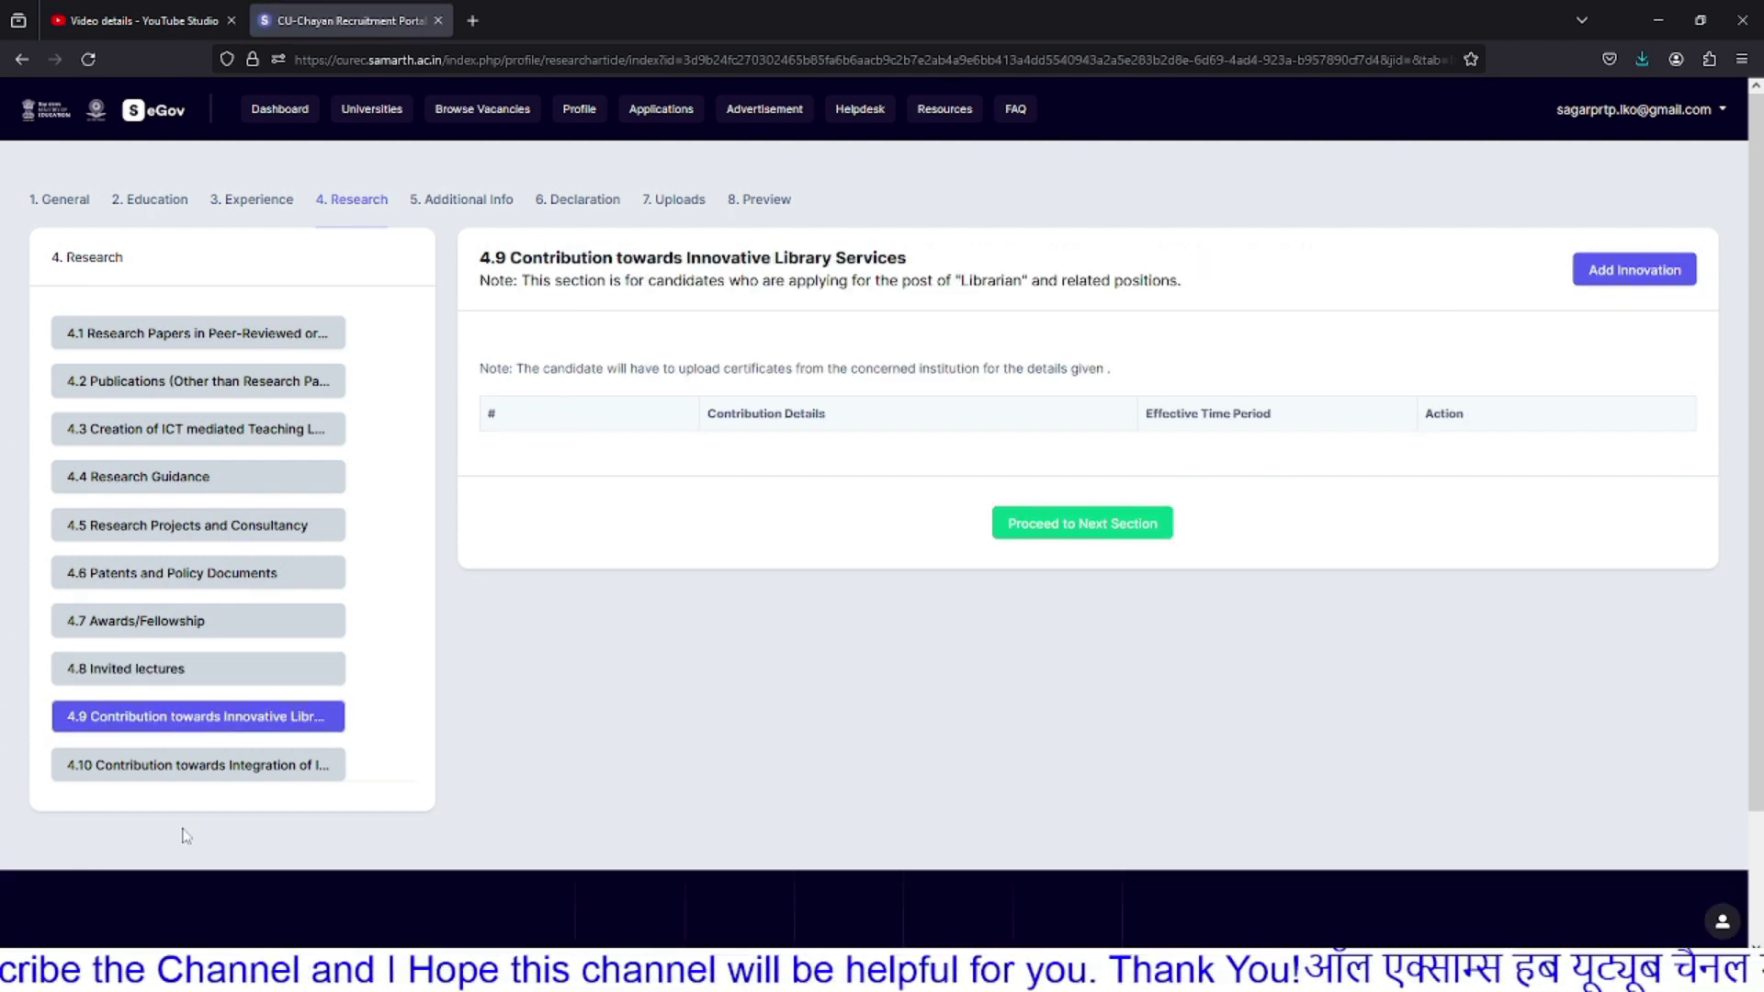
left_click(211, 767)
left_click_drag(786, 258, 1015, 250)
left_click(1010, 276)
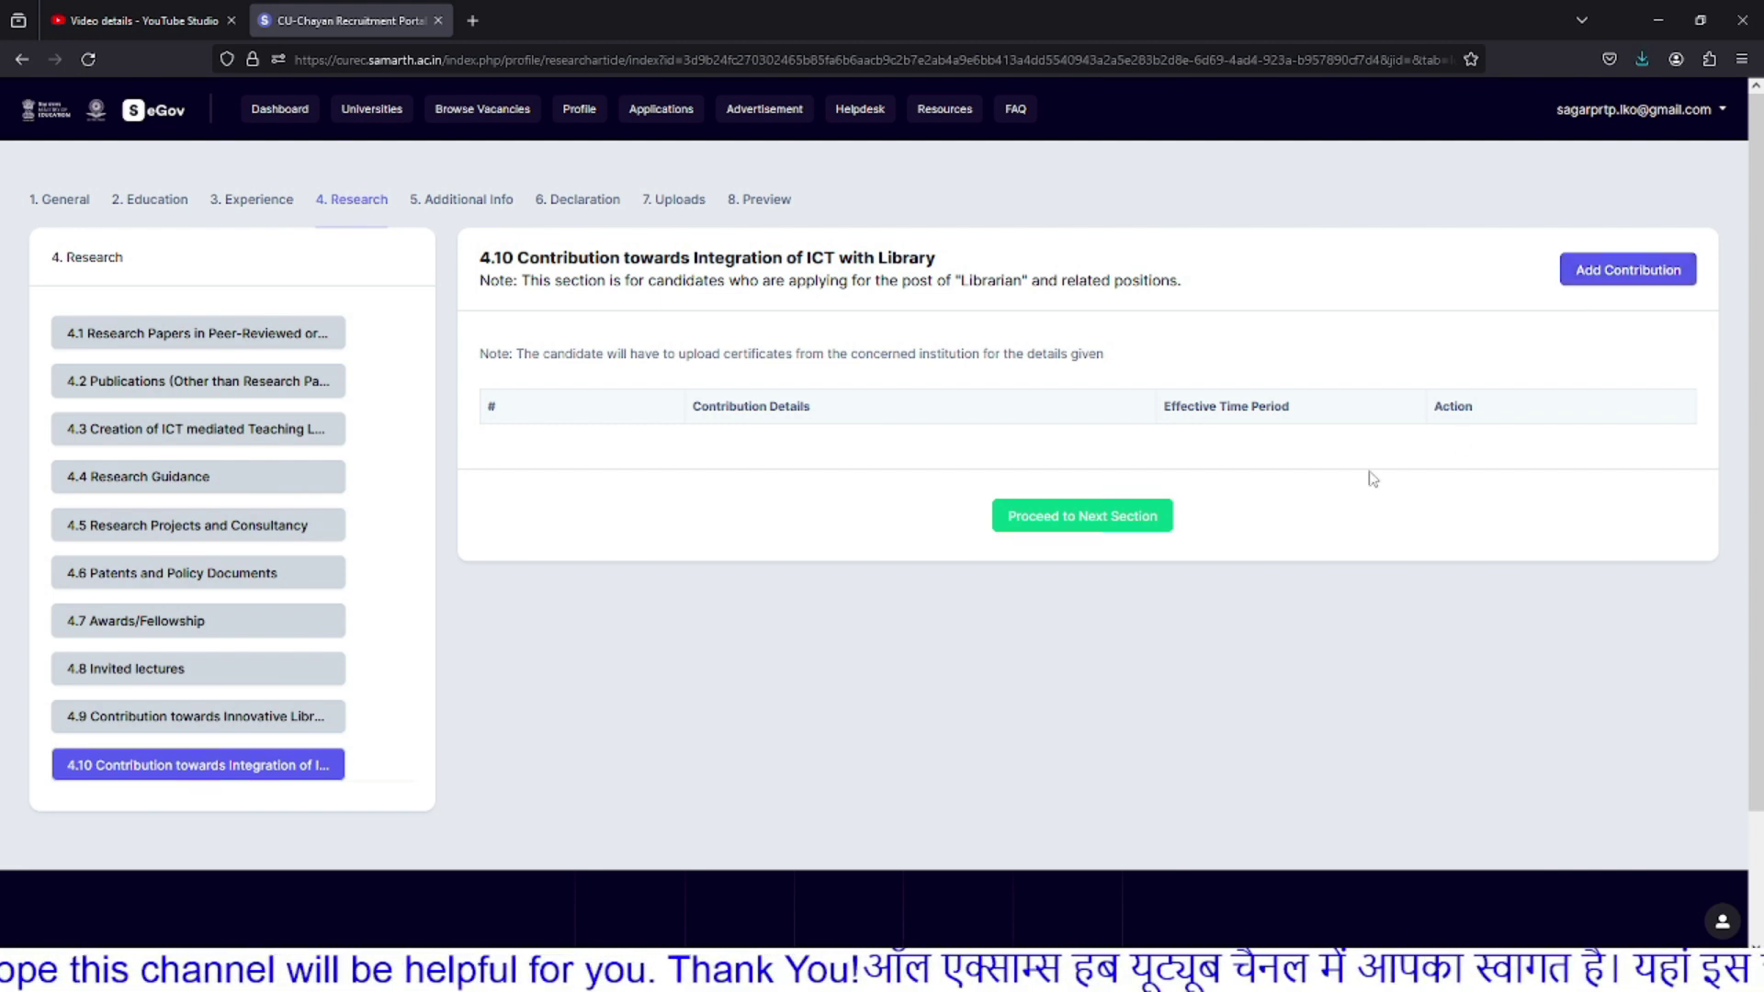
Step: Proceed from Research to Additional Info and open section 5.1 Miscellaneous Information for editing
left_click(1137, 516)
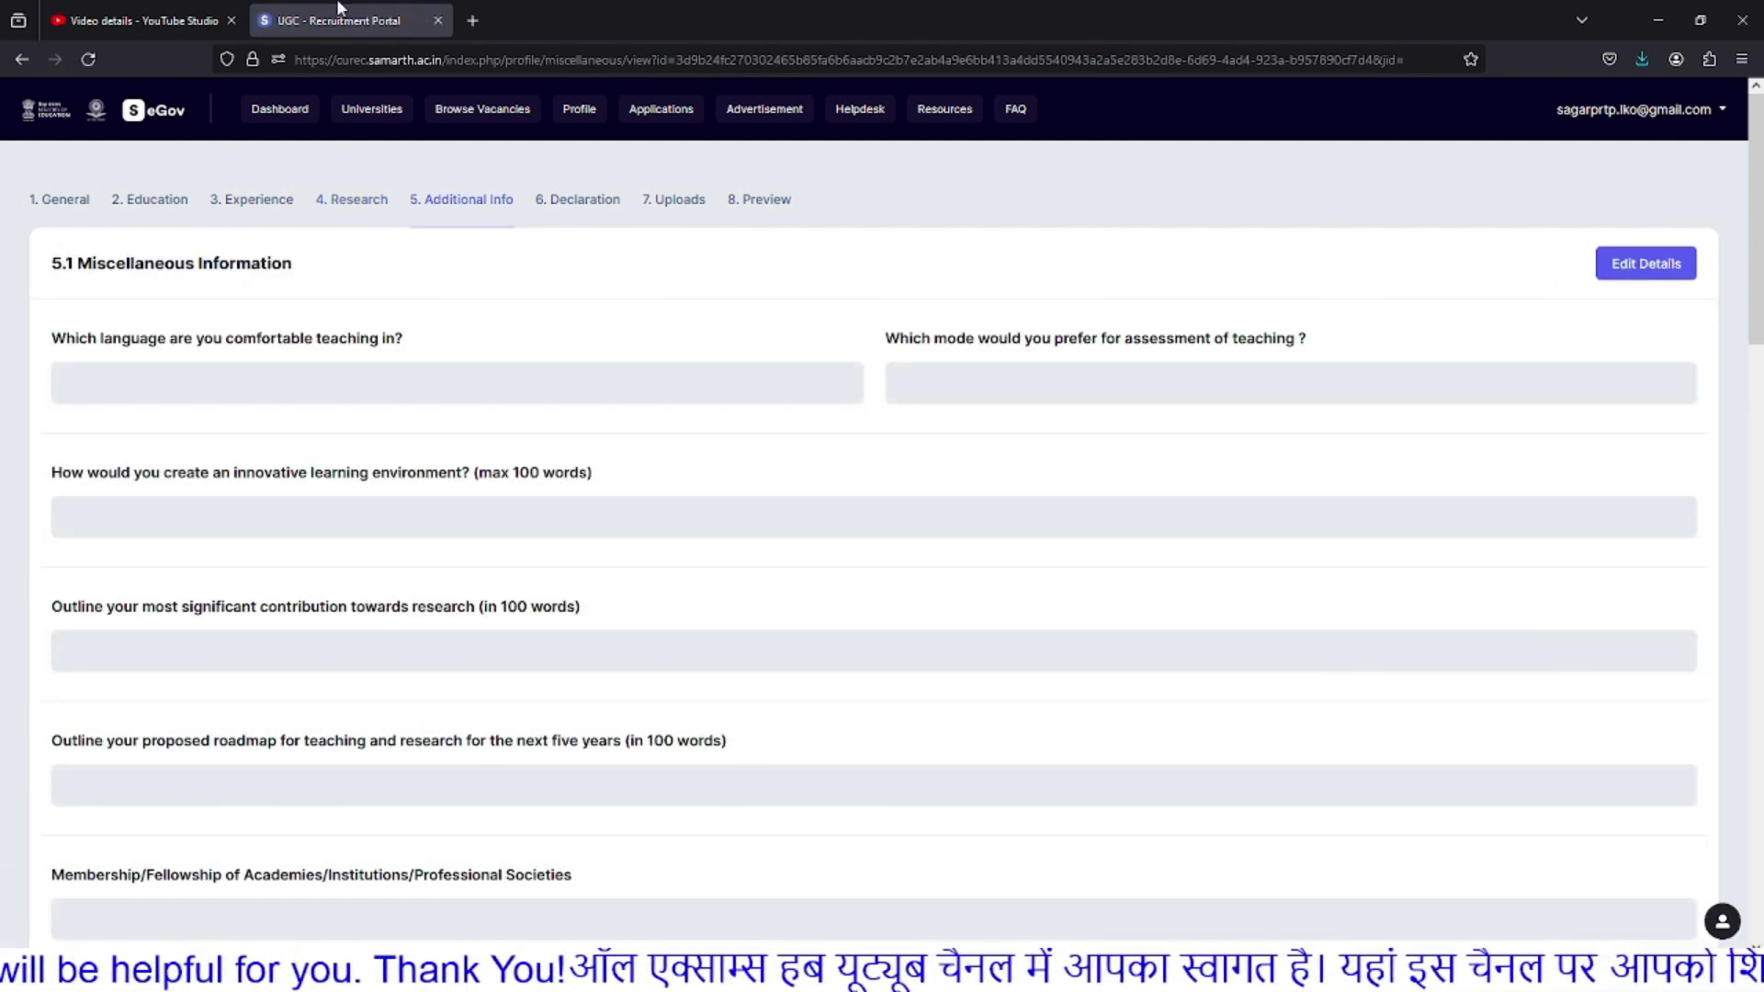
mouse_move(1761, 220)
left_mouse_down()
mouse_move(1760, 827)
mouse_move(1760, 209)
left_mouse_up()
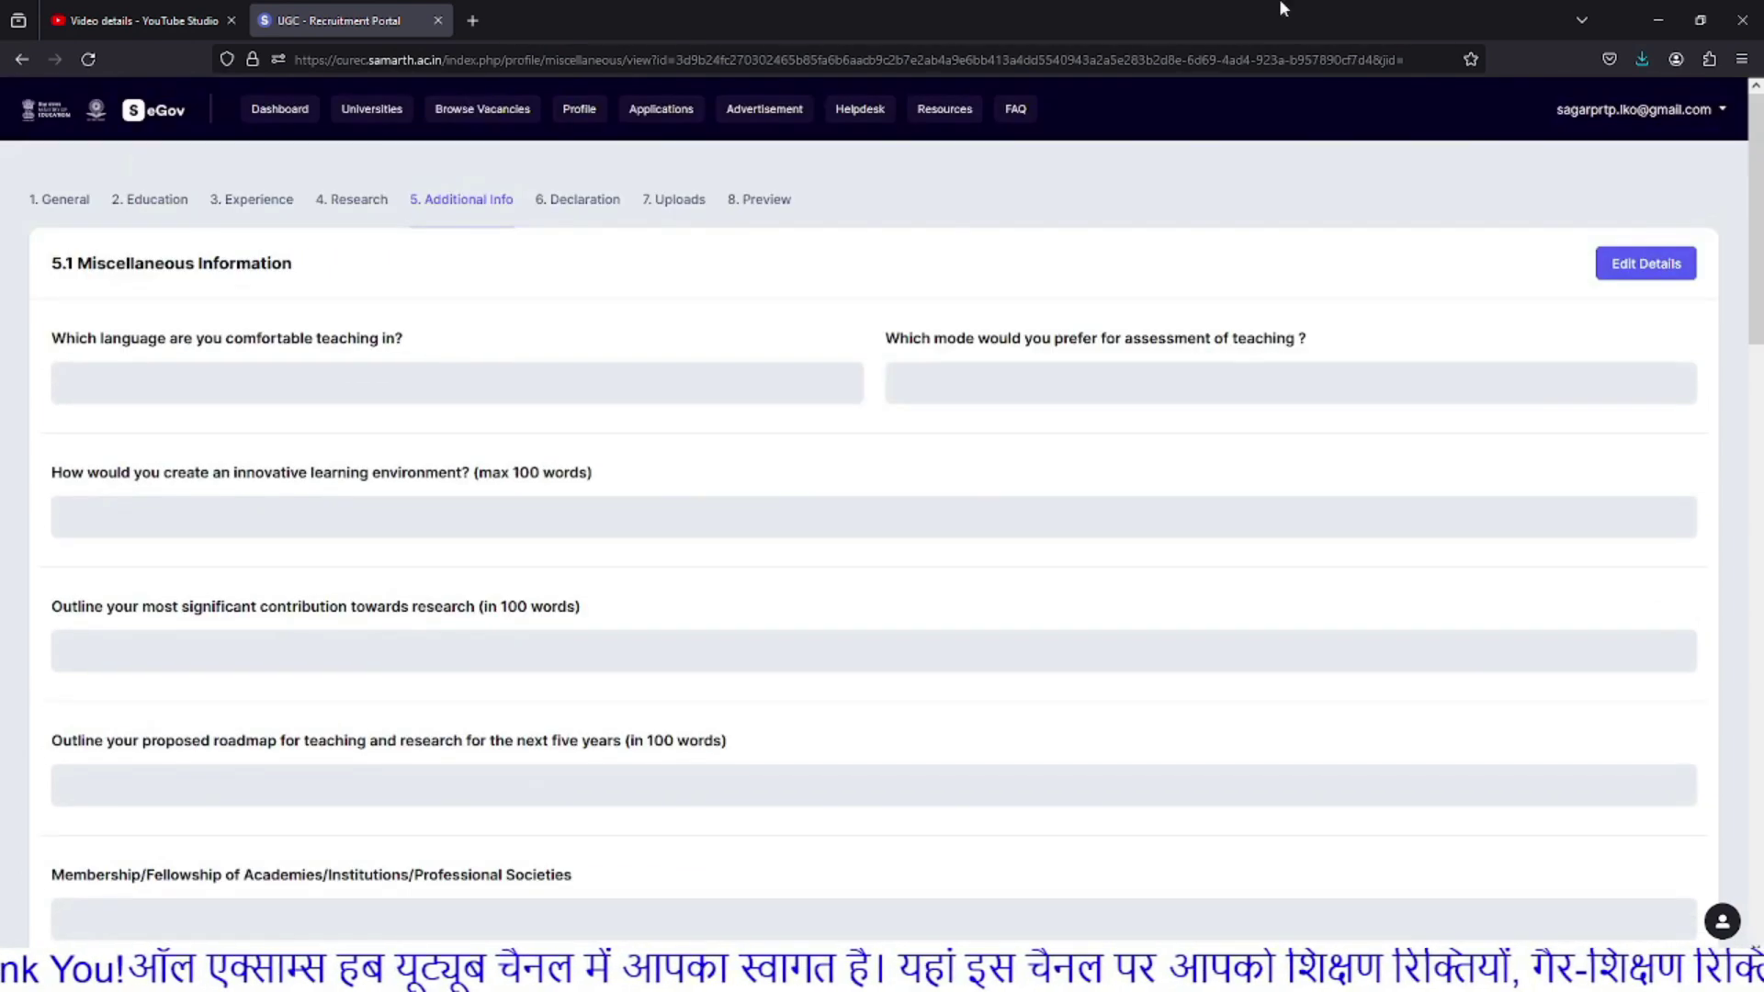
left_click(1632, 267)
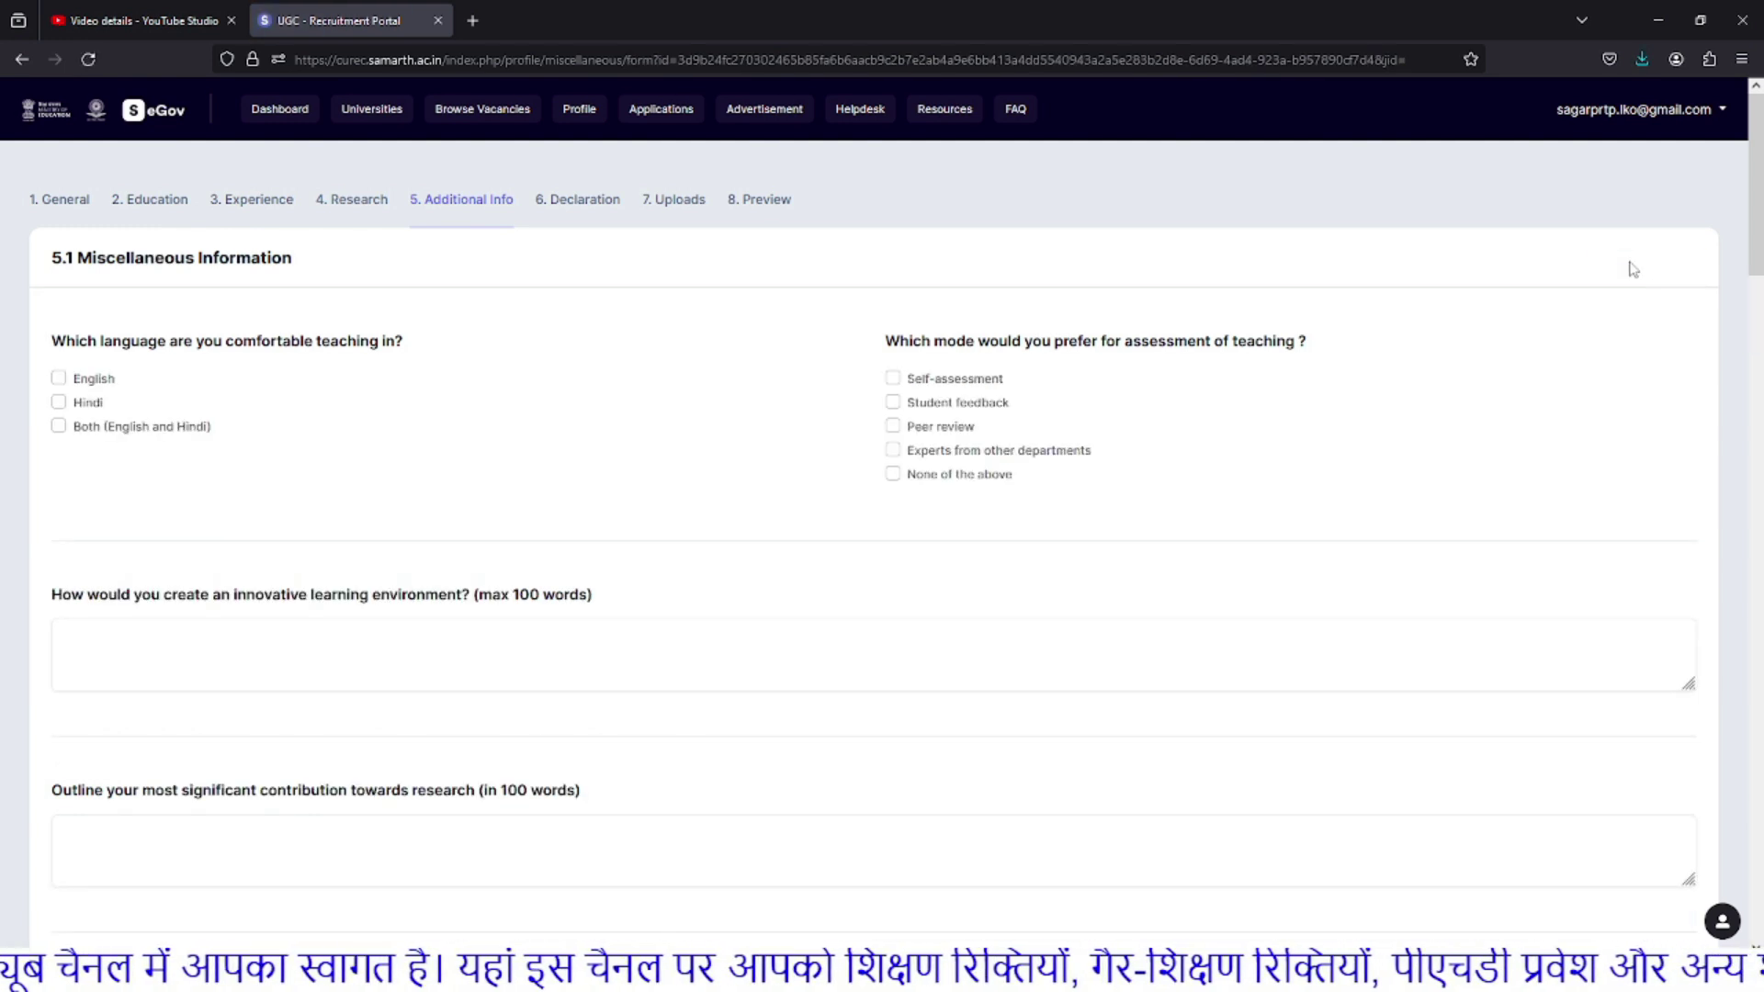
left_click_drag(1756, 253, 1759, 198)
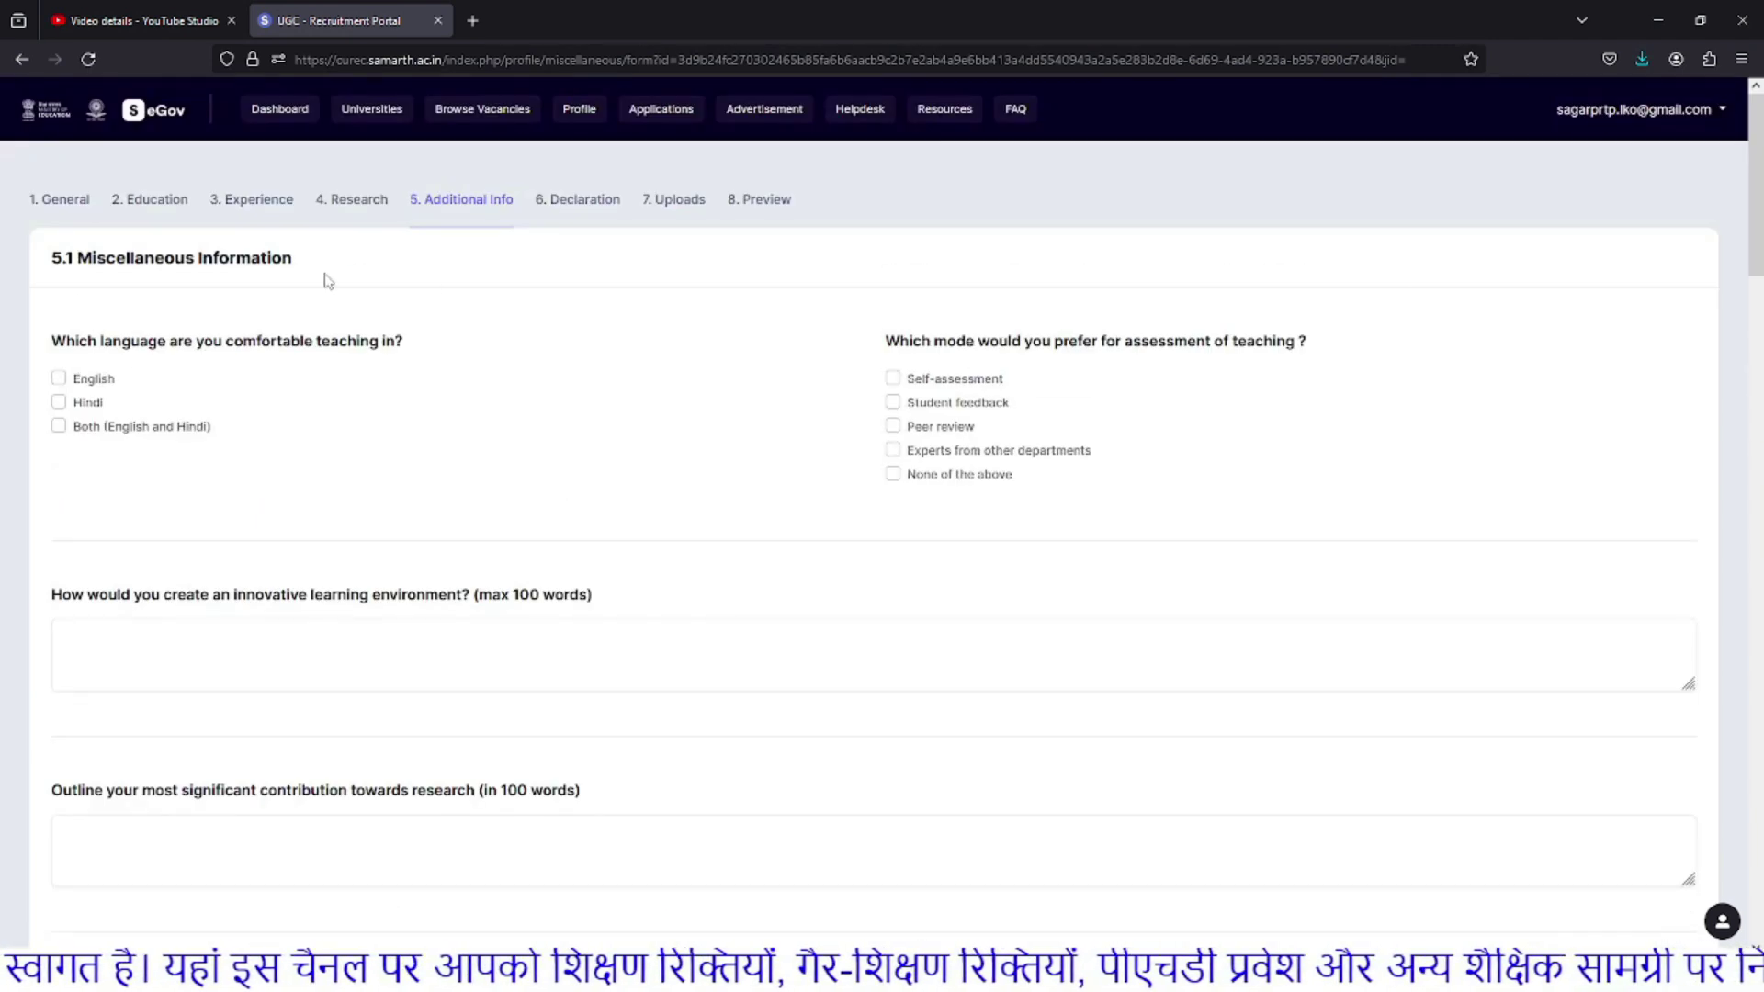
Step: Choose Both (English and Hindi) as the languages the applicant is comfortable teaching in
left_click_drag(54, 347, 400, 345)
left_click(393, 345)
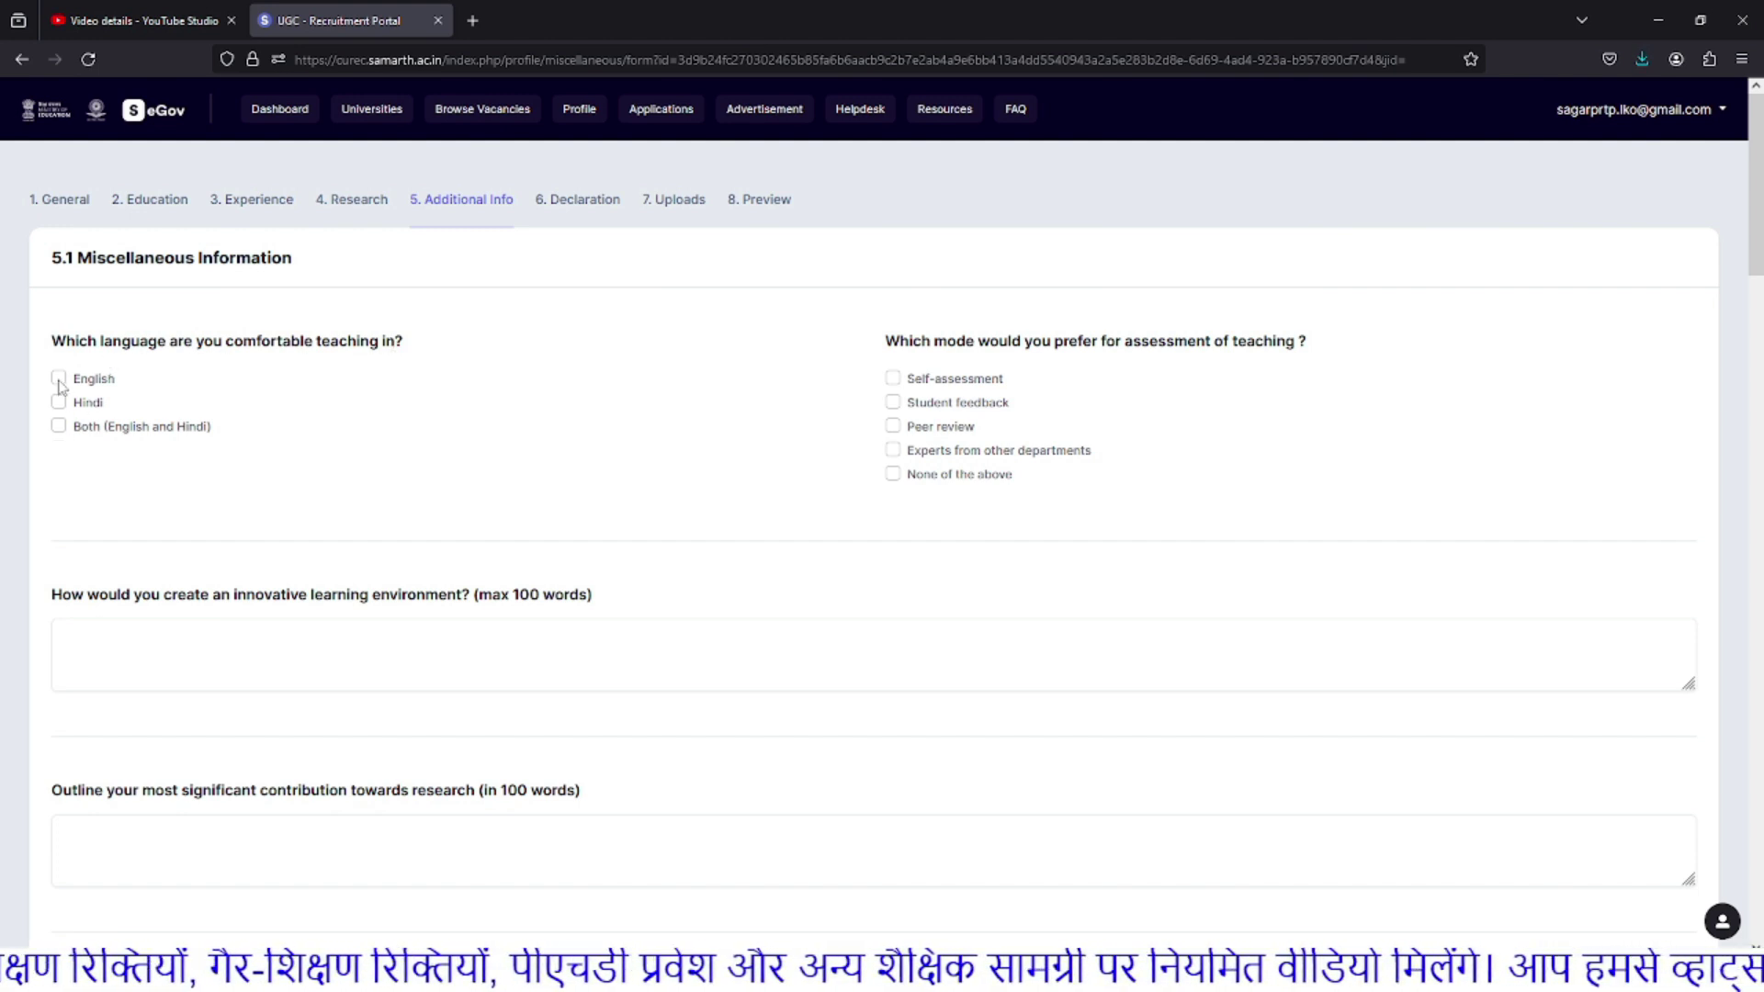
left_click(59, 428)
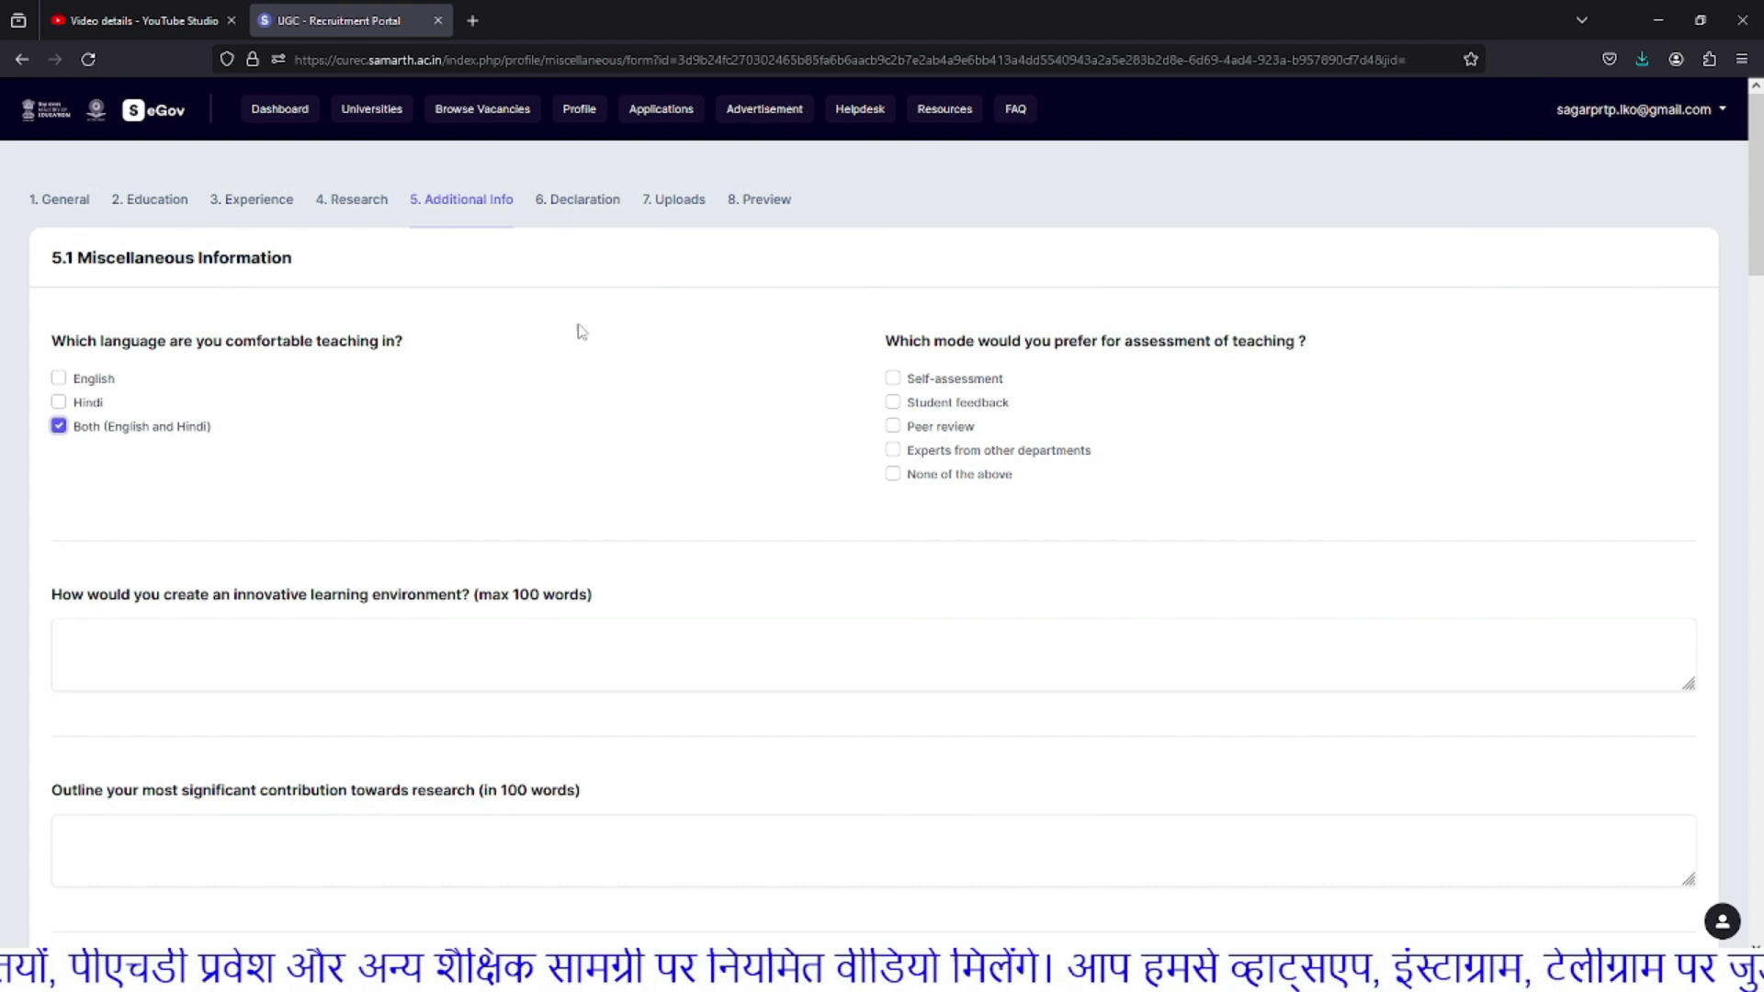
Step: Select Self-assessment, Student feedback and Peer review as the preferred modes for assessment of teaching
left_click_drag(901, 342, 1251, 341)
left_click(1292, 345)
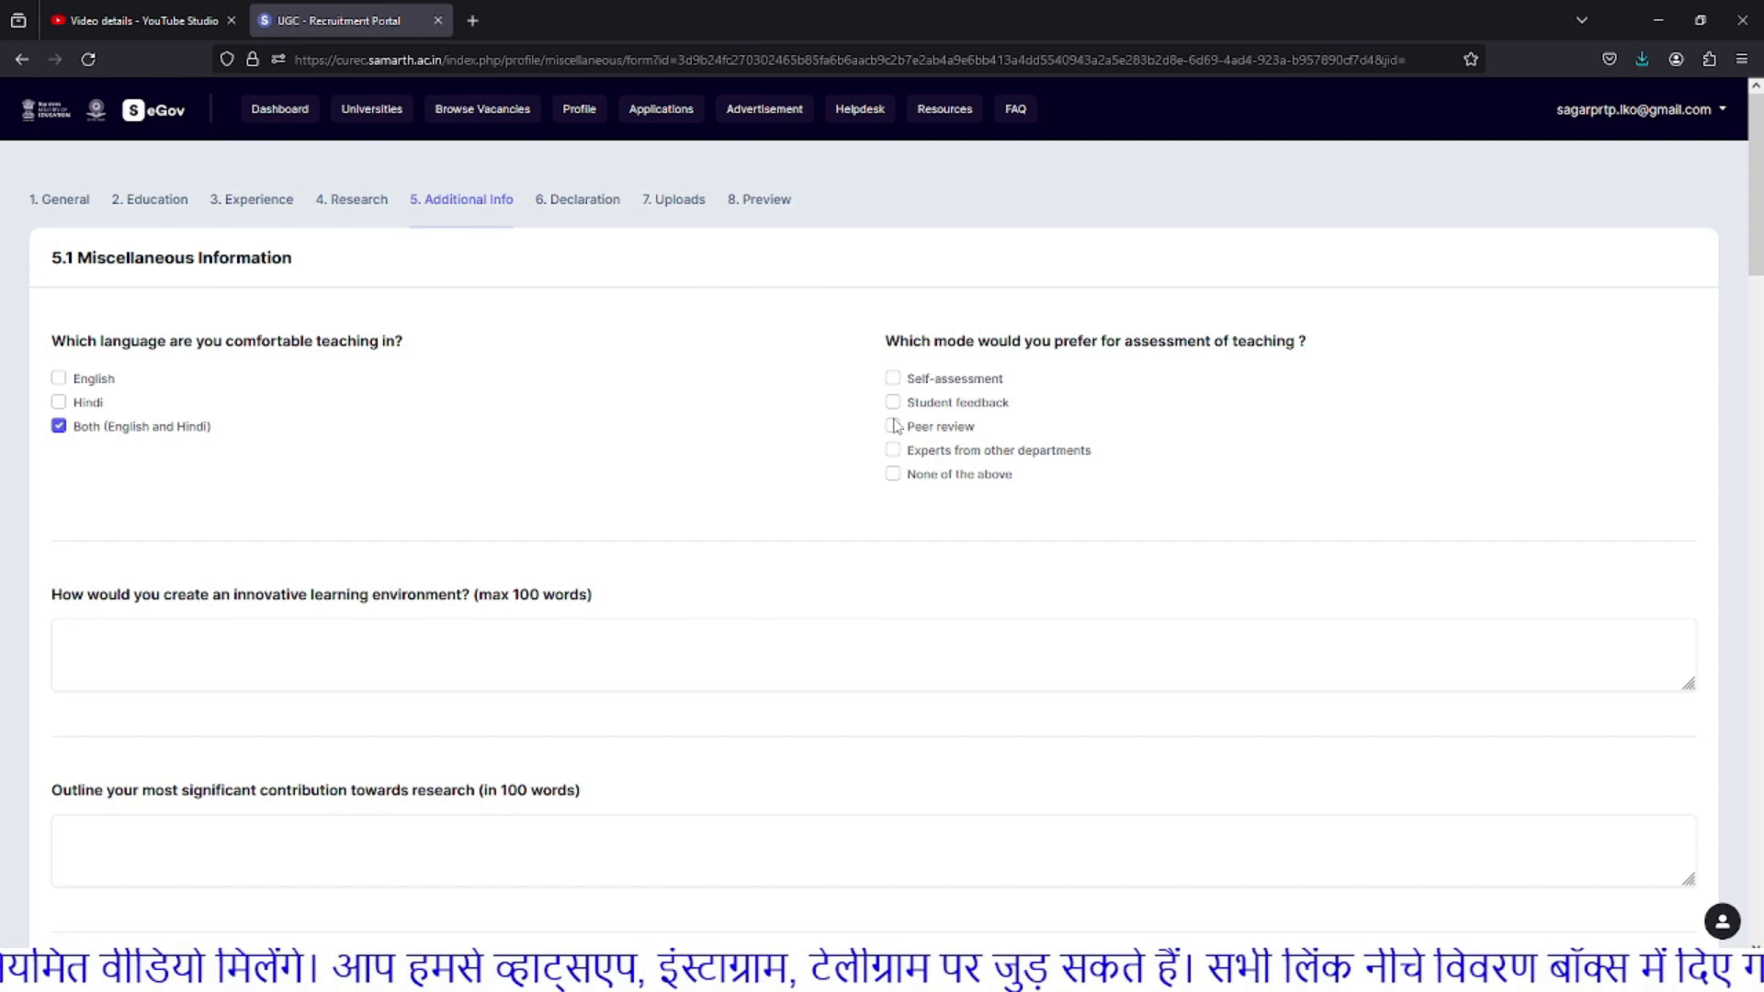
left_click(892, 378)
left_click(892, 401)
left_click(892, 425)
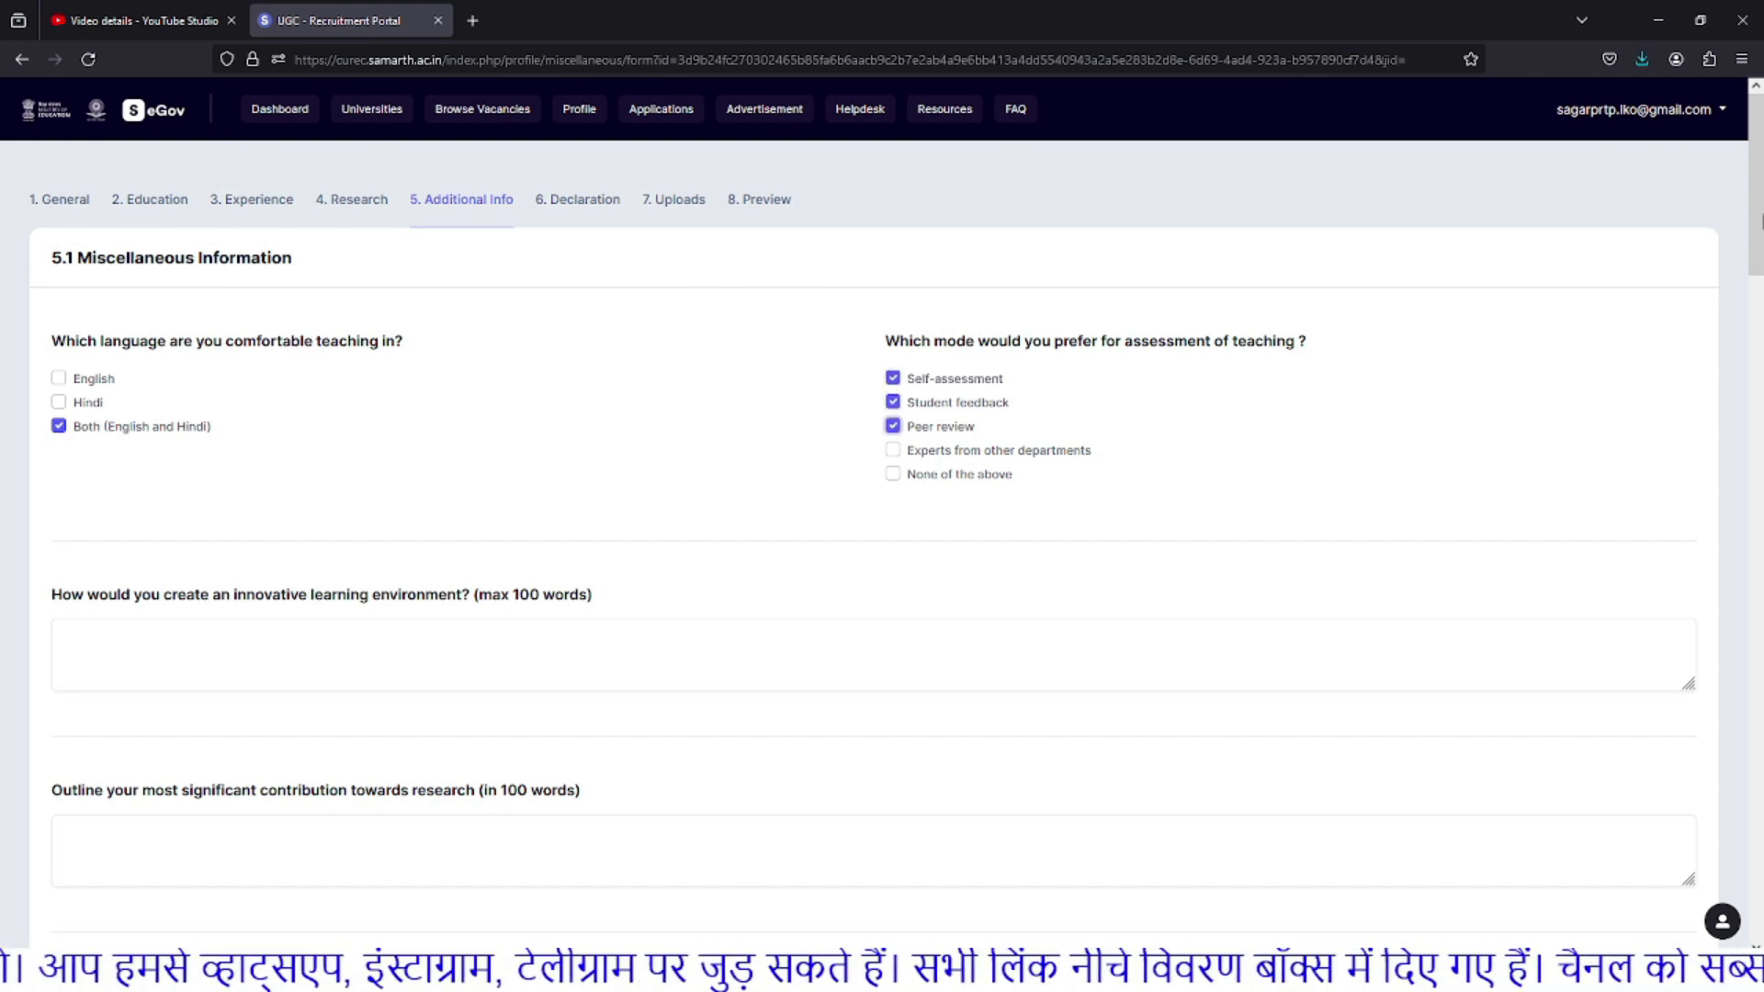
Step: Read the question on creating an innovative learning environment and its word limit
scroll(1647, 296, "down", 3)
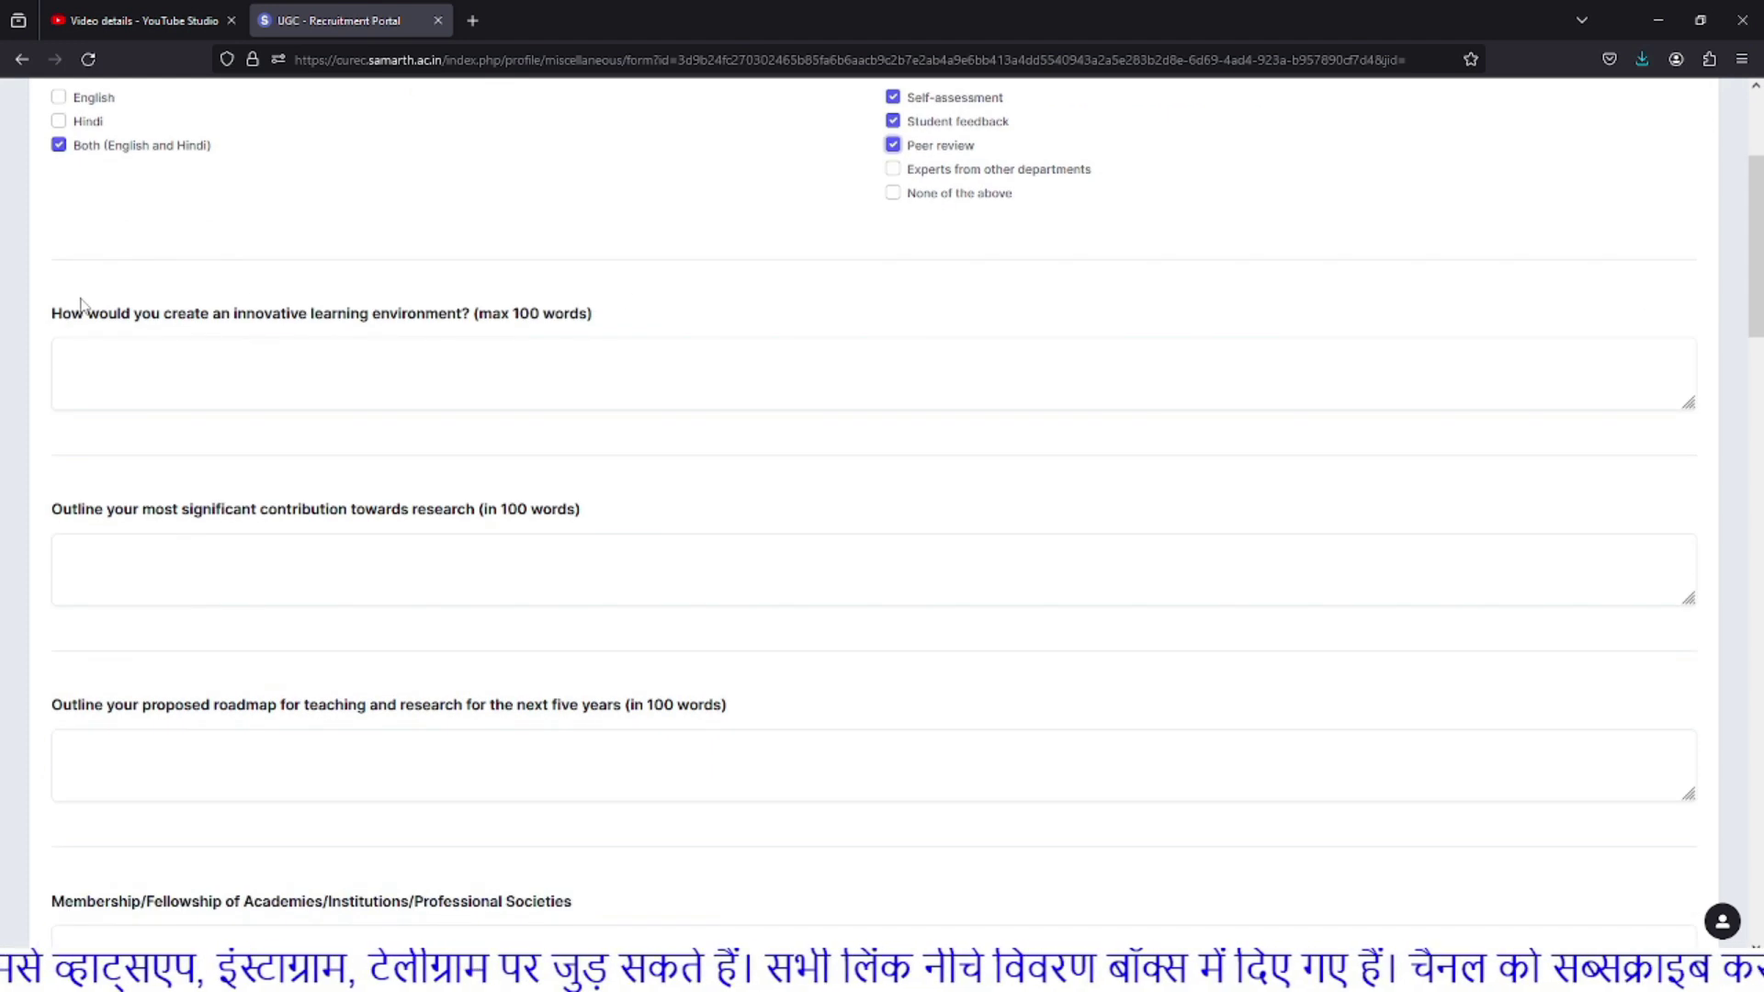
left_click_drag(53, 313, 470, 314)
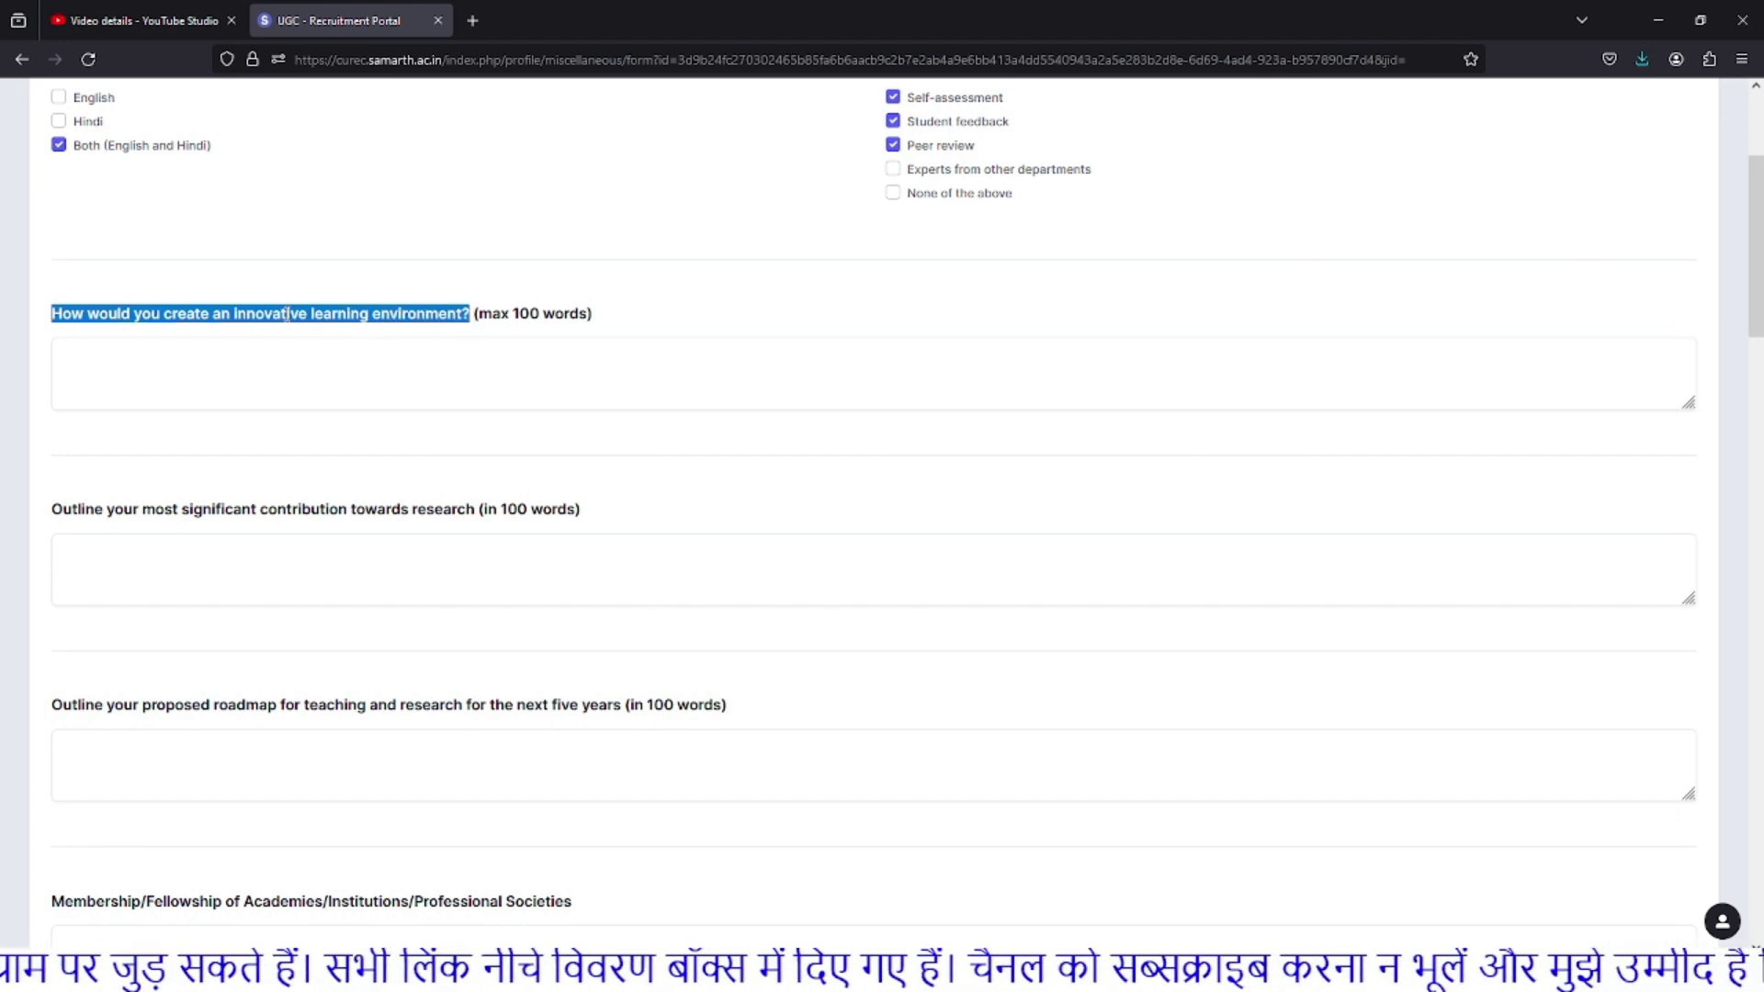
left_click(143, 319)
left_click_drag(88, 313, 471, 313)
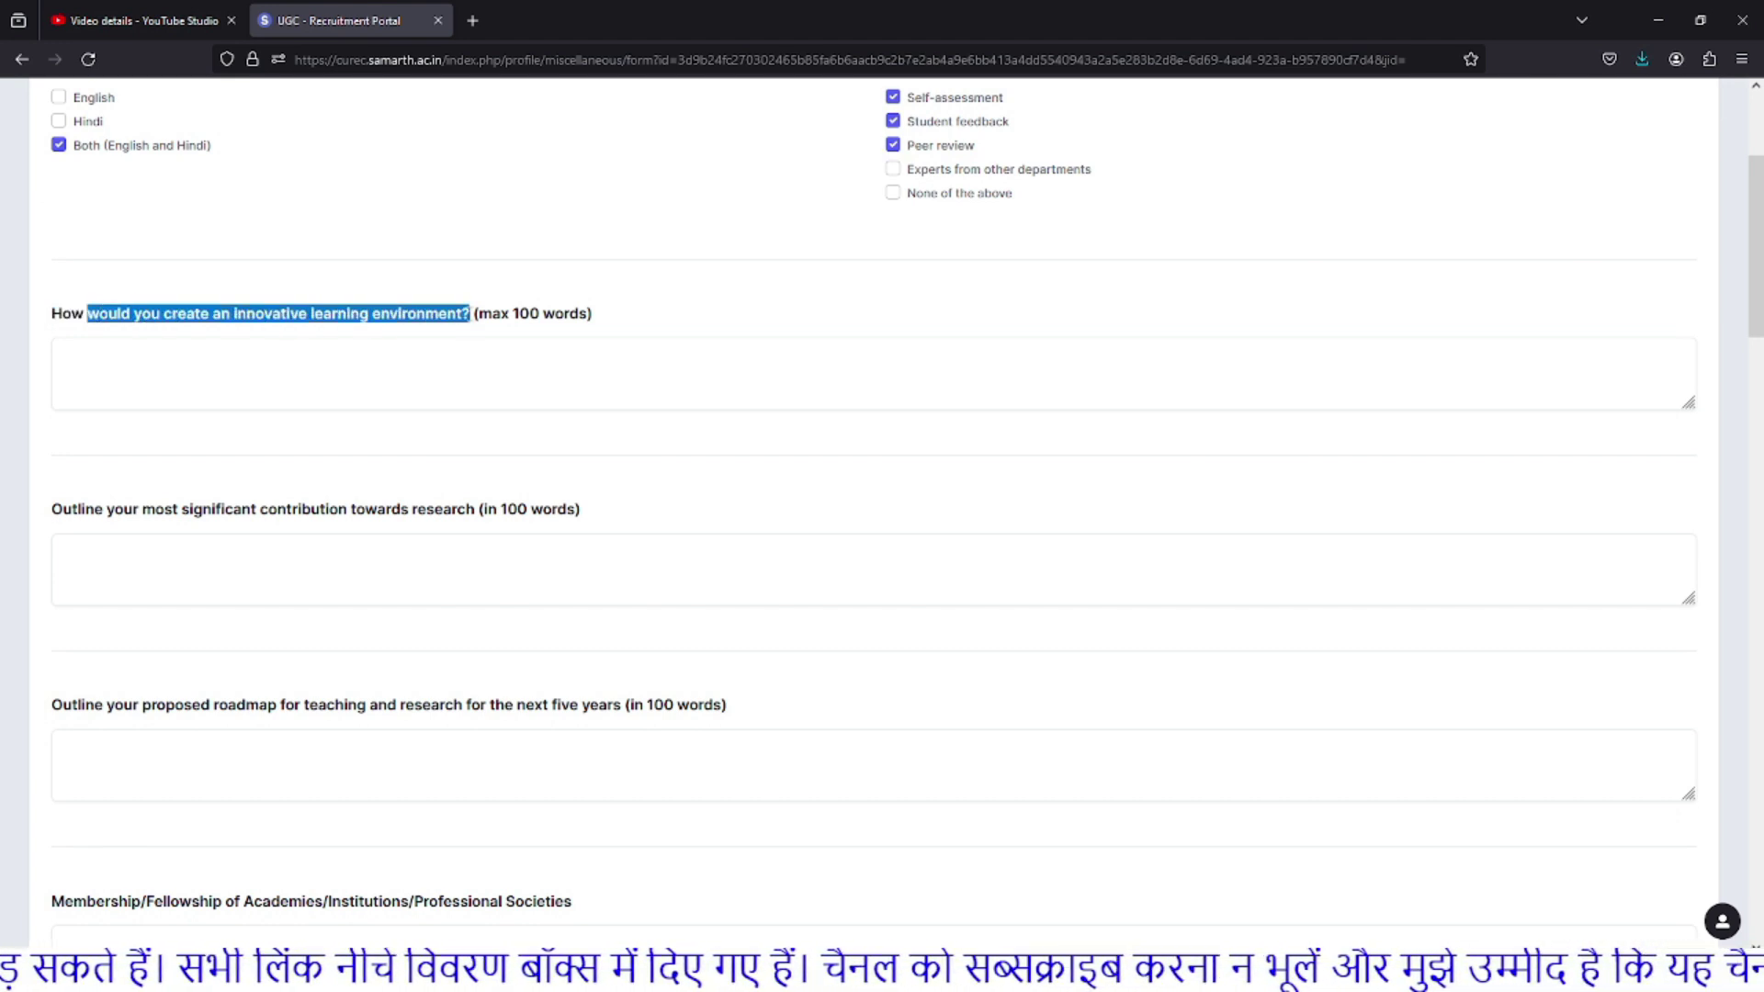
left_click(392, 319)
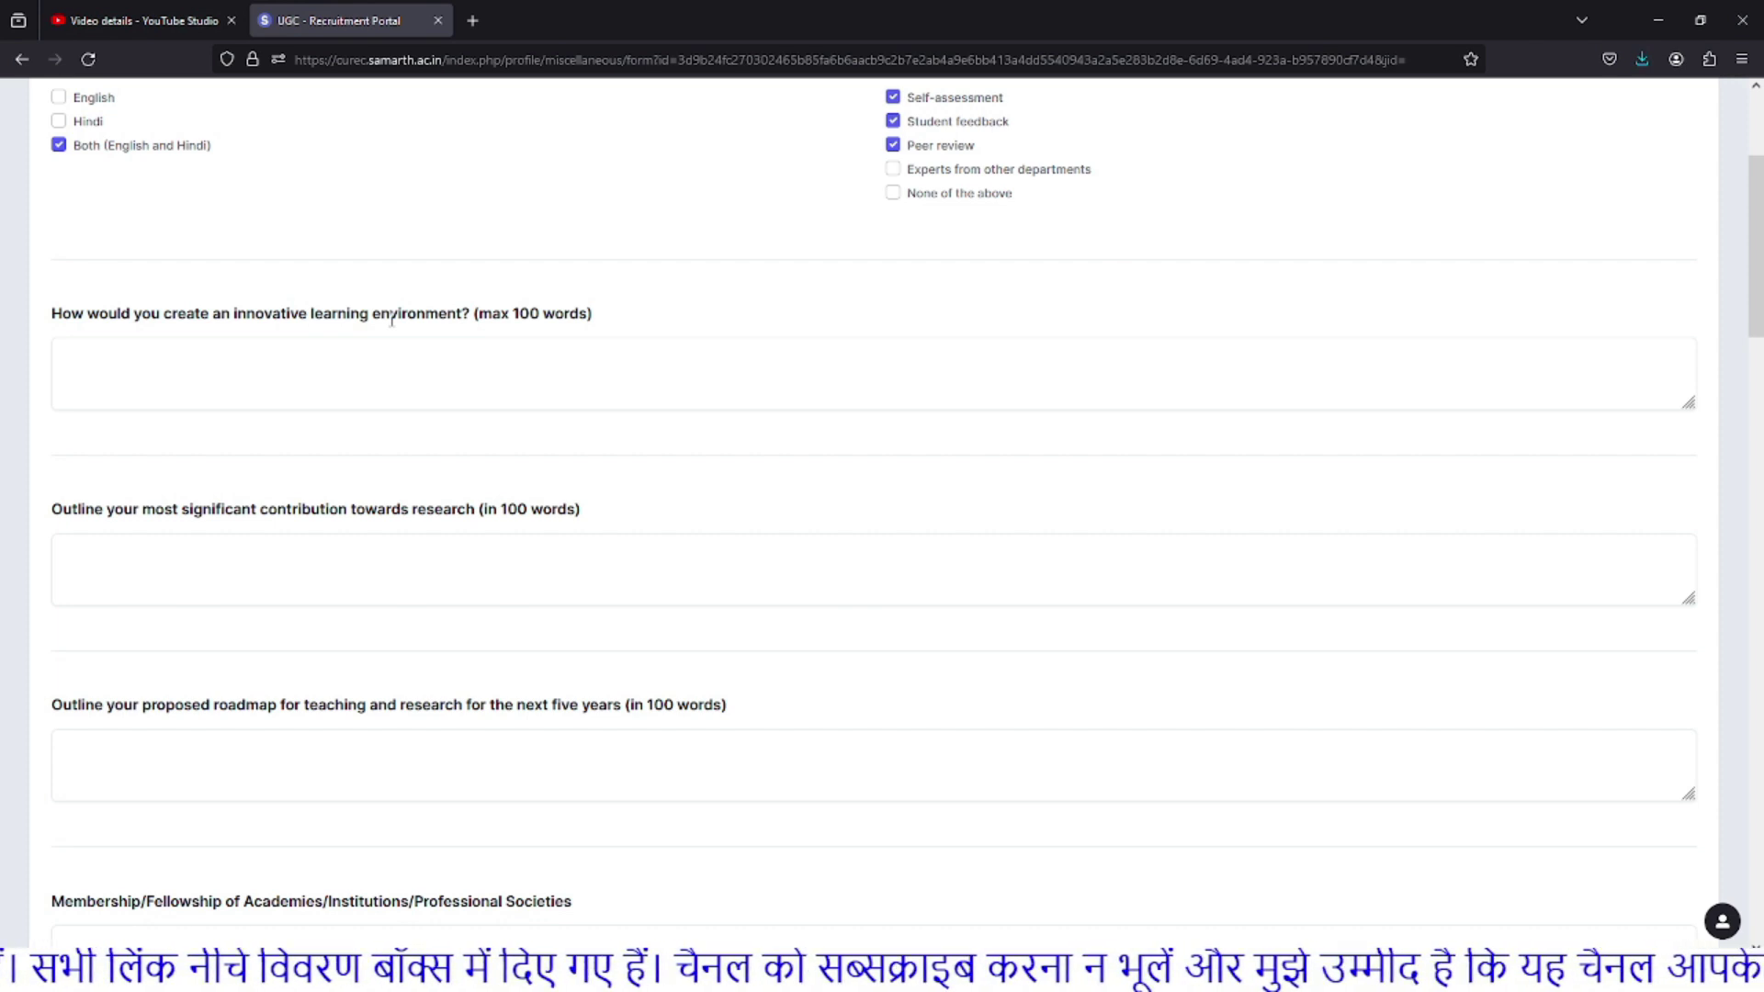
left_click(336, 369)
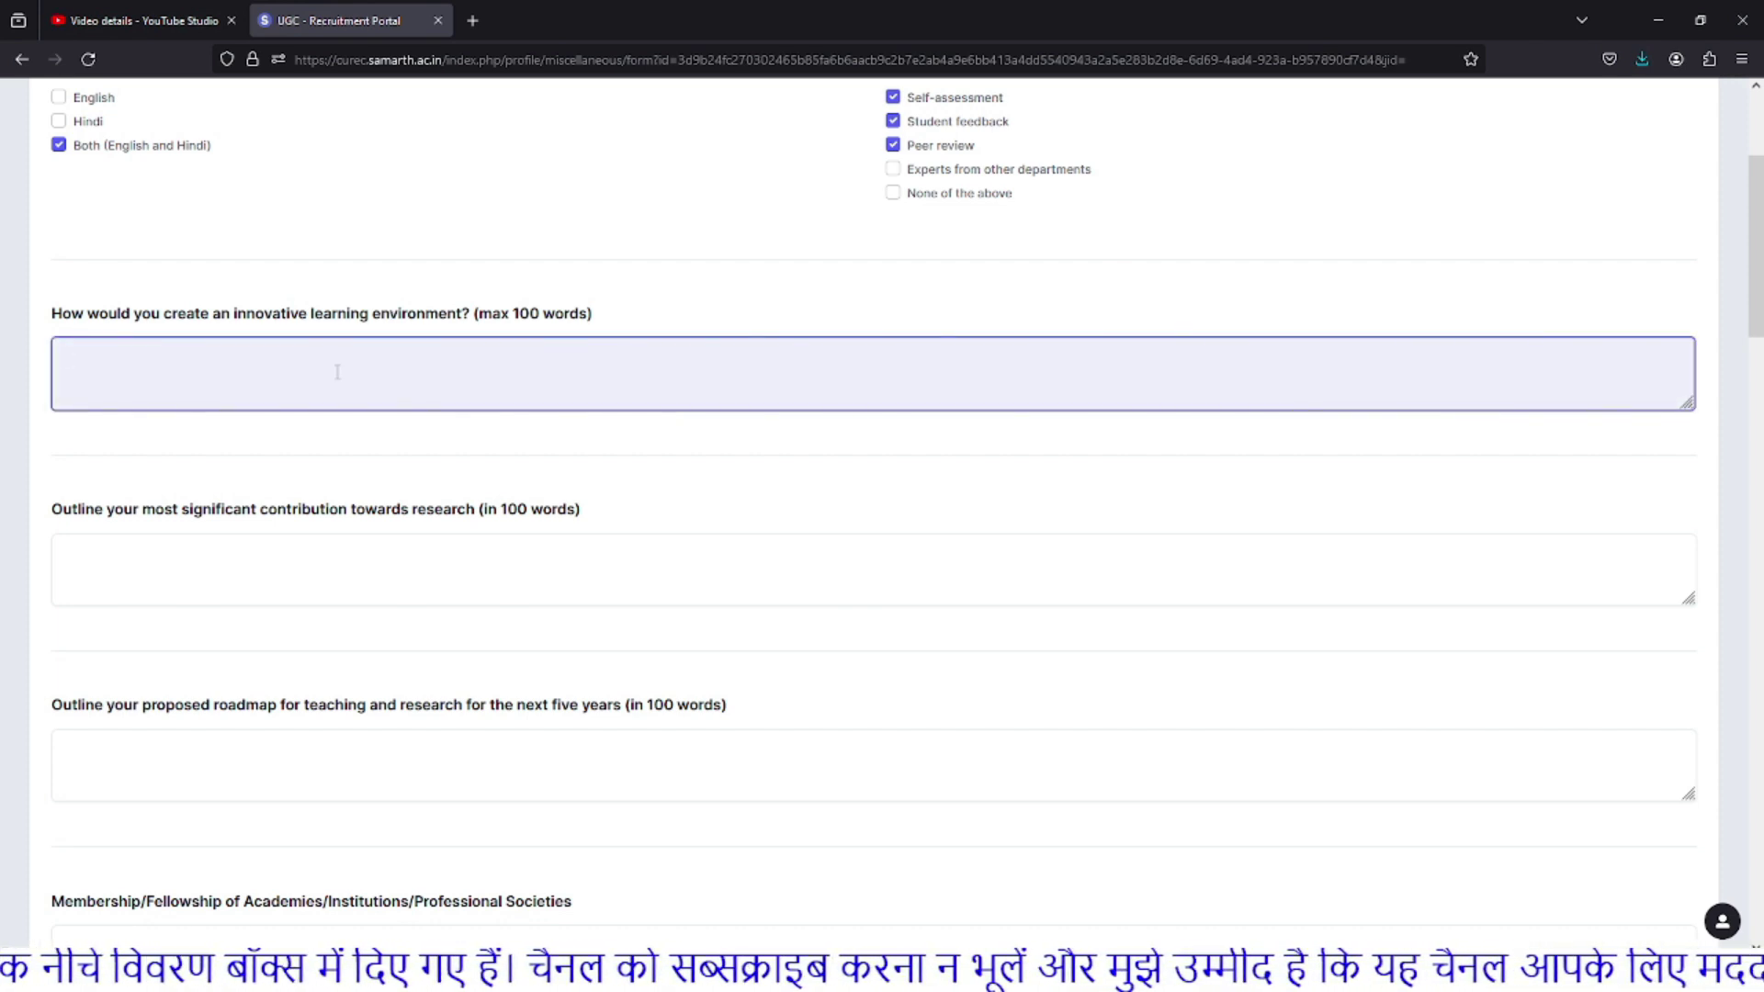
left_click_drag(491, 313, 588, 314)
left_click(472, 372)
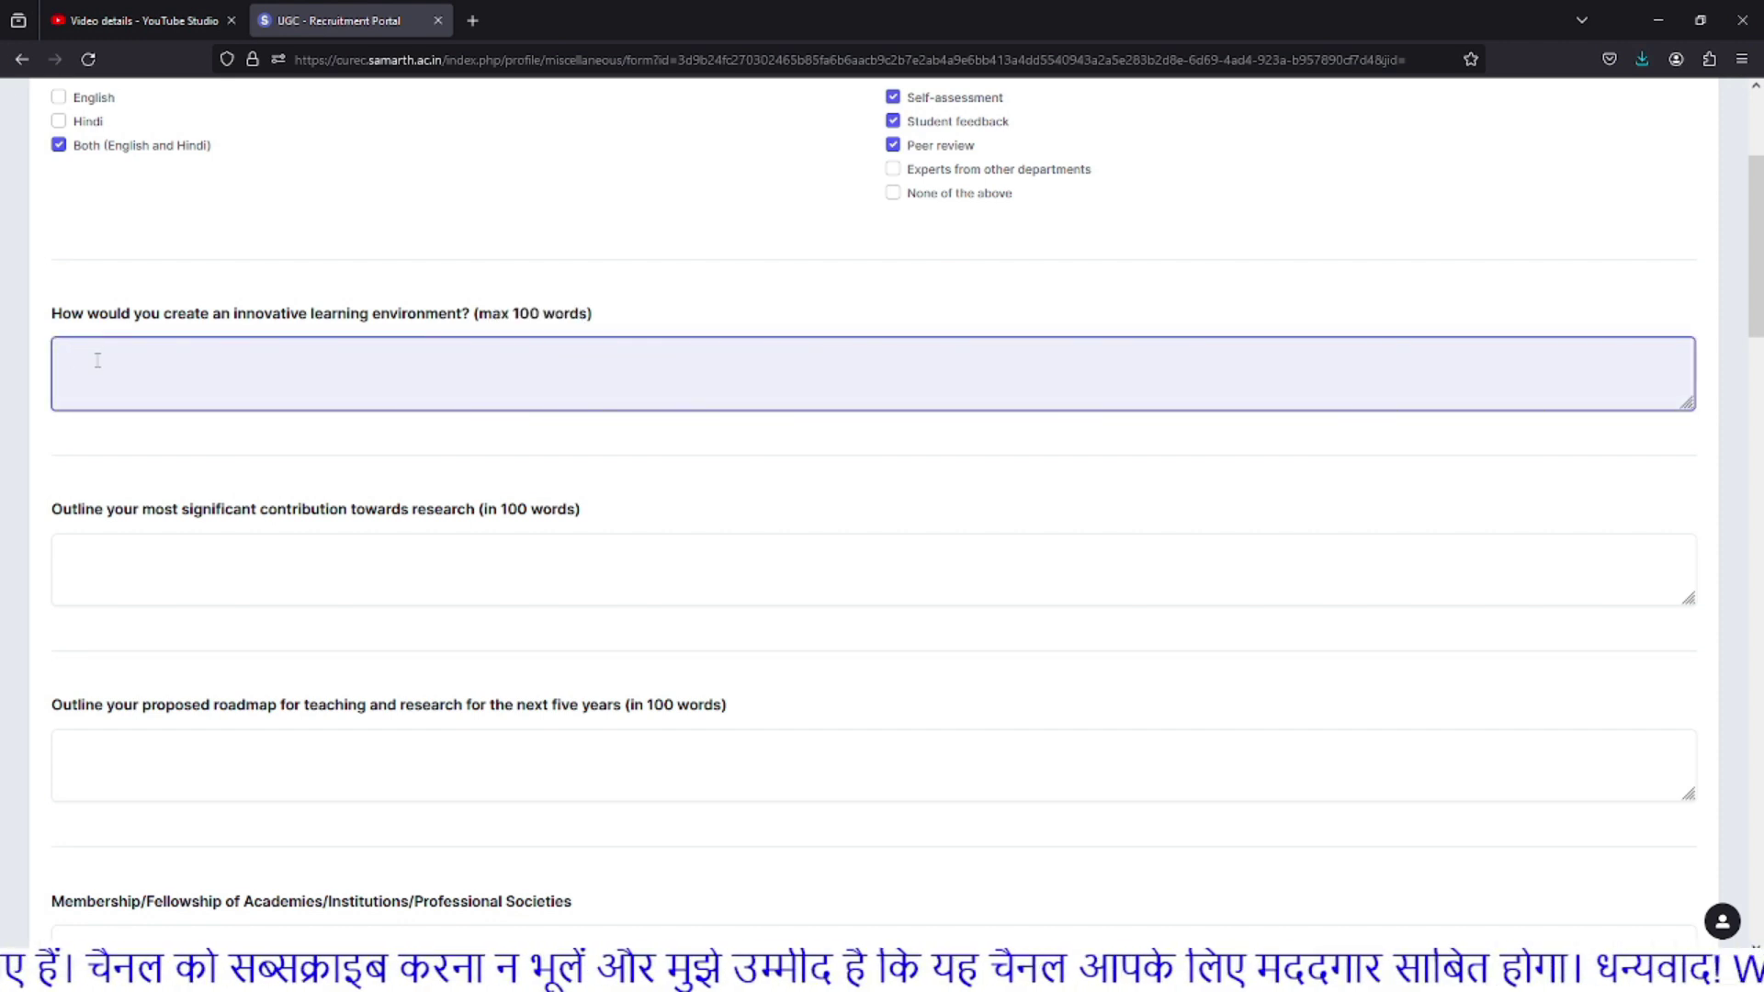
Step: Skim the Miscellaneous Information form down to the Disclosure questions and return to the research contribution question
scroll(97, 360, "up", 3)
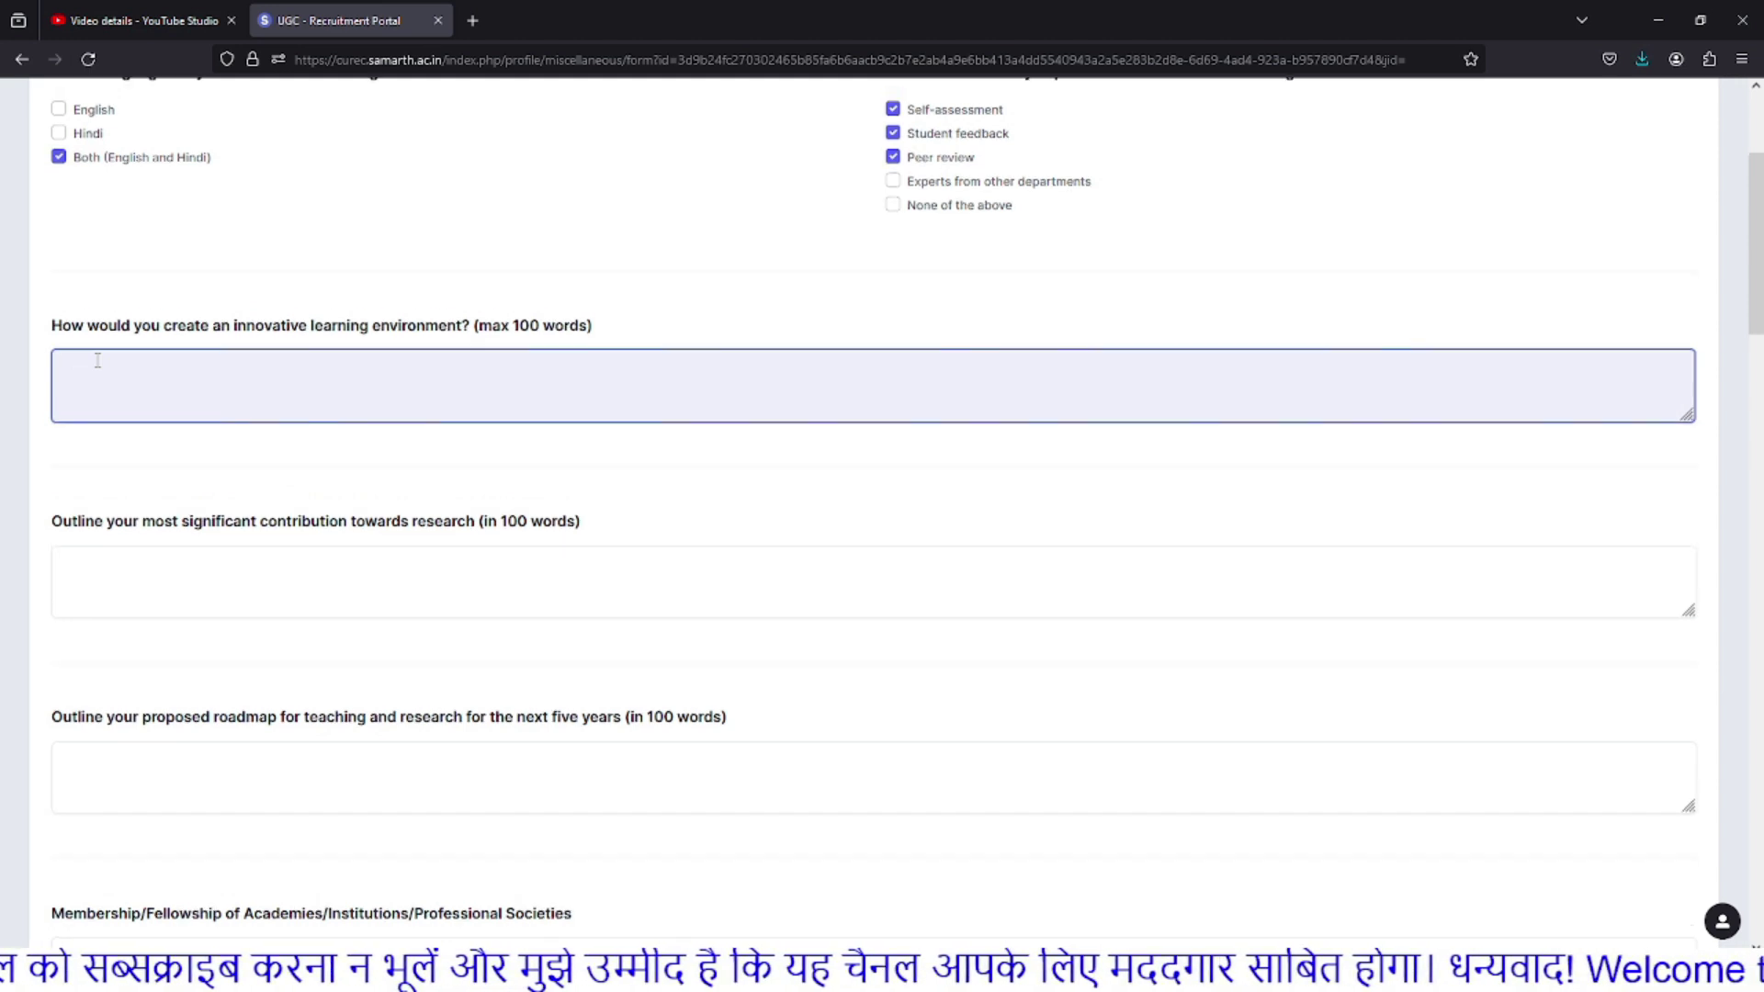
scroll(98, 367, "down", 8)
scroll(98, 365, "down", 4)
scroll(98, 365, "up", 2)
scroll(97, 364, "down", 9)
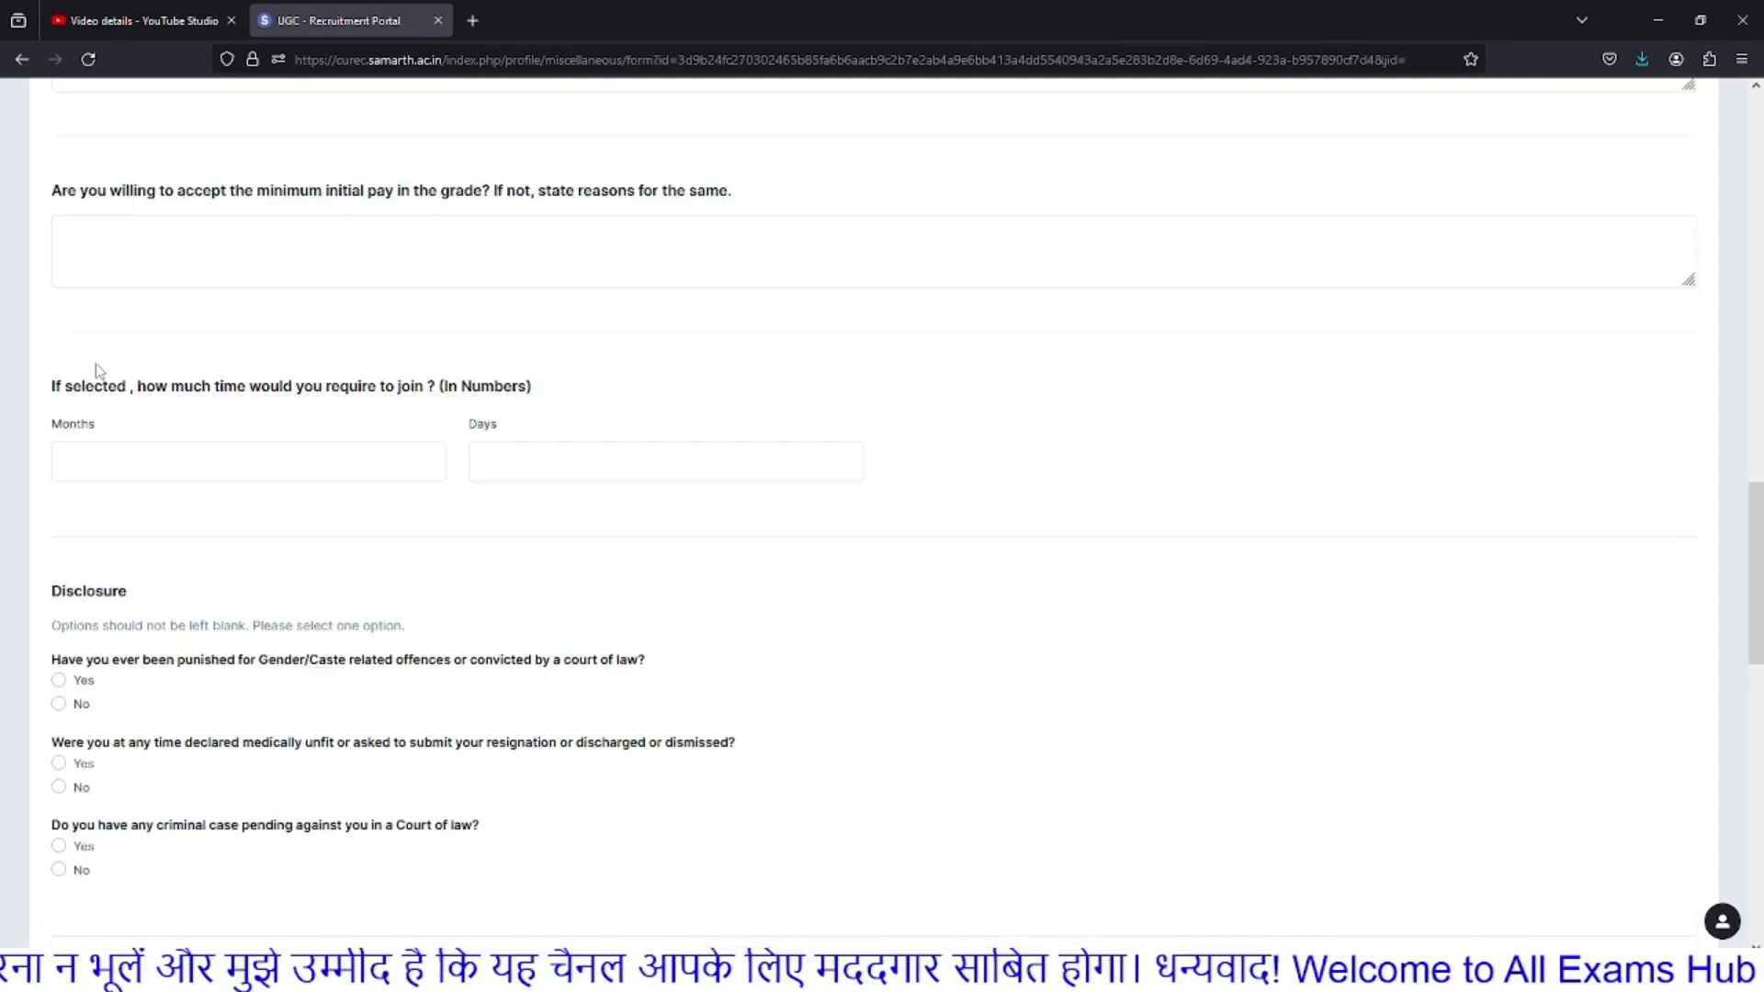
scroll(97, 363, "up", 10)
scroll(97, 363, "down", 2)
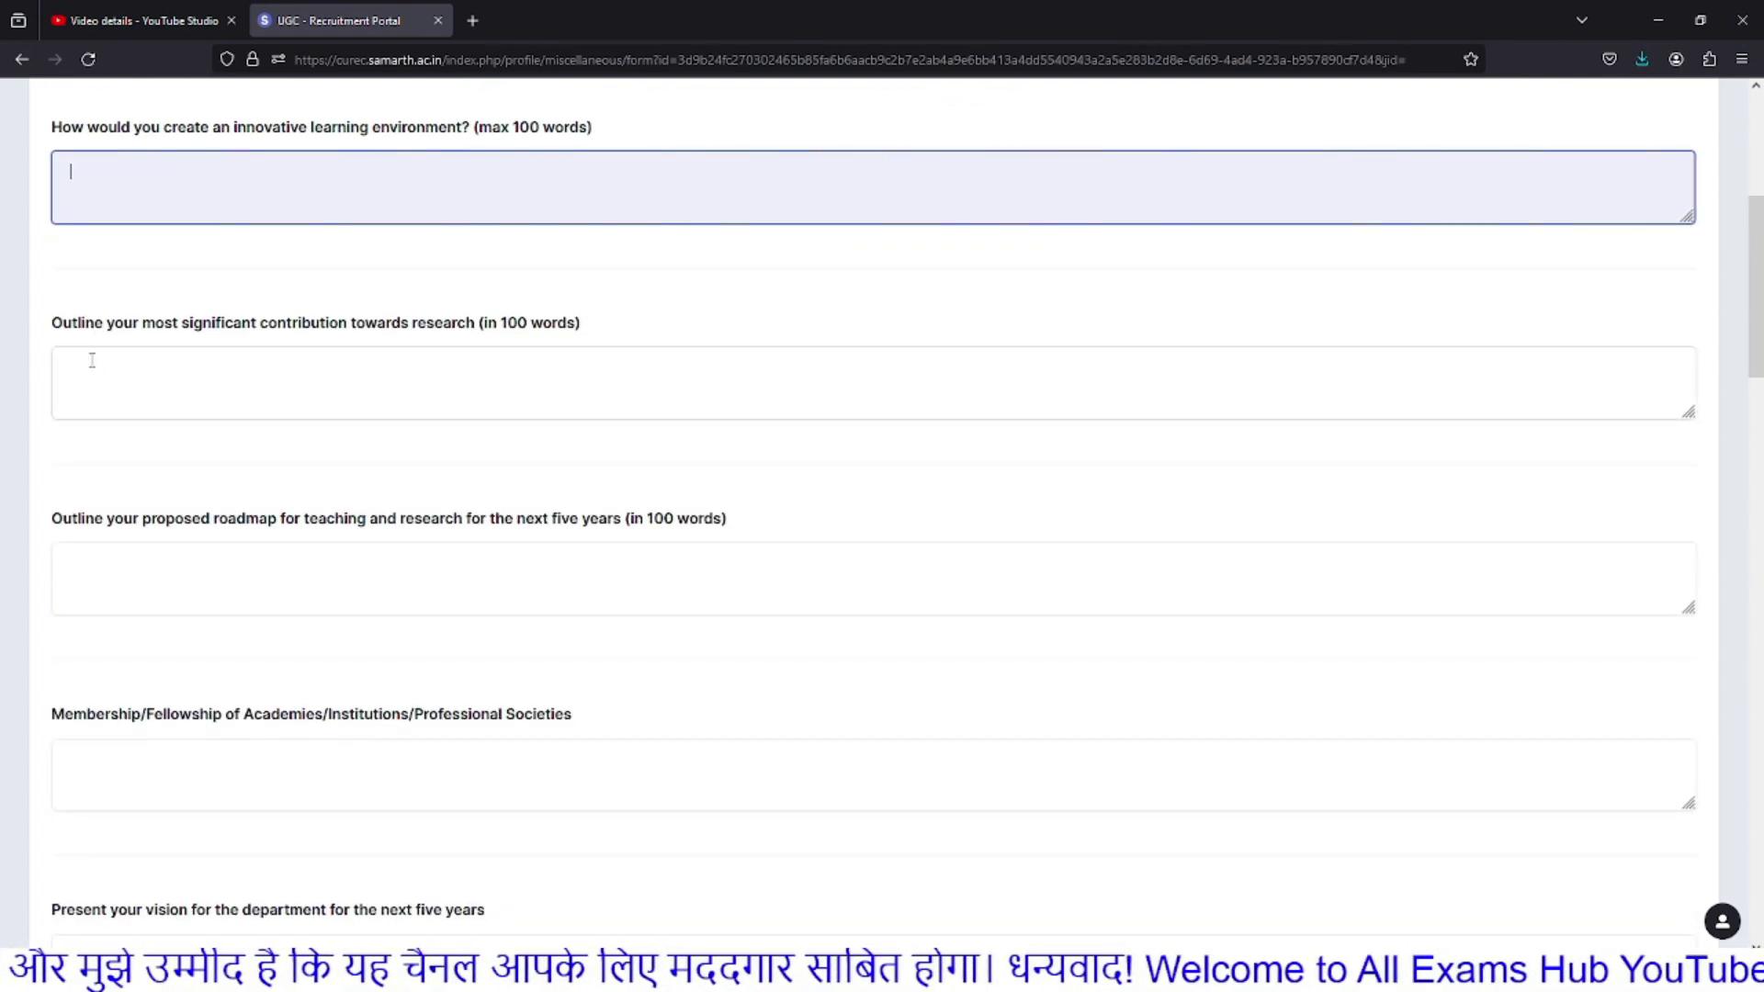
Step: Read the questions on the most significant research contribution and the five-year roadmap for teaching and research
left_click_drag(50, 323, 478, 327)
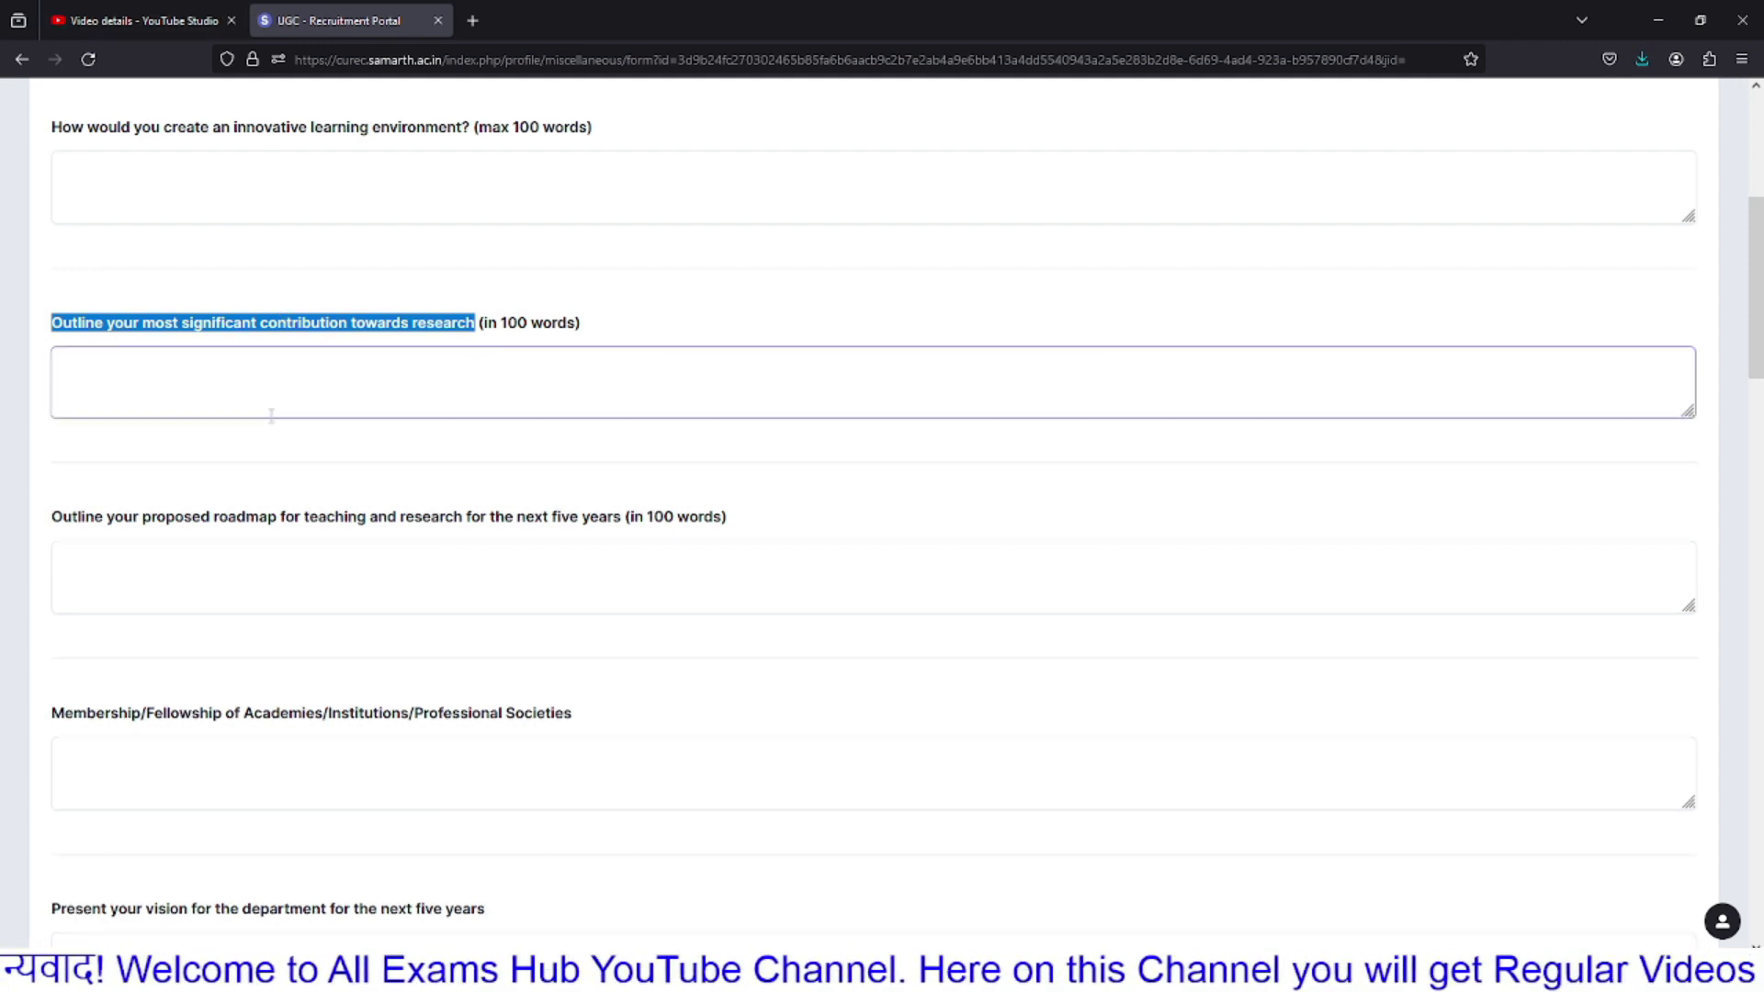
left_click_drag(228, 518, 637, 527)
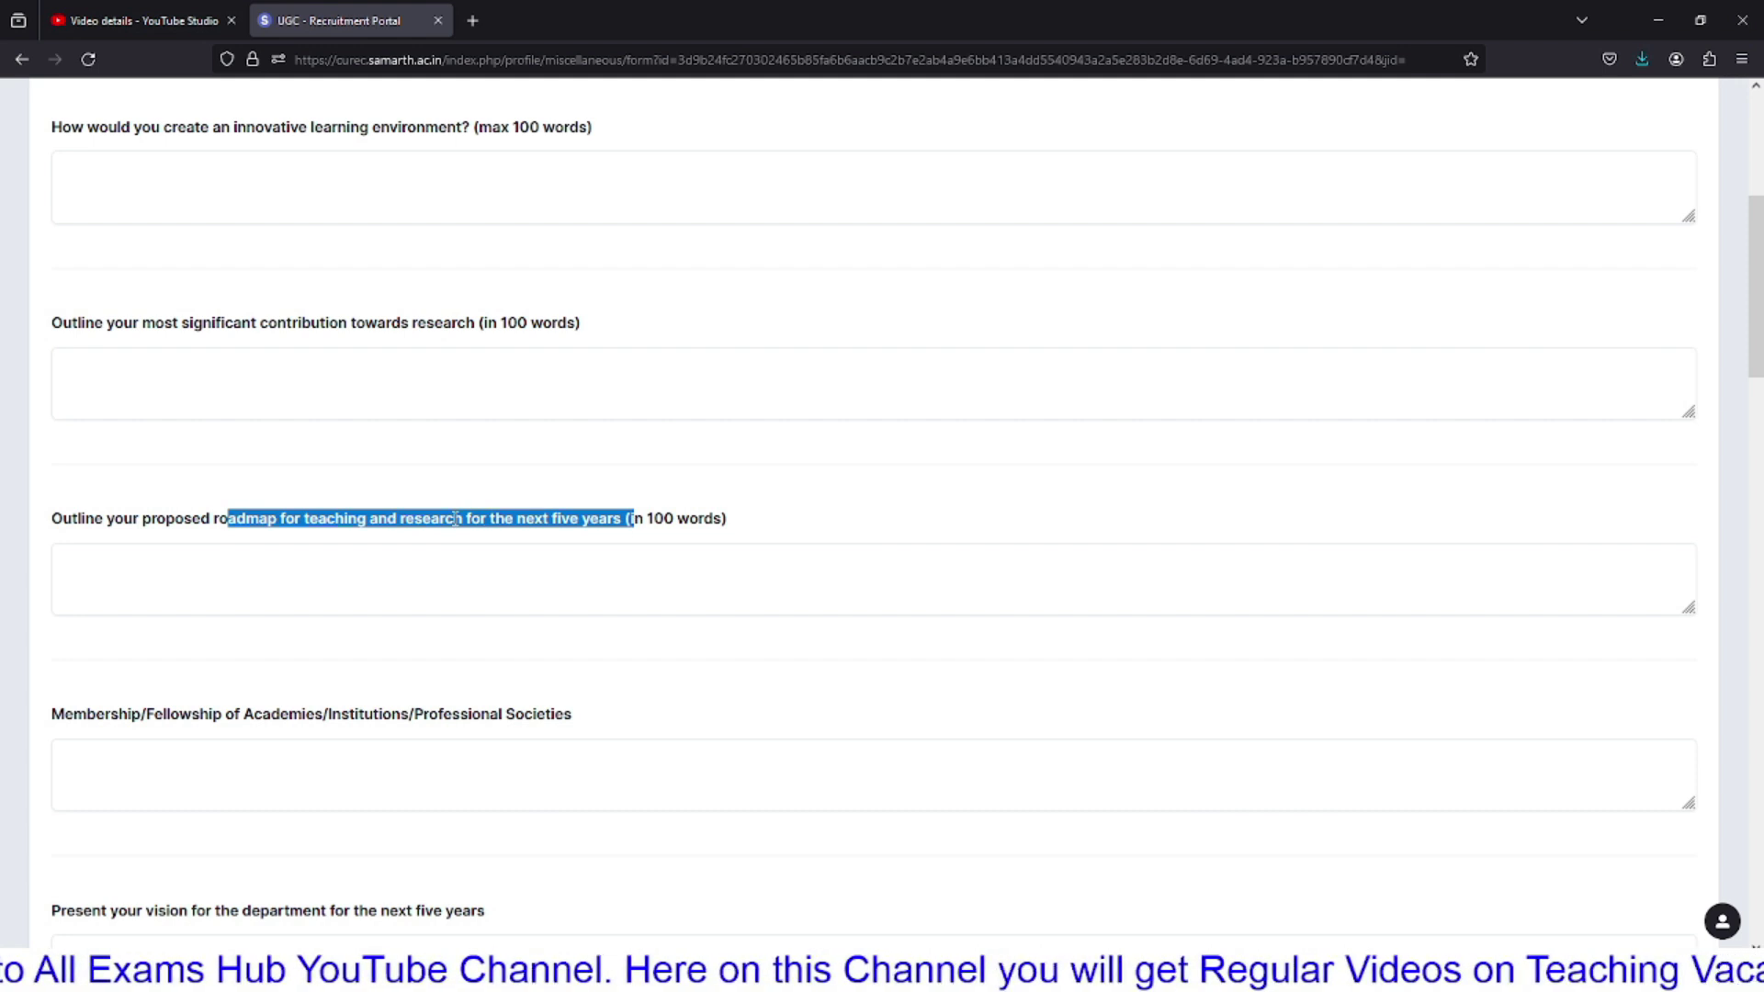
left_click(335, 521)
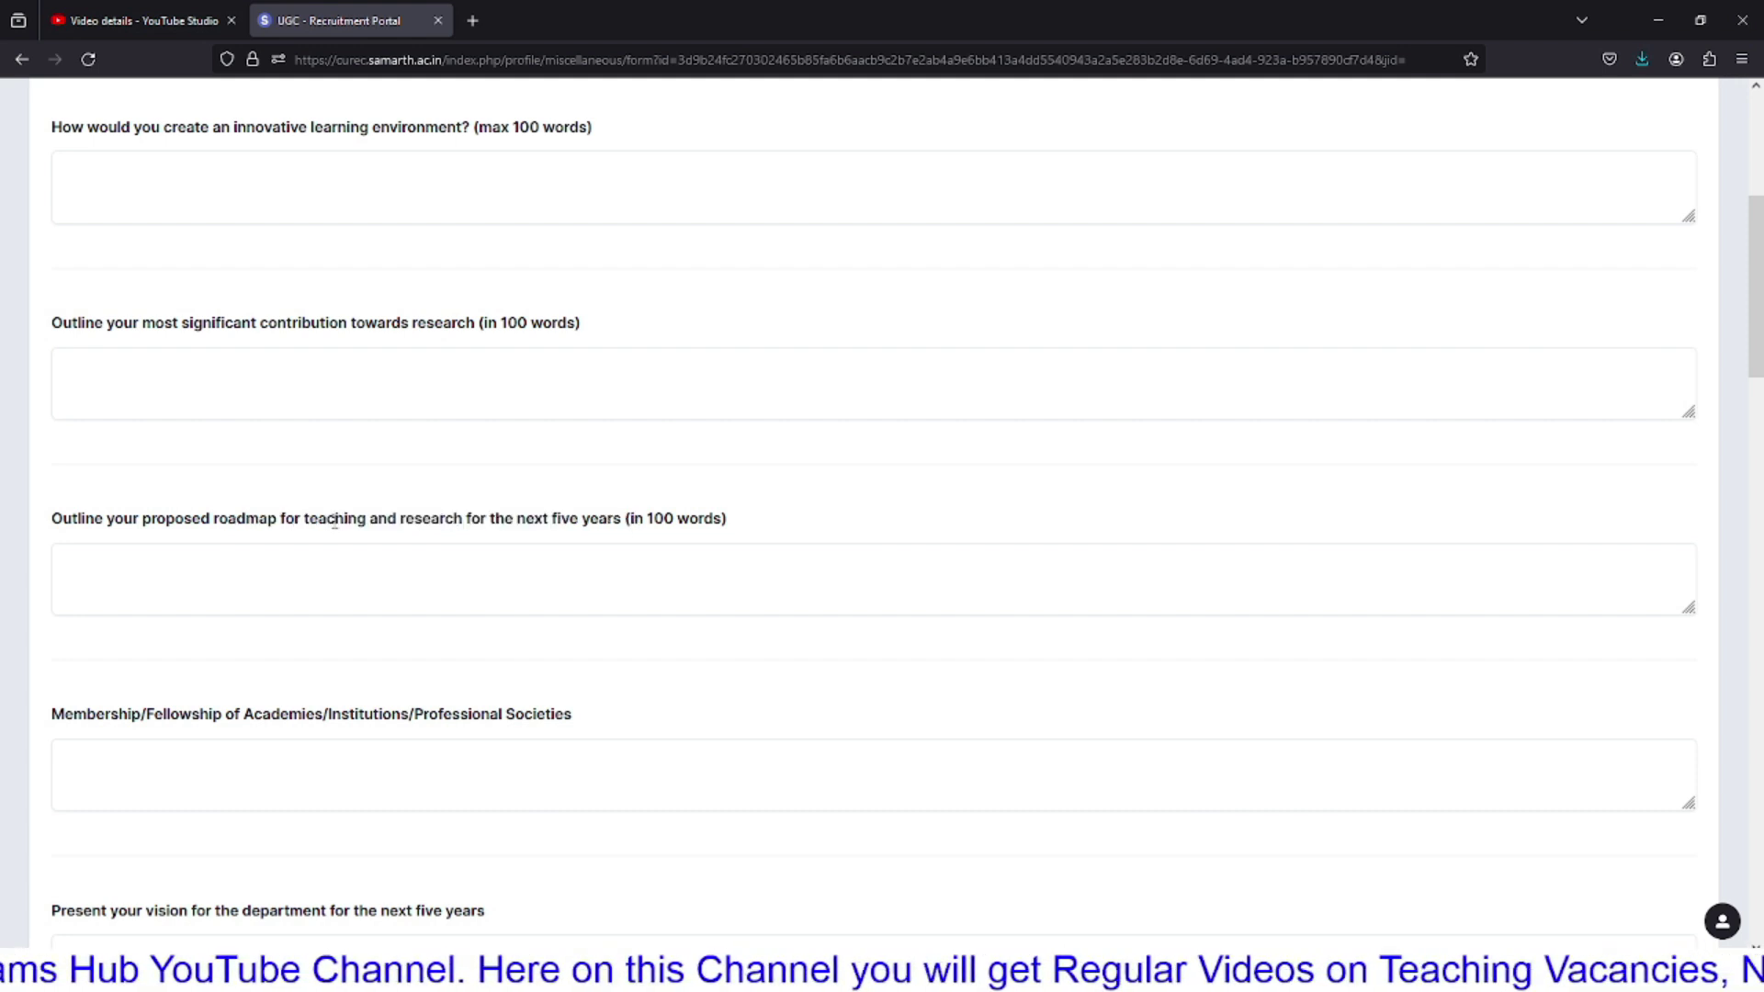
left_click_drag(157, 521, 477, 547)
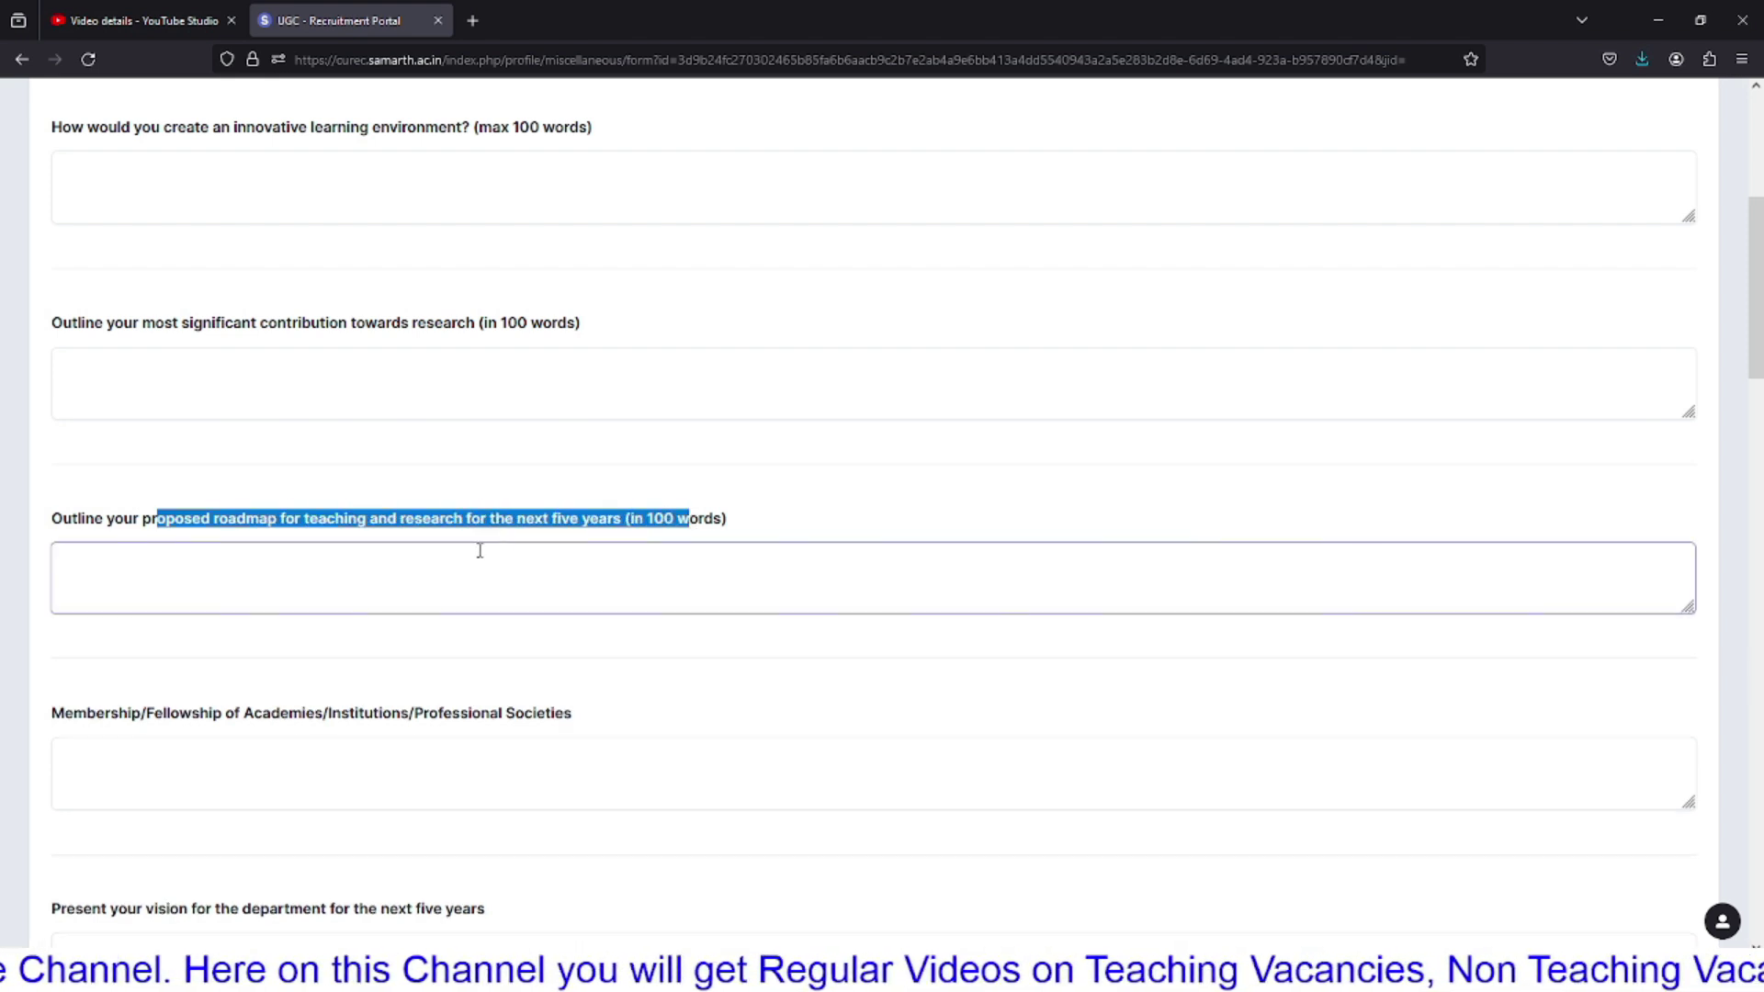
left_click(422, 569)
scroll(422, 570, "down", 1)
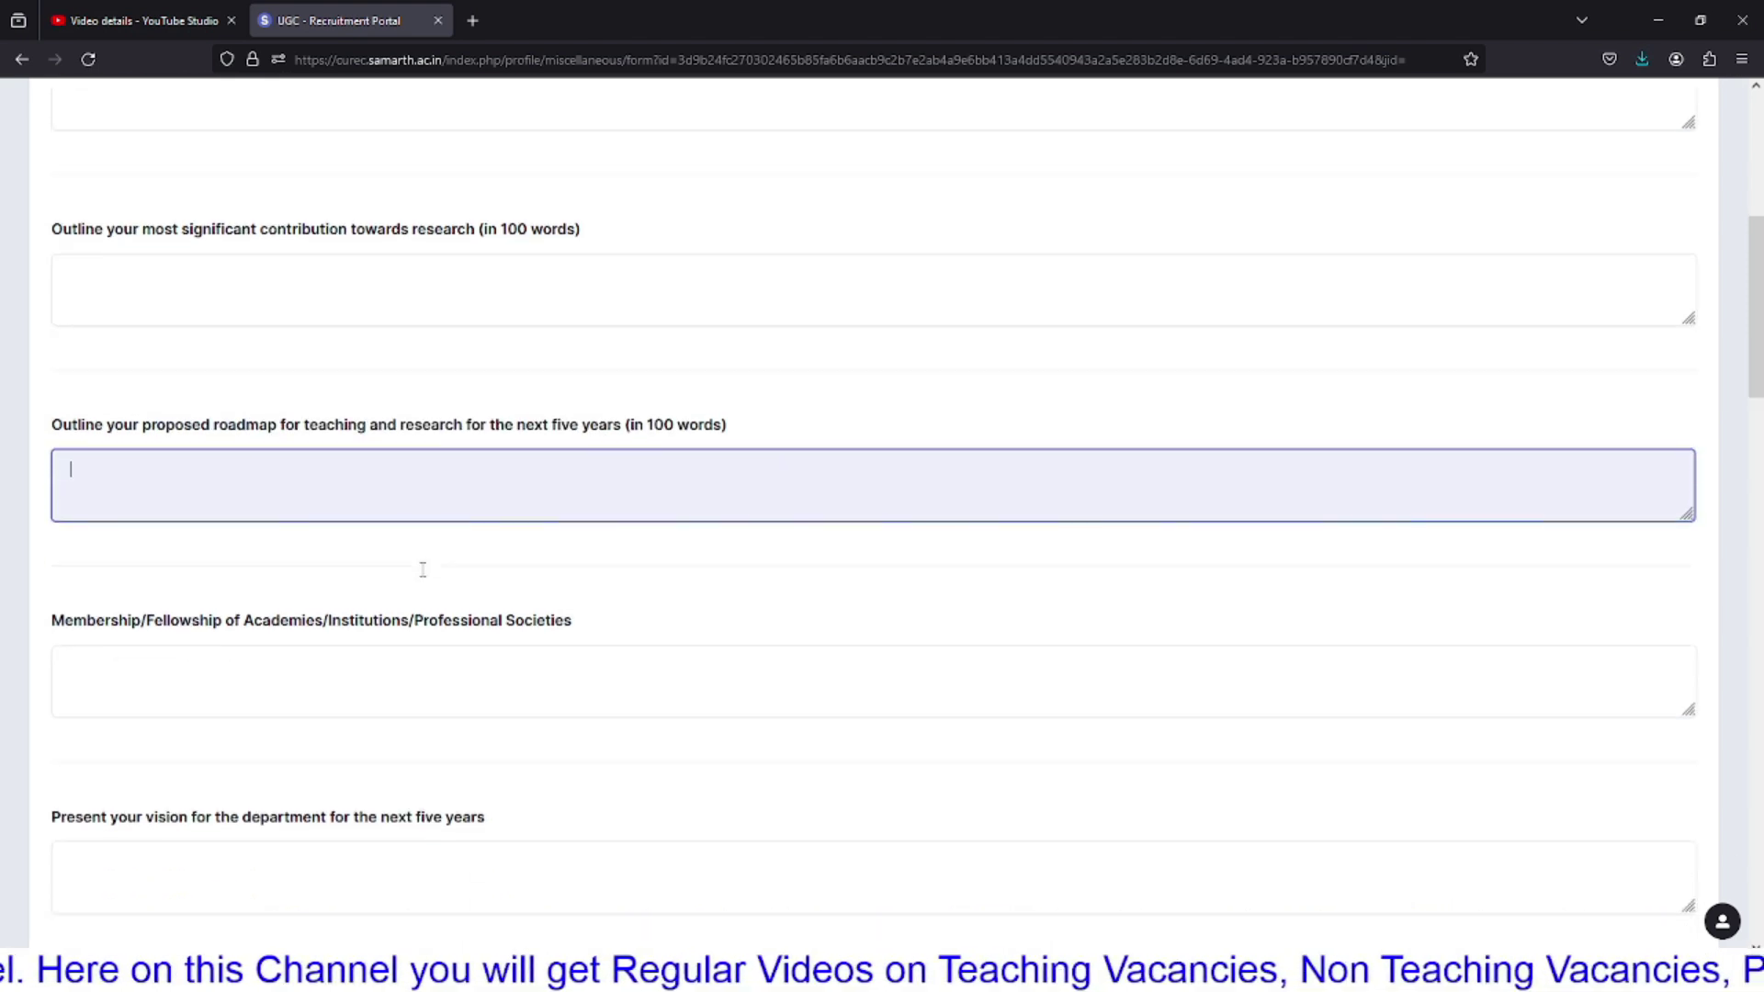
Step: Enter NA for Membership/Fellowship of Academies/Institutions/Professional Societies
left_click_drag(132, 621, 580, 620)
left_click(288, 643)
scroll(288, 643, "down", 2)
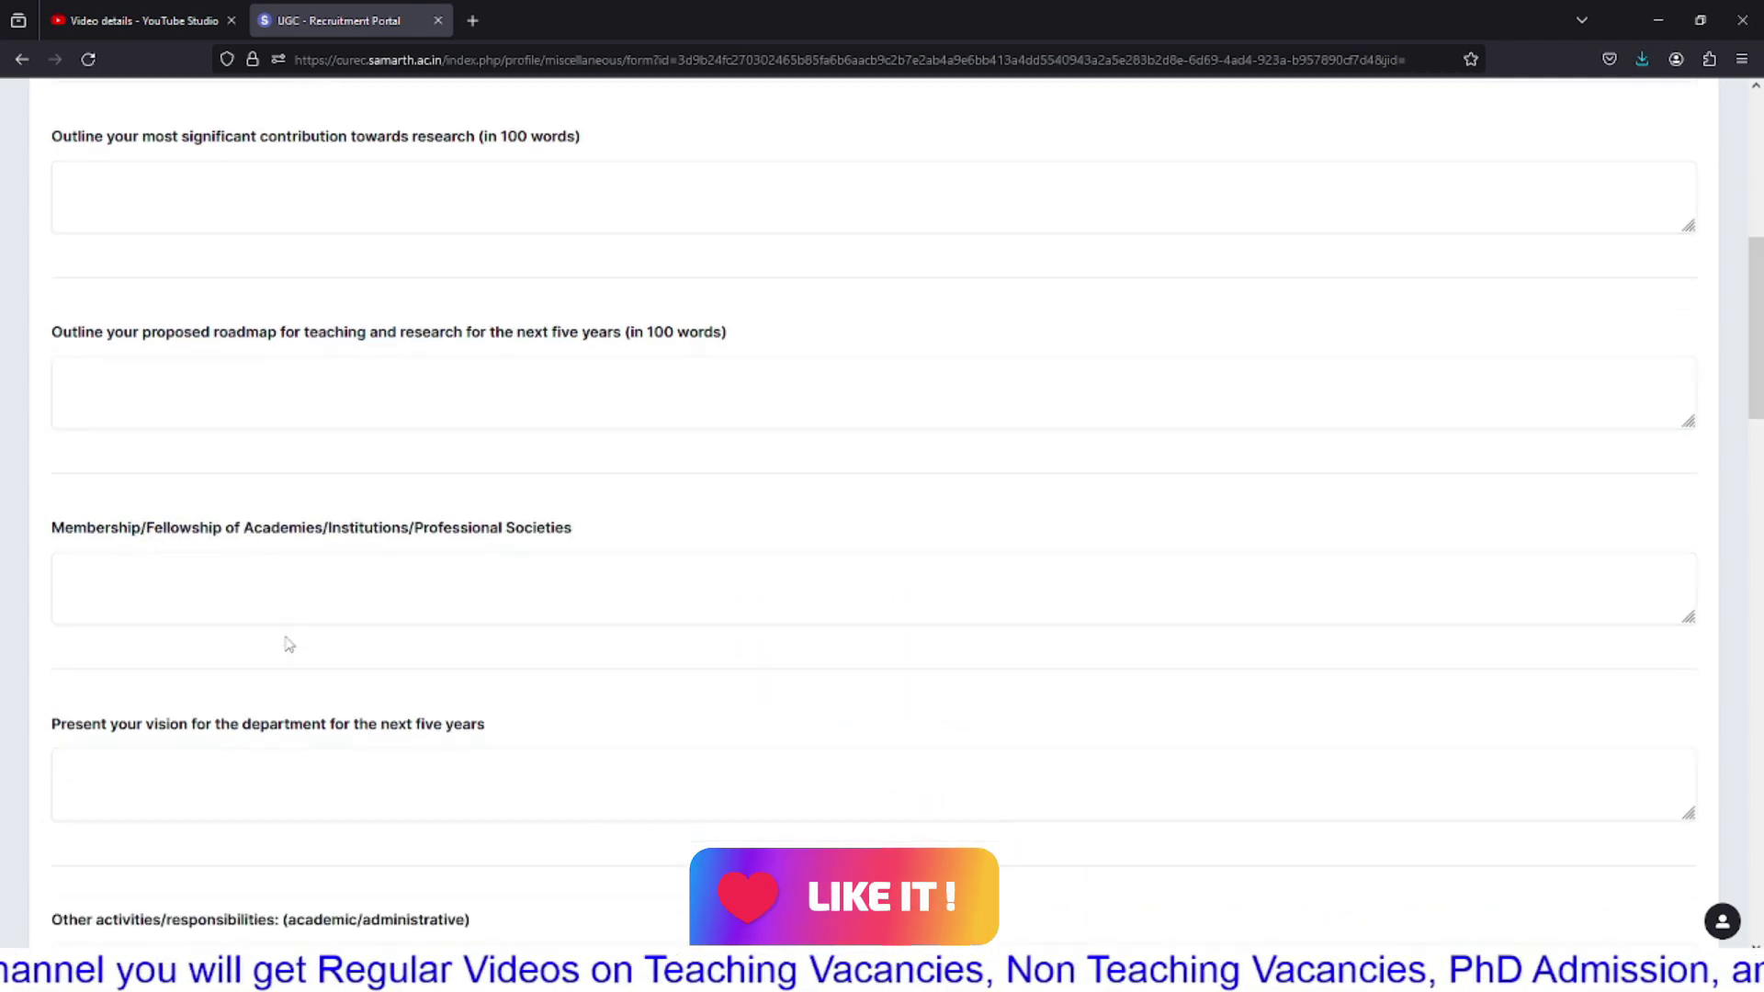
left_click(102, 479)
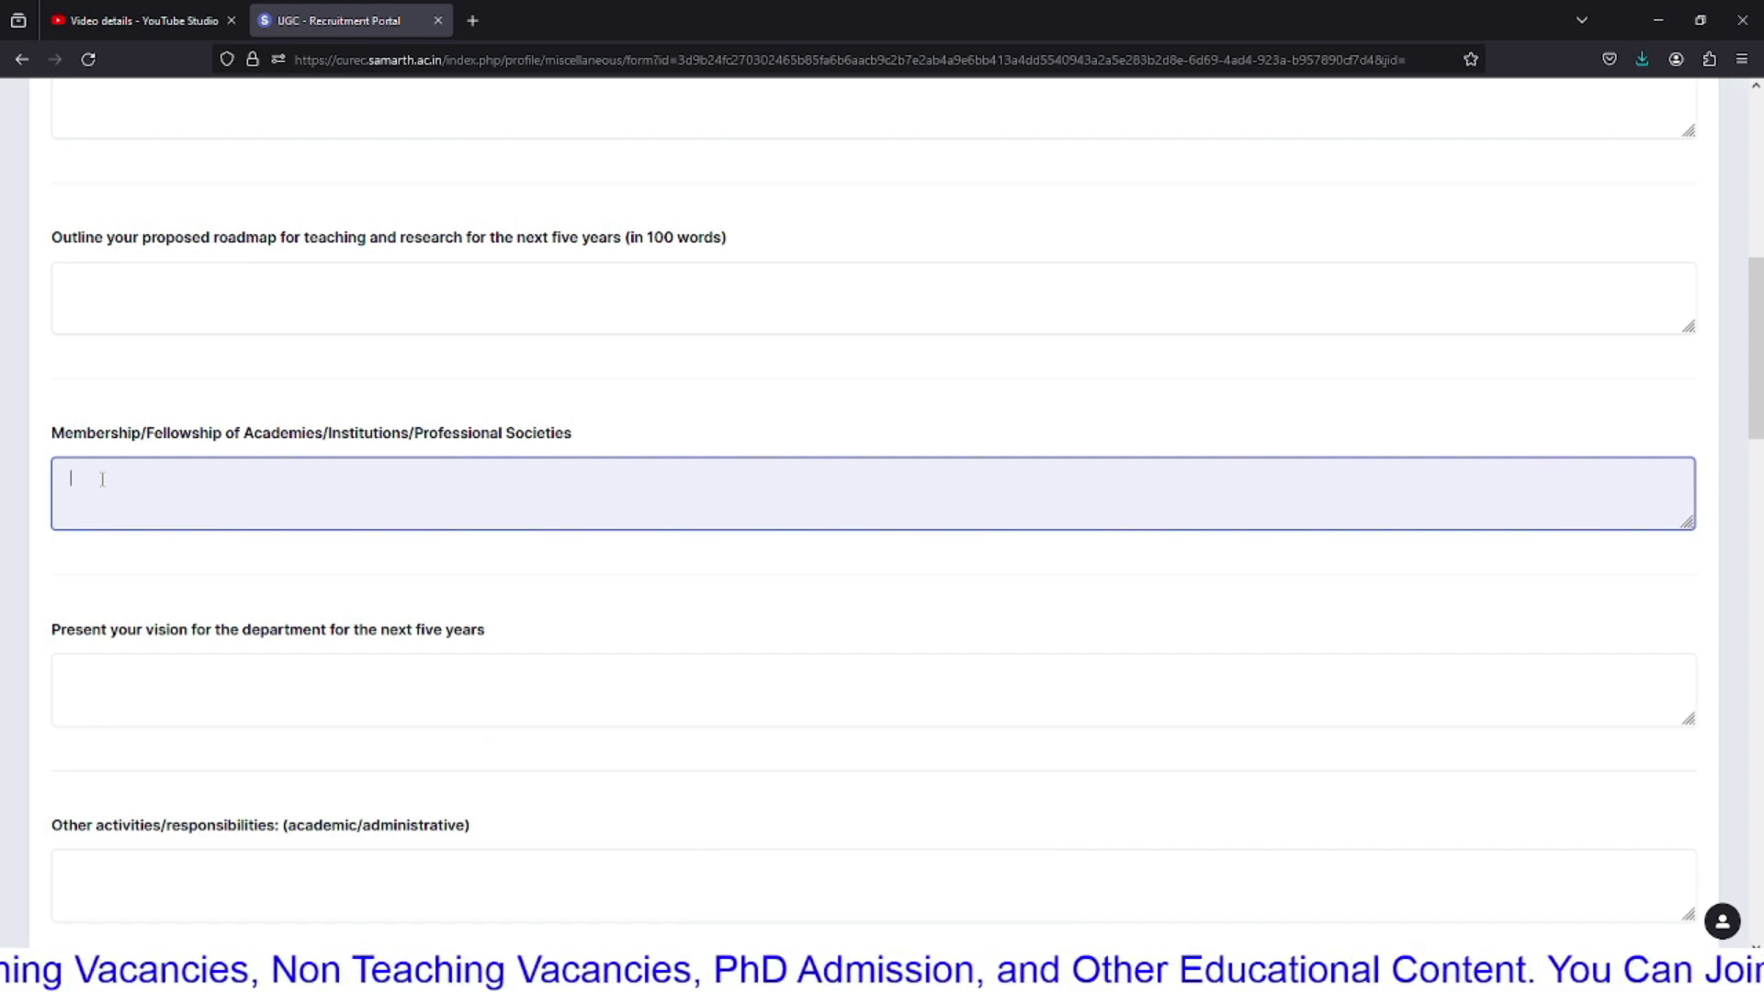
type("n")
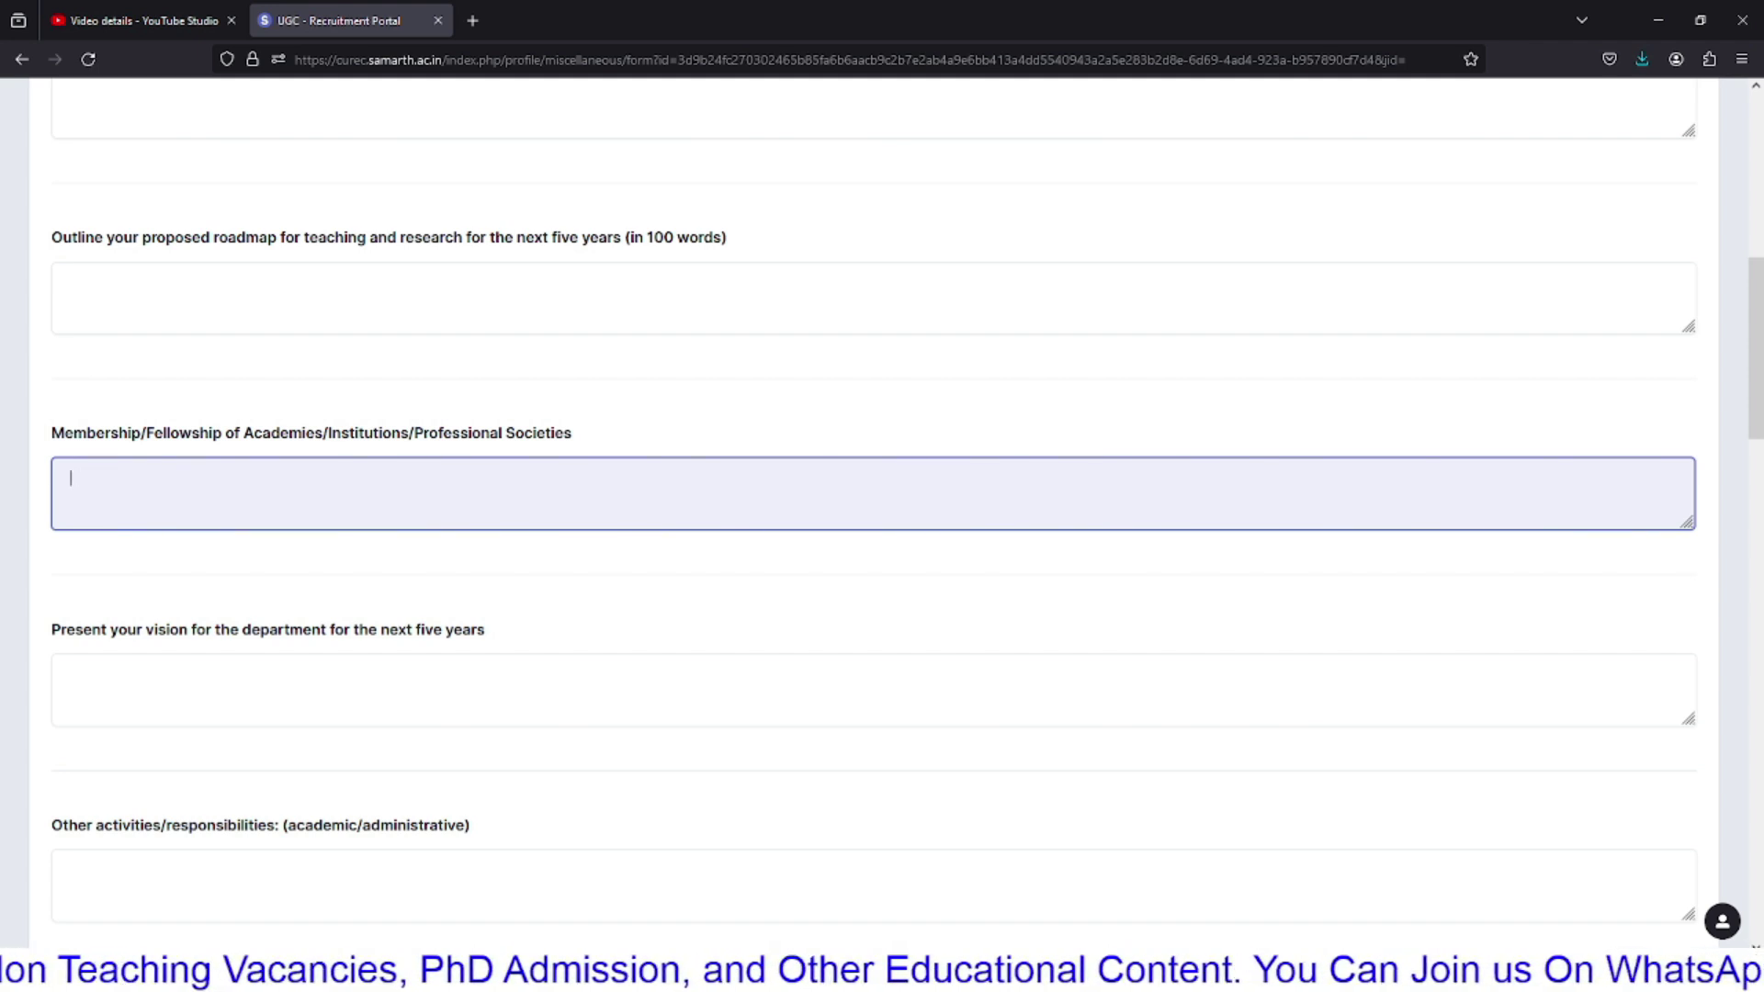
type("NA")
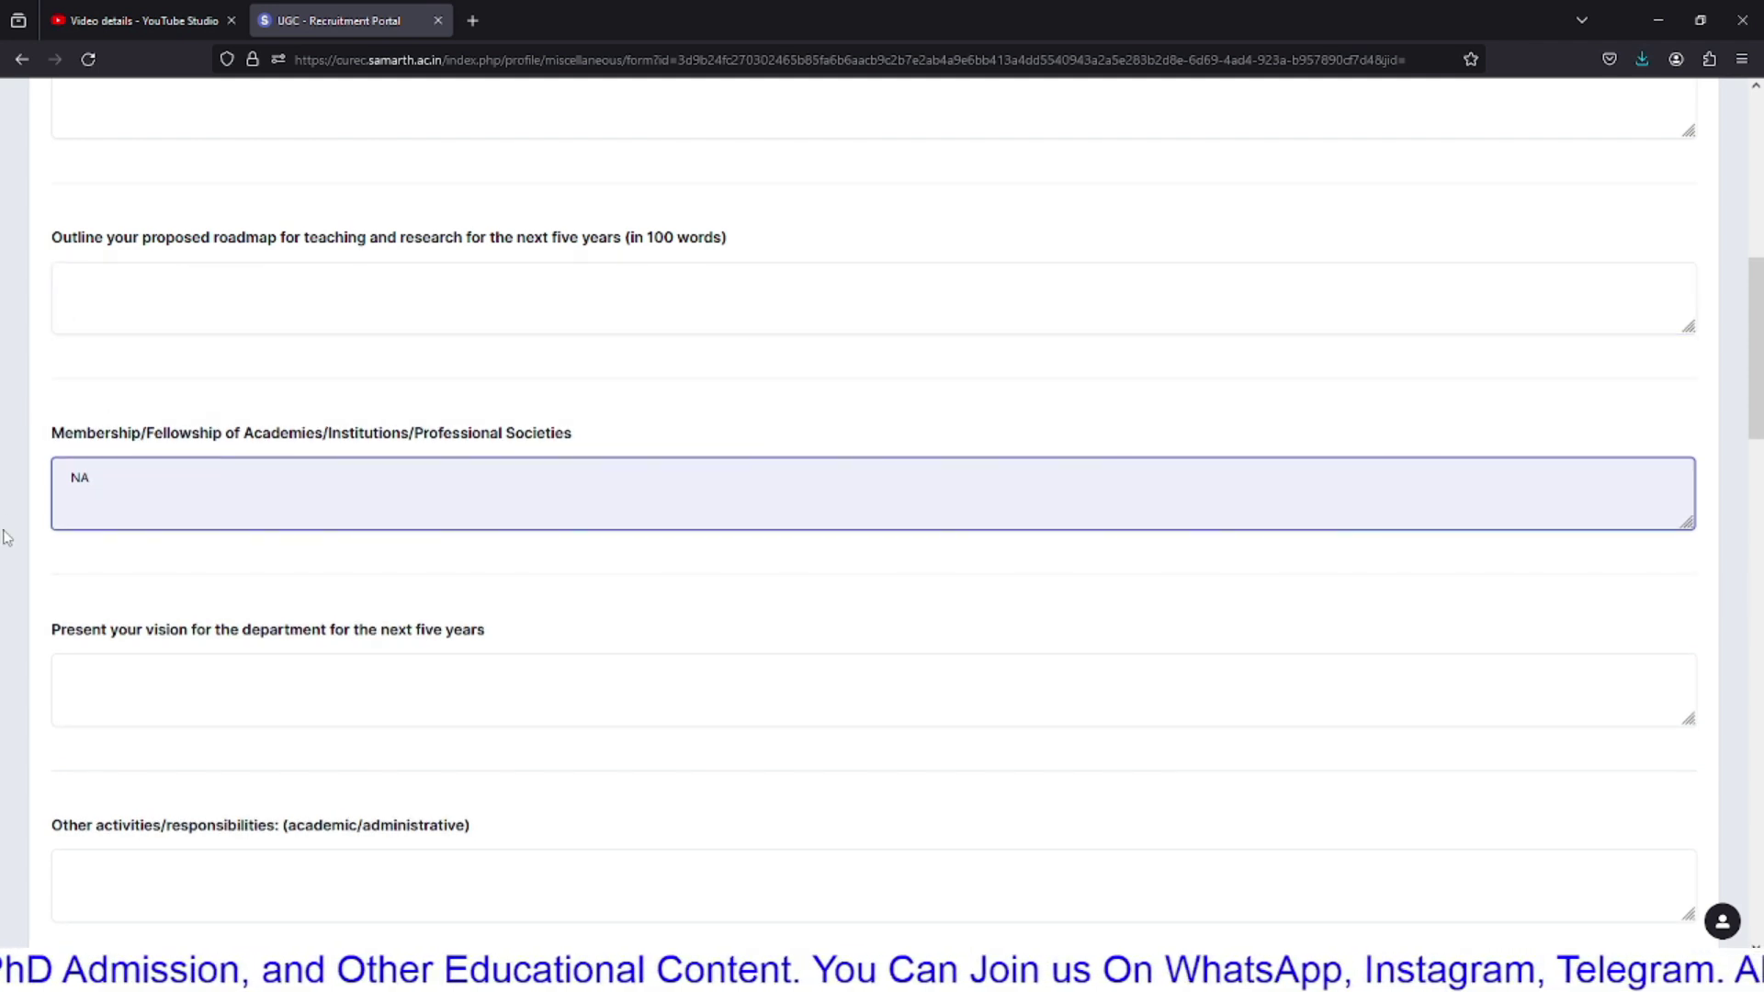
Step: Read the question on the department's five-year vision and look over the remaining questions down to the Disclosure section
scroll(134, 481, "down", 2)
left_click_drag(60, 438, 494, 456)
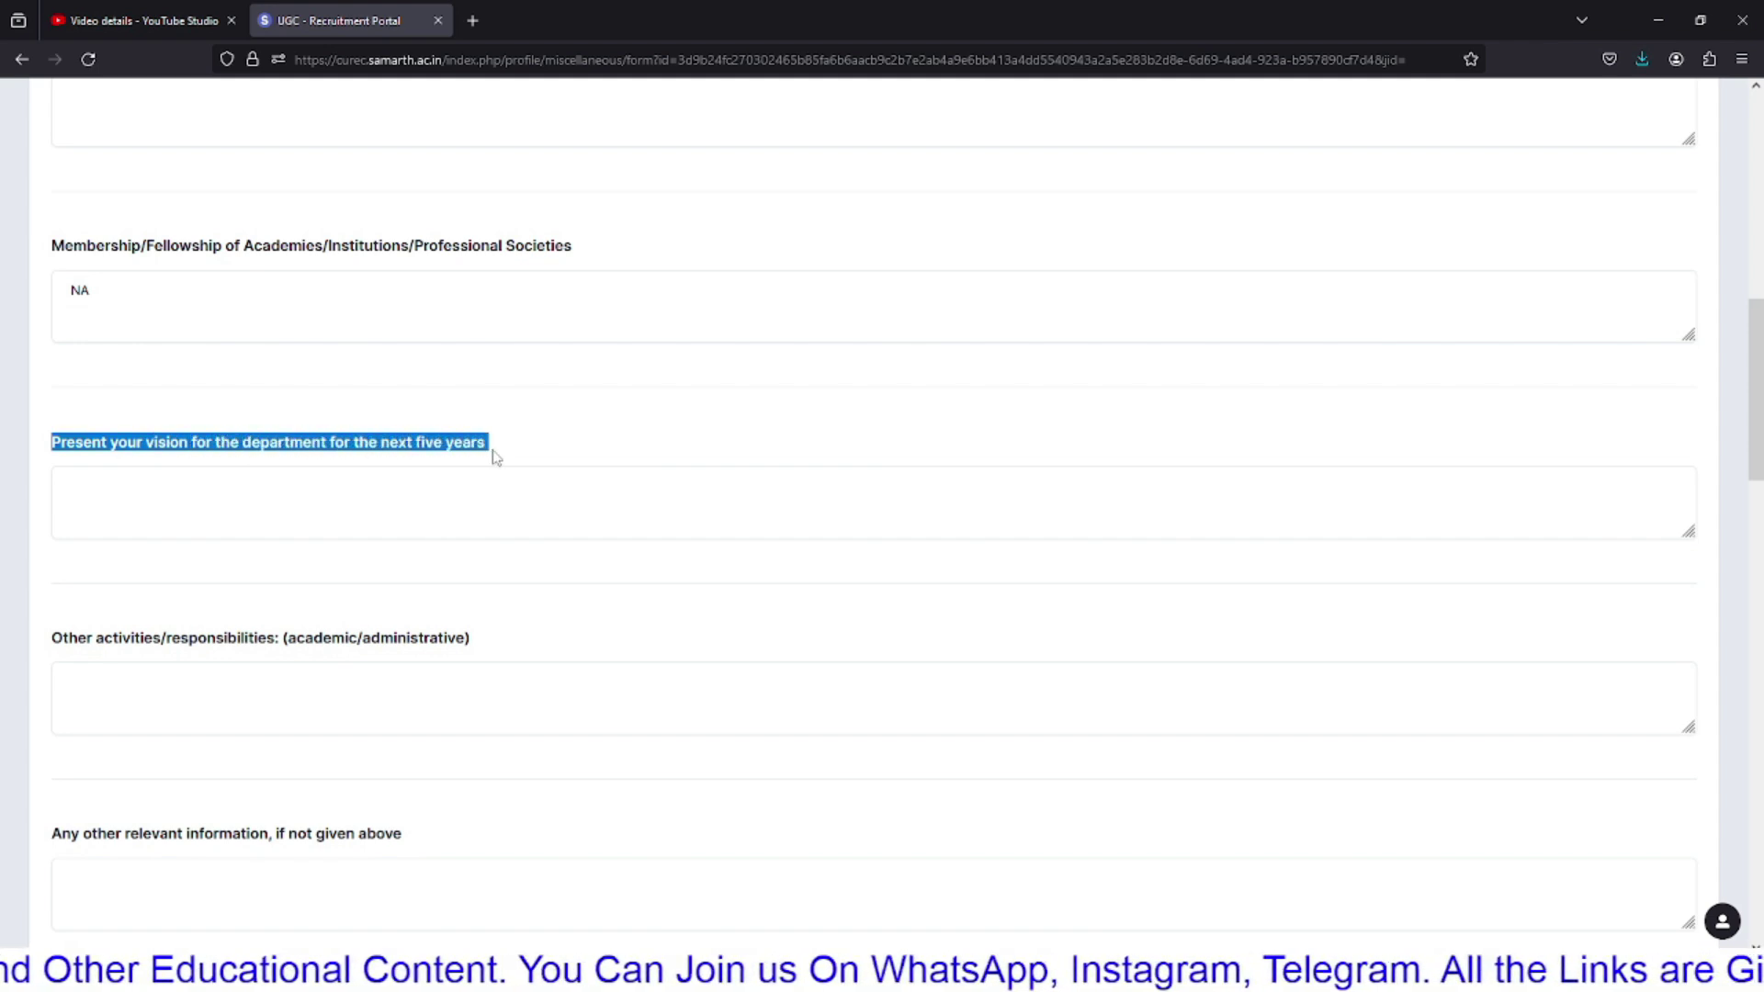
left_click(57, 444)
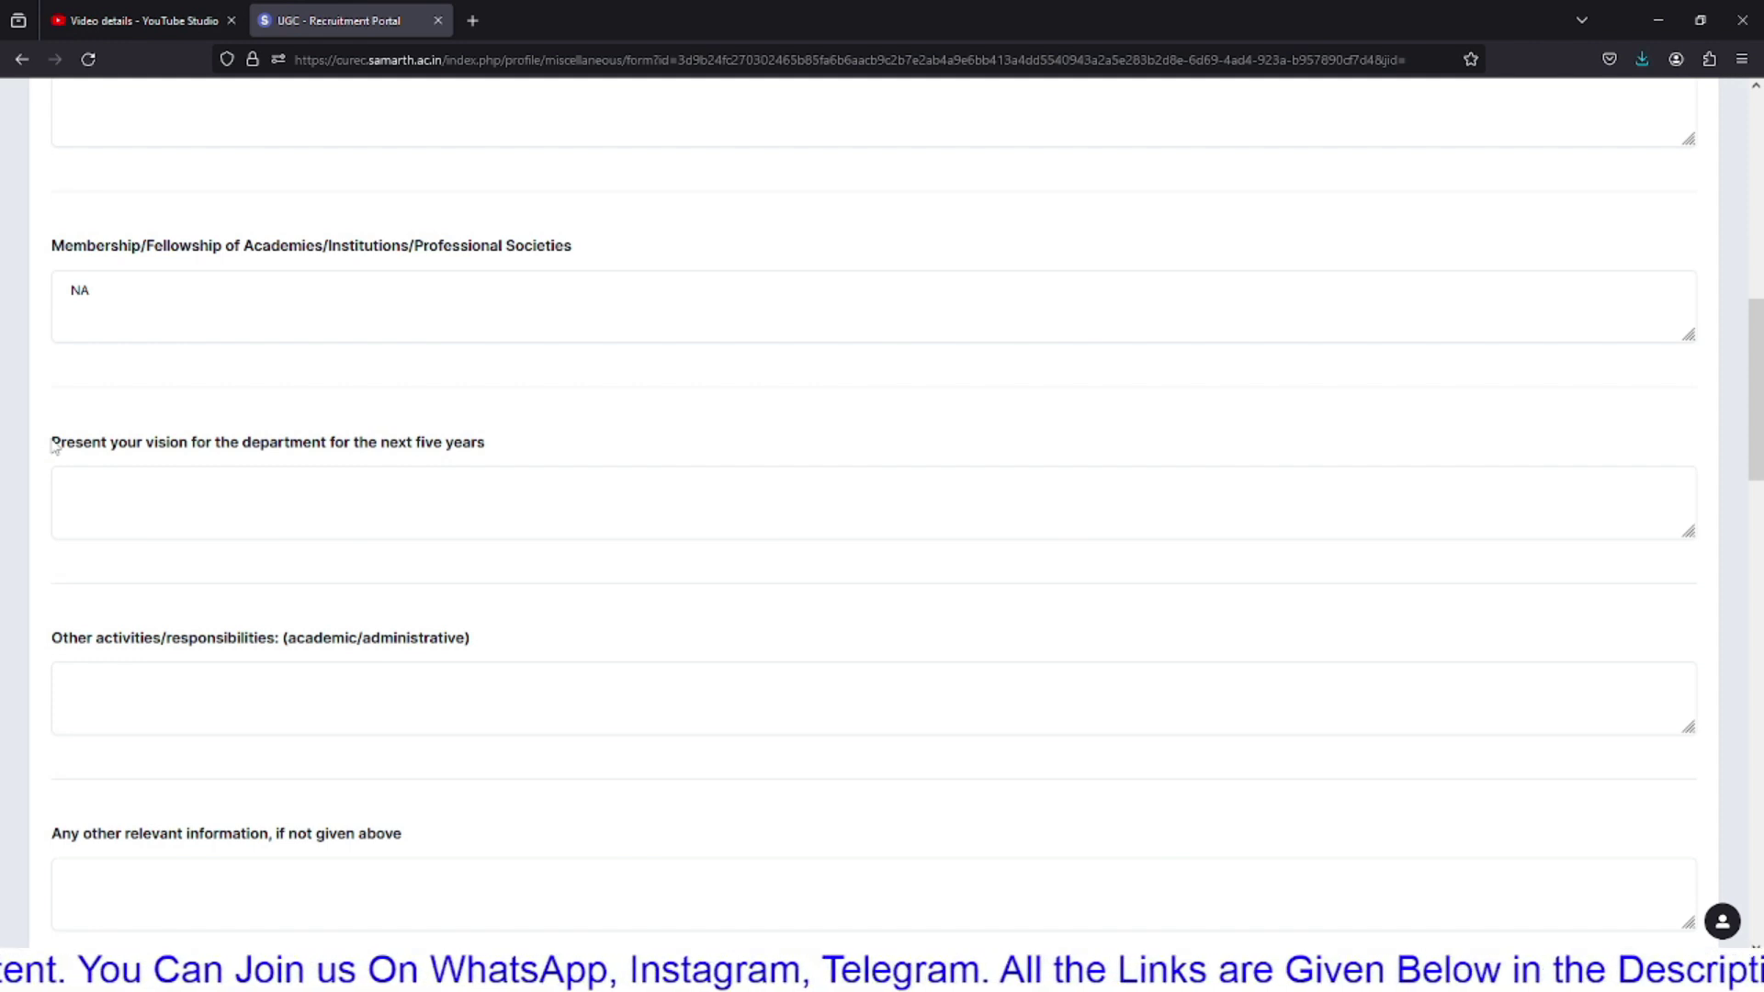
left_click_drag(53, 443, 492, 447)
left_click(418, 501)
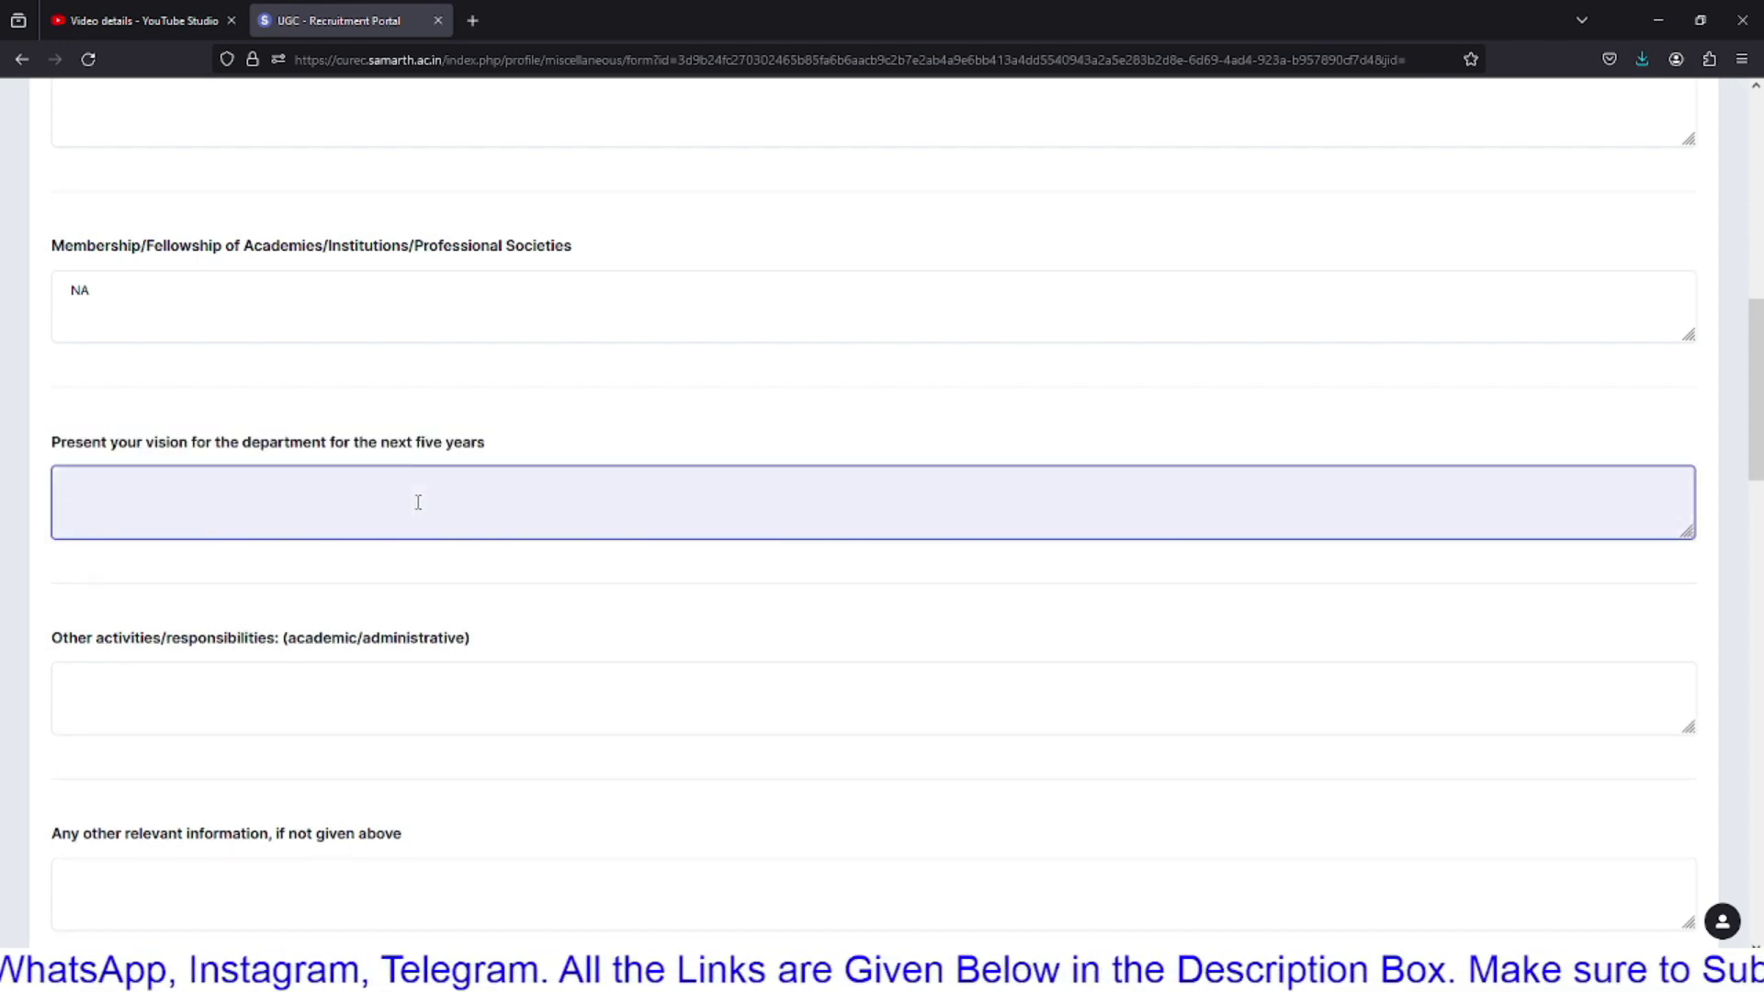
scroll(418, 502, "down", 1)
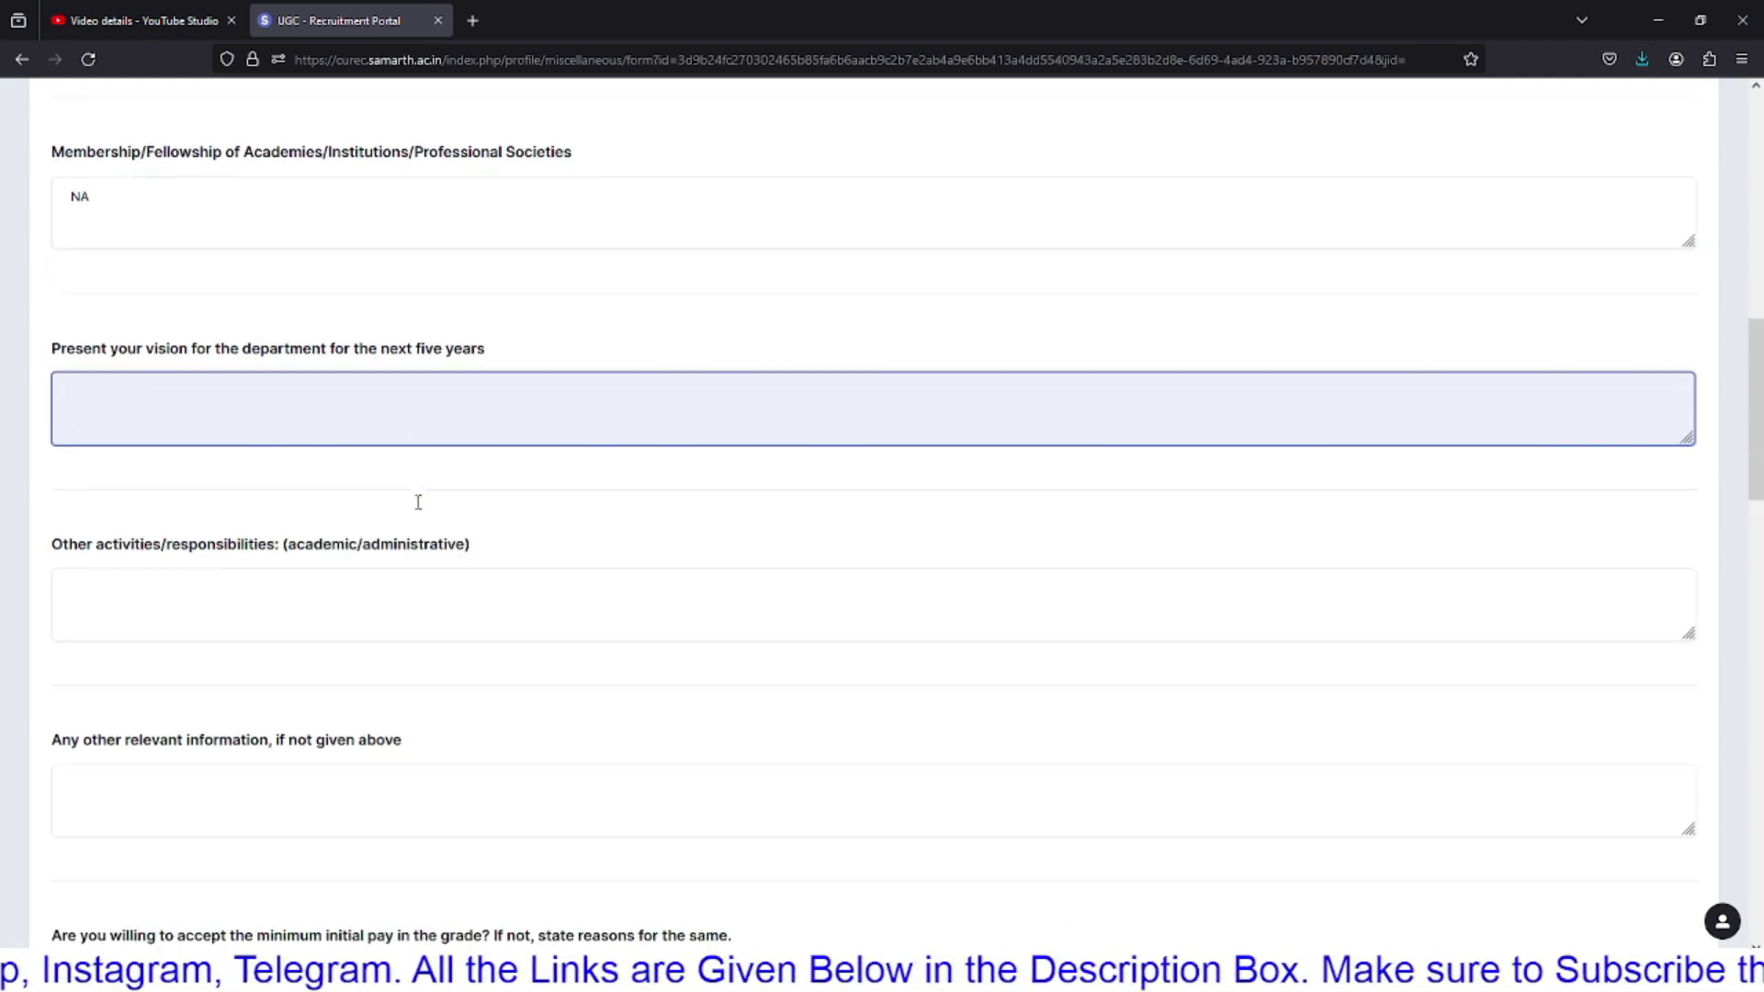
scroll(414, 508, "down", 5)
scroll(414, 510, "down", 3)
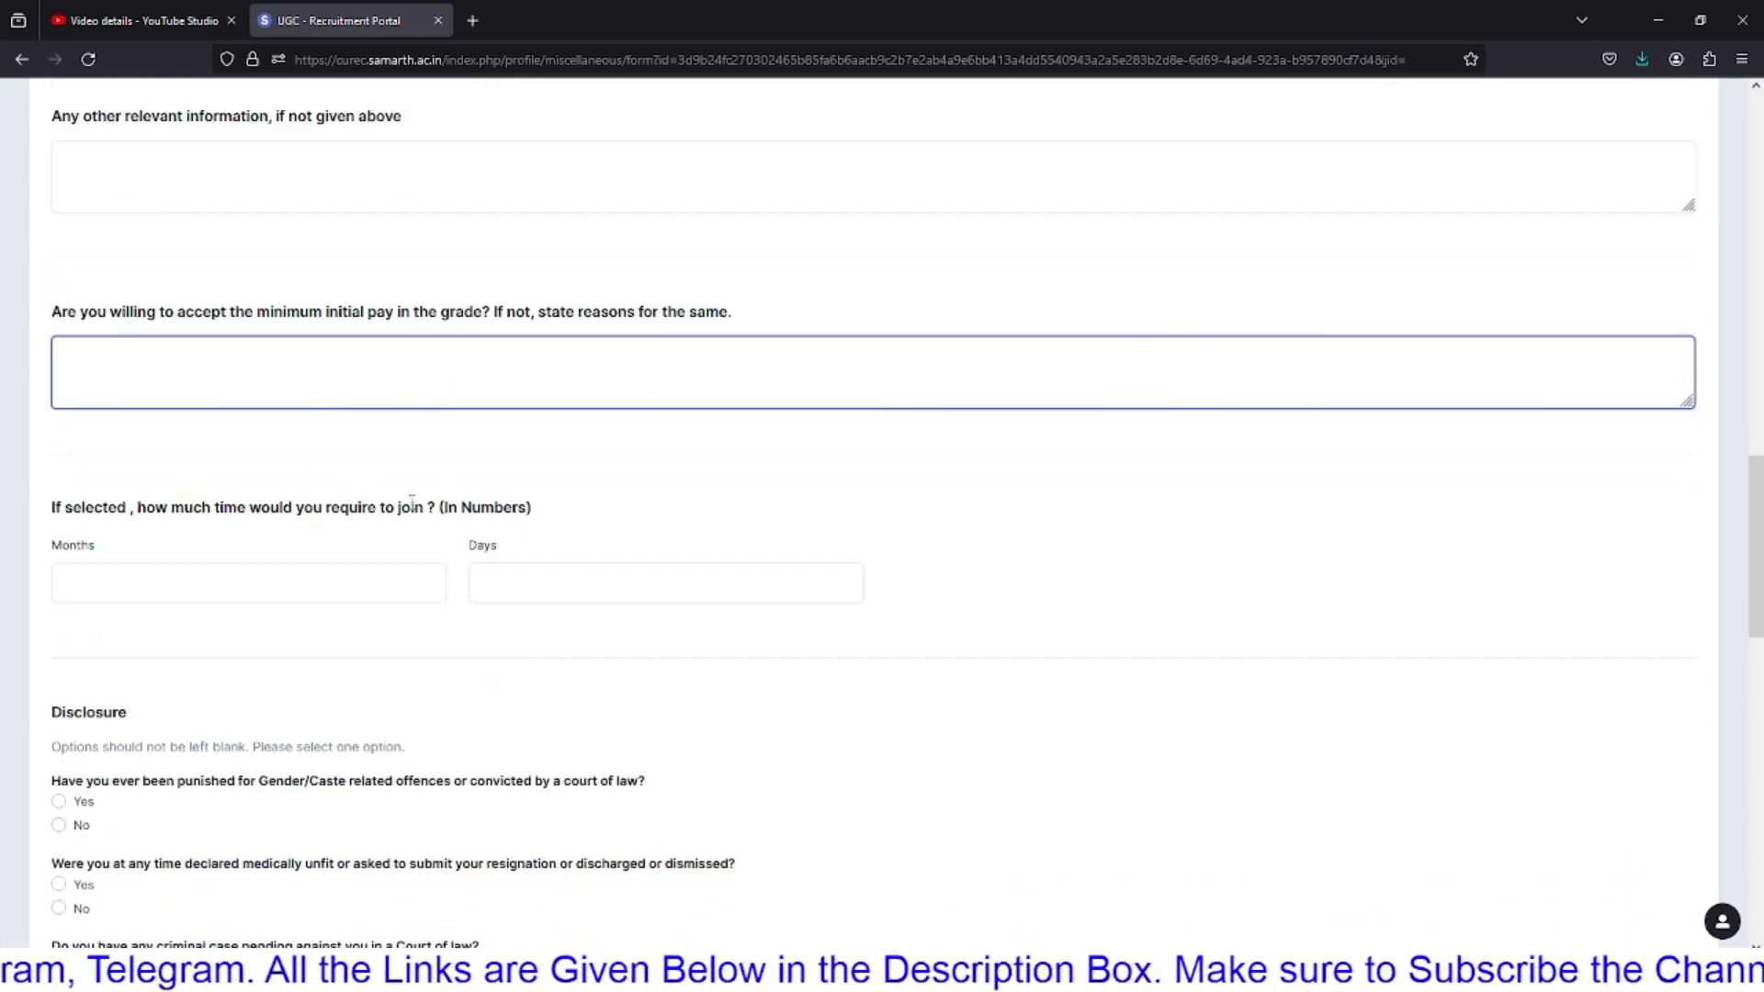
scroll(414, 510, "up", 4)
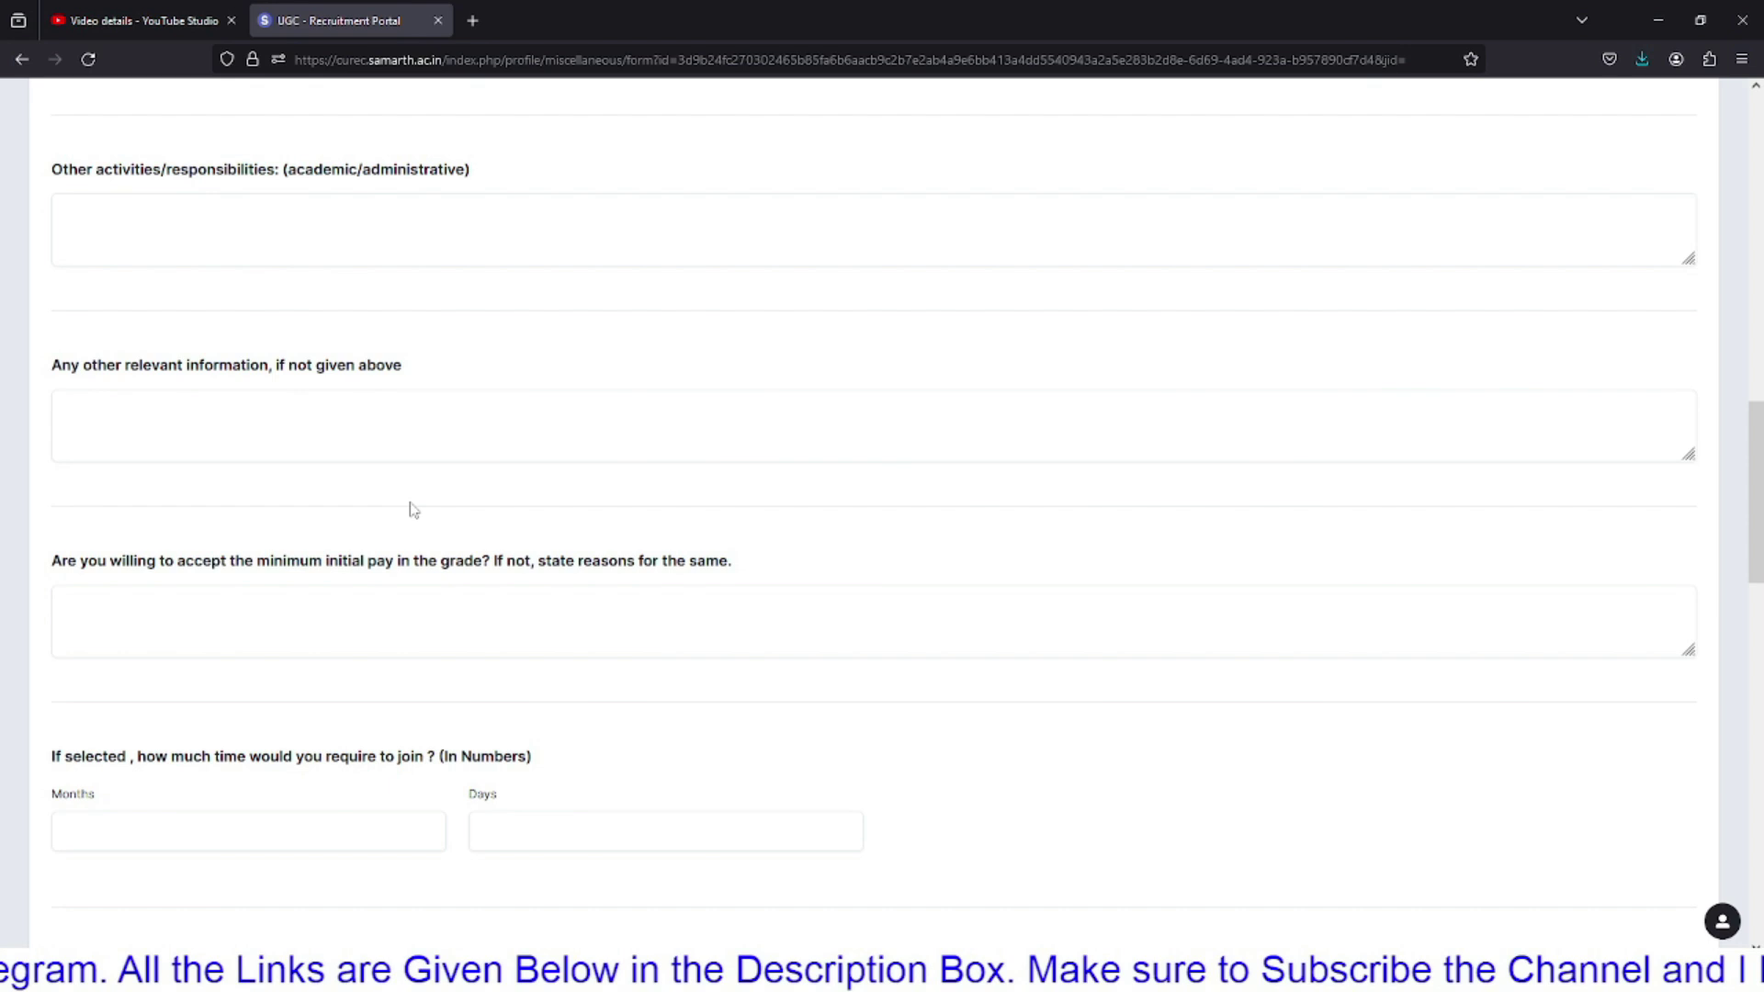
Step: Read the questions on other activities, other relevant information, minimum initial pay and the time required to join
scroll(413, 511, "up", 2)
left_click(248, 420)
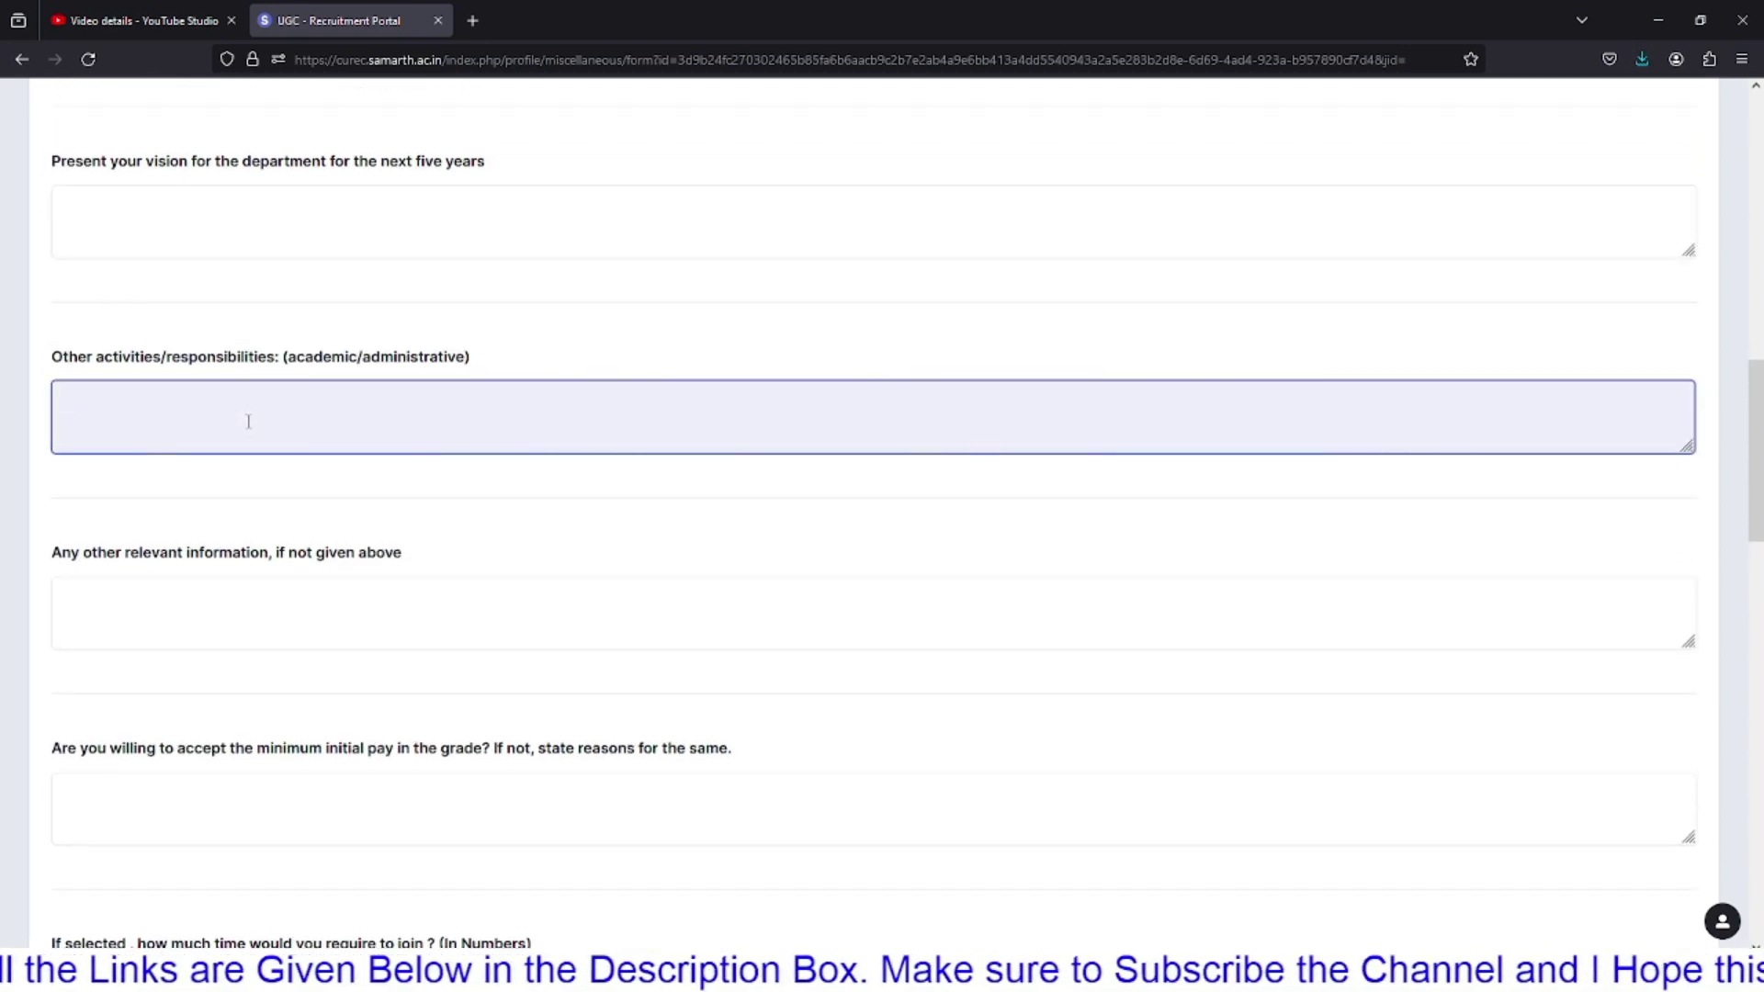
scroll(248, 421, "down", 2)
scroll(248, 421, "down", 2)
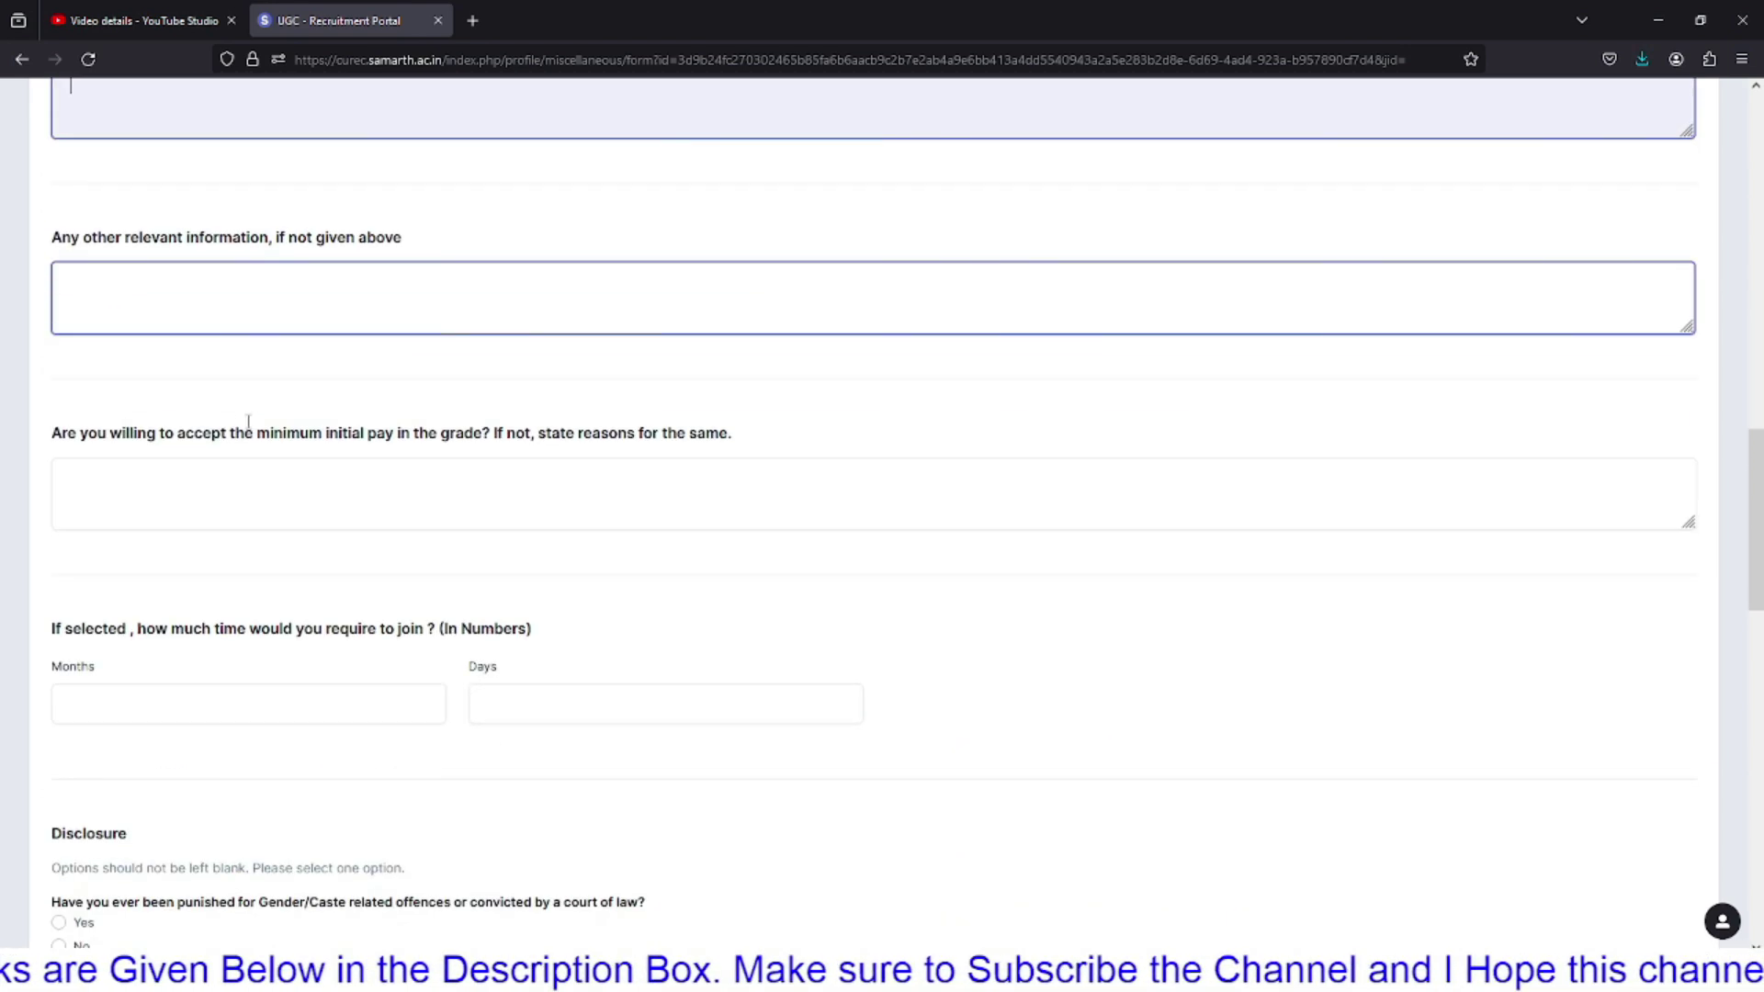
scroll(57, 436, "down", 1)
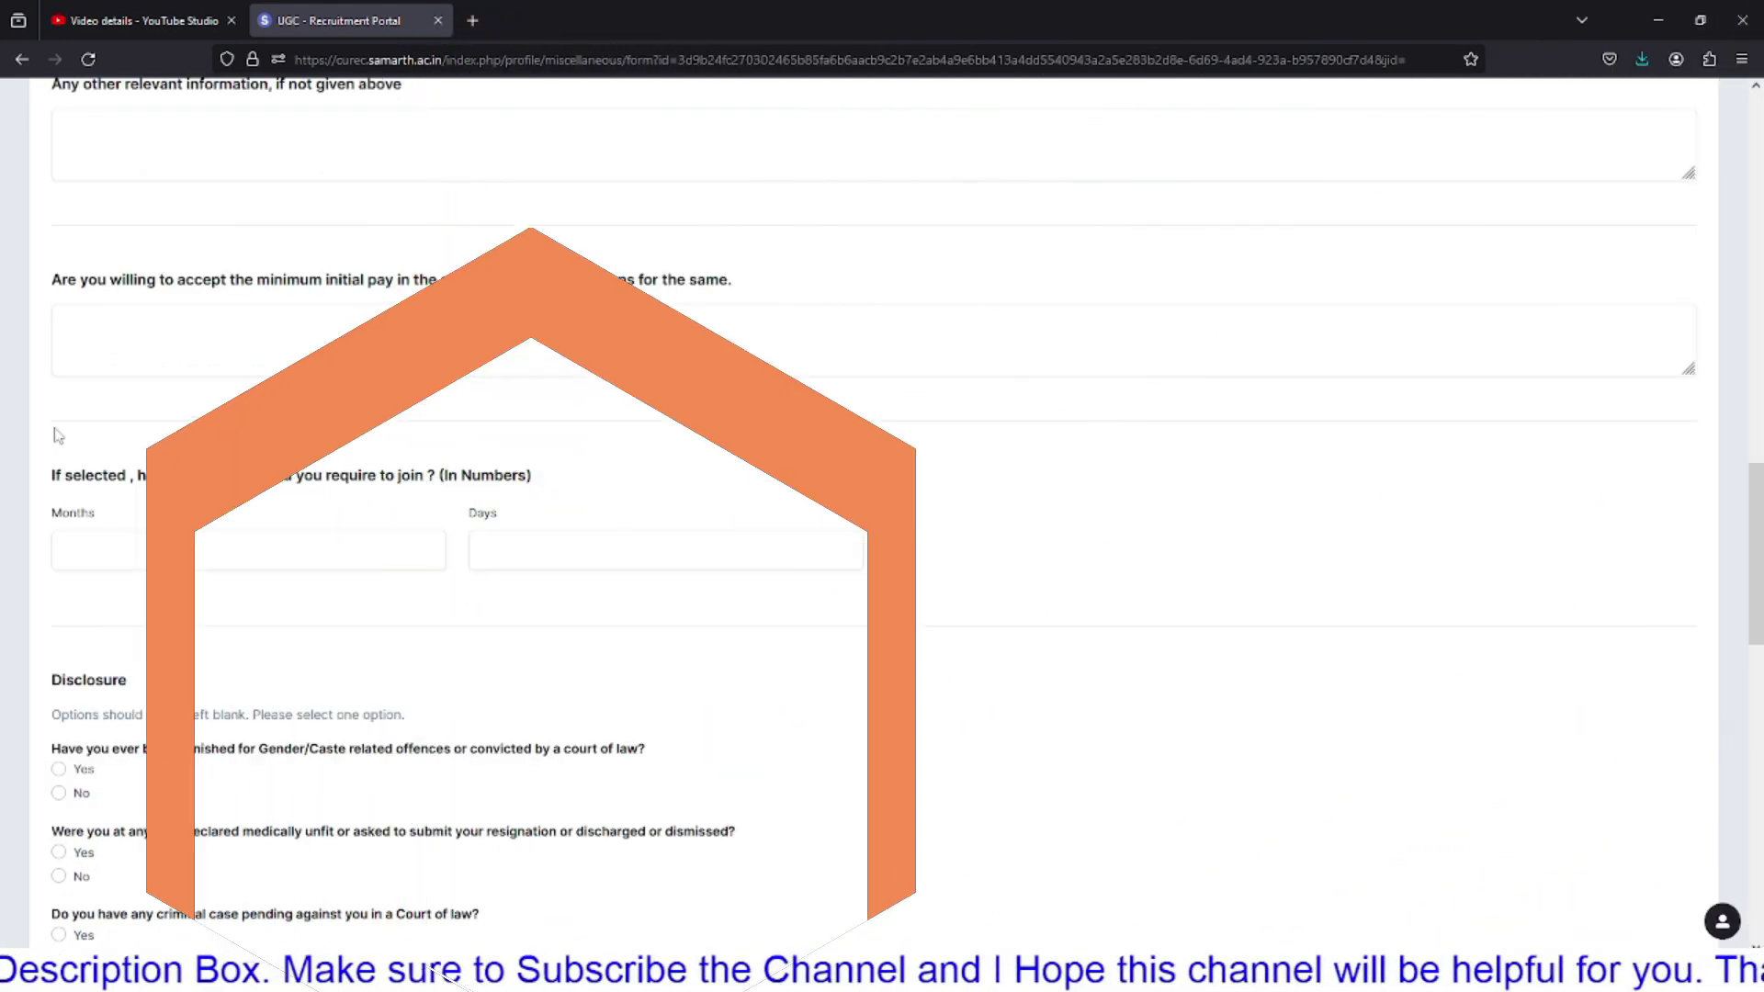
scroll(58, 436, "down", 1)
left_click_drag(150, 380, 478, 381)
left_click(532, 381)
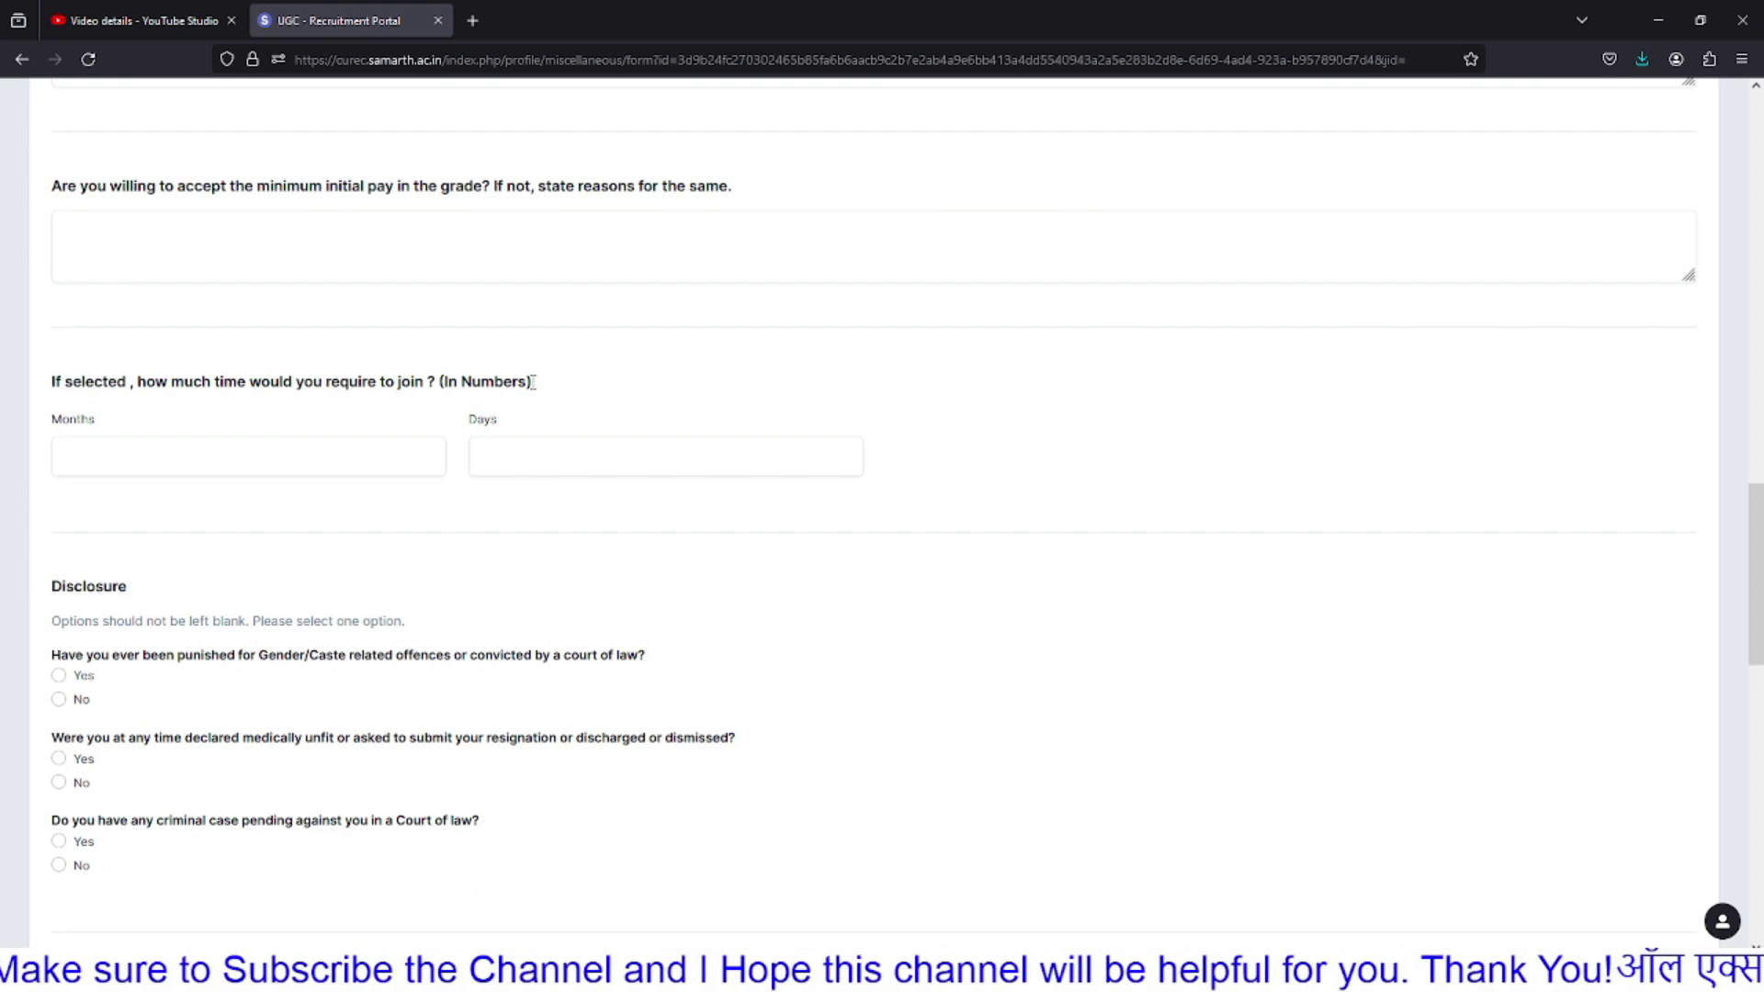
Step: Set the time required to join if selected to 1 month and 15 days
left_click(141, 458)
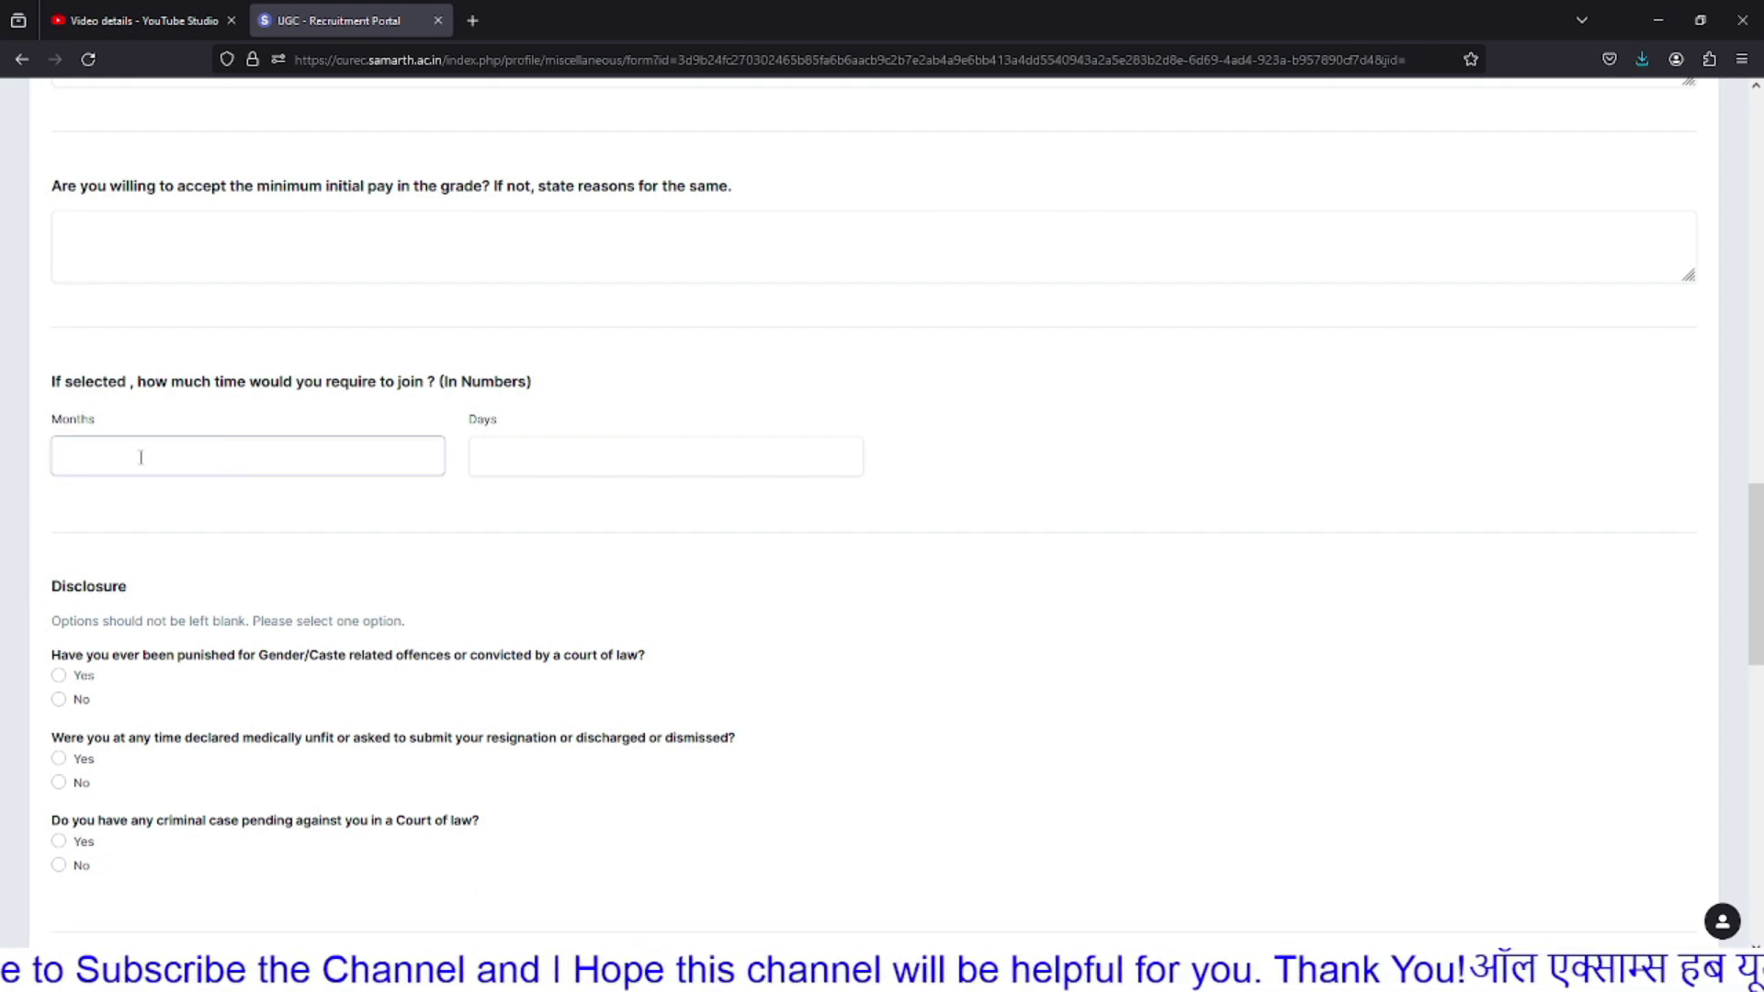
left_click_drag(61, 419, 99, 421)
triple_click(528, 424)
left_click(327, 425)
left_click(251, 462)
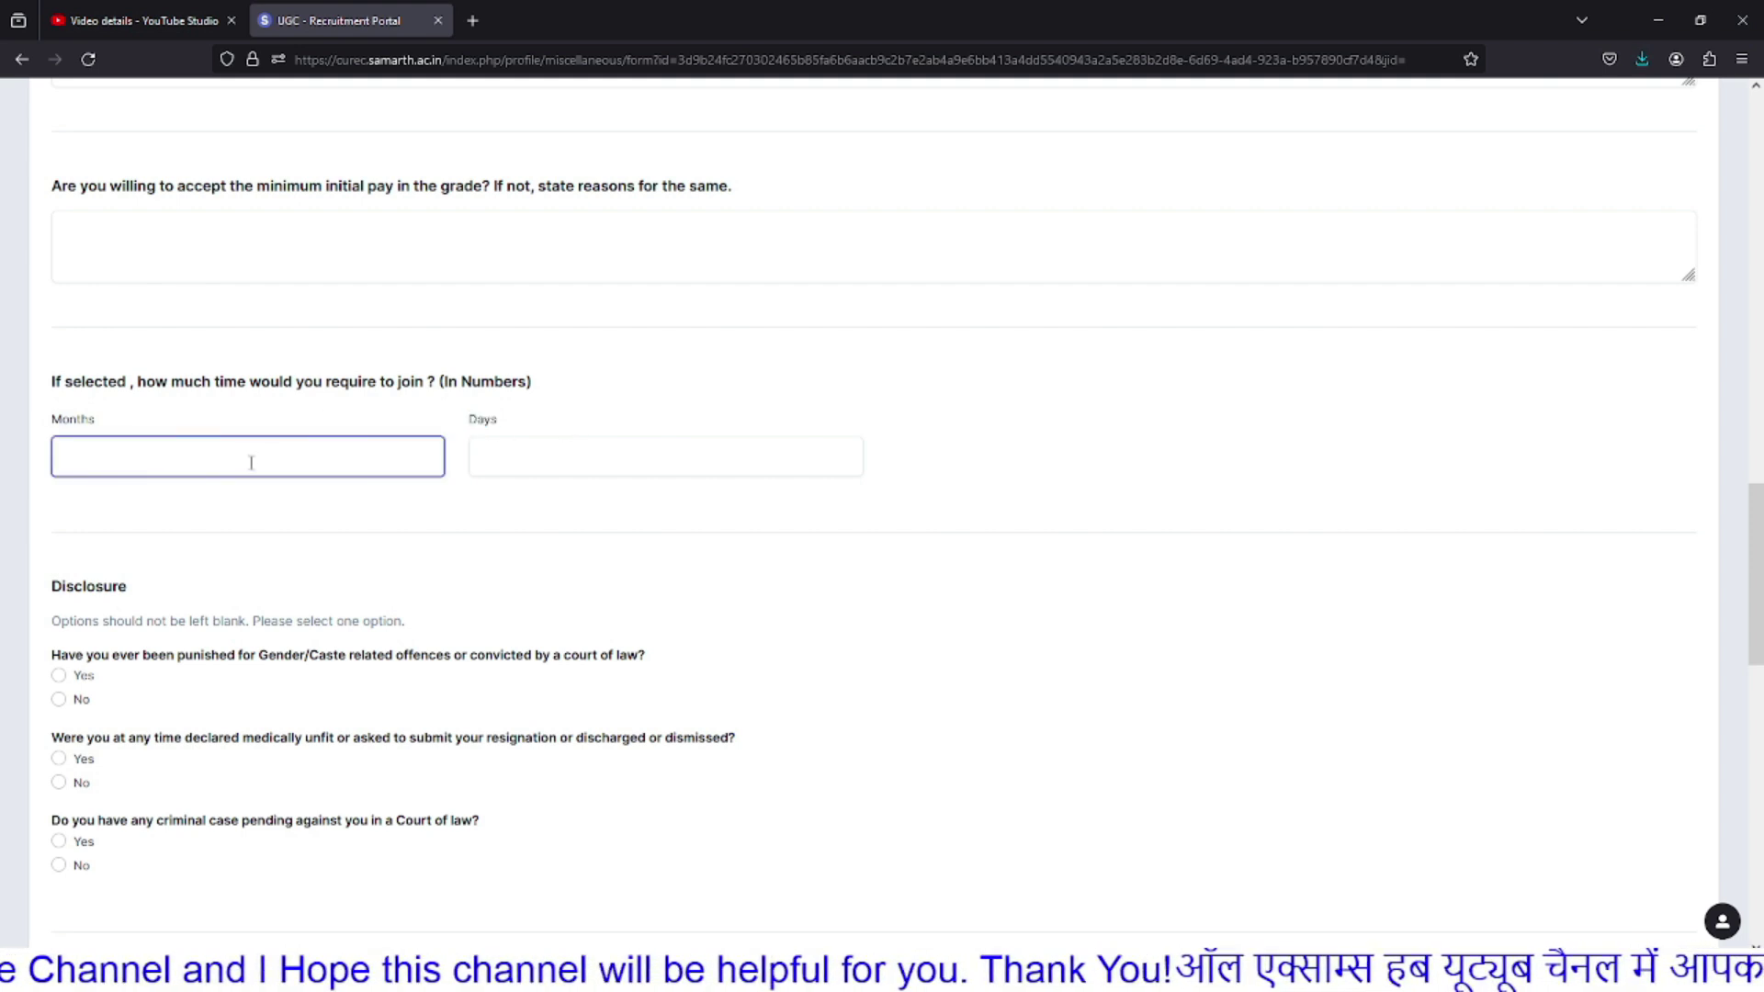
left_click(514, 458)
left_click(304, 462)
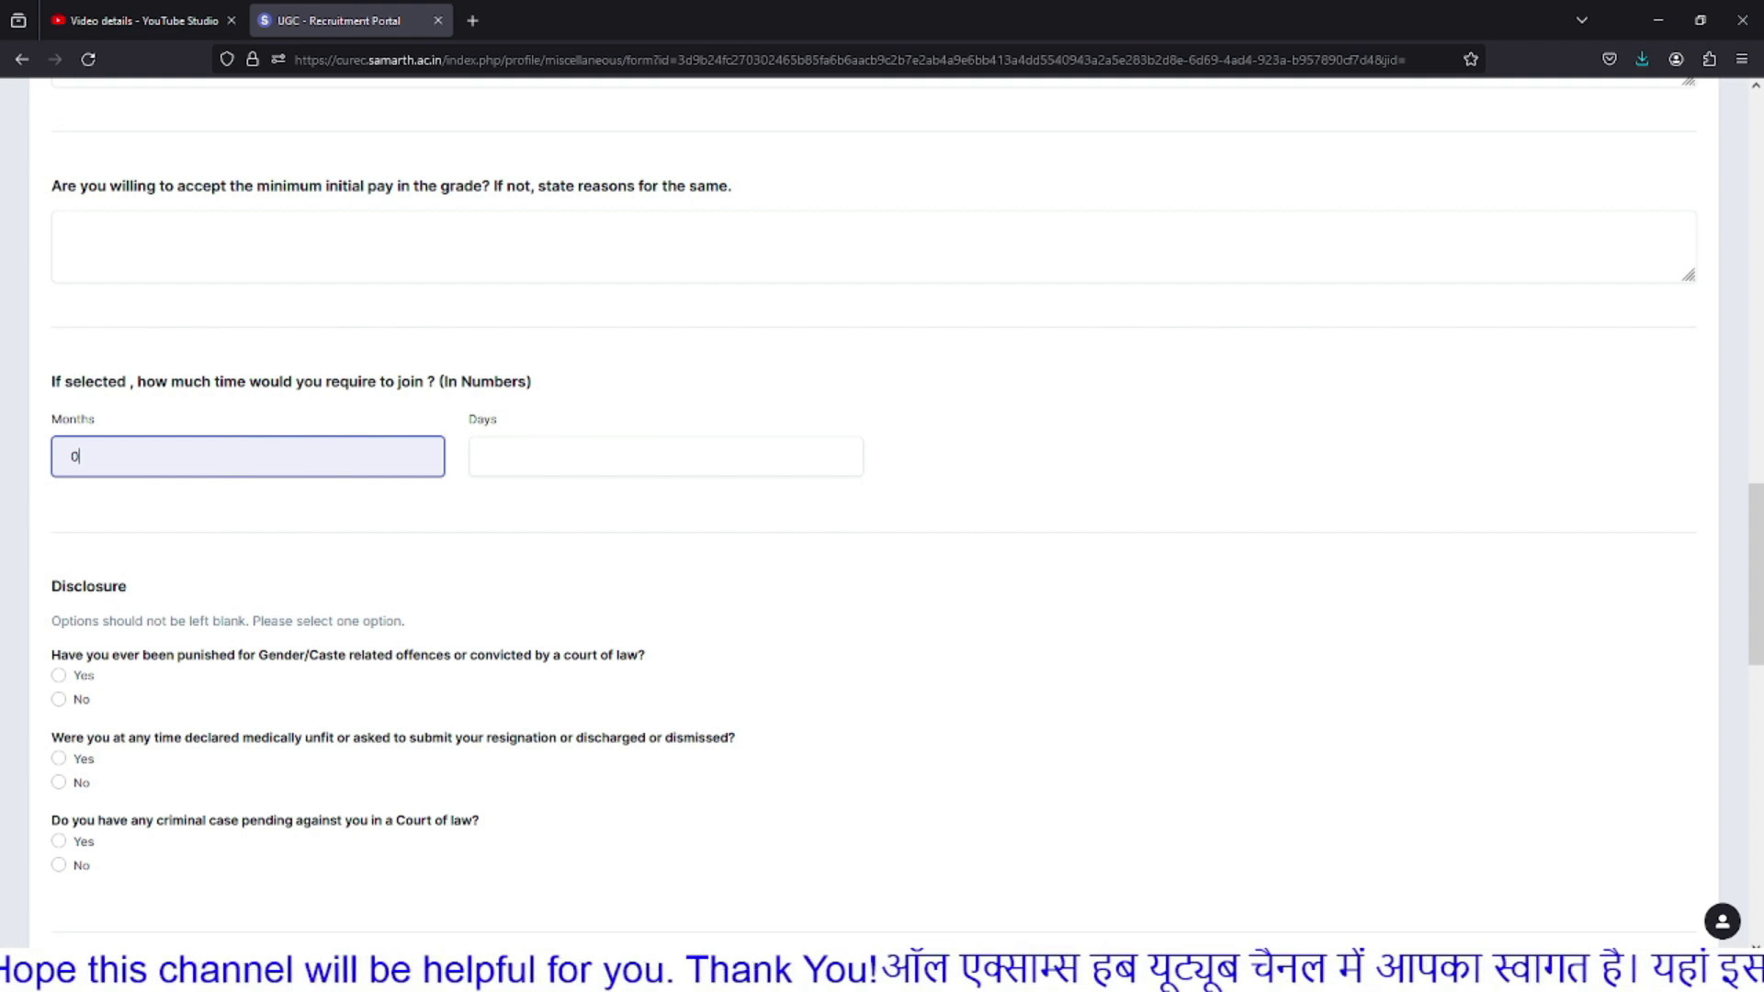
left_click(557, 462)
type("15")
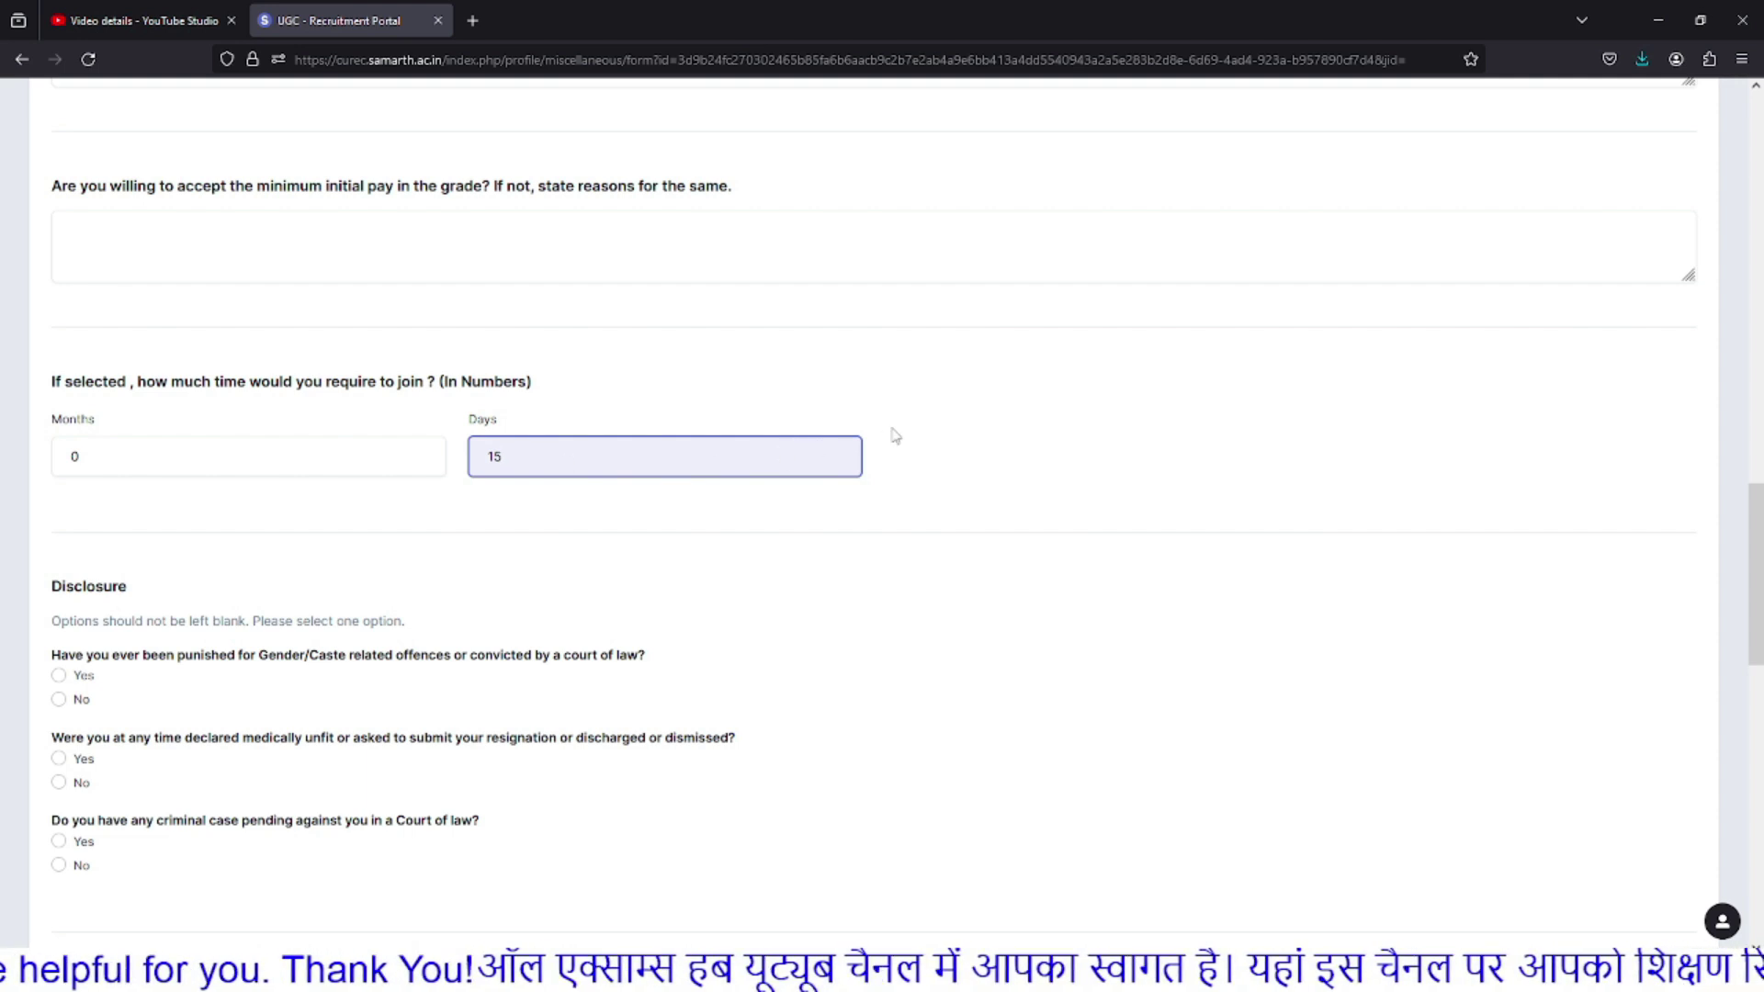
left_click(893, 436)
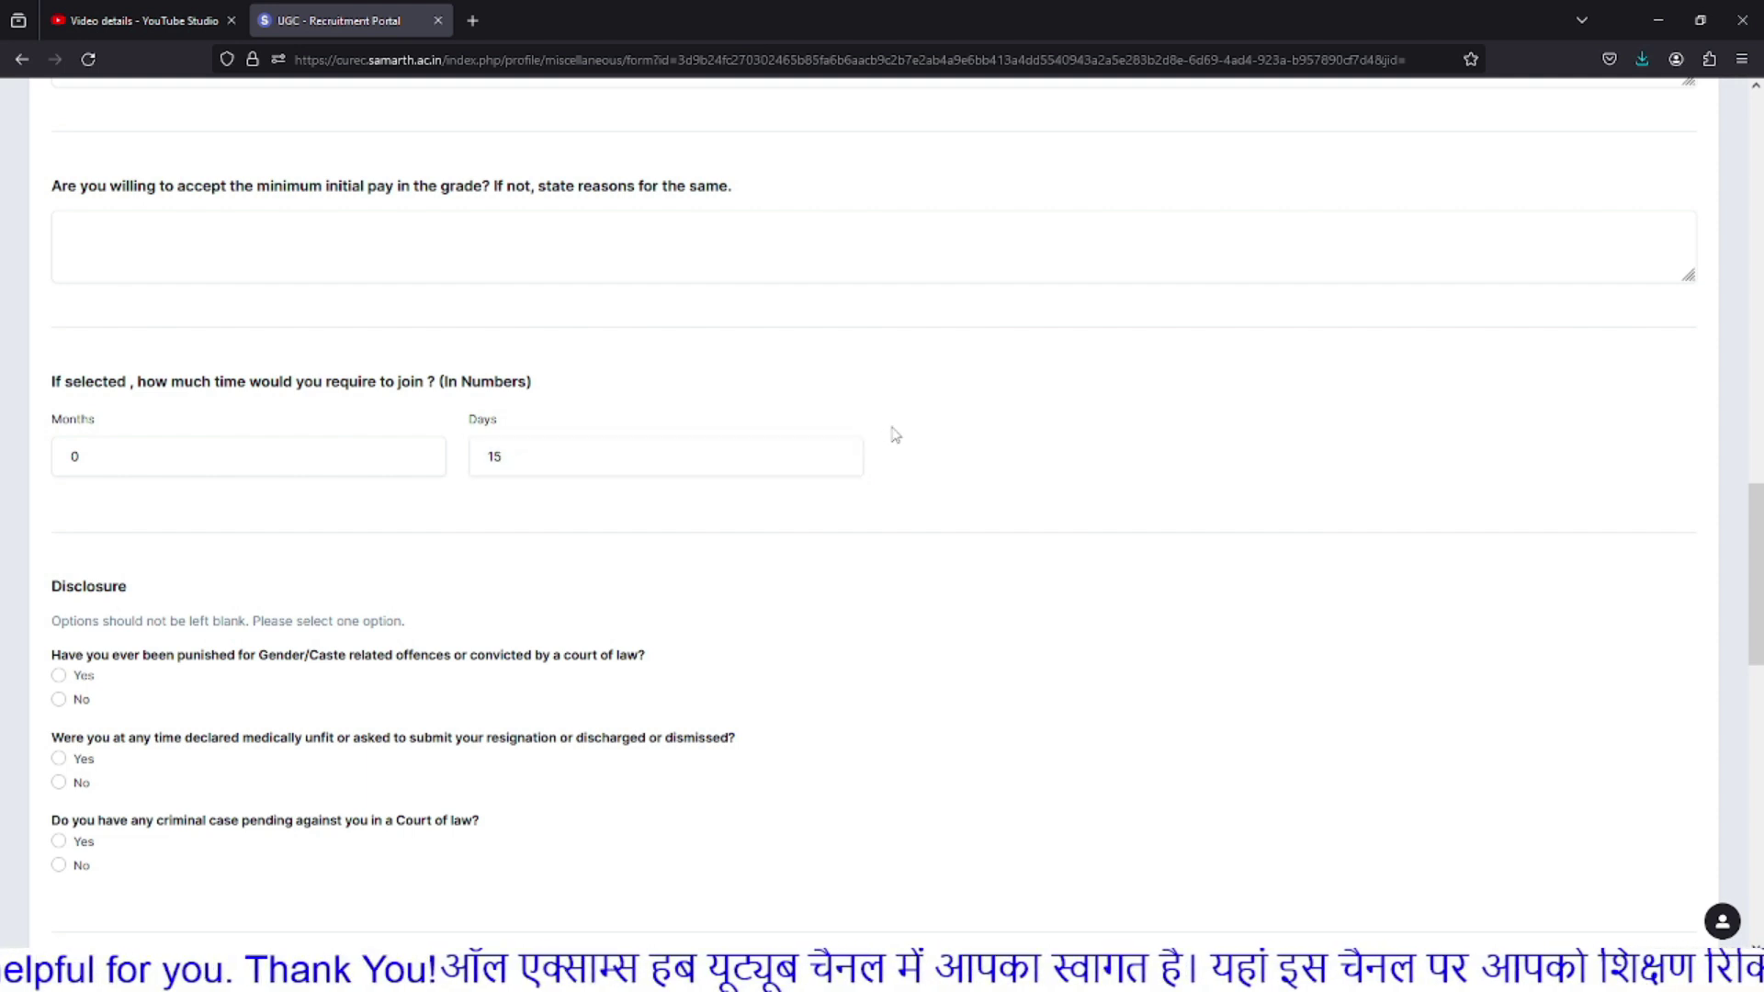
left_click(179, 461)
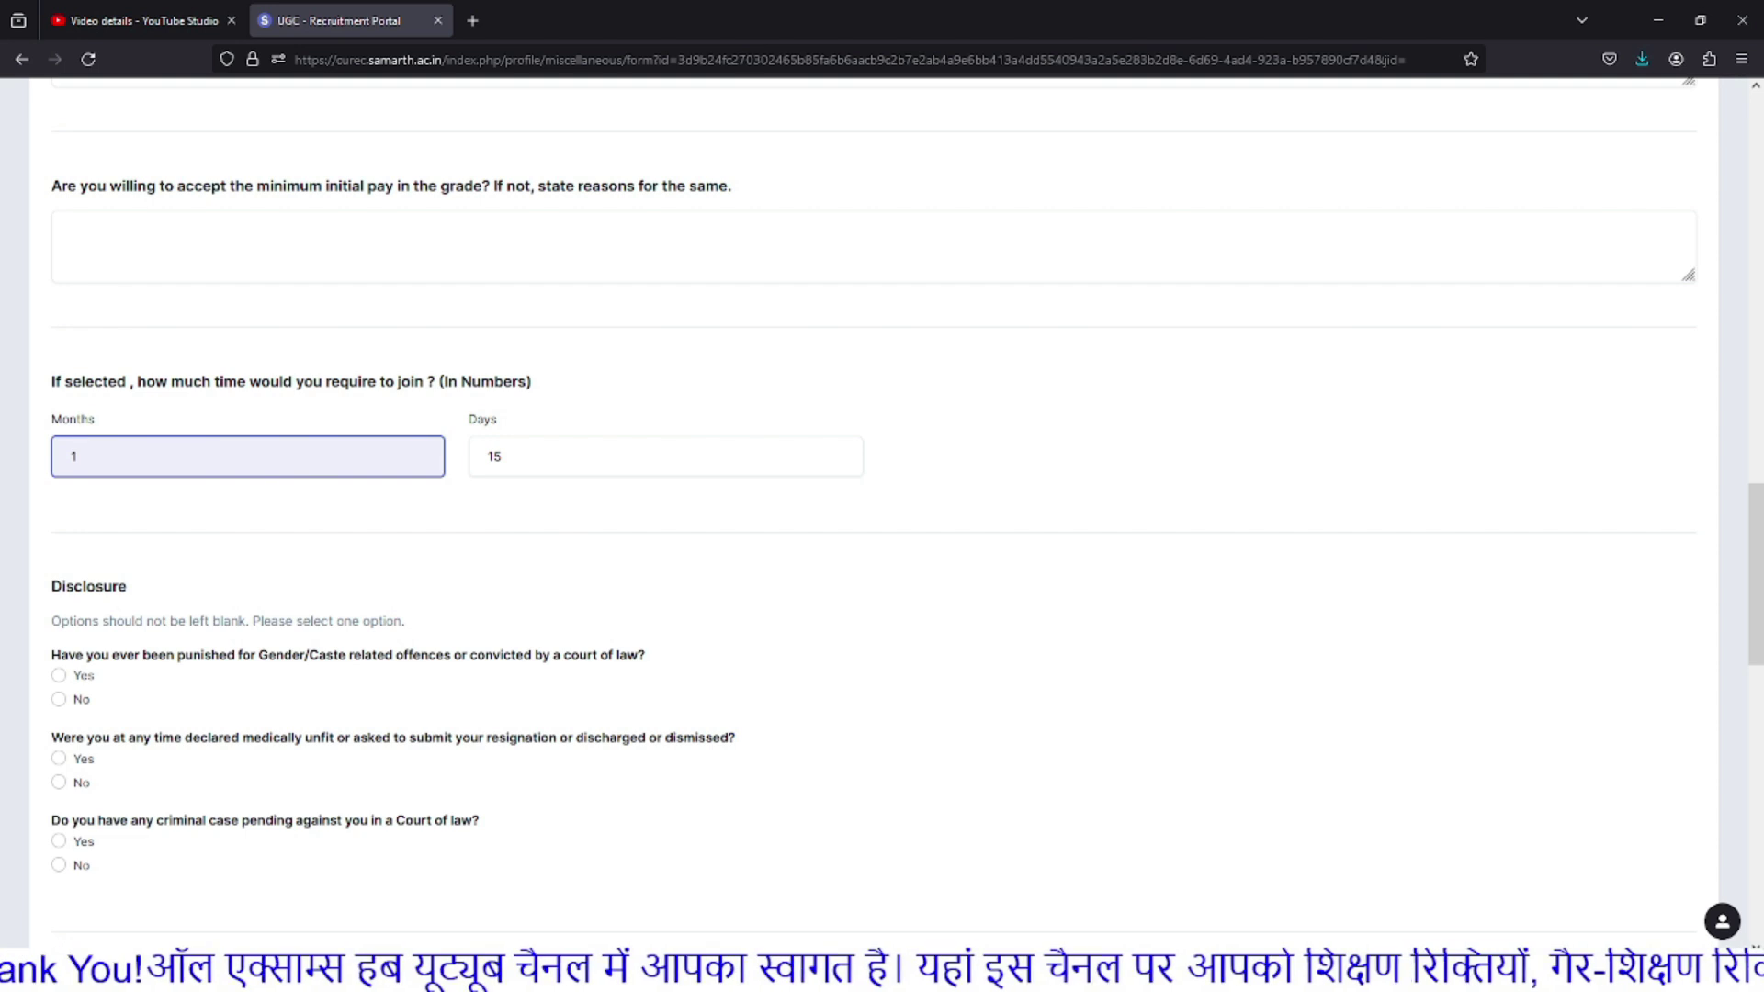
left_click(893, 419)
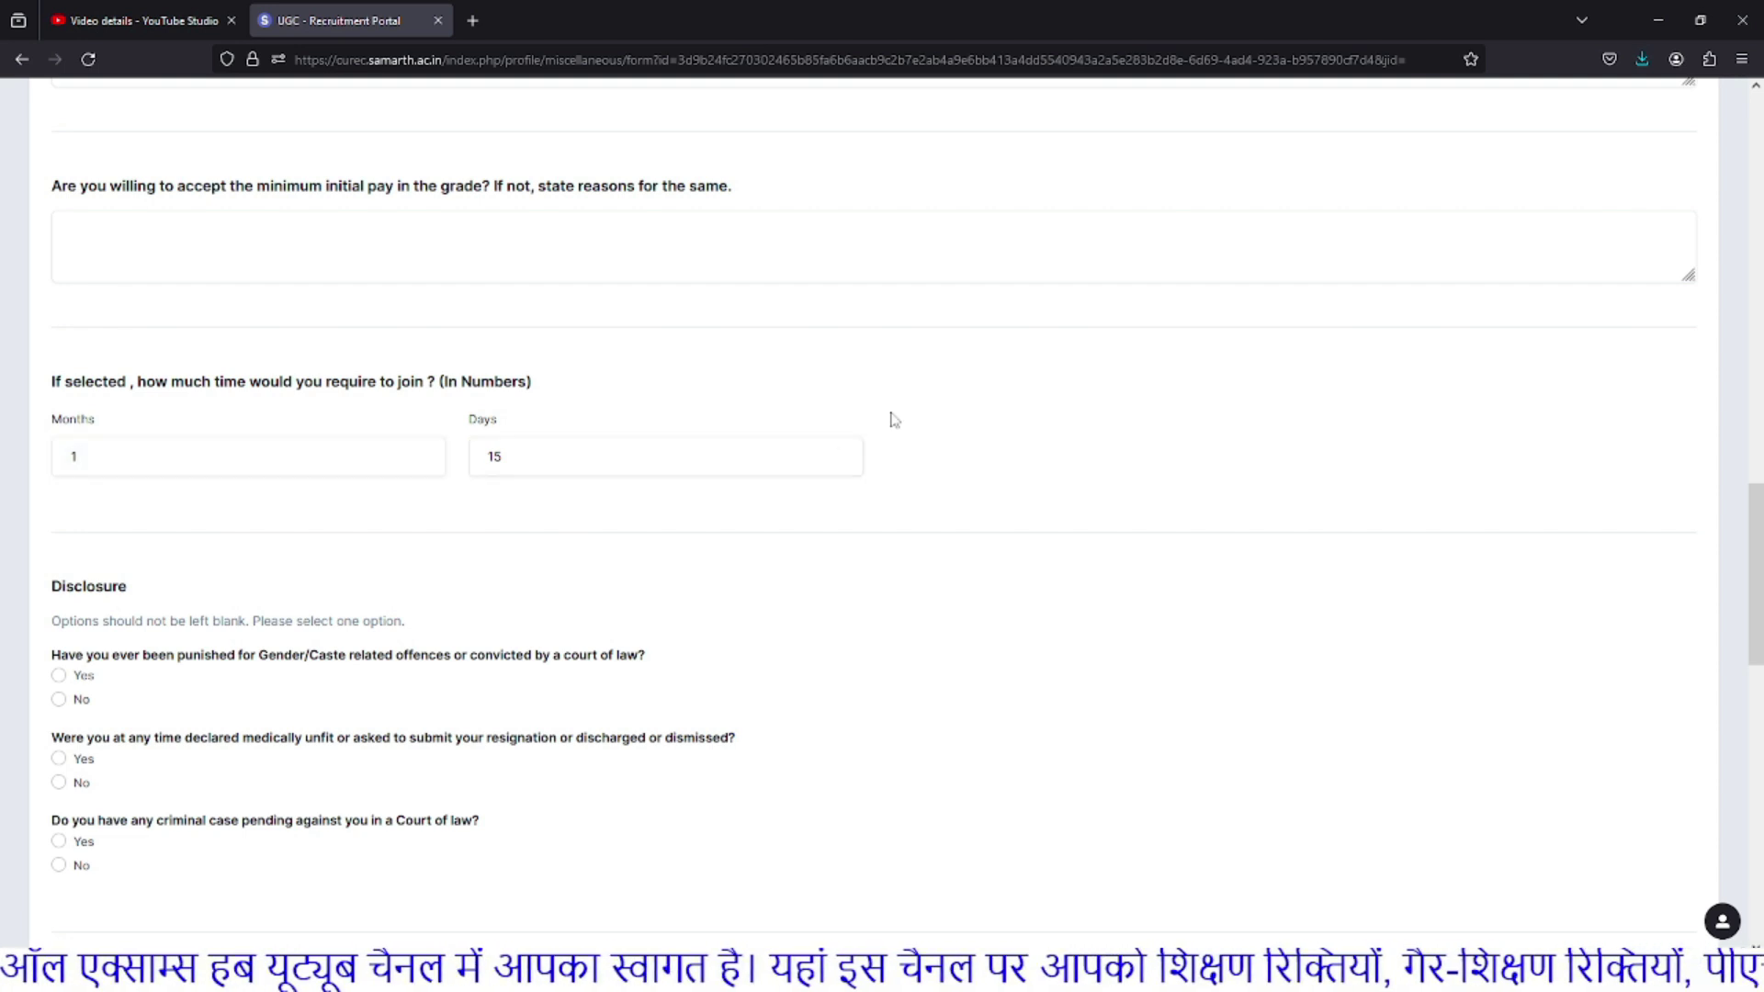
Step: Answer No to all three Disclosure questions on punishment or conviction, medical unfitness or dismissal, and pending criminal cases
scroll(551, 546, "down", 2)
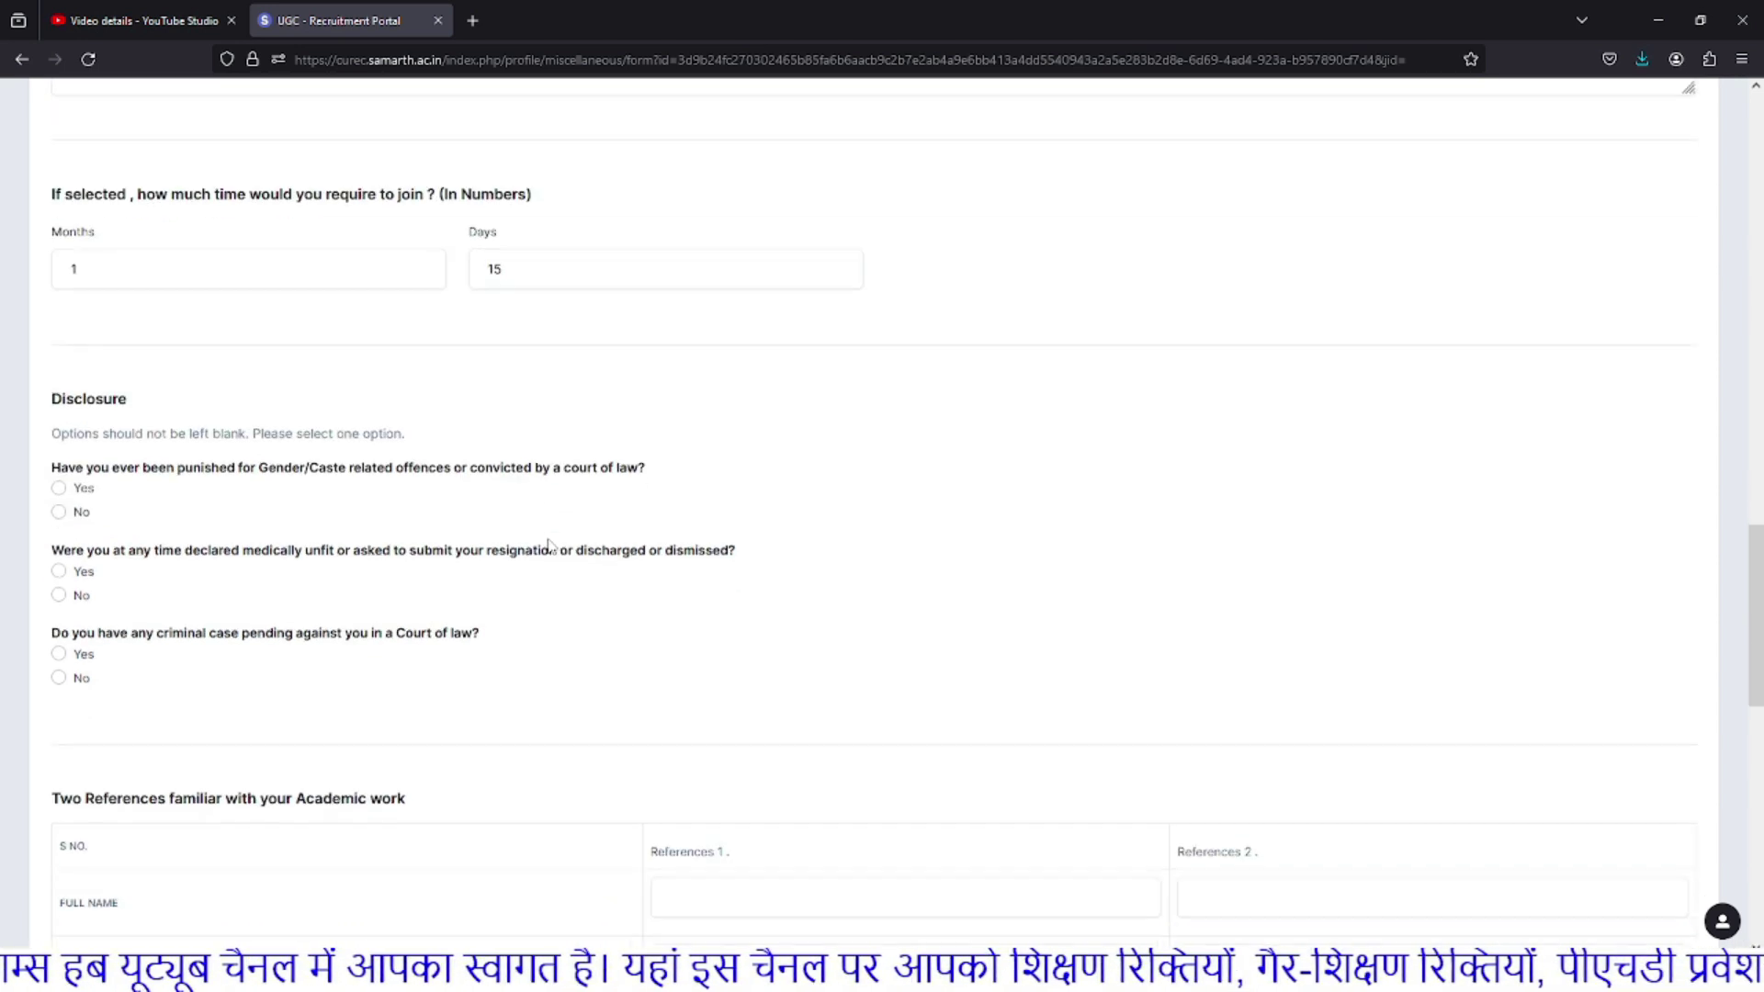
left_click_drag(60, 468, 426, 473)
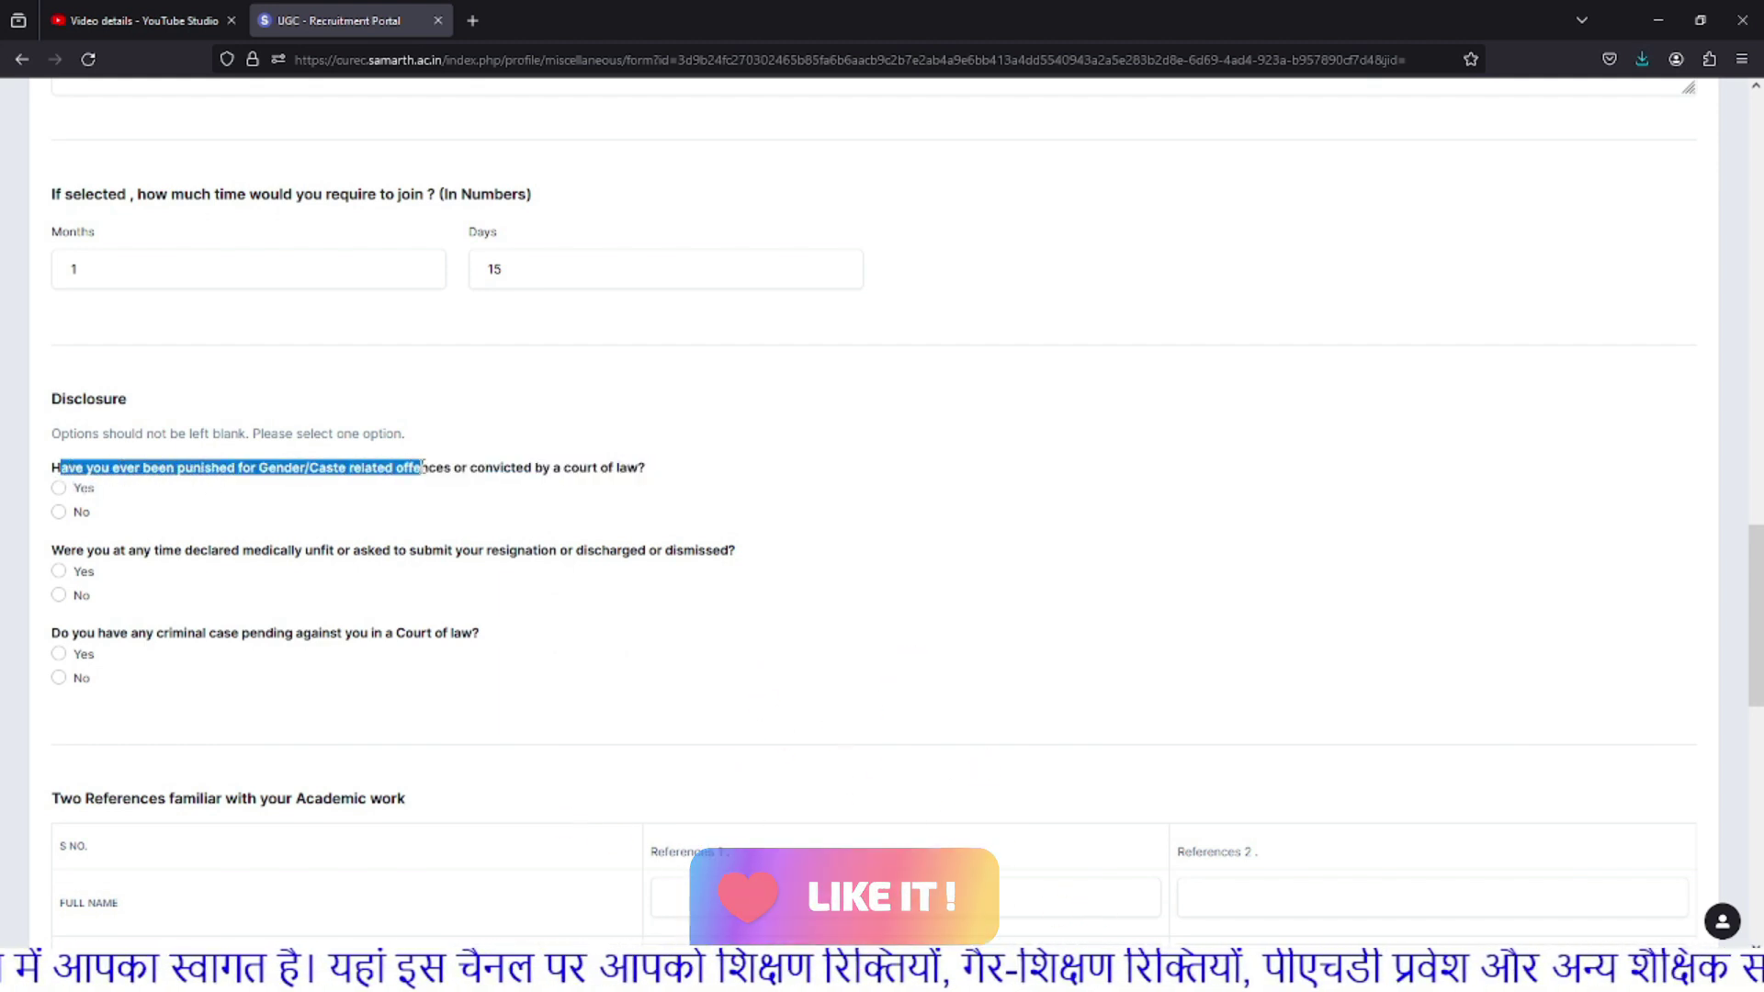
left_click(500, 470)
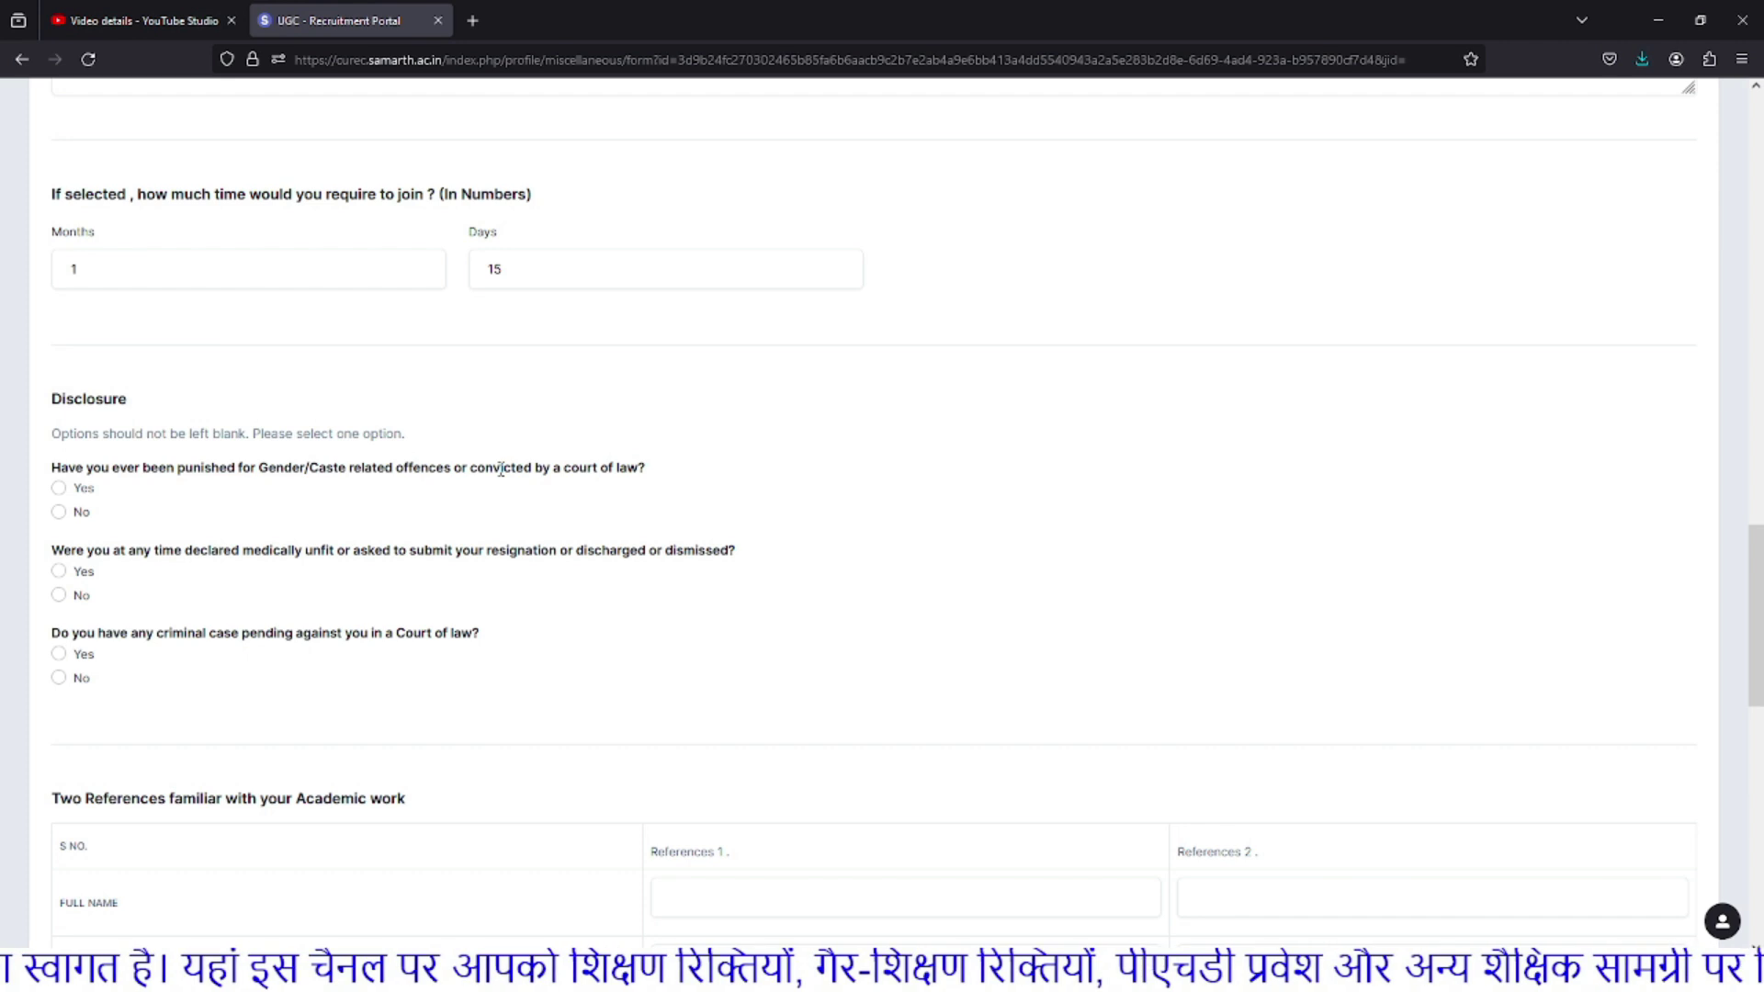
left_click(66, 512)
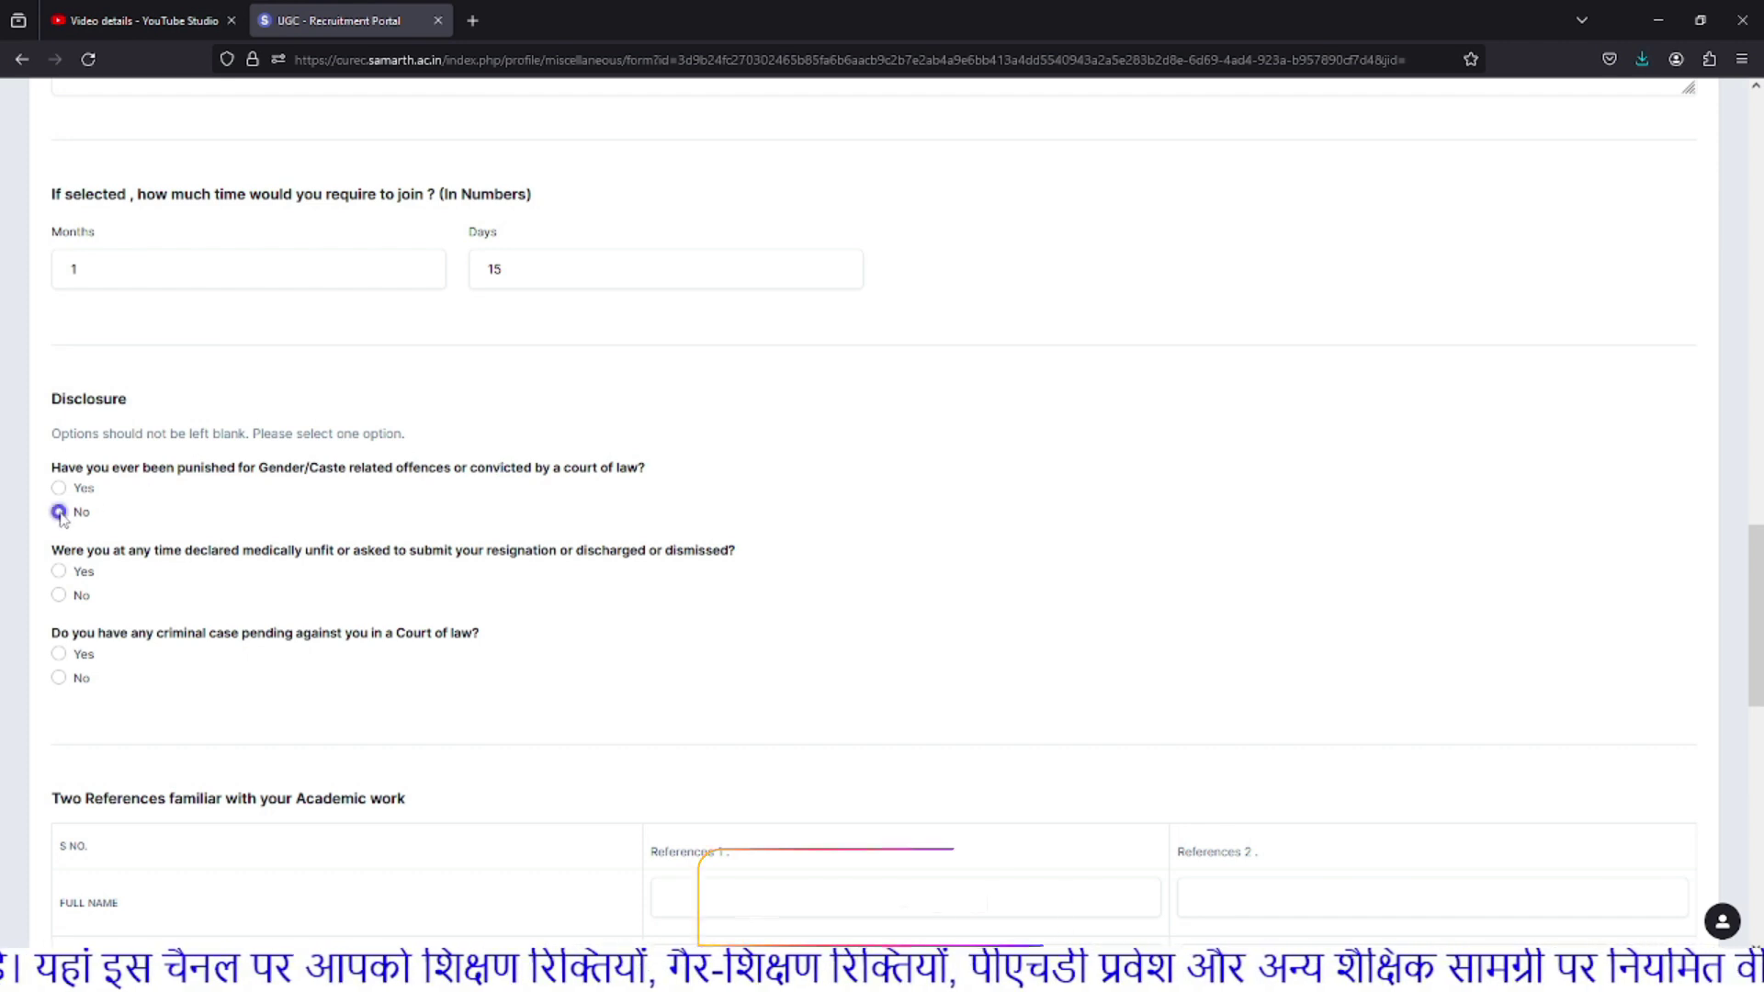
left_click(58, 596)
scroll(68, 514, "down", 2)
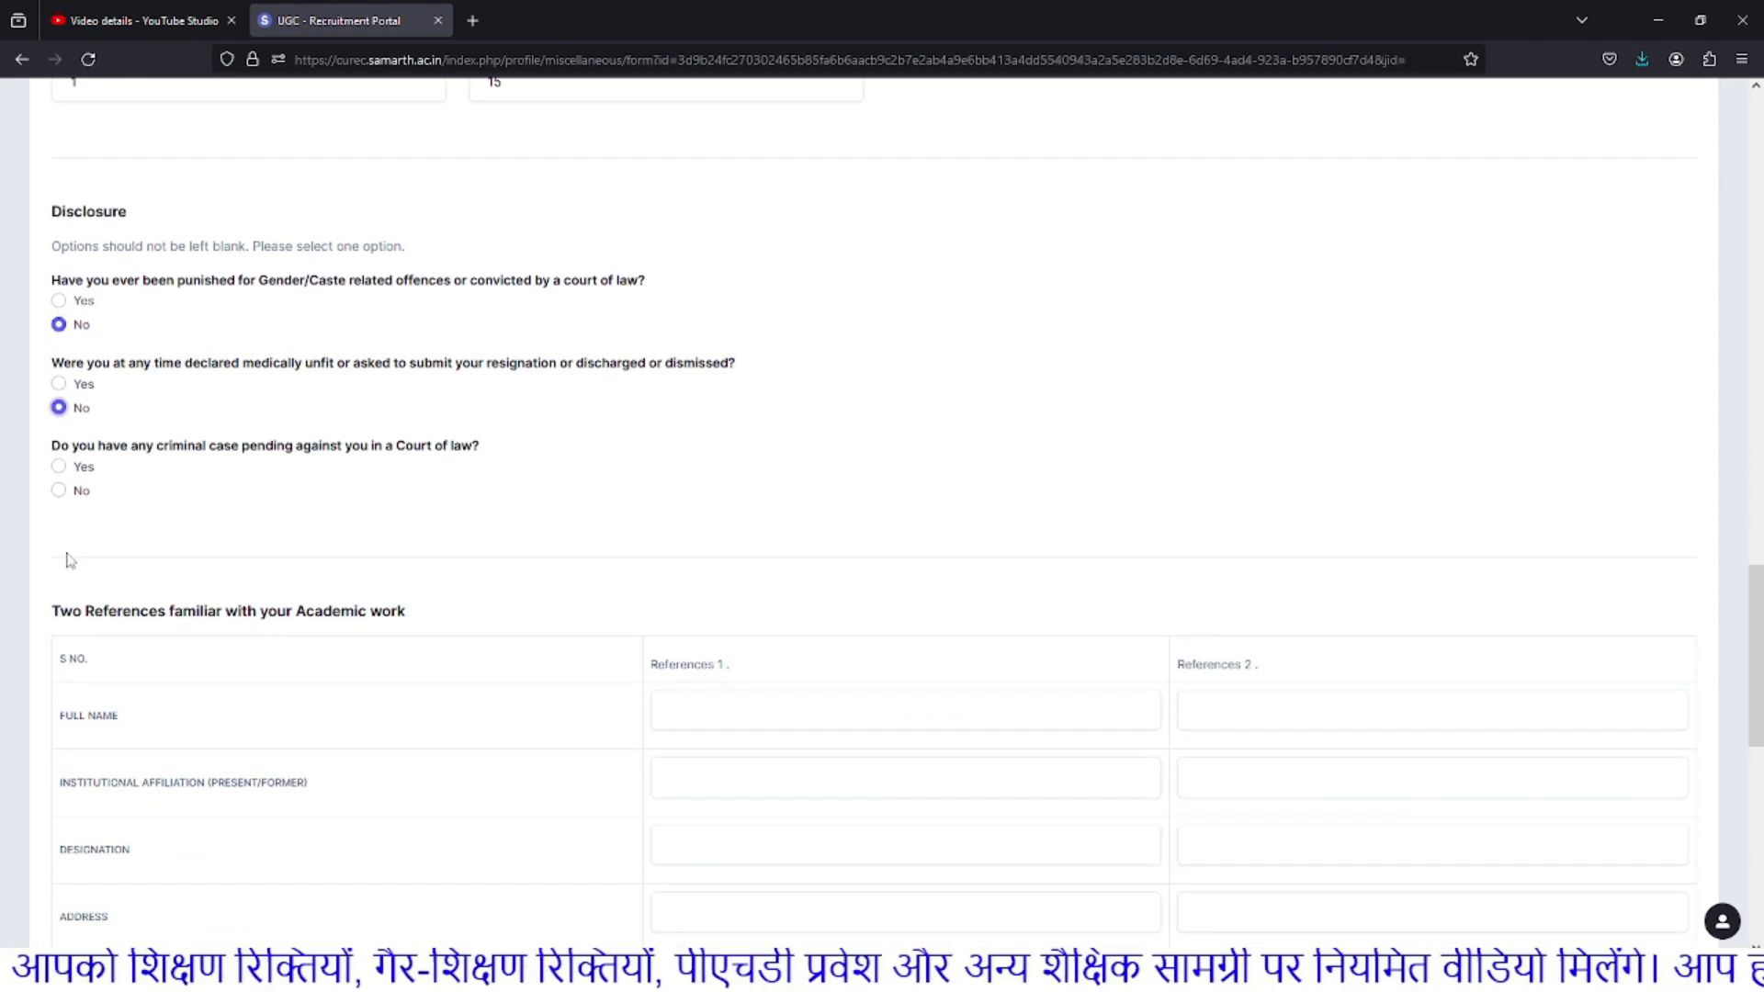
left_click(59, 490)
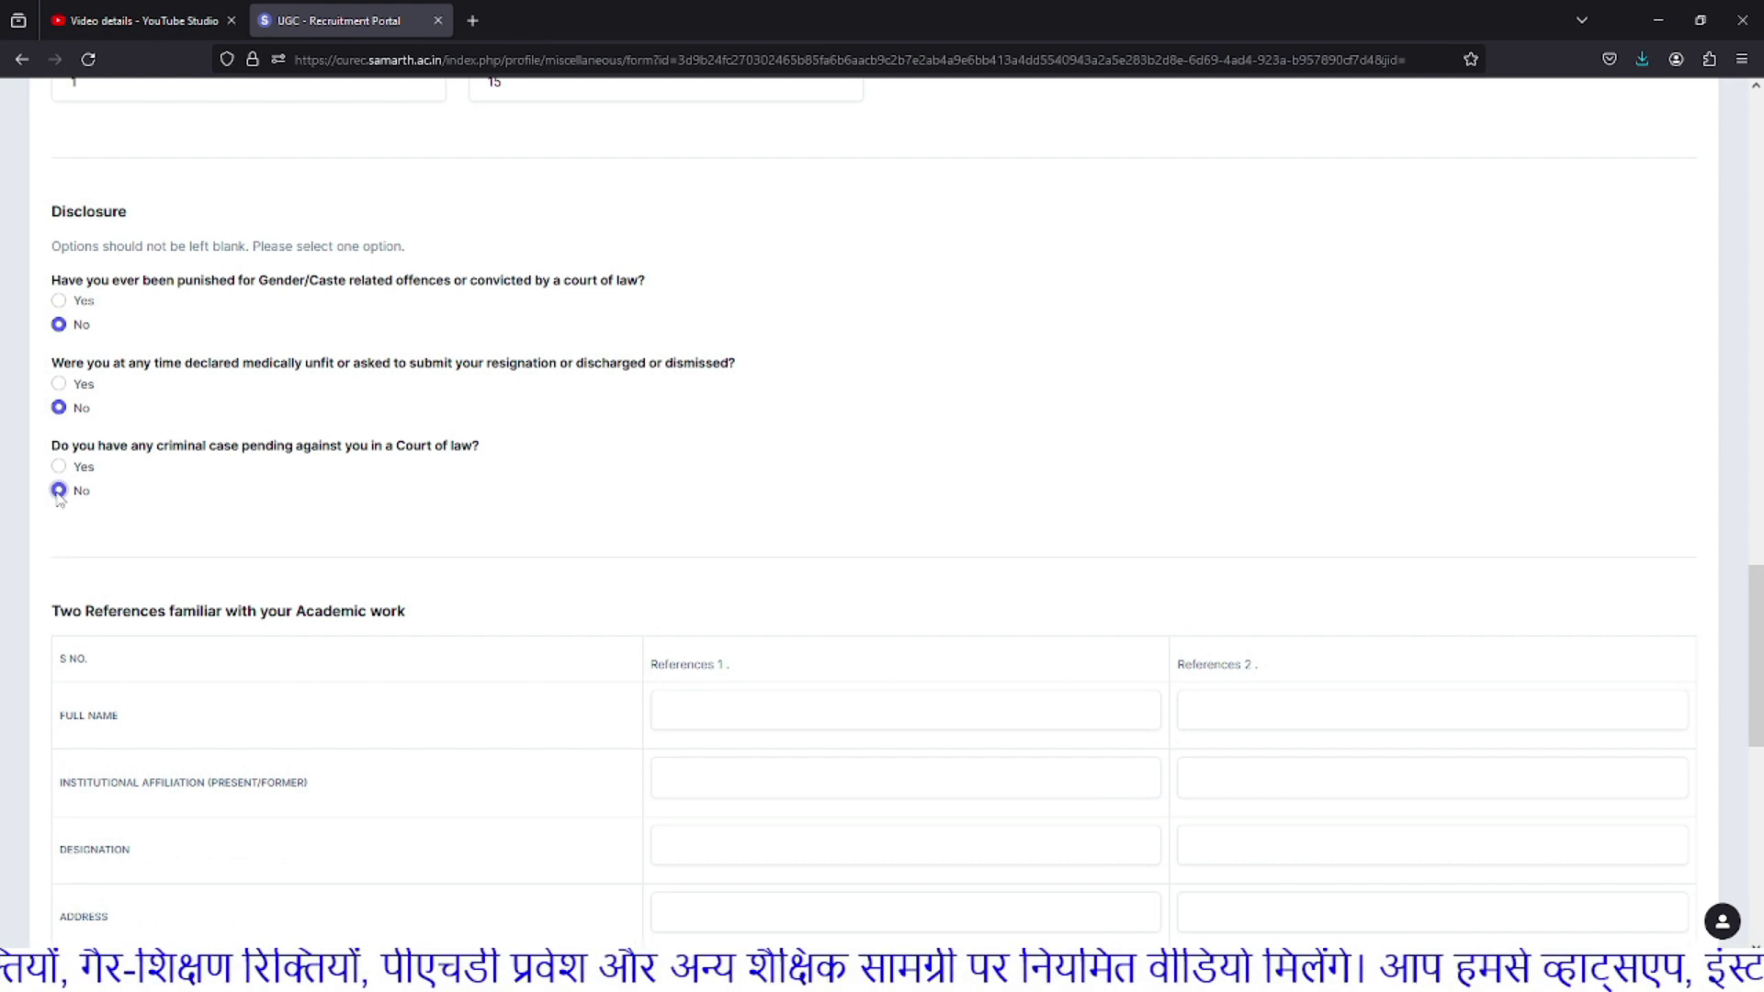
Step: Examine the details required for the two references familiar with the academic work, from full name and affiliation to phone and email
scroll(58, 496, "down", 4)
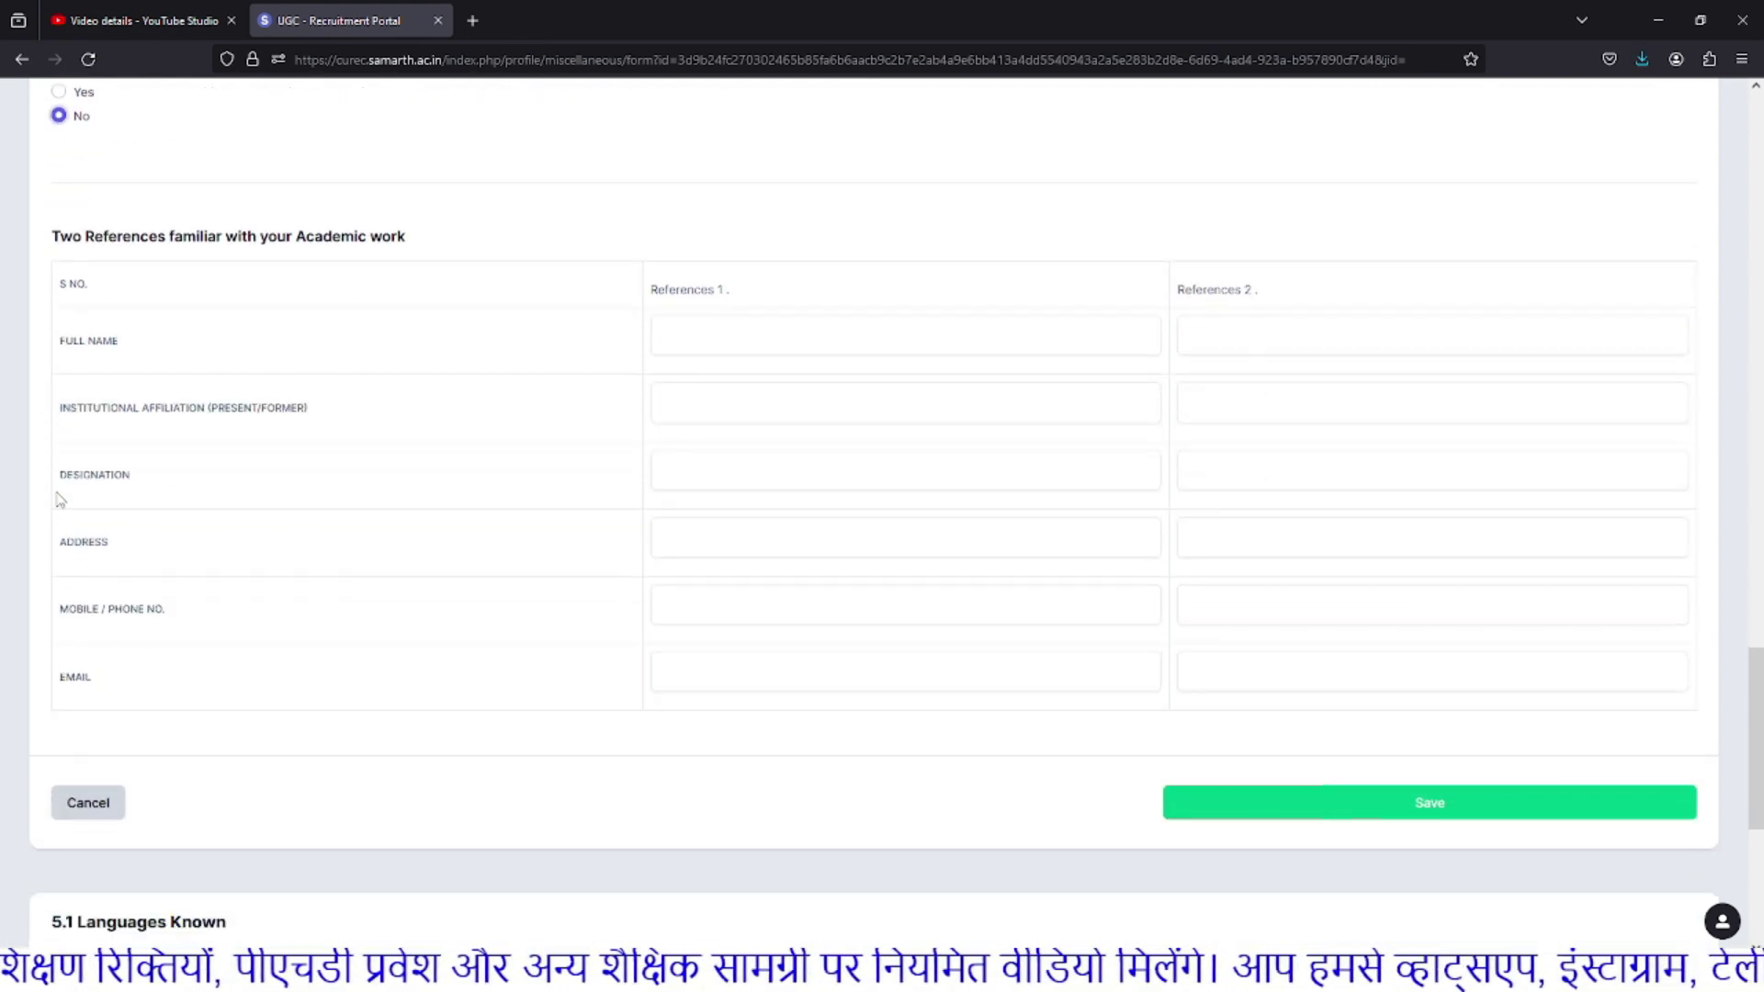
left_click_drag(55, 231, 411, 244)
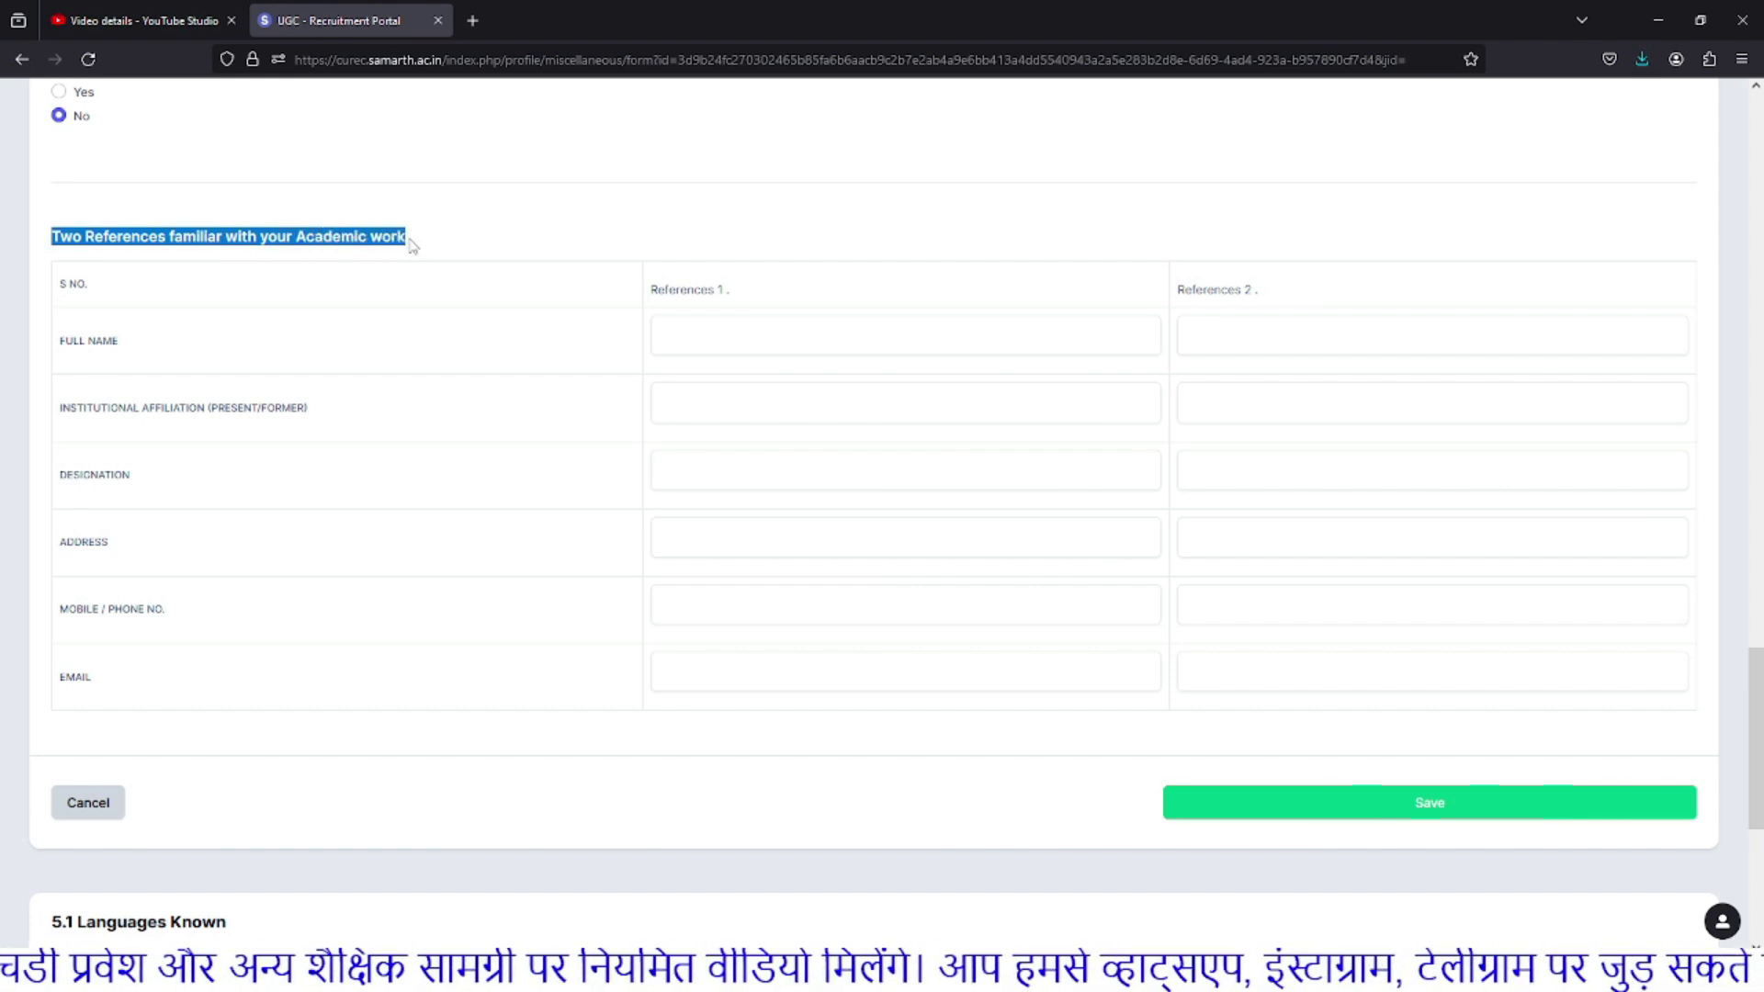
left_click(410, 244)
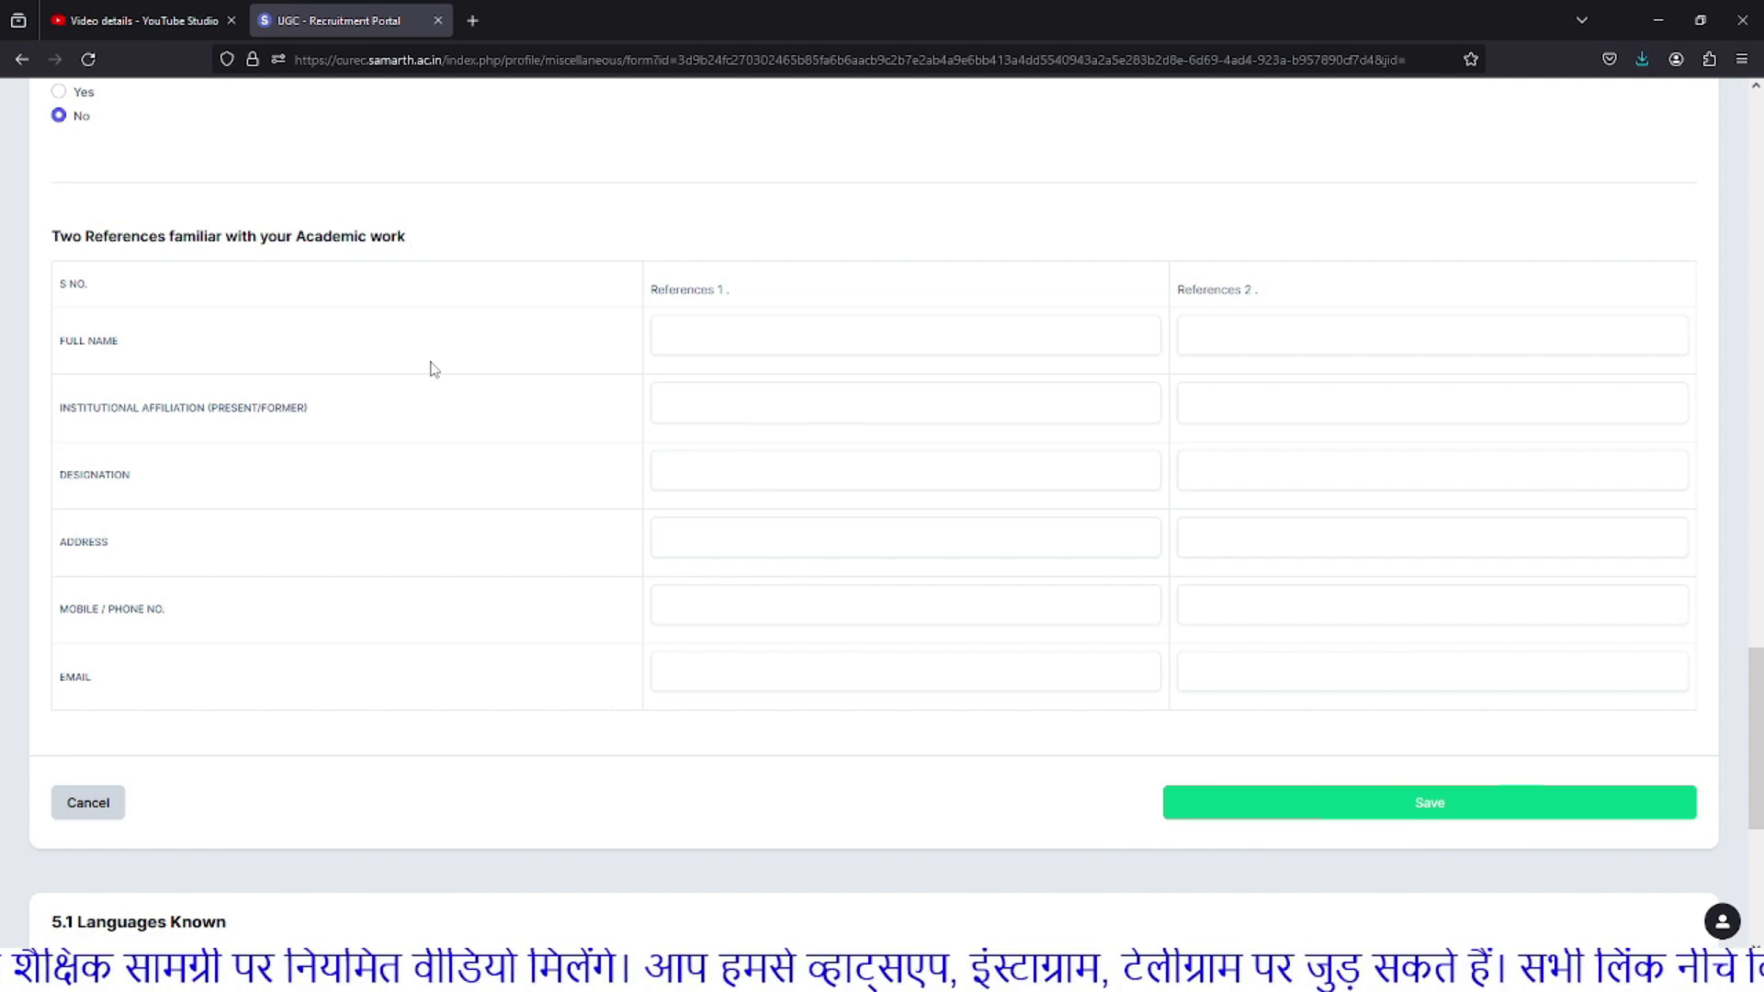
scroll(430, 365, "down", 3)
scroll(430, 365, "up", 3)
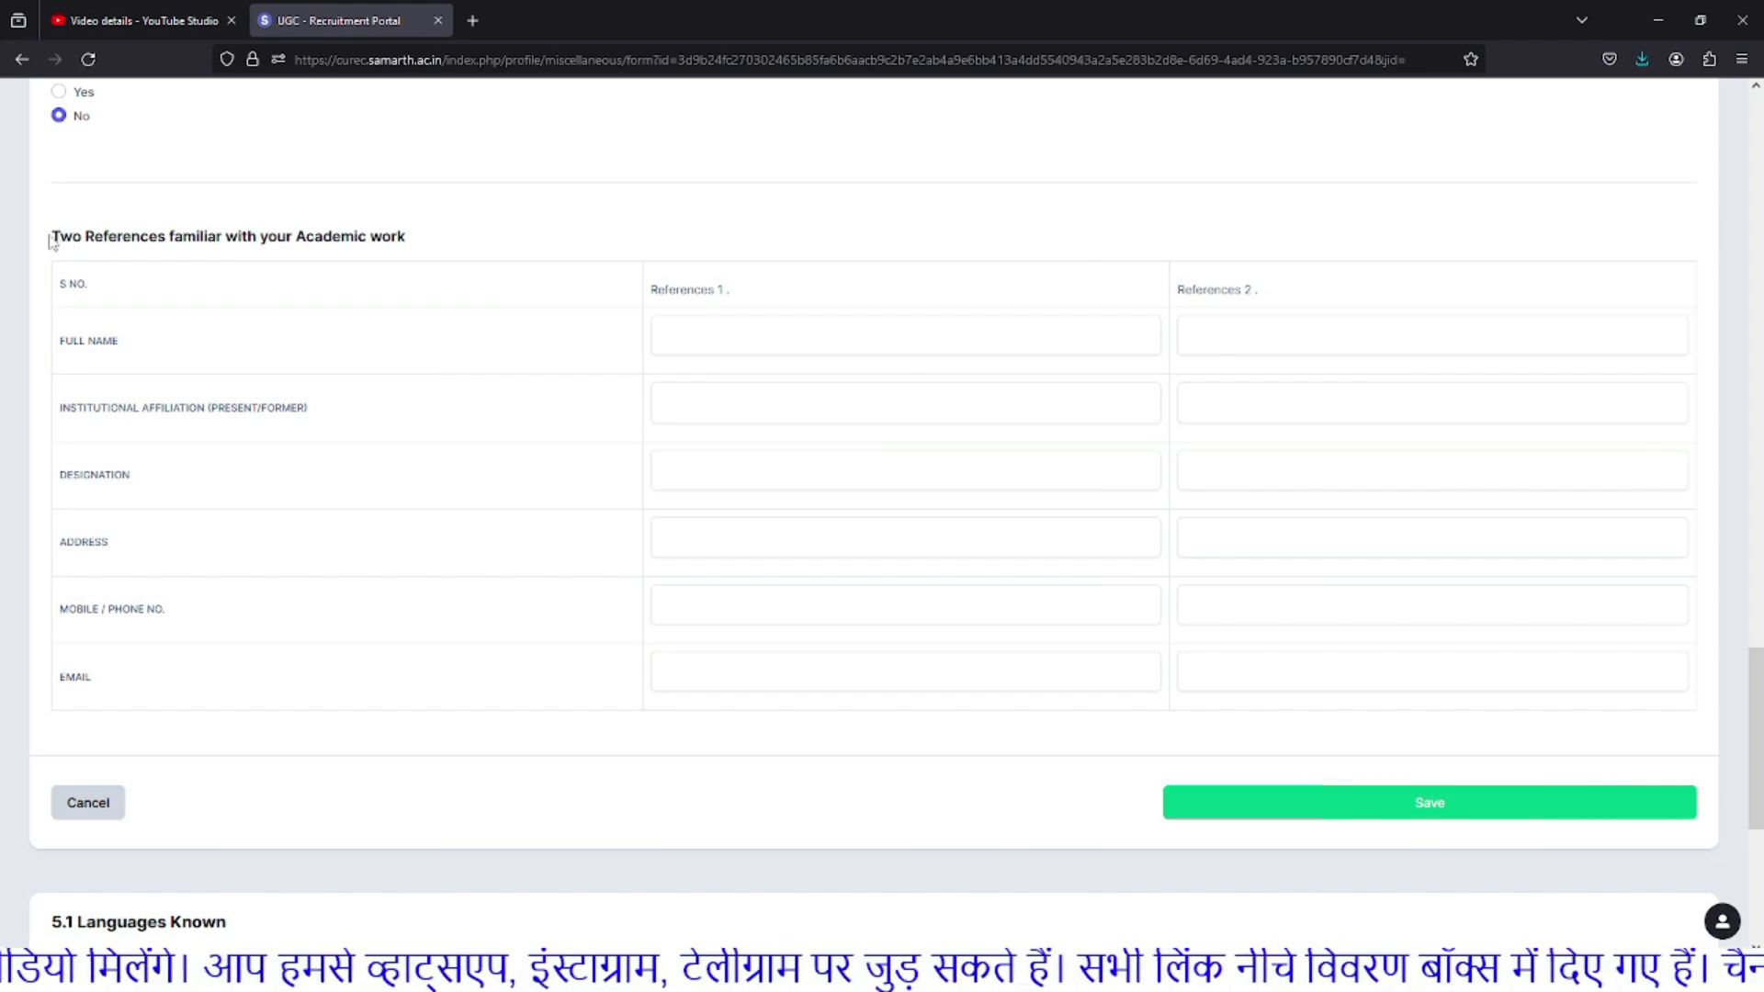
left_click_drag(52, 235, 393, 267)
left_click(376, 300)
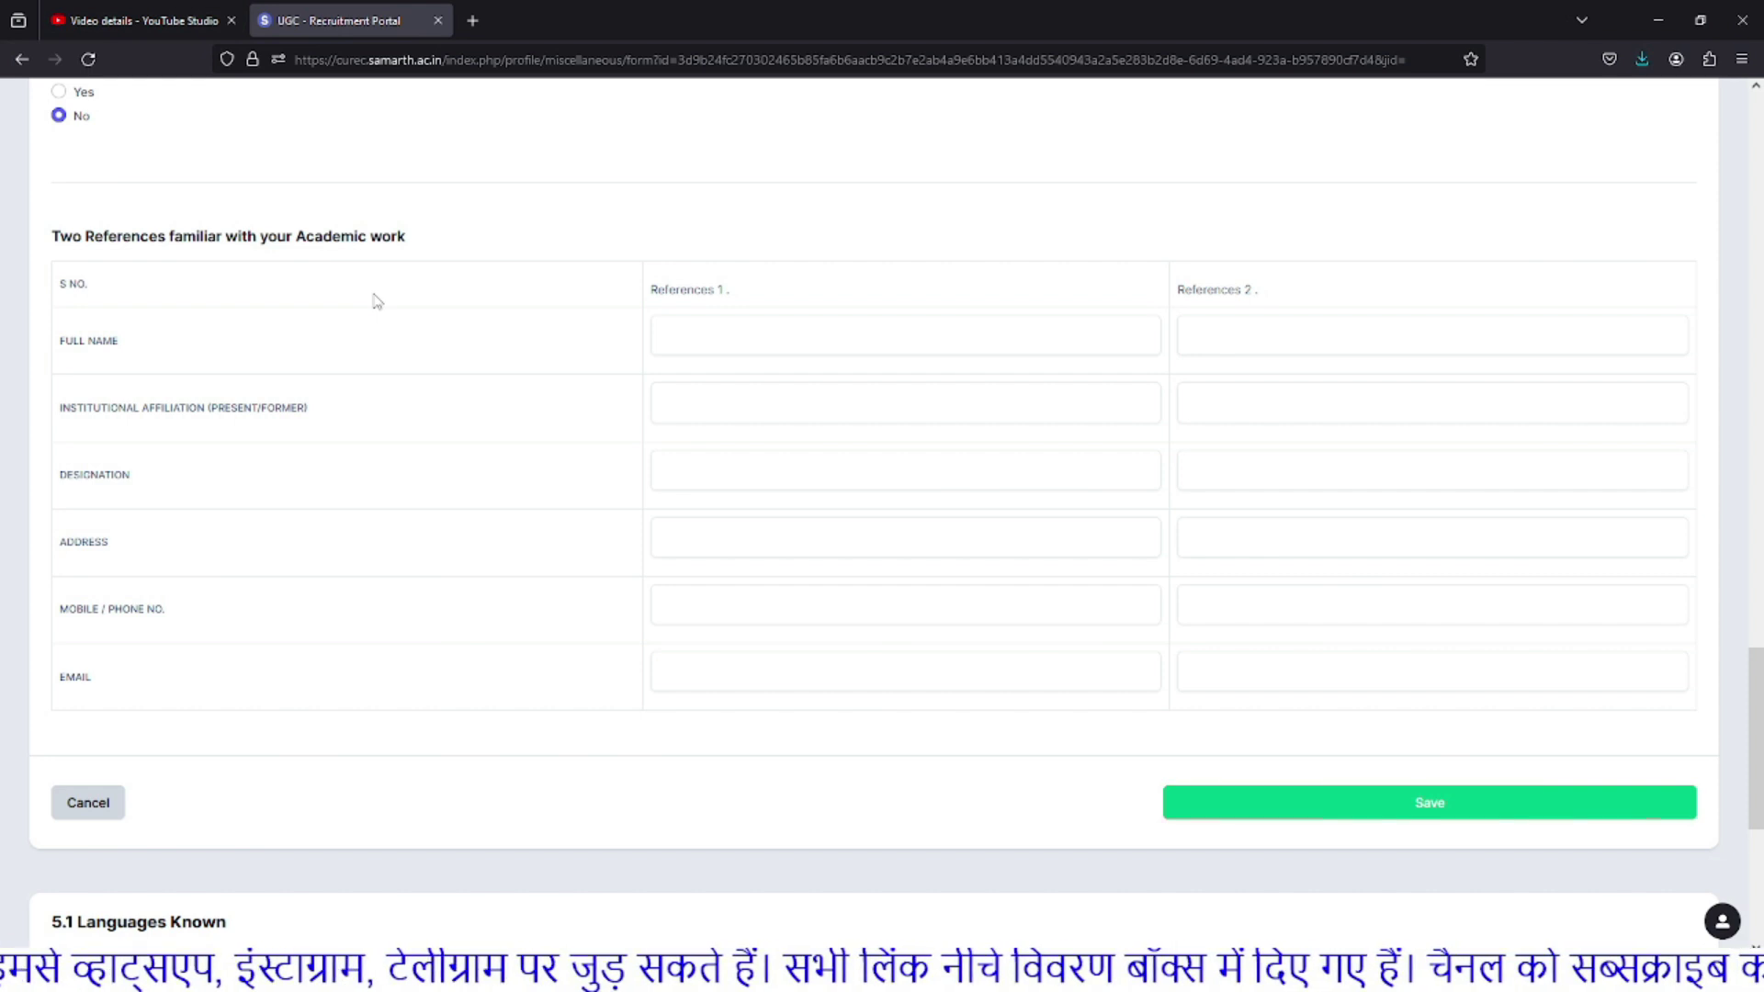
left_click_drag(86, 340, 187, 347)
left_click_drag(119, 407, 395, 423)
left_click_drag(68, 475, 266, 496)
left_click_drag(89, 542, 210, 626)
left_click_drag(66, 677, 211, 684)
left_click(383, 649)
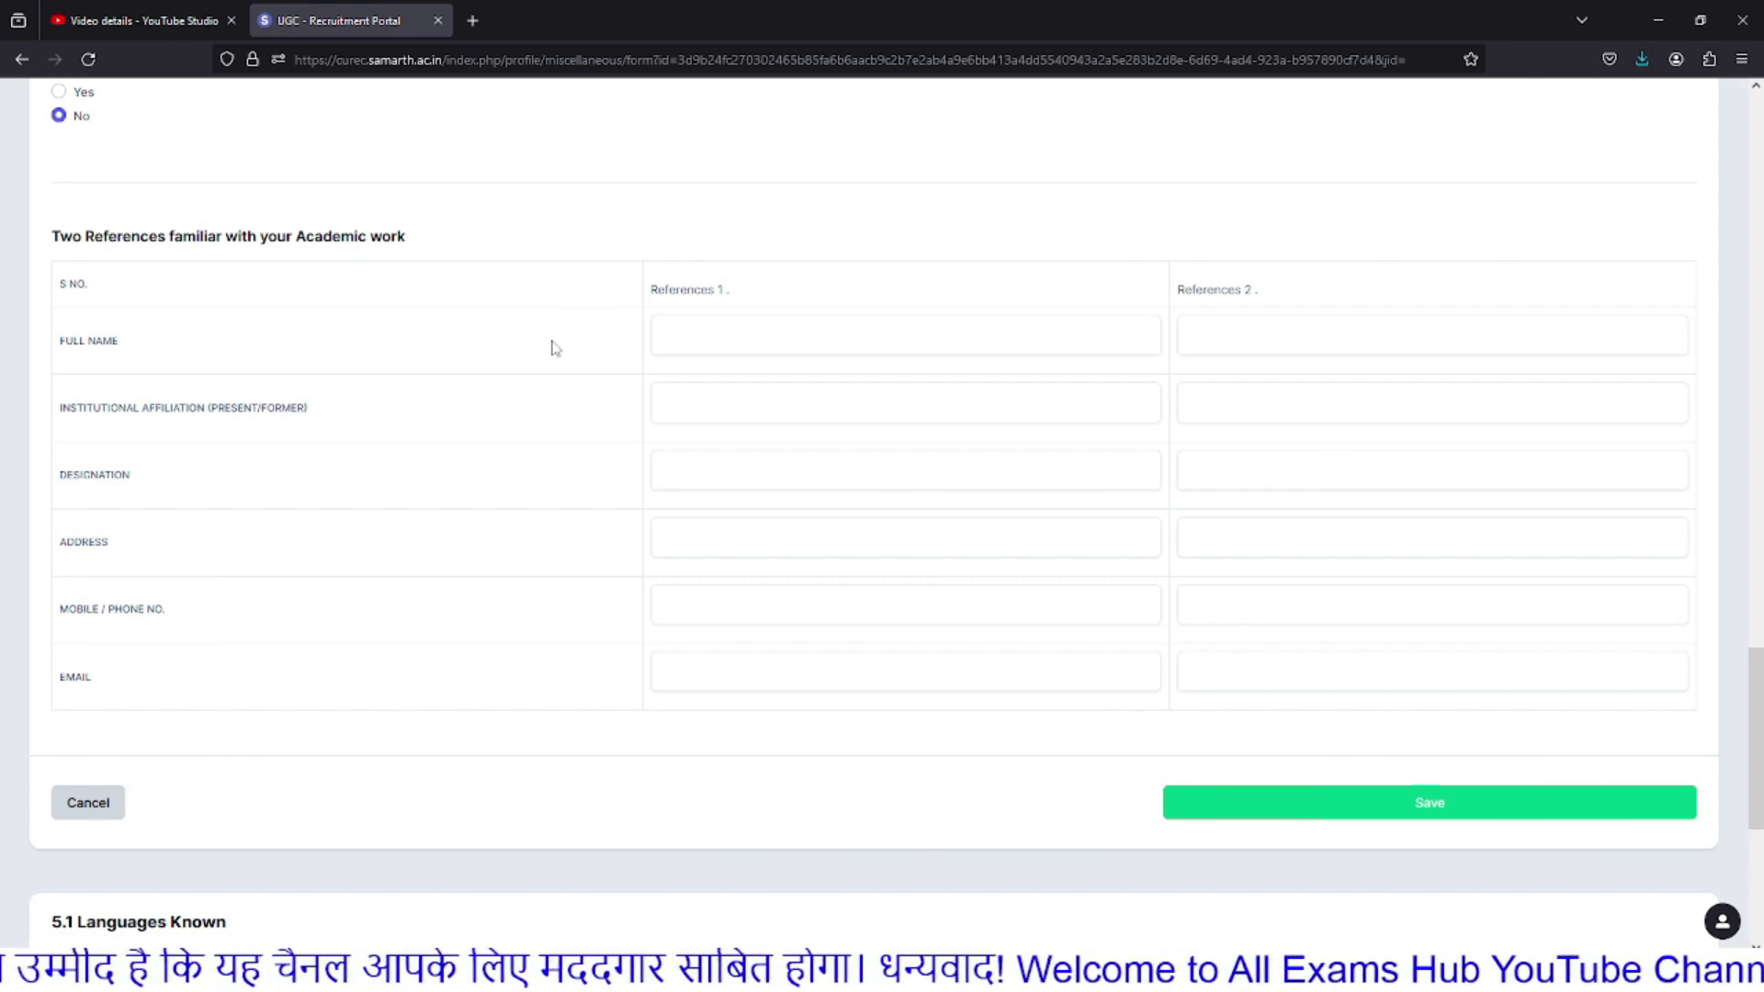
Step: Add HINDI to Languages Known with Speak, Read and Write enabled, and save the entry
scroll(553, 349, "down", 3)
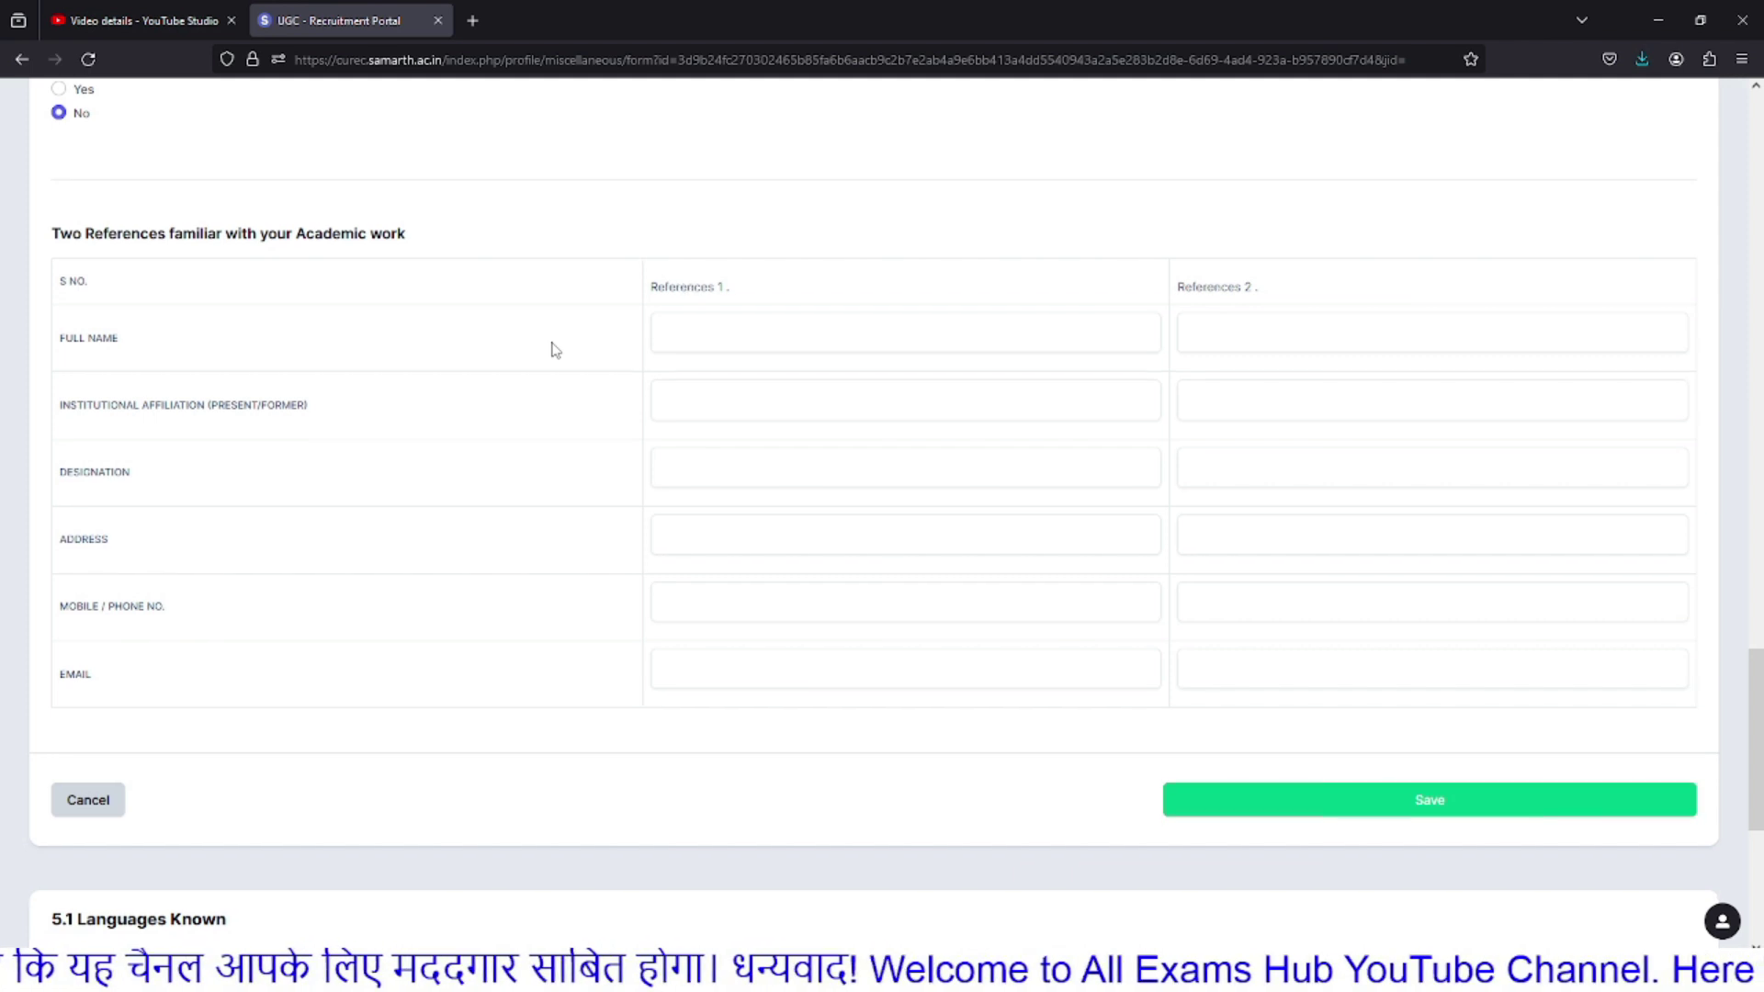
scroll(360, 493, "down", 2)
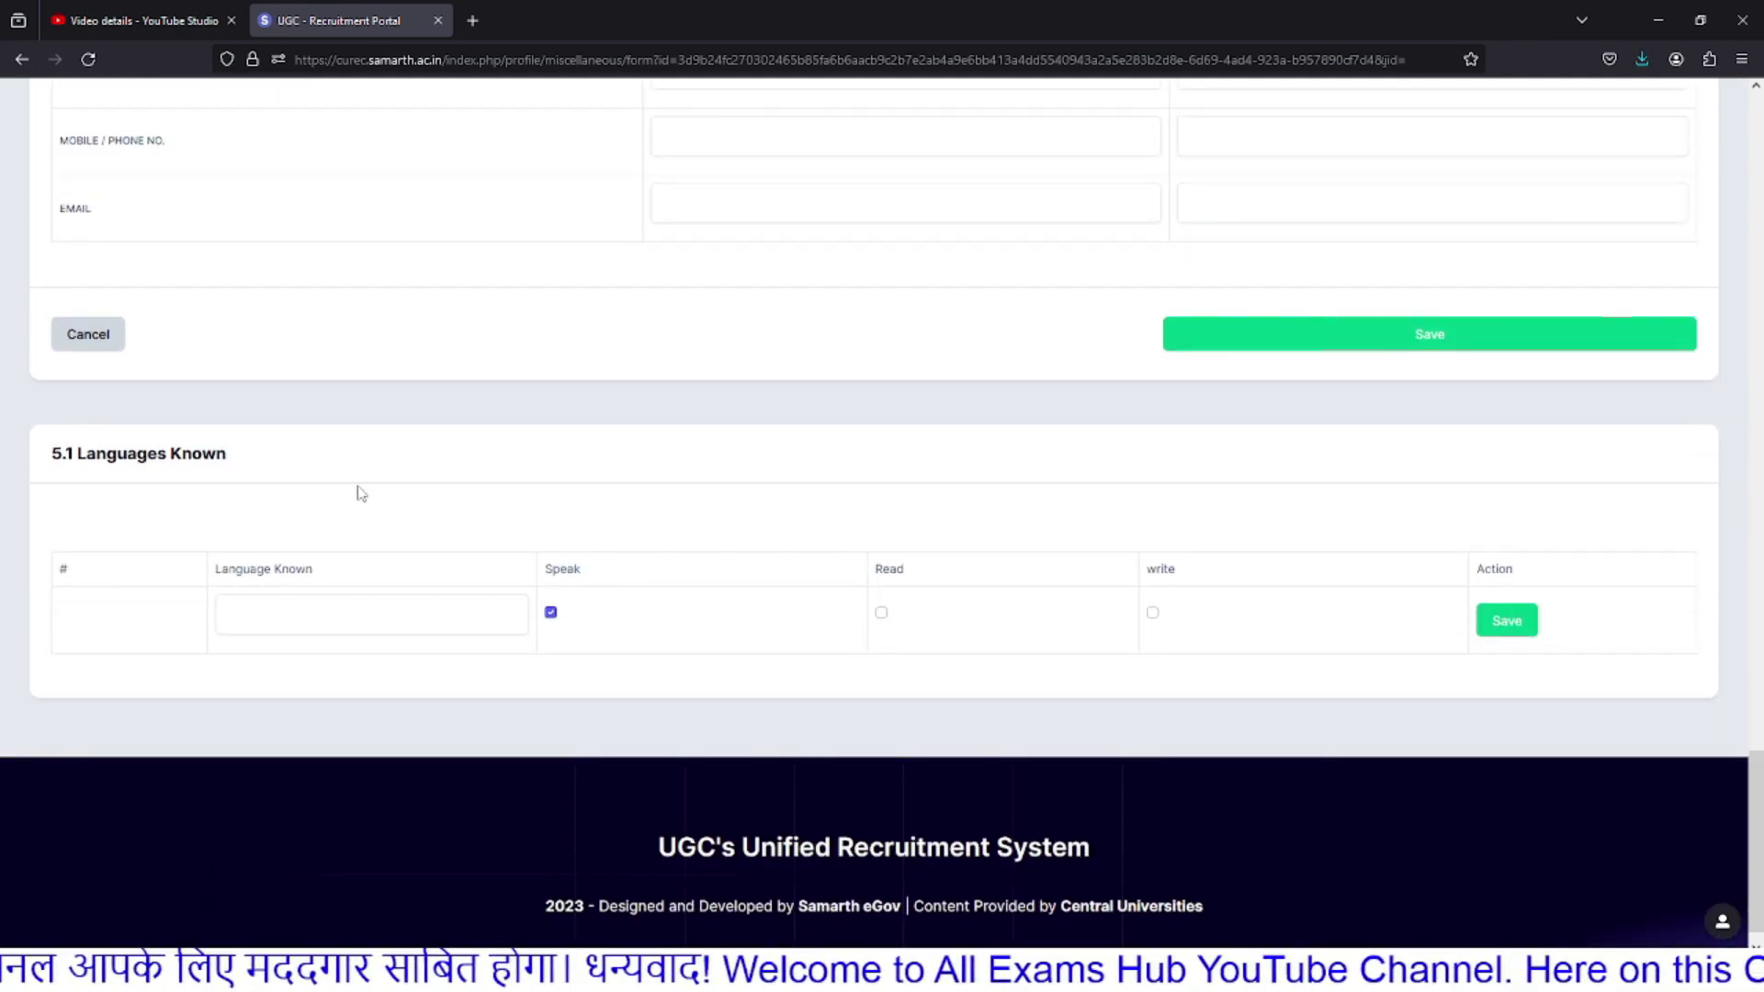
left_click(324, 616)
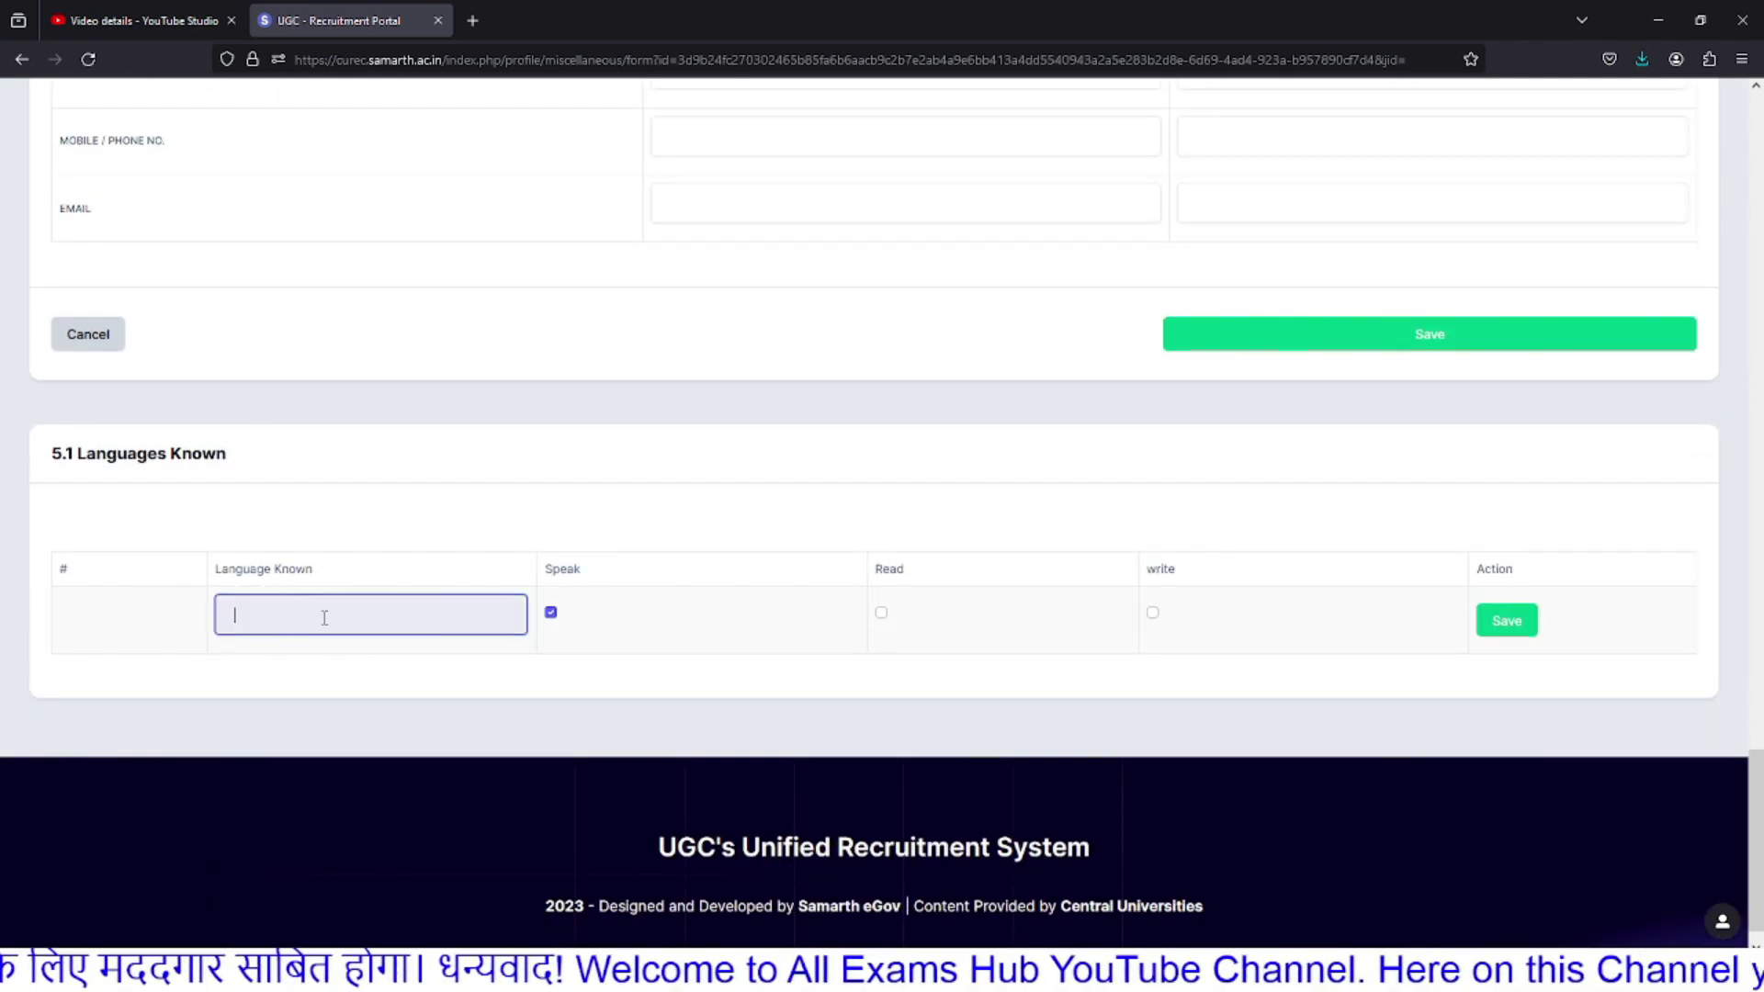
left_click(551, 617)
left_click(881, 626)
left_click(1153, 626)
left_click(1153, 627)
left_click(881, 626)
left_click(419, 630)
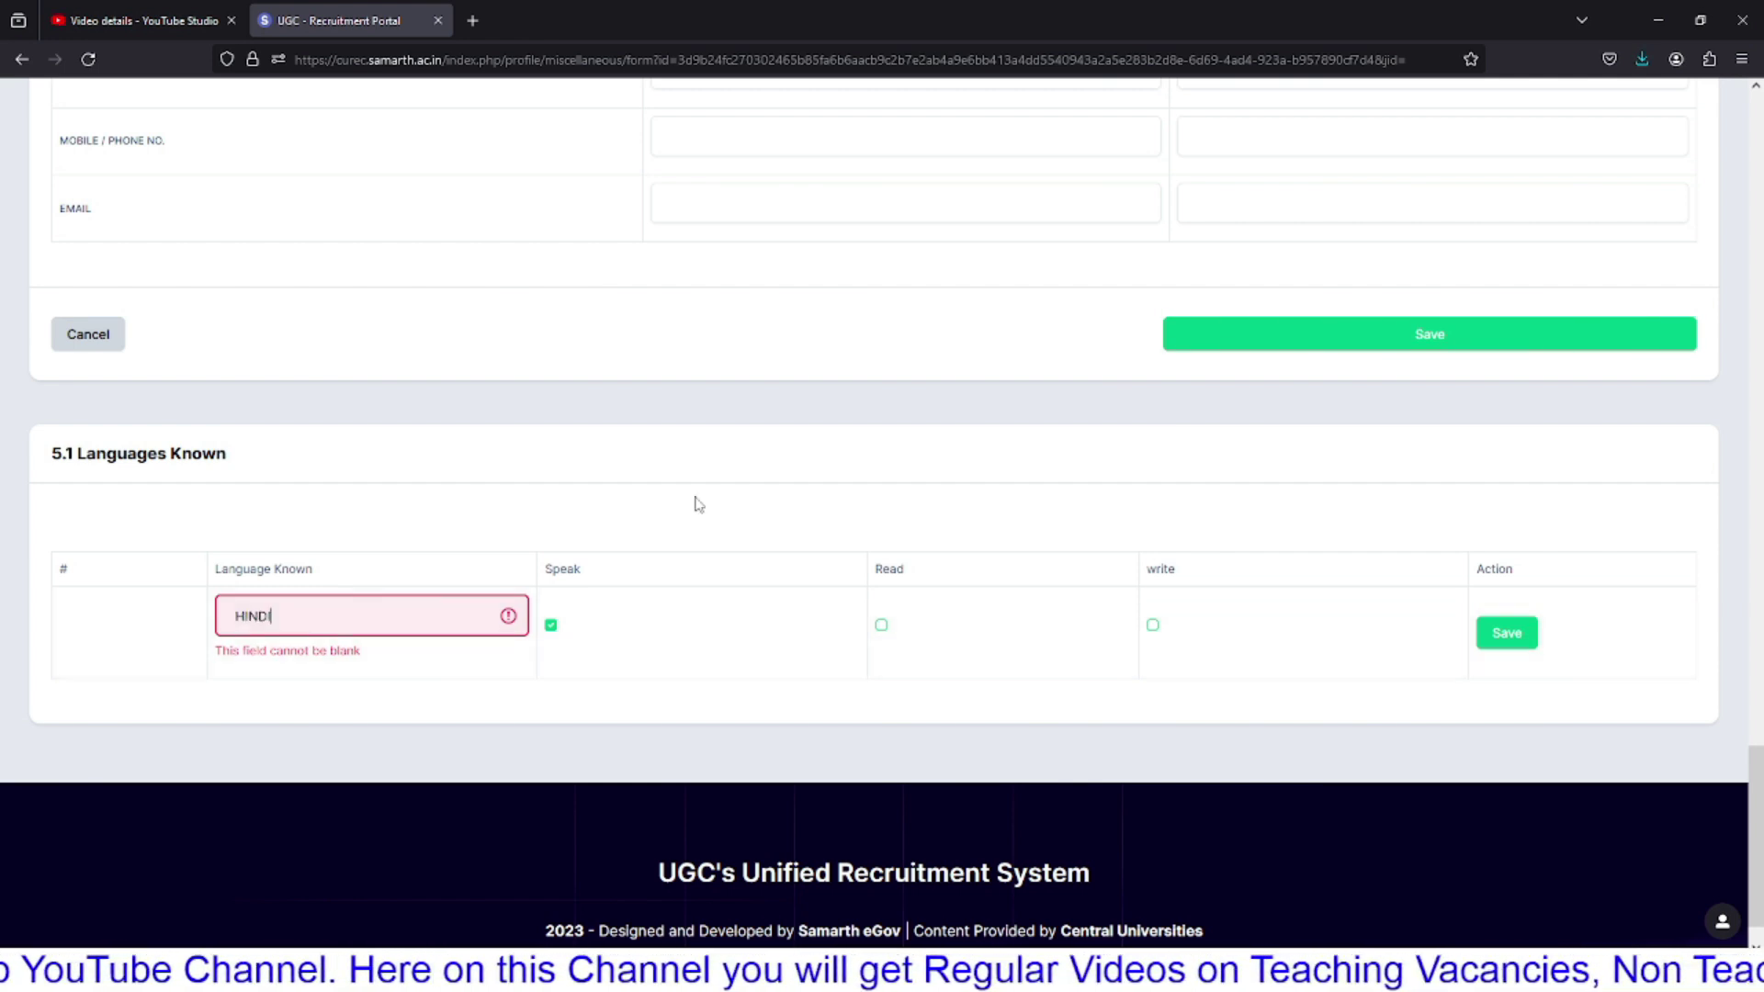
left_click(881, 624)
left_click(1153, 615)
left_click(1514, 628)
left_click(377, 664)
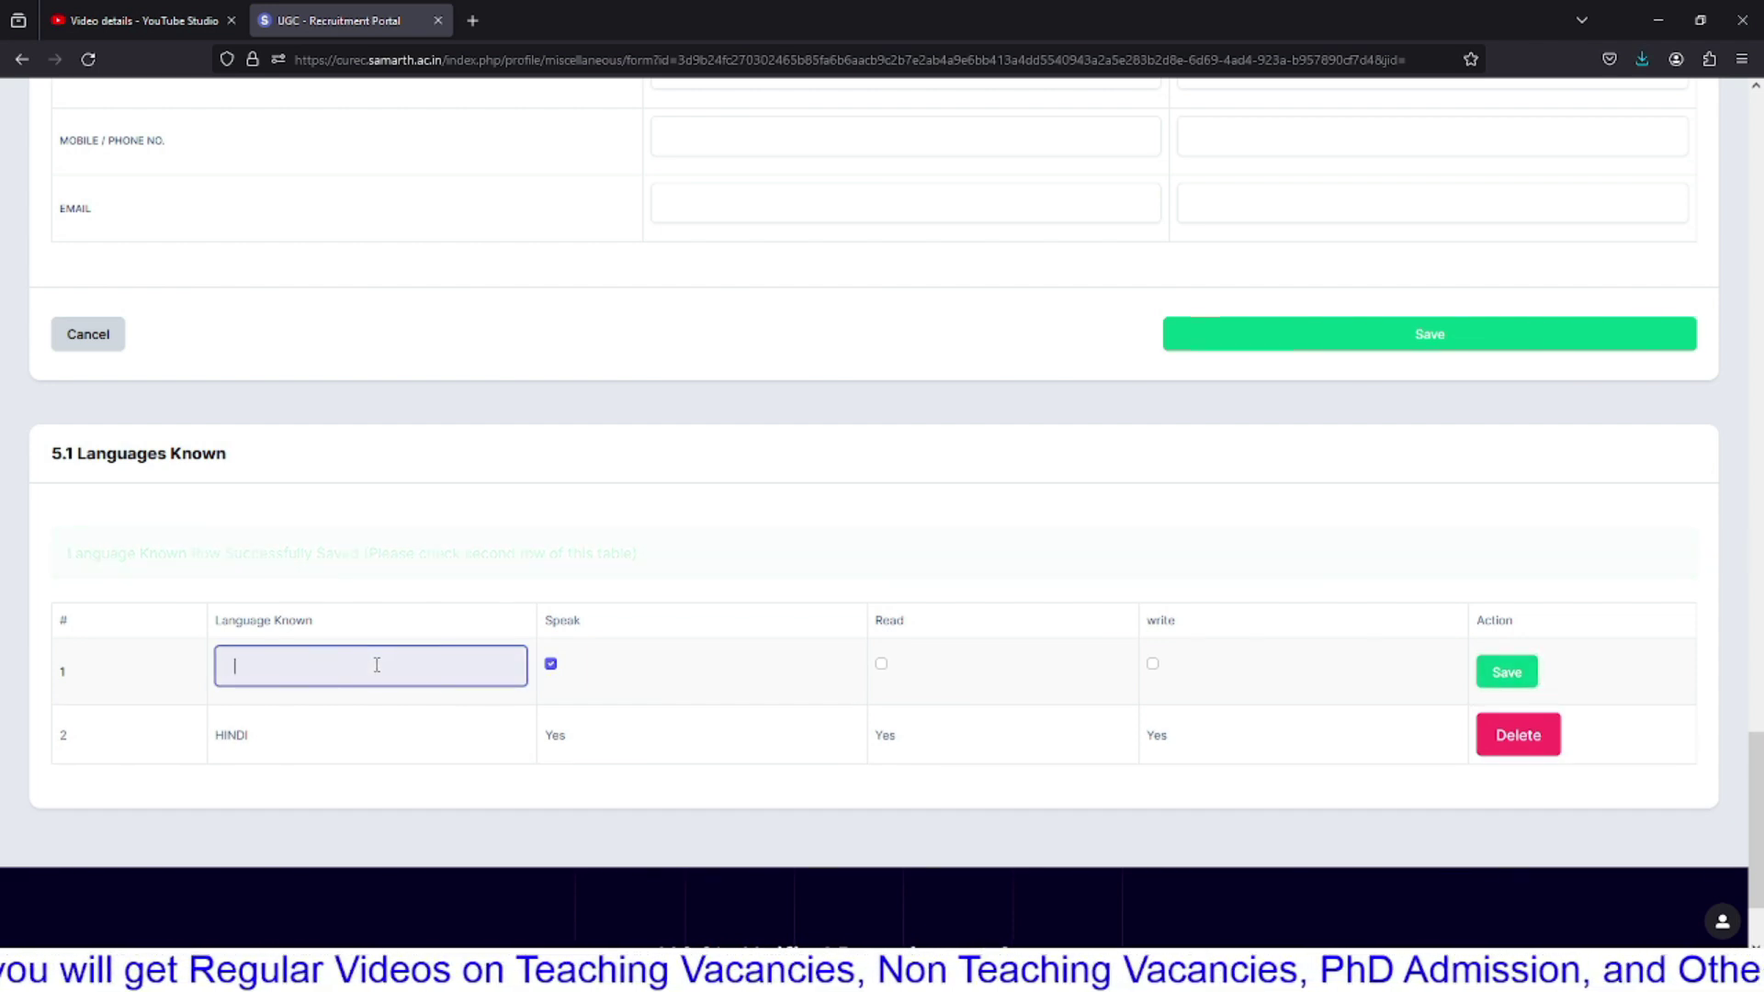
Step: Look over the Miscellaneous Information form and try to save it with the reference details left blank
scroll(563, 554, "up", 15)
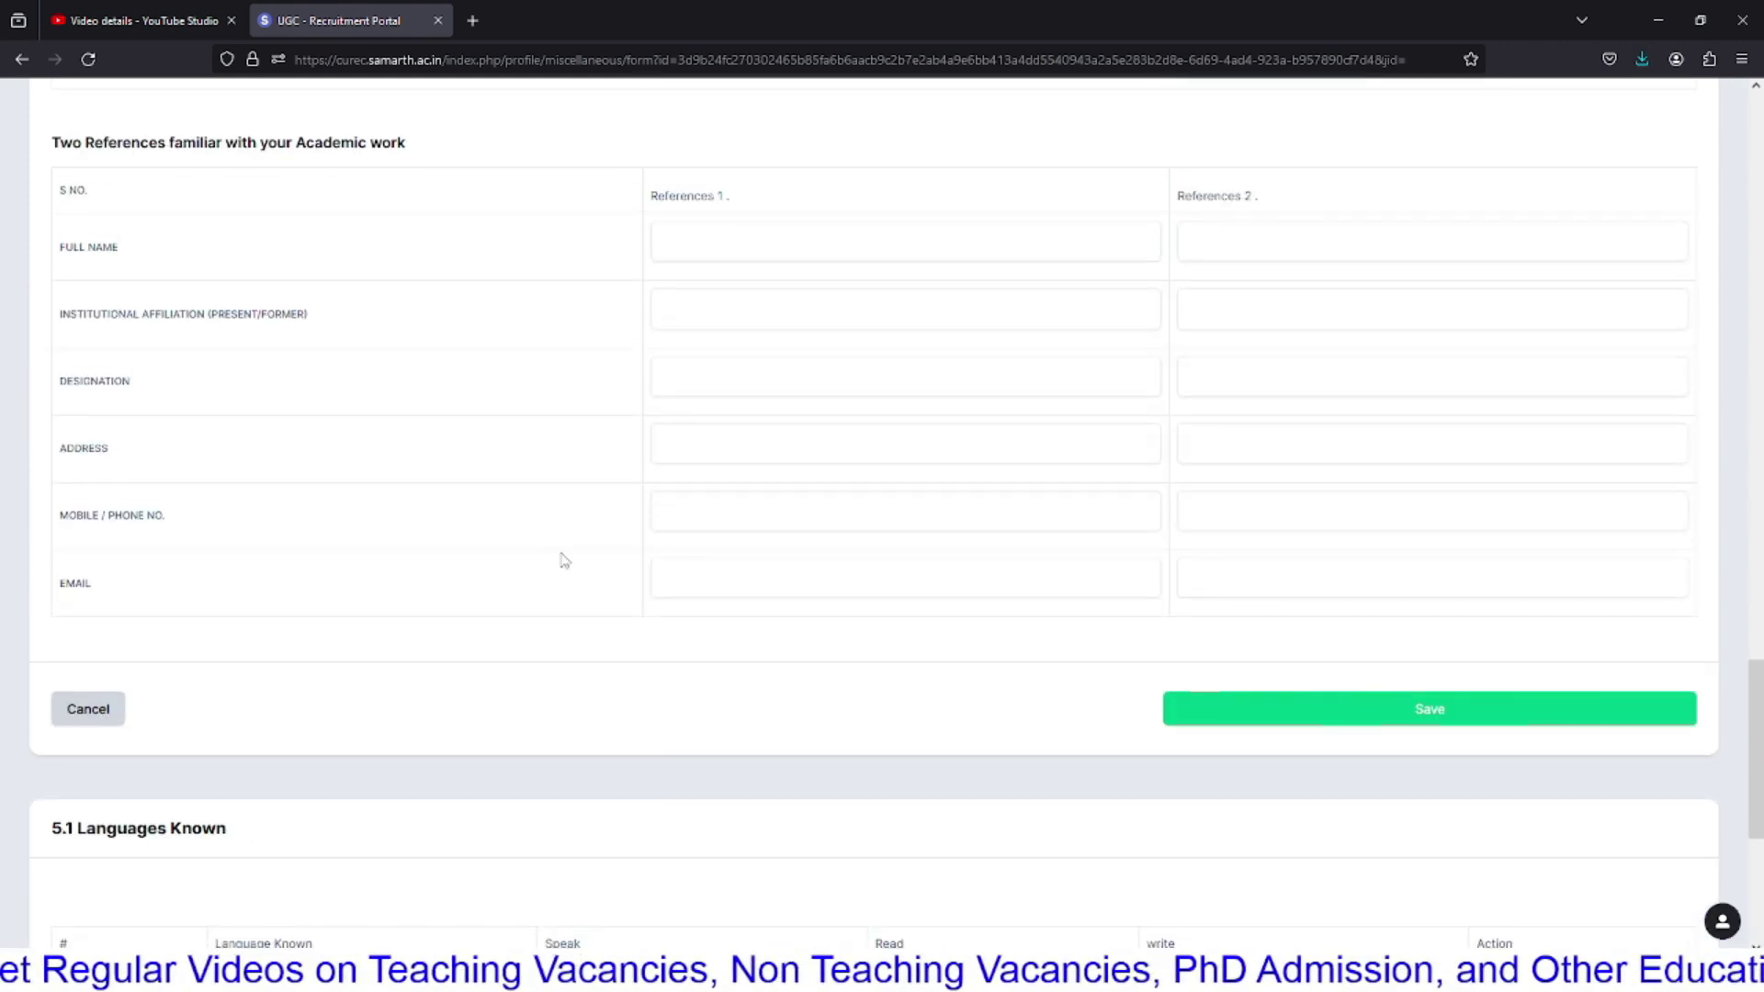
scroll(564, 559, "up", 5)
scroll(564, 558, "down", 20)
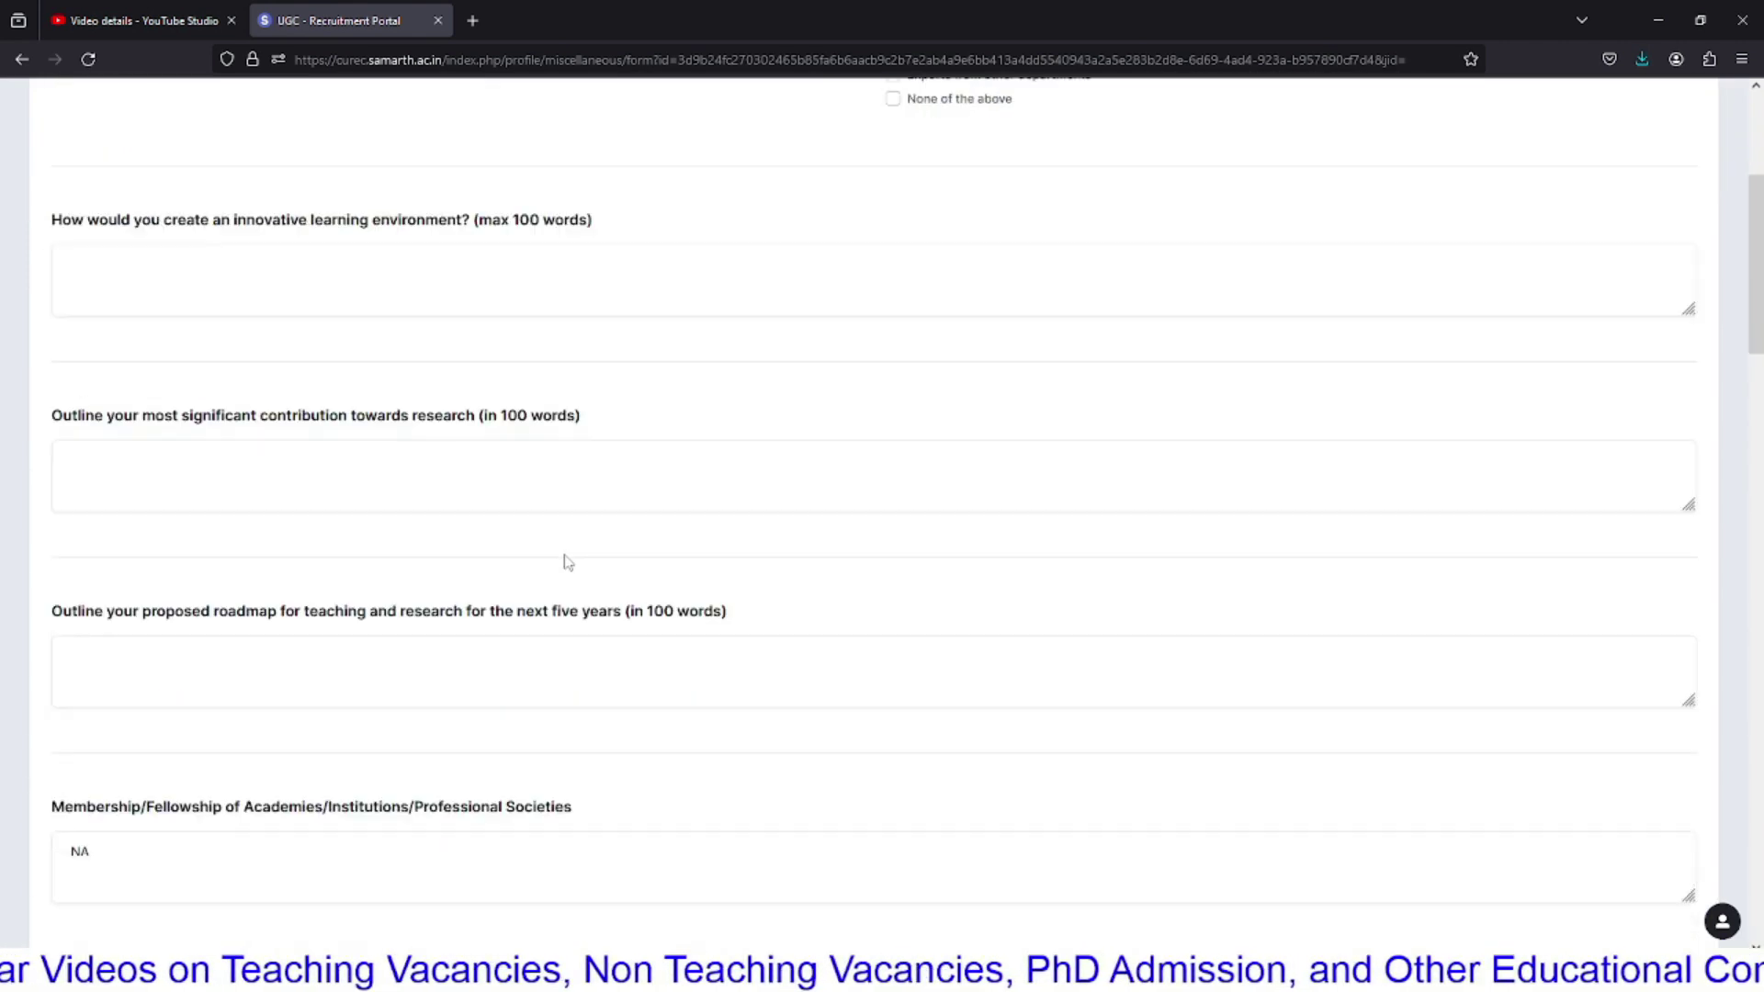
scroll(566, 606, "down", 10)
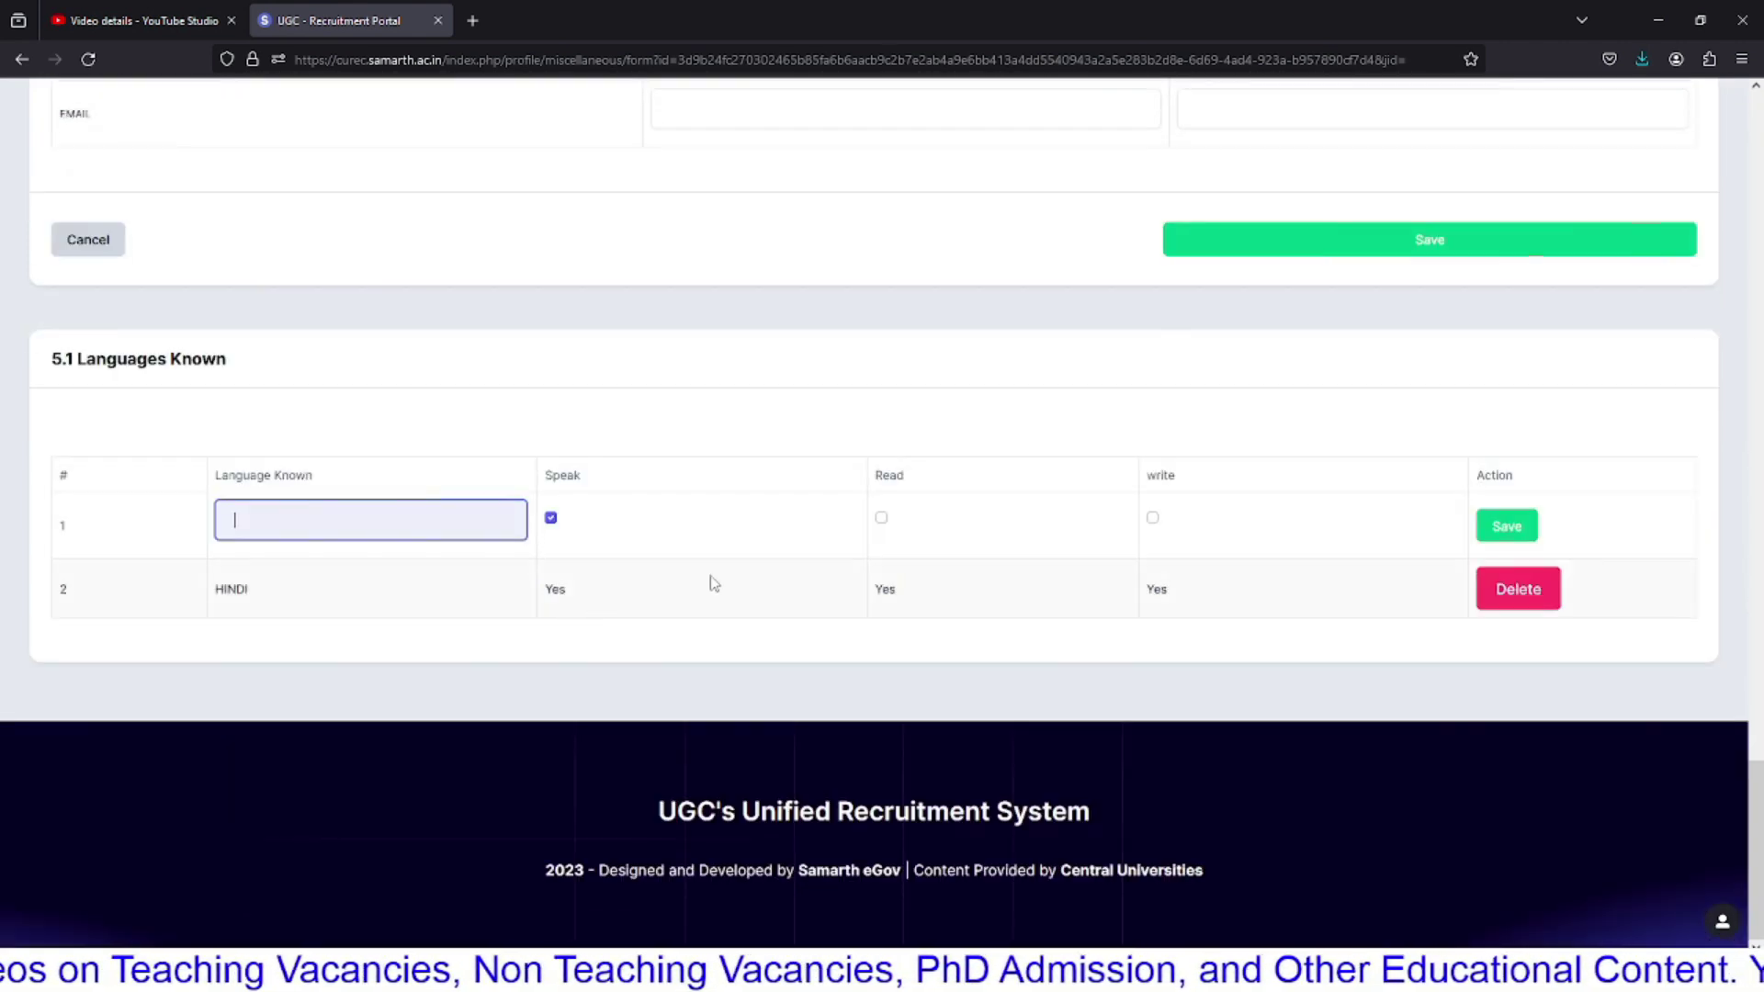
left_click(1441, 246)
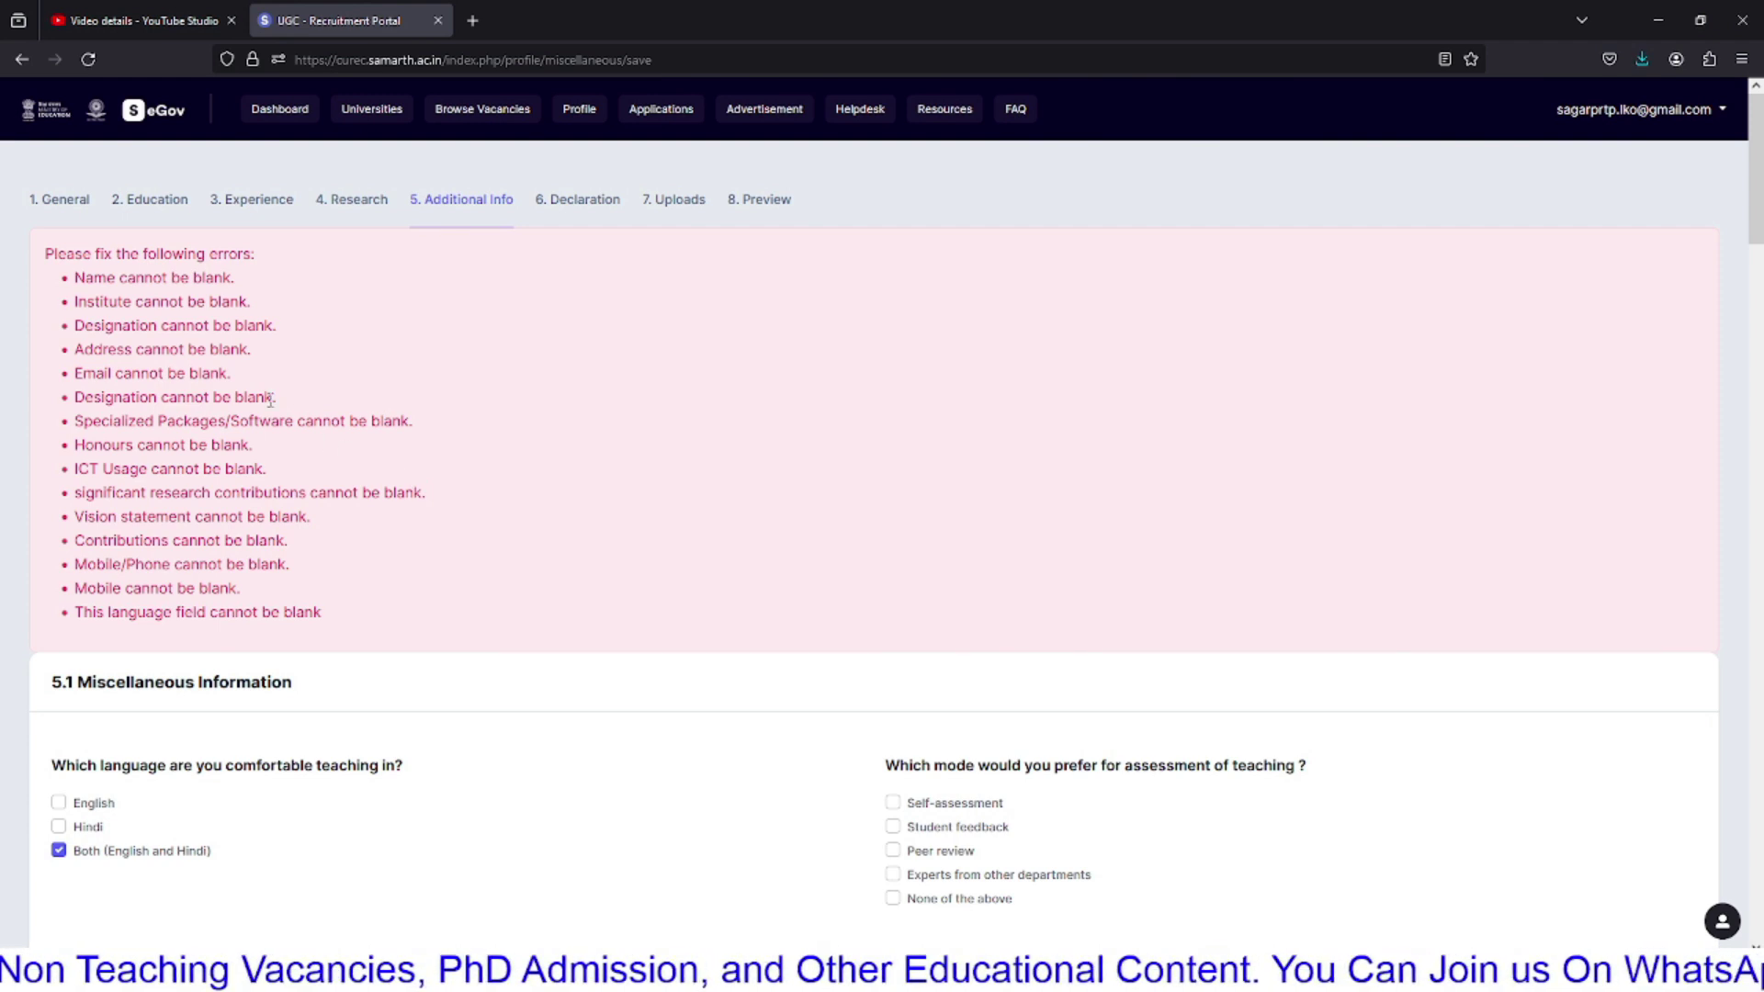
Step: Review the list of blank mandatory fields and the flagged questions in the Miscellaneous Information form
left_click_drag(51, 254, 298, 612)
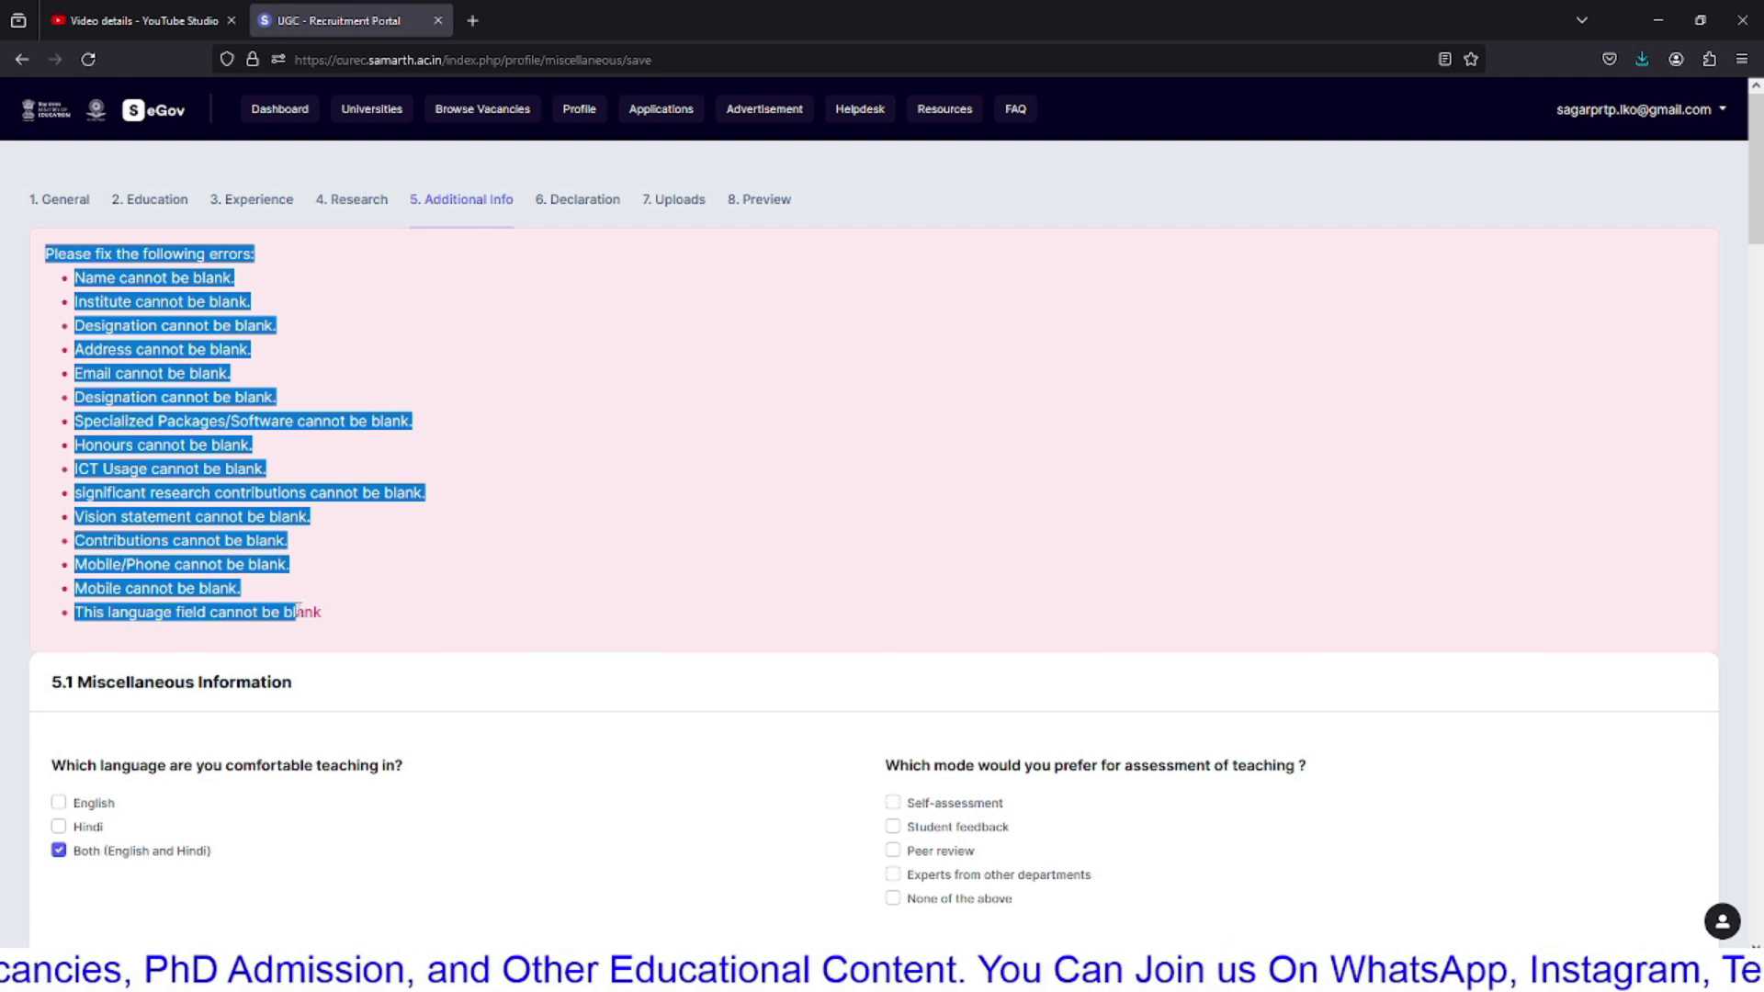
left_click(405, 579)
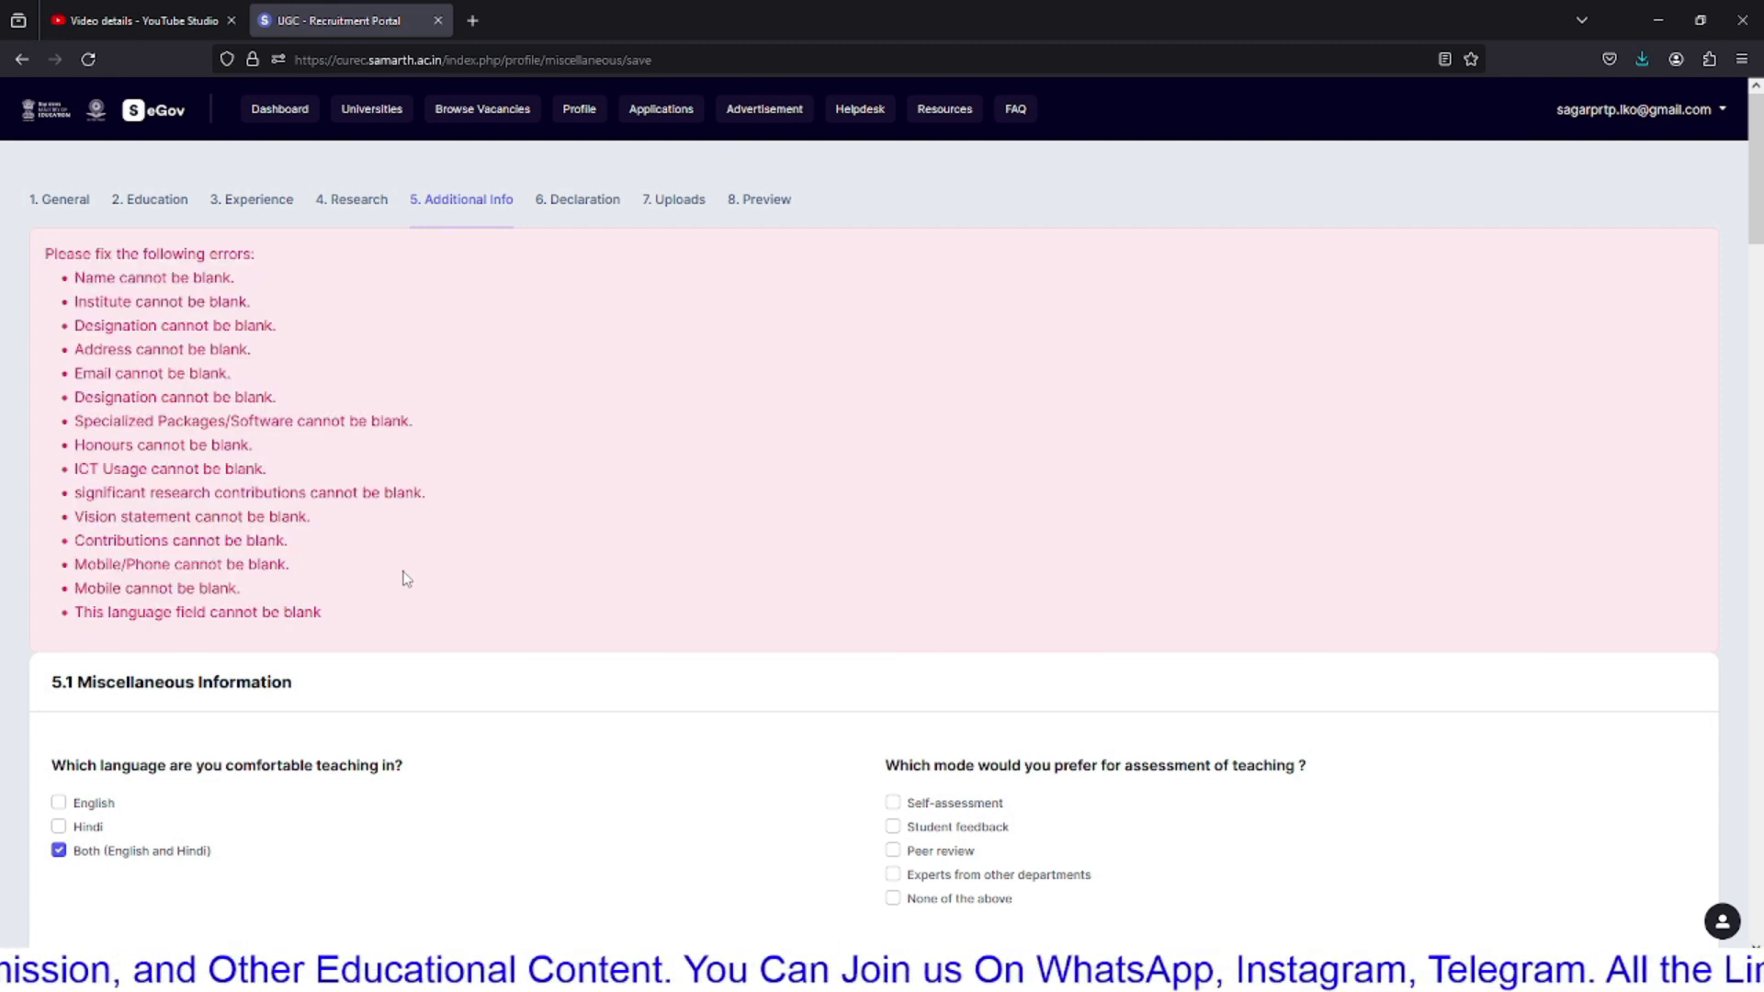
scroll(406, 578, "down", 7)
scroll(404, 572, "down", 3)
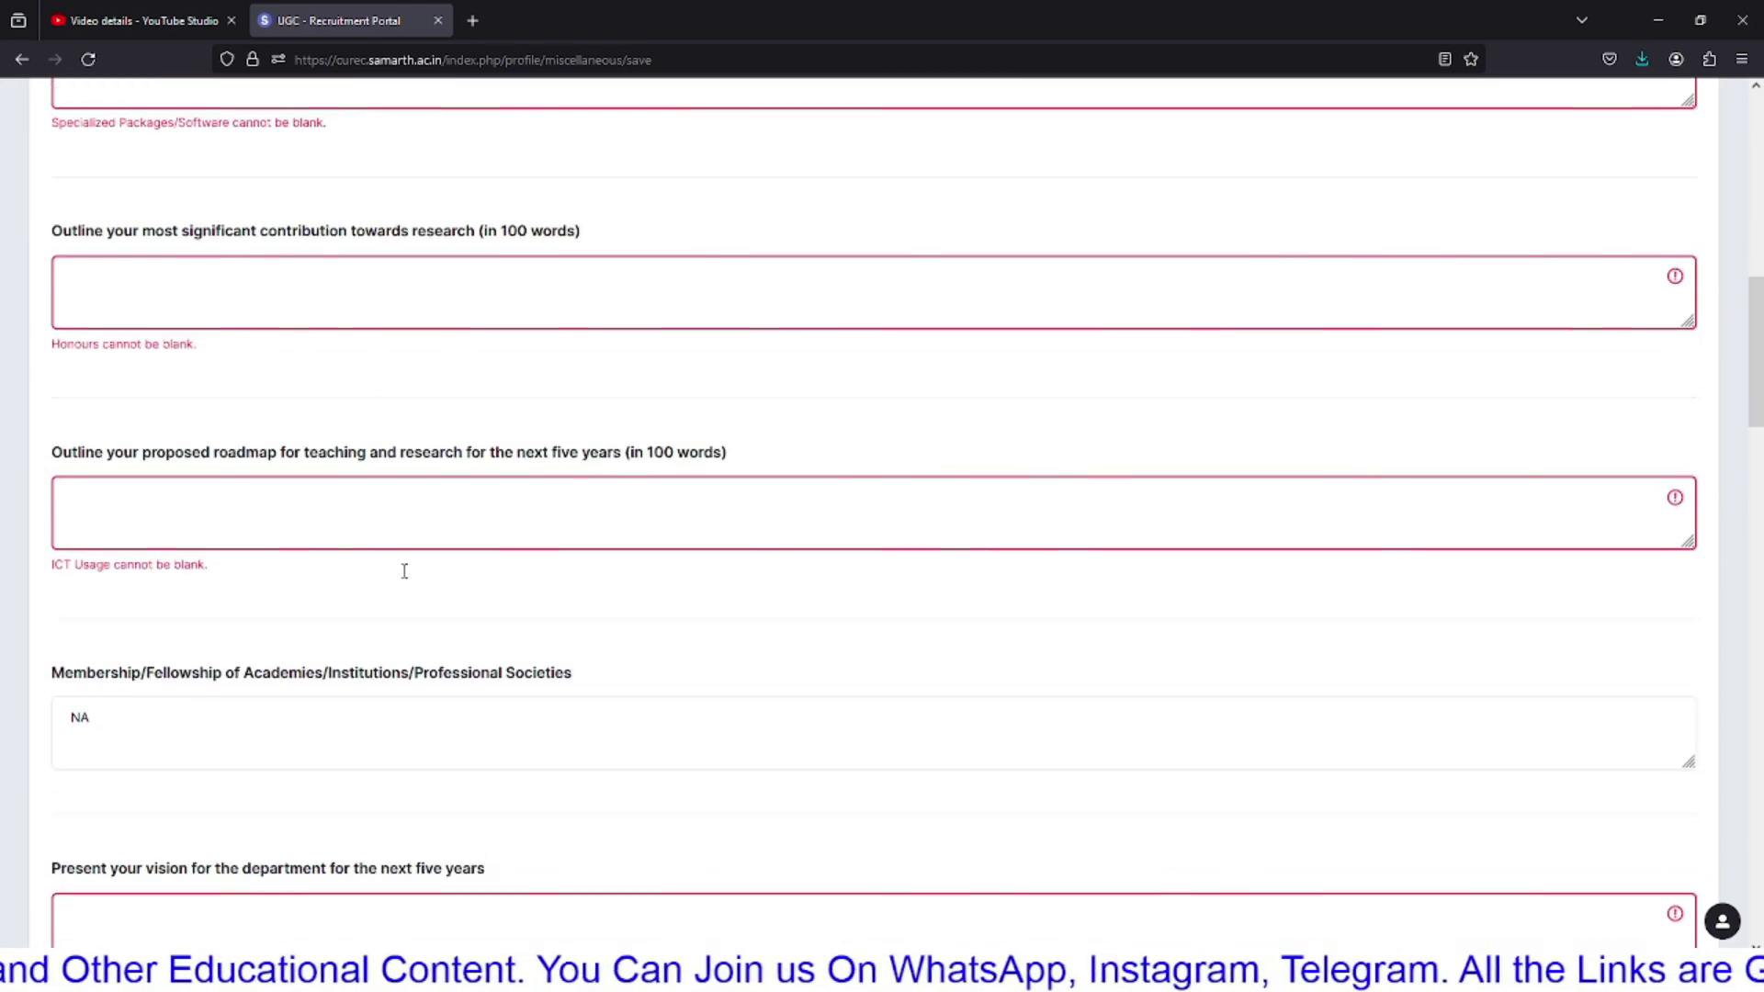
scroll(402, 571, "up", 9)
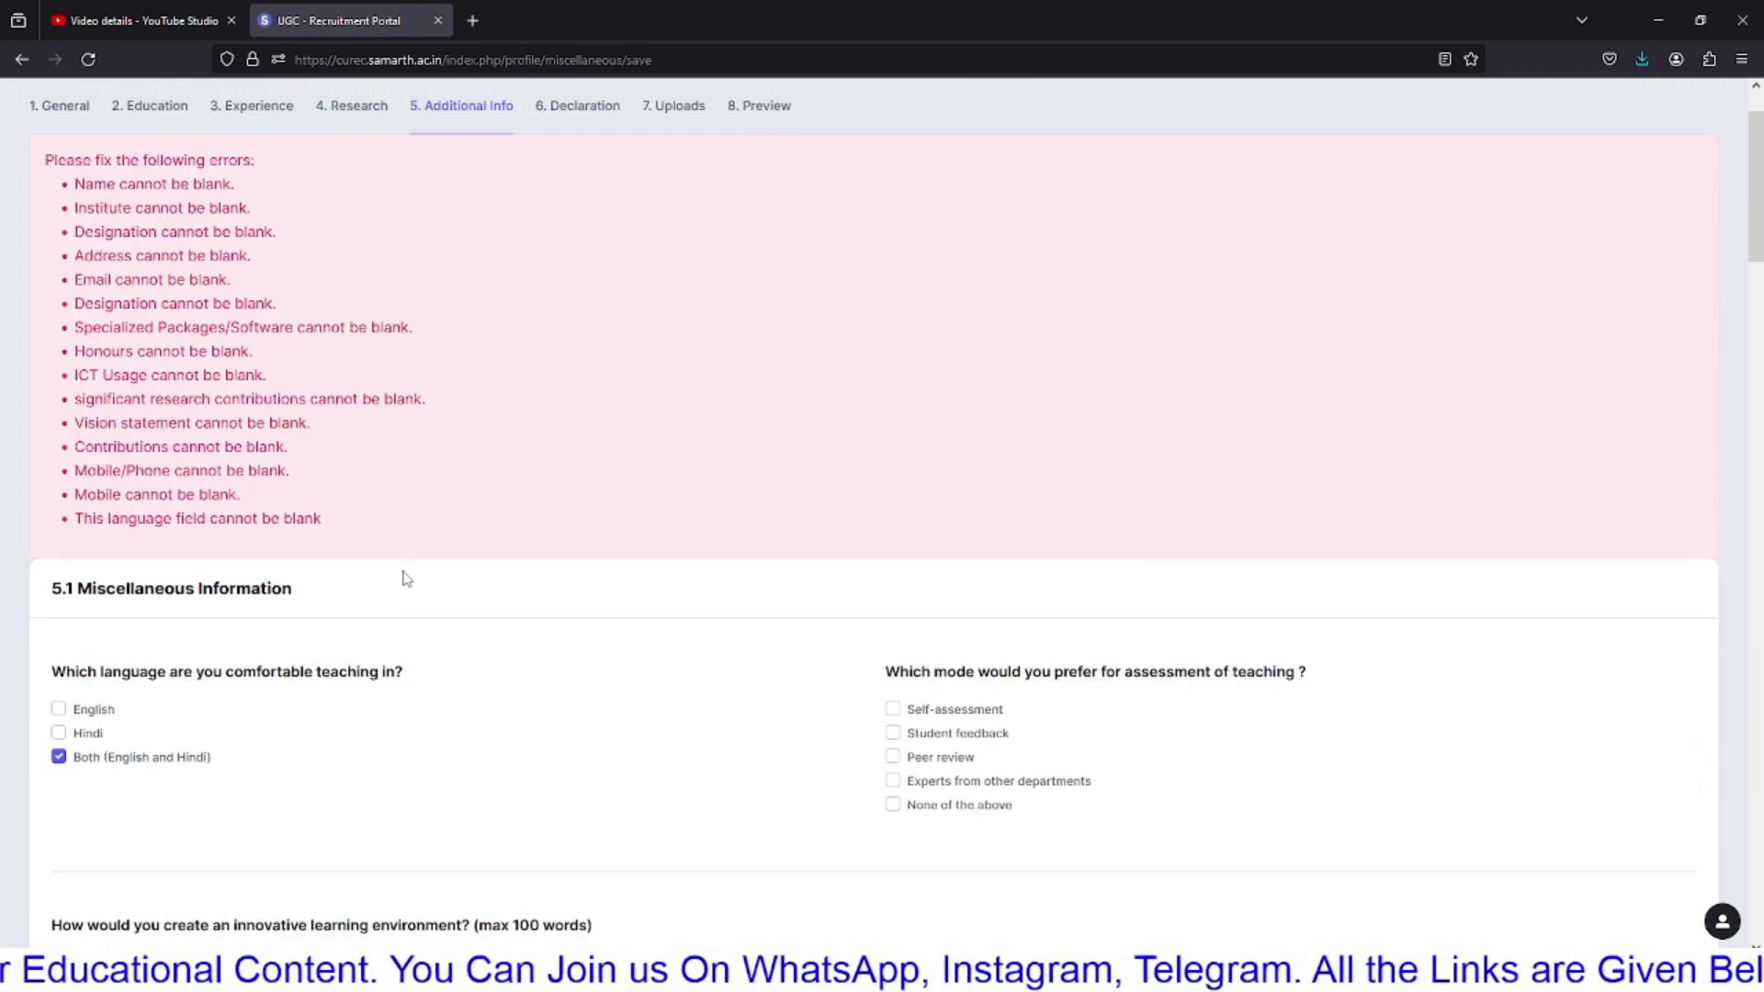
left_click_drag(64, 166, 290, 471)
left_click(464, 522)
scroll(469, 532, "down", 15)
scroll(471, 540, "down", 5)
scroll(471, 542, "up", 15)
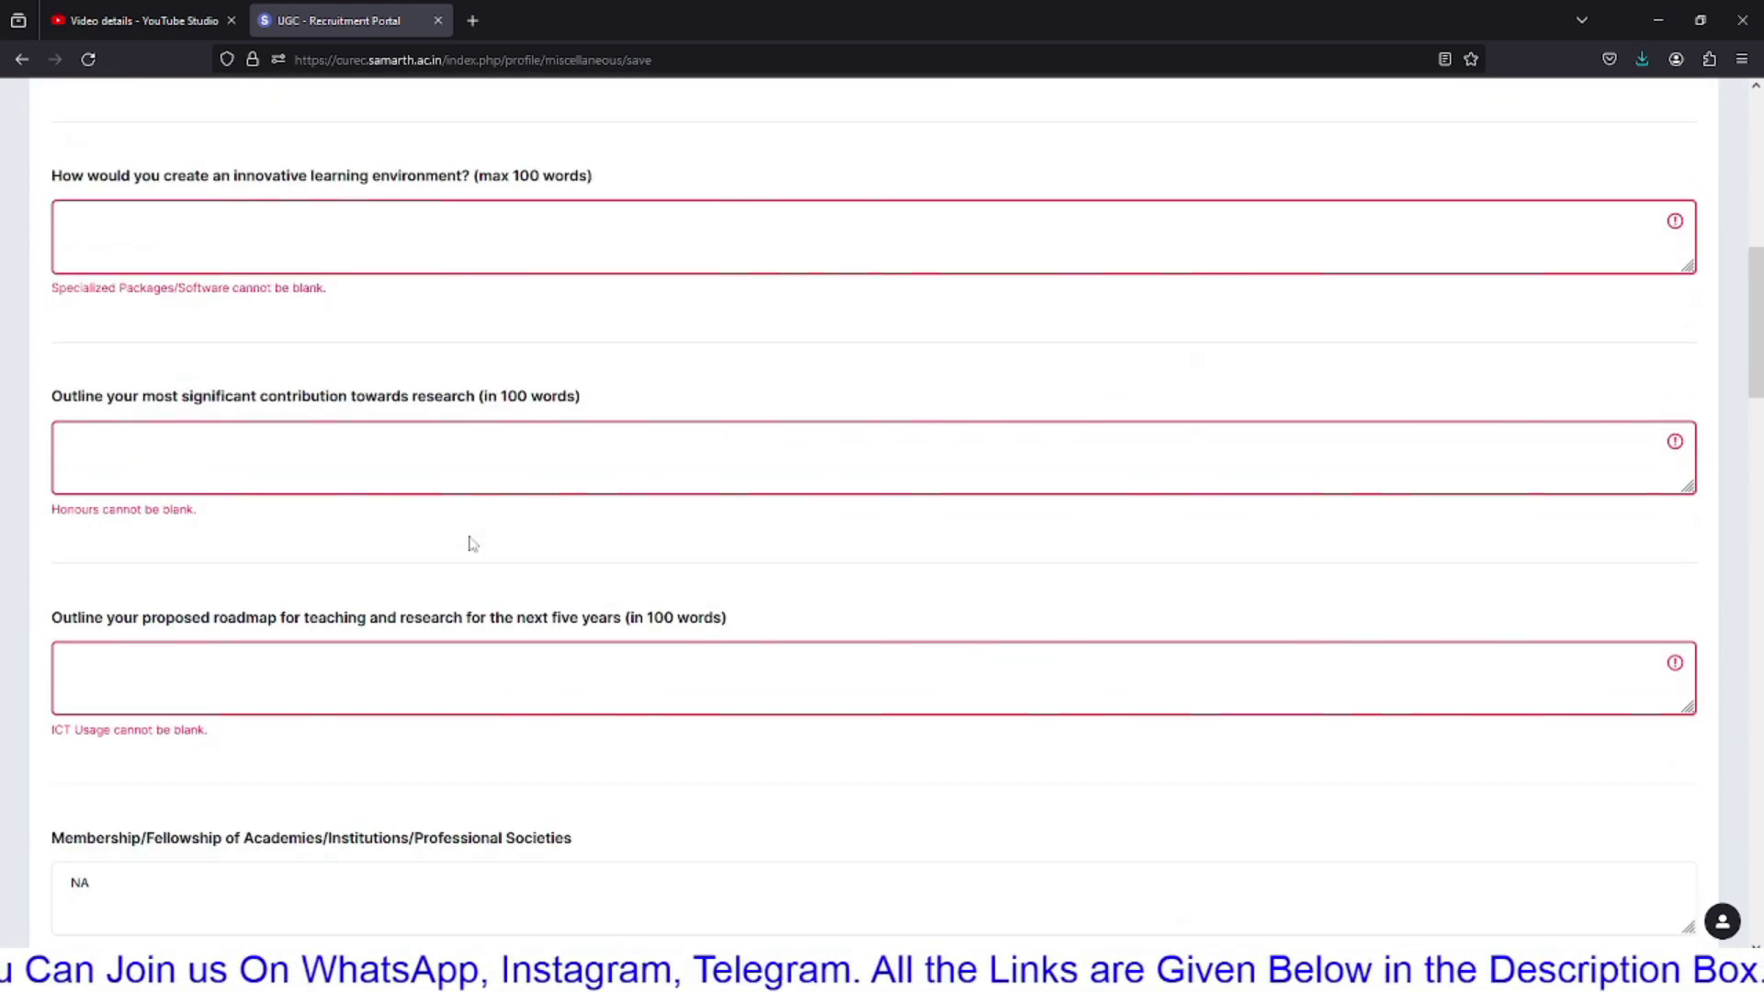
scroll(472, 542, "up", 10)
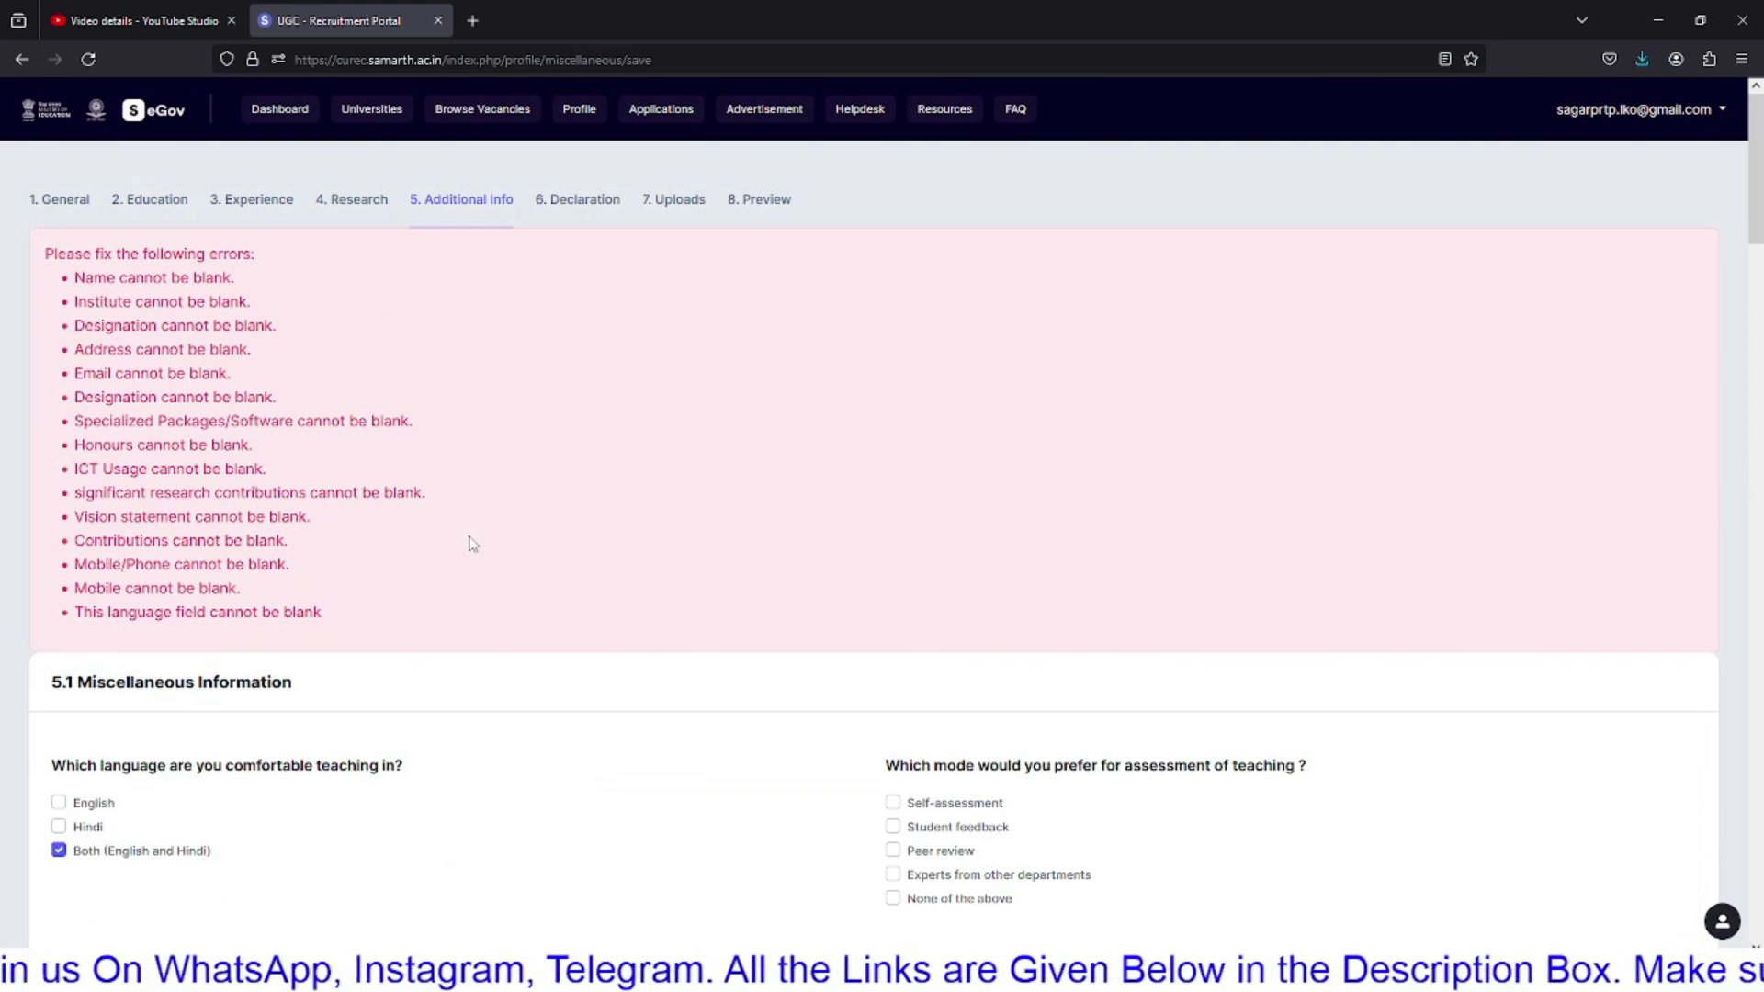
Step: Go to the Declaration section, look over the NOC Details, and open the No Objection Certificate form for adding details
left_click(564, 208)
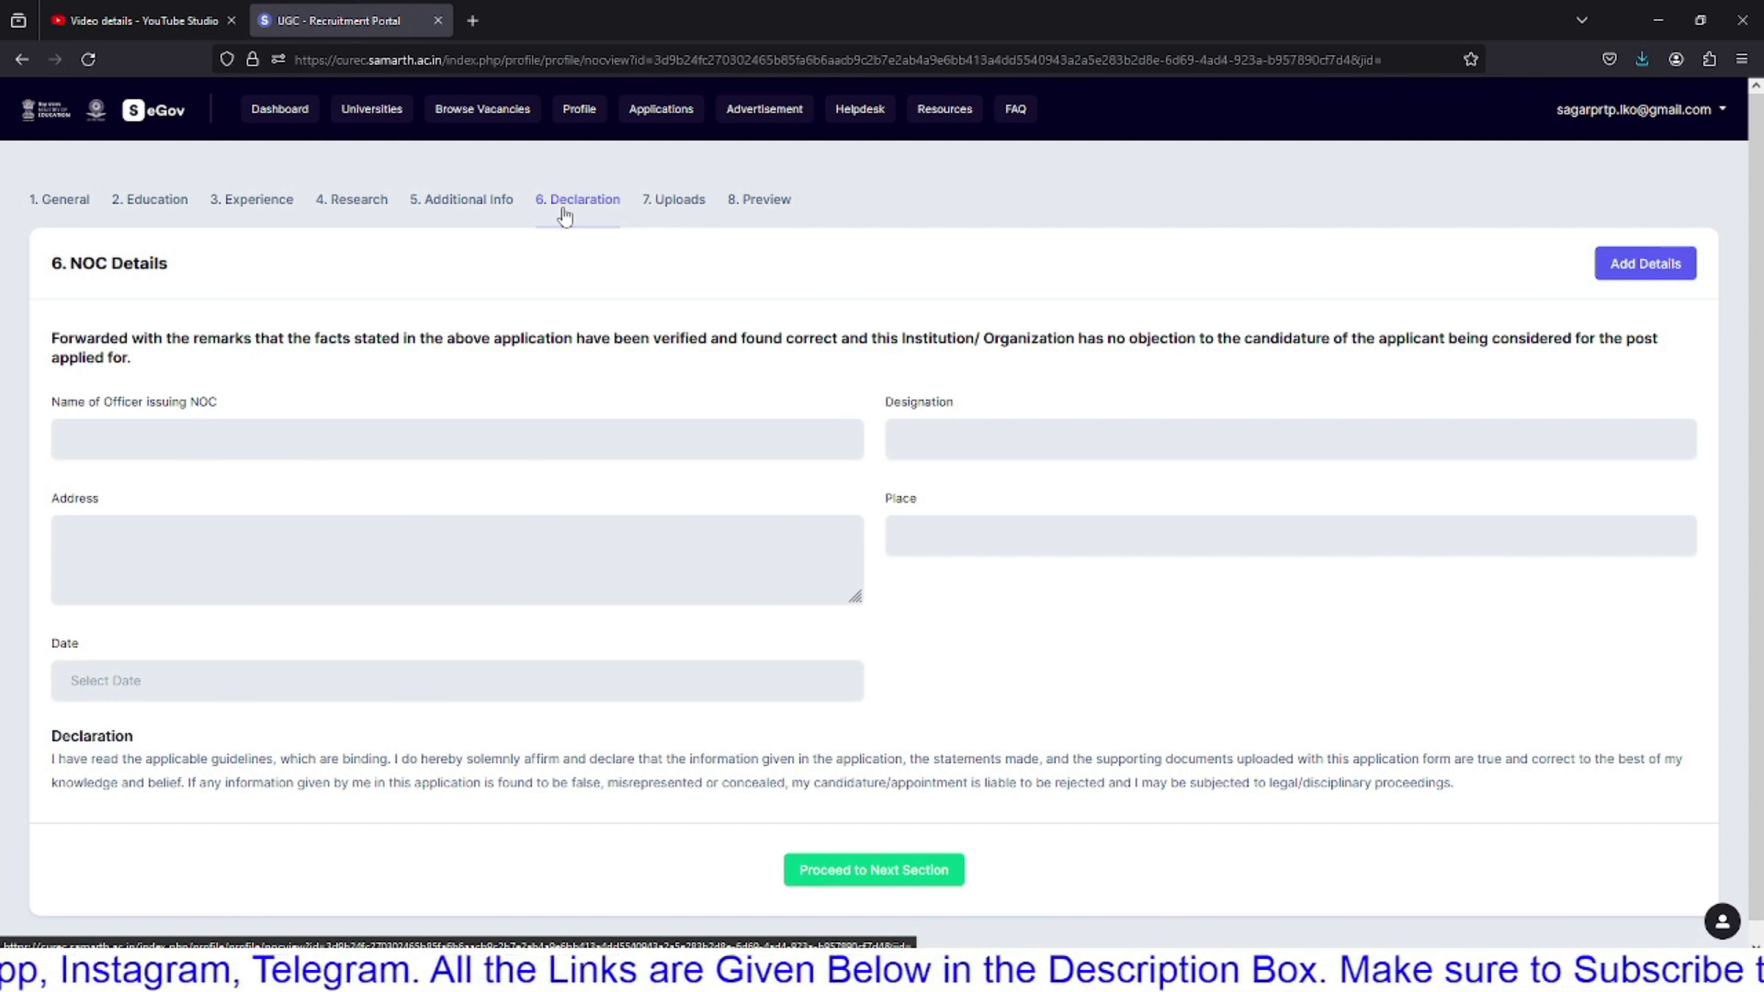
left_click_drag(66, 268, 191, 285)
left_click(195, 289)
scroll(1706, 391, "down", 1)
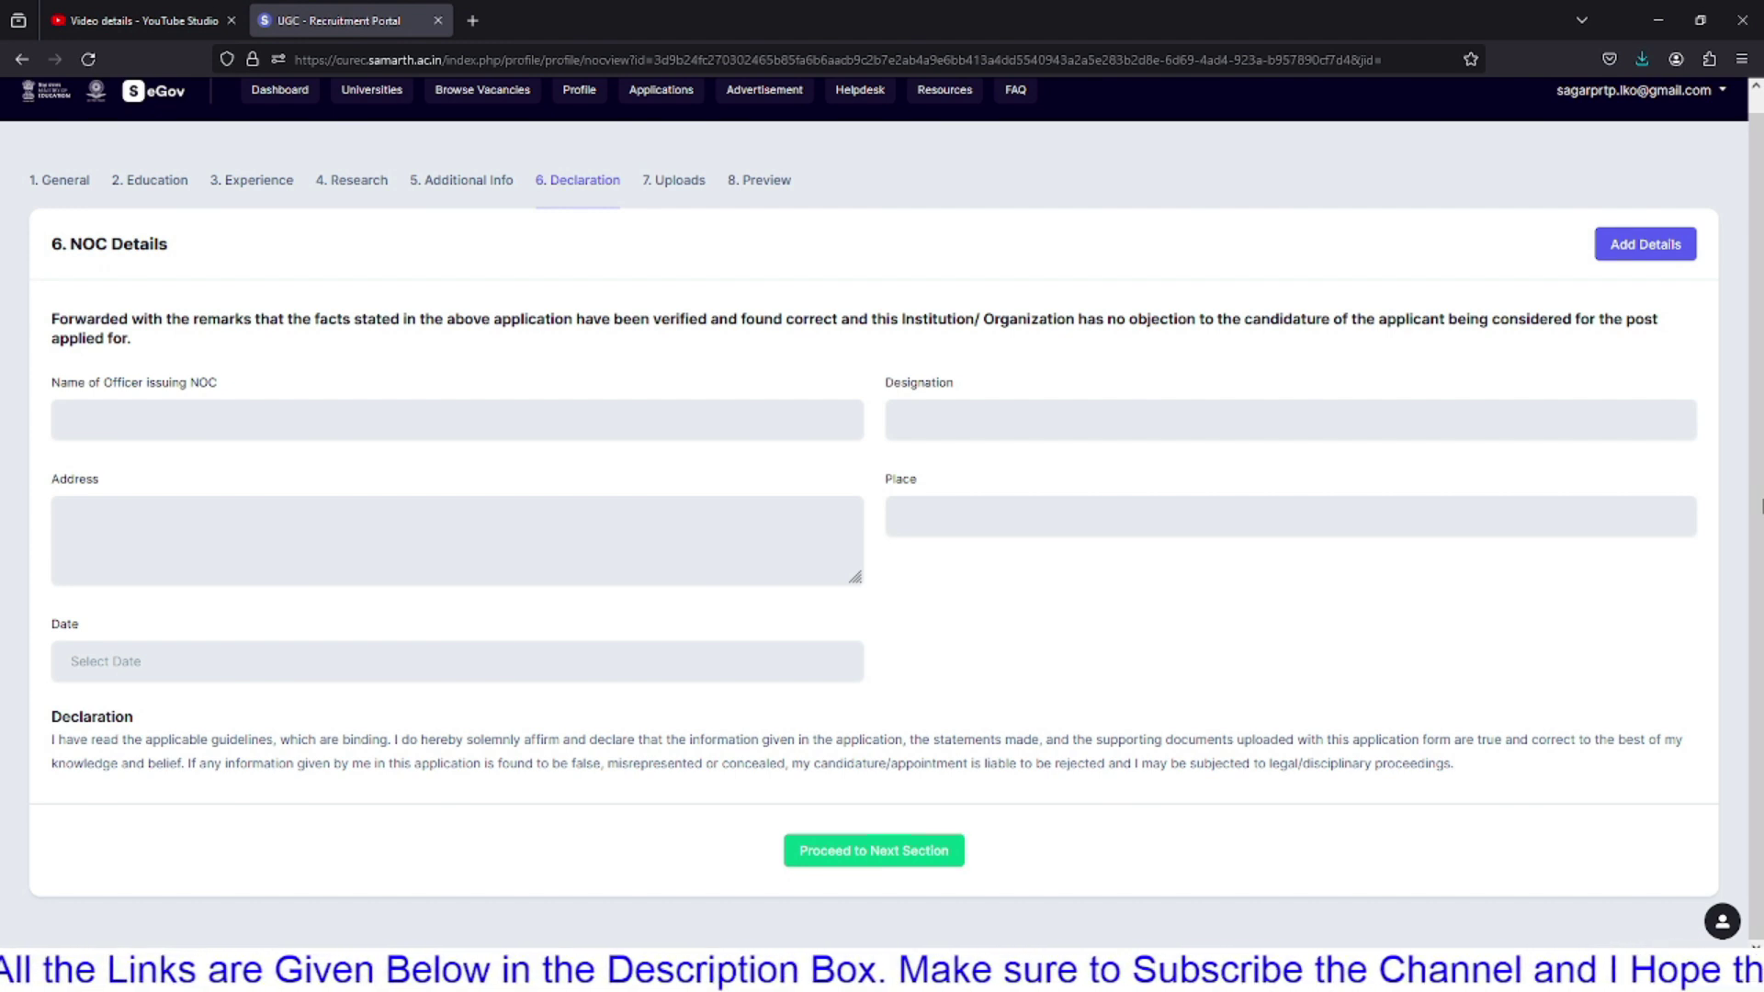
left_click(187, 425)
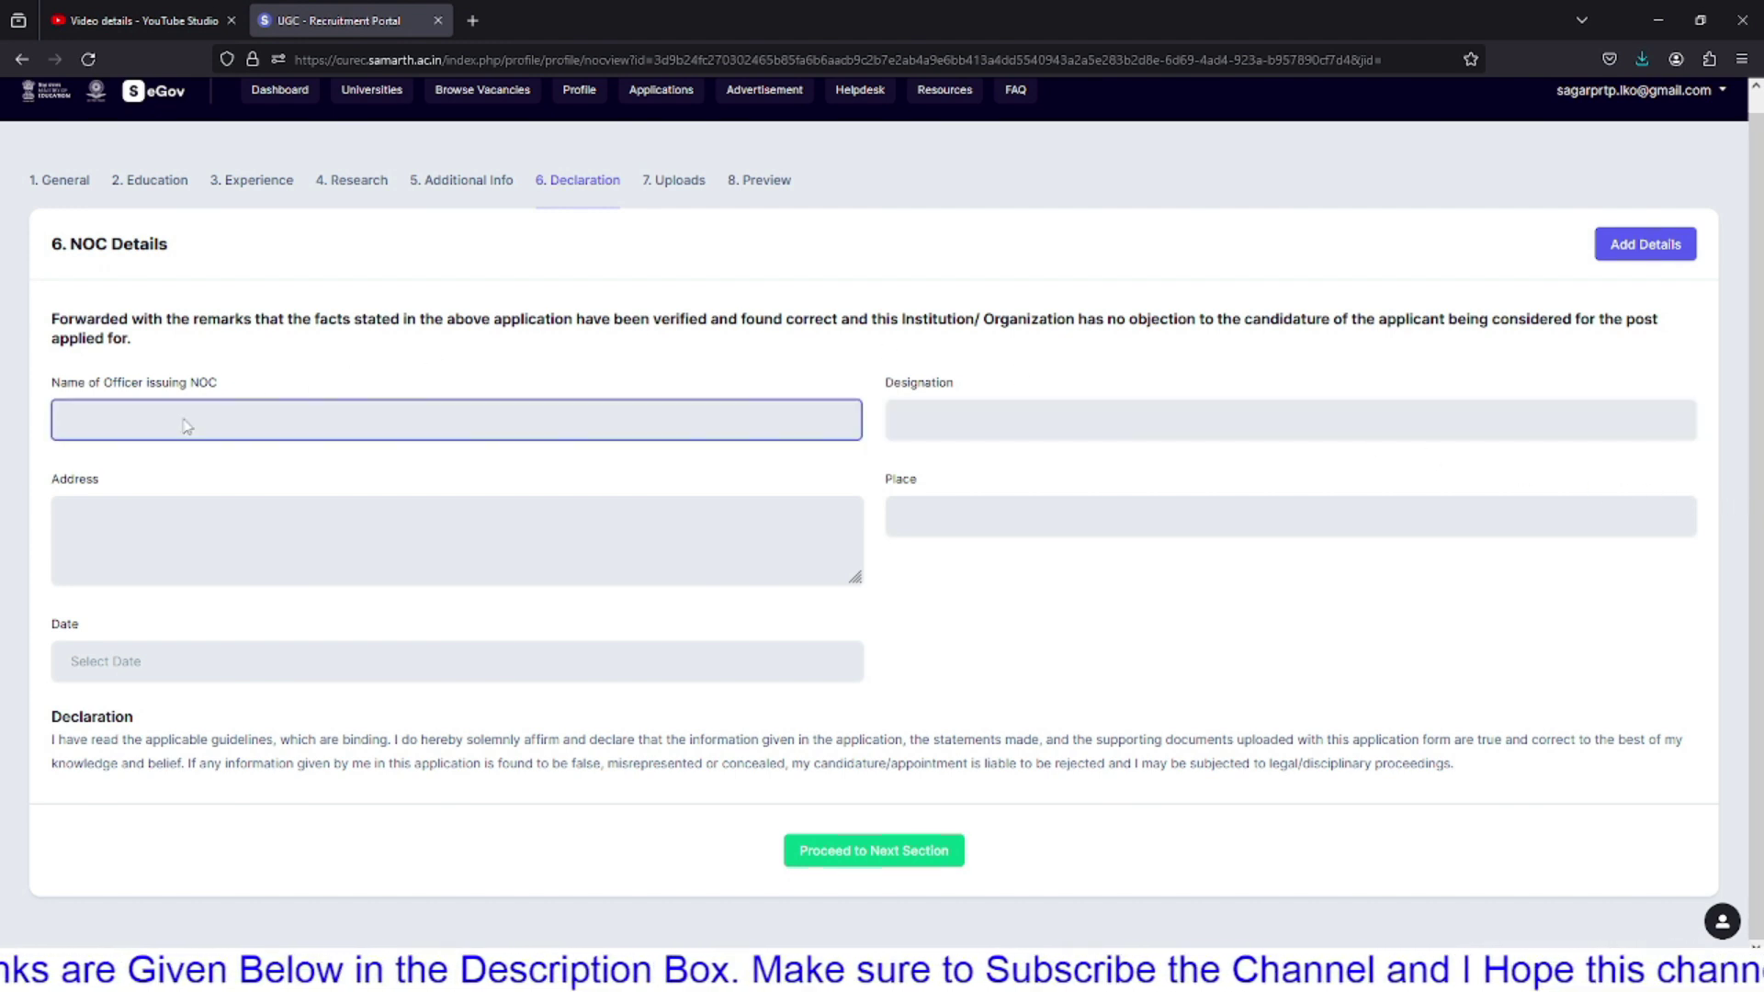
left_click(1649, 244)
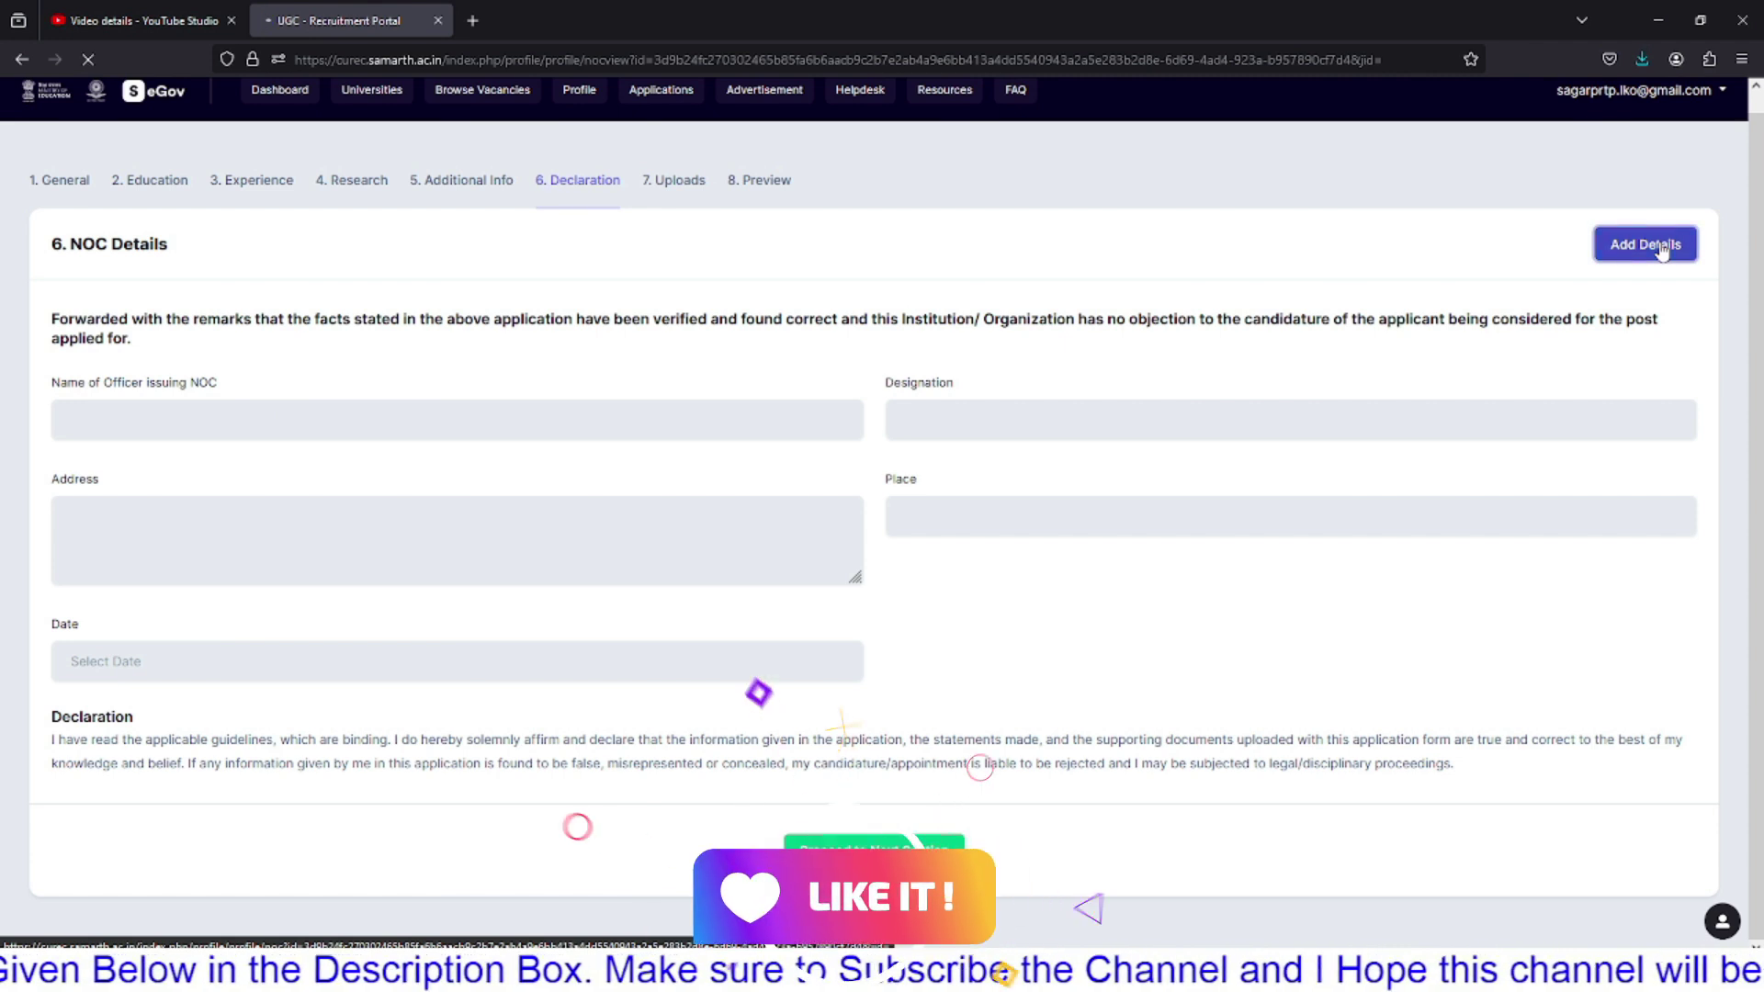
scroll(650, 311, "down", 3)
scroll(441, 294, "up", 3)
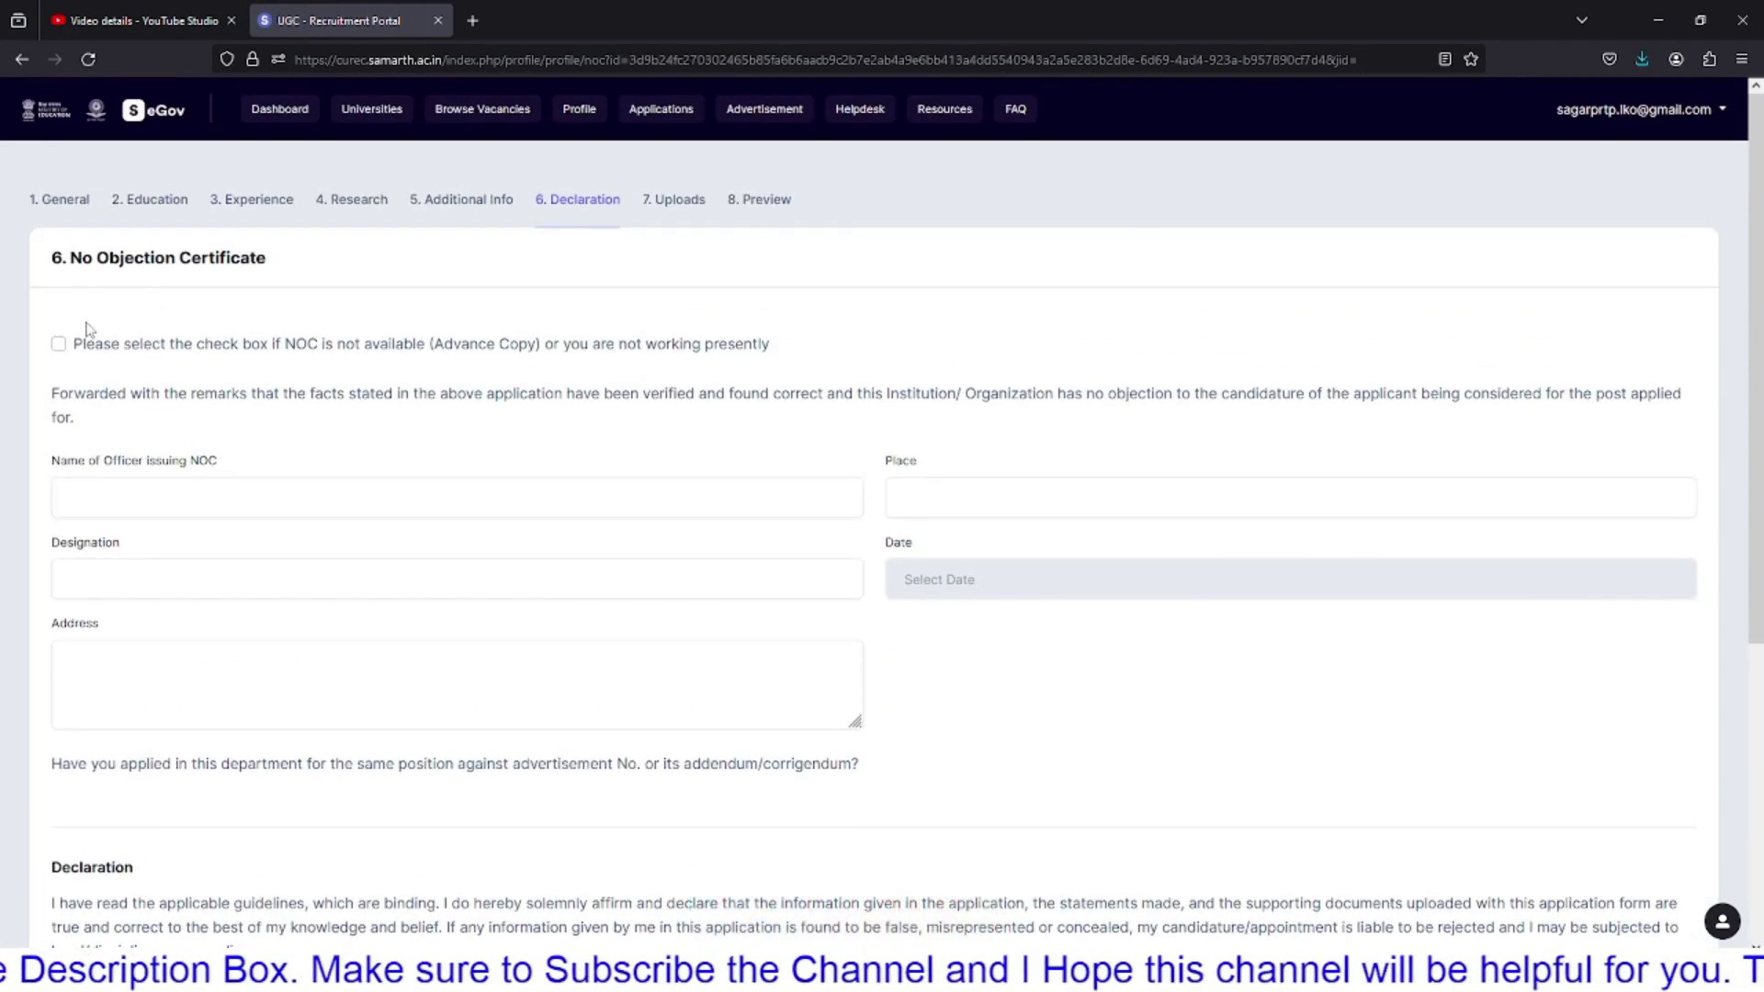
Step: Declare that the NOC is not available (Advance Copy) or the applicant is not working presently, and save the declaration
left_click_drag(81, 345, 779, 358)
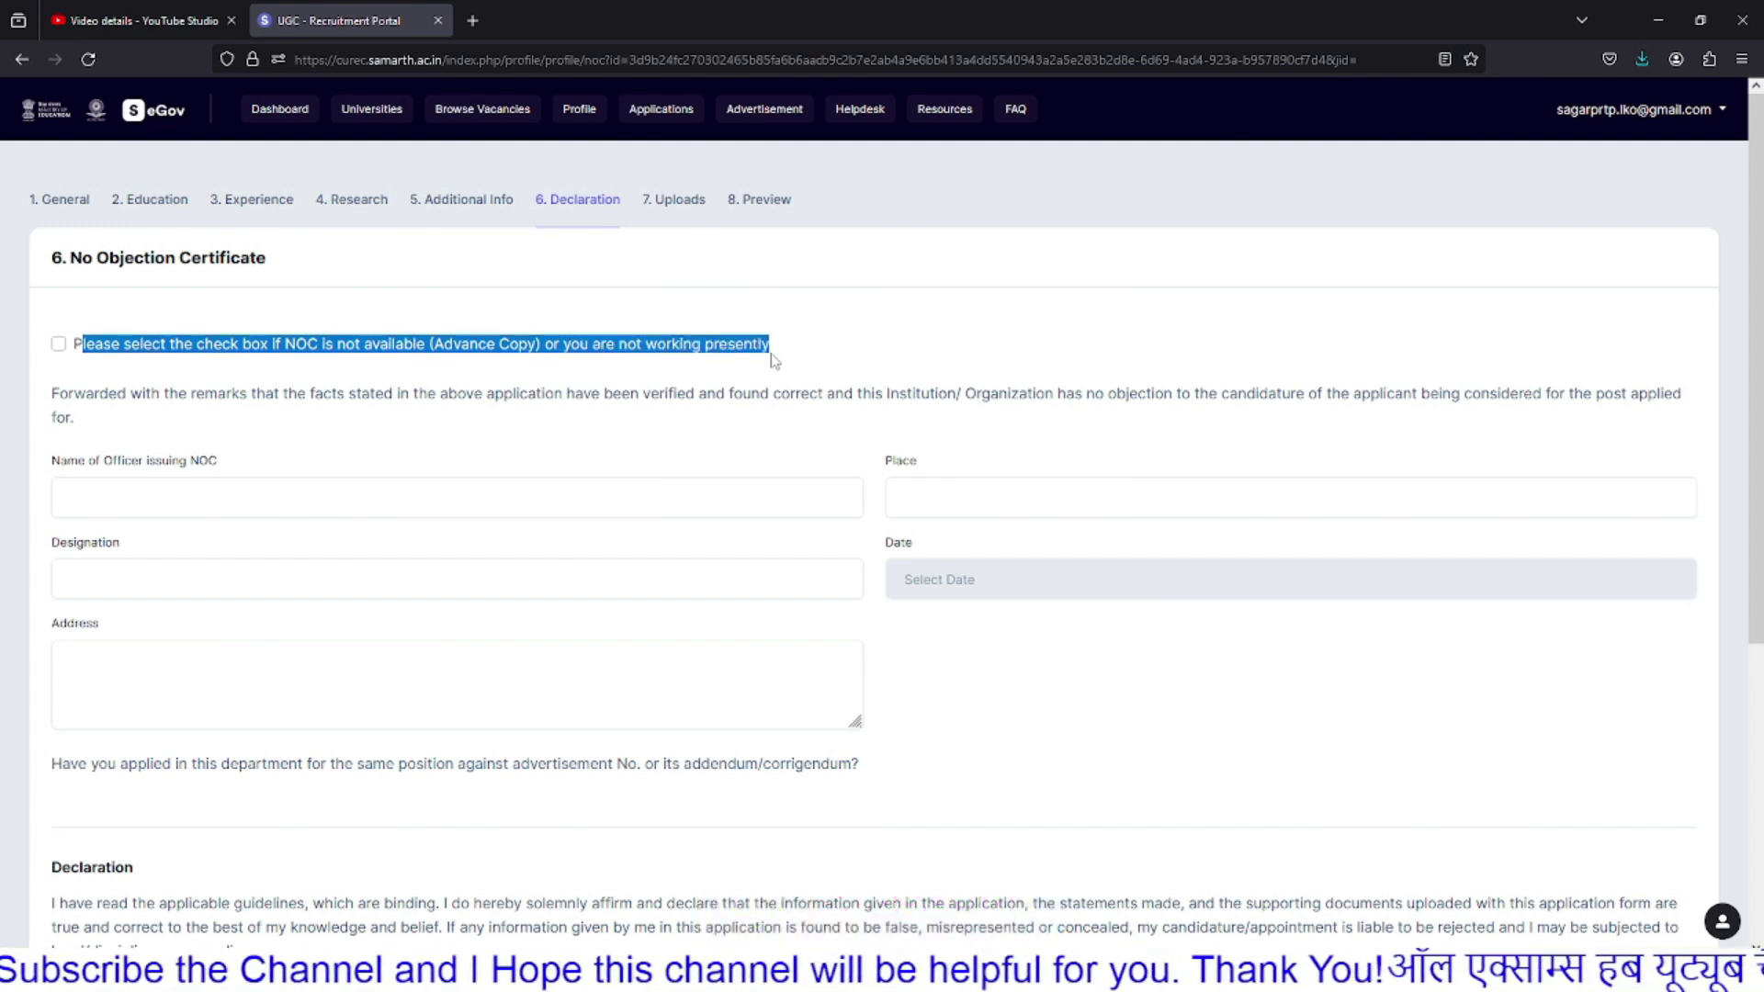
left_click(724, 345)
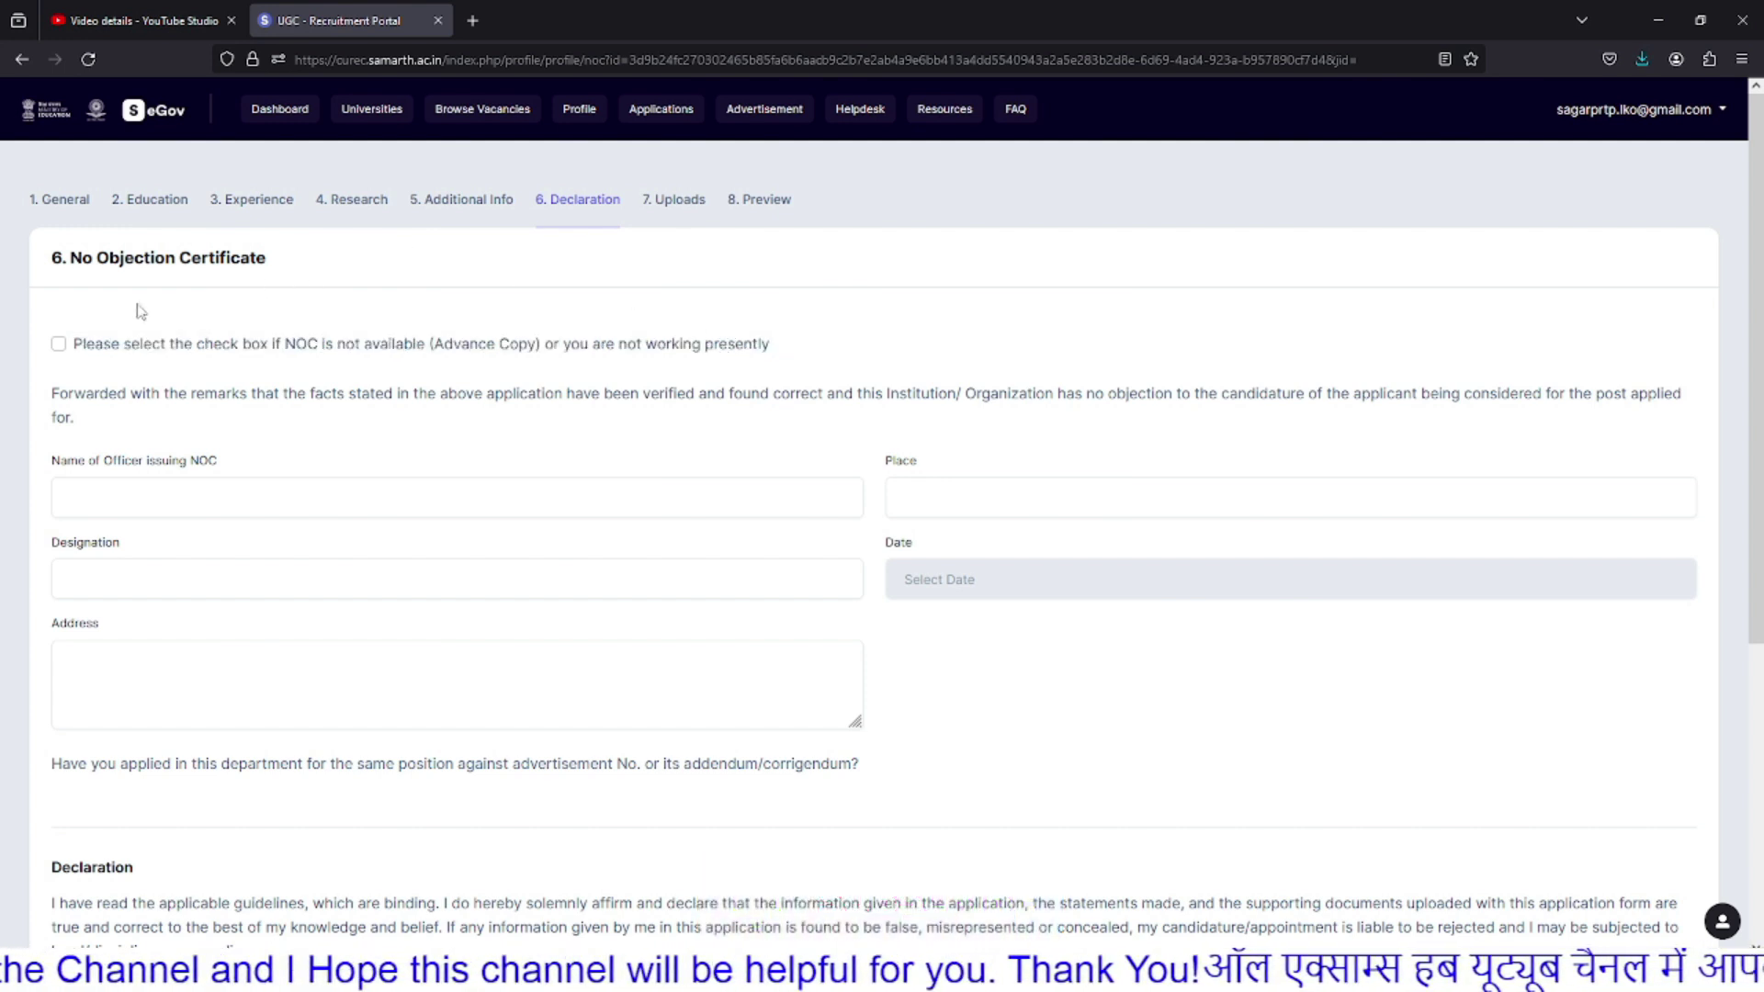
left_click(59, 345)
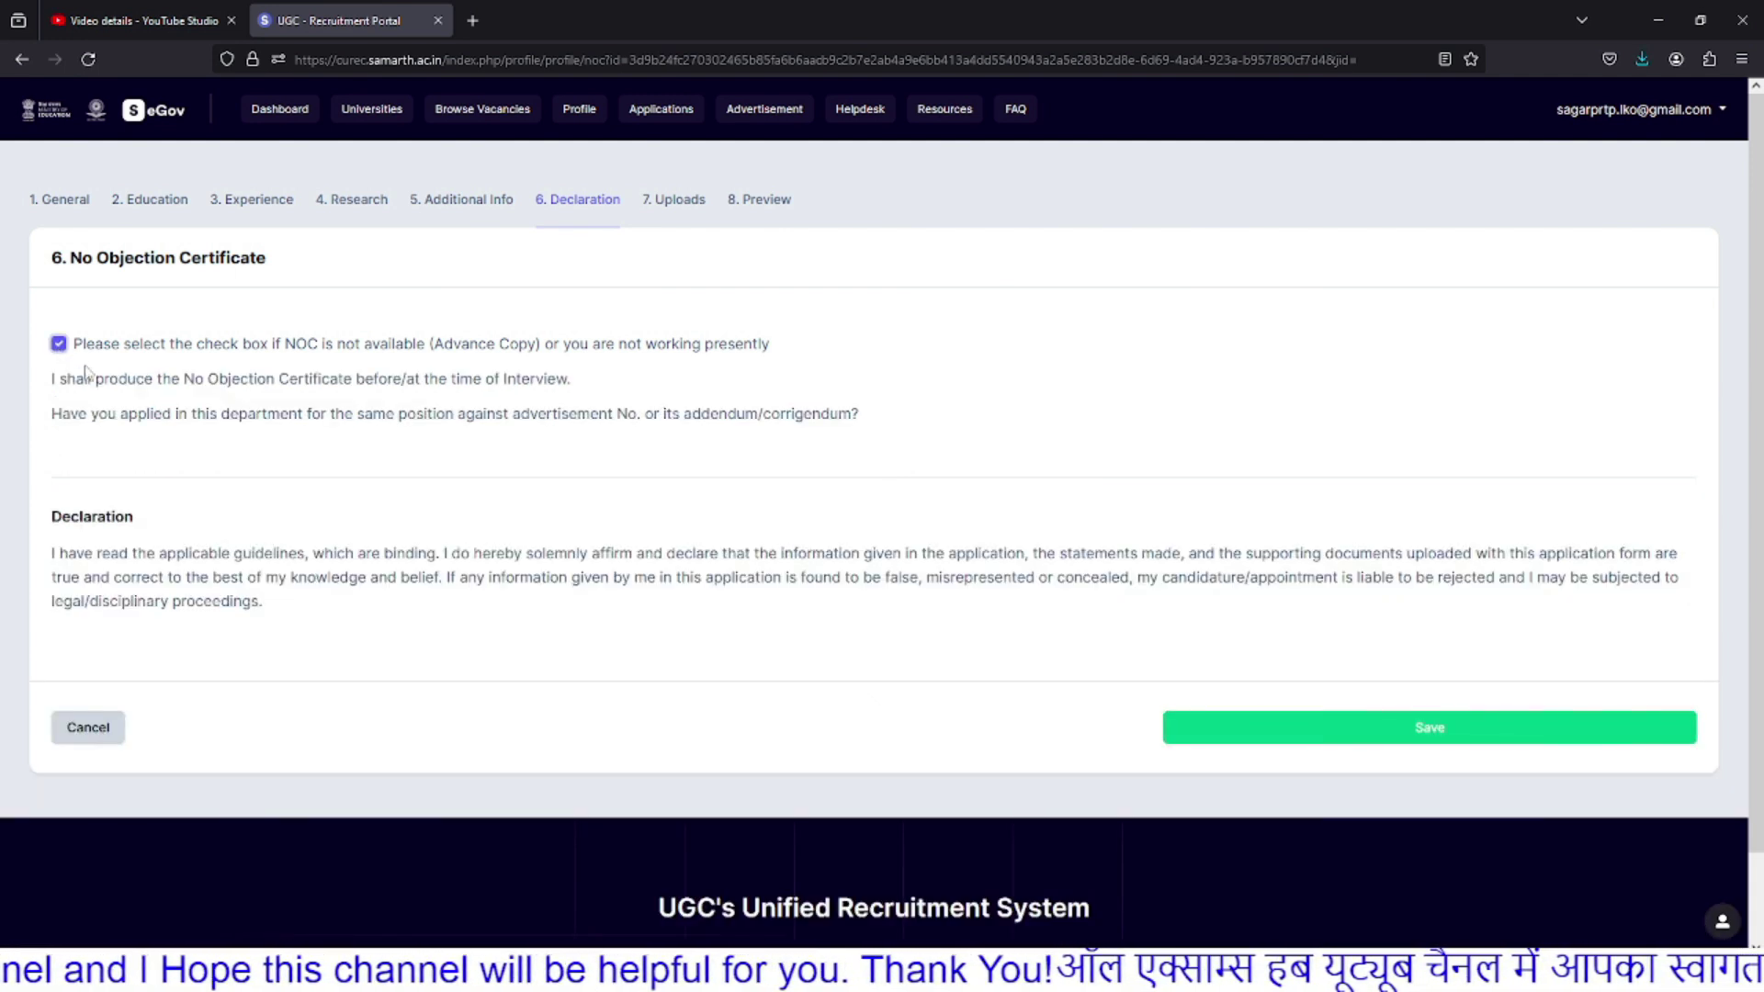
left_click(1456, 735)
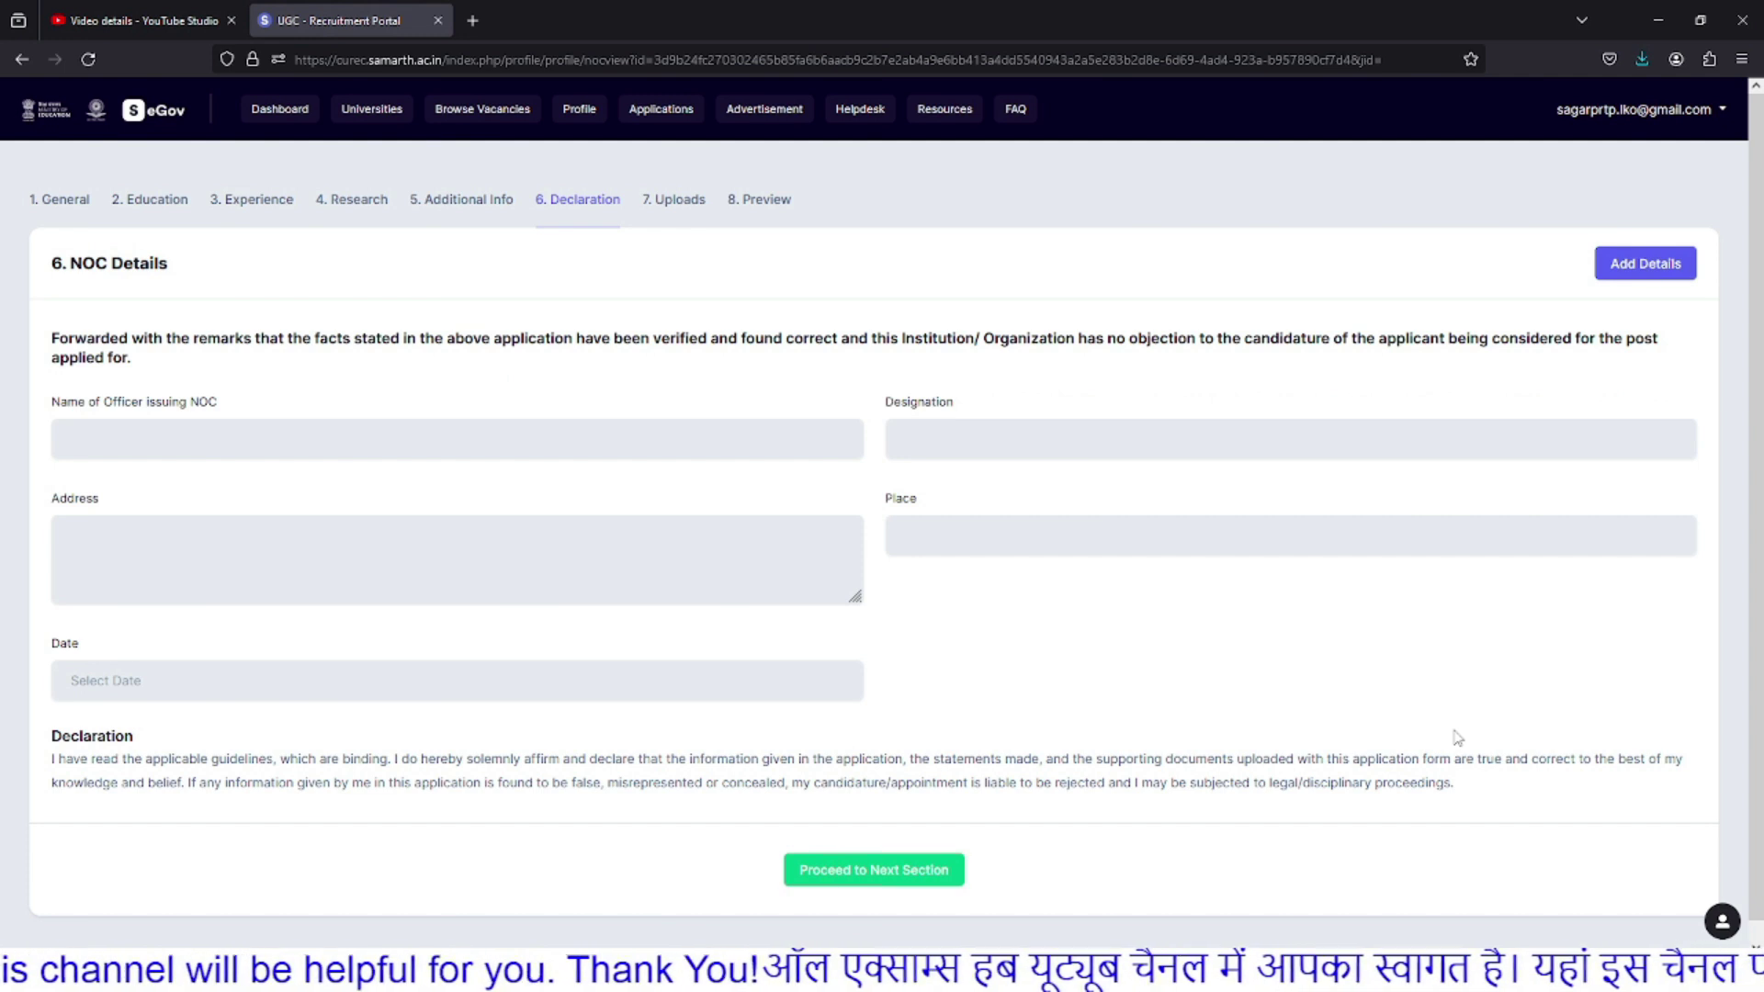
scroll(728, 469, "down", 1)
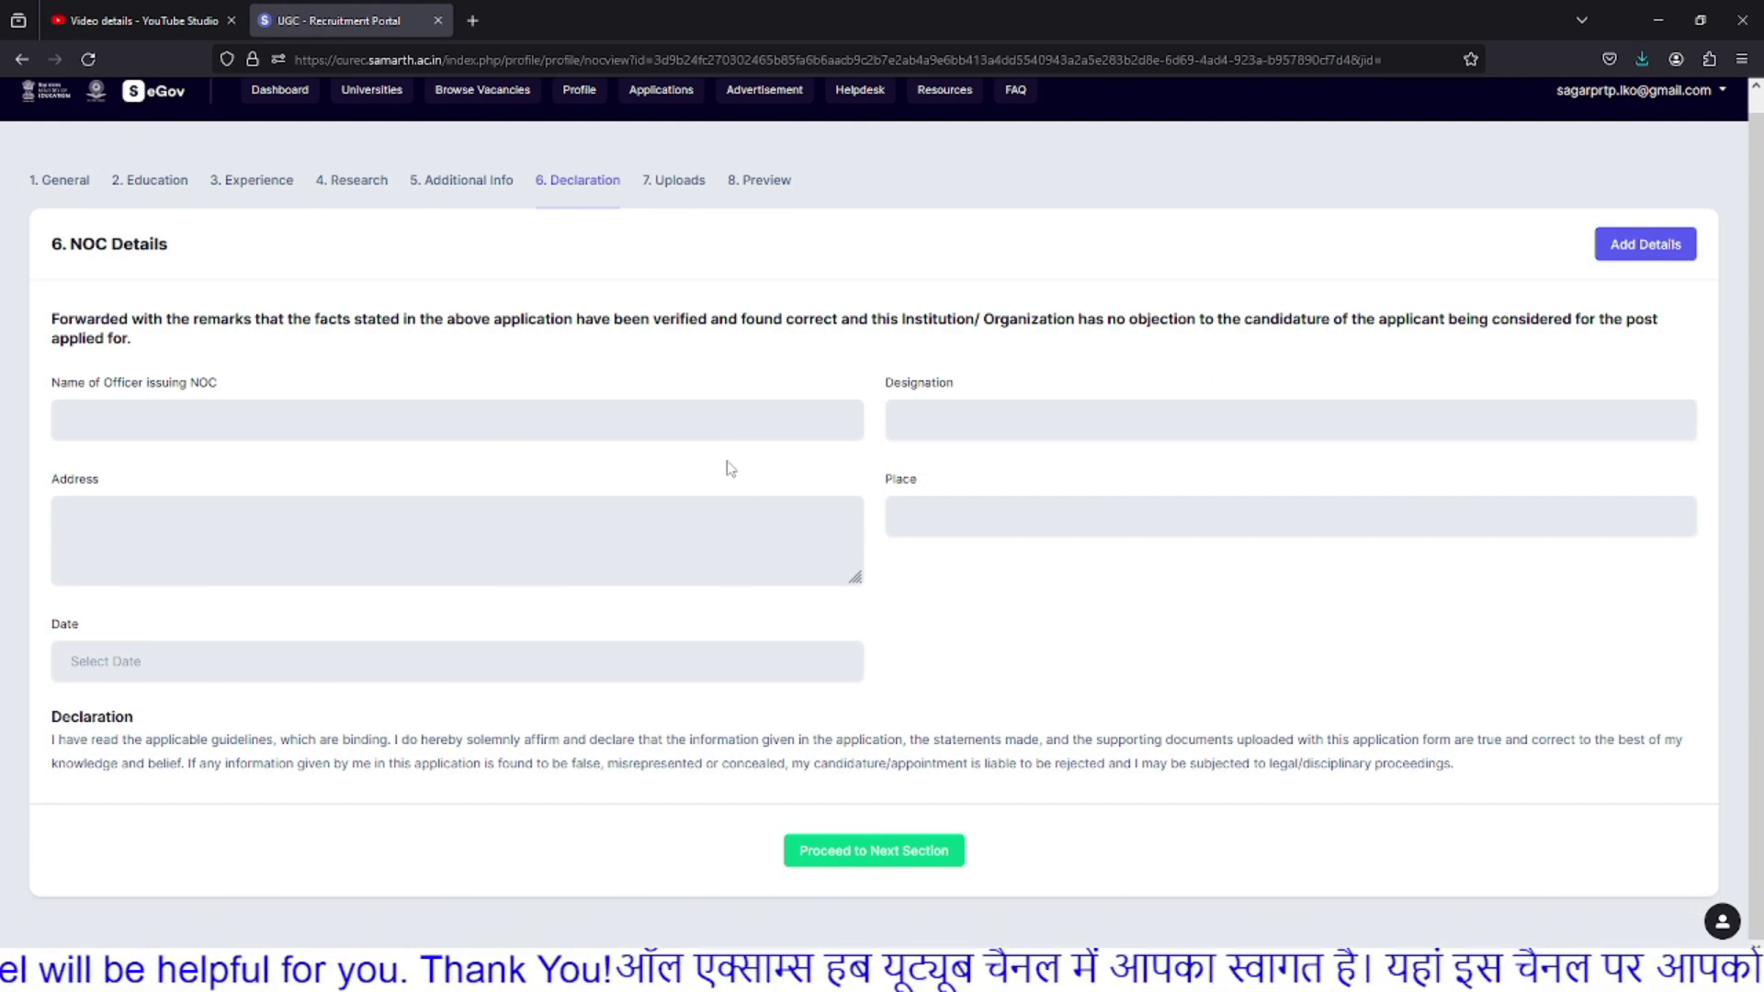
scroll(725, 463, "up", 1)
Step: Open the Uploads section and examine the files required for photo, signature, certificates and academic qualifications
left_click(682, 207)
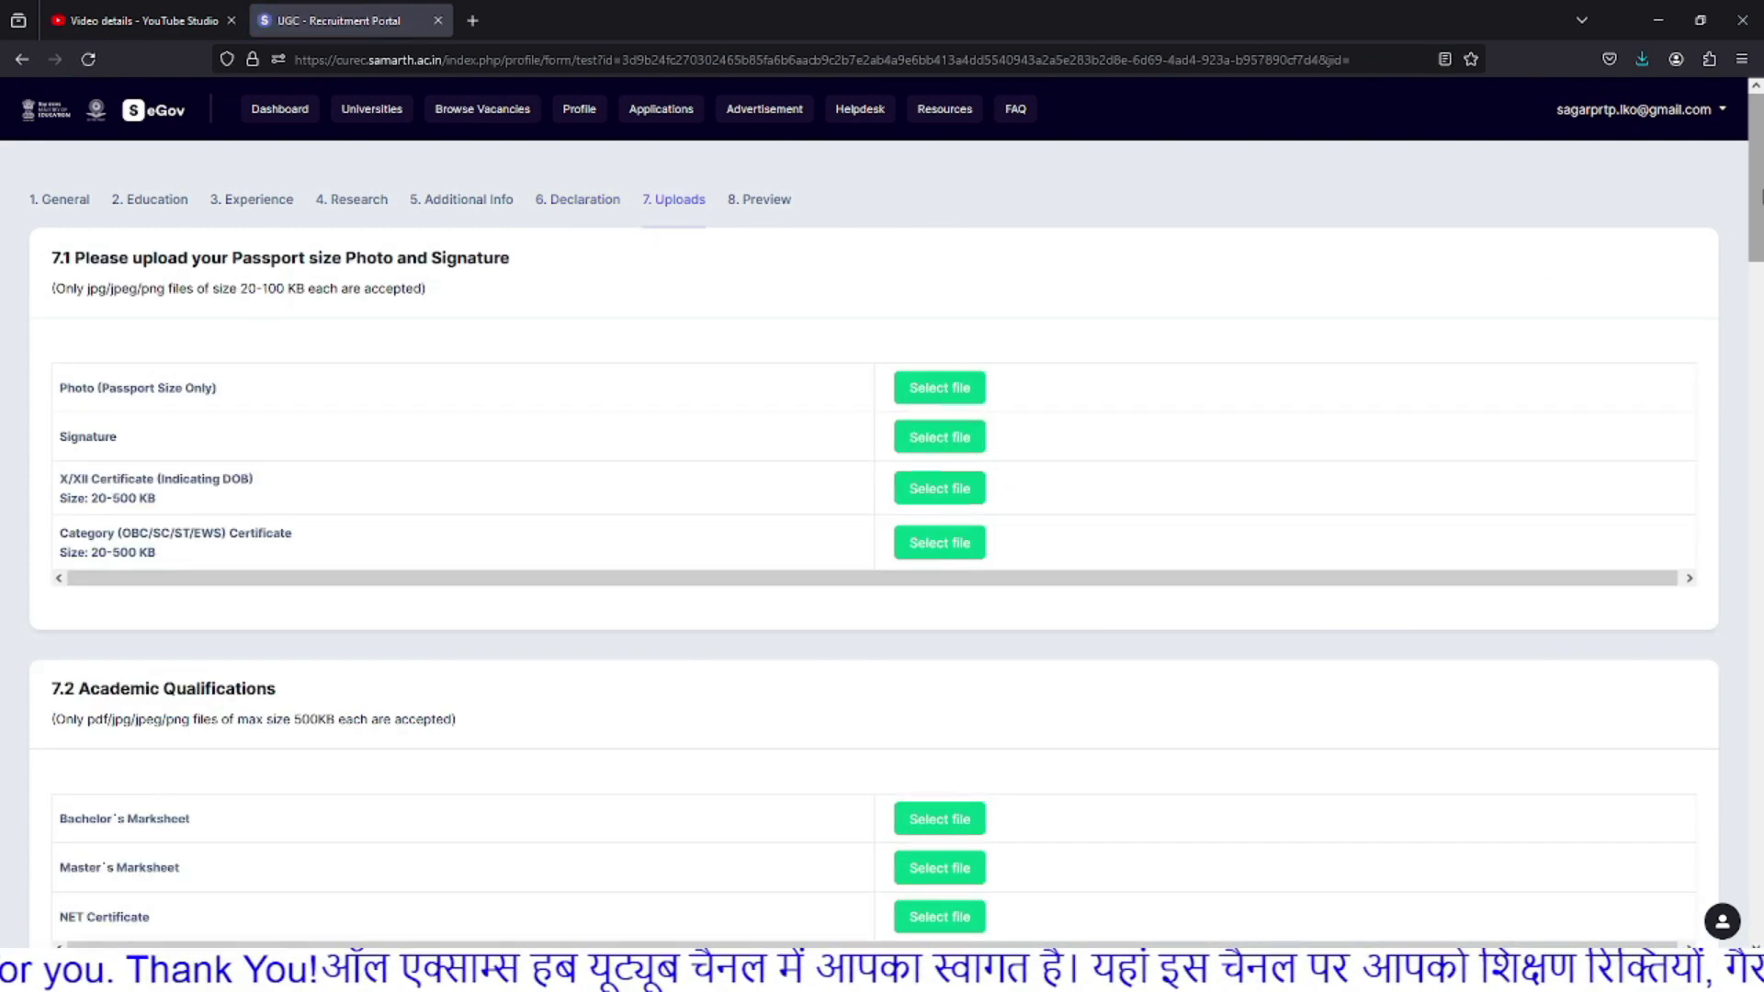
scroll(671, 230, "down", 1)
scroll(655, 213, "down", 2)
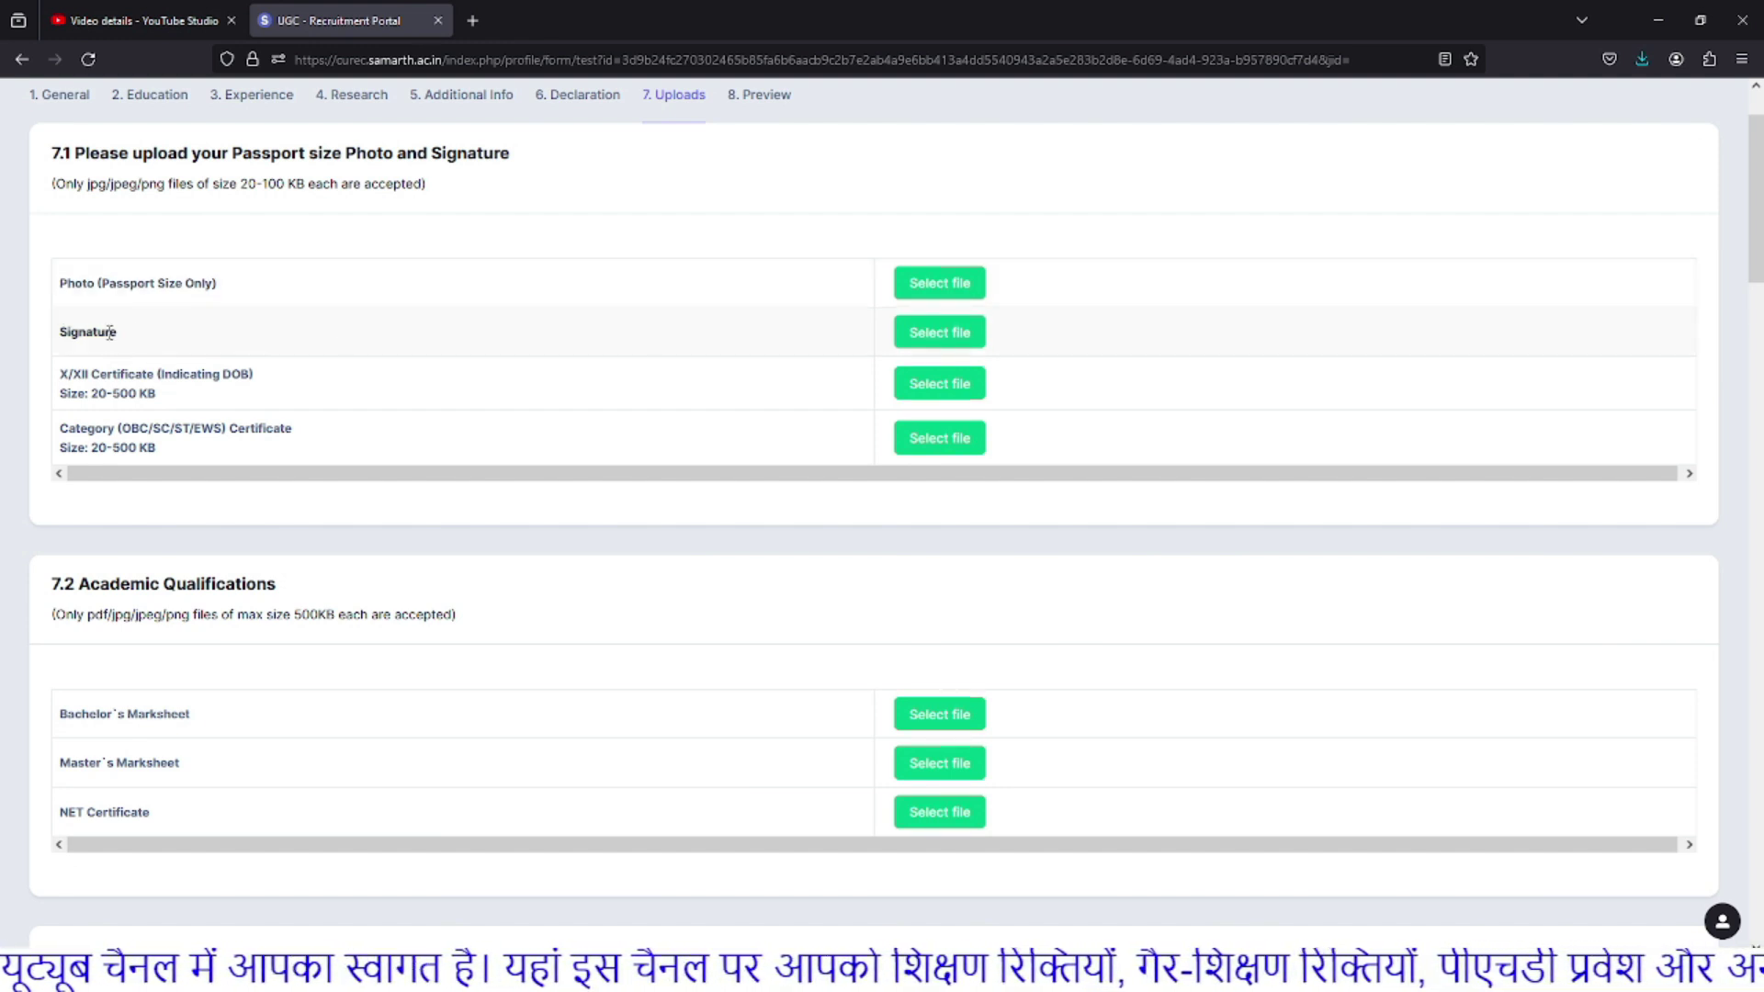
mouse_move(95, 283)
left_mouse_down()
mouse_move(192, 419)
mouse_move(196, 456)
left_mouse_up()
scroll(138, 487, "down", 2)
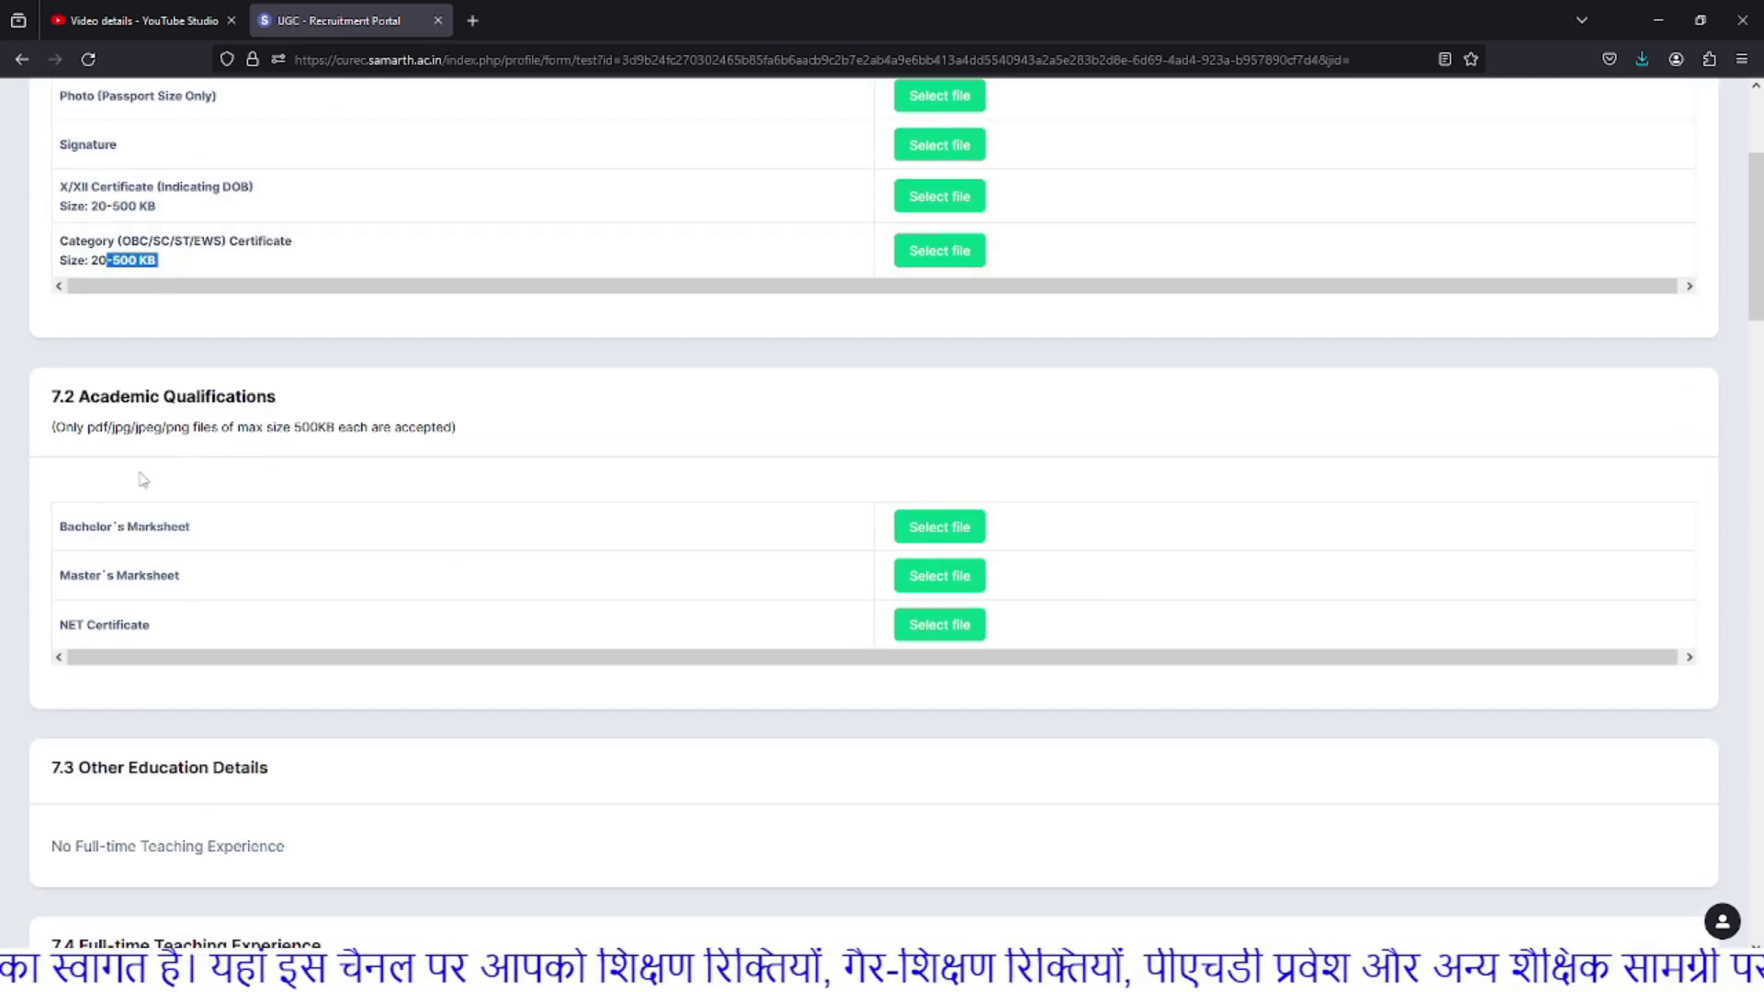
left_click_drag(77, 575, 181, 577)
left_click_drag(84, 624, 277, 632)
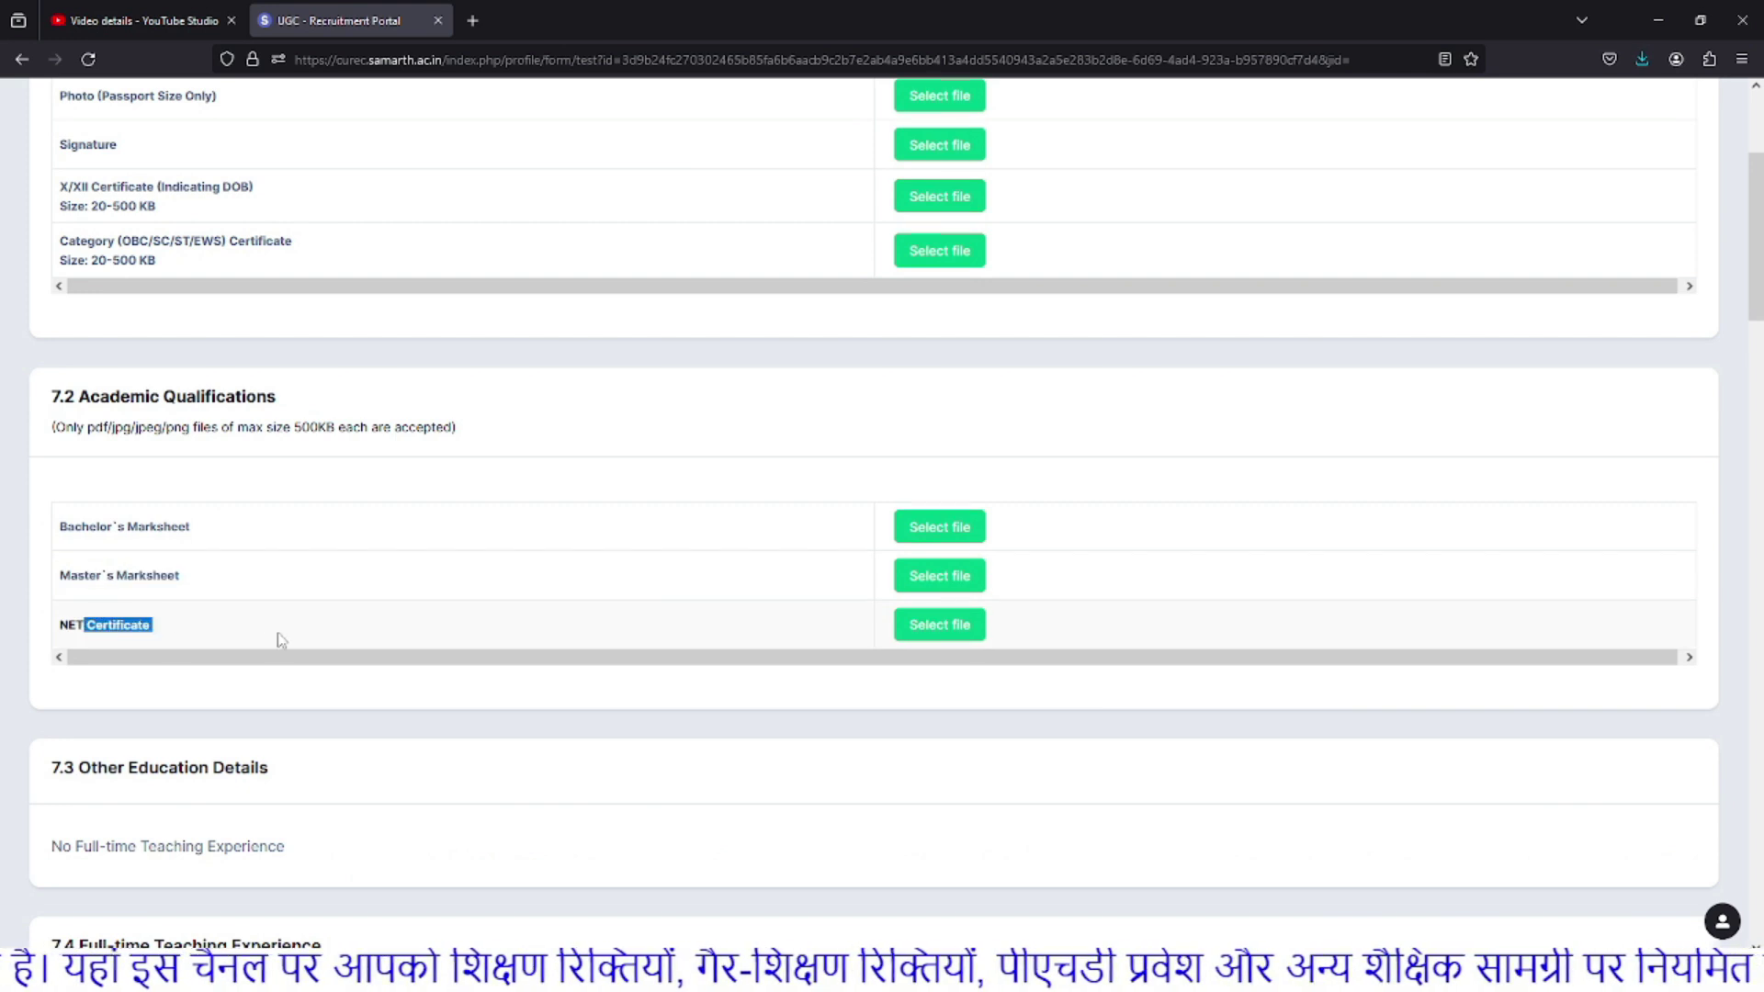
Step: Examine the upload sections for other education, full-time teaching, Post Ph.D research experience and library contributions
scroll(280, 635, "down", 3)
scroll(280, 638, "down", 3)
left_click_drag(80, 206, 395, 212)
left_click_drag(88, 383, 380, 402)
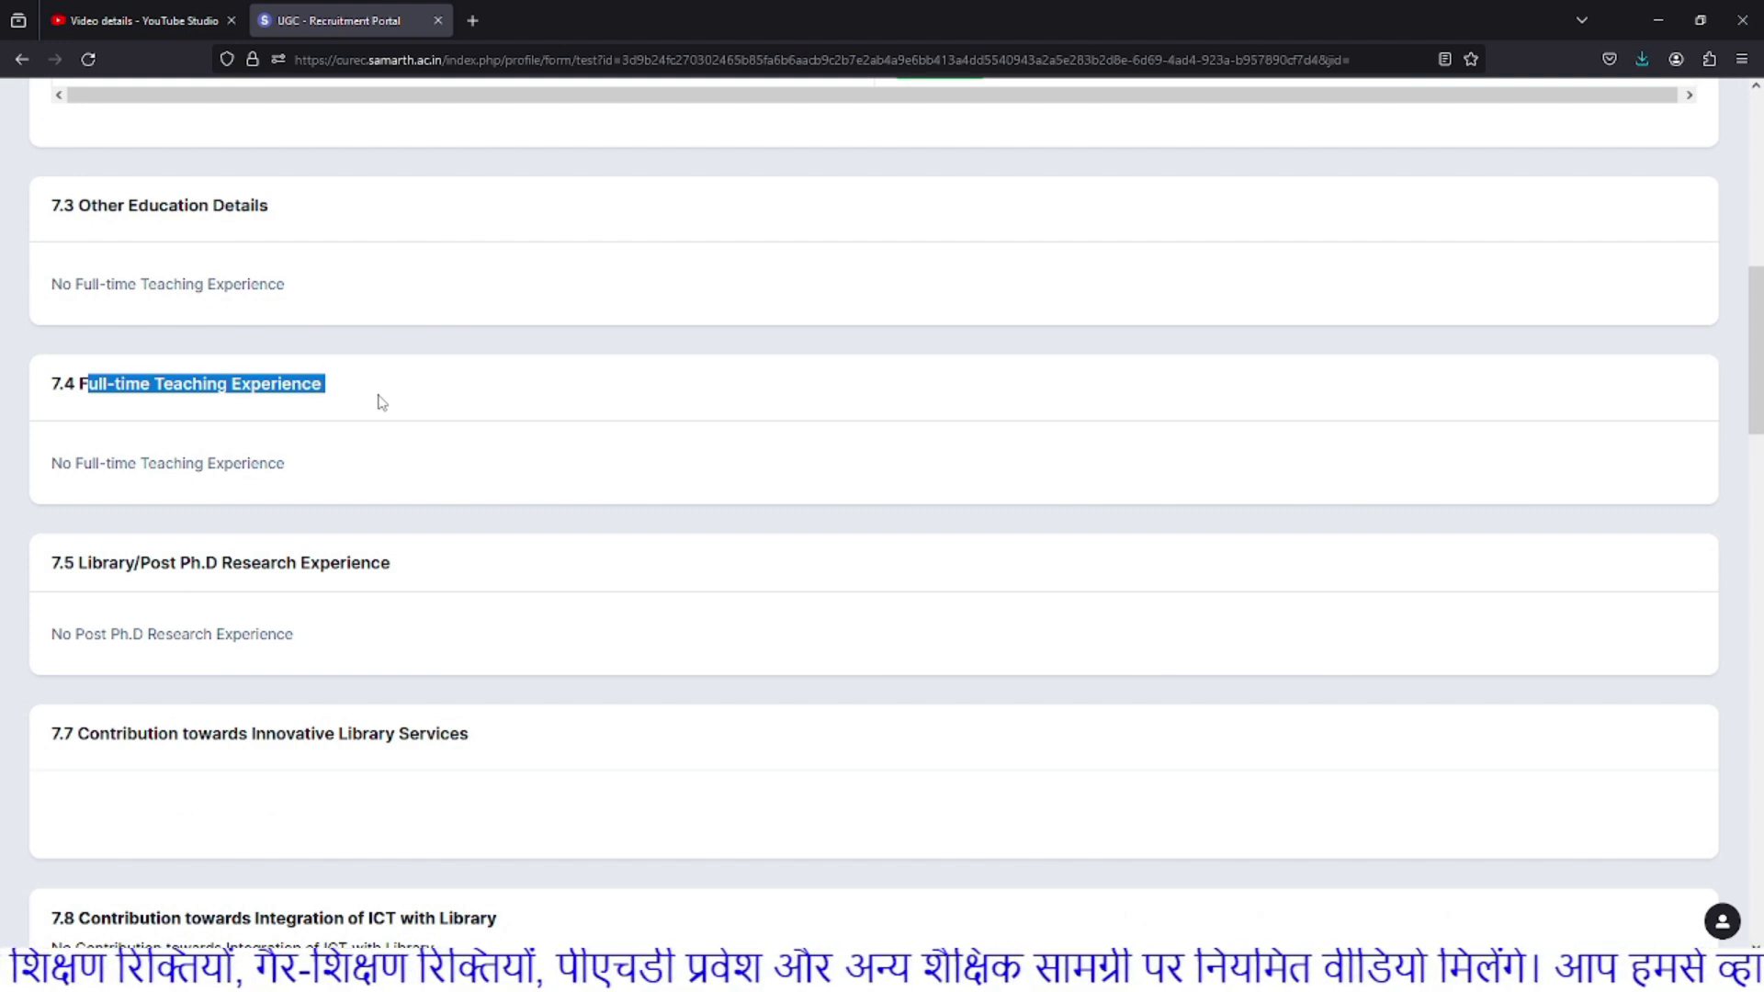
scroll(380, 400, "down", 1)
left_click_drag(110, 468, 390, 486)
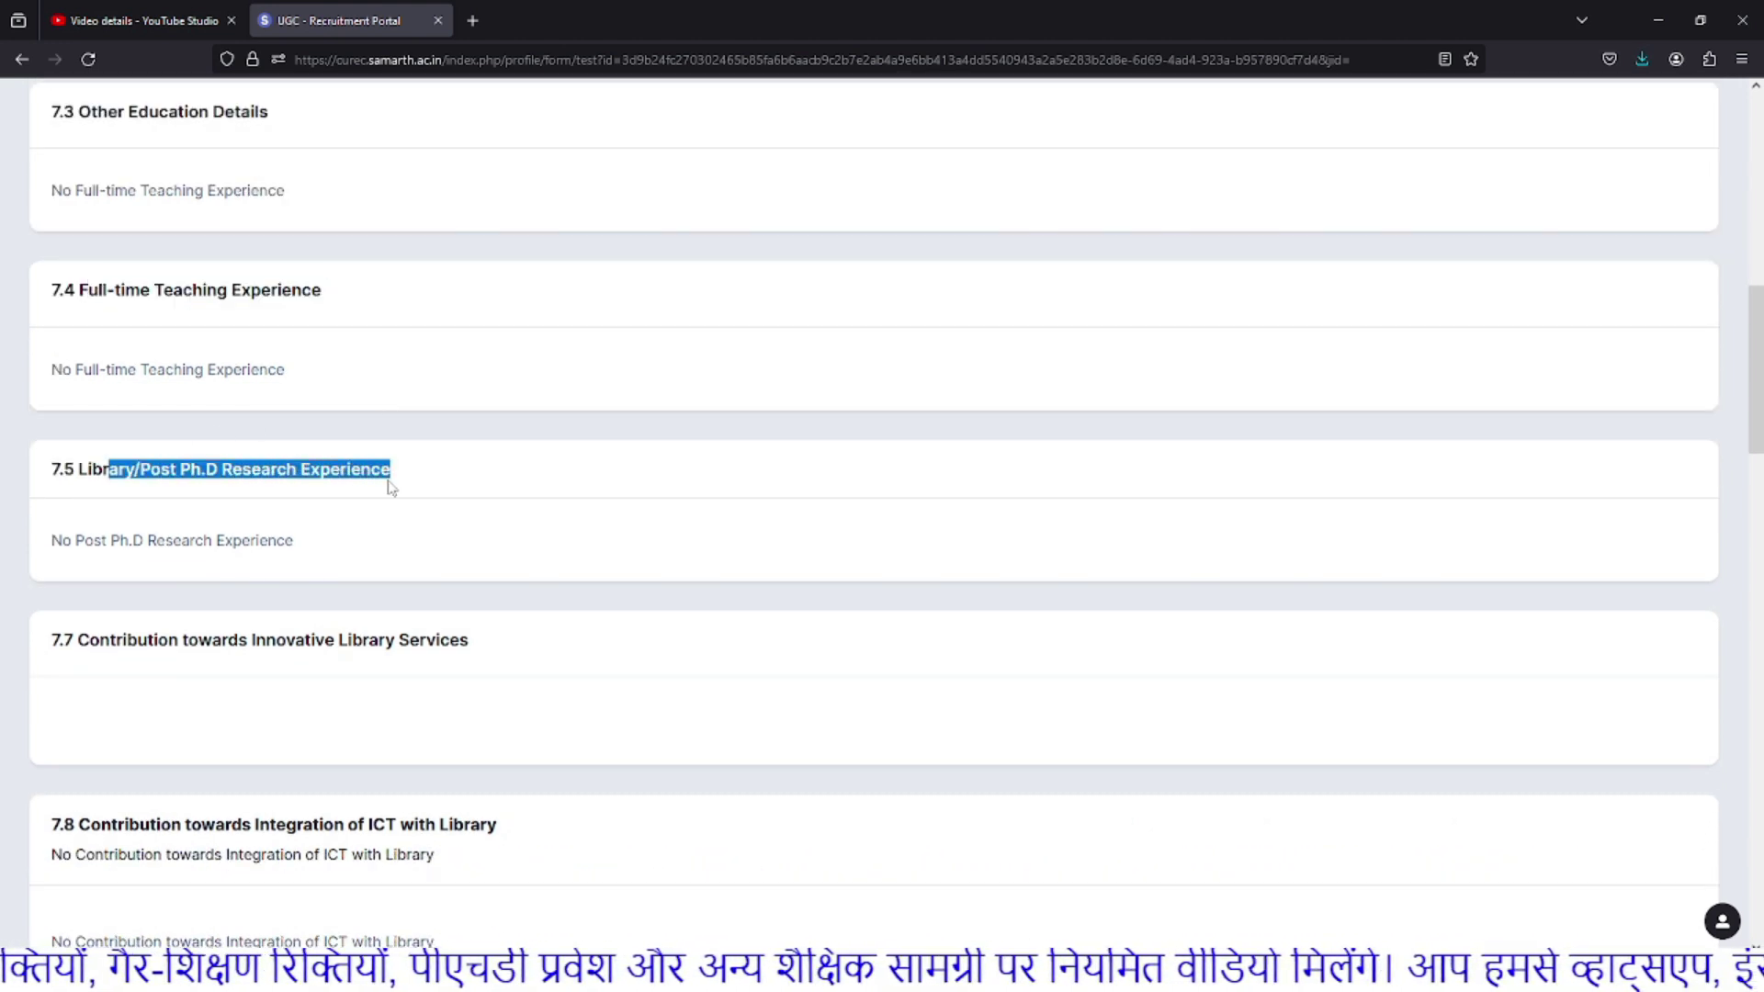
scroll(391, 487, "down", 2)
scroll(391, 487, "down", 3)
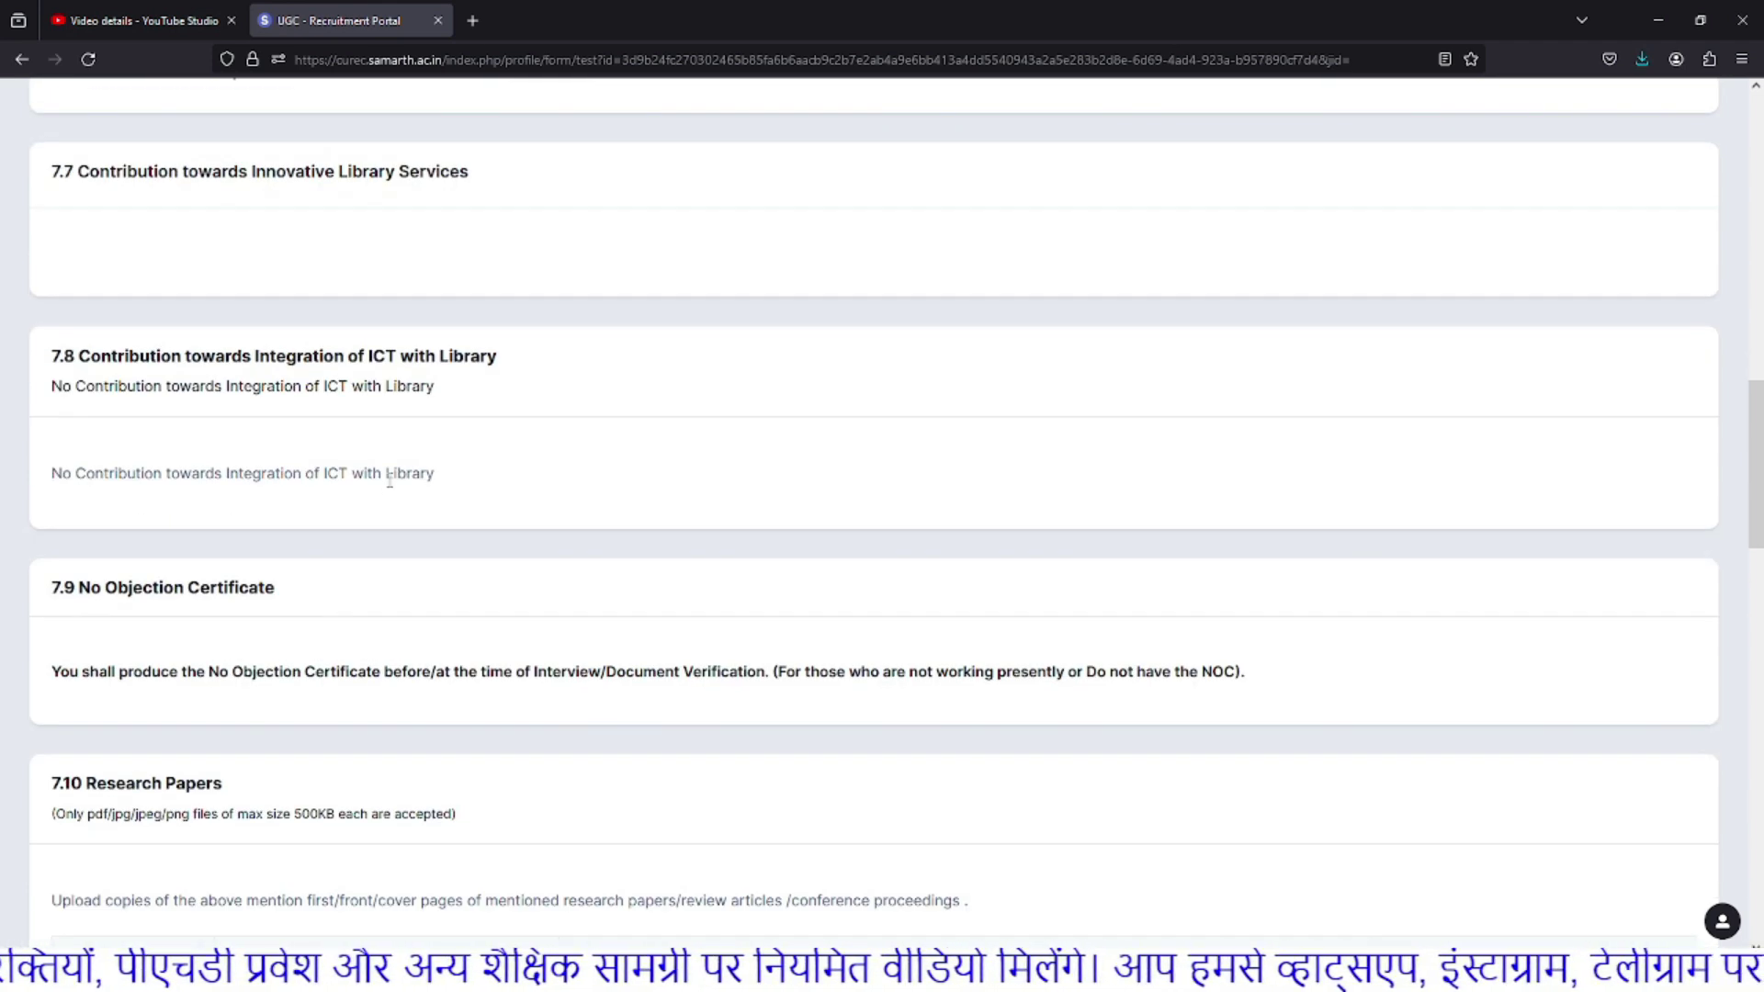
Step: Read the No Objection Certificate note and the Research Papers upload entry for the NATIONAL EDUCATION POLICY 2020 paper
scroll(389, 478, "down", 1)
left_click_drag(97, 501, 274, 497)
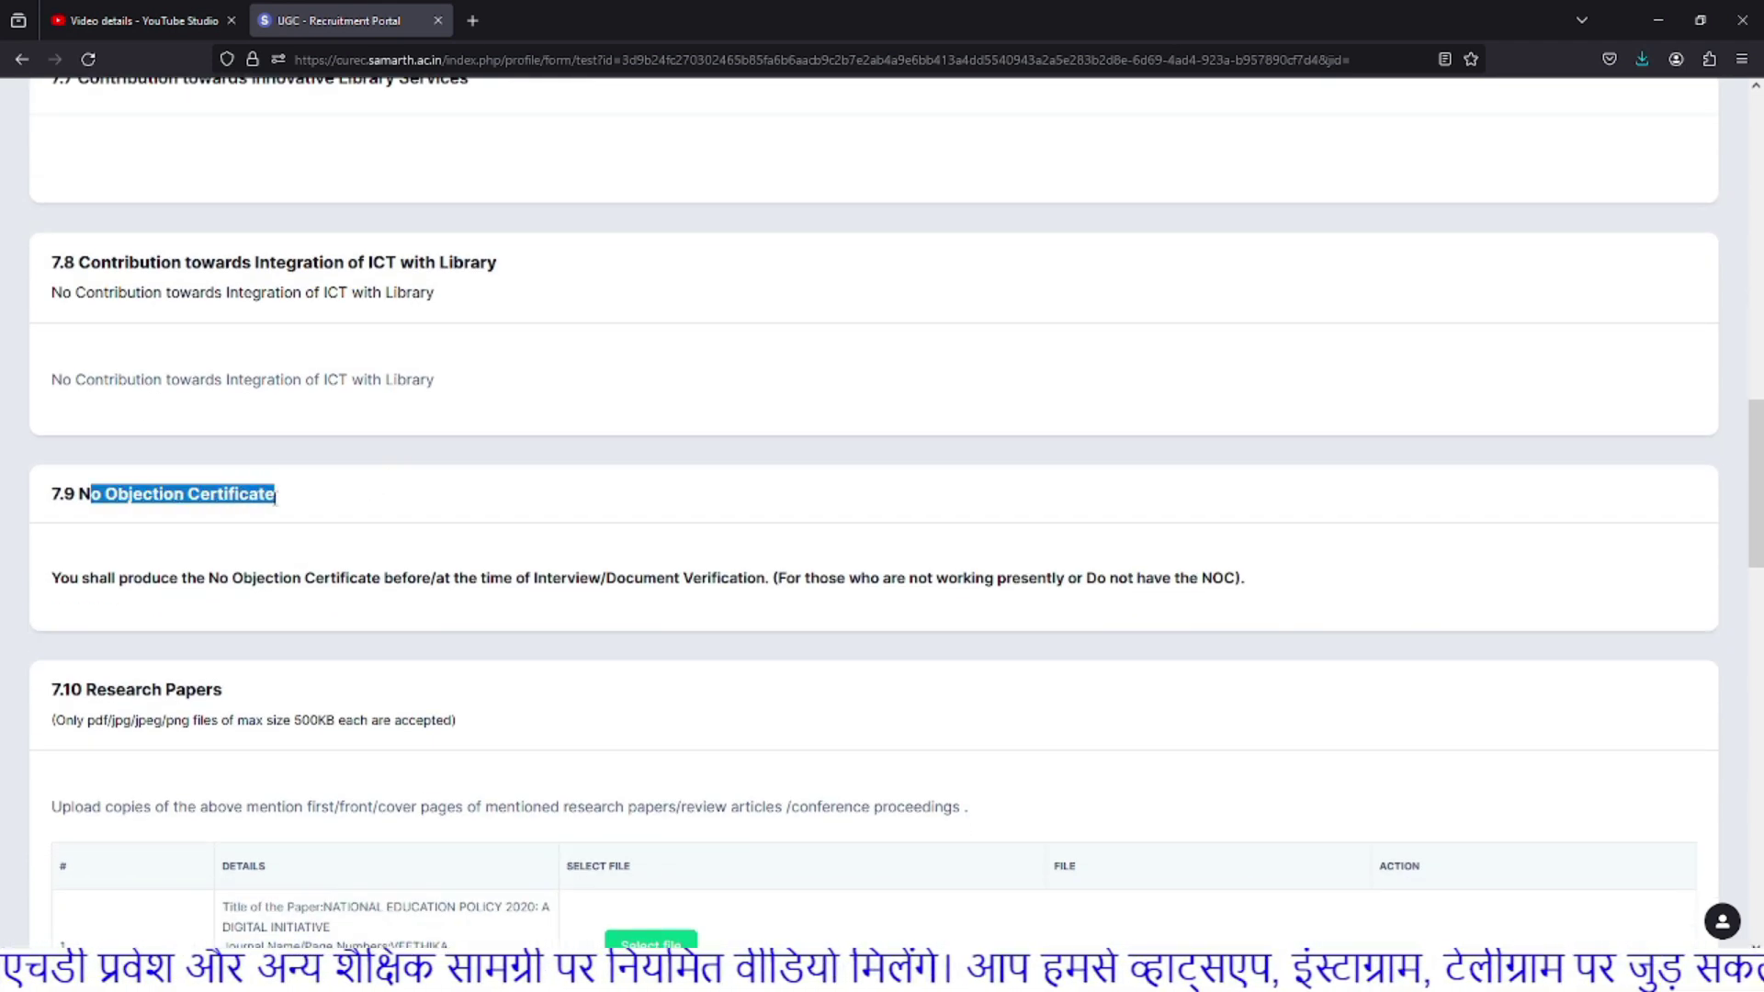
scroll(199, 505, "down", 1)
left_click_drag(65, 487, 1258, 494)
double_click(1242, 487)
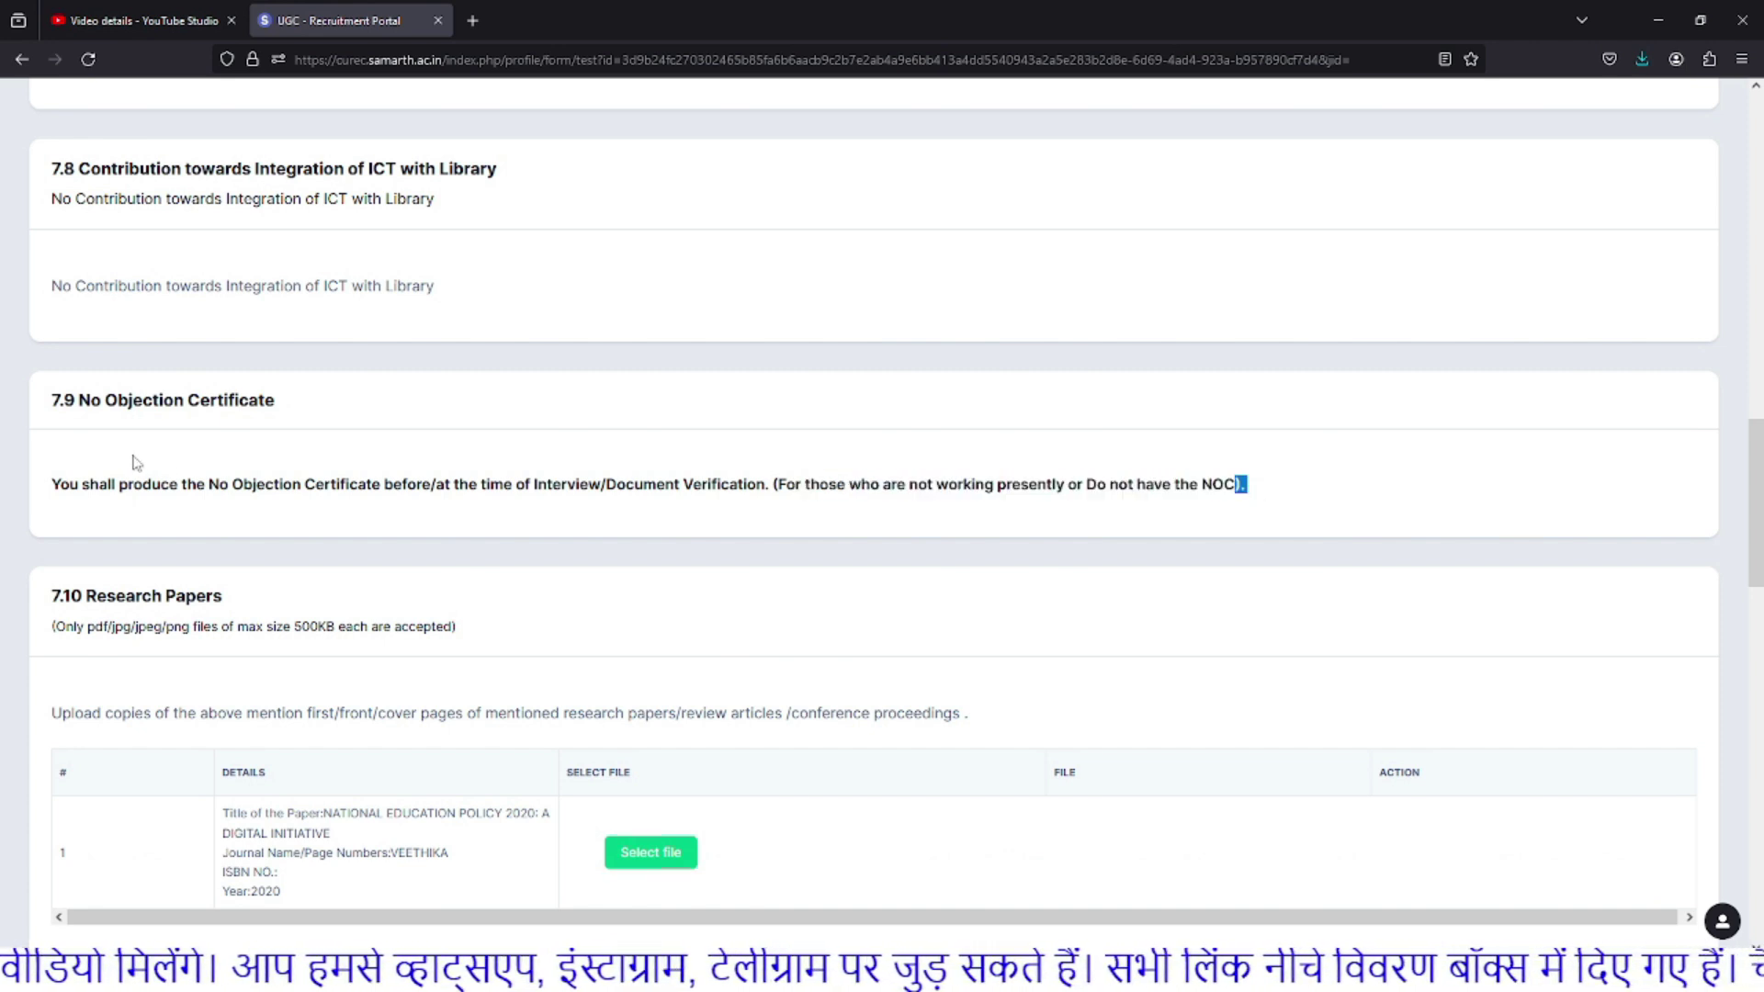
scroll(136, 462, "down", 1)
scroll(136, 462, "down", 2)
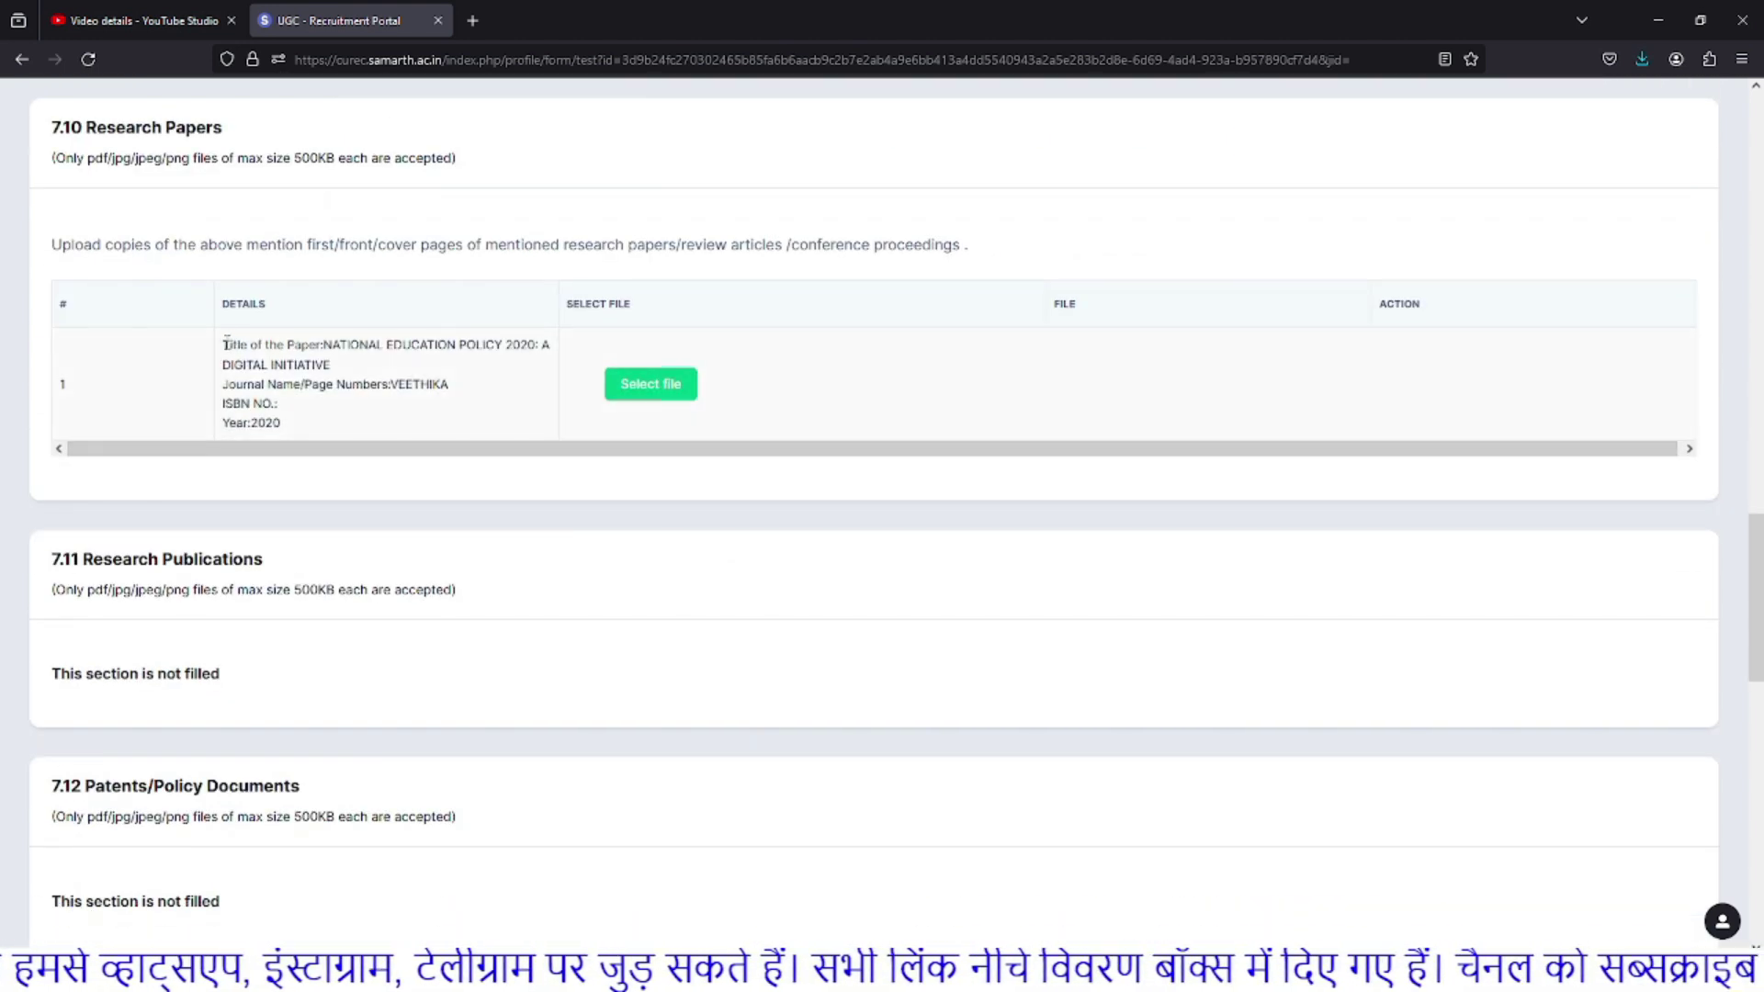
left_click_drag(225, 342, 377, 439)
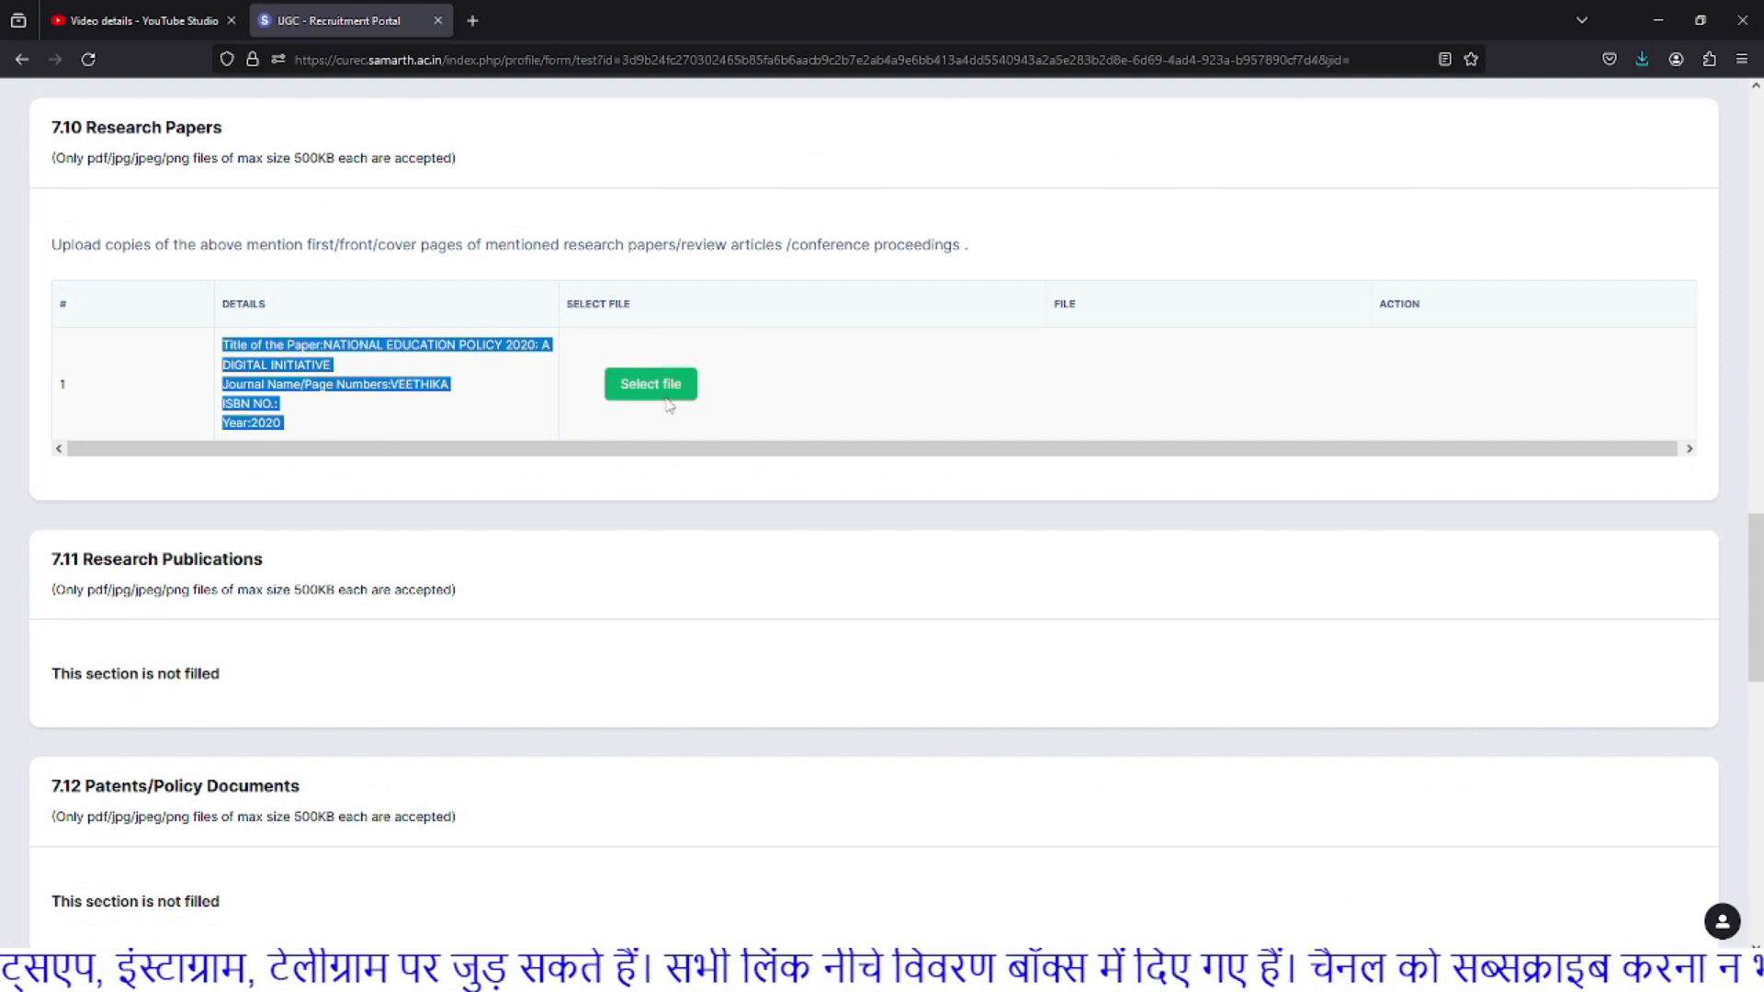
left_click(780, 392)
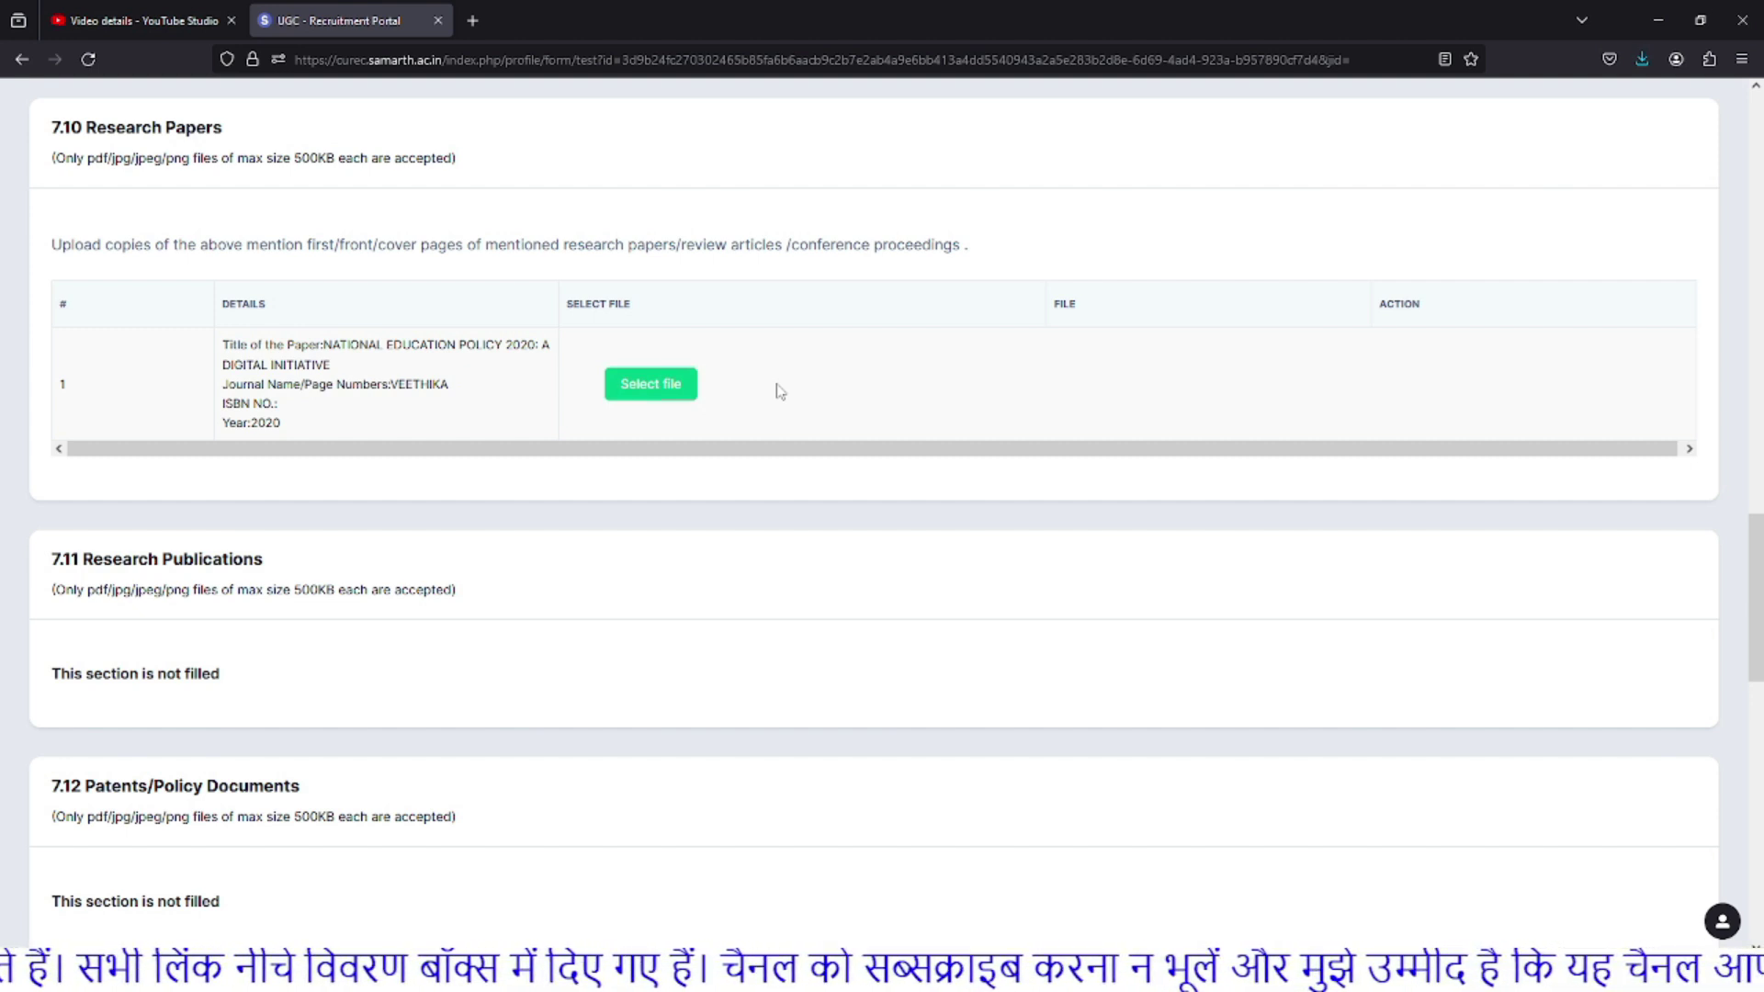
Step: Check the upload requirements from Research Publications through Research Projects, and proceed to the Preview section without uploading files
scroll(229, 478, "down", 1)
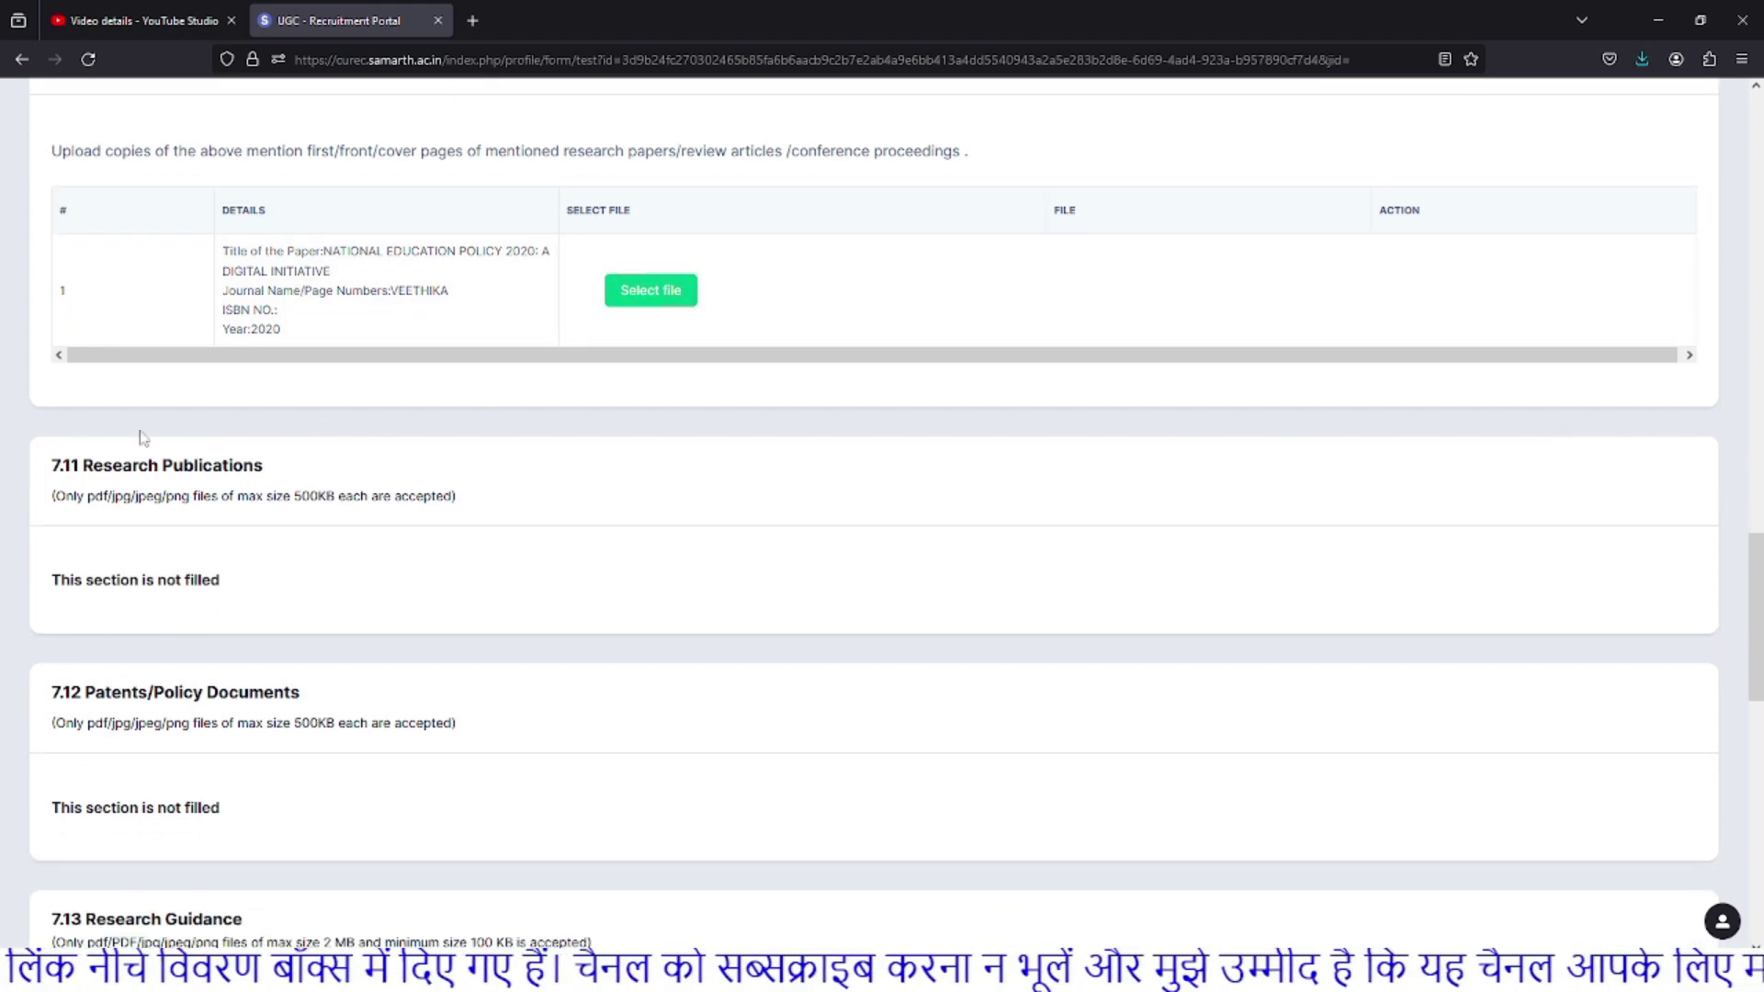
left_click_drag(82, 464, 274, 470)
scroll(274, 470, "down", 2)
left_click_drag(147, 309, 432, 312)
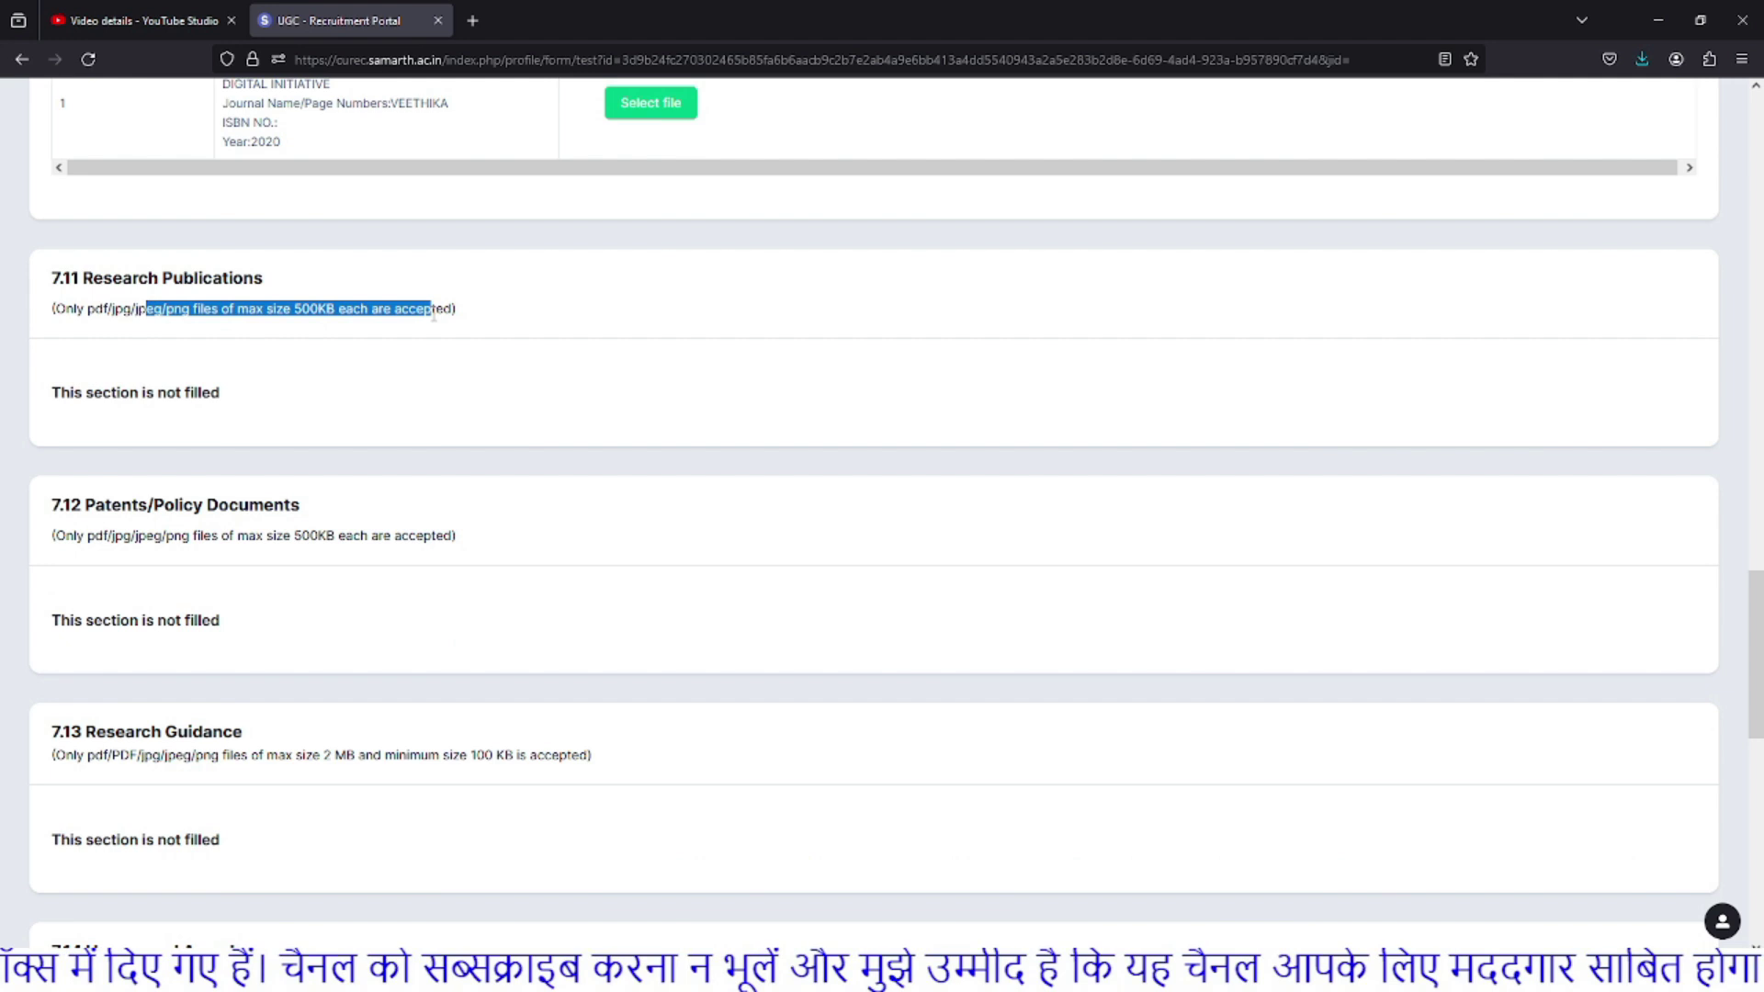
left_click(290, 308)
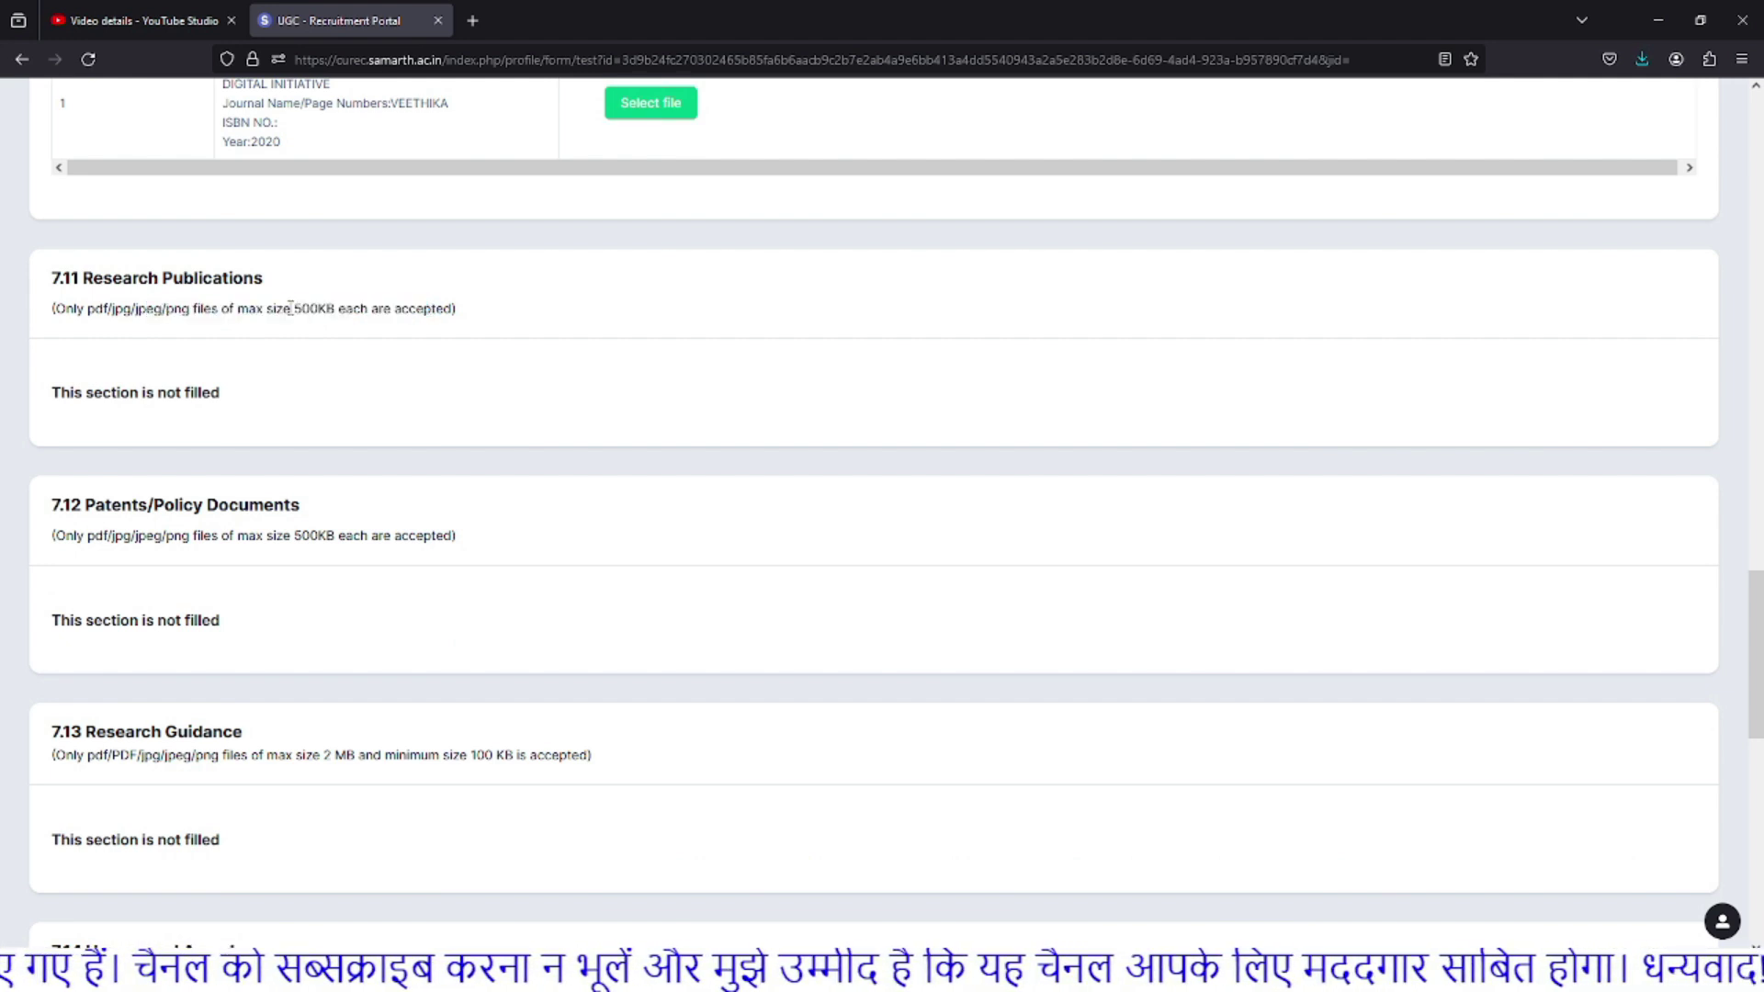
left_click_drag(237, 309, 468, 317)
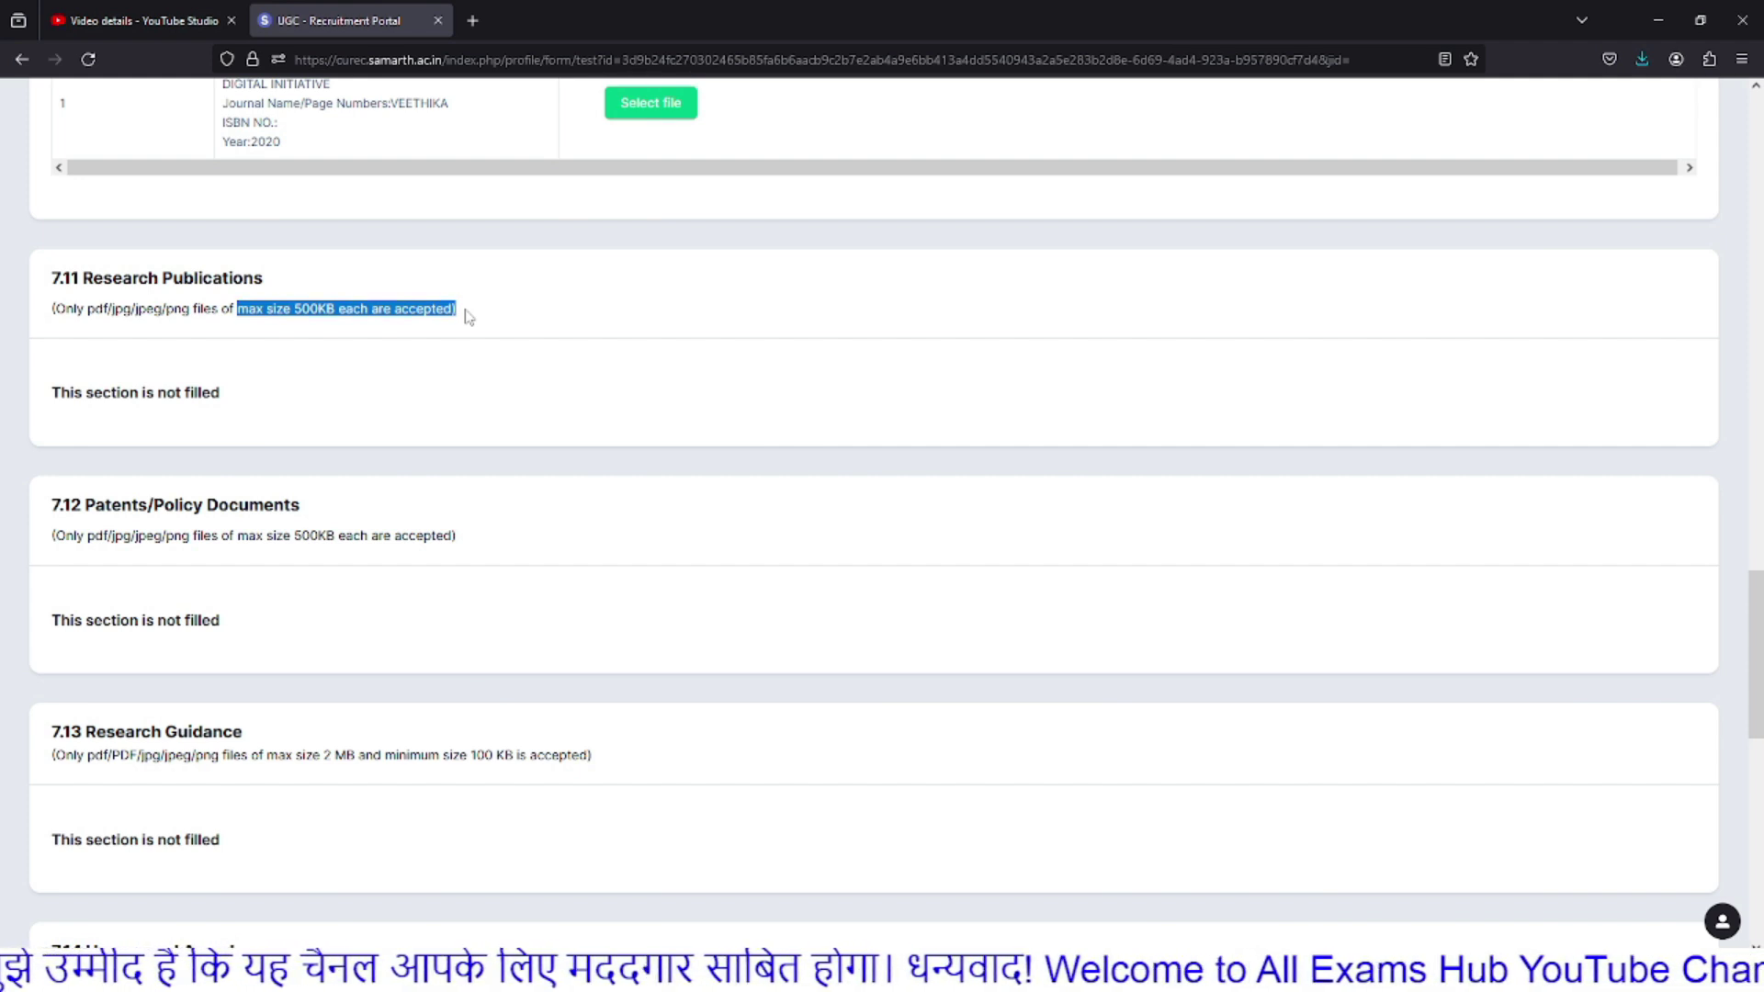
left_click_drag(211, 536, 408, 536)
left_click_drag(153, 506, 278, 506)
scroll(272, 508, "down", 5)
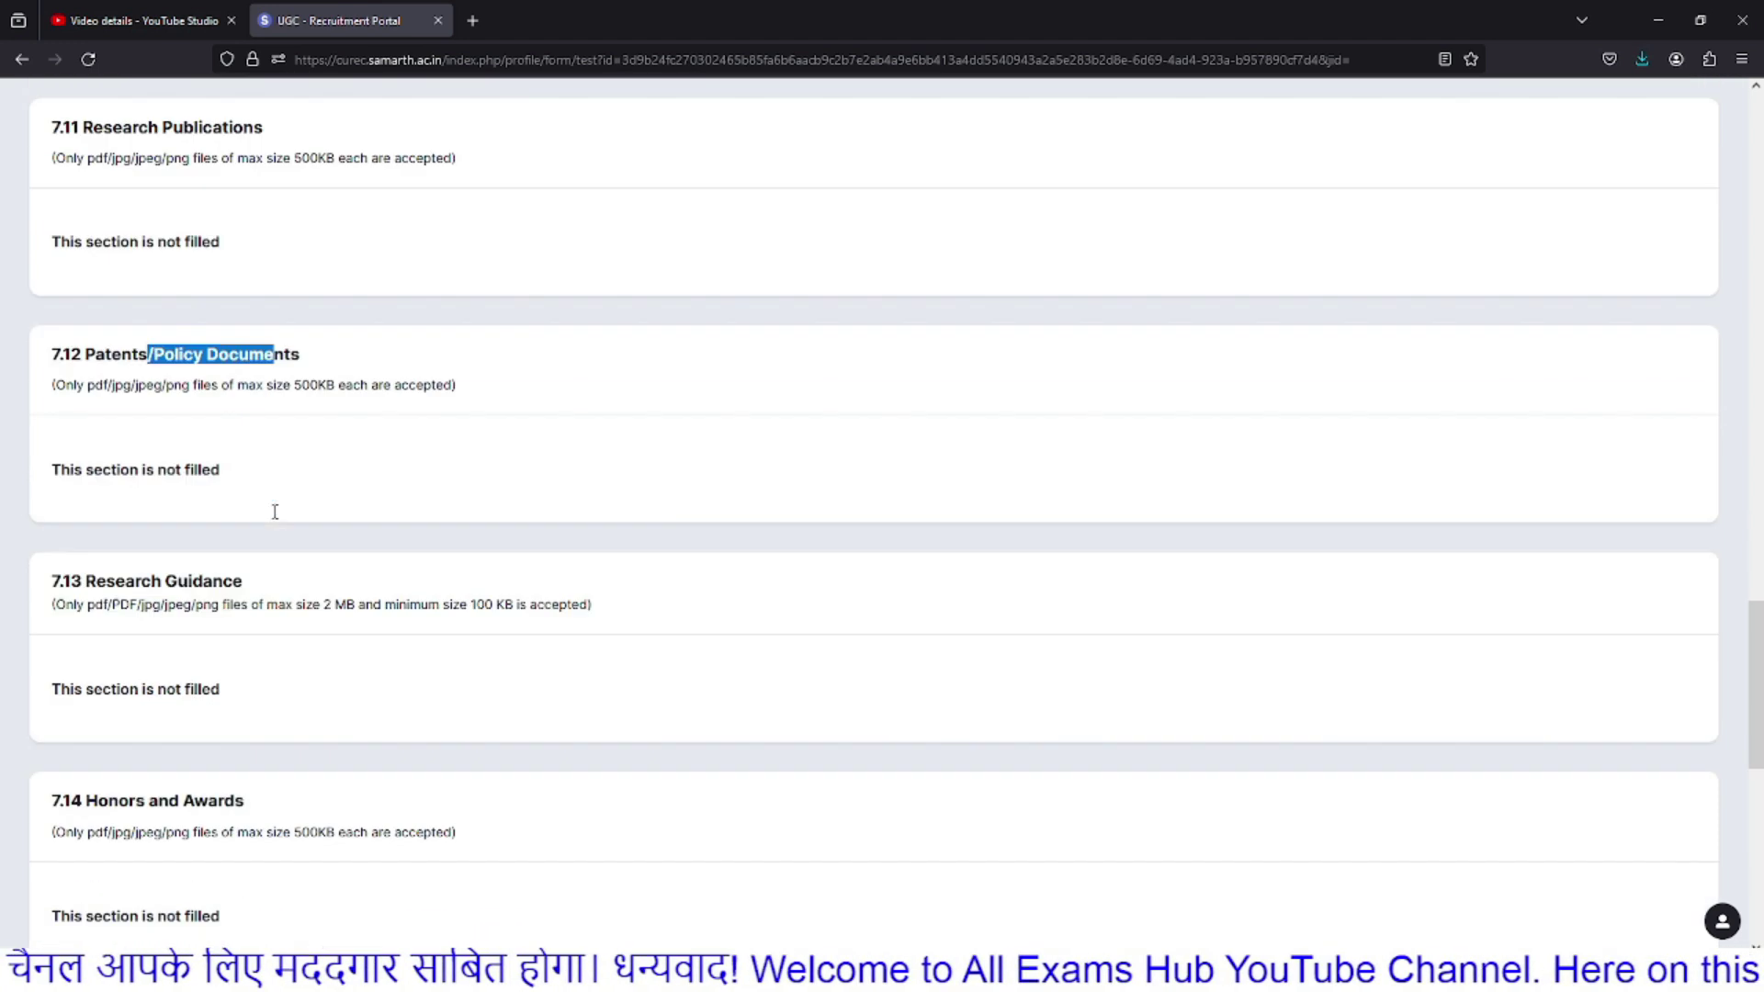
scroll(267, 498, "down", 5)
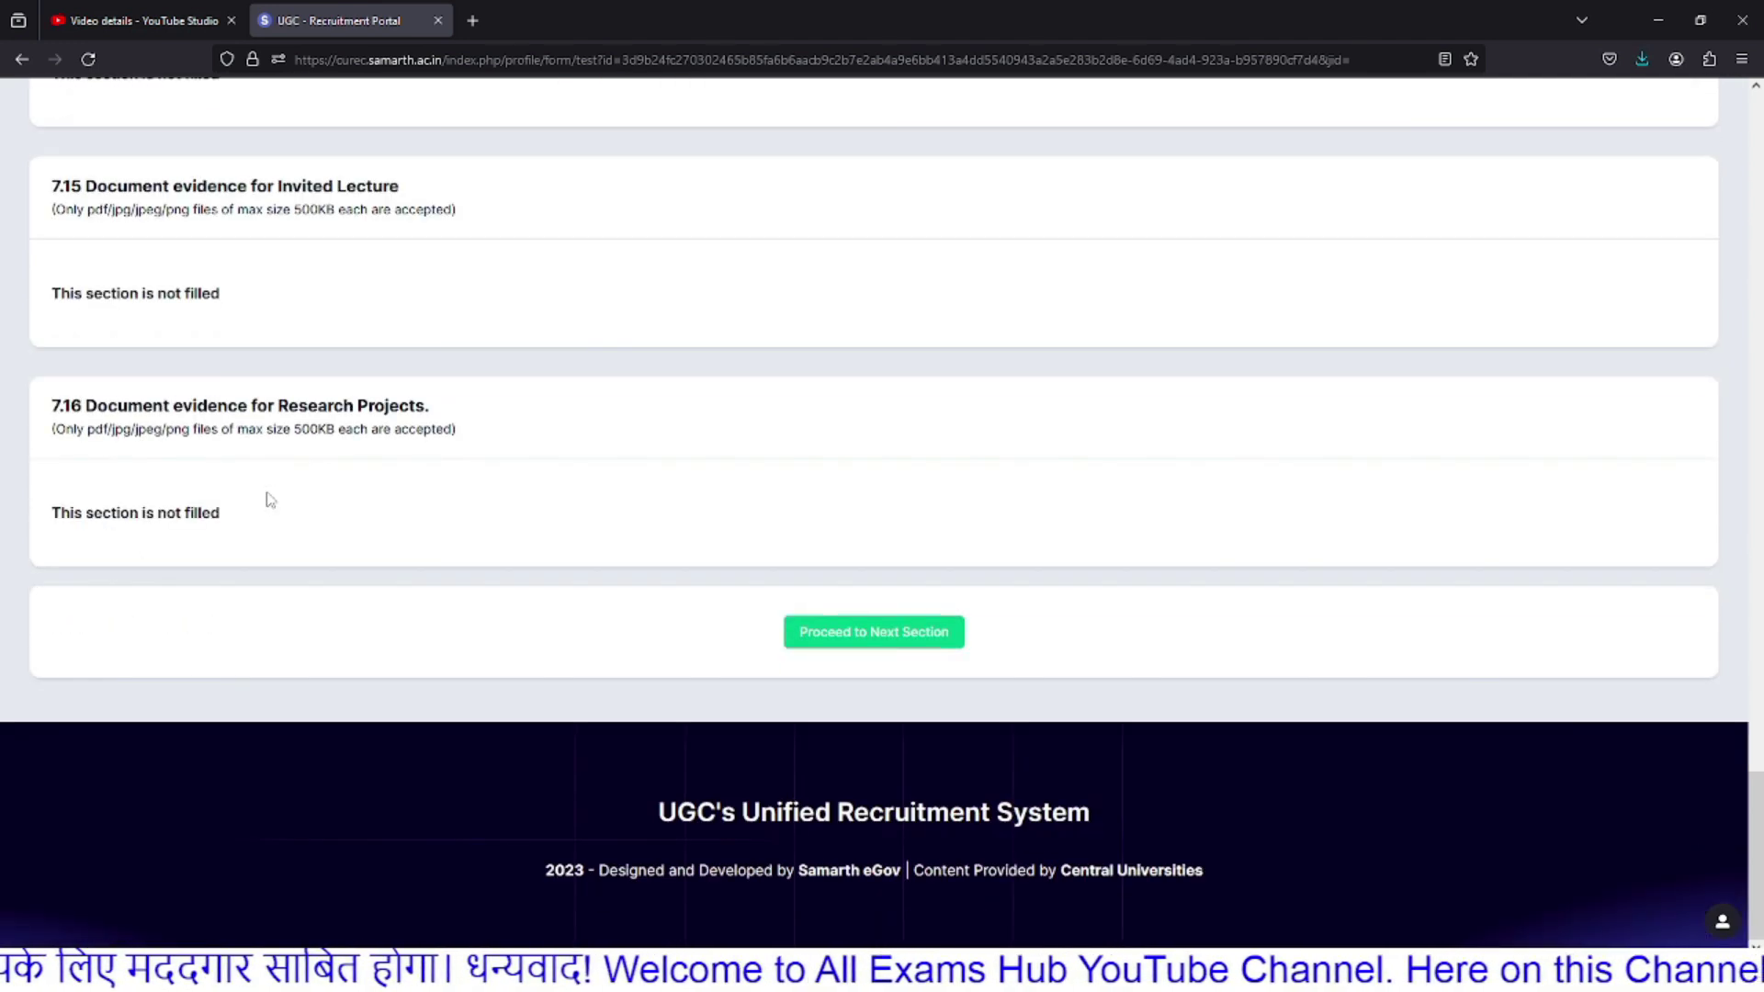
left_click(896, 646)
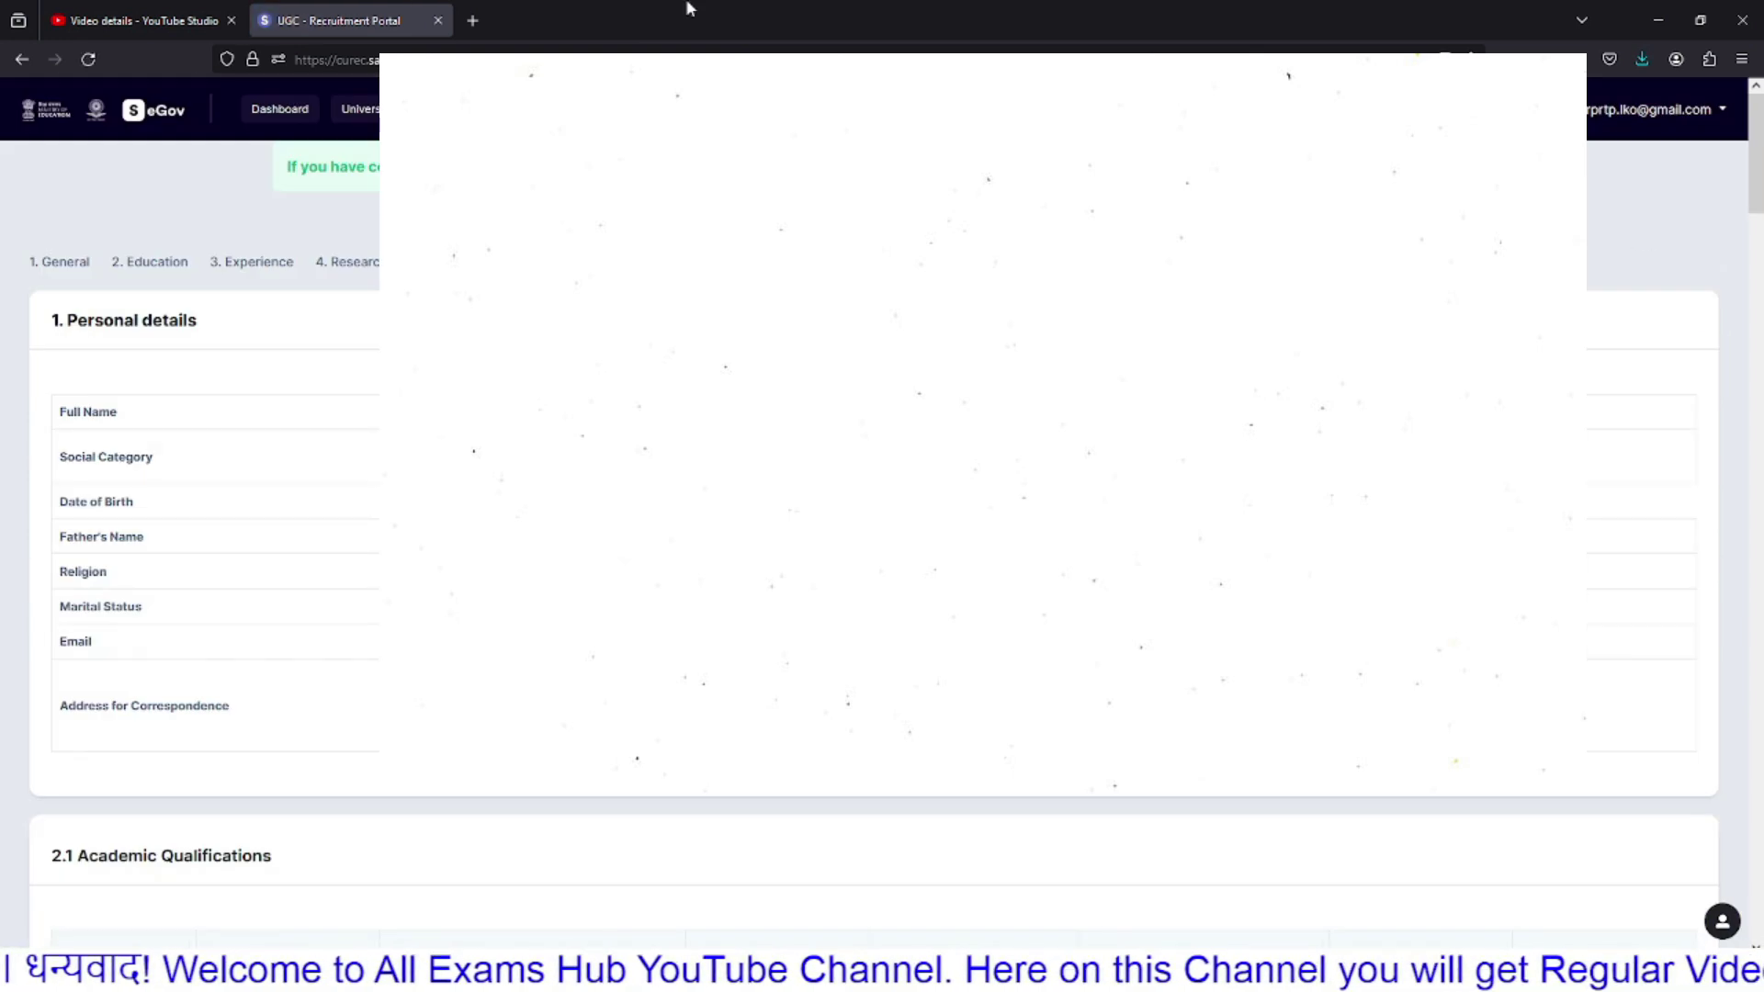
Step: Proceed past the end of the profile preview and review the list of active university advertisements
left_click_drag(1755, 154, 1757, 889)
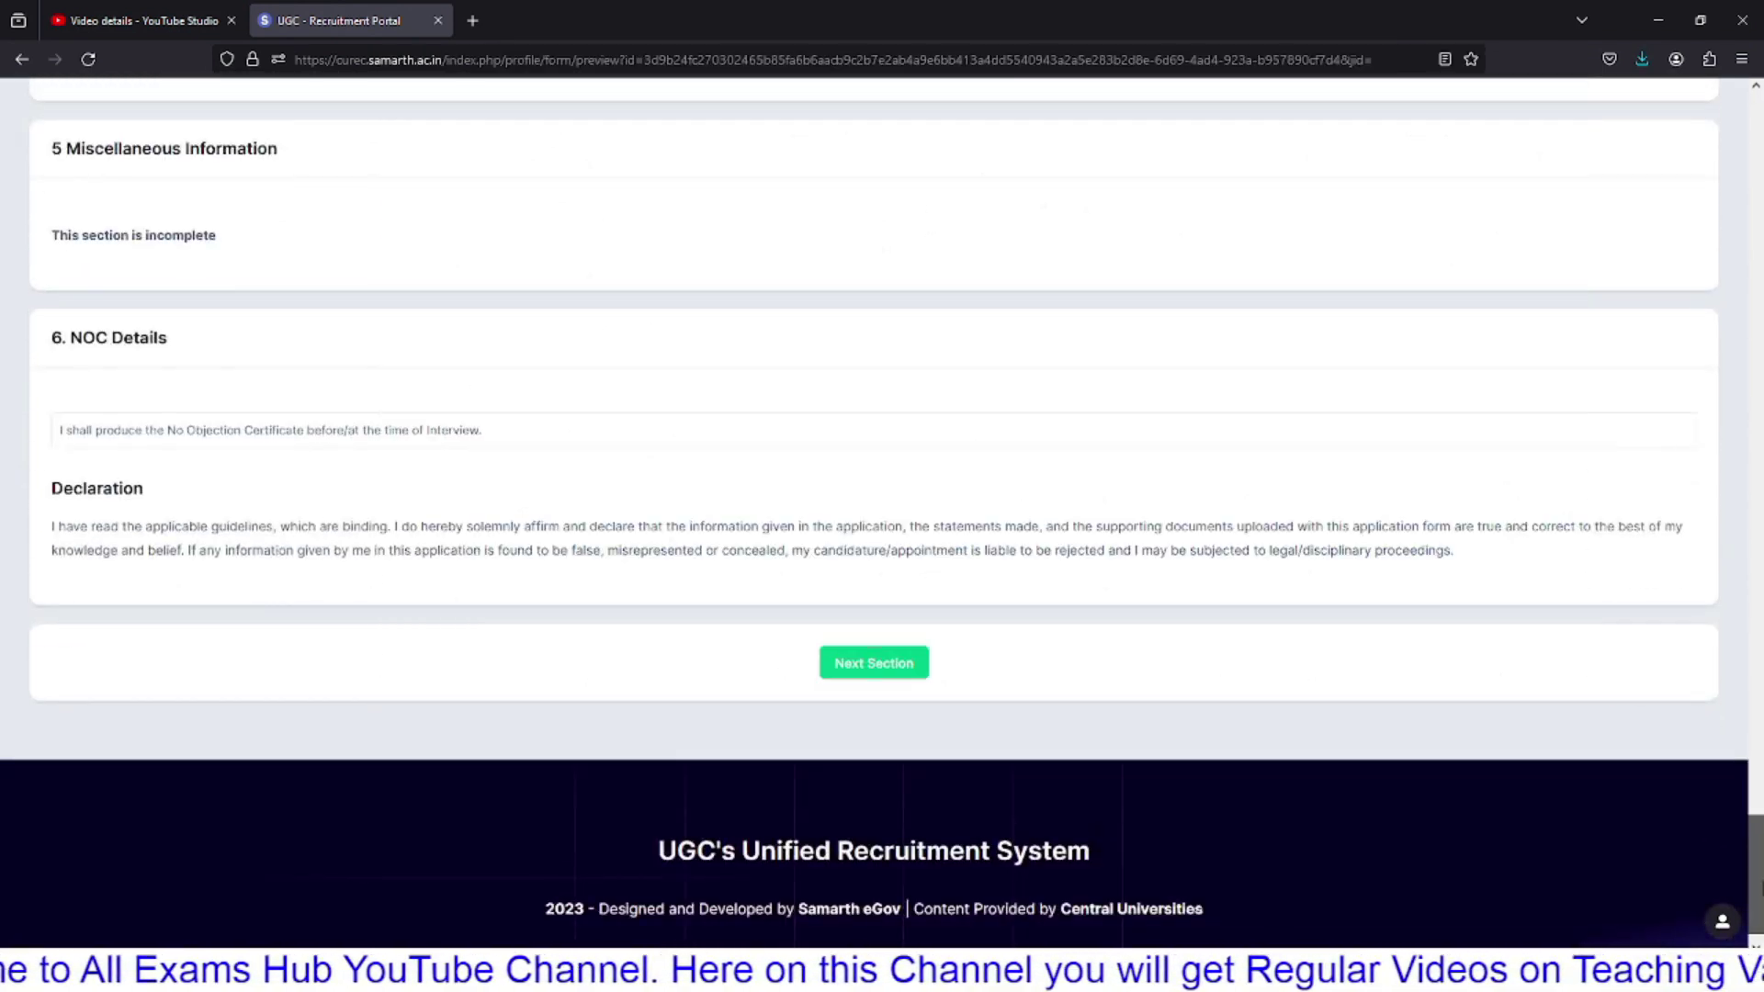
left_click(896, 678)
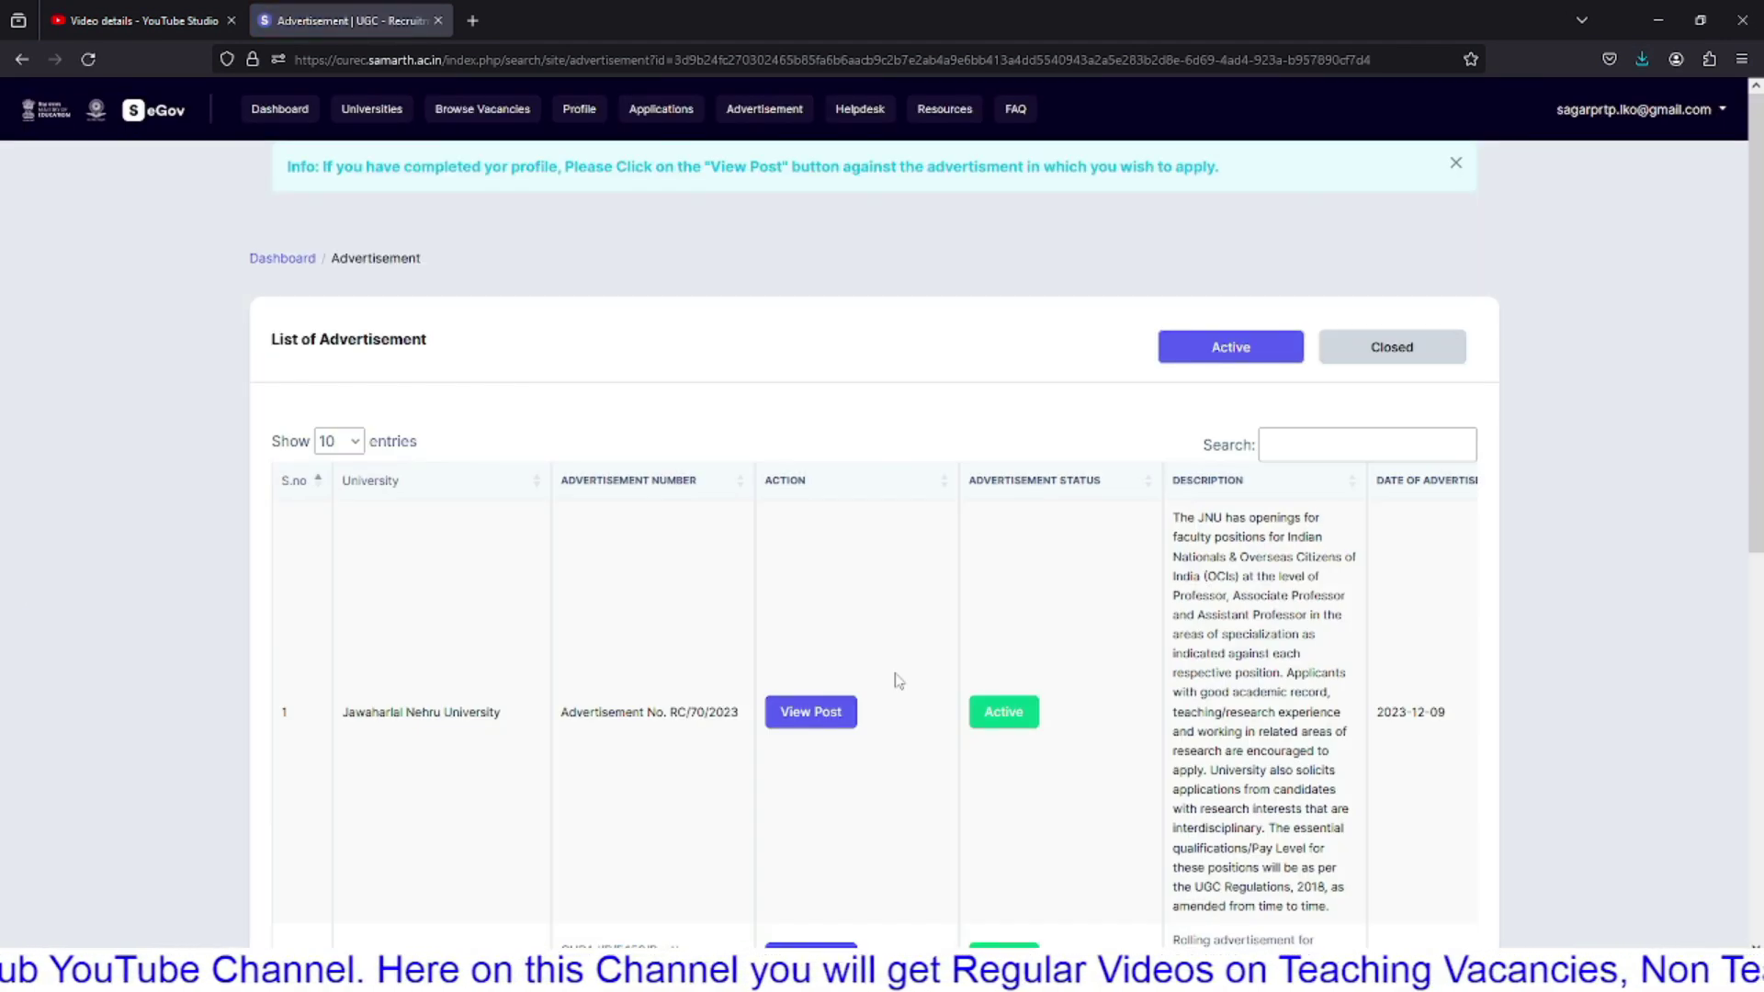
scroll(898, 680, "down", 3)
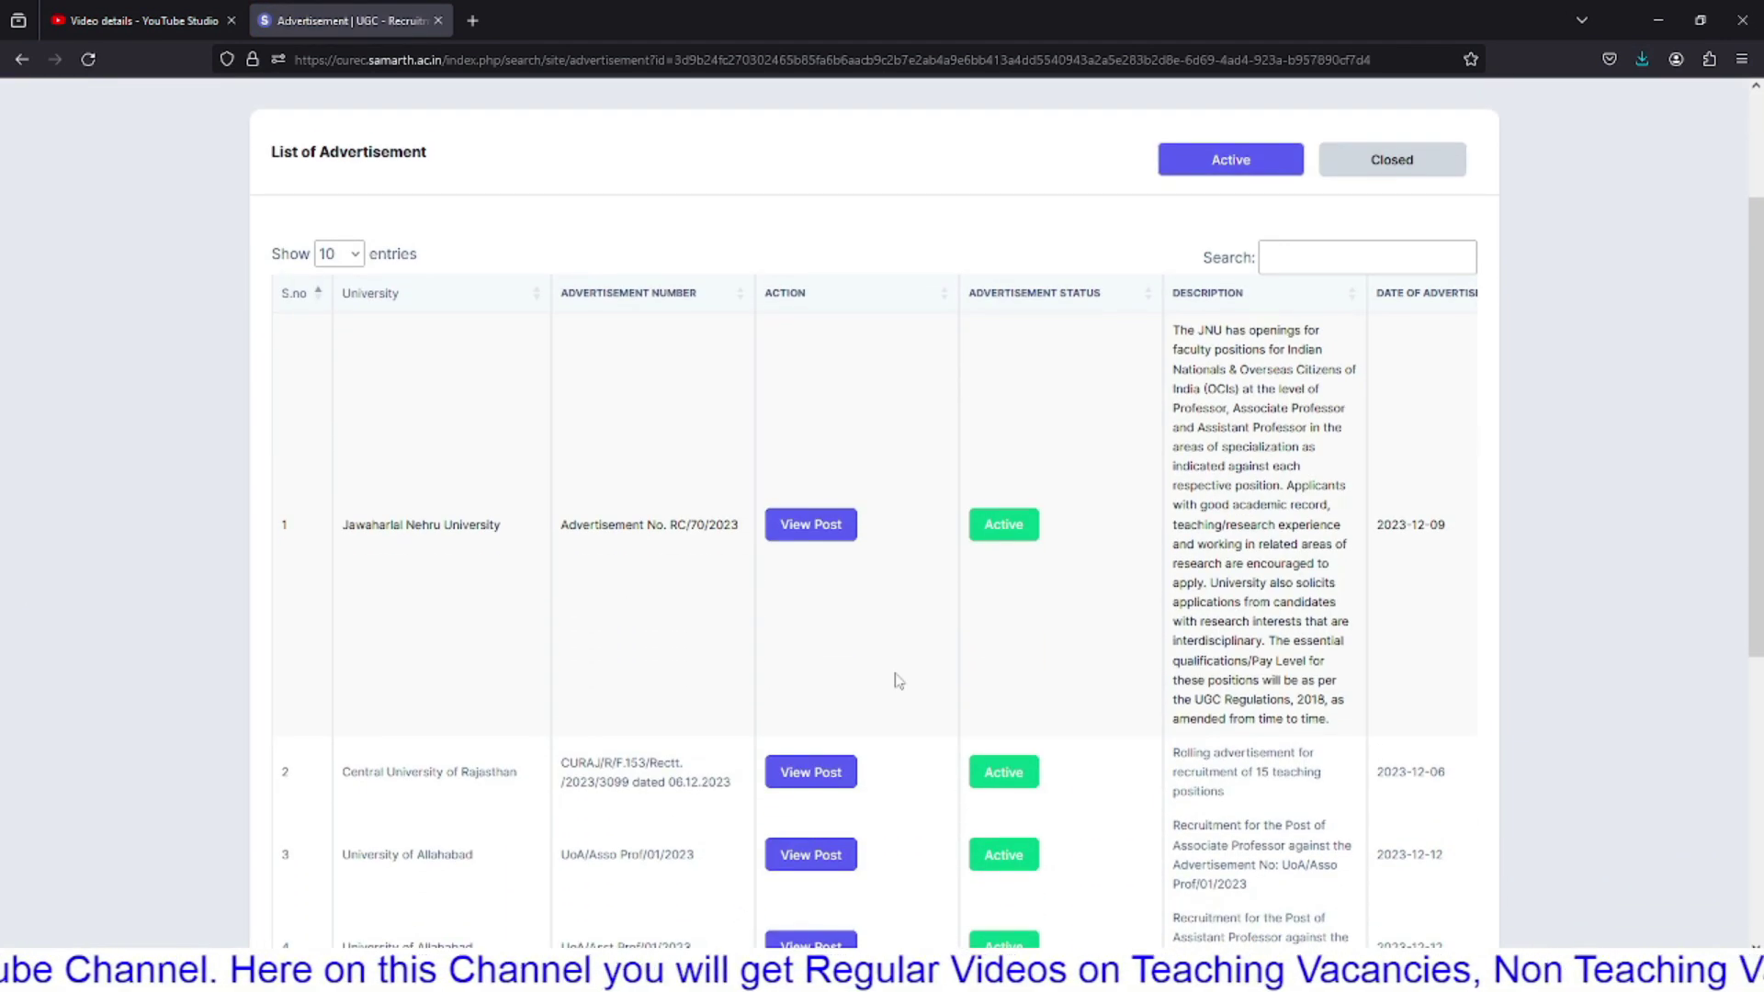
scroll(898, 679, "down", 2)
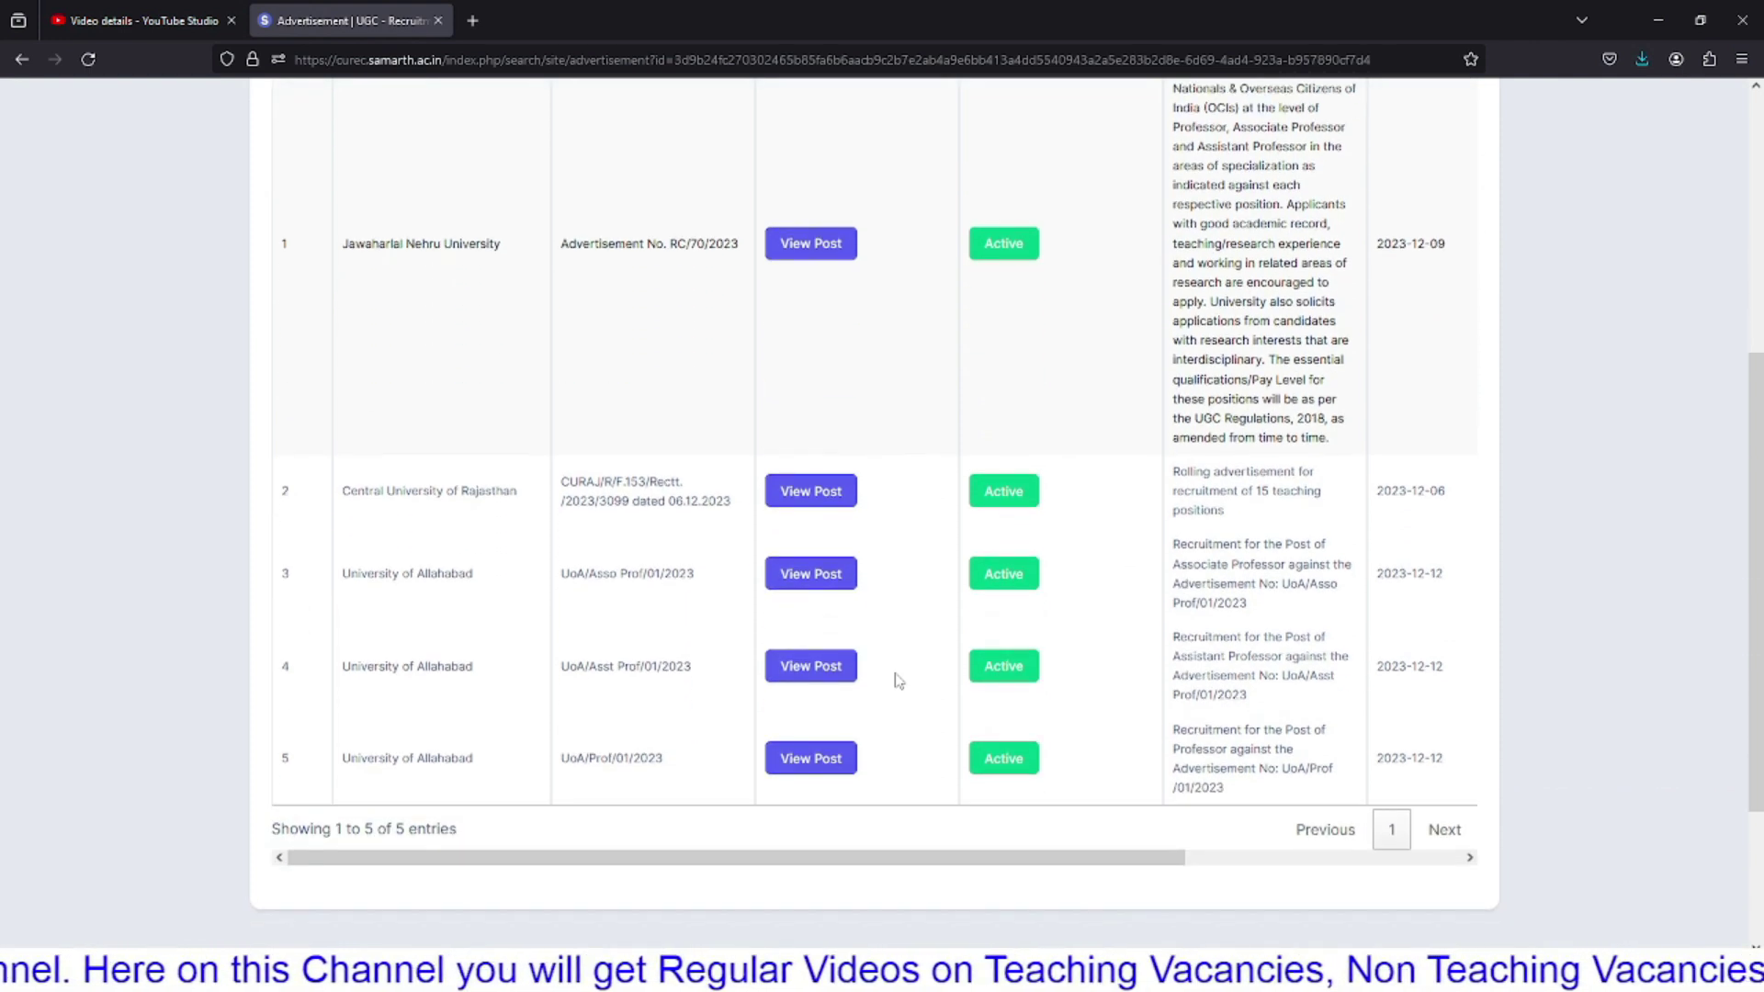
left_click_drag(1756, 533, 1756, 491)
scroll(1224, 839, "down", 1)
left_click_drag(1126, 835, 980, 835)
scroll(980, 835, "up", 5)
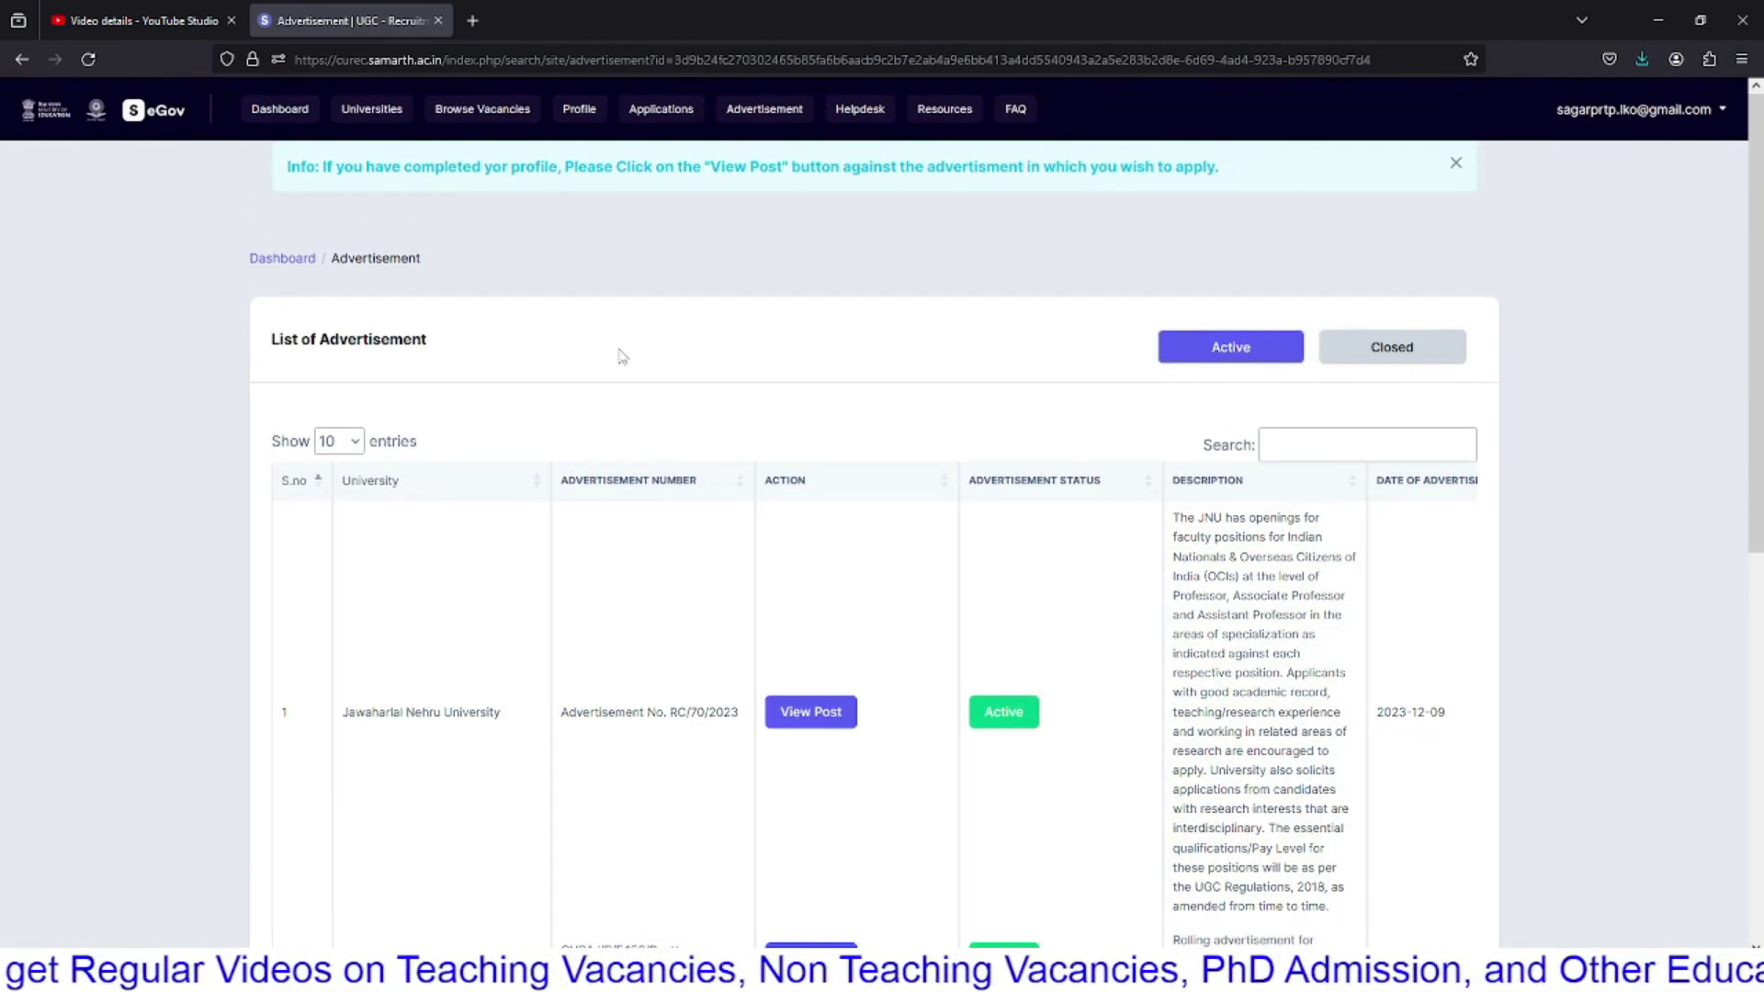
Step: Find the University of Allahabad in the list of universities and view its details
left_click(358, 112)
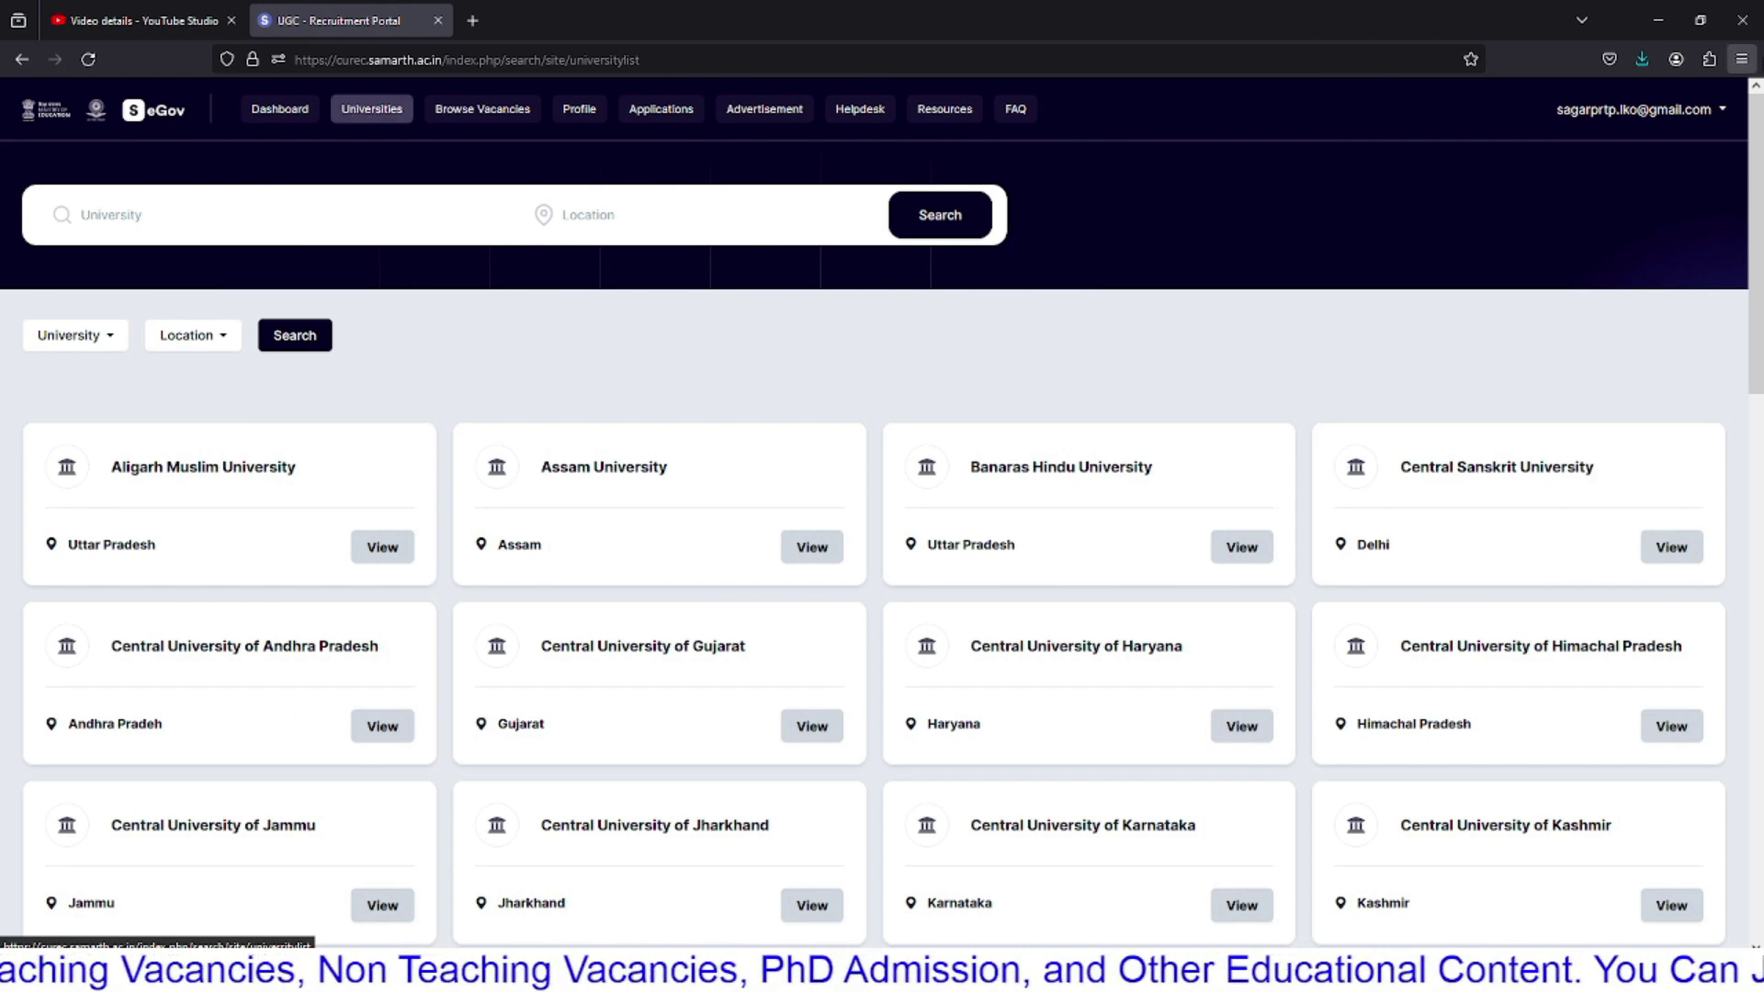
left_click_drag(1758, 160, 1757, 658)
left_click(357, 112)
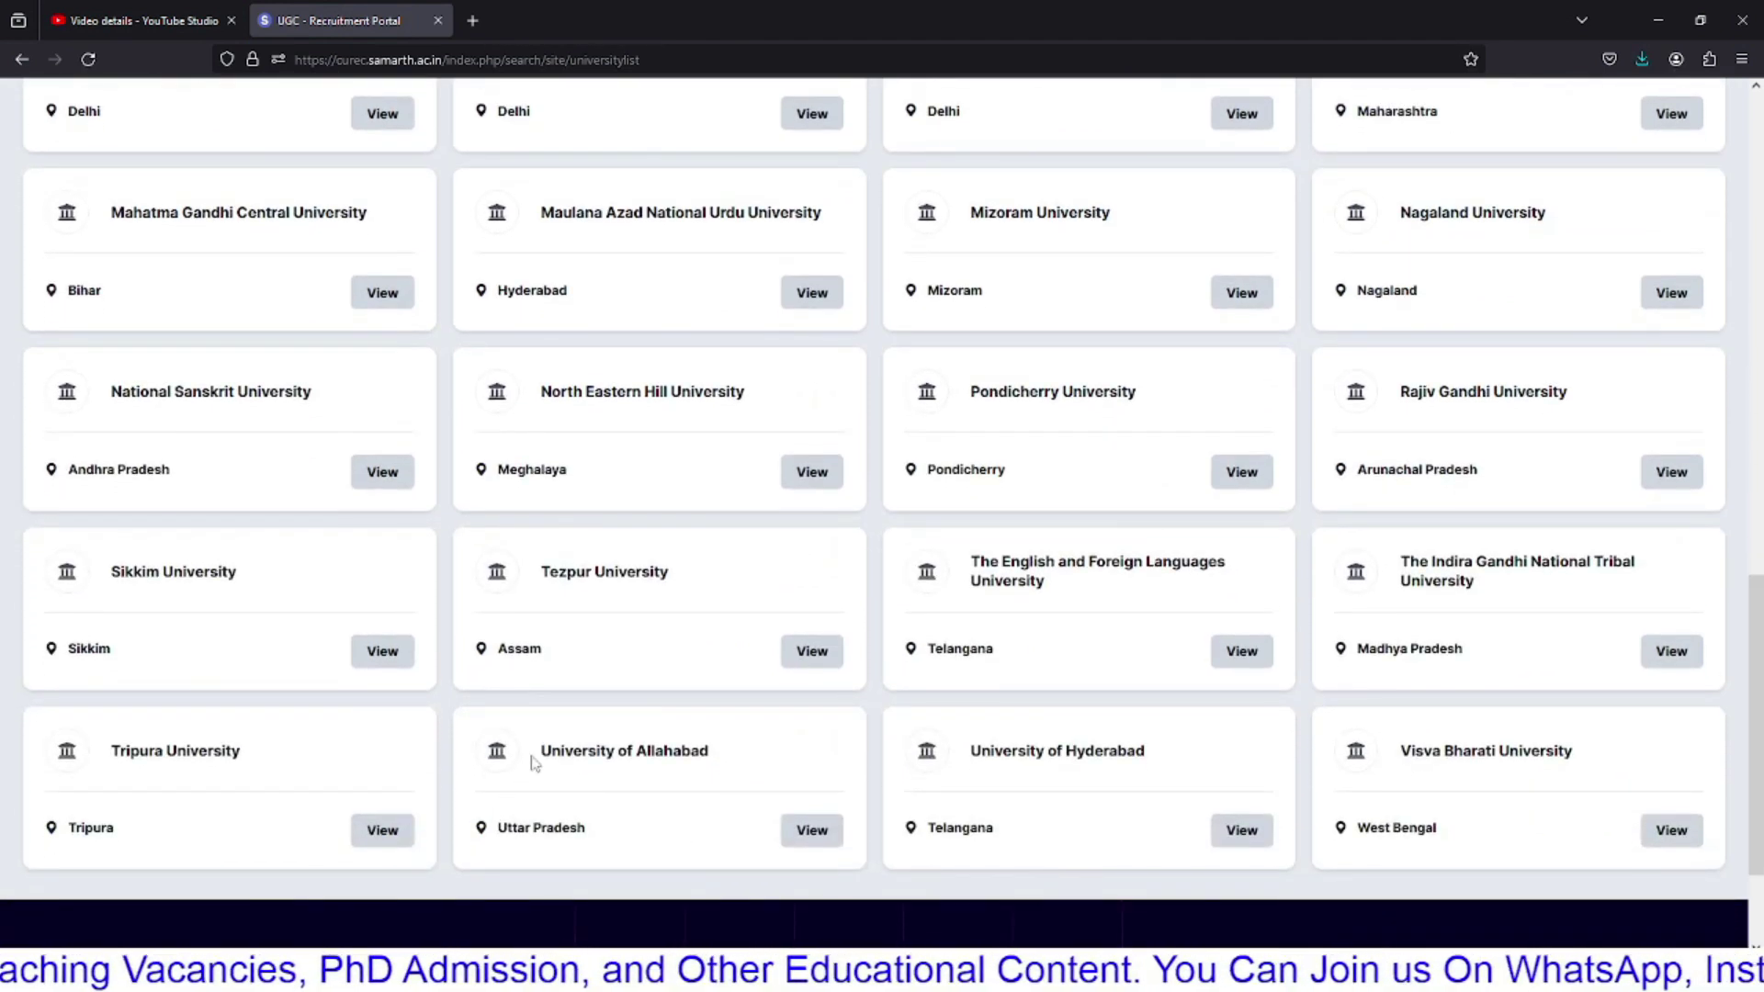
left_click_drag(540, 753, 724, 760)
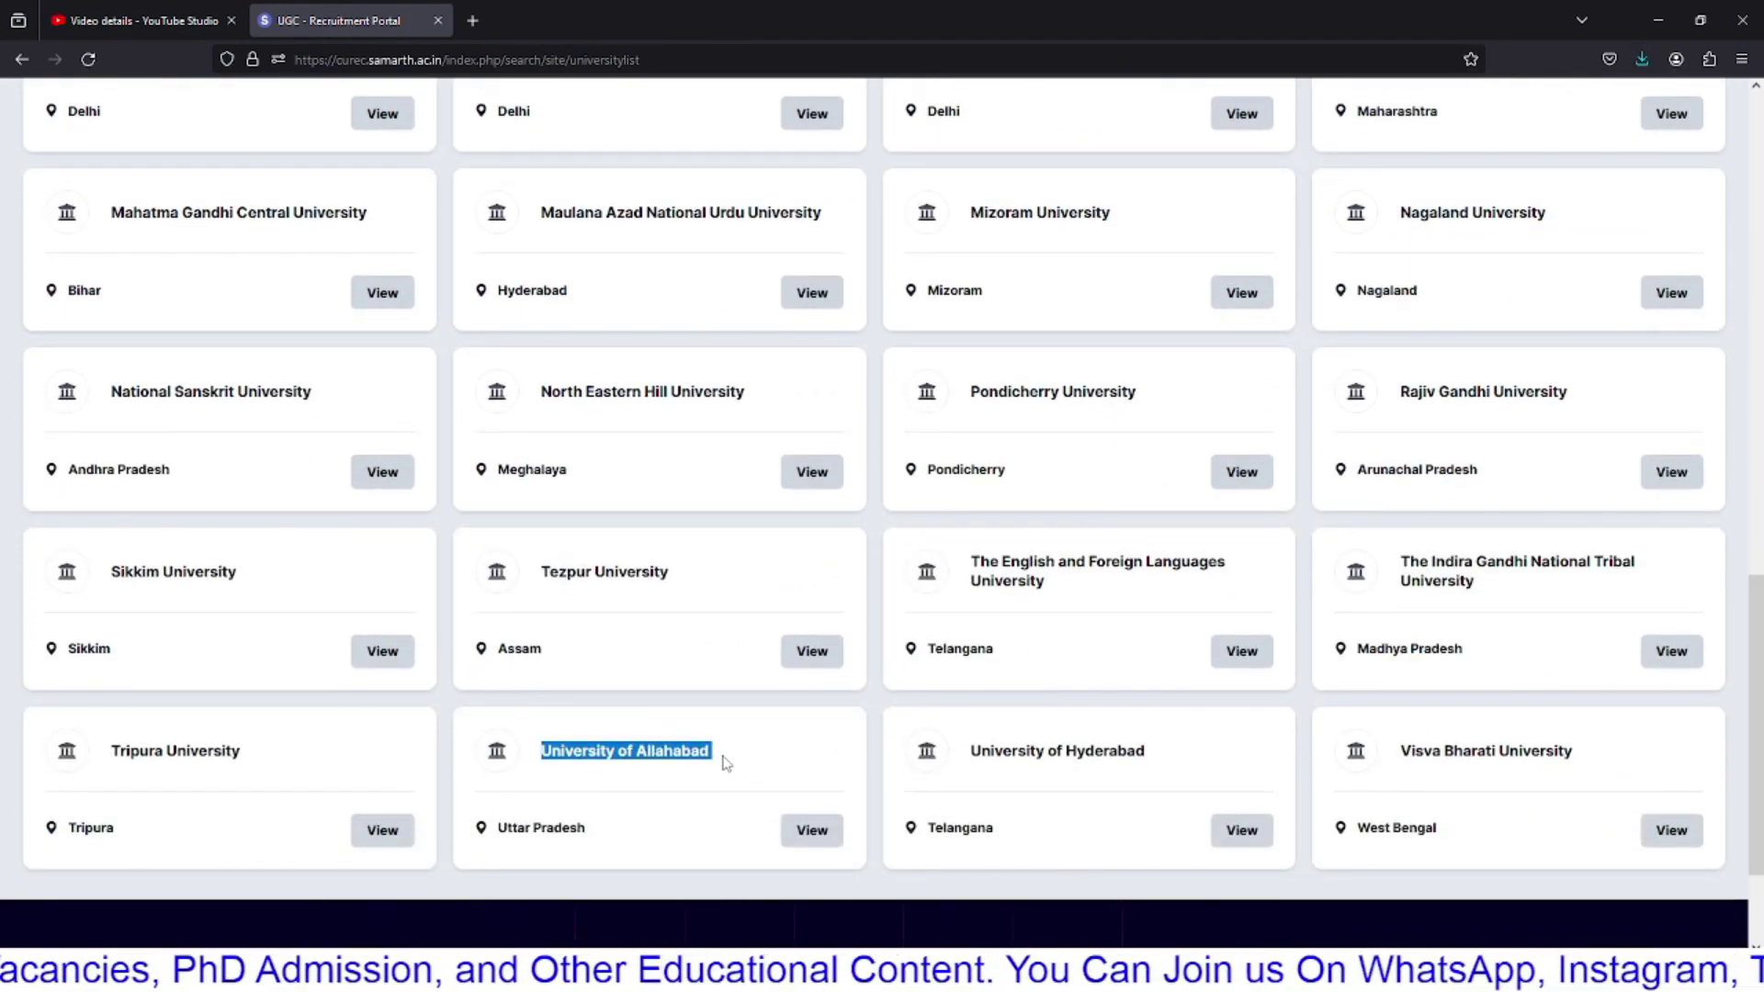
left_click(726, 762)
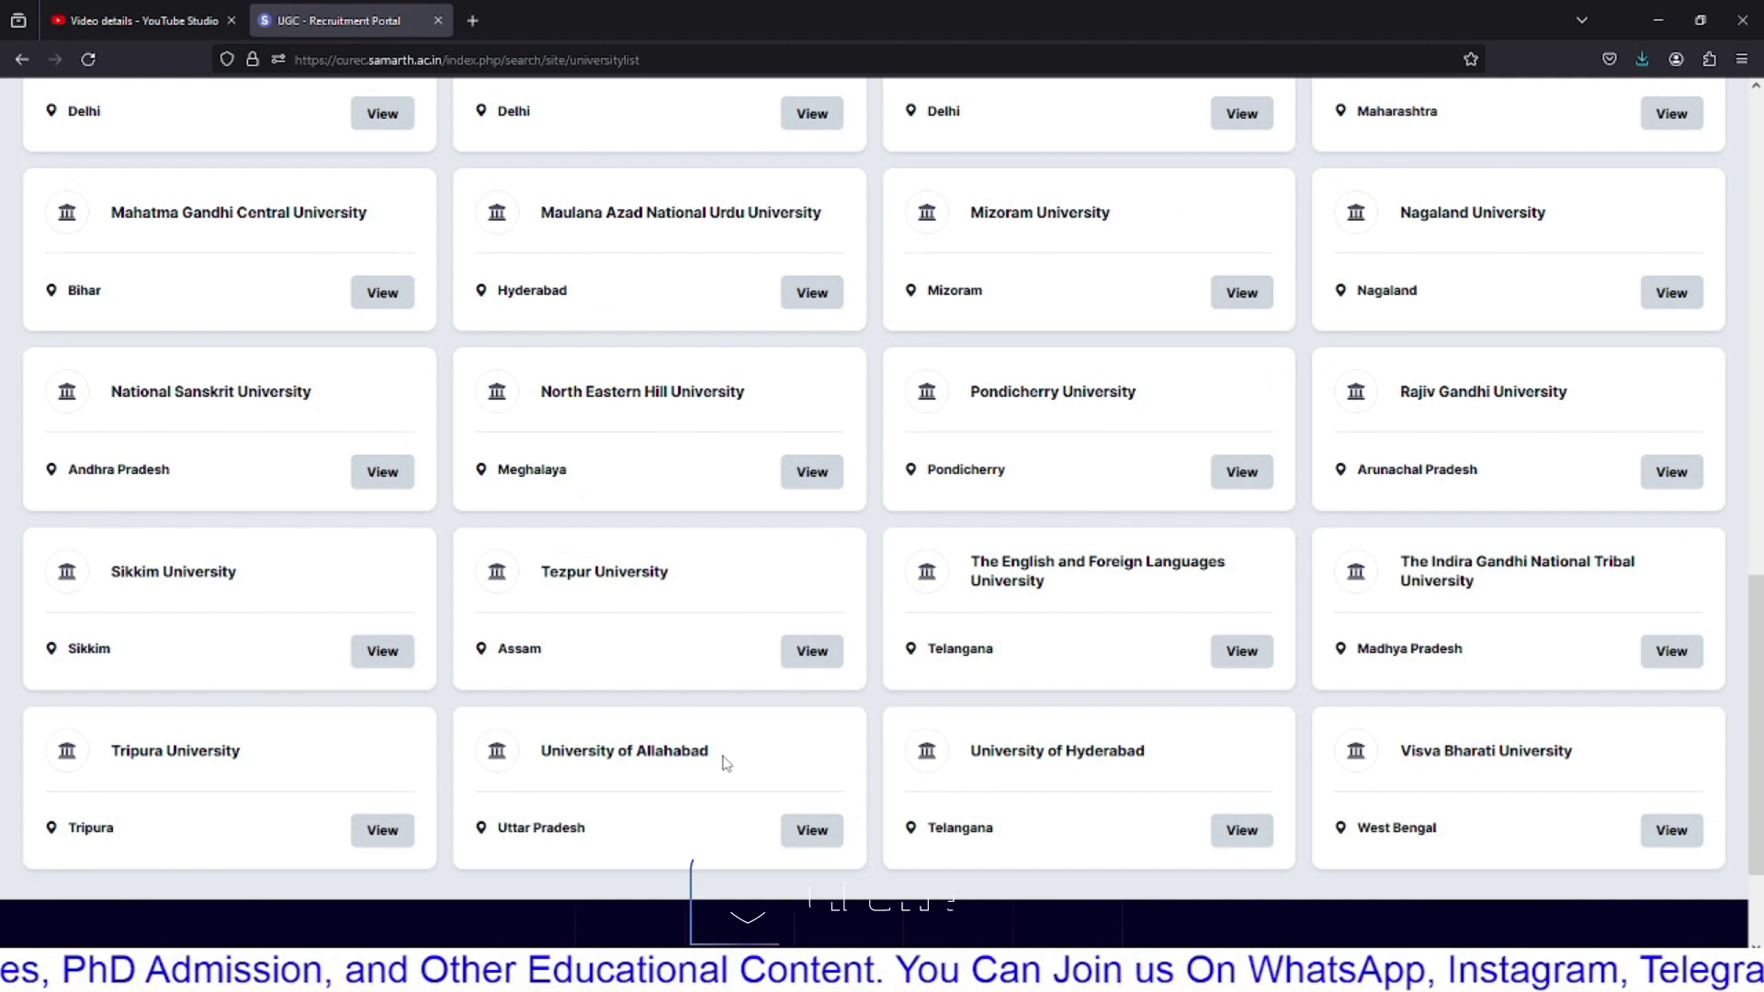
left_click(810, 831)
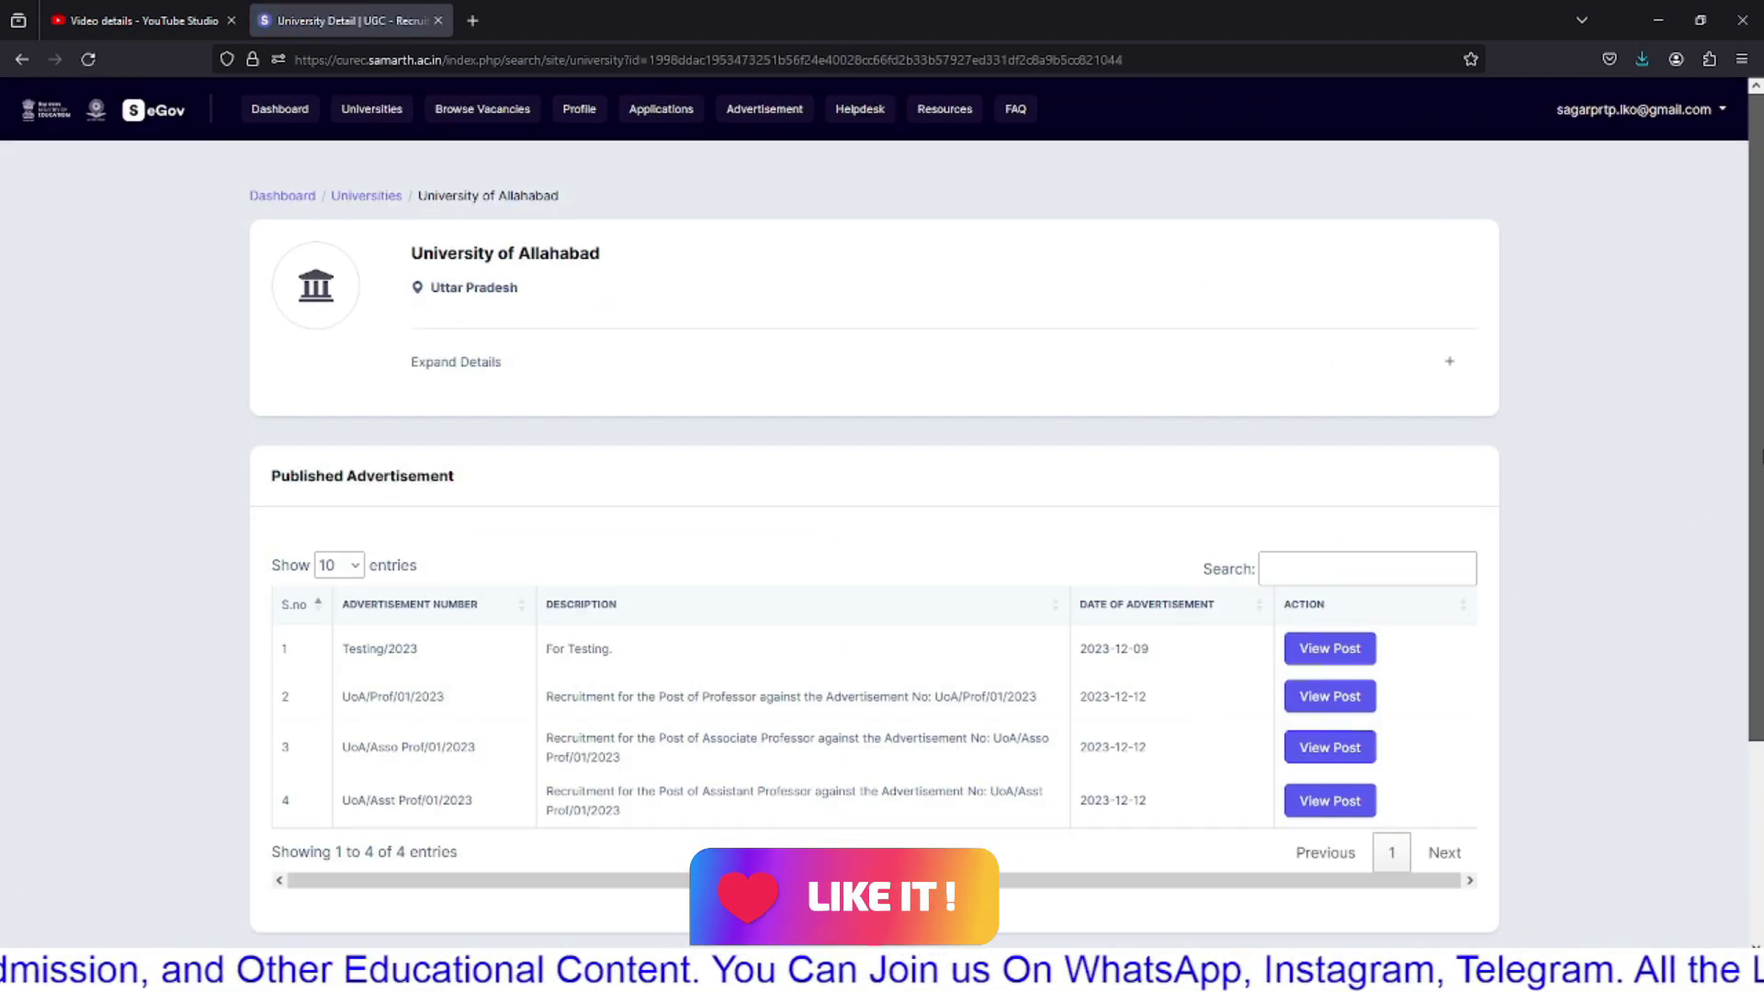
Step: View the posts published under the Assistant Professor advertisement UoA/Asst Prof/01/2023
scroll(1103, 707, "down", 1)
left_click_drag(568, 716, 851, 722)
left_click(928, 735)
left_click(1308, 732)
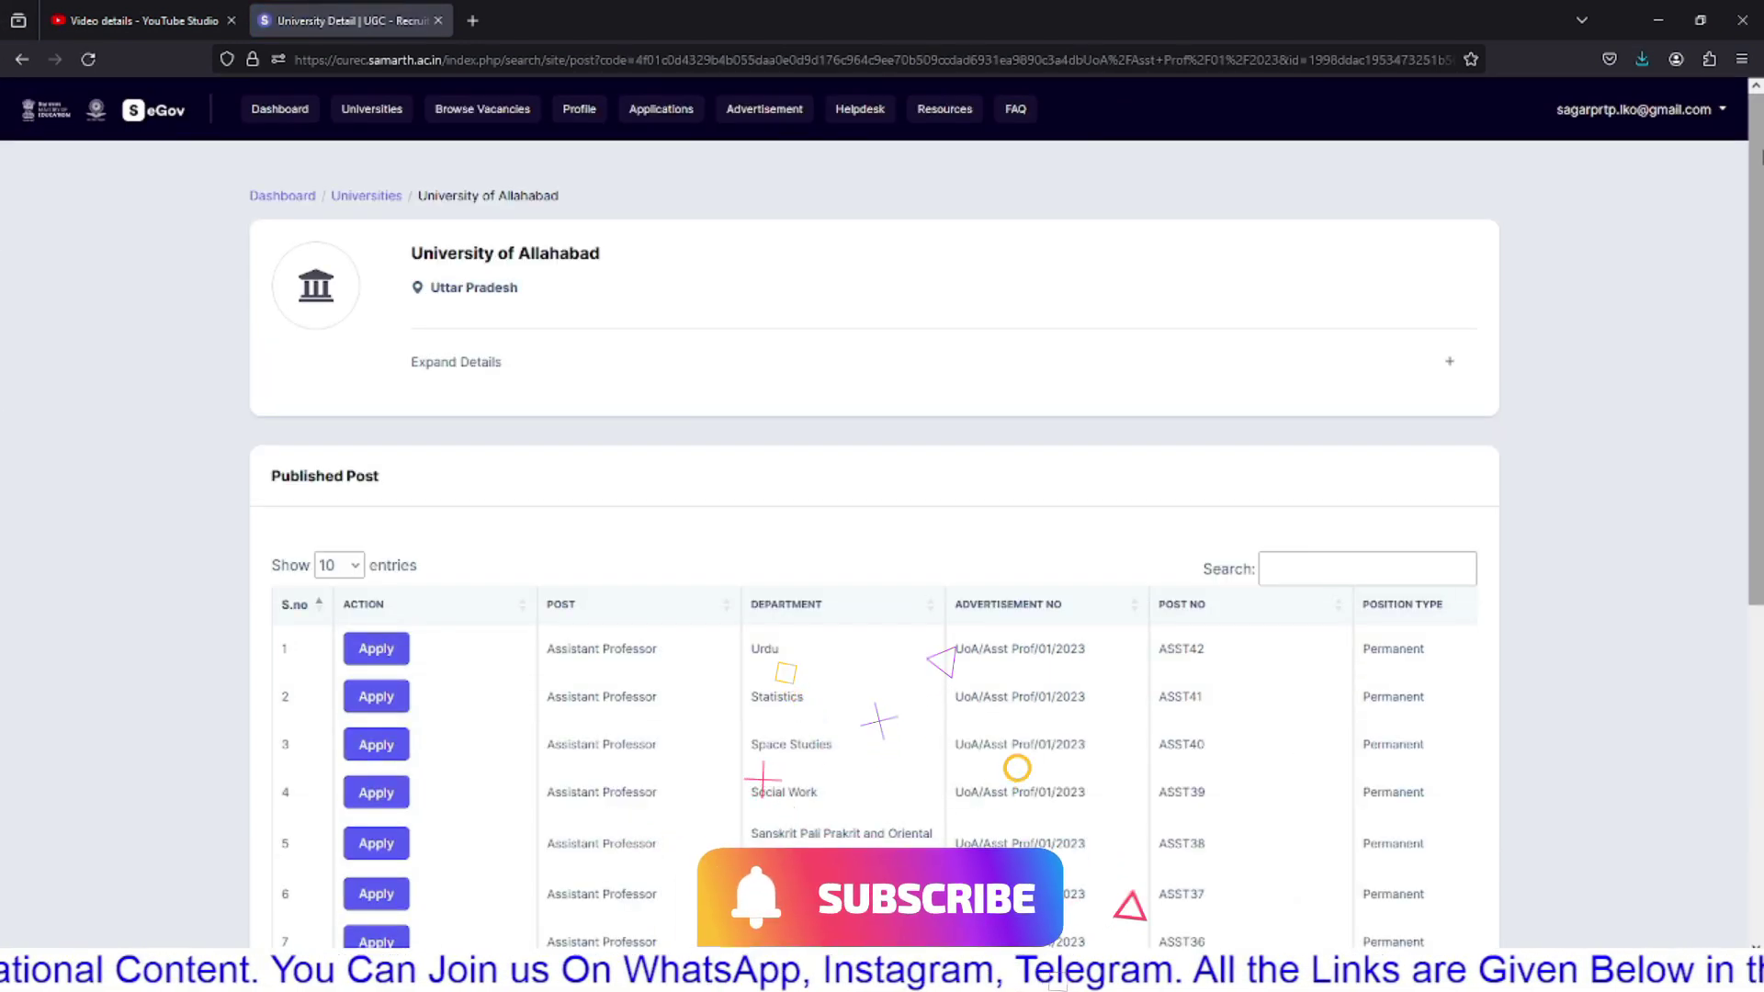
Step: Look through the published posts up to the third page and apply for the Assistant Professor post in Education, ASST15
scroll(1760, 514, "down", 6)
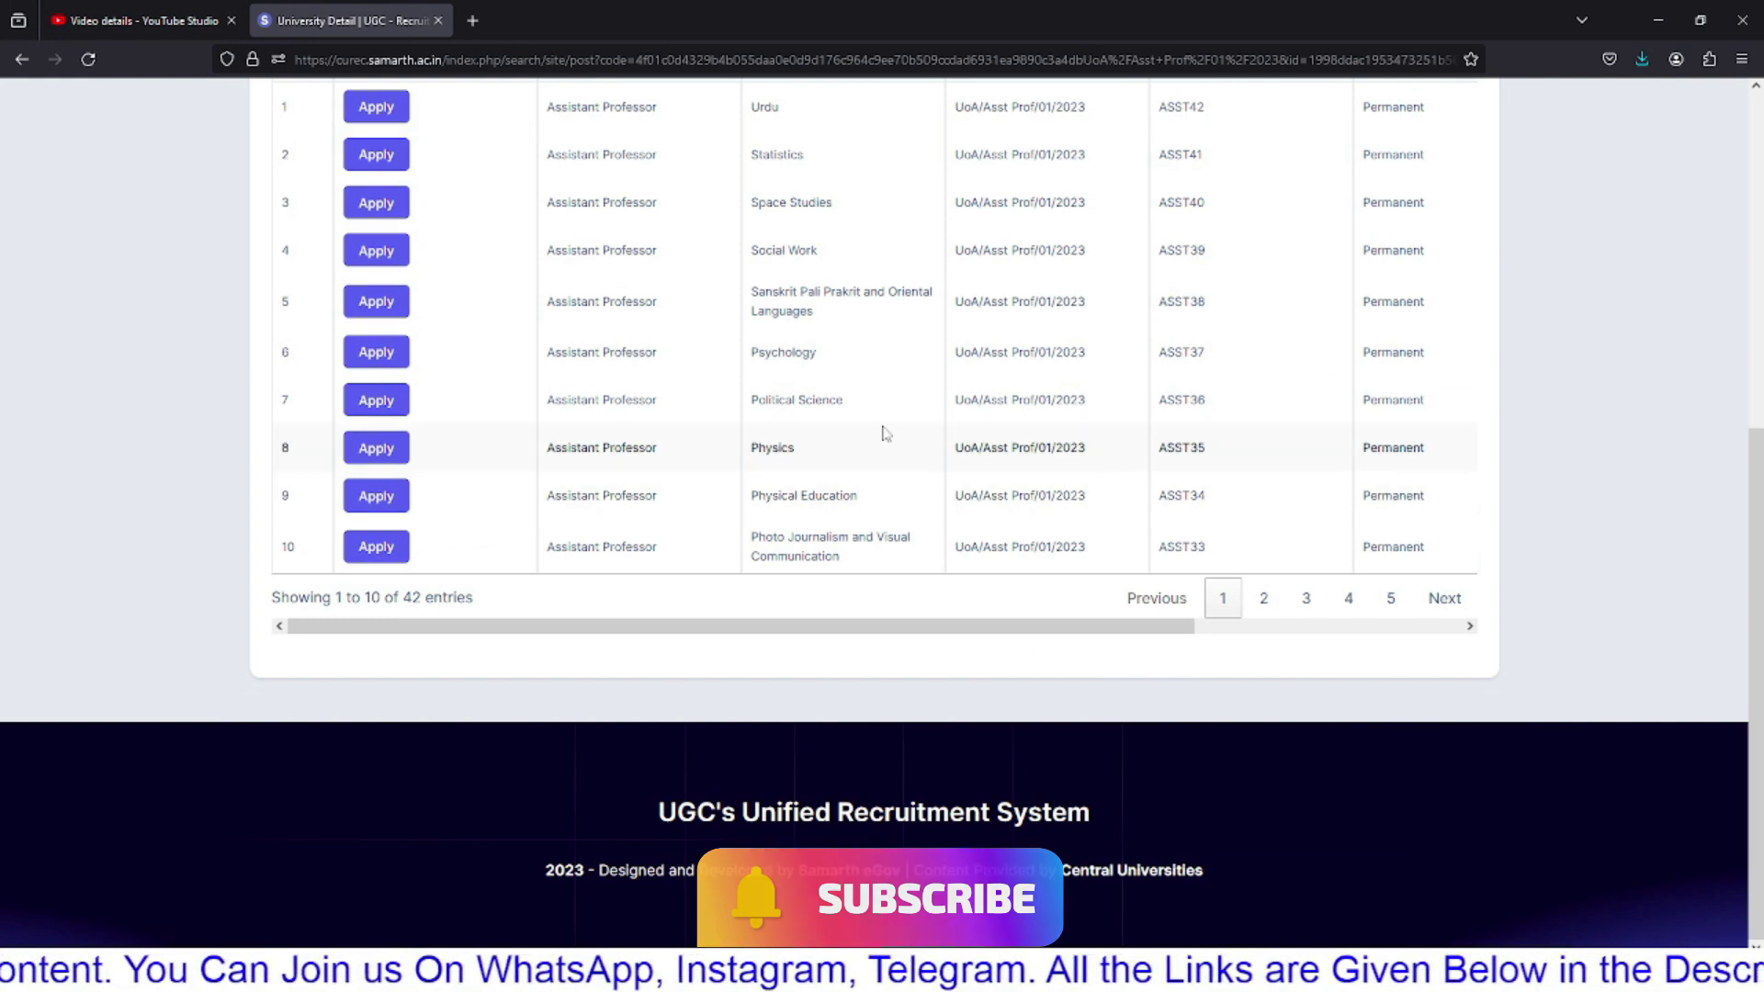
scroll(830, 429, "up", 2)
left_click(1275, 806)
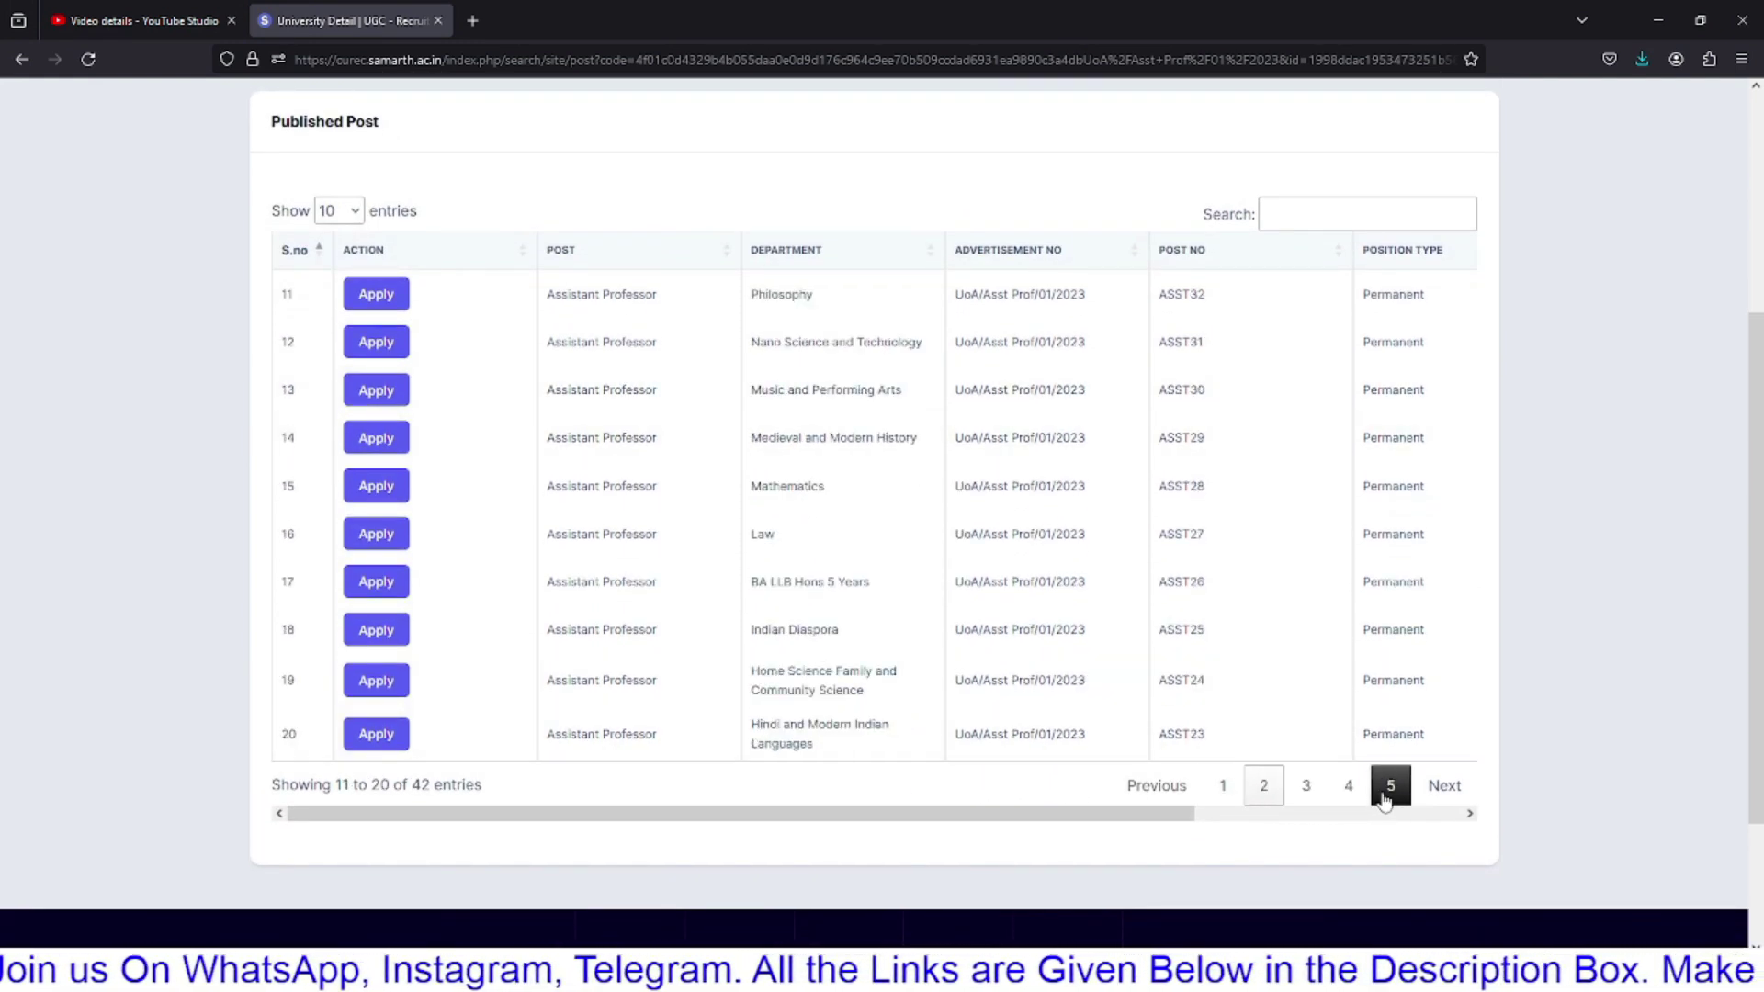
left_click(1304, 788)
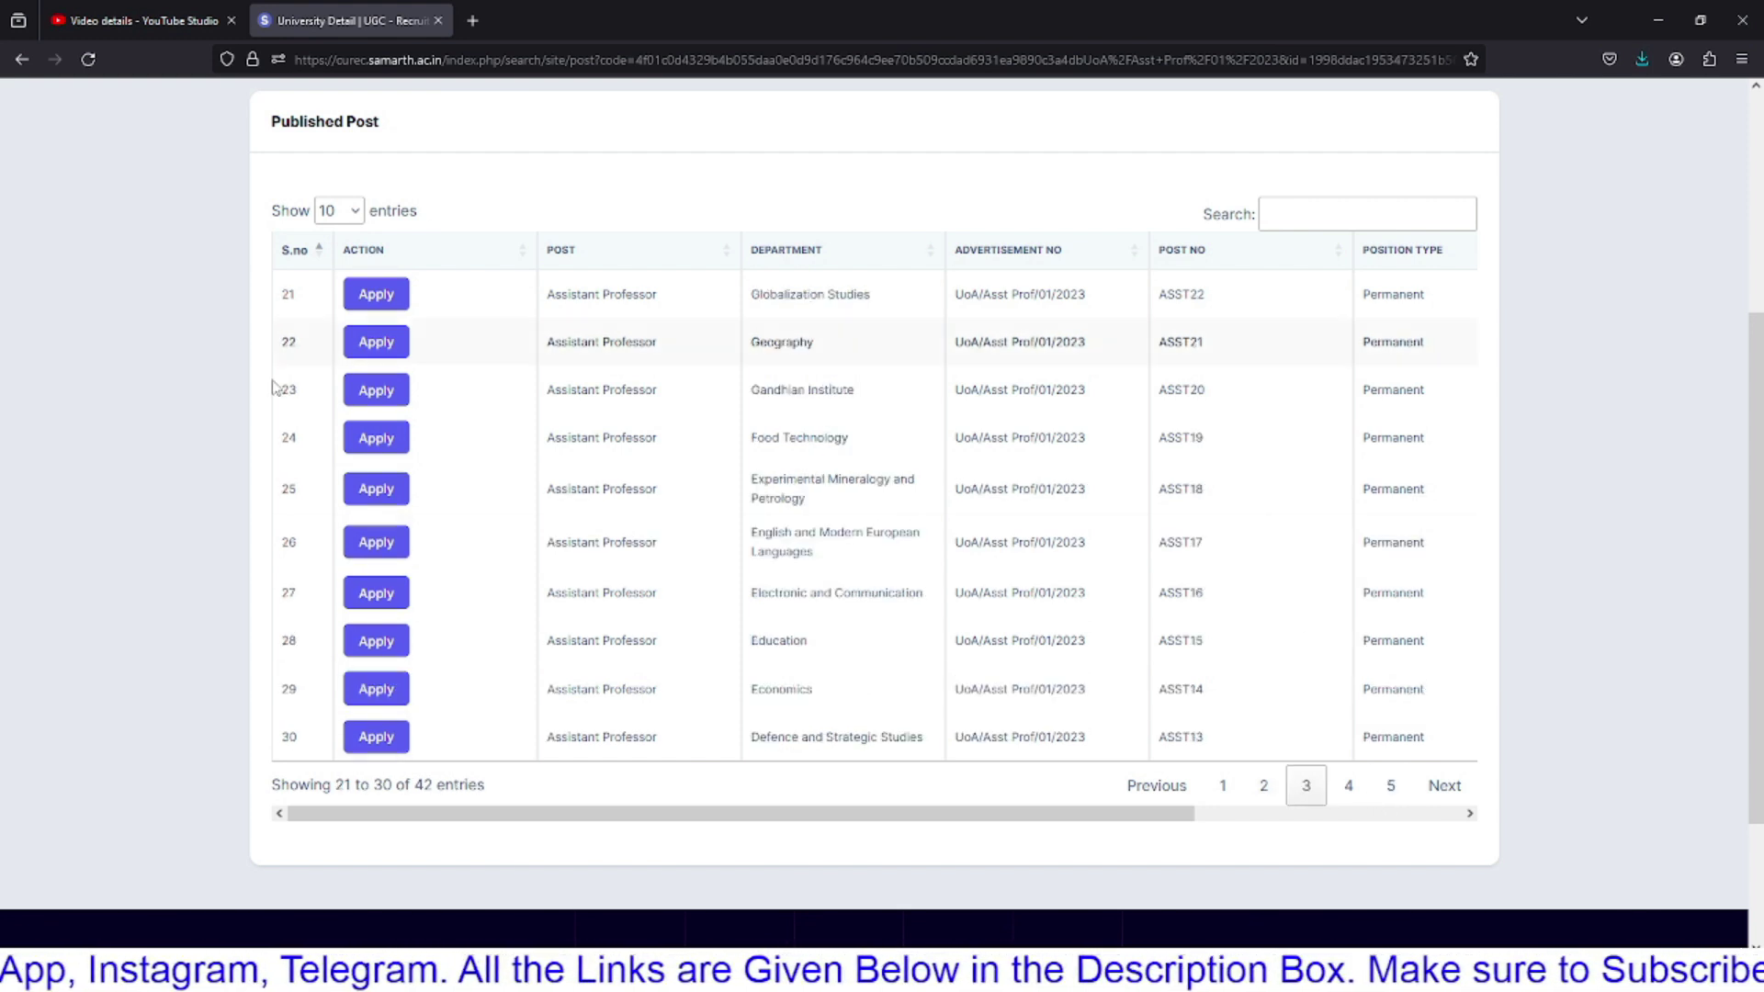
left_click_drag(548, 643, 1438, 652)
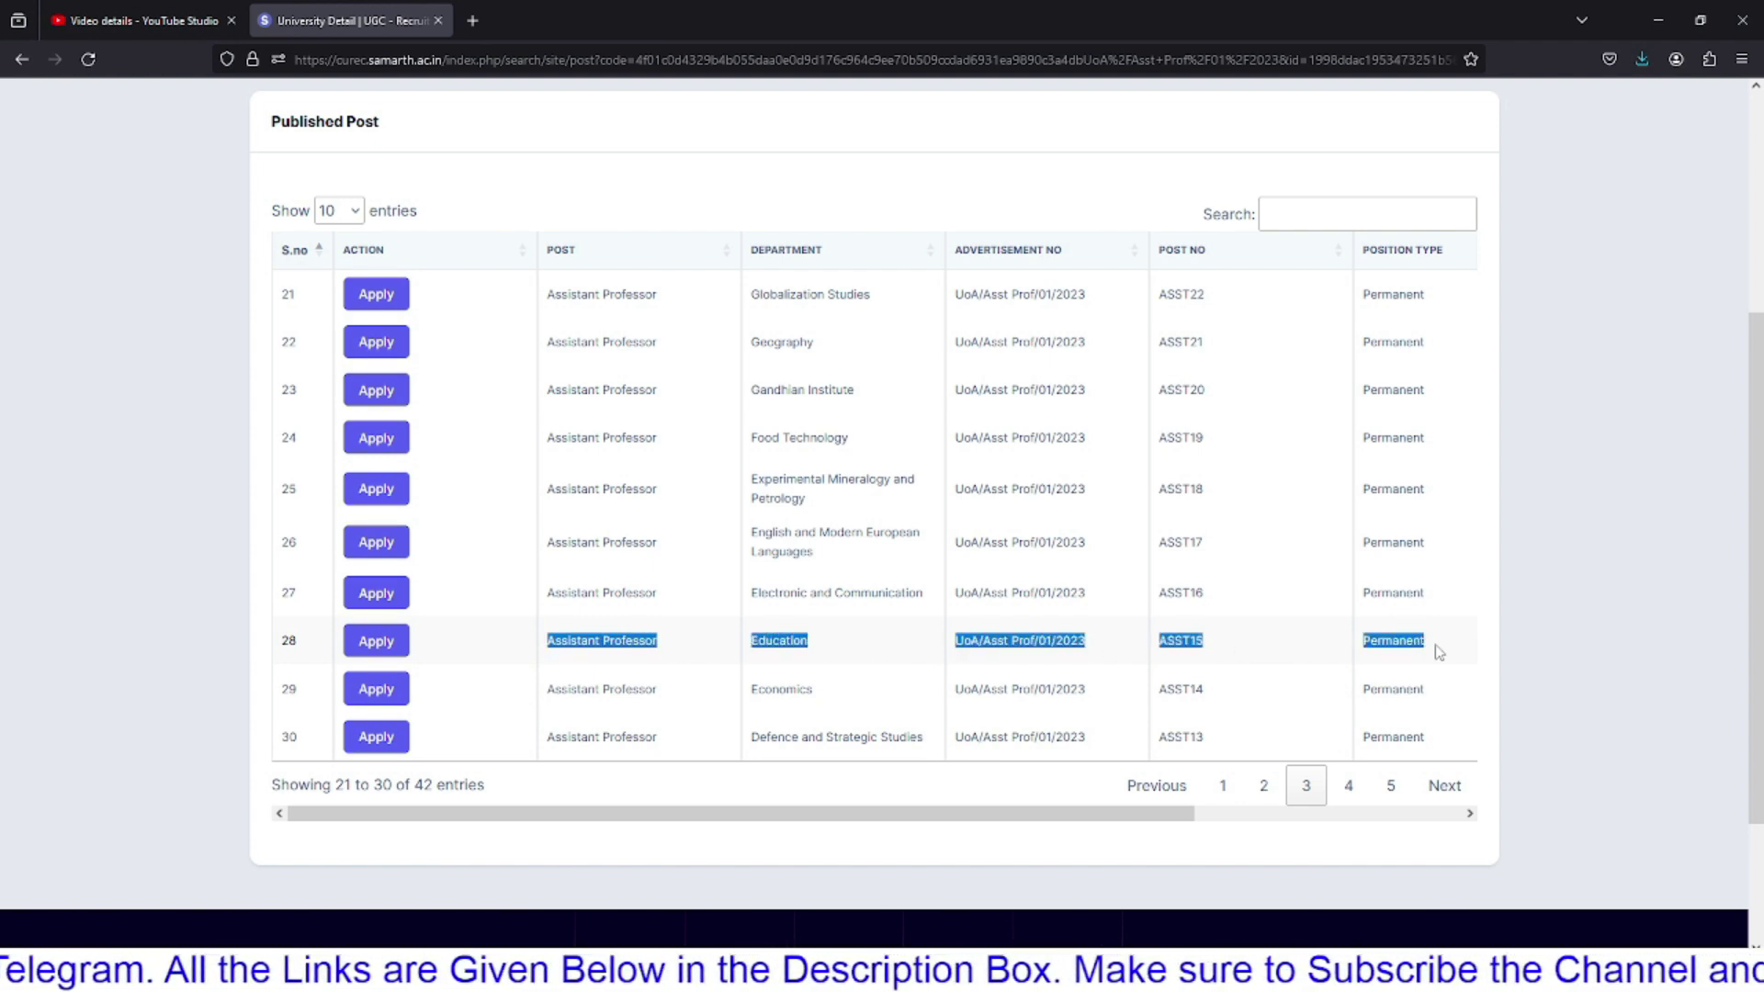
left_click(396, 642)
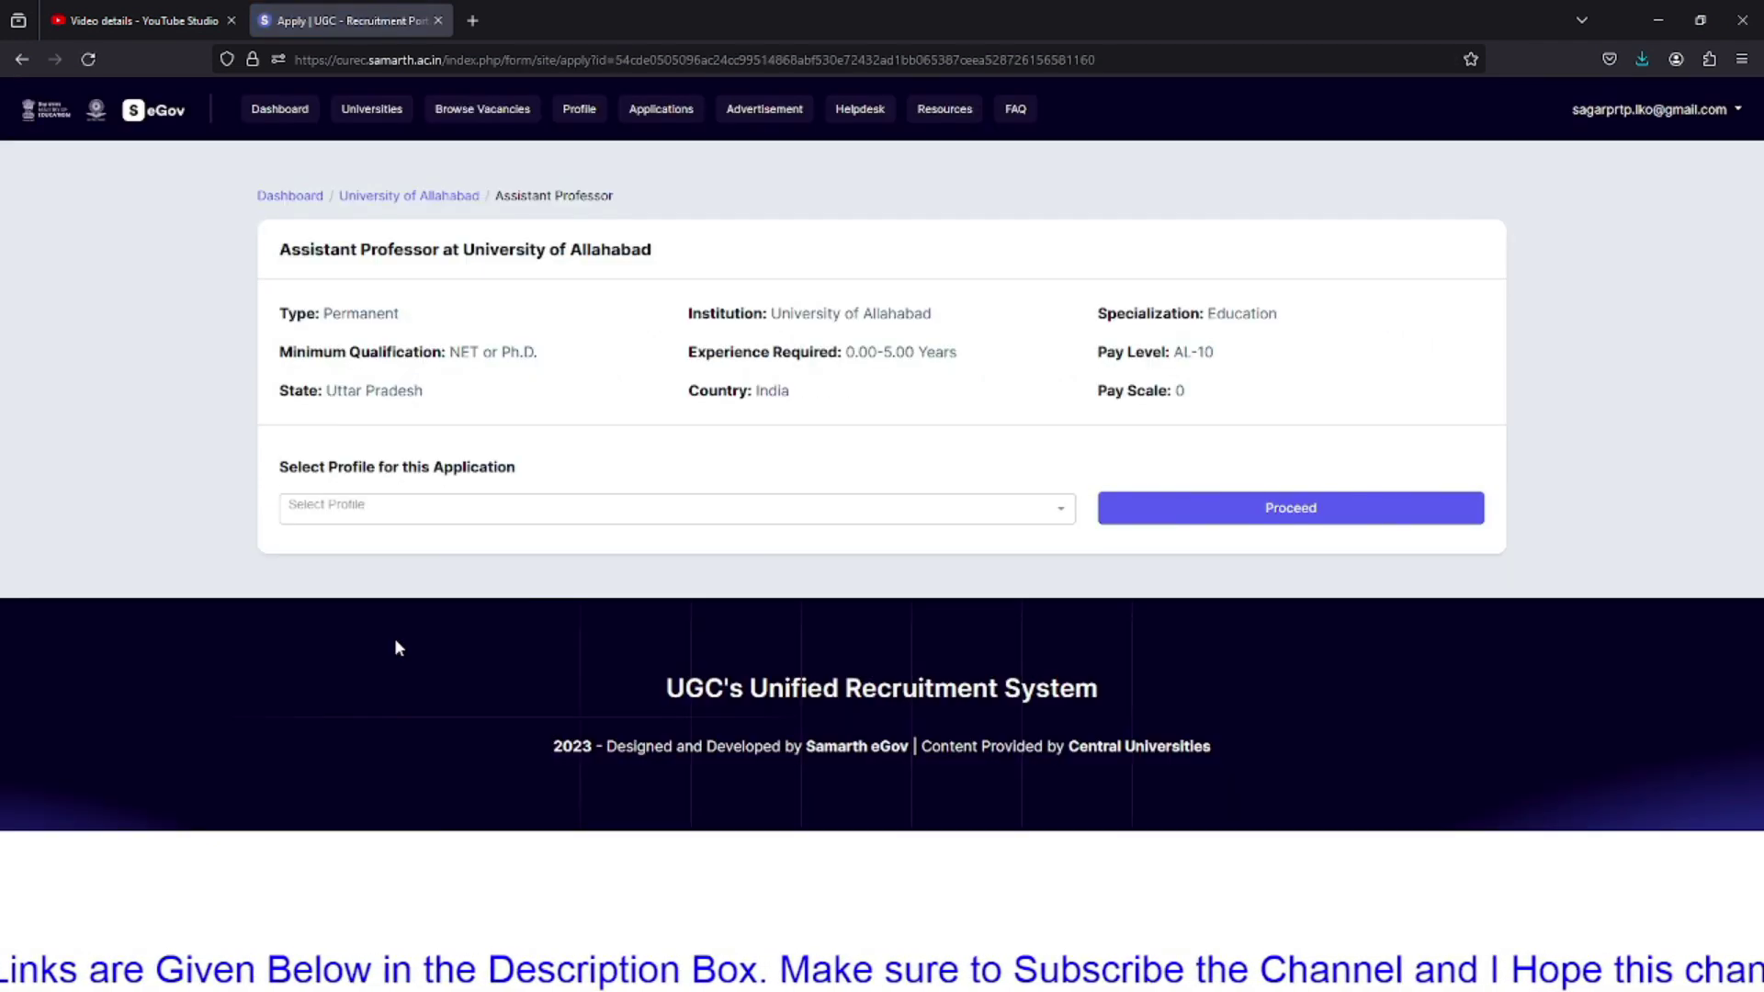
Step: Read the post's type, minimum qualification, institution and required experience
left_click_drag(279, 313, 591, 362)
left_click(462, 343)
left_click(788, 311)
left_click_drag(790, 313, 1036, 318)
left_click_drag(860, 352, 1028, 355)
left_click(855, 352)
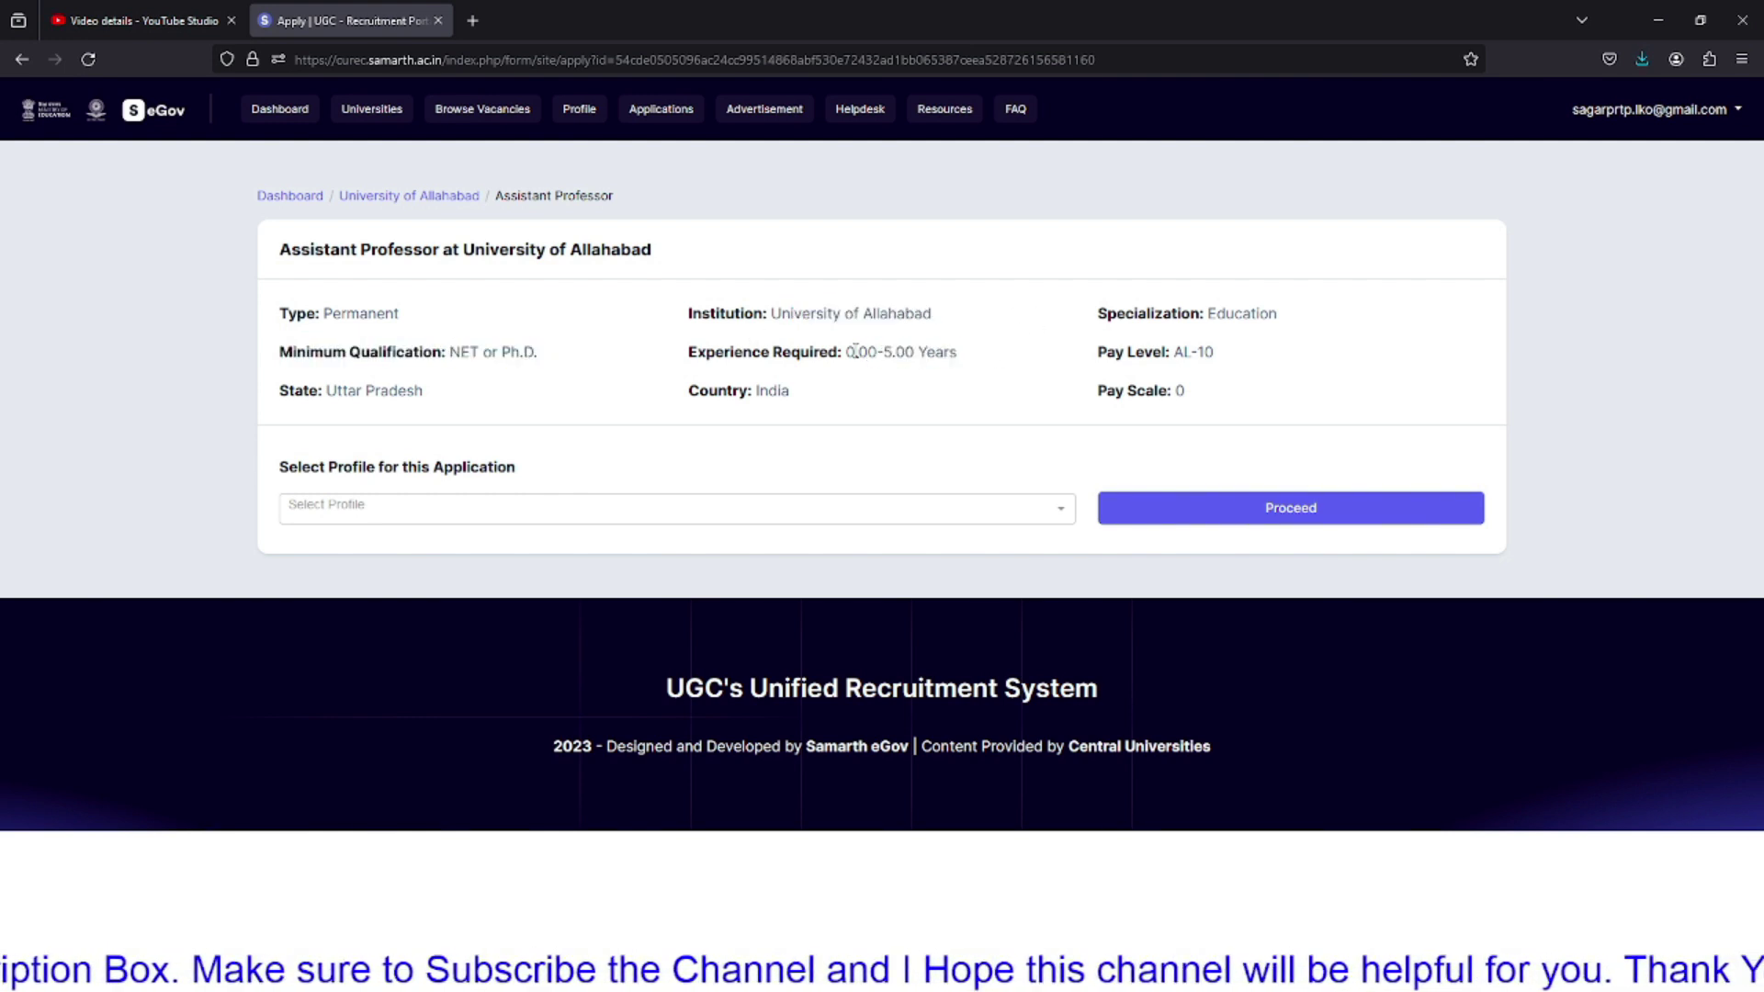
left_click_drag(845, 352, 978, 358)
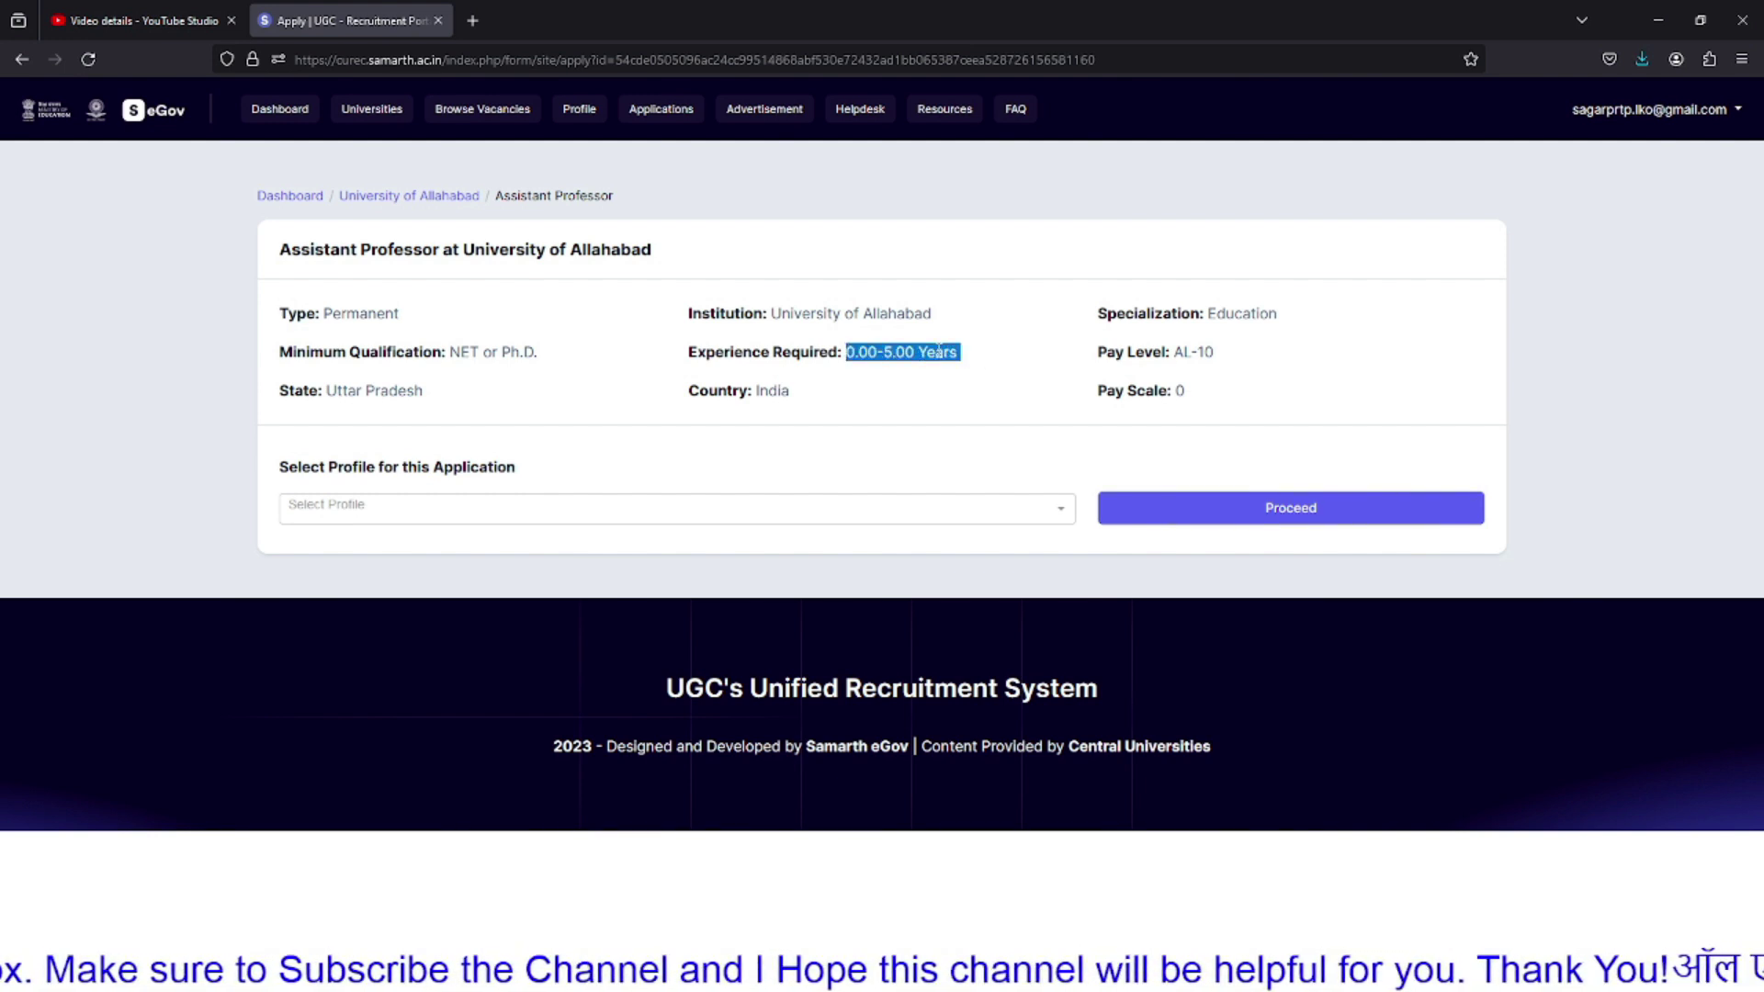
left_click(863, 352)
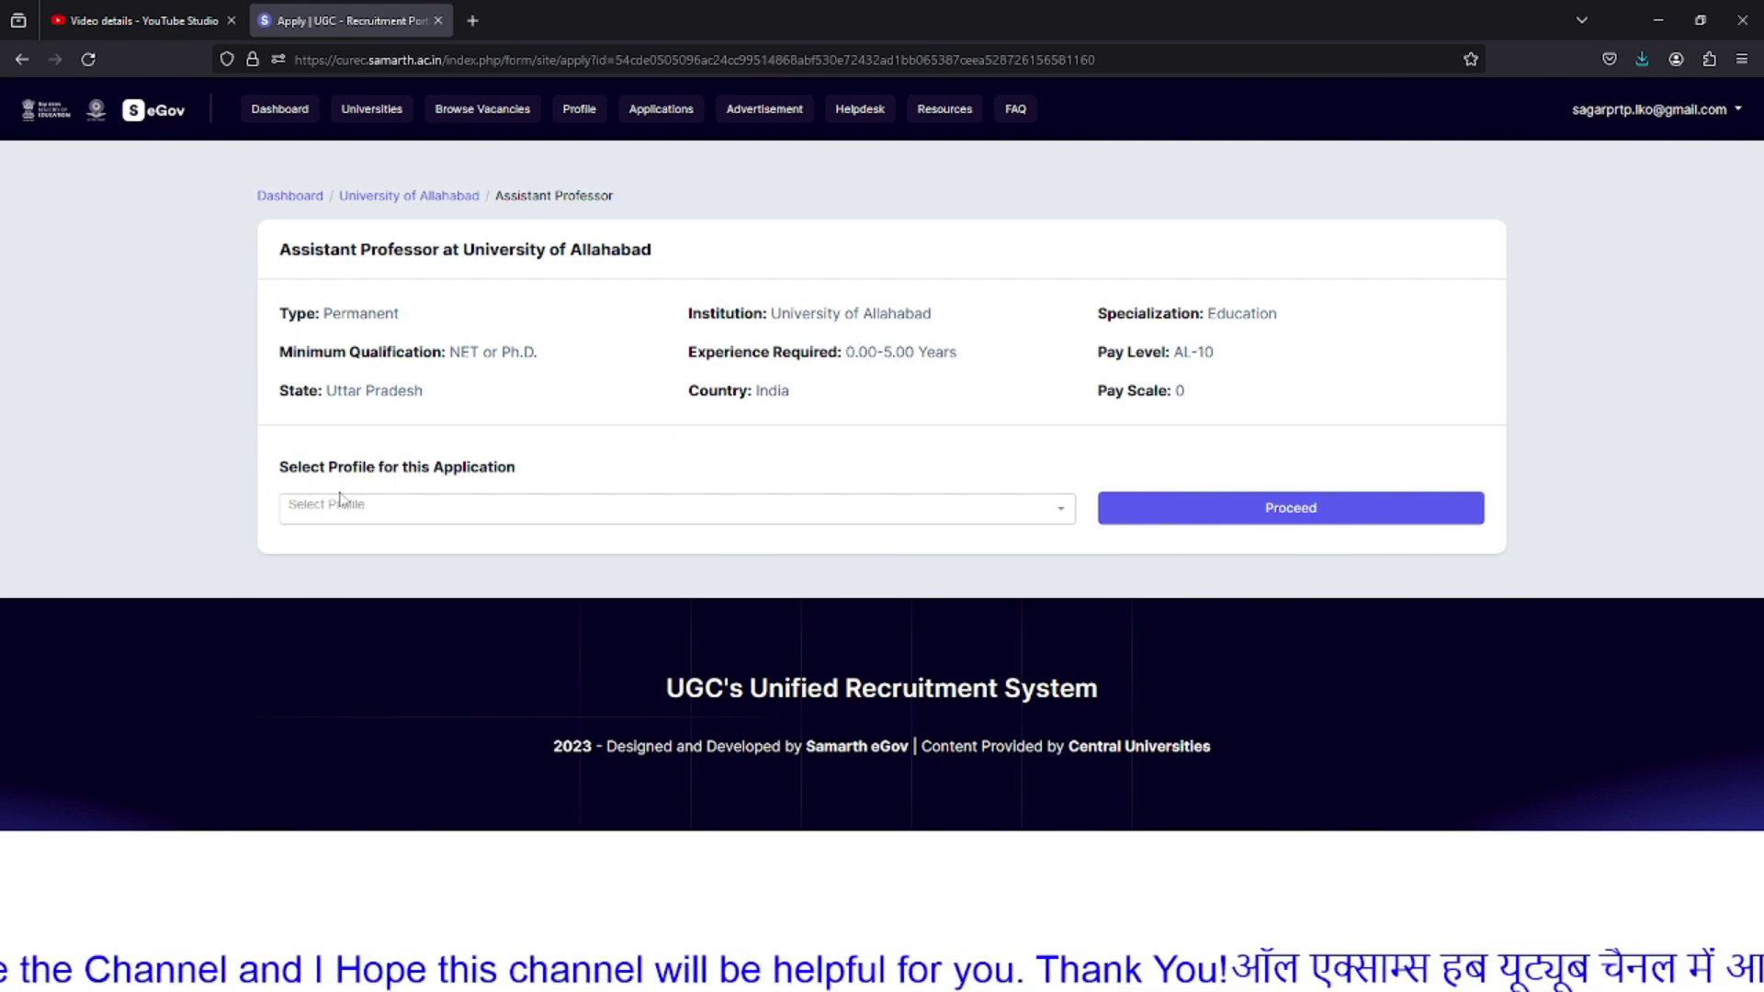
Step: Select the Asstt Prof profile for this application and proceed to the application form
left_click(388, 508)
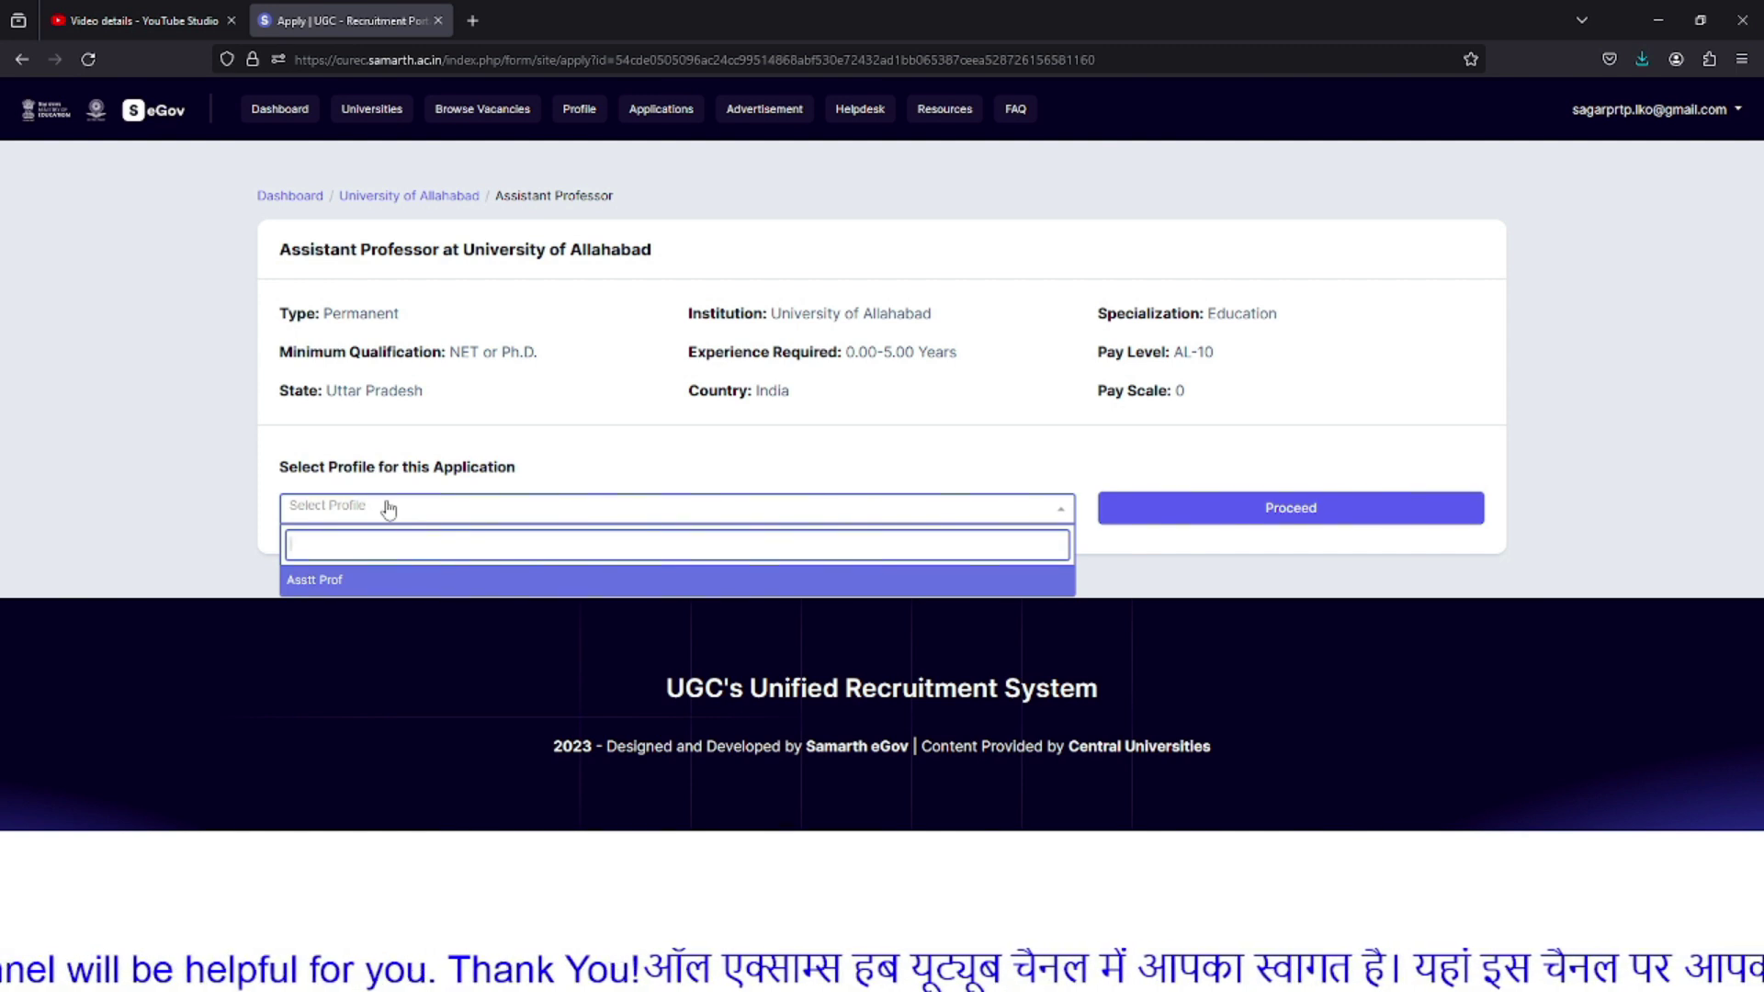
left_click(371, 587)
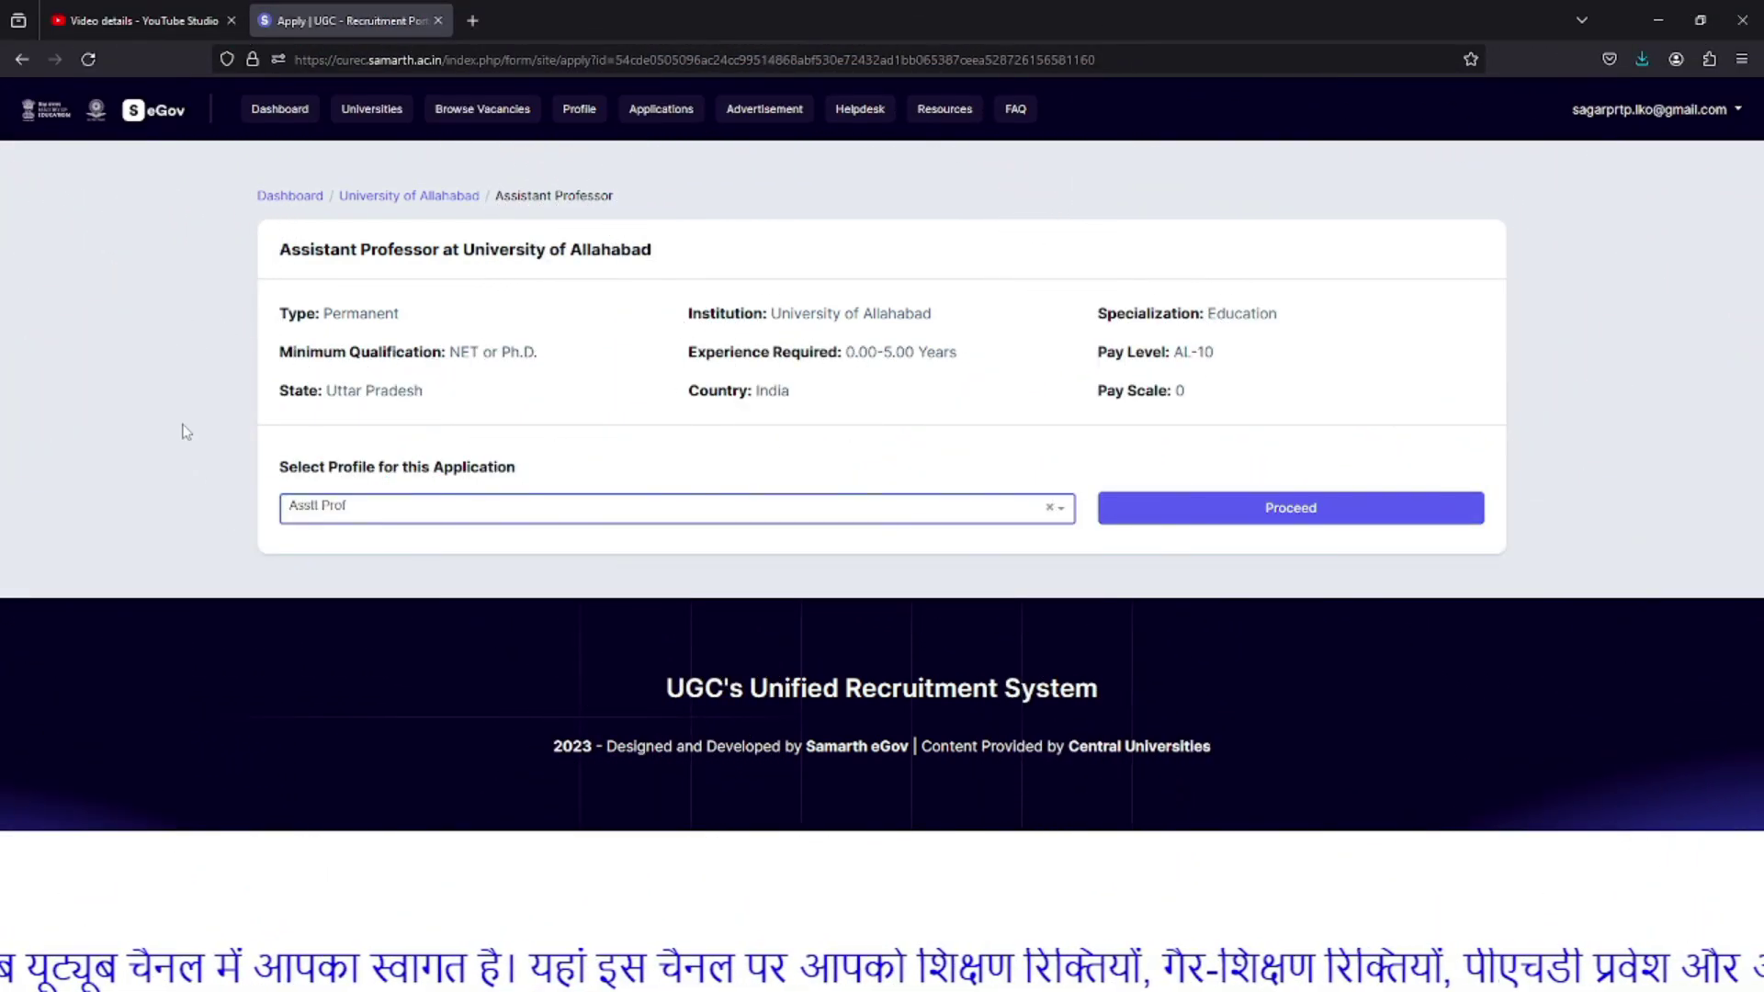
left_click(340, 520)
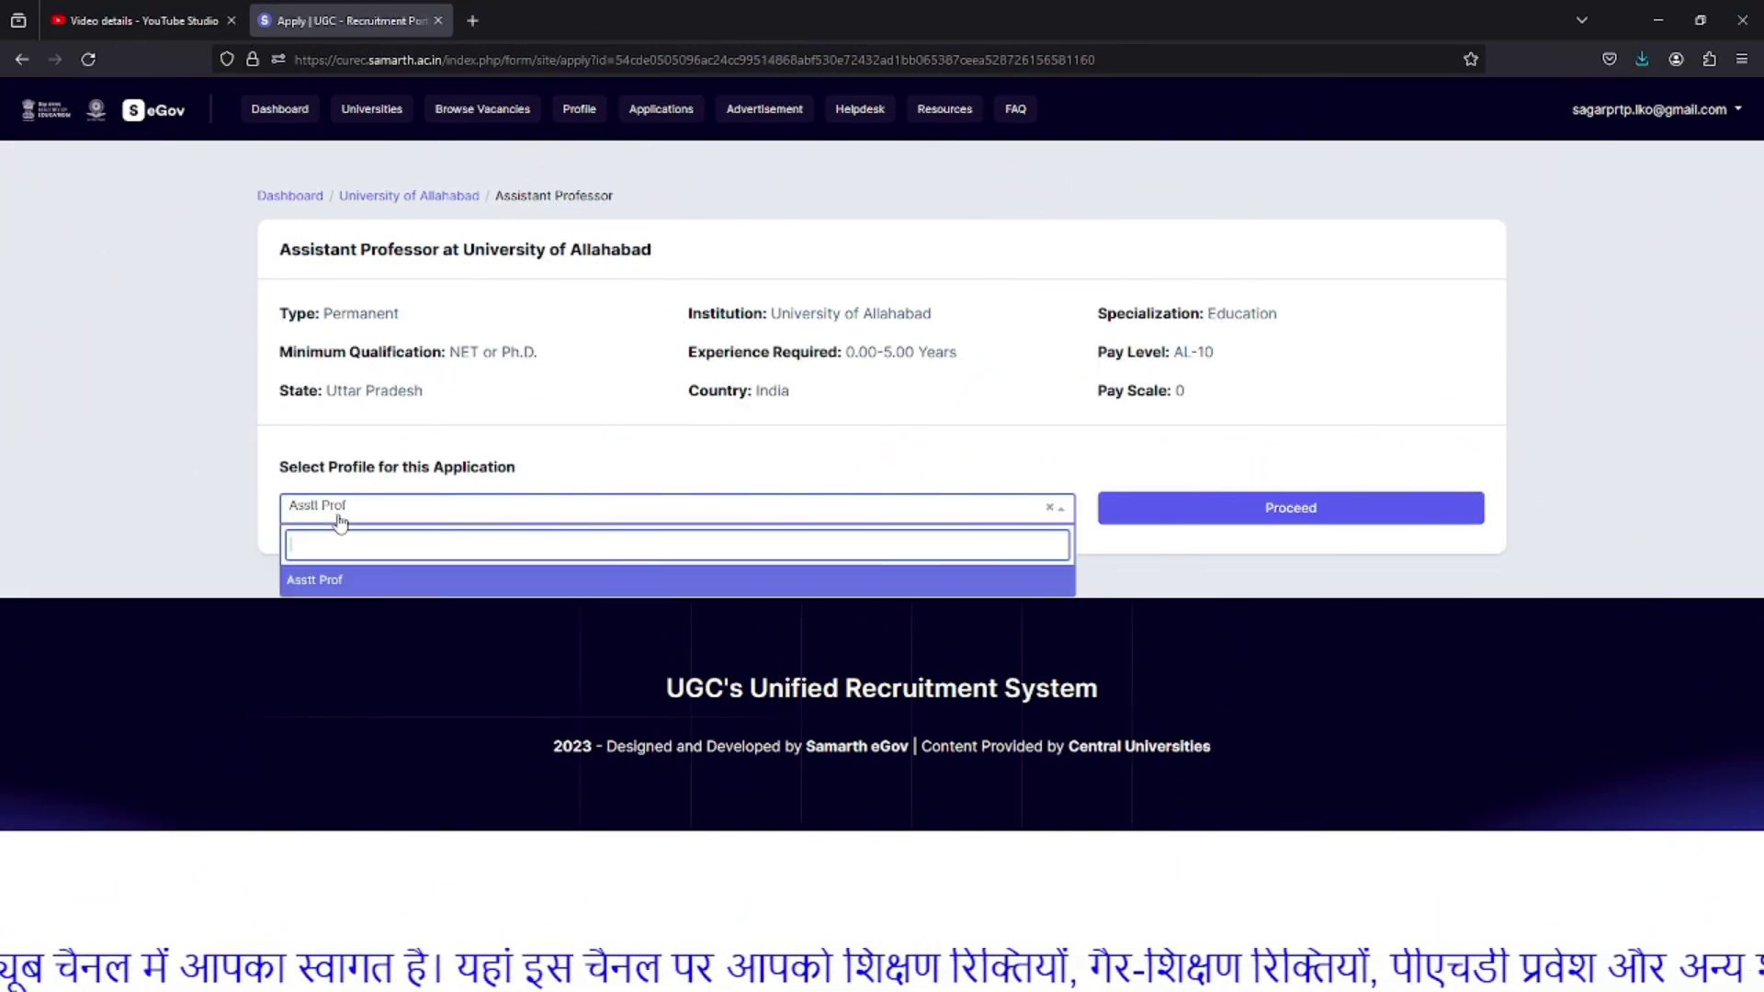
left_click(195, 492)
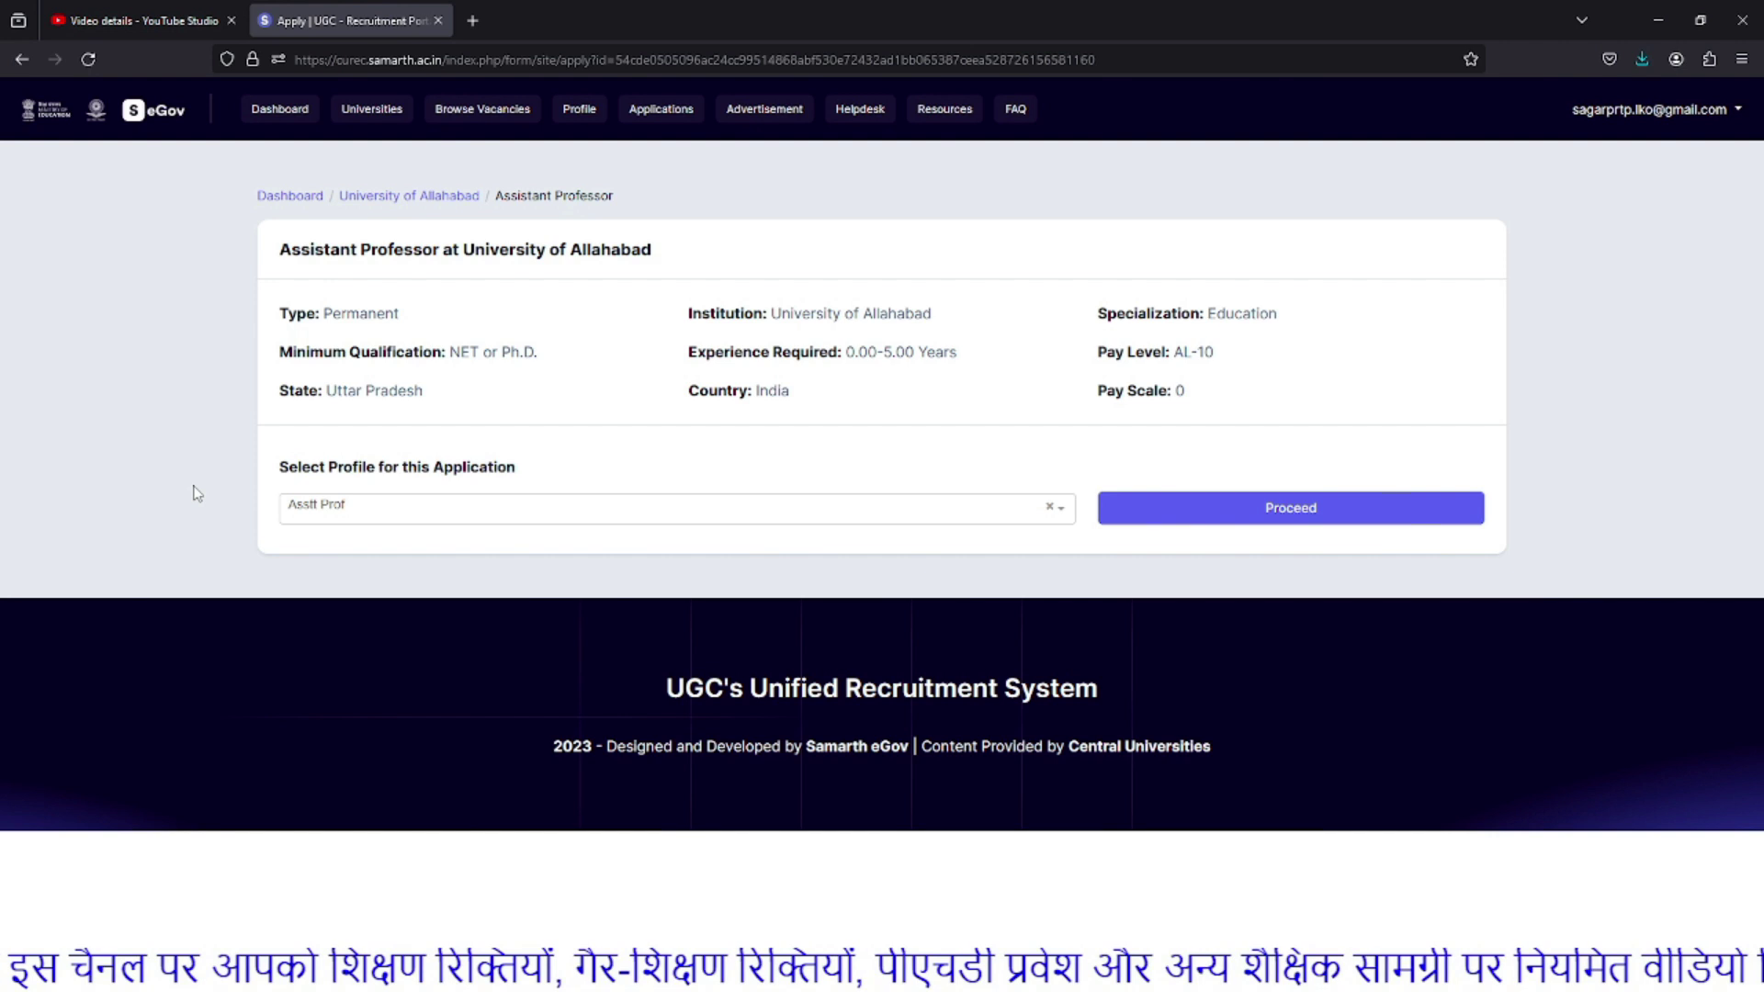
left_click(353, 505)
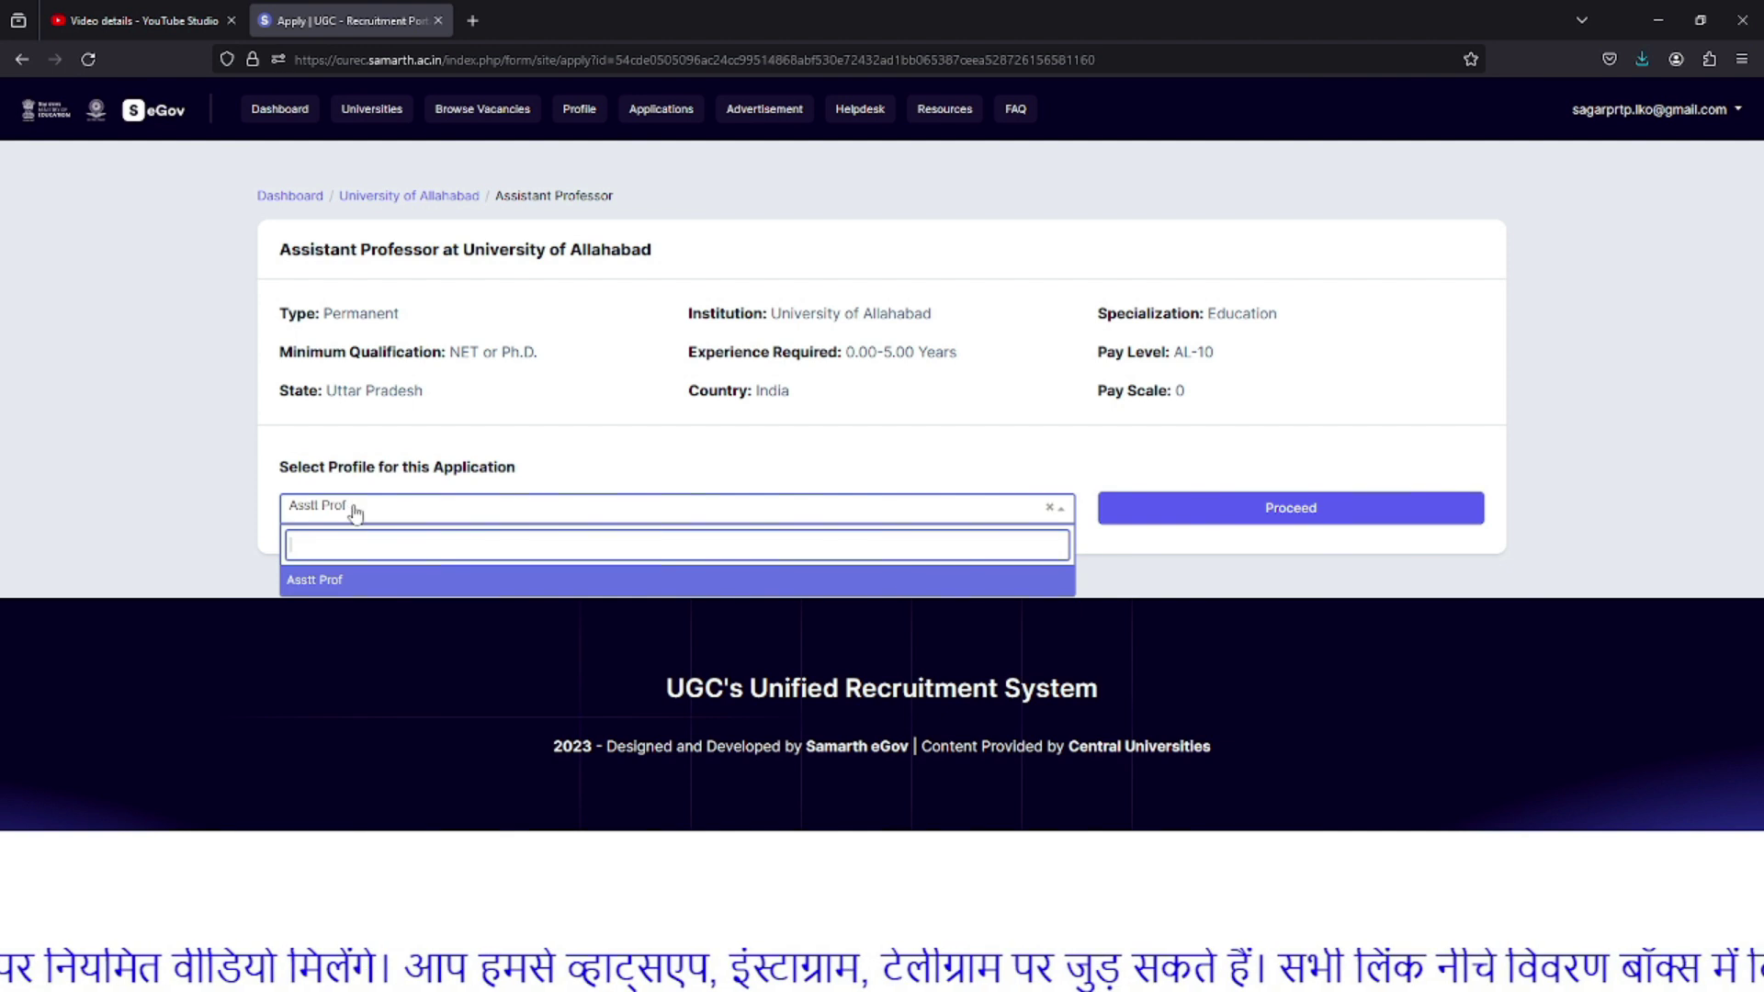
left_click(346, 585)
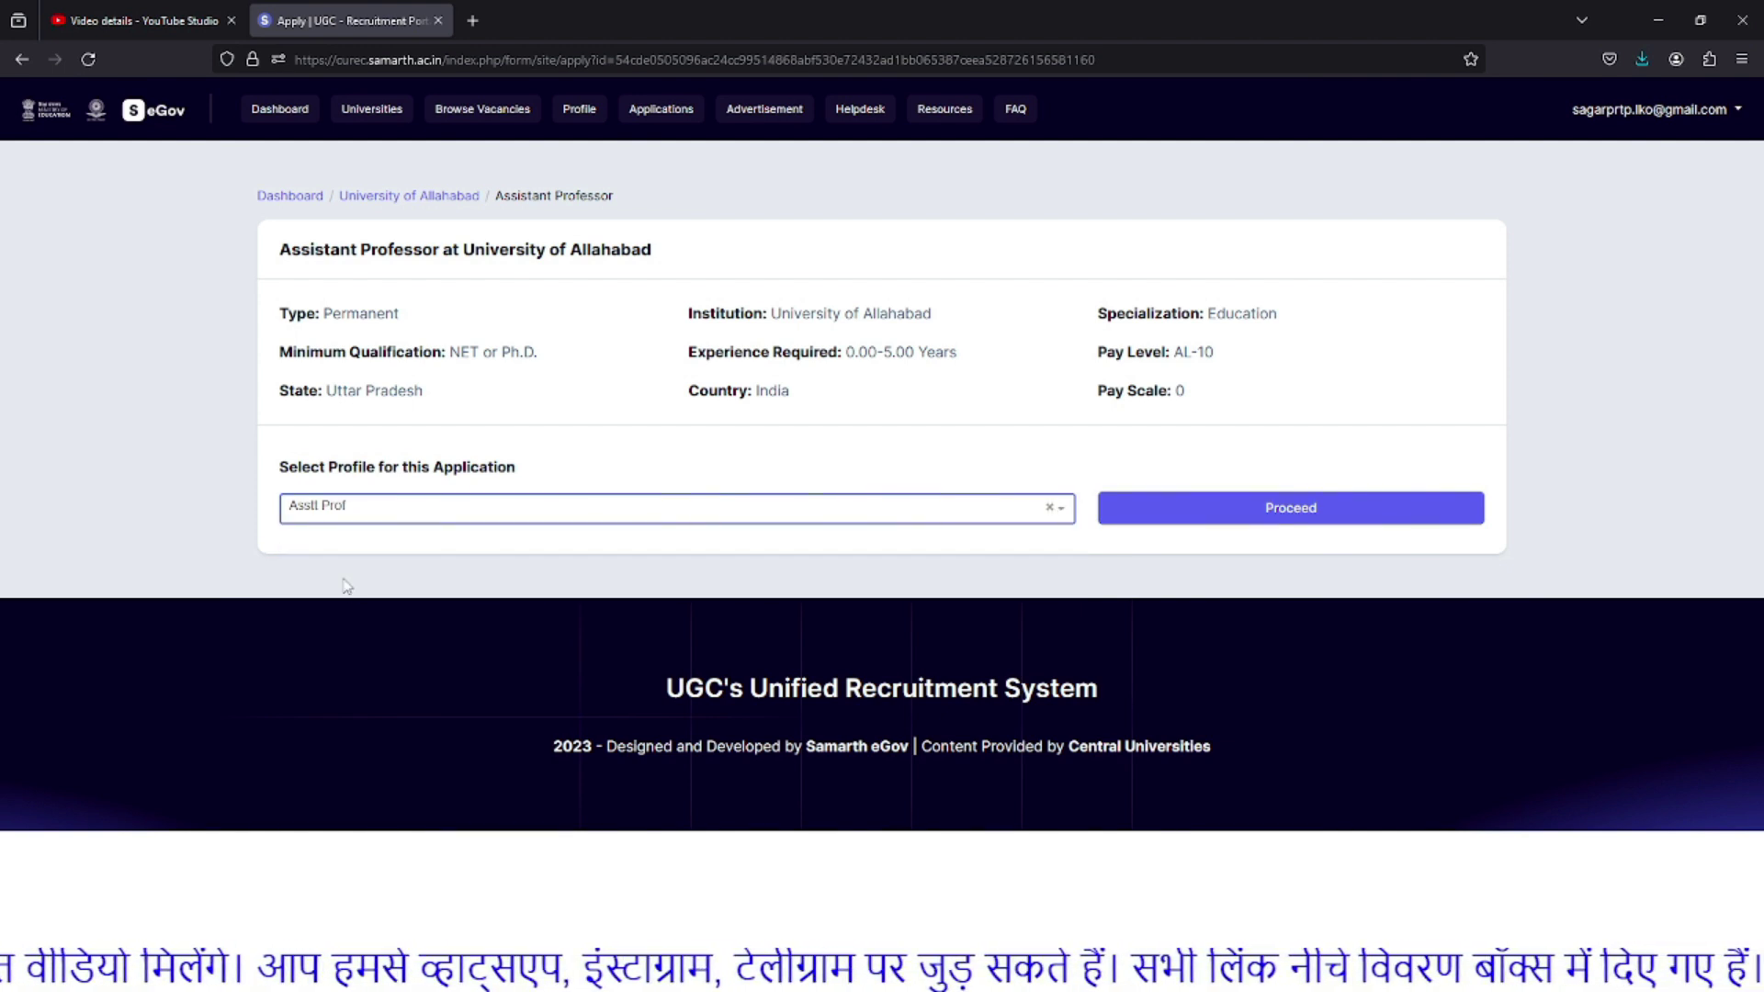
left_click(1254, 526)
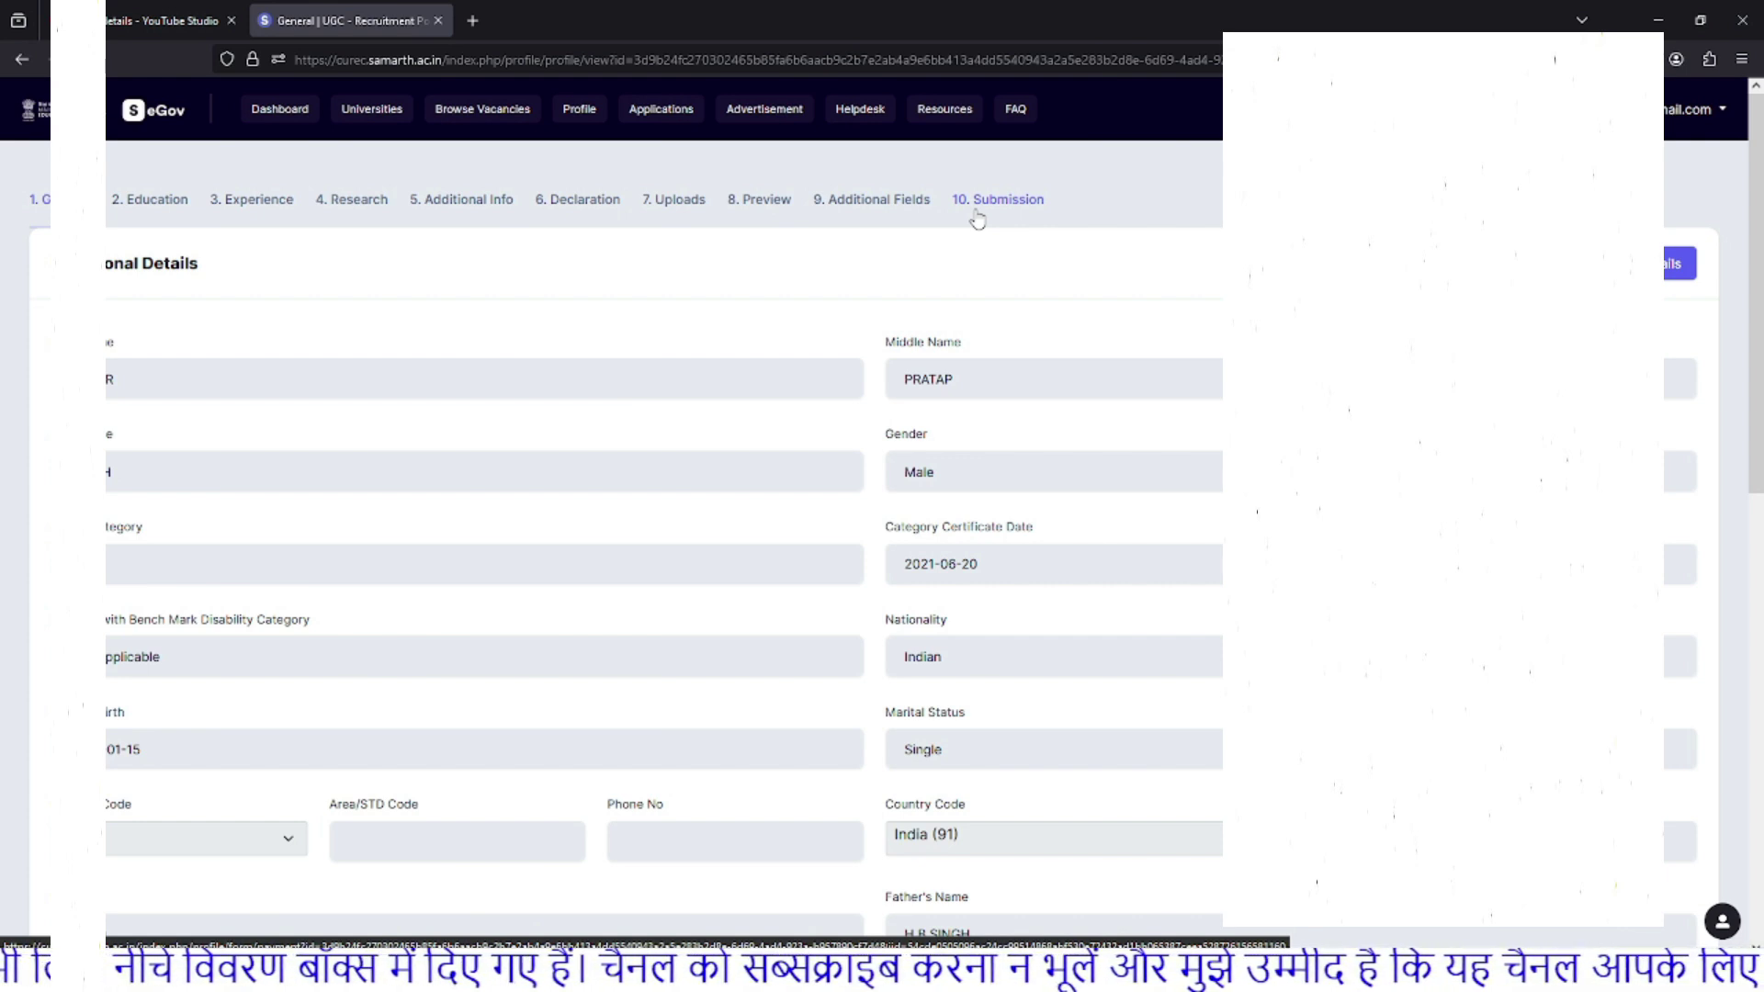
Step: Review the academic qualifications in the application's Education section and go on to the Experience section
left_click(161, 209)
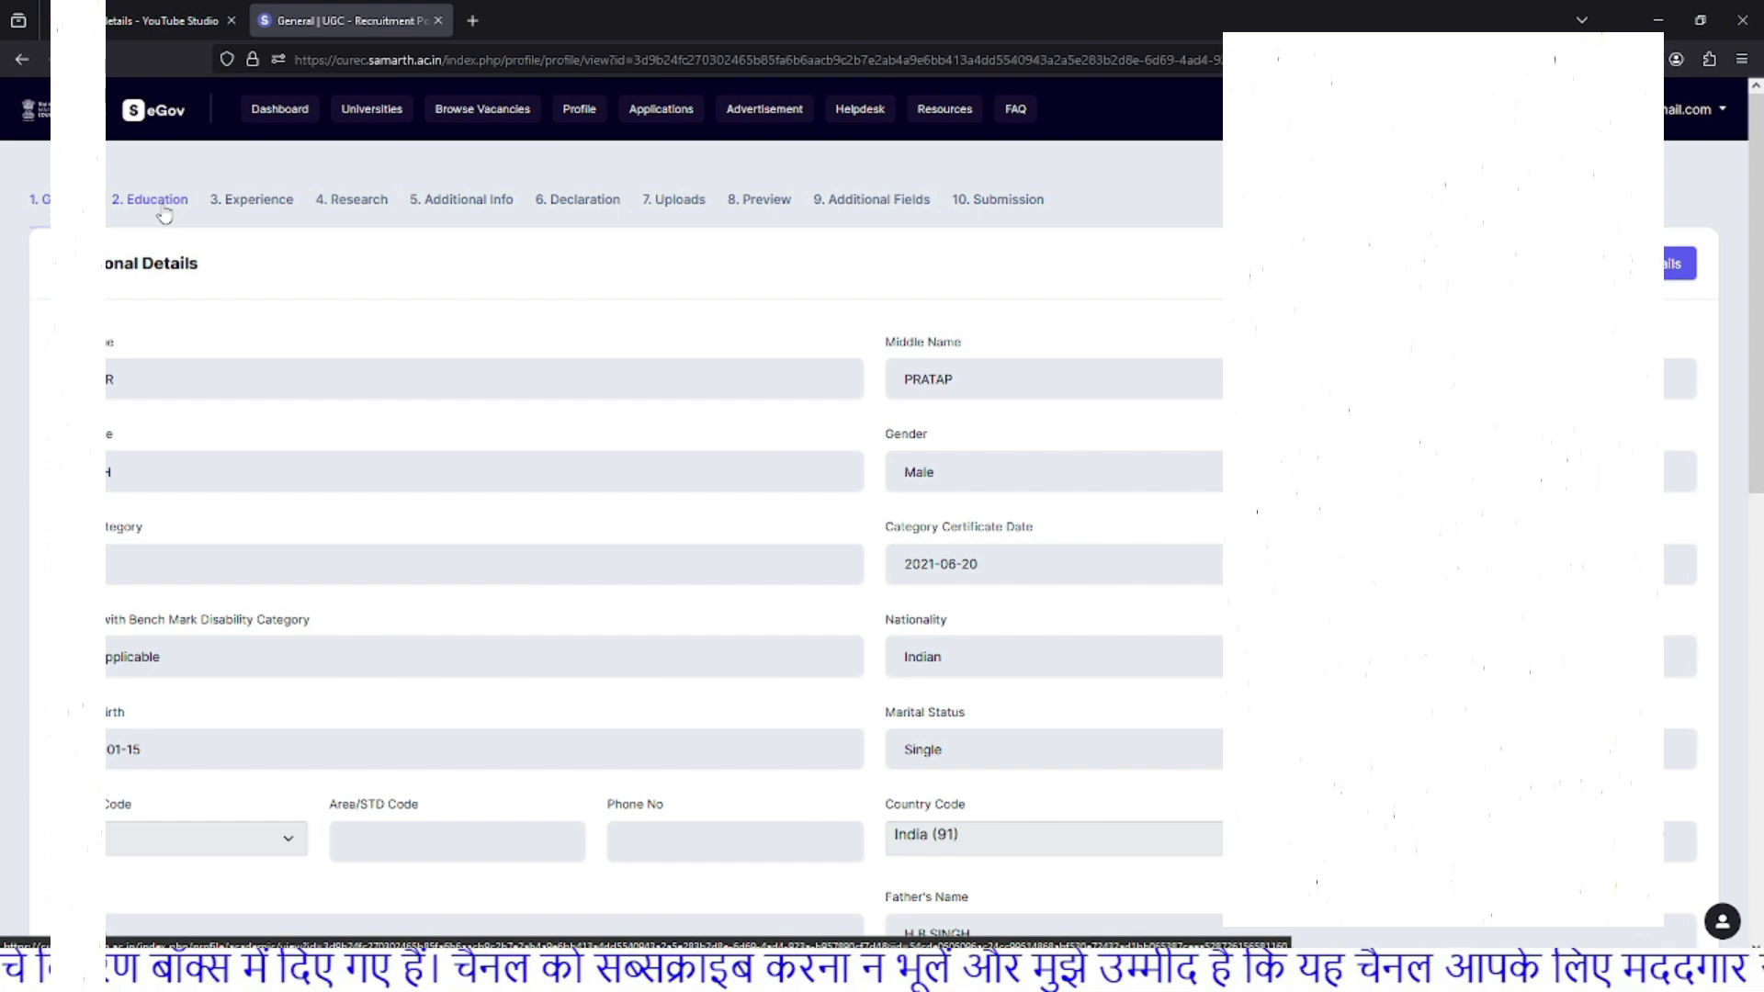
scroll(353, 309, "down", 5)
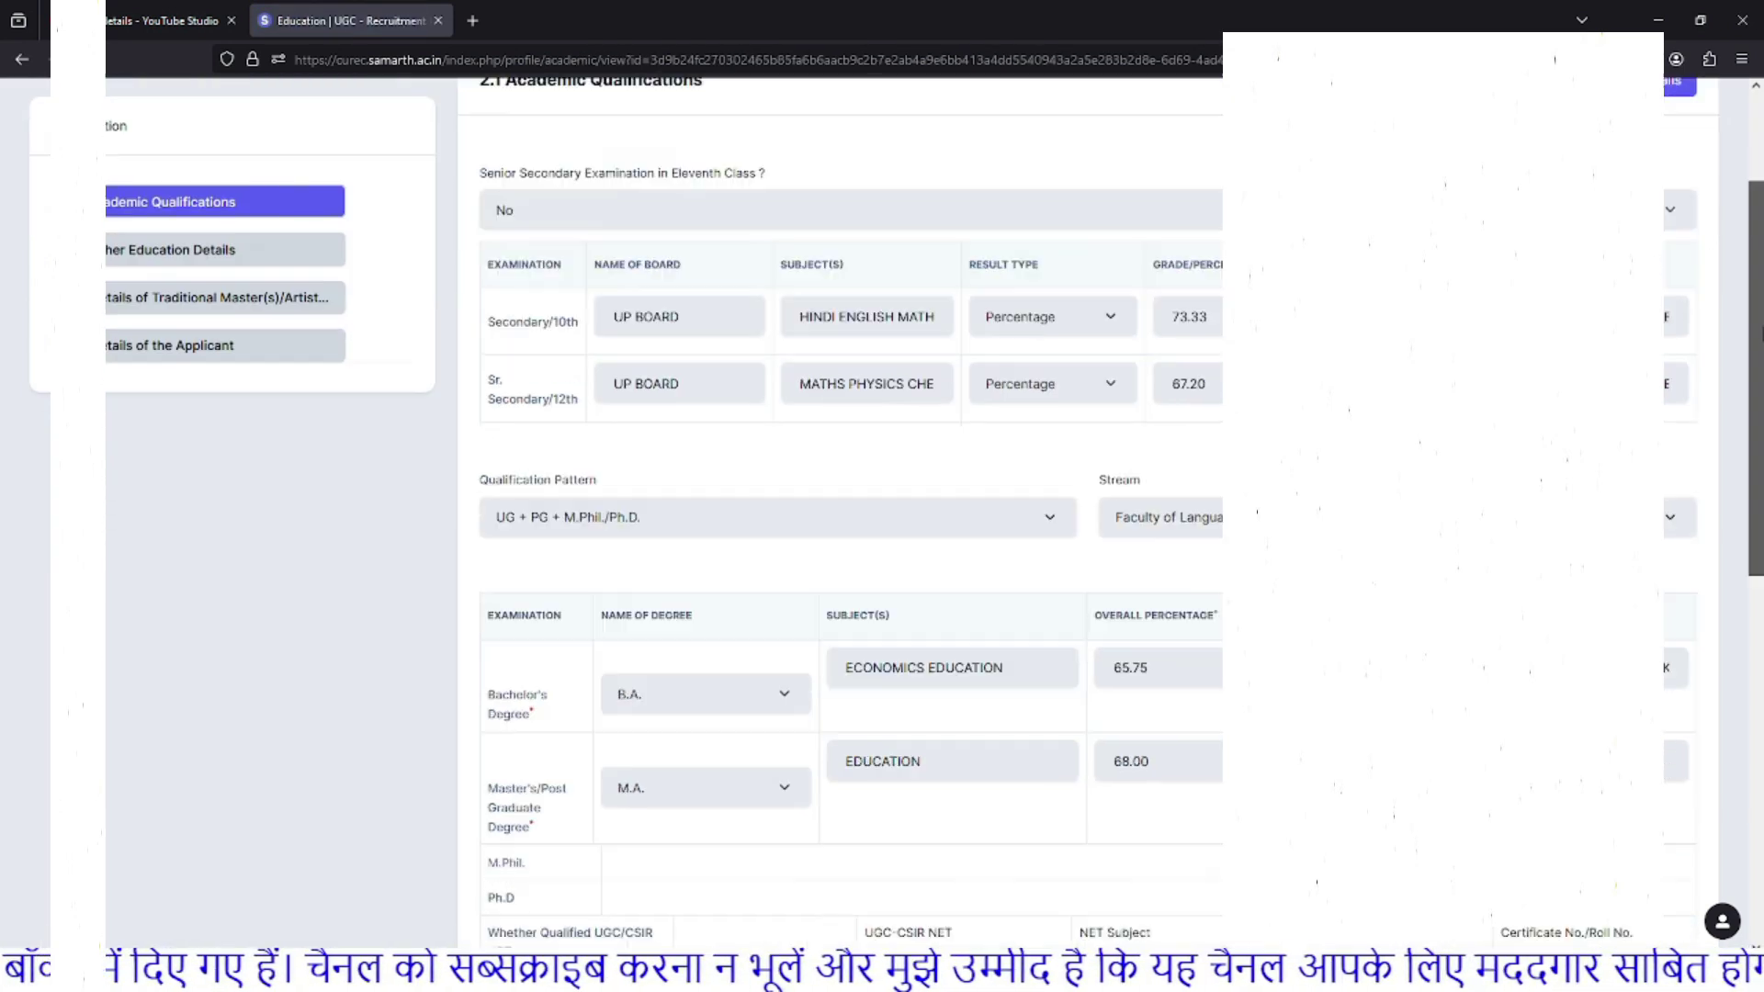
scroll(1667, 576, "down", 3)
scroll(1667, 576, "up", 7)
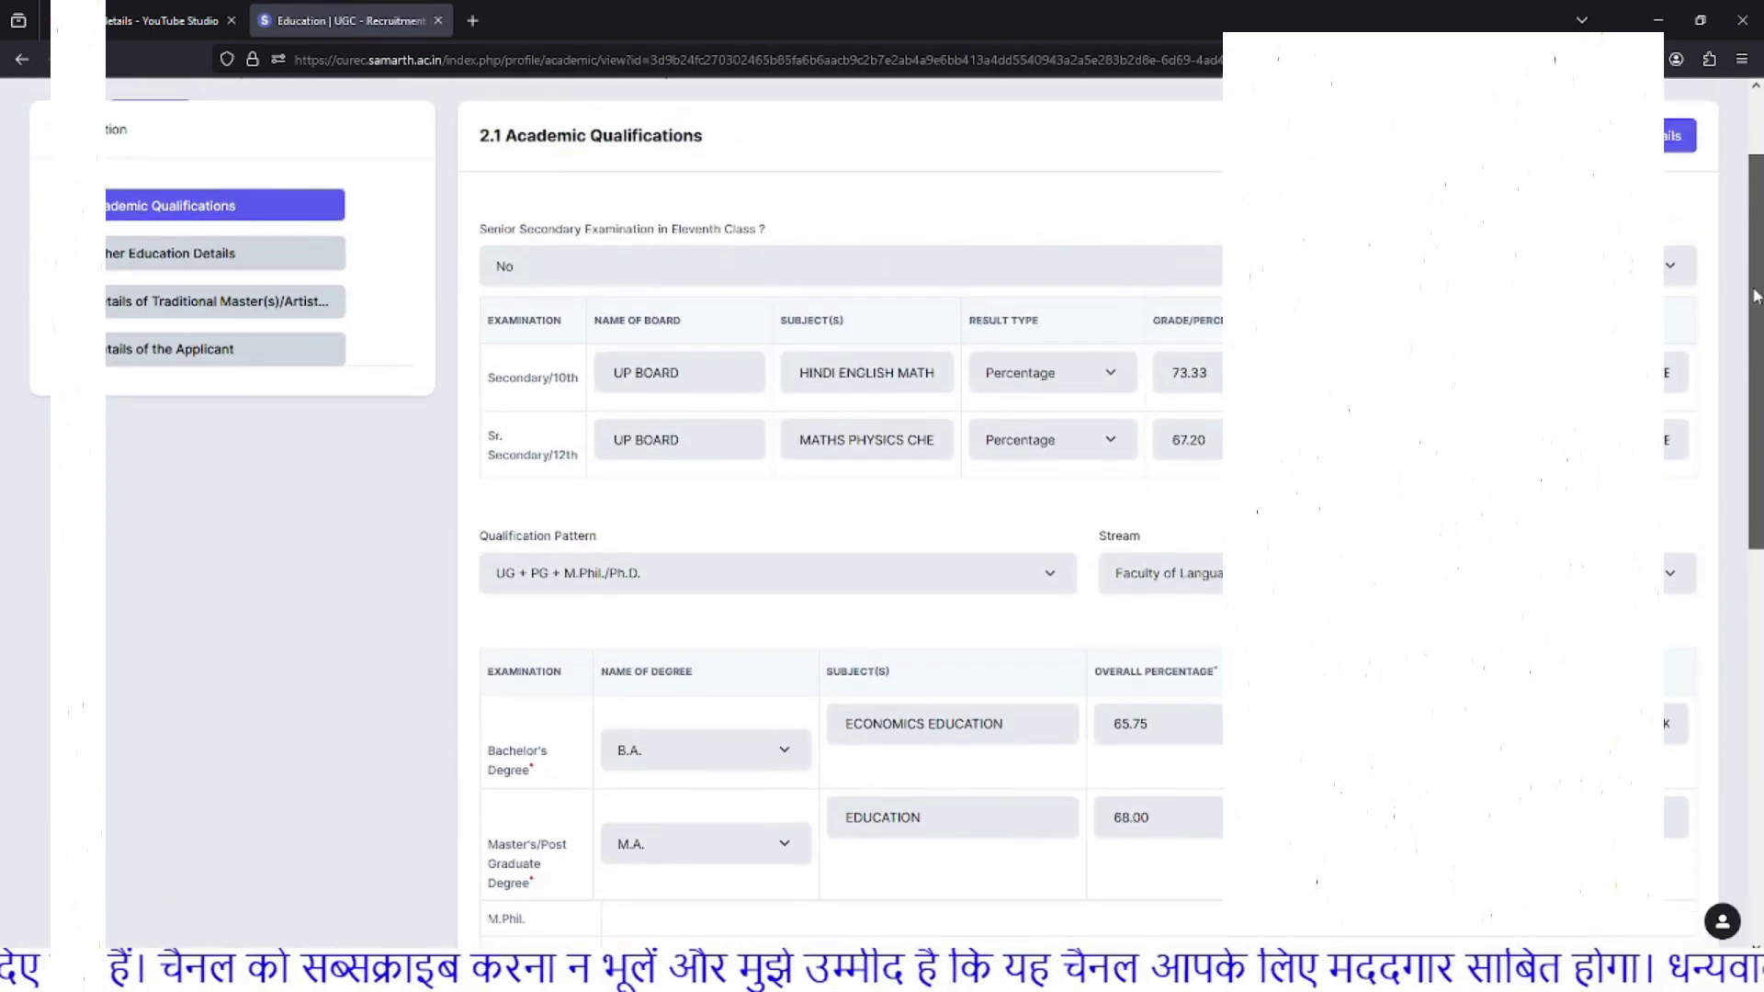
scroll(1667, 576, "up", 2)
left_click(263, 200)
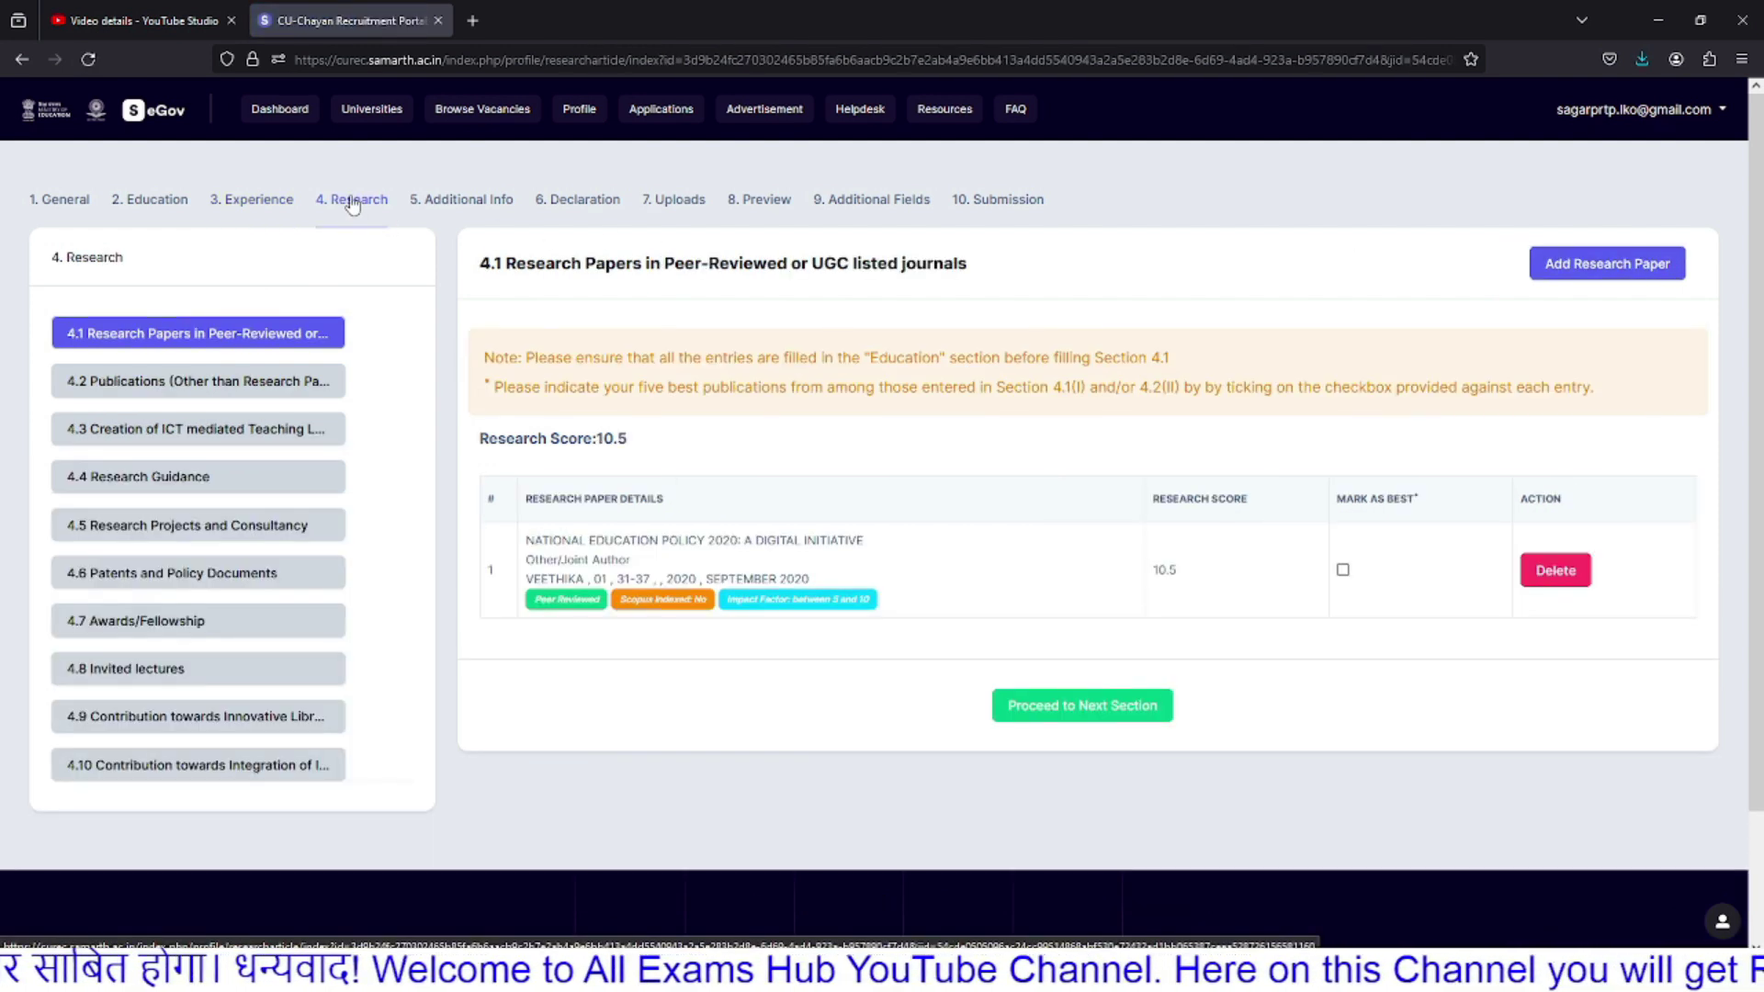
Step: Review the Miscellaneous Information fields under Additional Info and the NOC details under Declaration
left_click(492, 203)
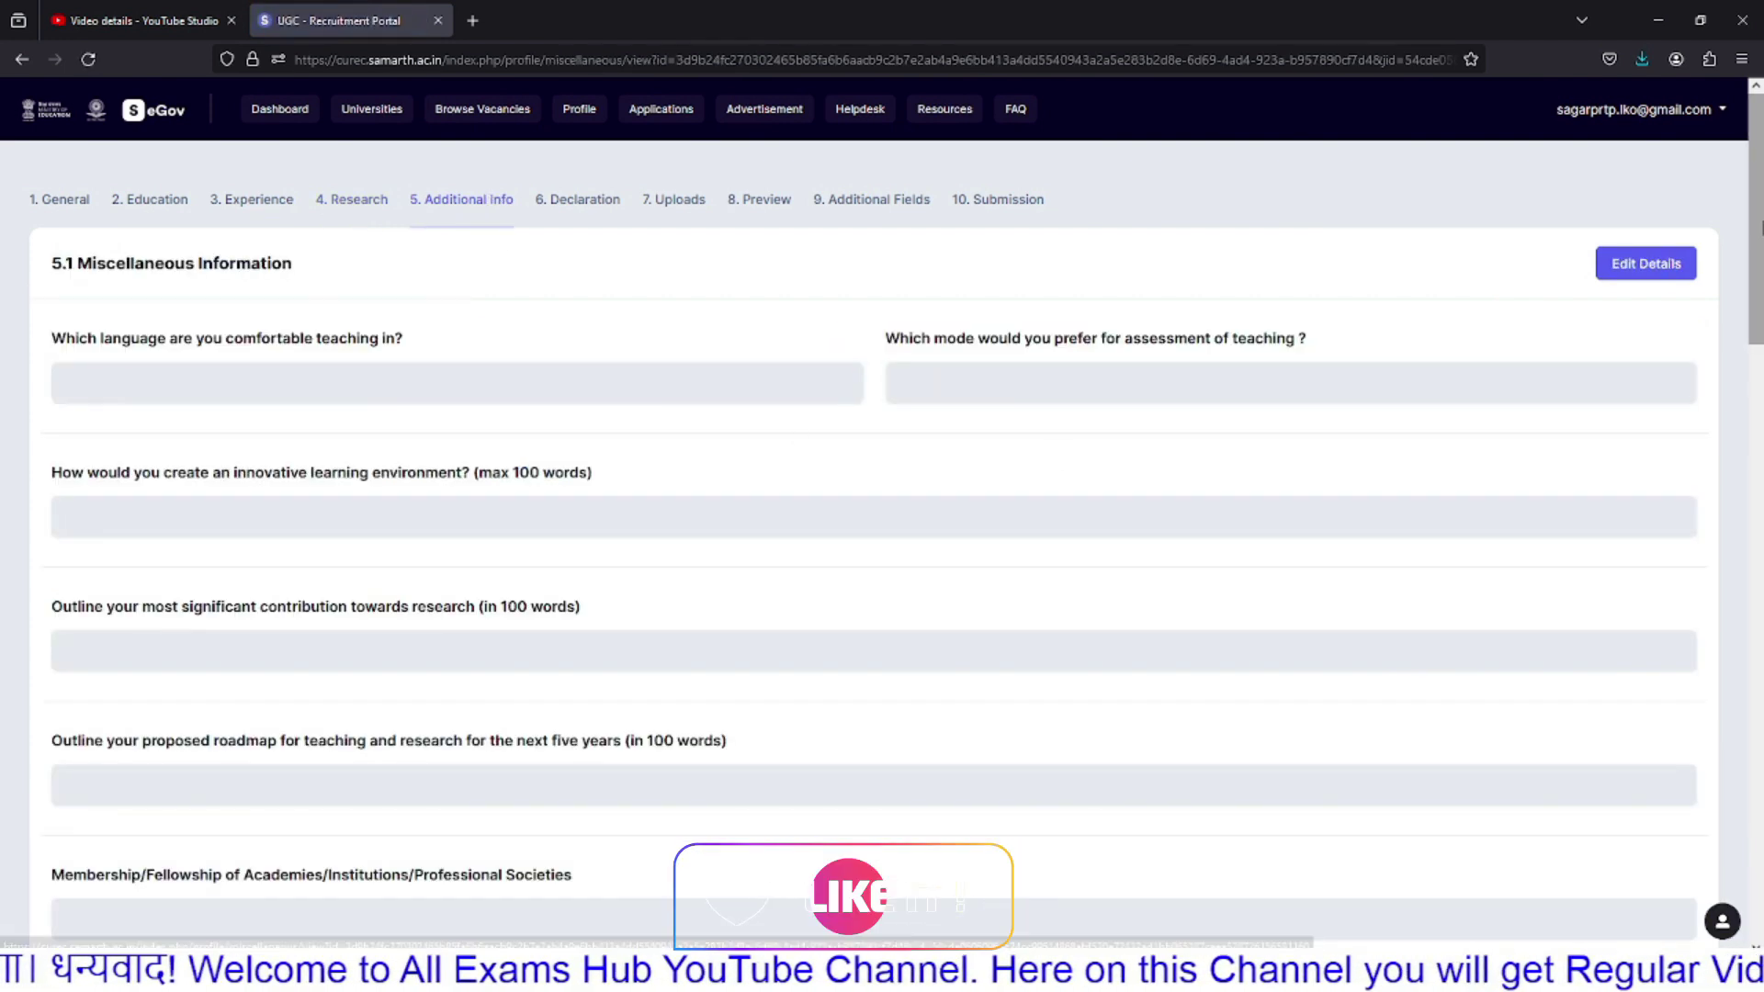
scroll(1757, 275, "down", 2)
scroll(882, 496, "down", 10)
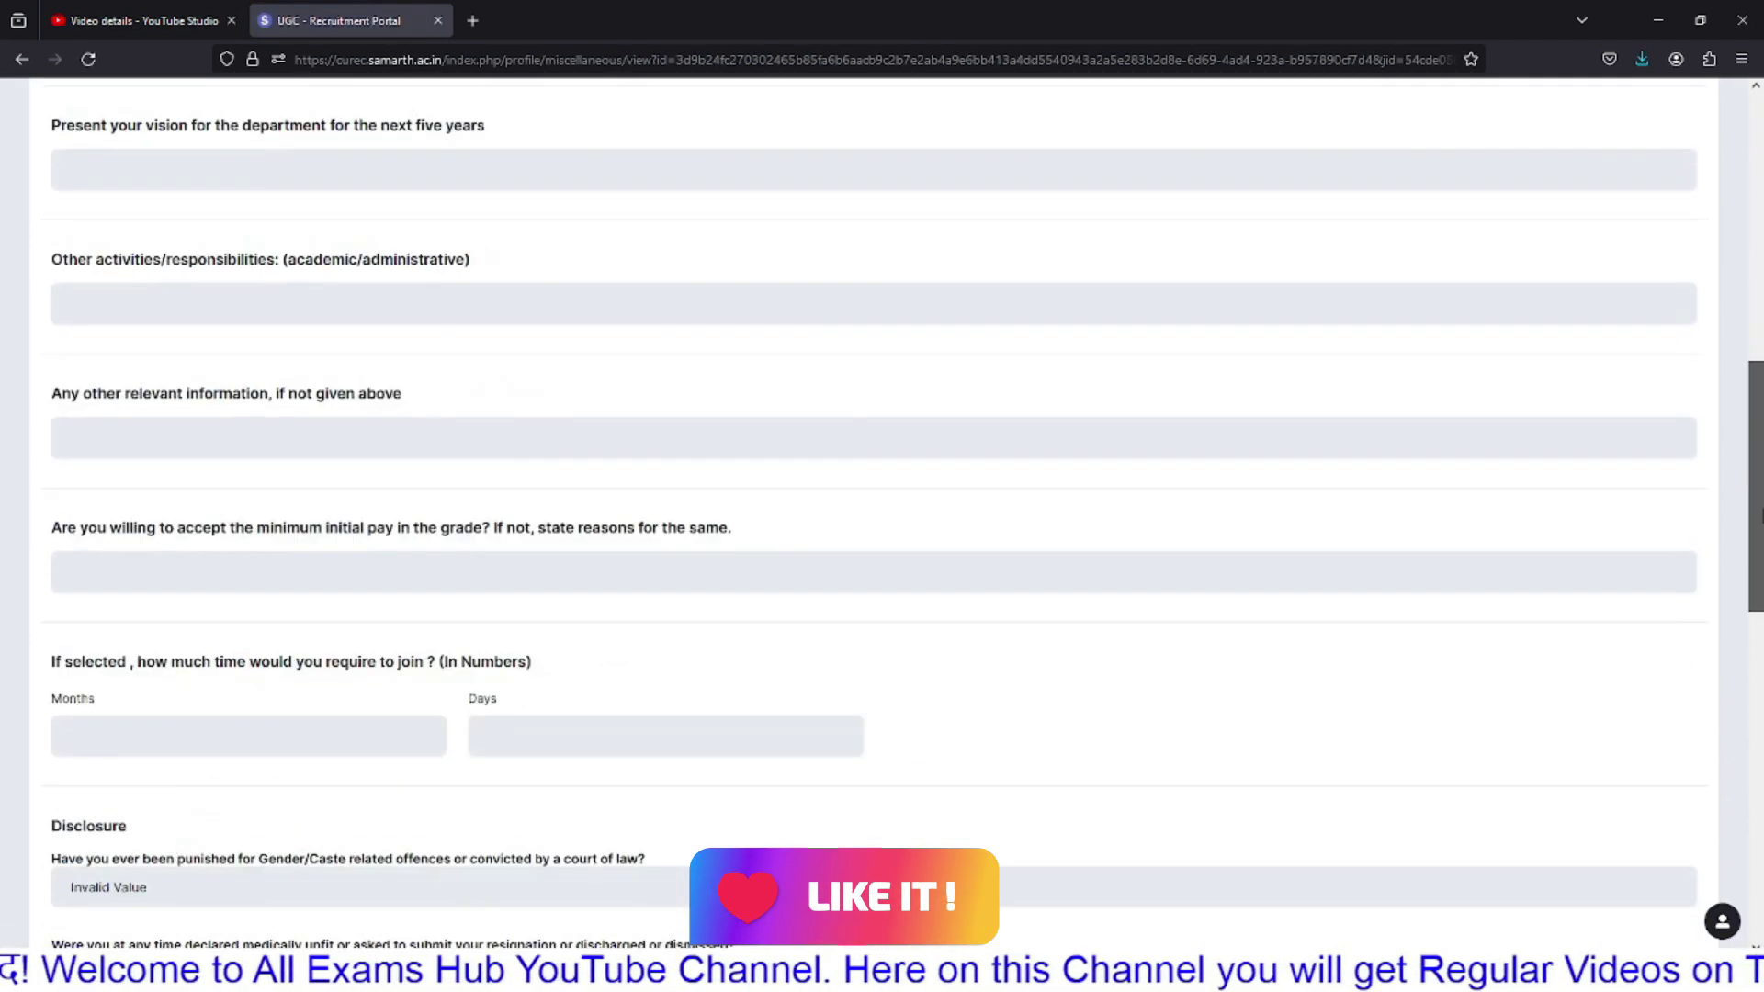
scroll(1626, 265, "up", 15)
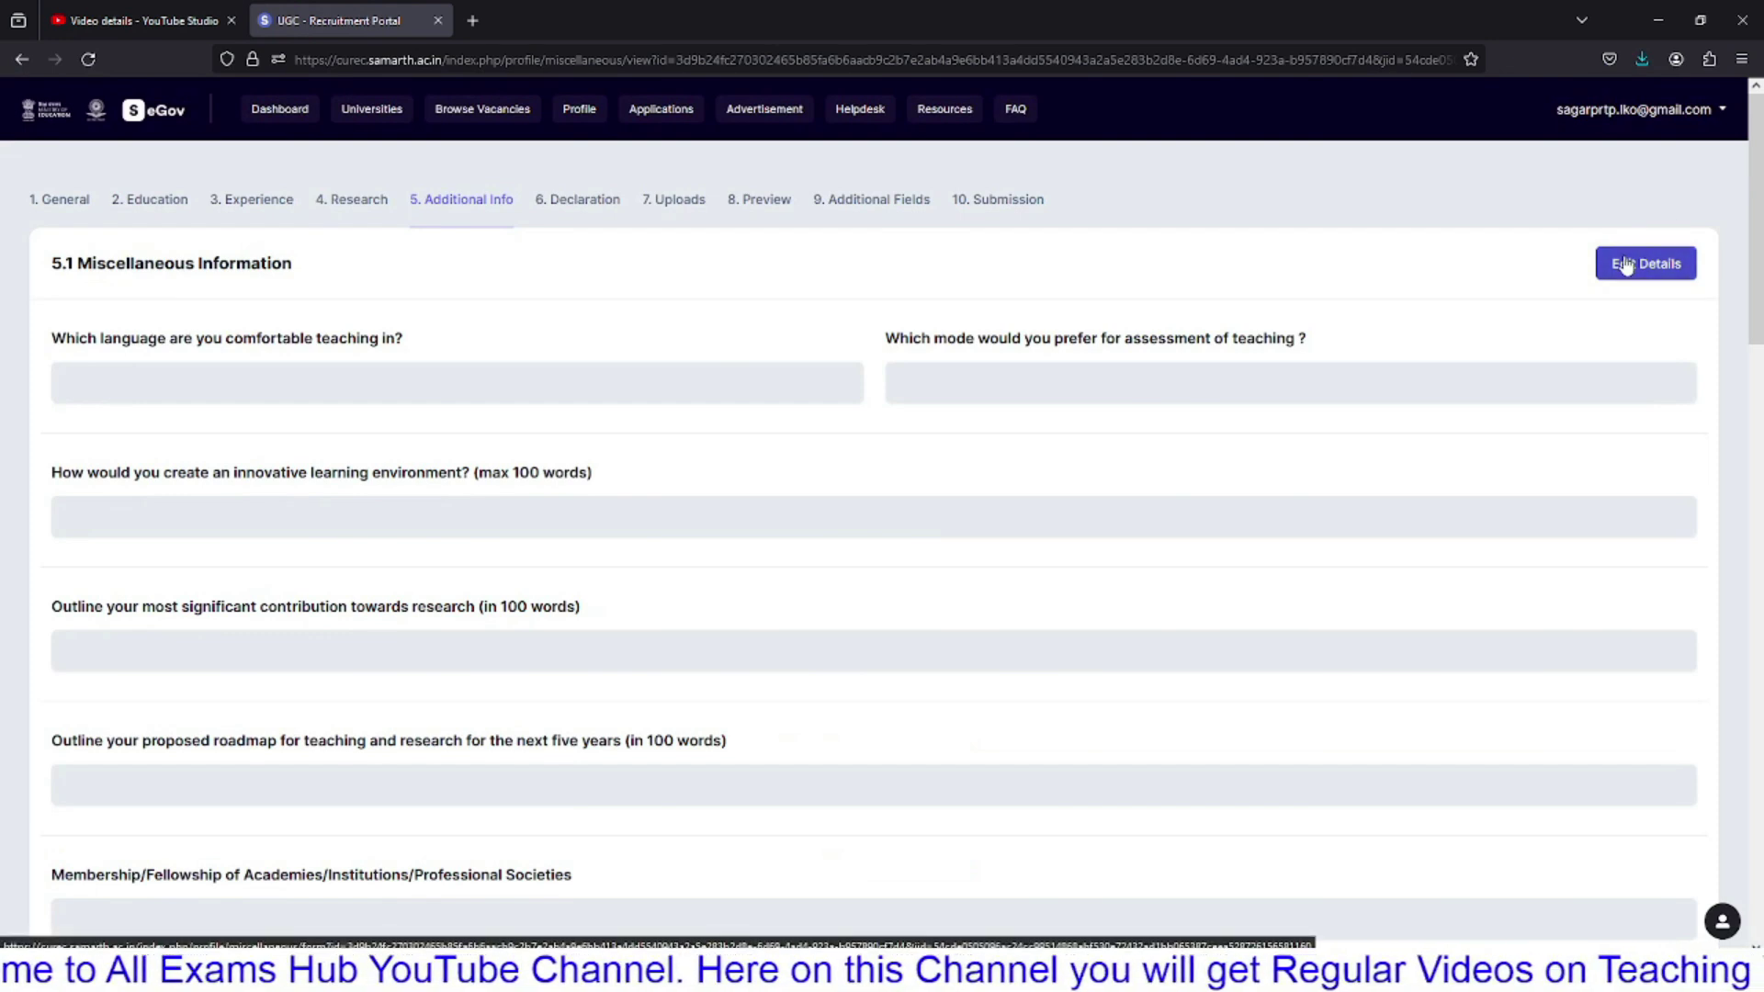
left_click(464, 391)
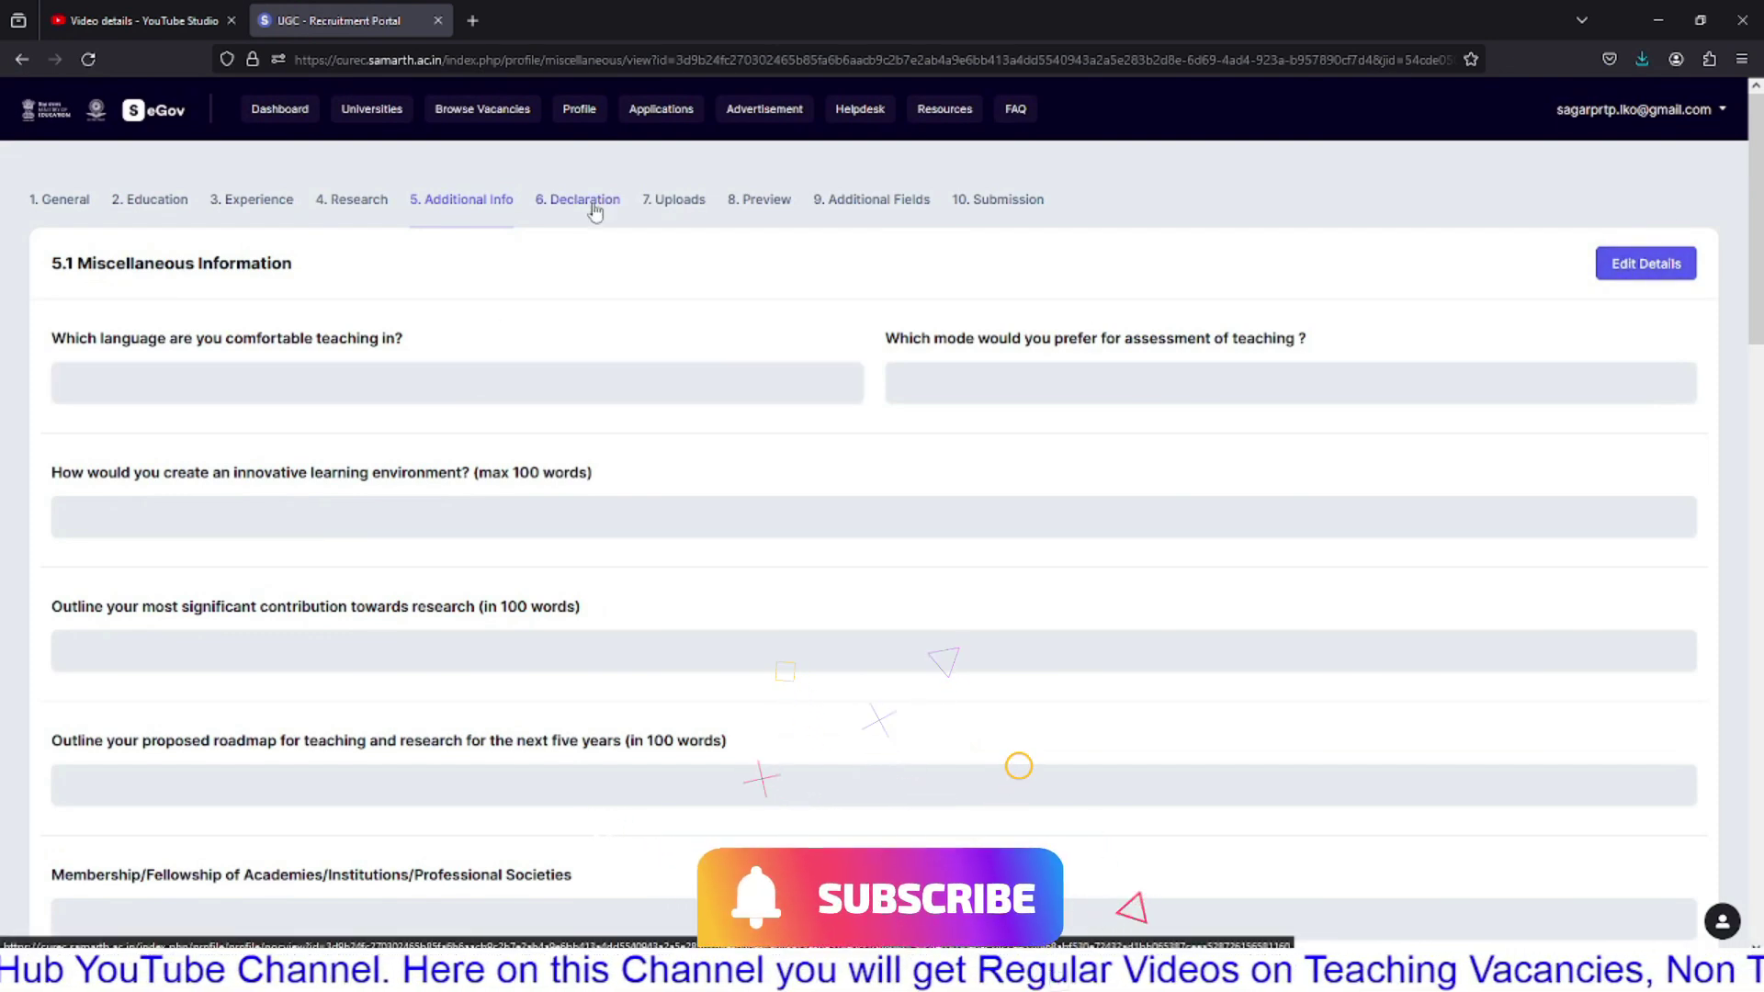
left_click_drag(1759, 244, 1759, 850)
left_click_drag(1756, 781, 1755, 183)
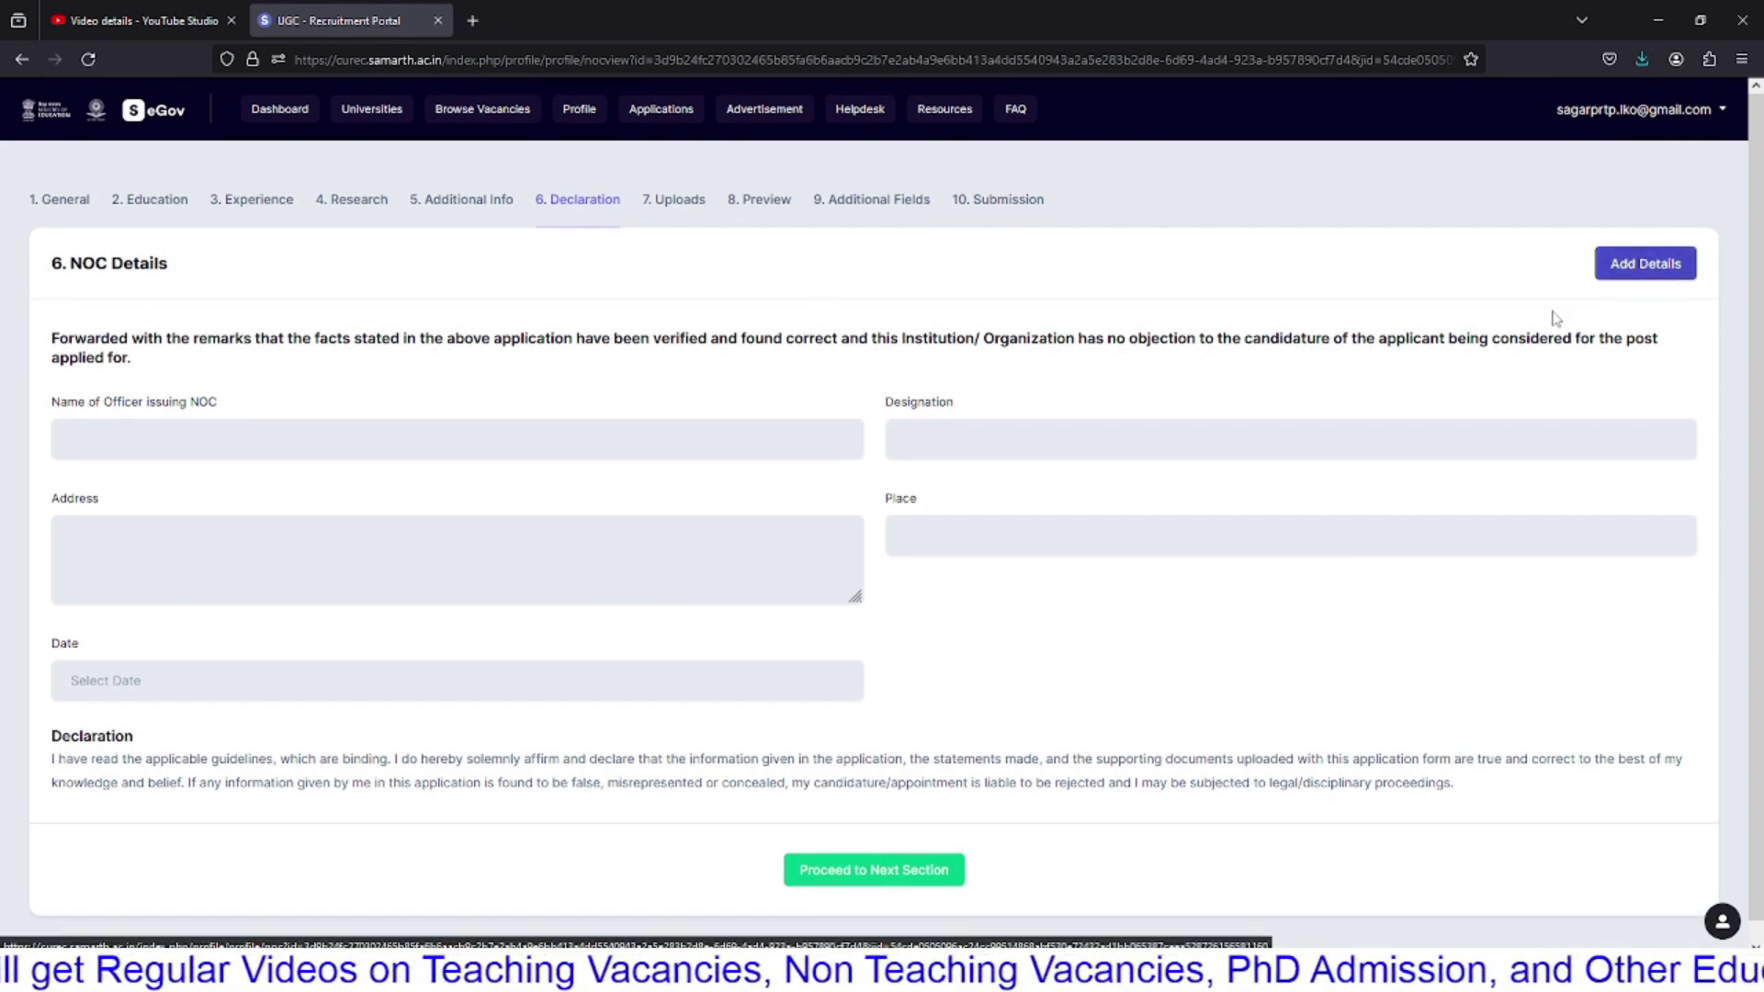
Step: Open the NOC details for editing and read the option for applicants without an NOC or not presently working
left_click(1676, 276)
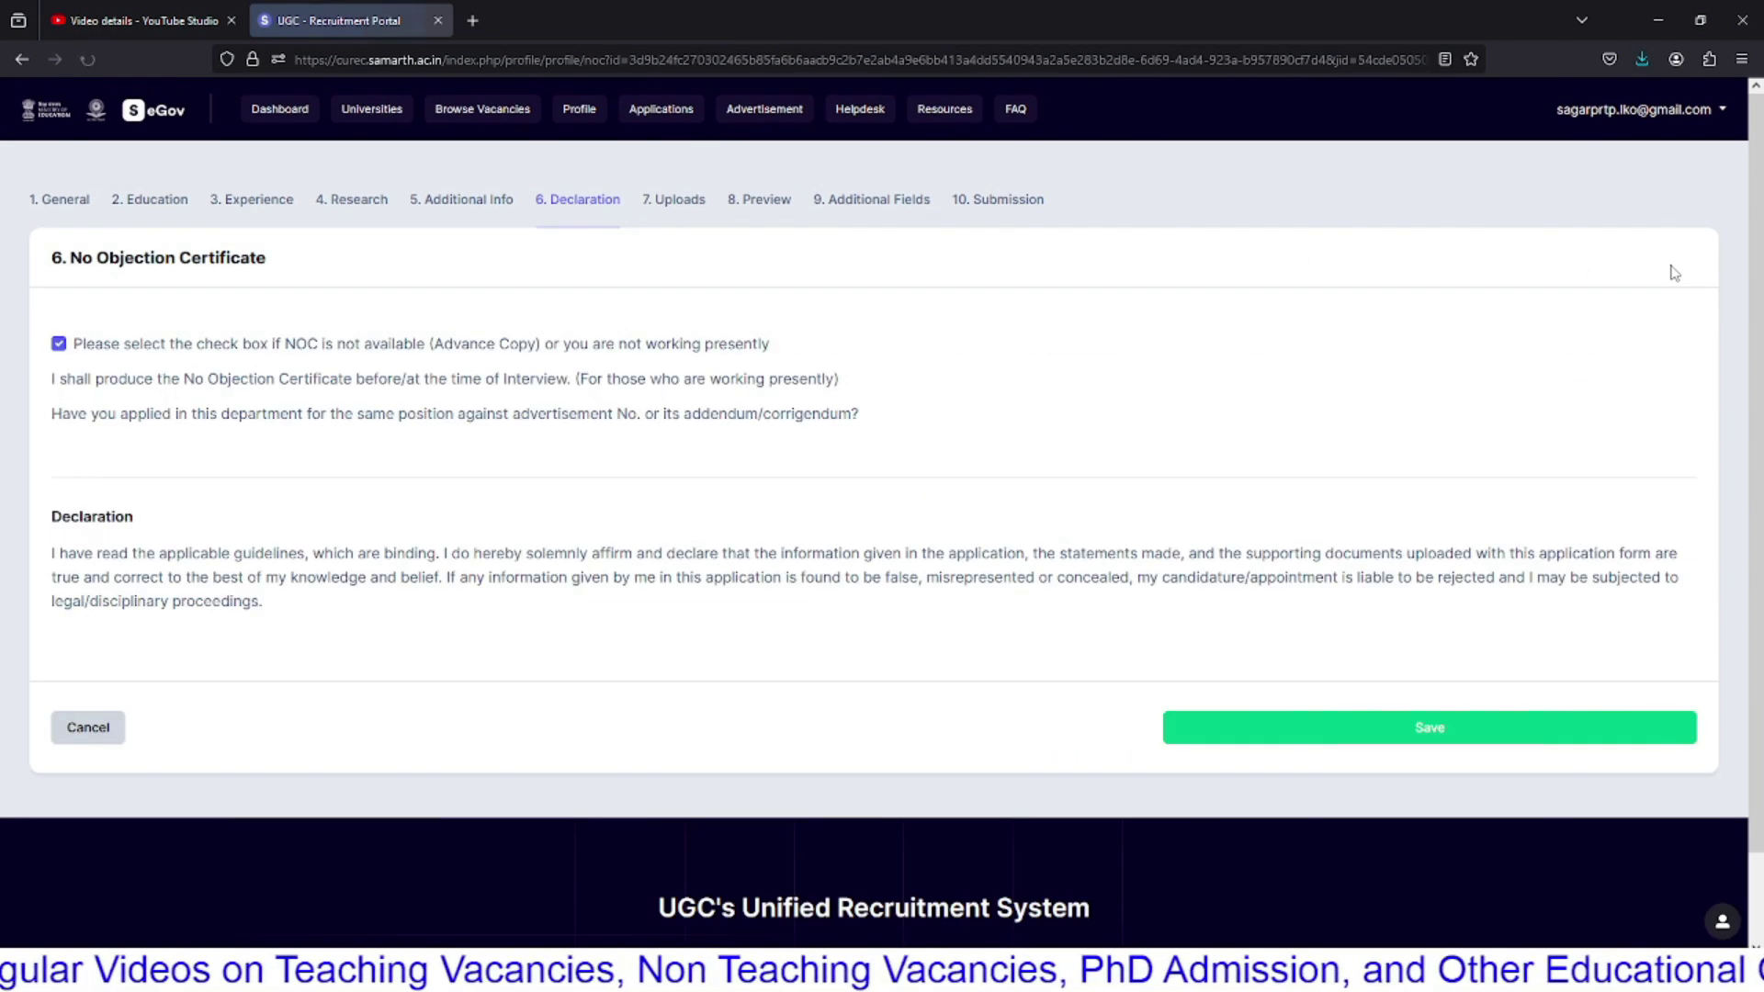
left_click_drag(74, 347, 473, 407)
left_click(946, 379)
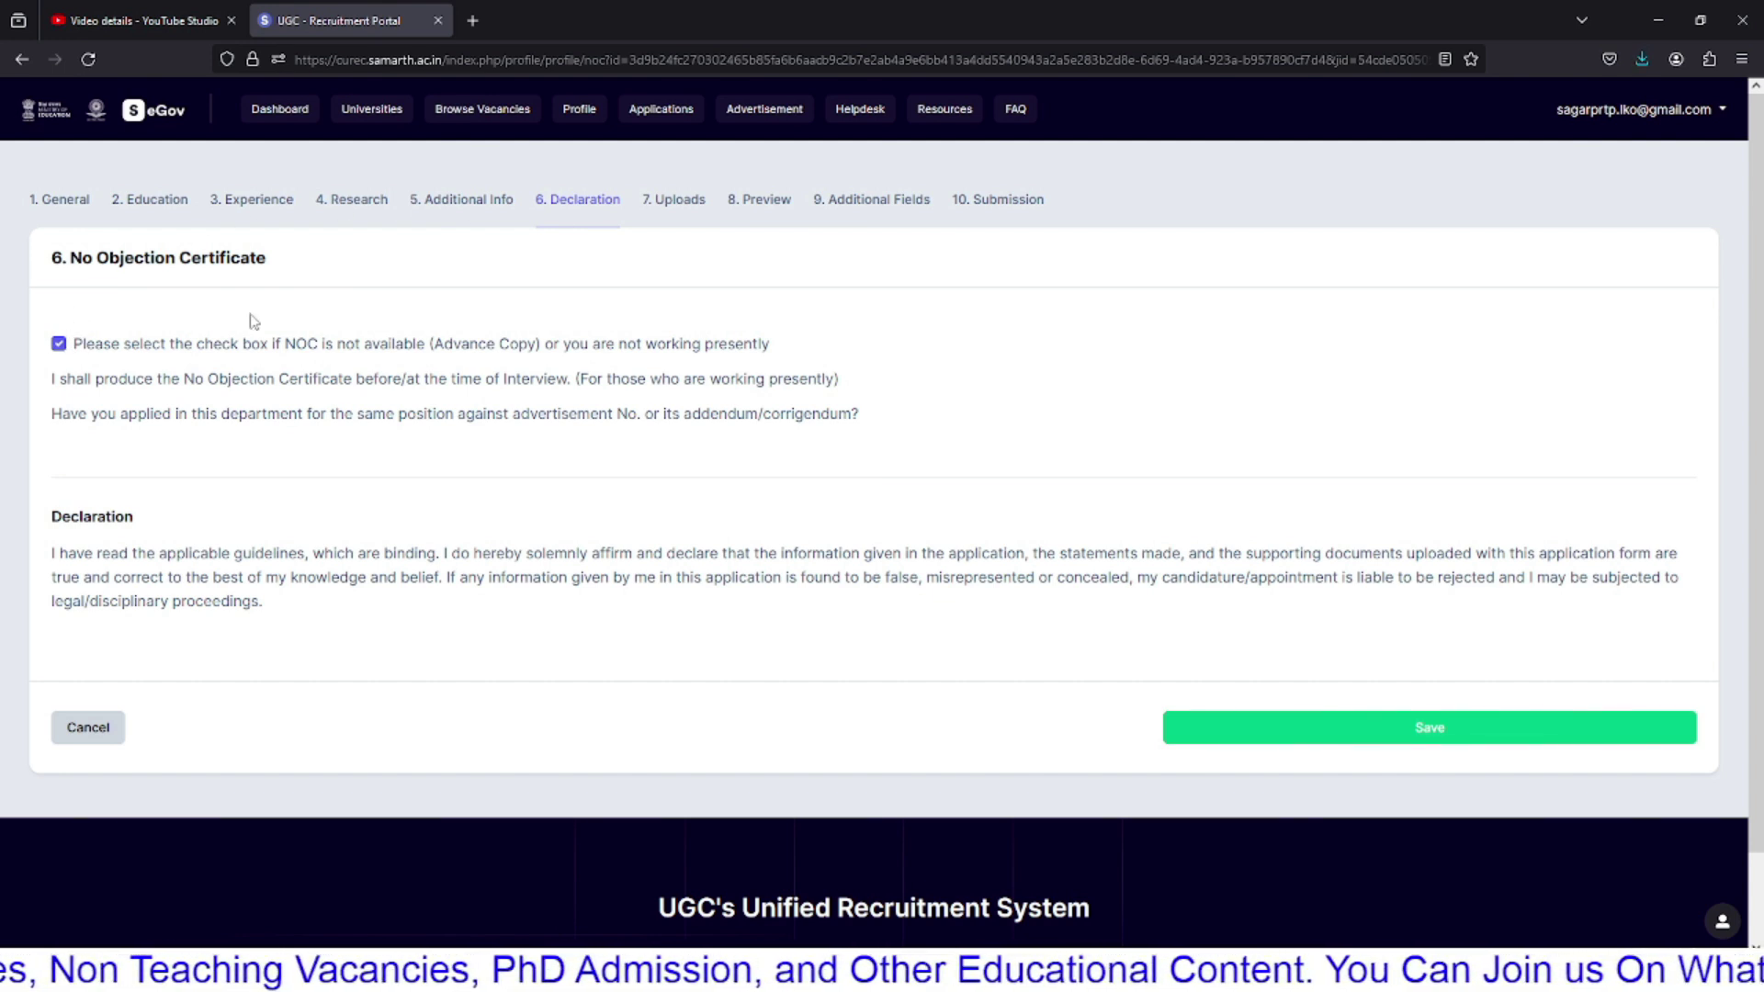
Step: Review the documents requested in the Uploads section, from photo and signature through to the research project evidence
left_click(702, 205)
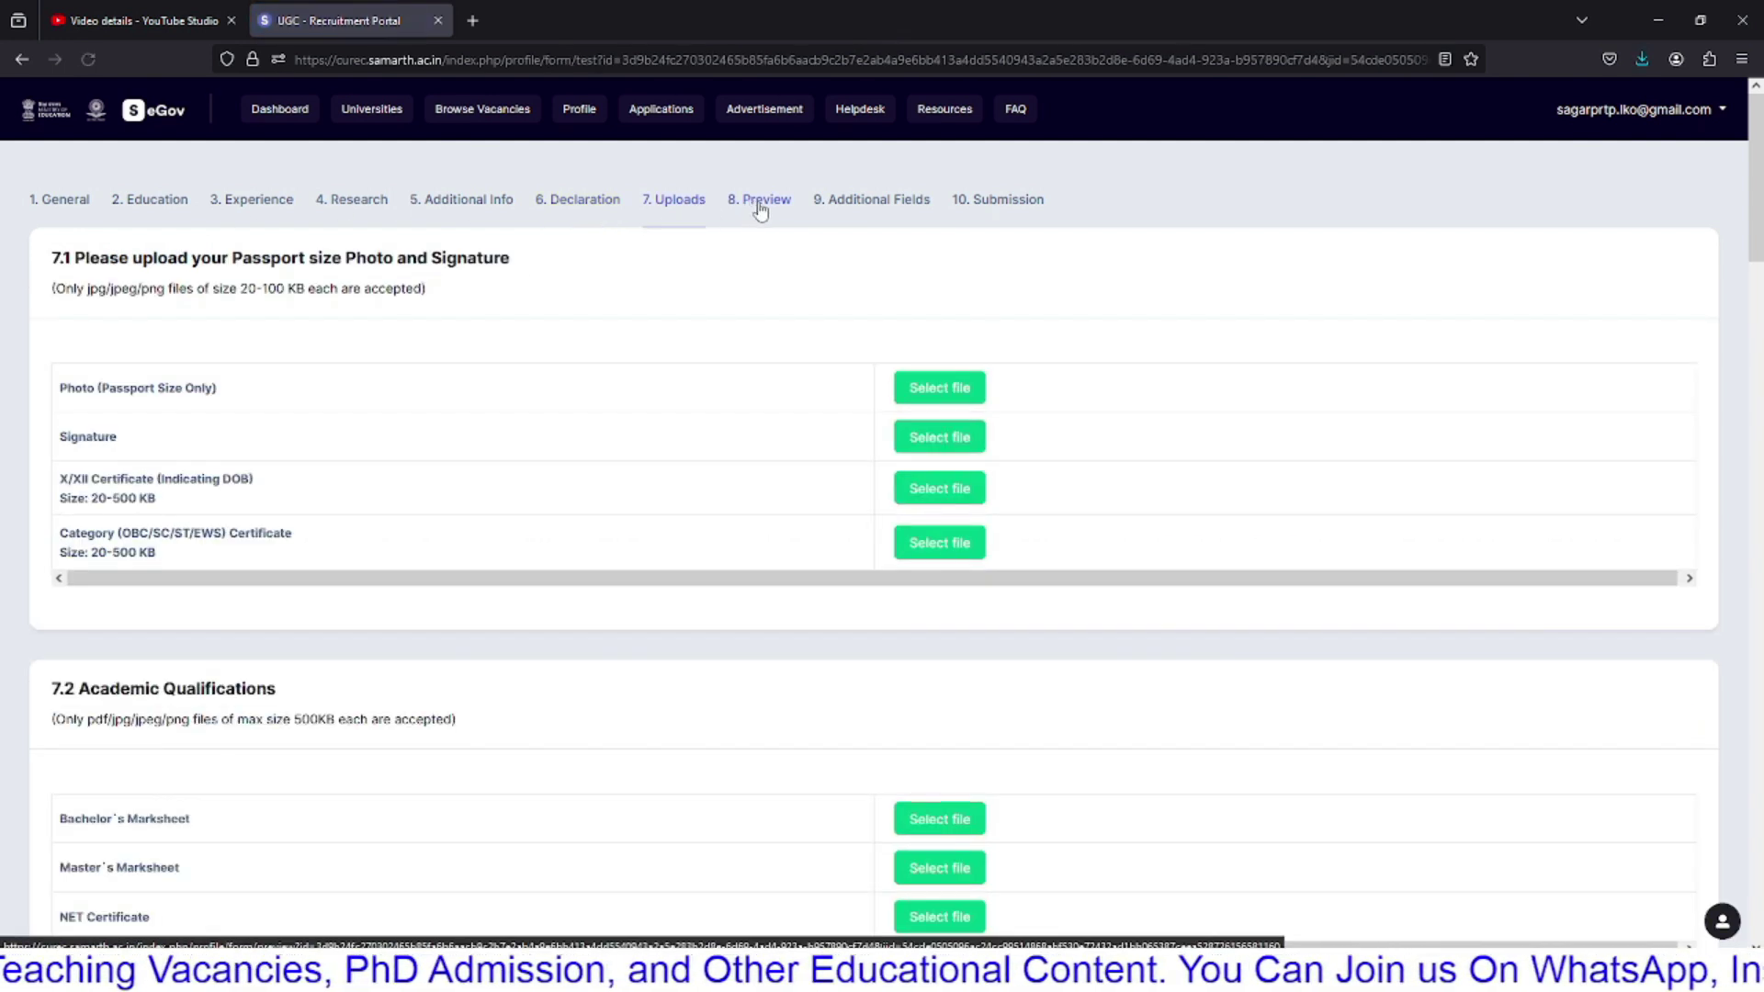
scroll(759, 211, "down", 15)
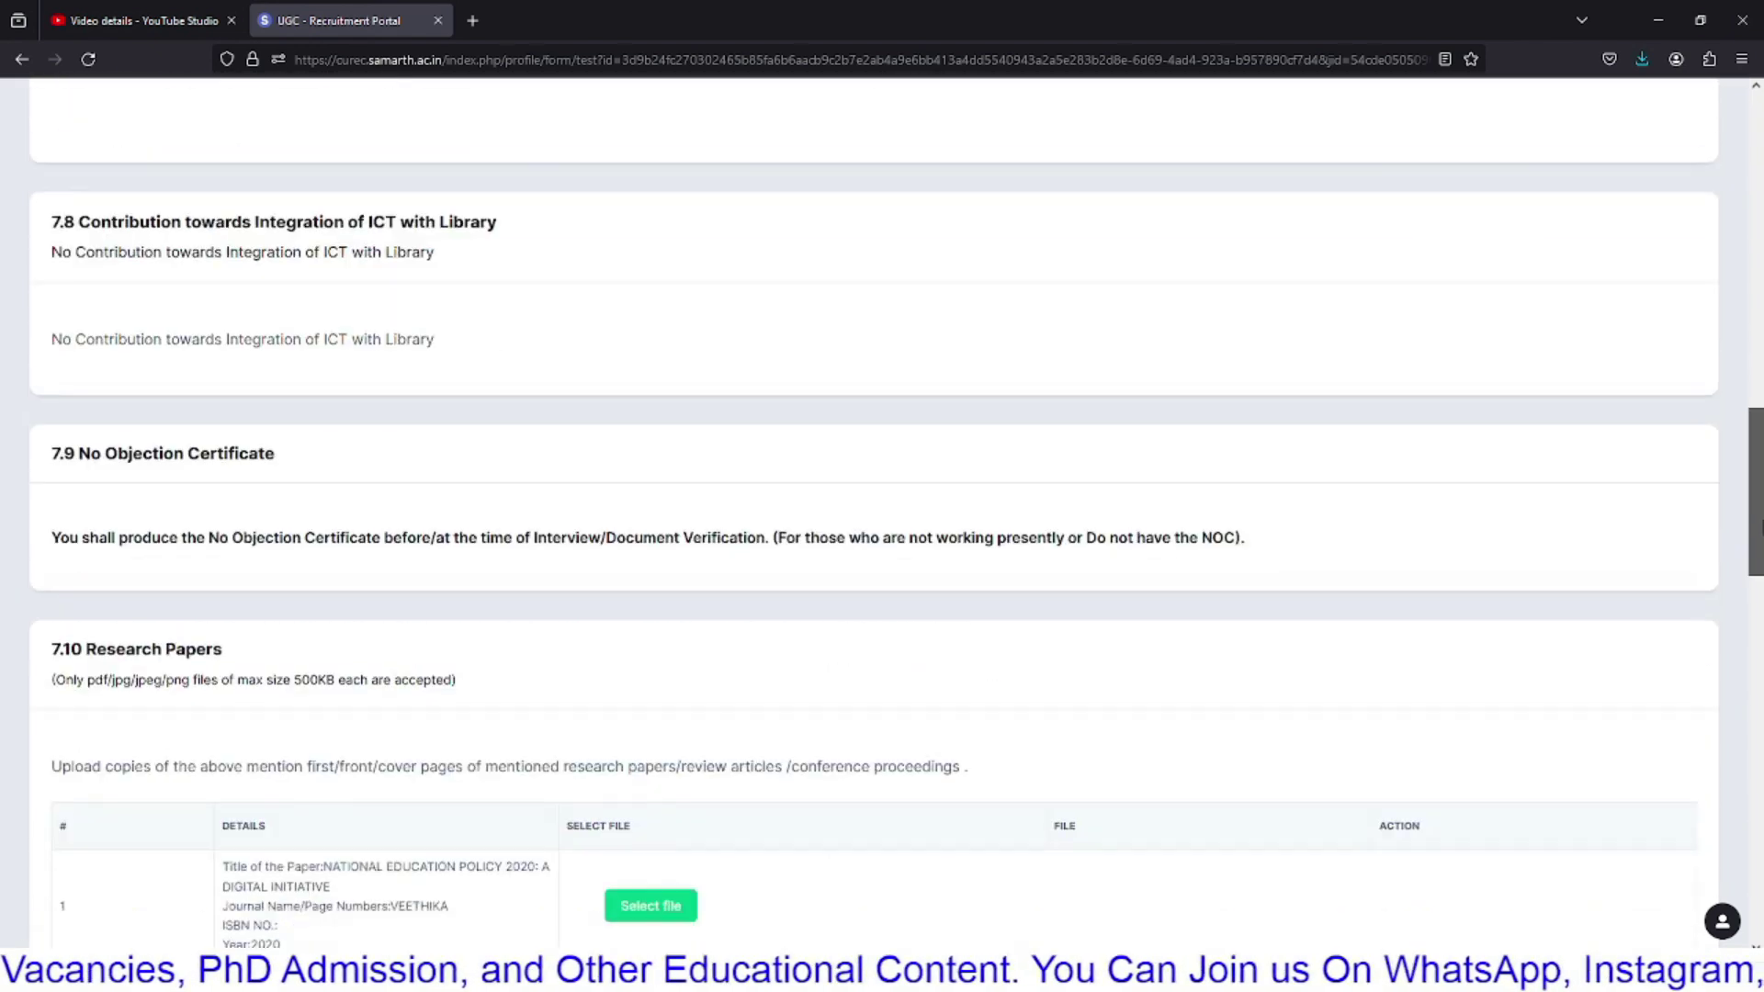
scroll(882, 483, "down", 10)
scroll(882, 482, "up", 20)
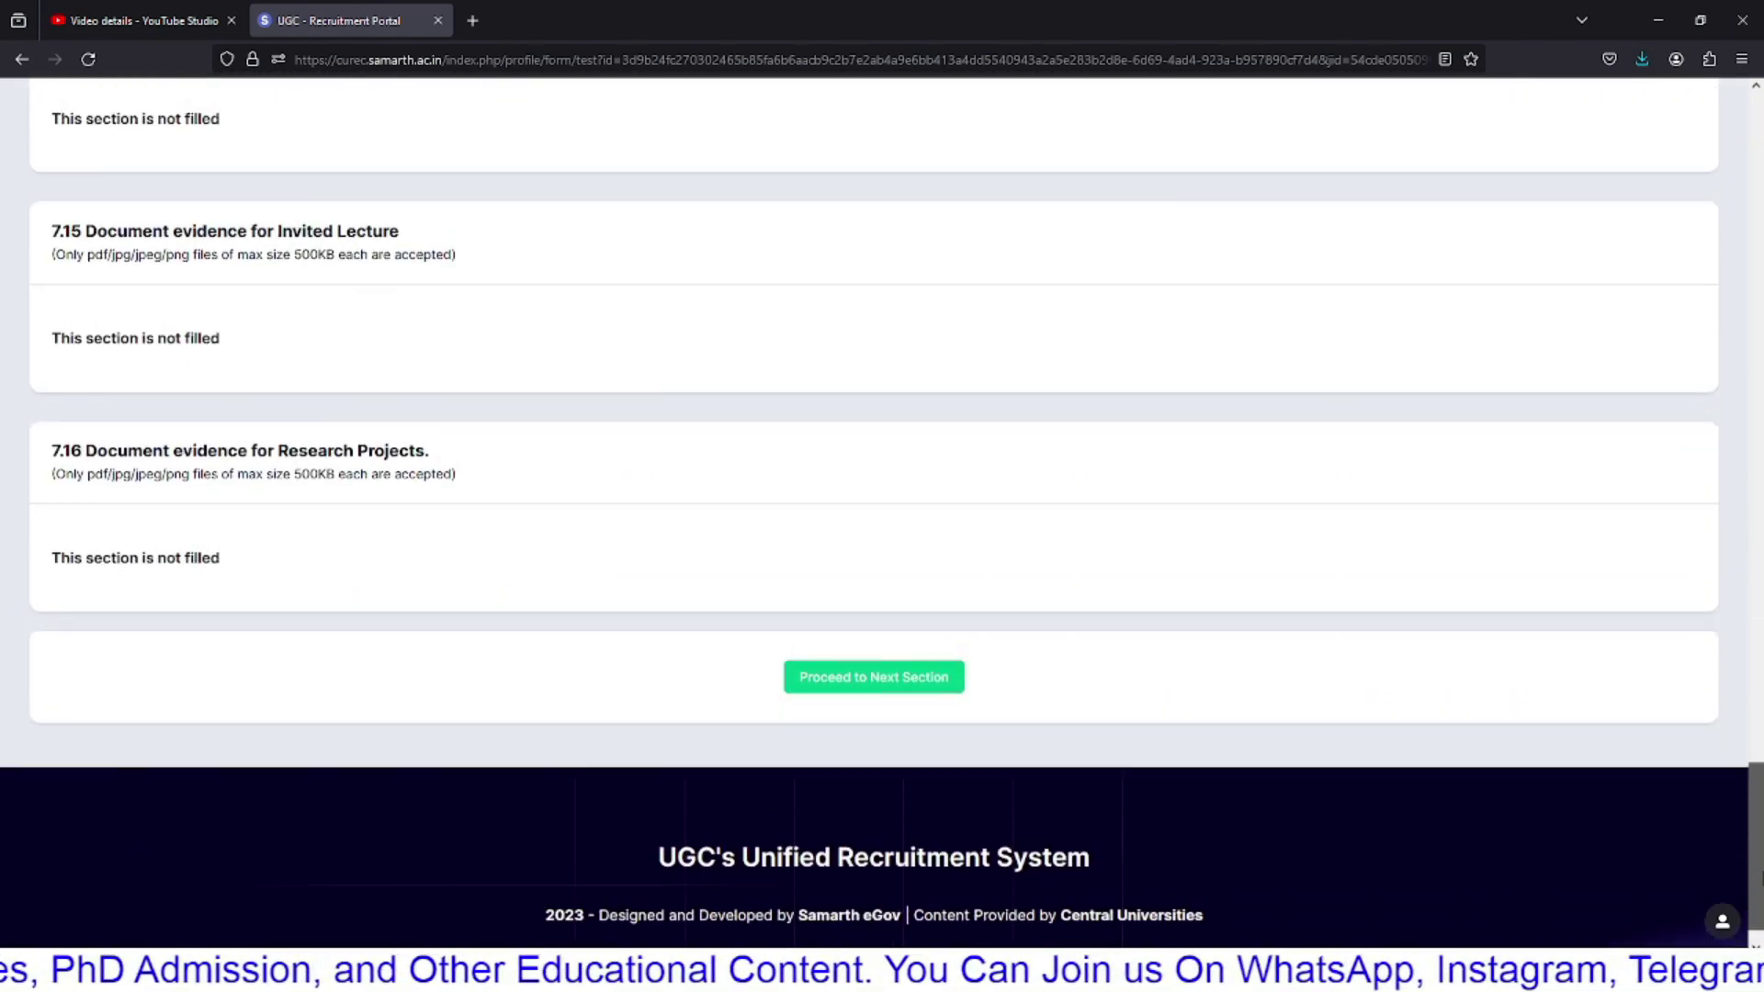
scroll(881, 460, "up", 10)
Step: Open the application preview and check the maximum and claimed marks for Academic Score and Research Publications
left_click(753, 211)
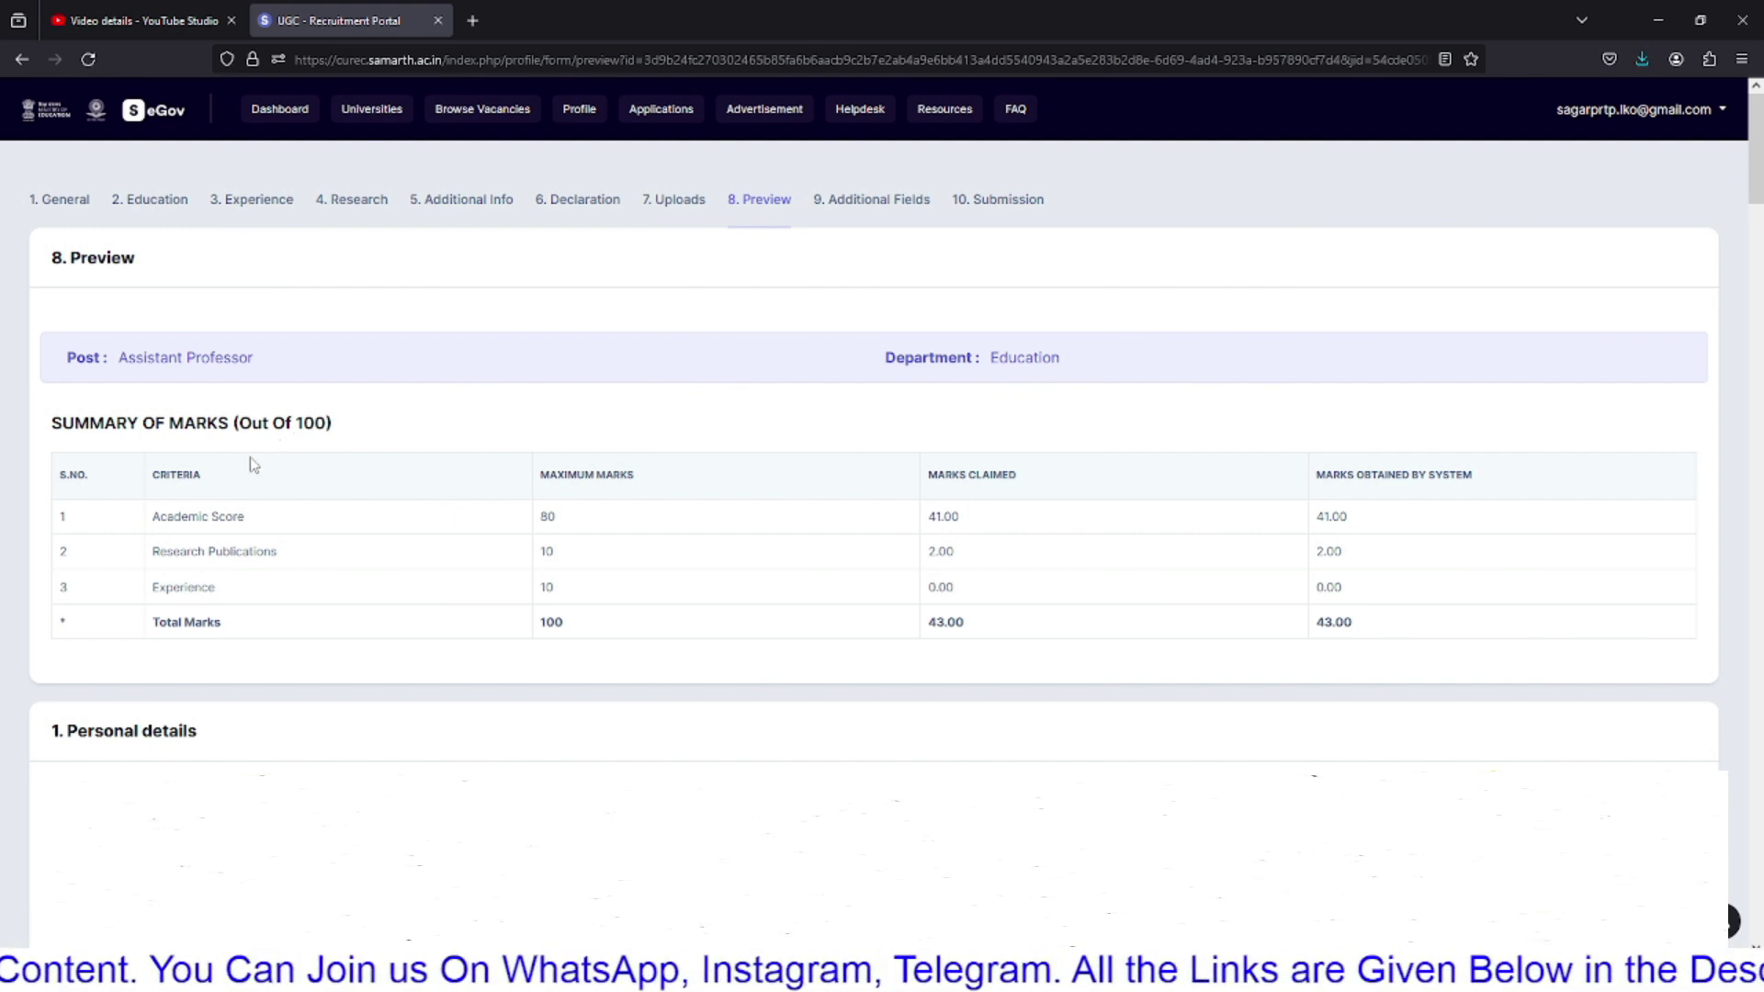
left_click_drag(156, 517, 262, 519)
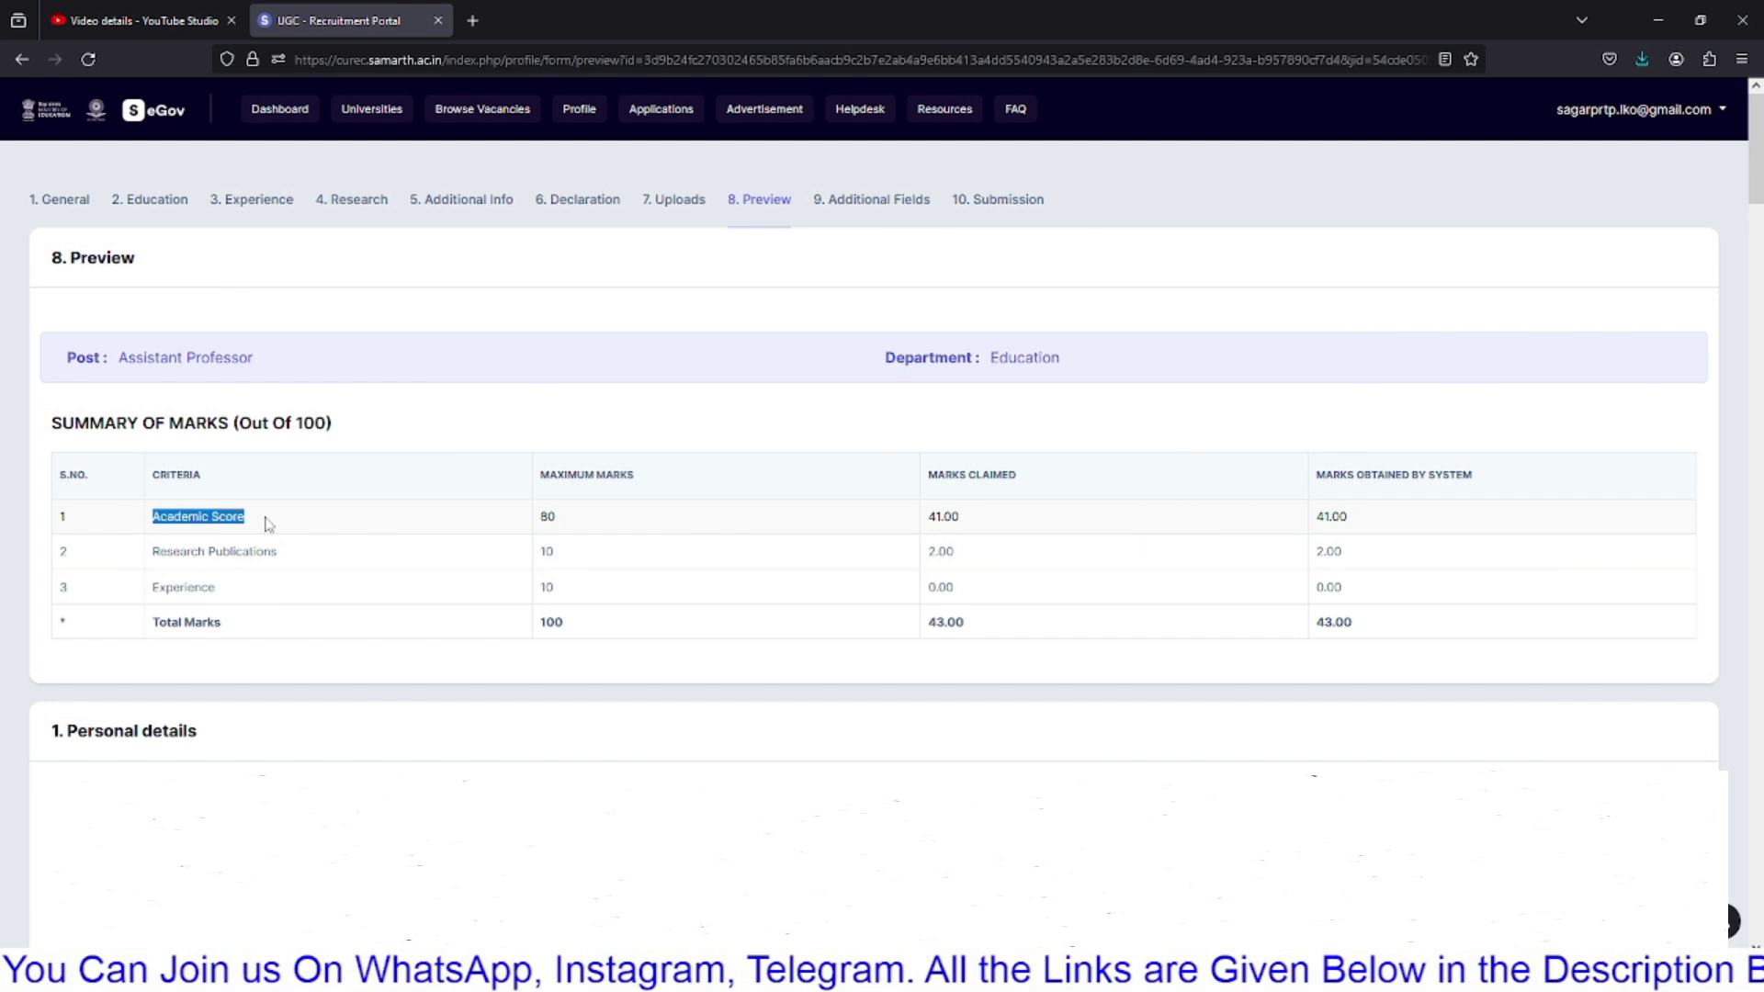
double_click(547, 516)
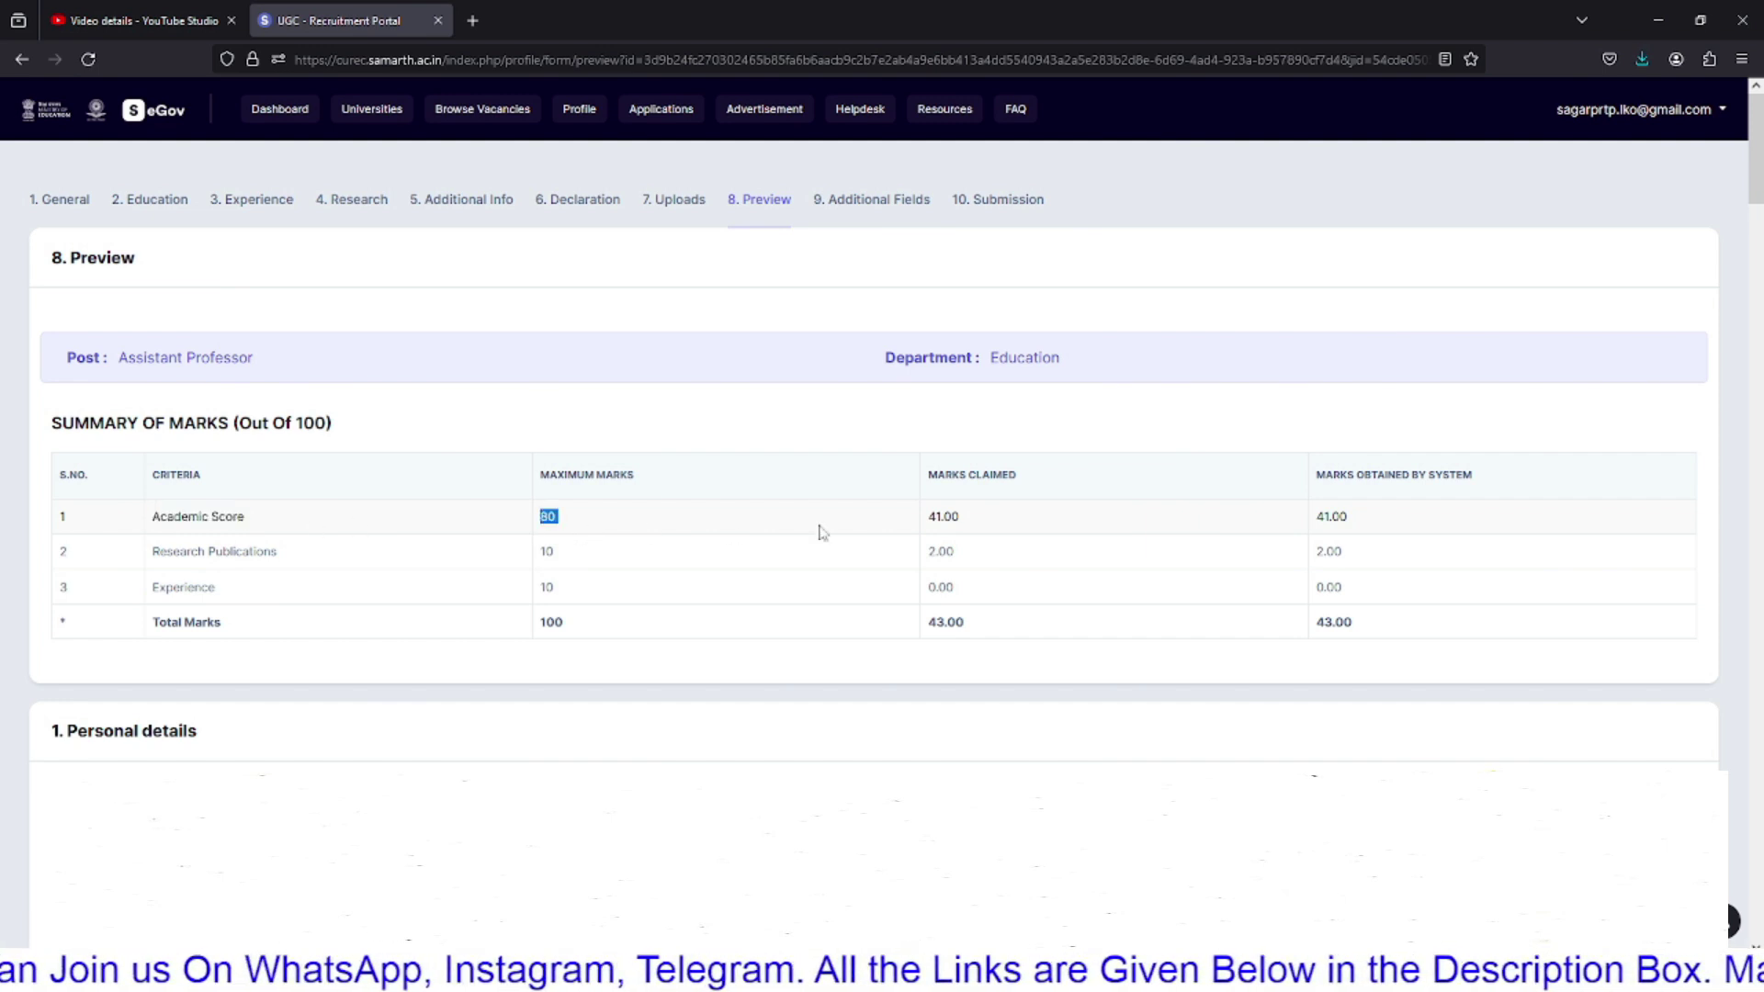
double_click(942, 516)
left_click(950, 516)
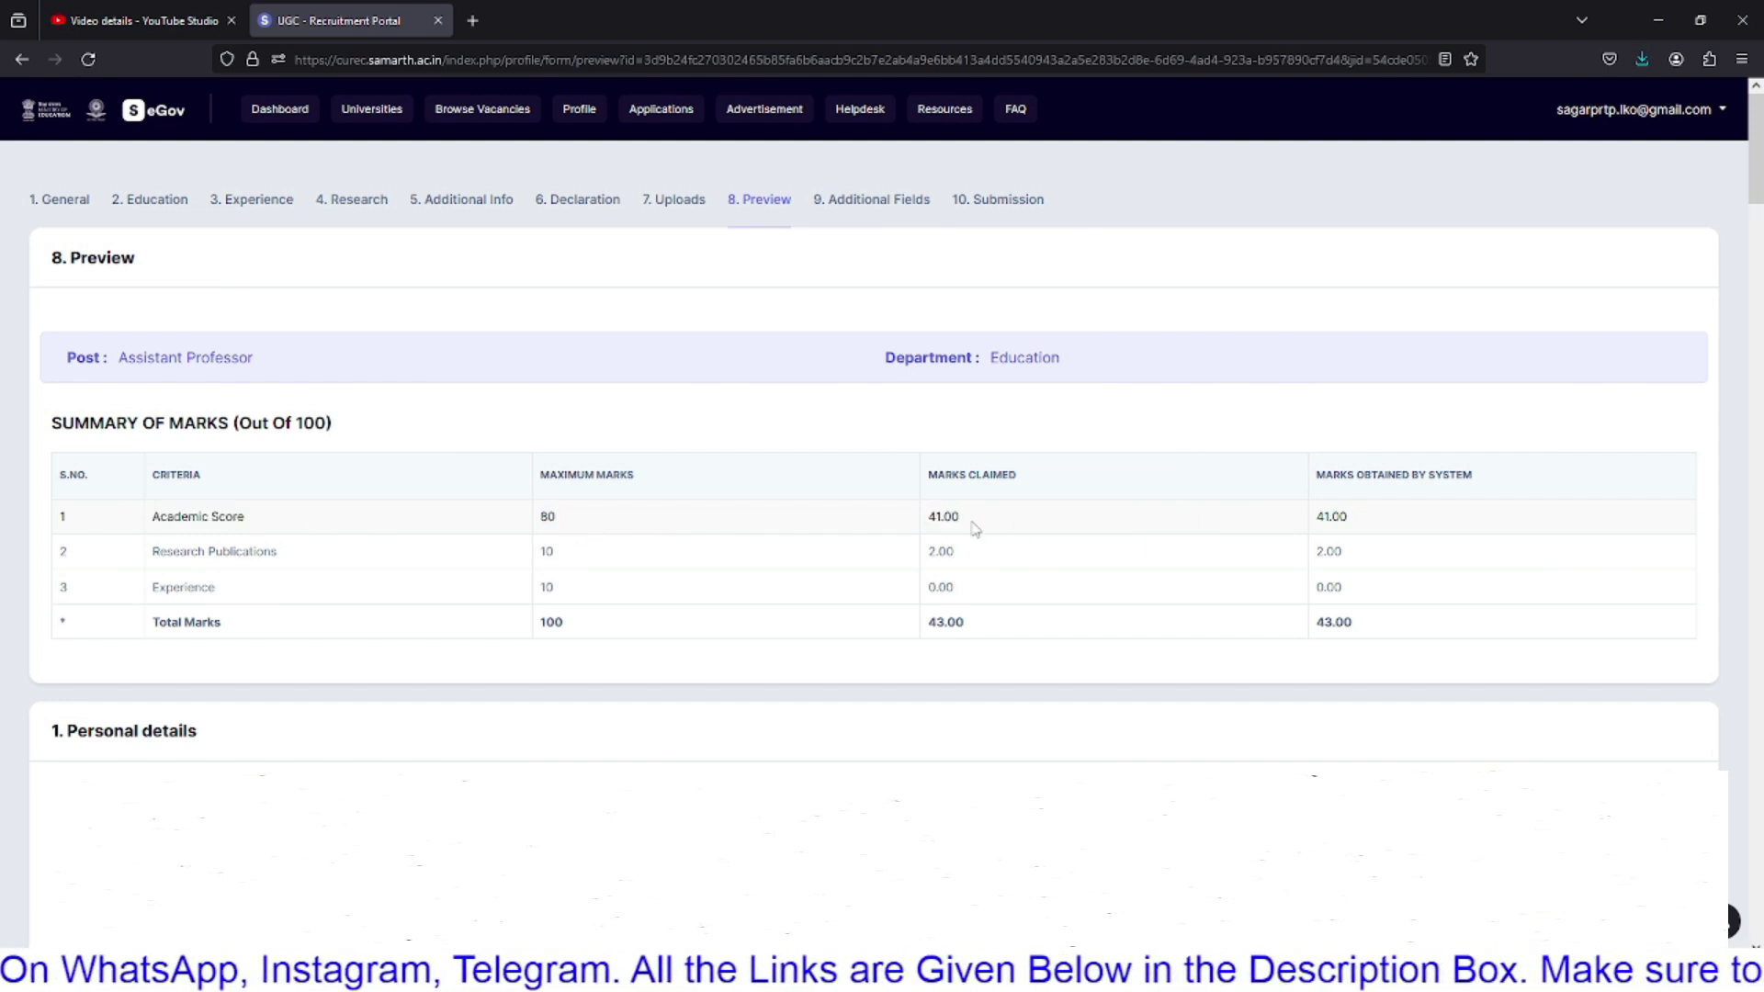
left_click_drag(216, 550, 409, 559)
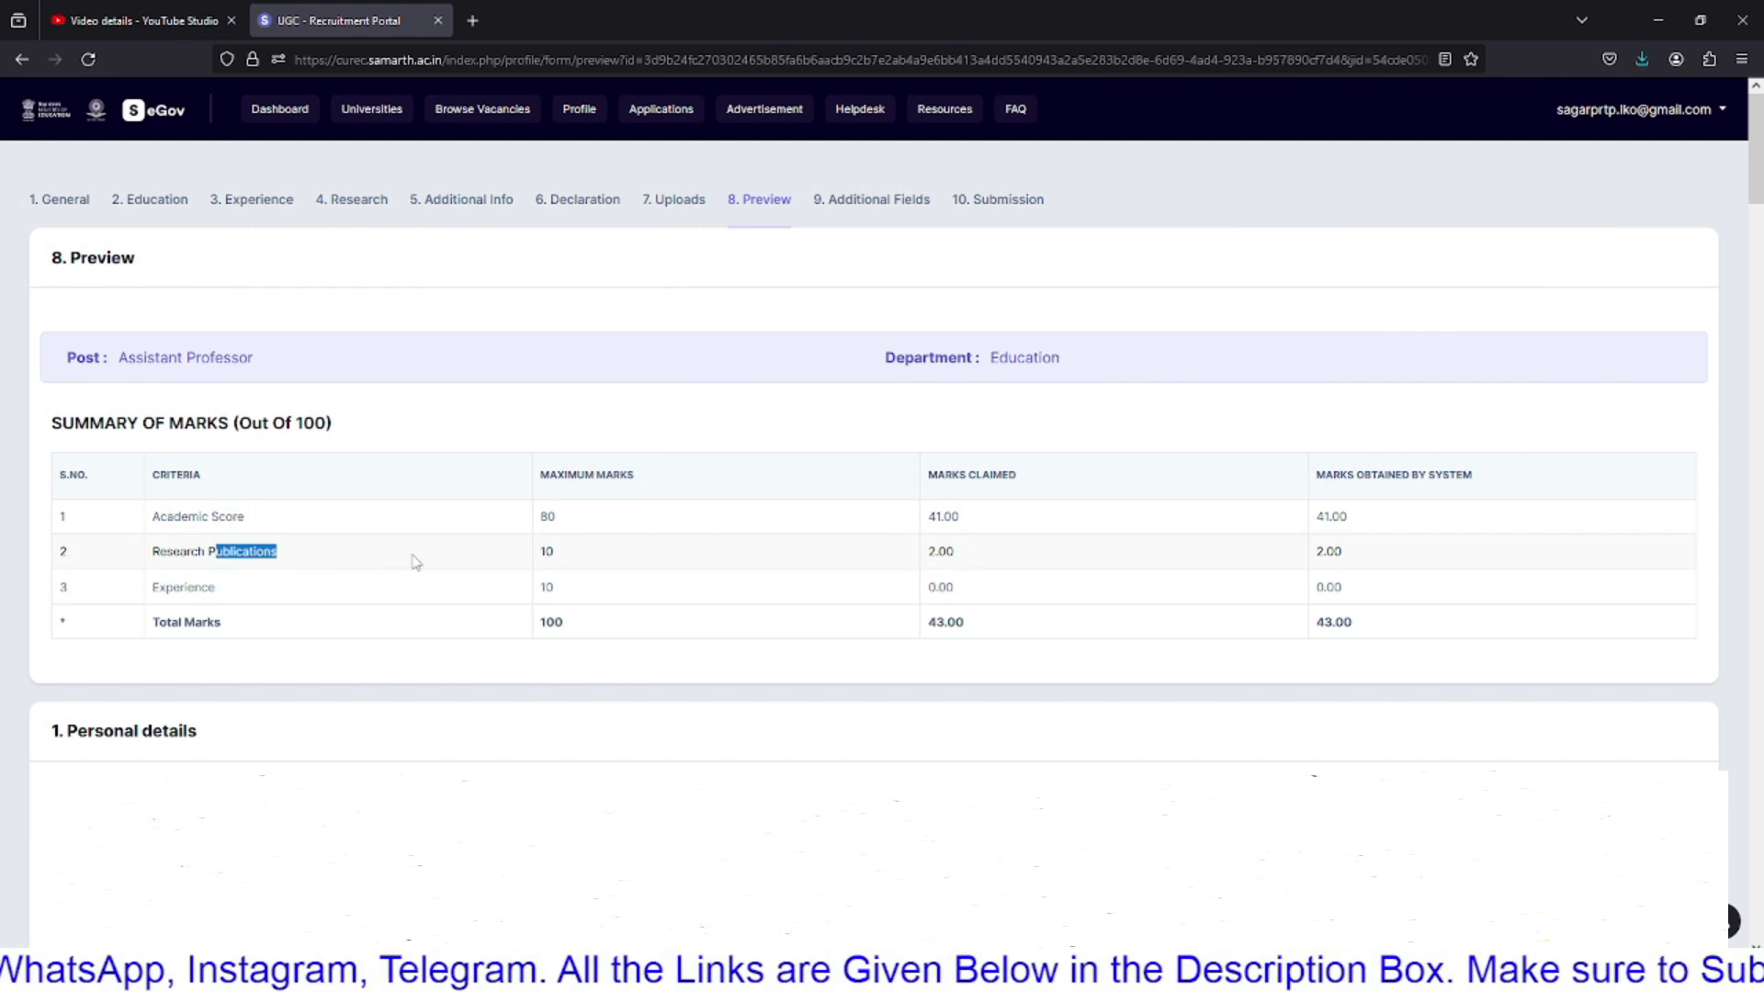
double_click(548, 551)
left_click(588, 557)
double_click(931, 551)
left_click(970, 567)
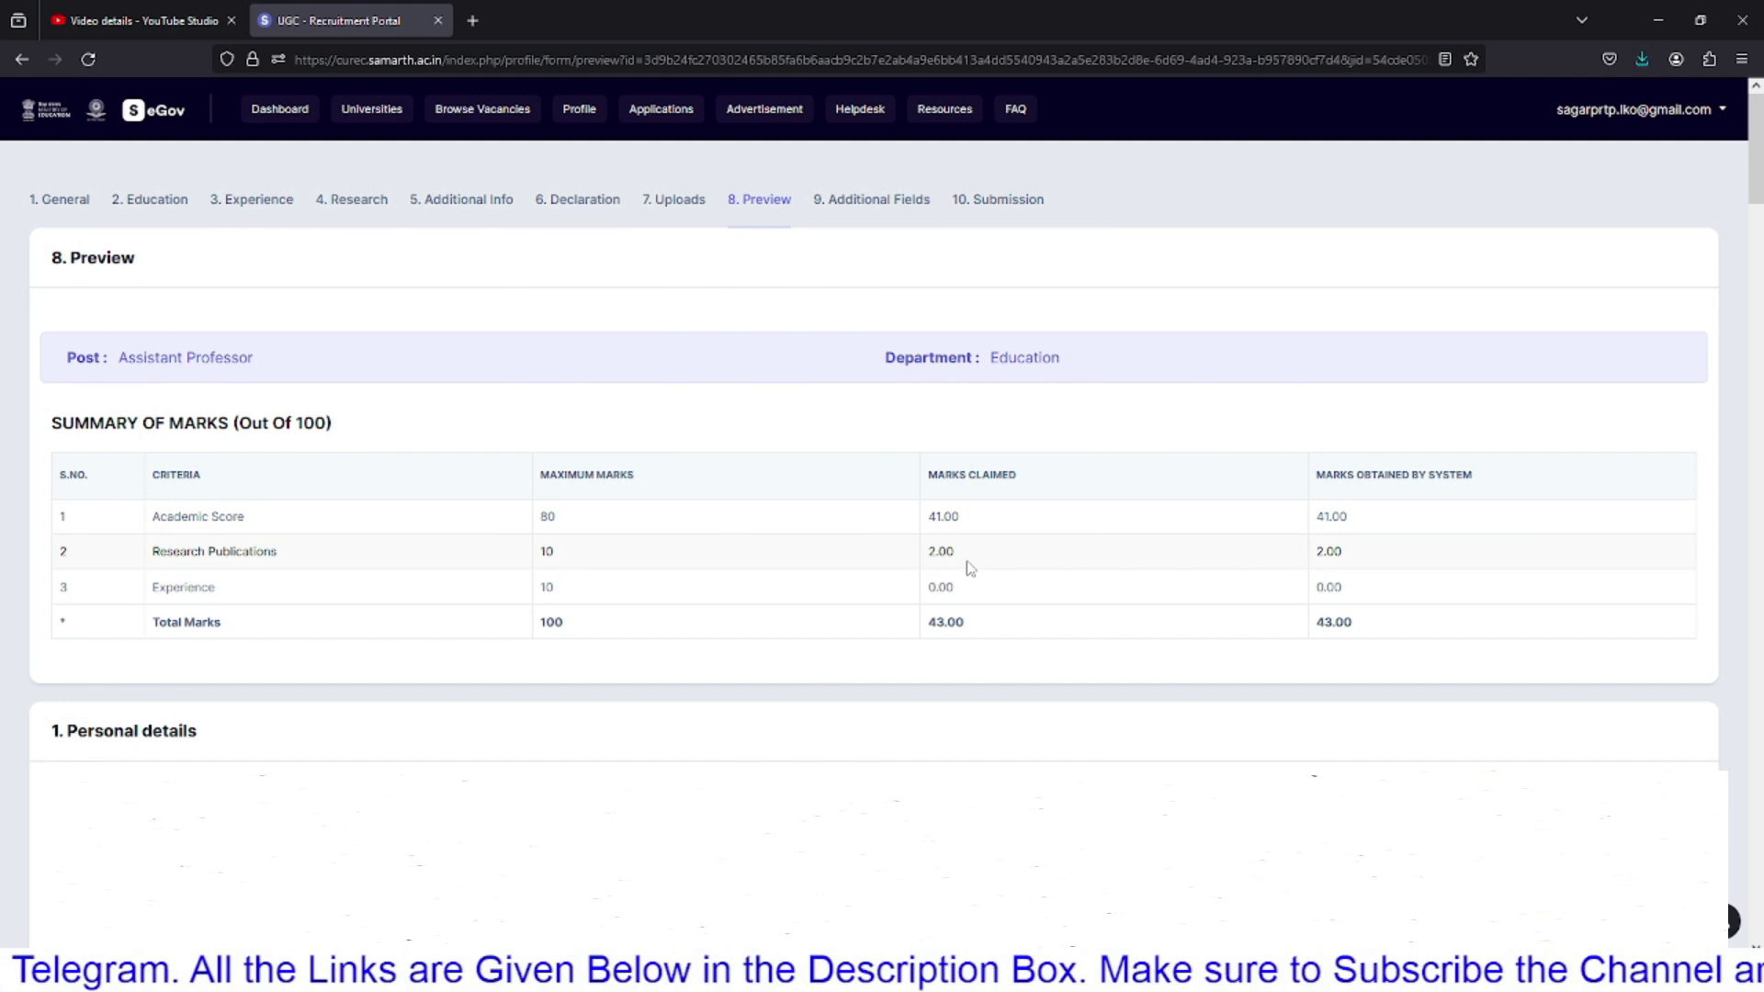
Step: Check the Experience row and the total marks claimed in the preview's summary of marks
left_click_drag(184, 587, 597, 597)
left_click(912, 599)
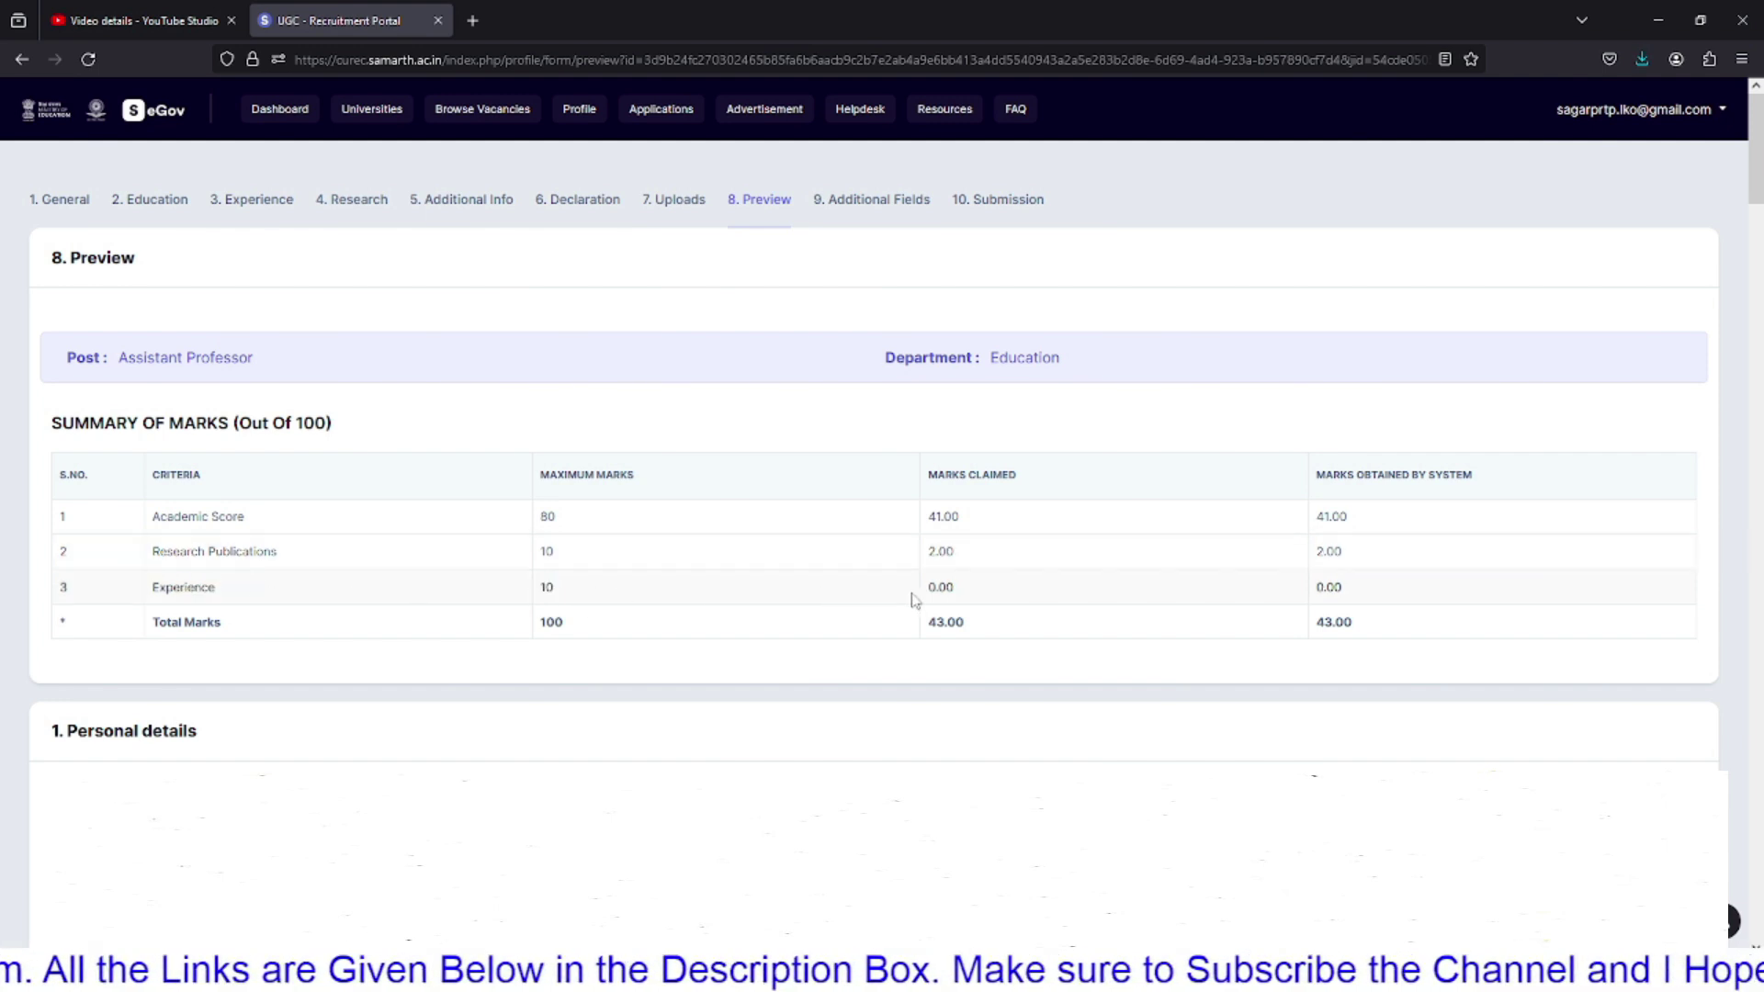
double_click(933, 586)
left_click(976, 588)
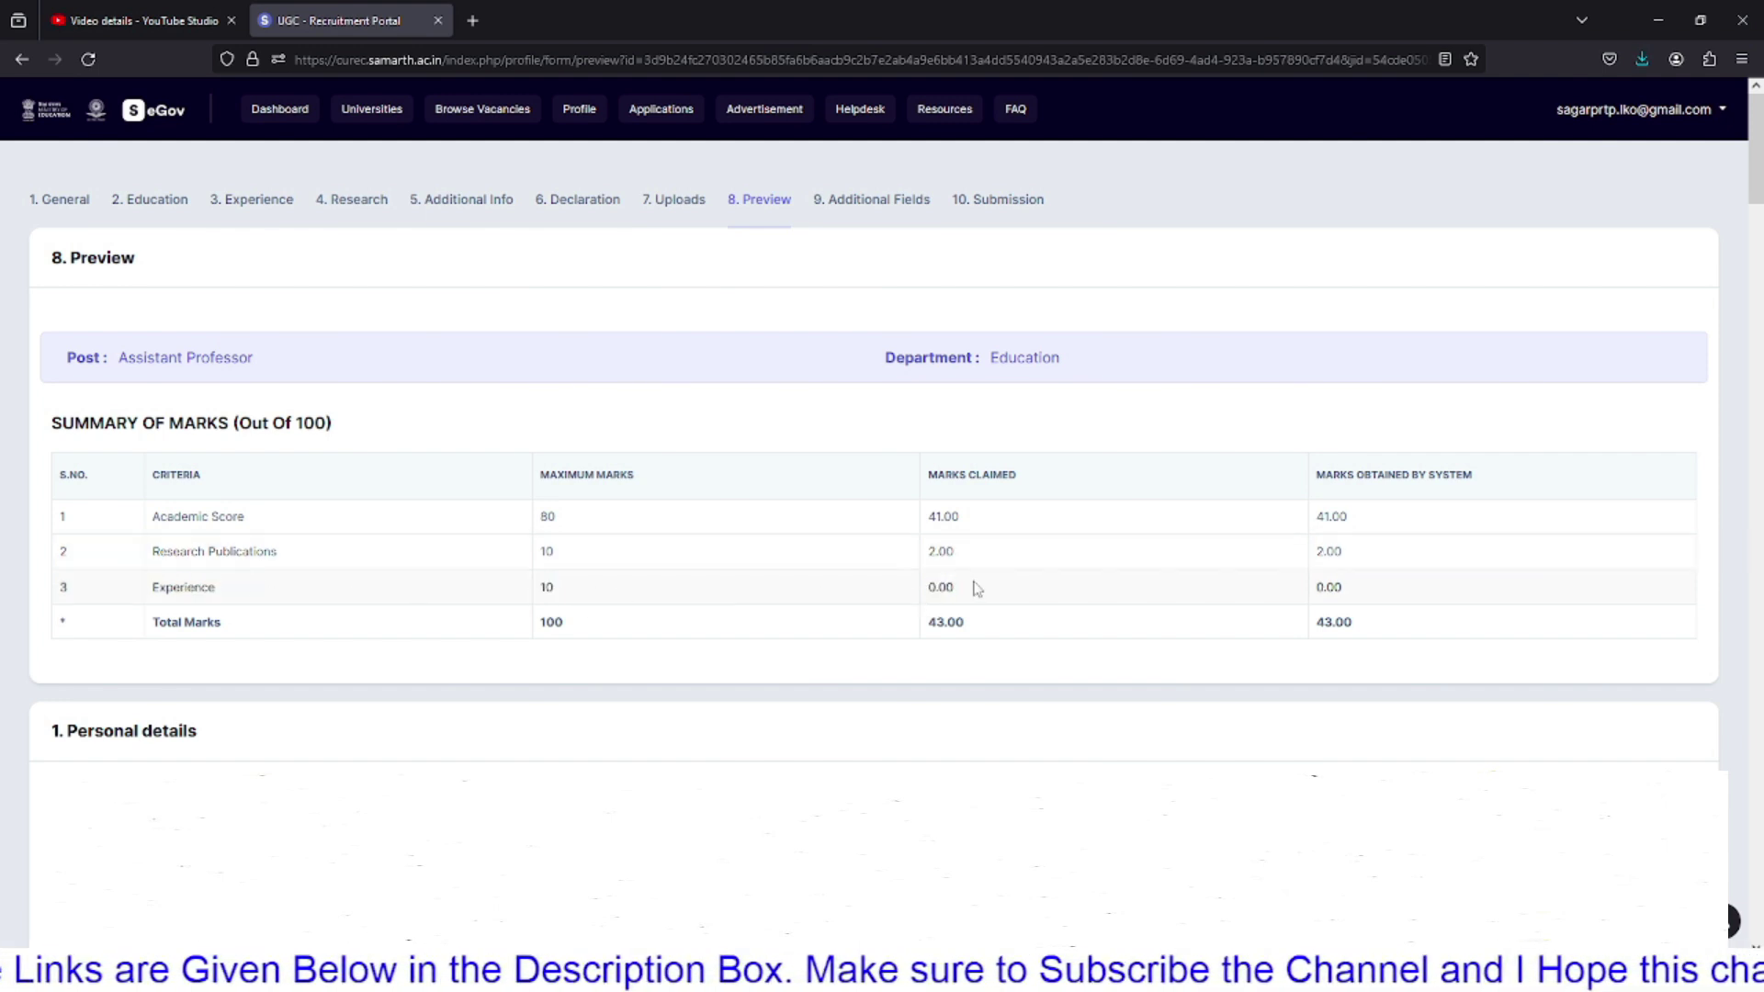
double_click(945, 622)
left_click(1009, 625)
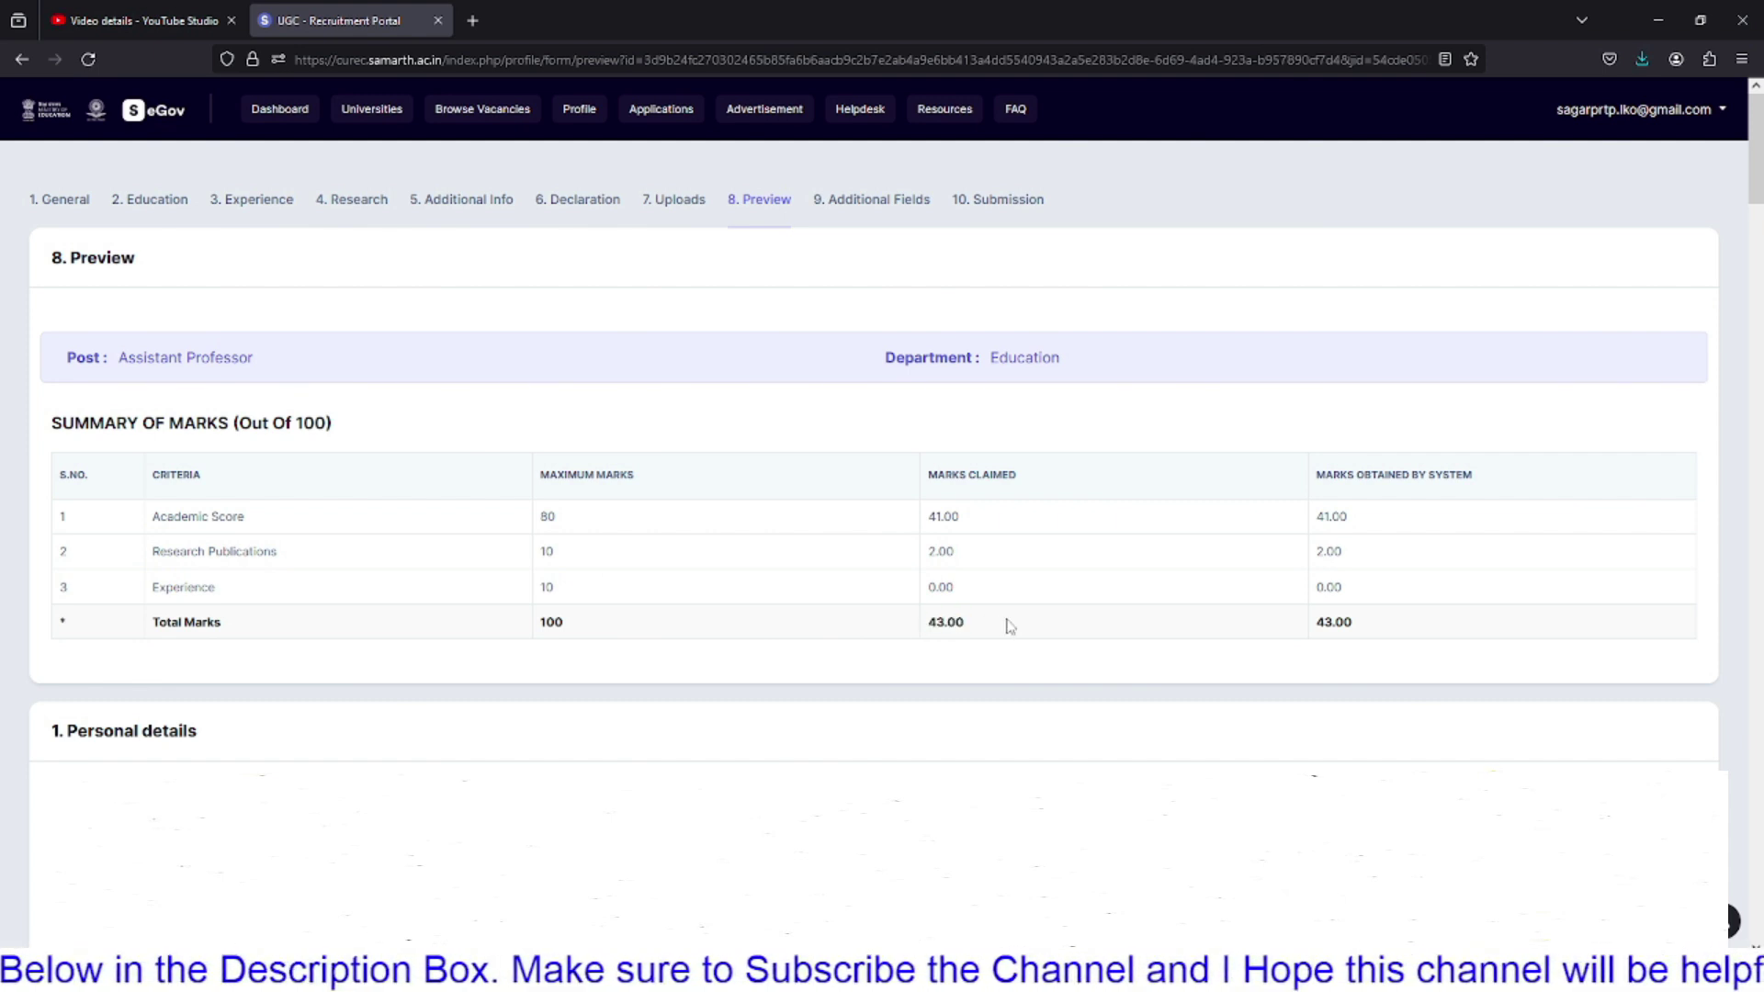
Step: Go through the rest of the preview, agree to the declaration's terms and proceed to the Additional Fields section
scroll(1009, 625, "down", 15)
scroll(1009, 625, "down", 20)
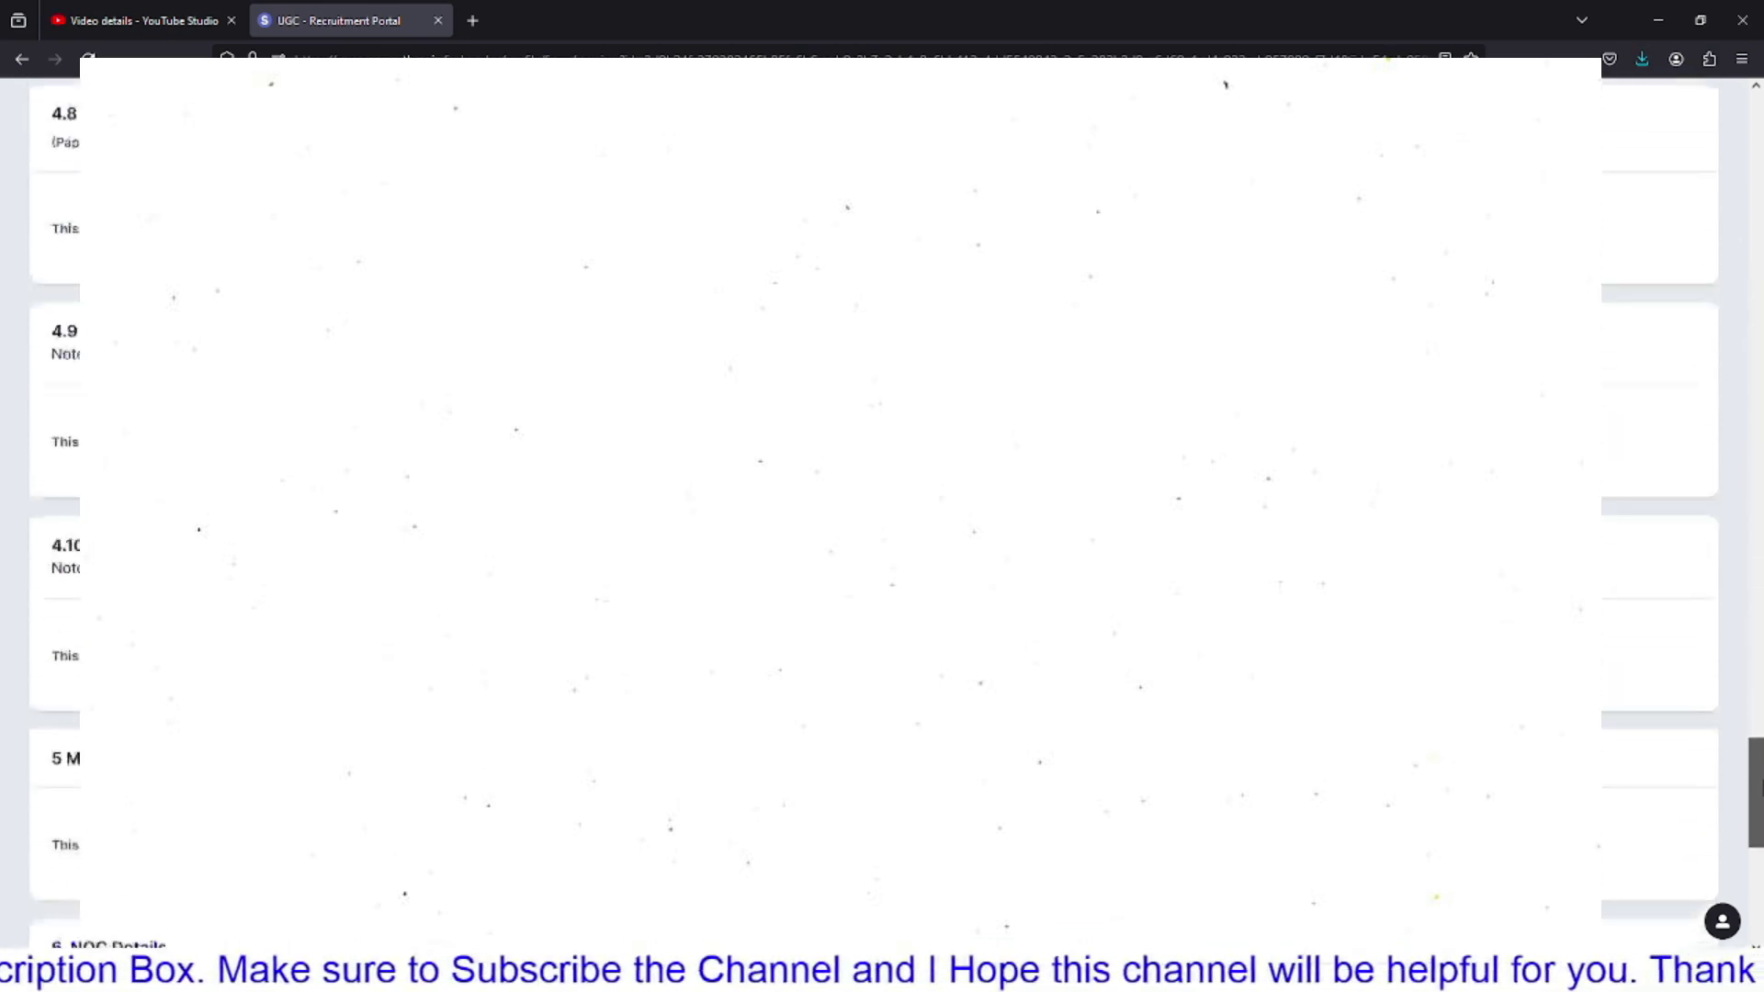
scroll(1010, 625, "down", 8)
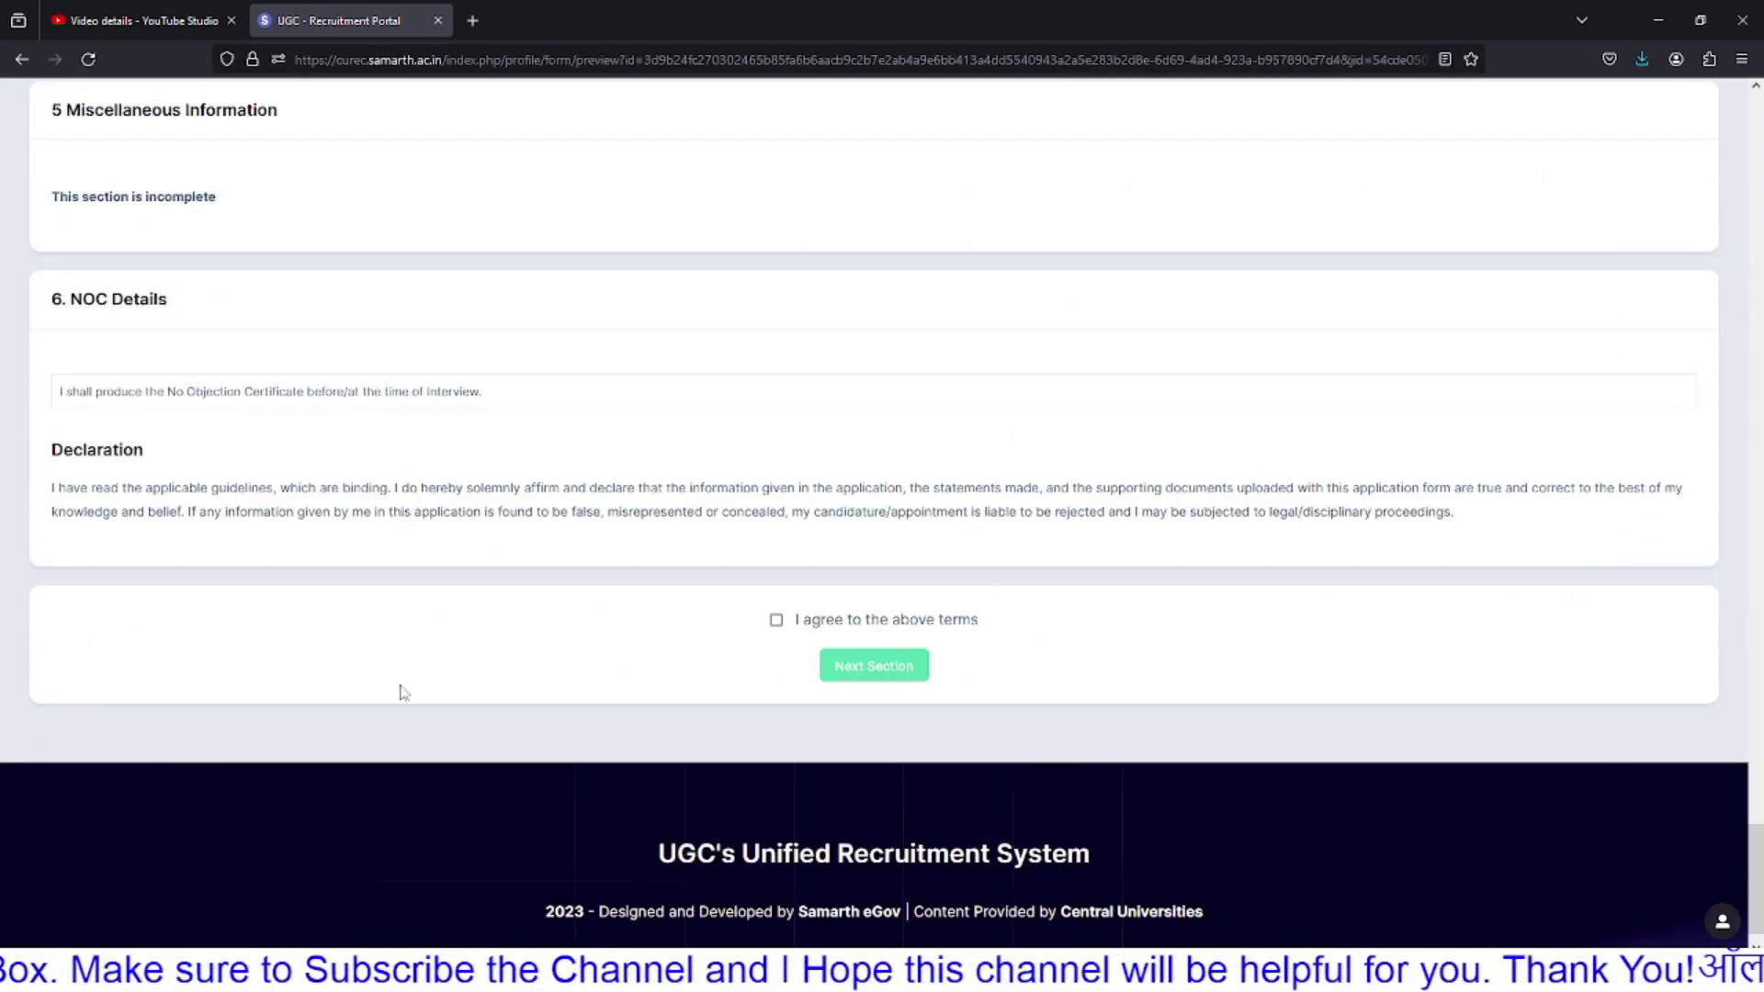
left_click(777, 621)
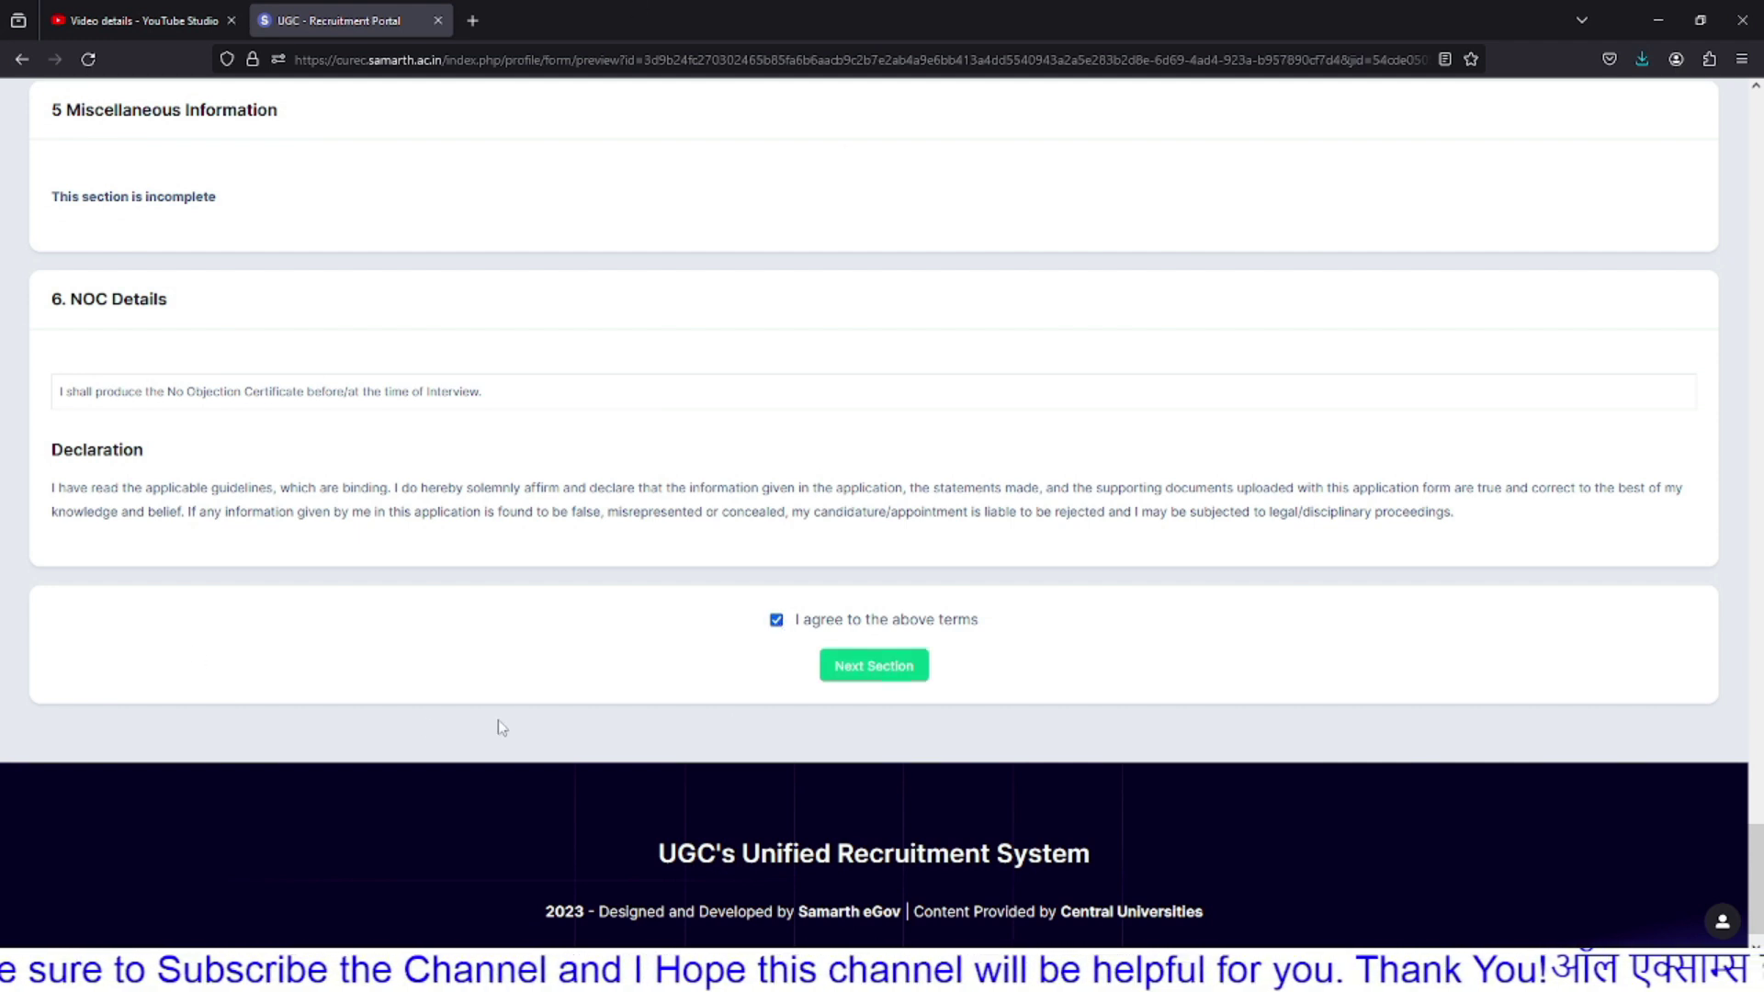
left_click(896, 673)
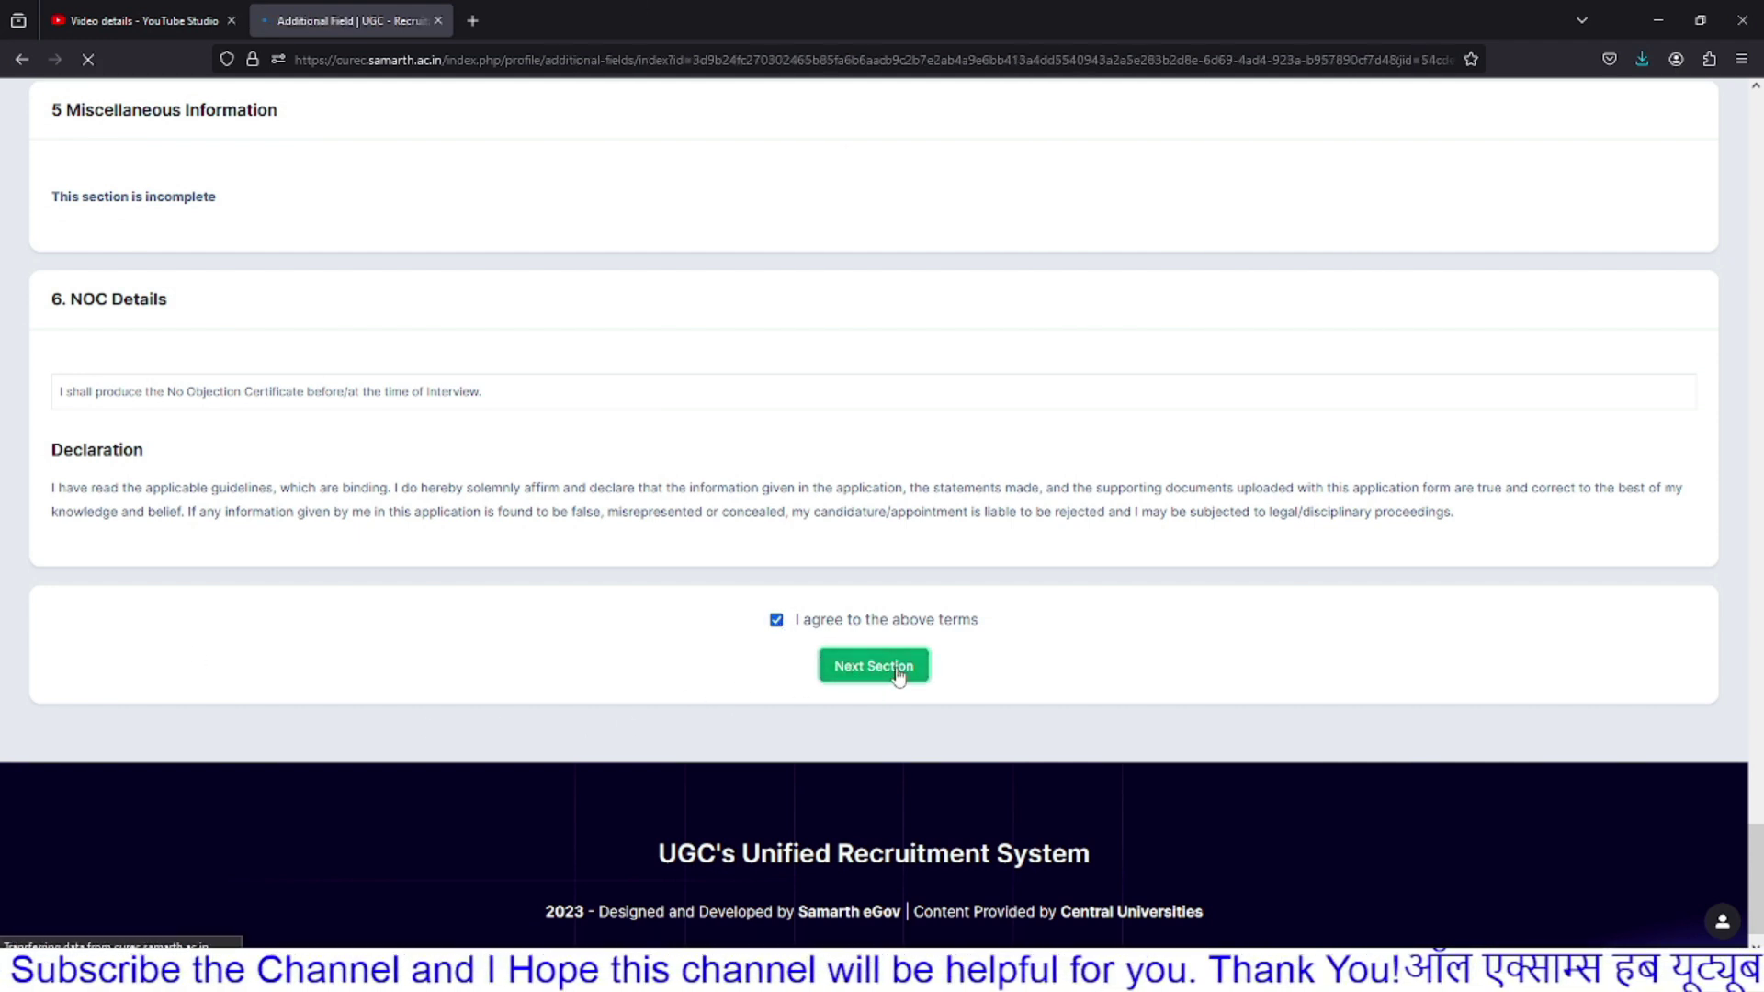
Step: Read the question on considering reserved category candidates for the Unreserved (UR) category and answer it Yes
left_click(181, 395)
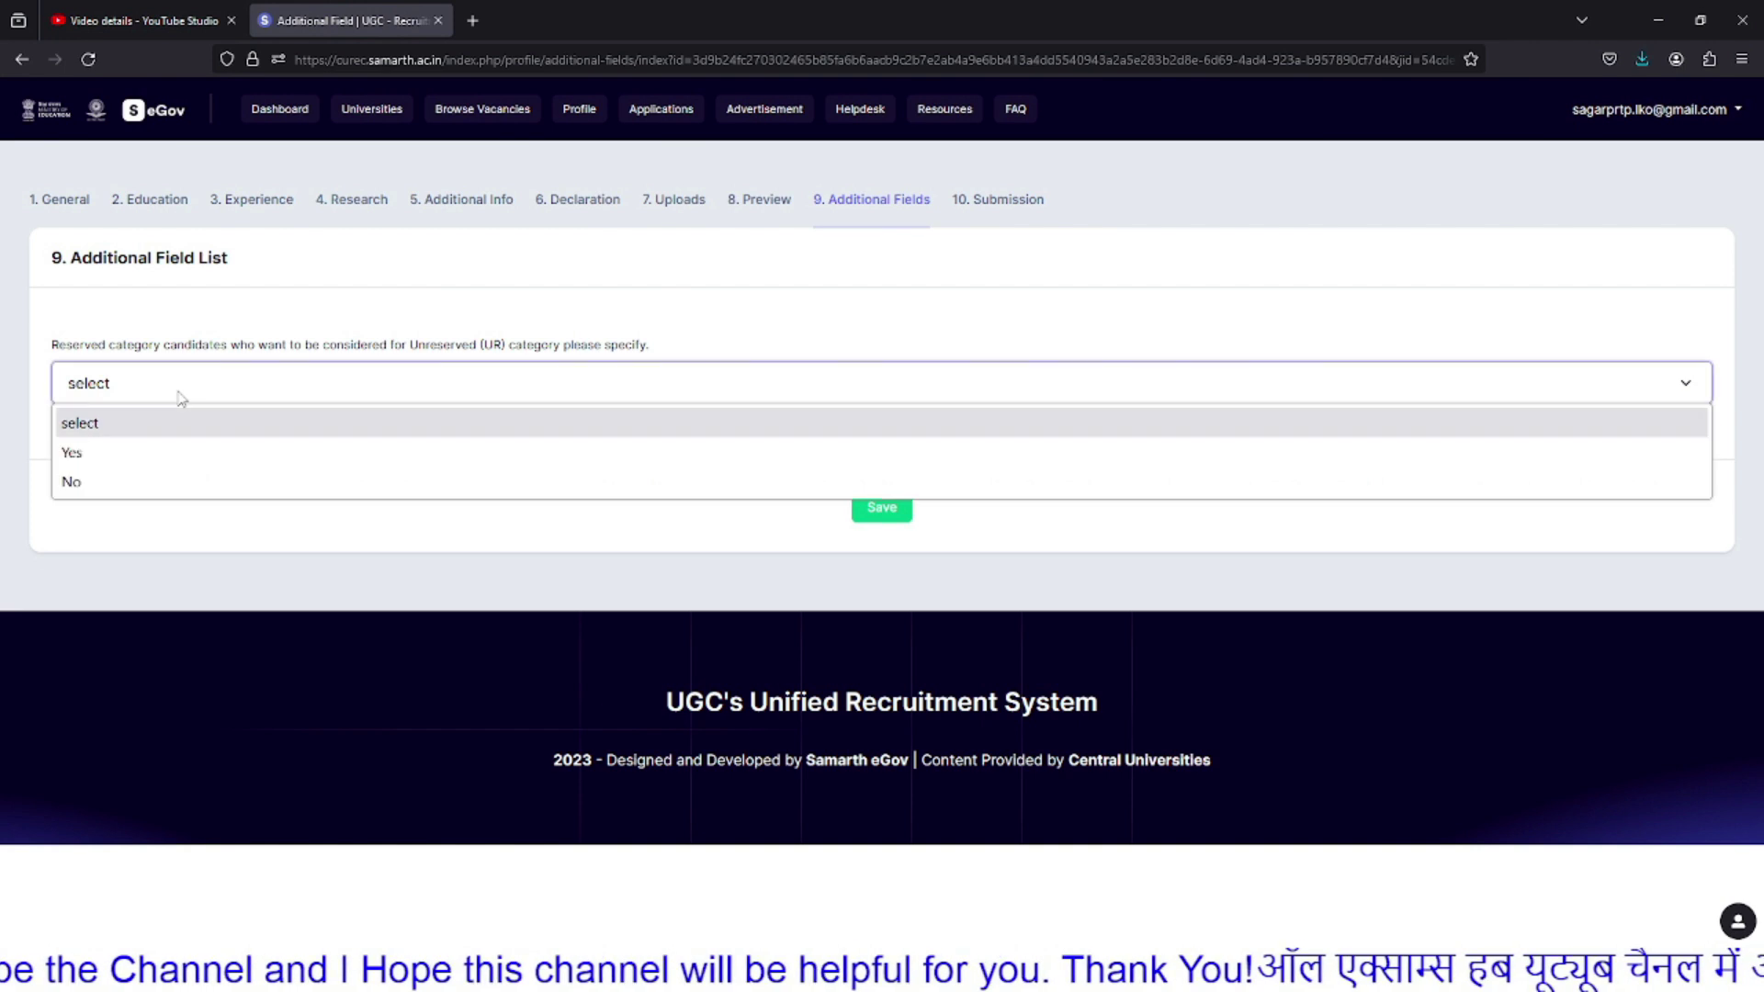
left_click(181, 395)
left_click_drag(88, 352, 650, 355)
left_click(649, 356)
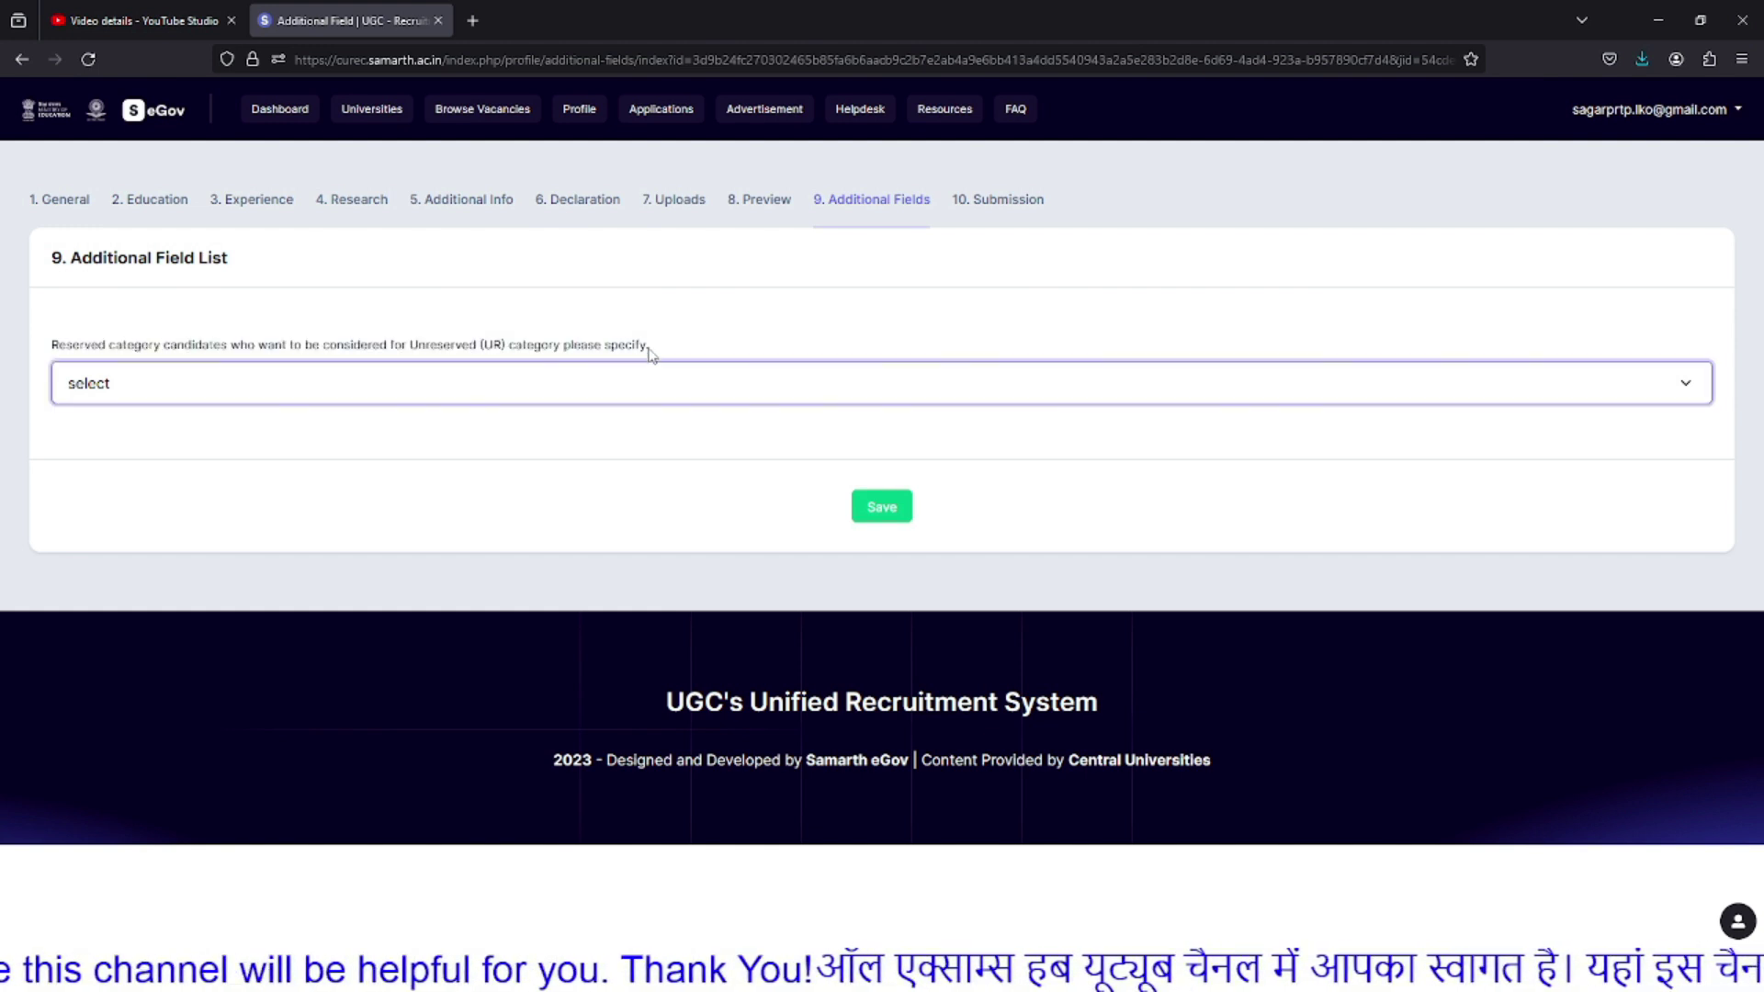
left_click(327, 386)
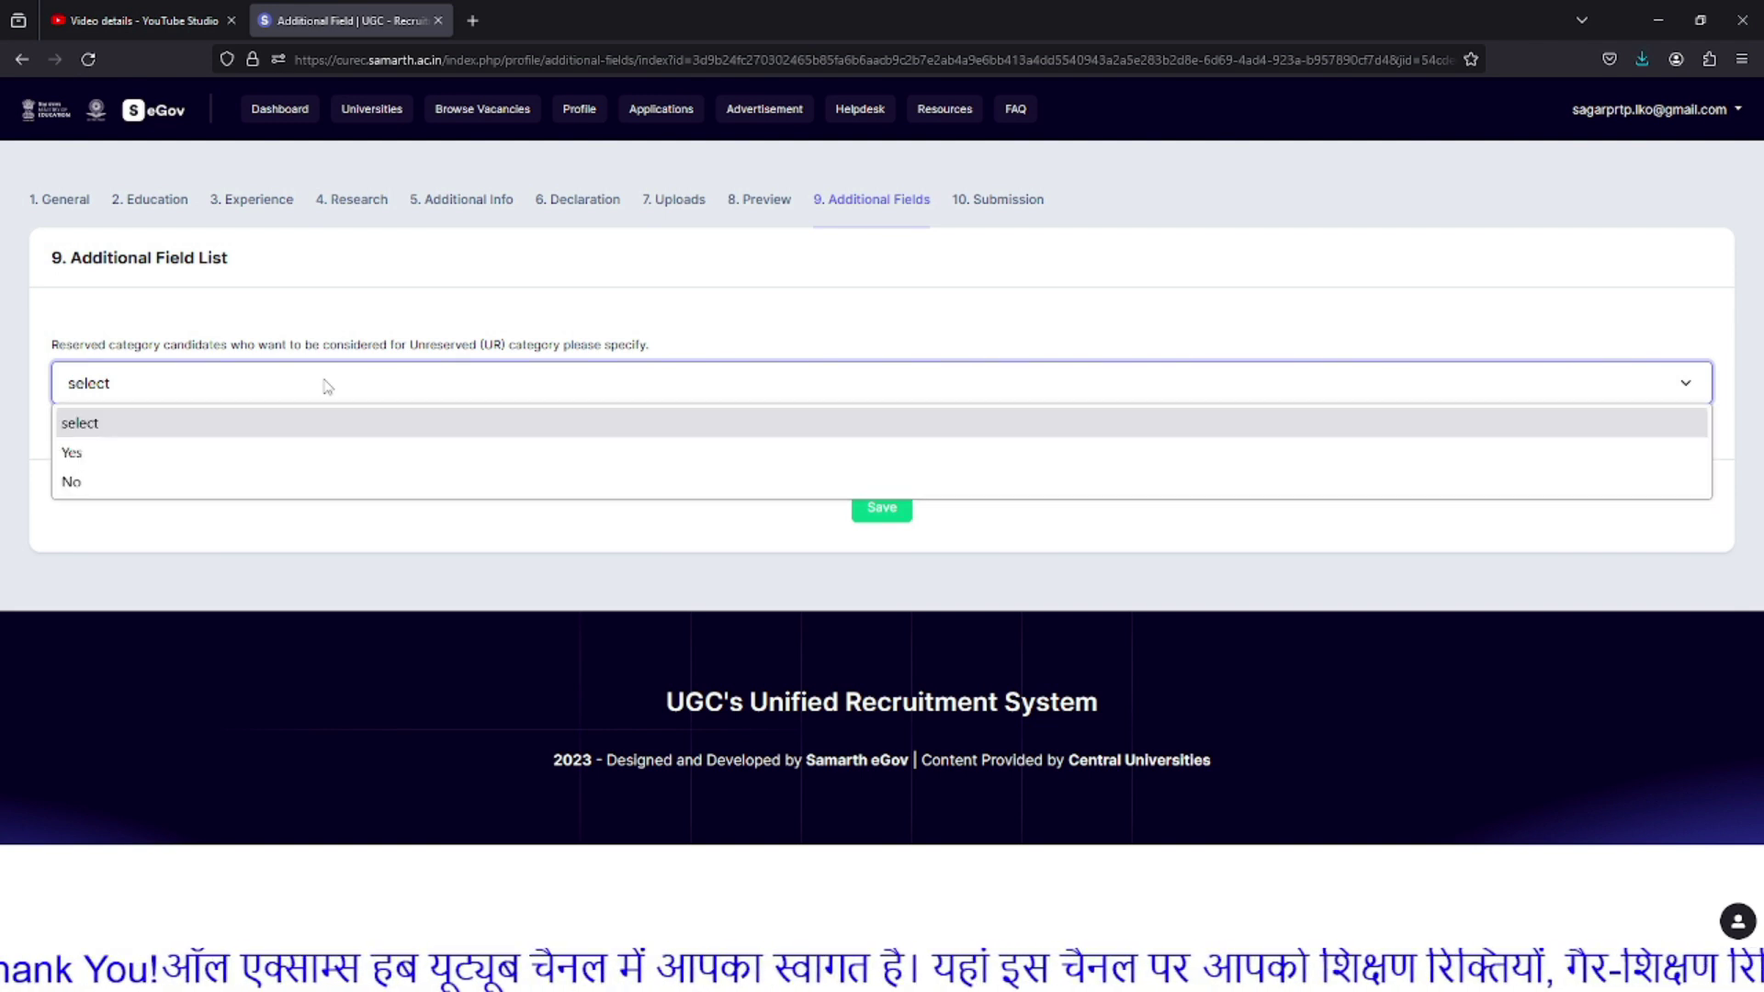
left_click(118, 453)
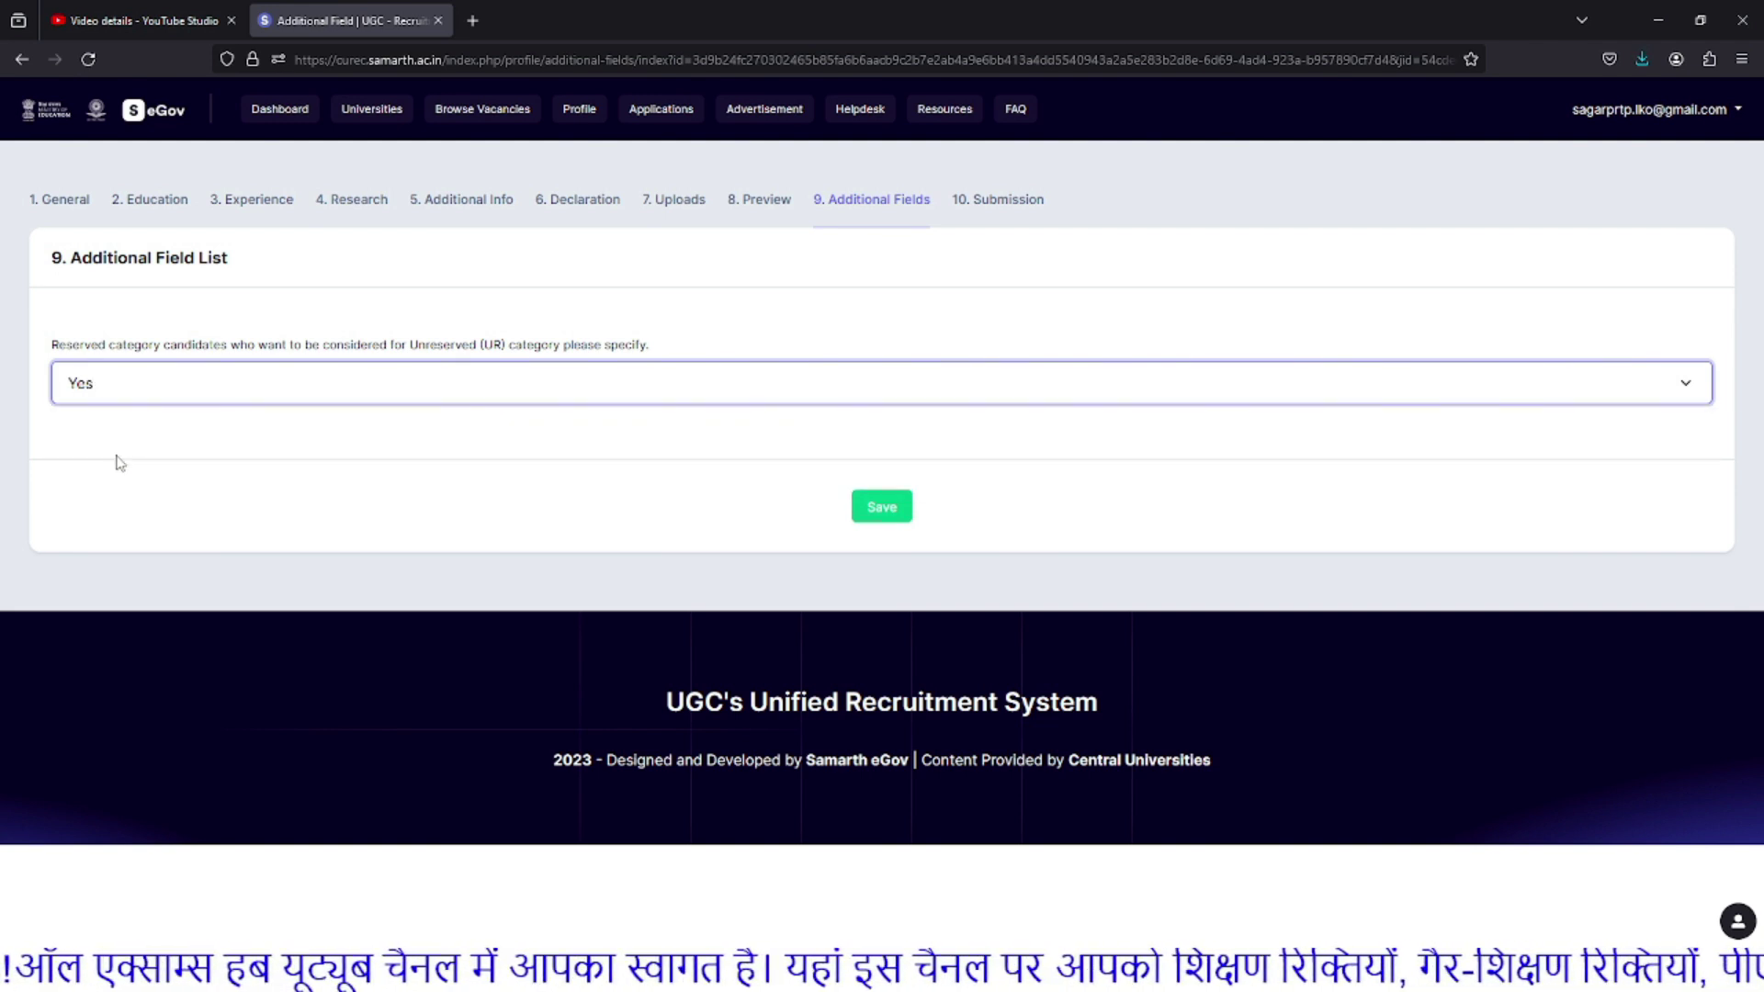
left_click(351, 524)
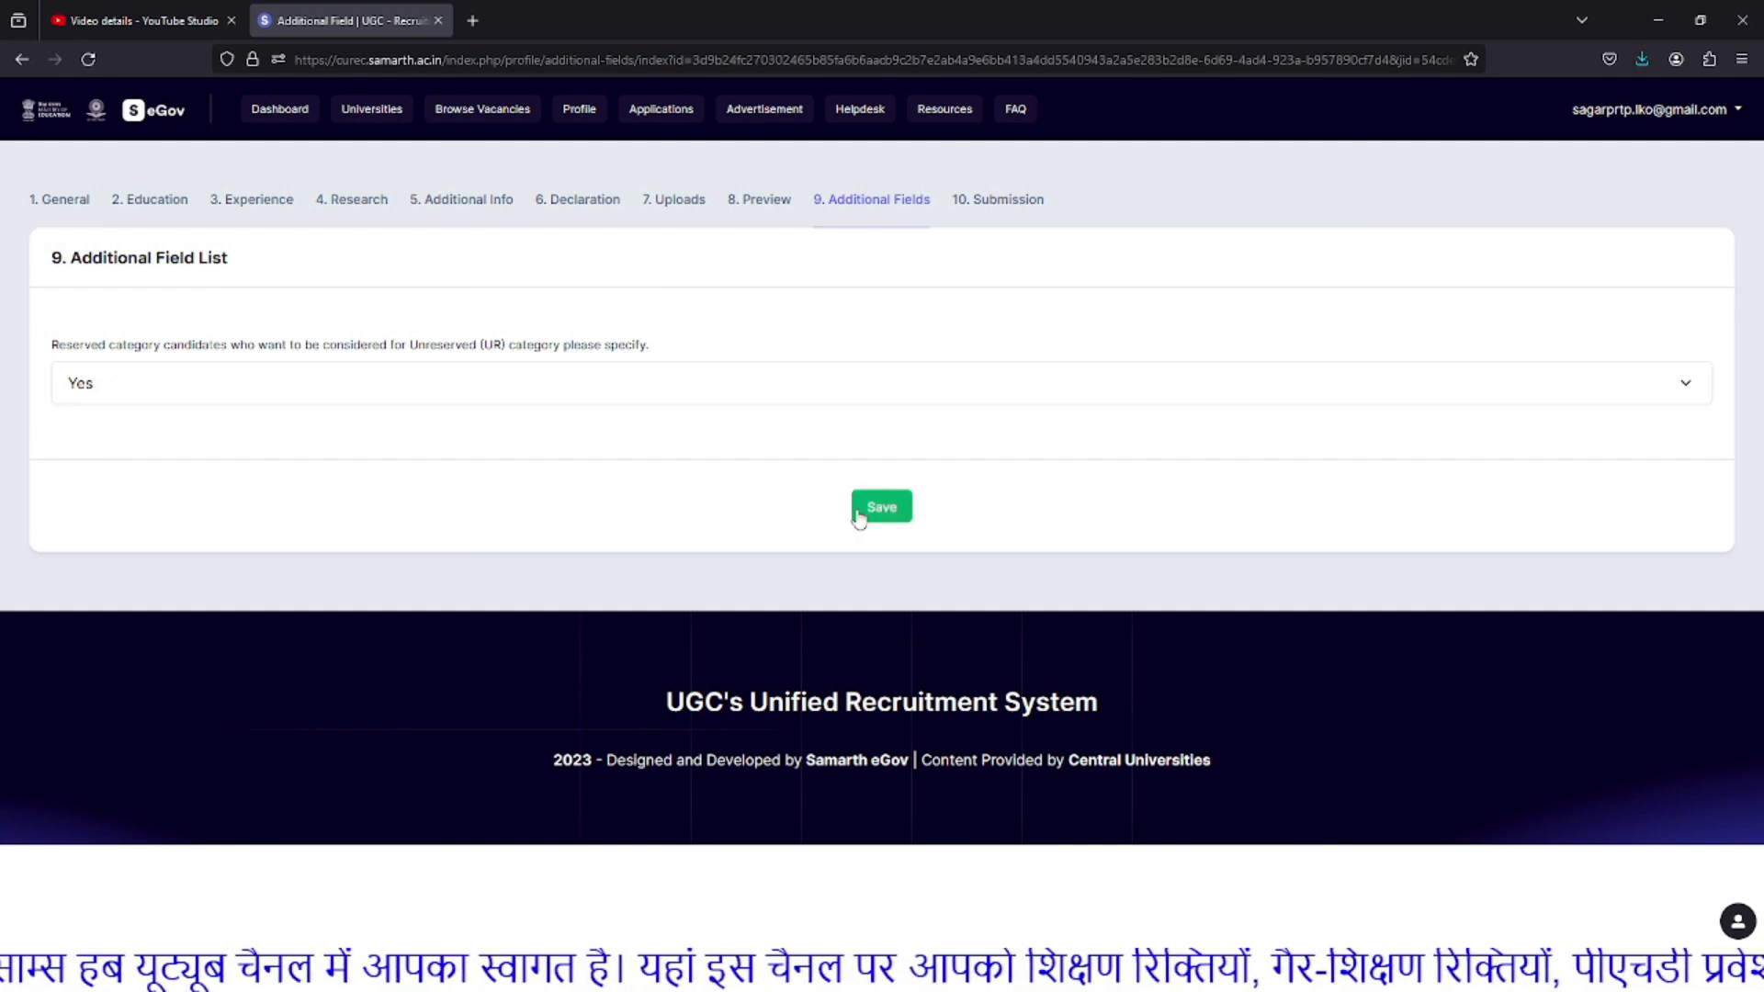
Step: Try No as the Unreserved (UR) category answer, then restore Yes and save the additional field
left_click(386, 379)
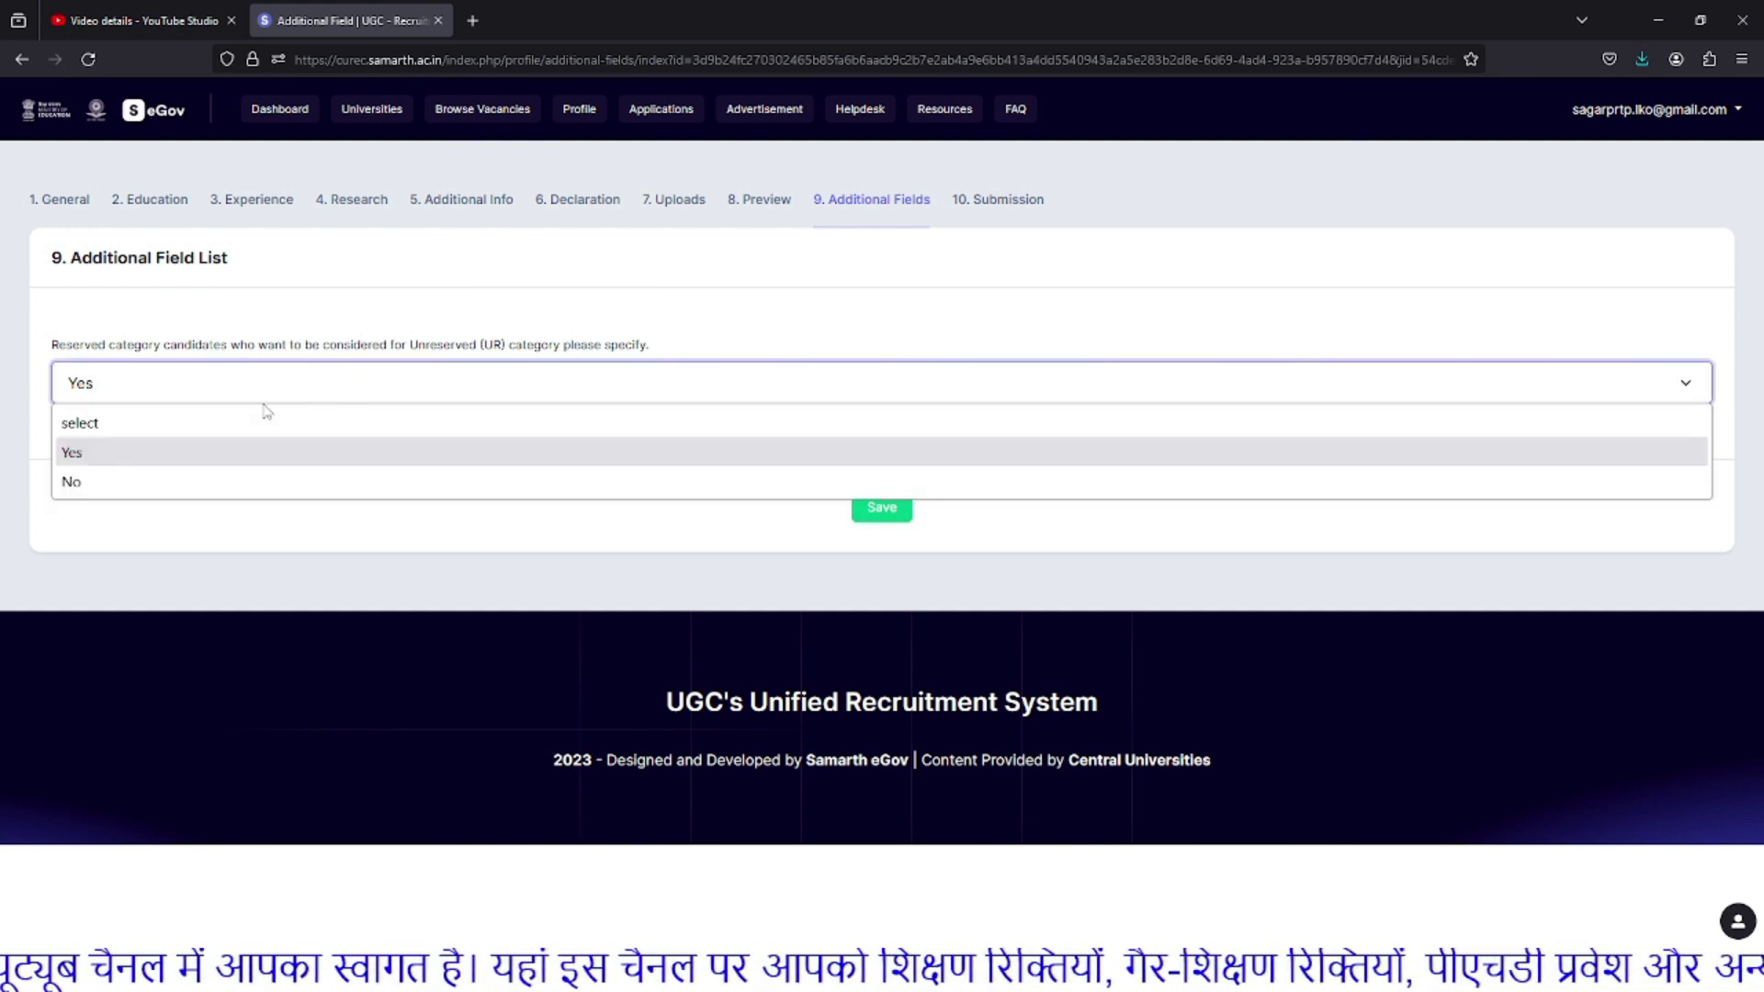
left_click(124, 489)
left_click(170, 385)
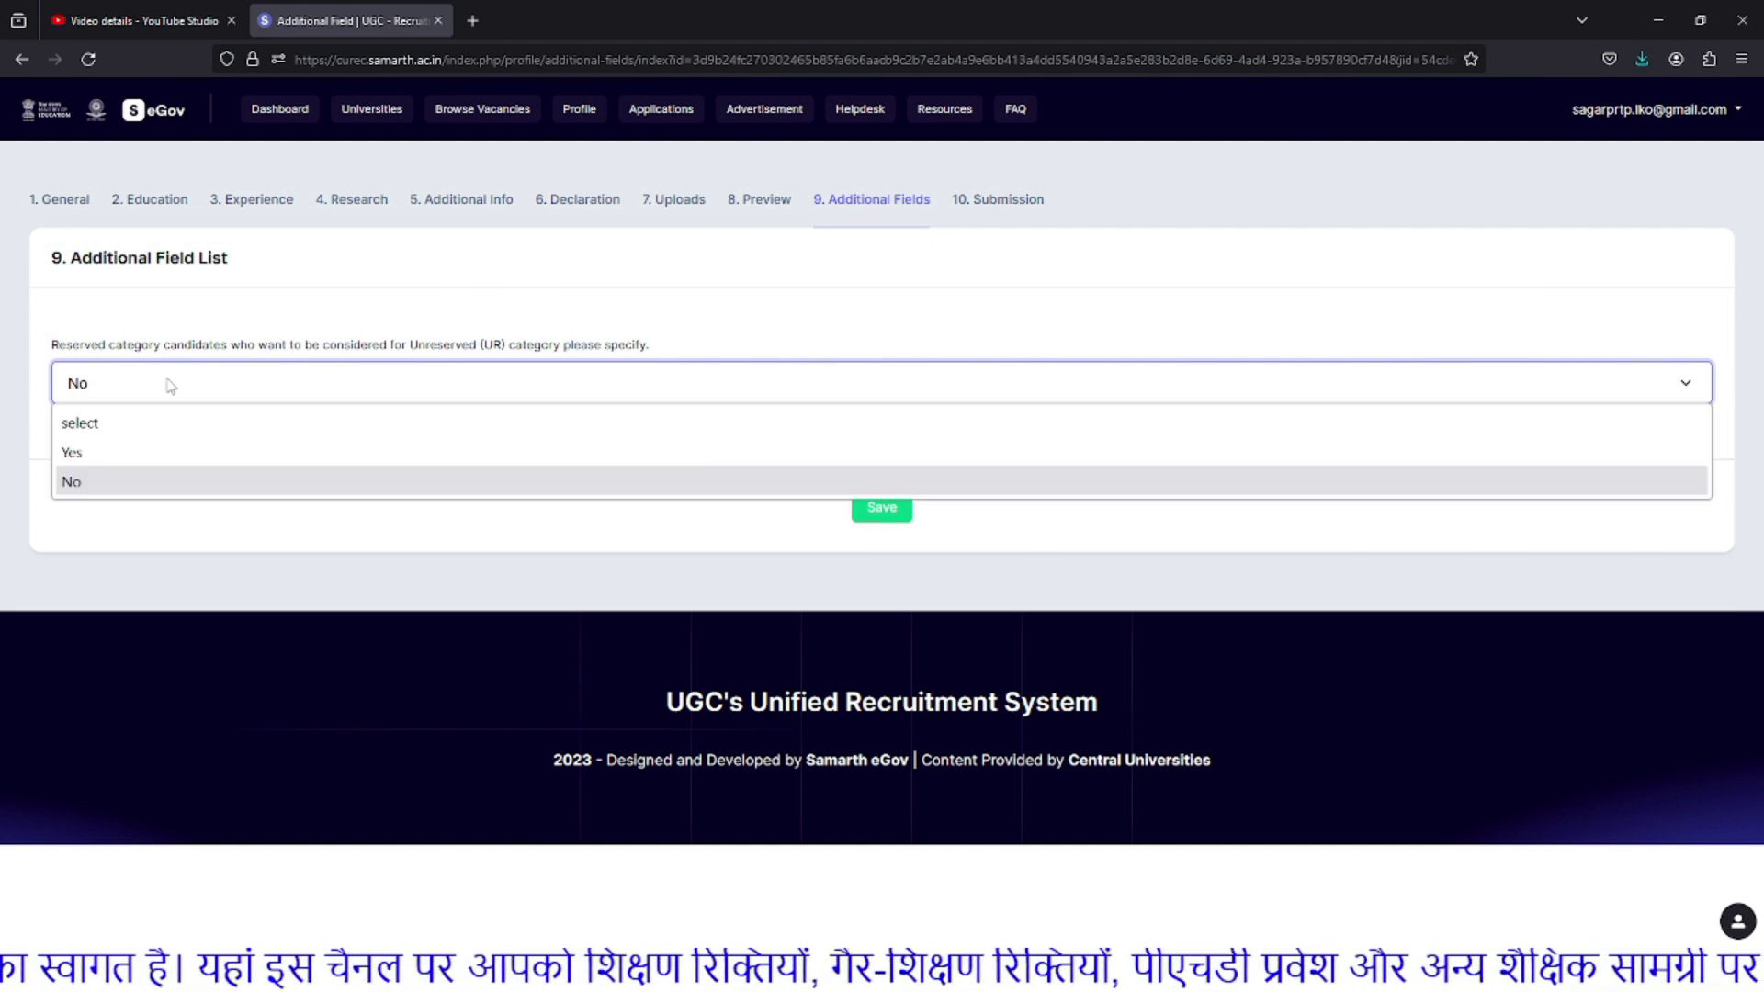
left_click(117, 448)
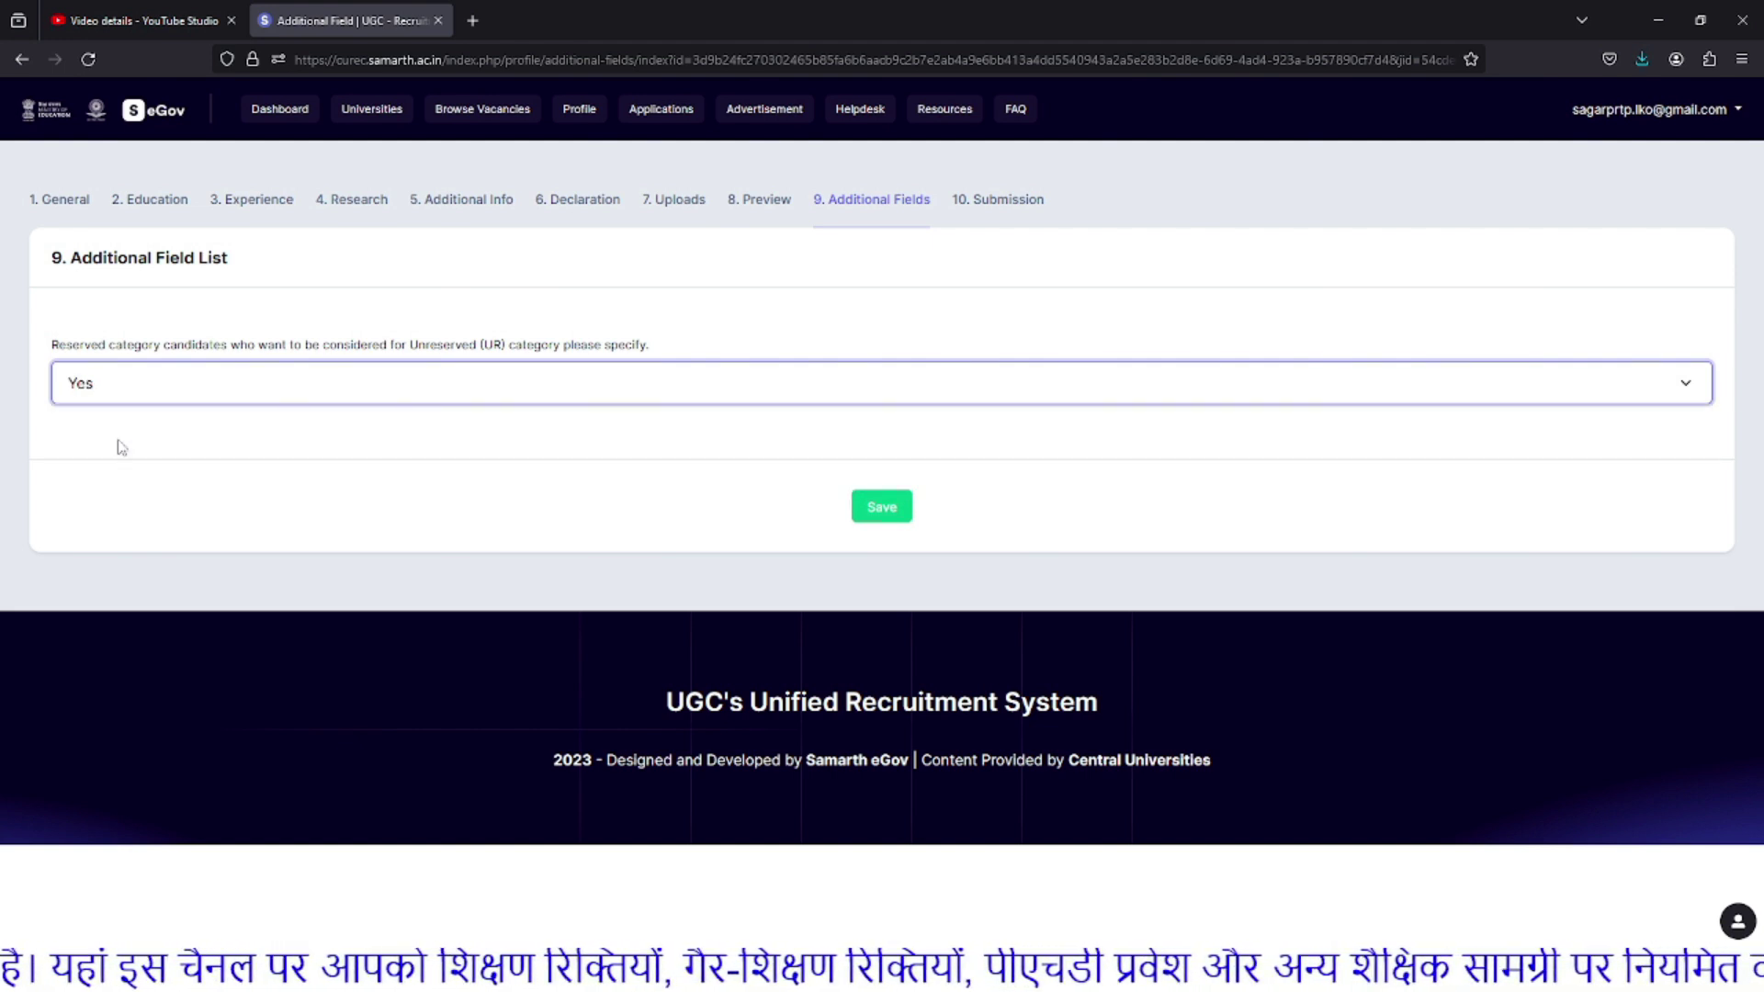
left_click(882, 510)
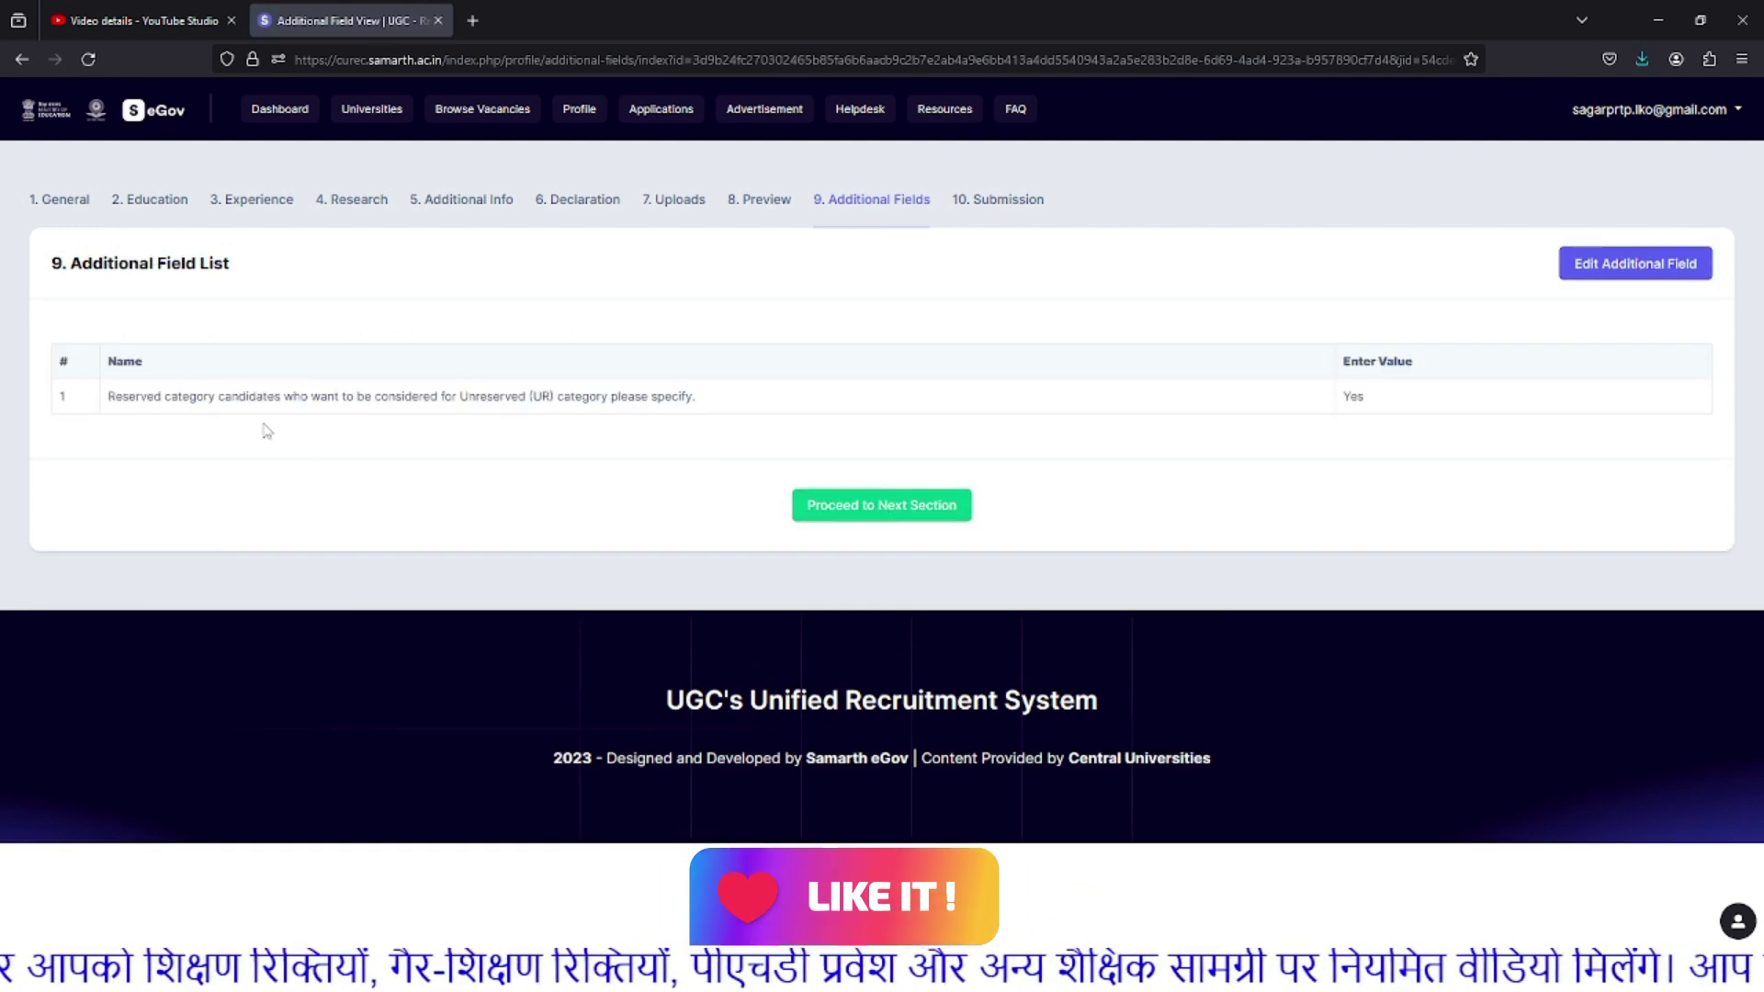
Step: Proceed to the Submission section and read its pending items on the NET and degree certificates and the research paper file
left_click(861, 506)
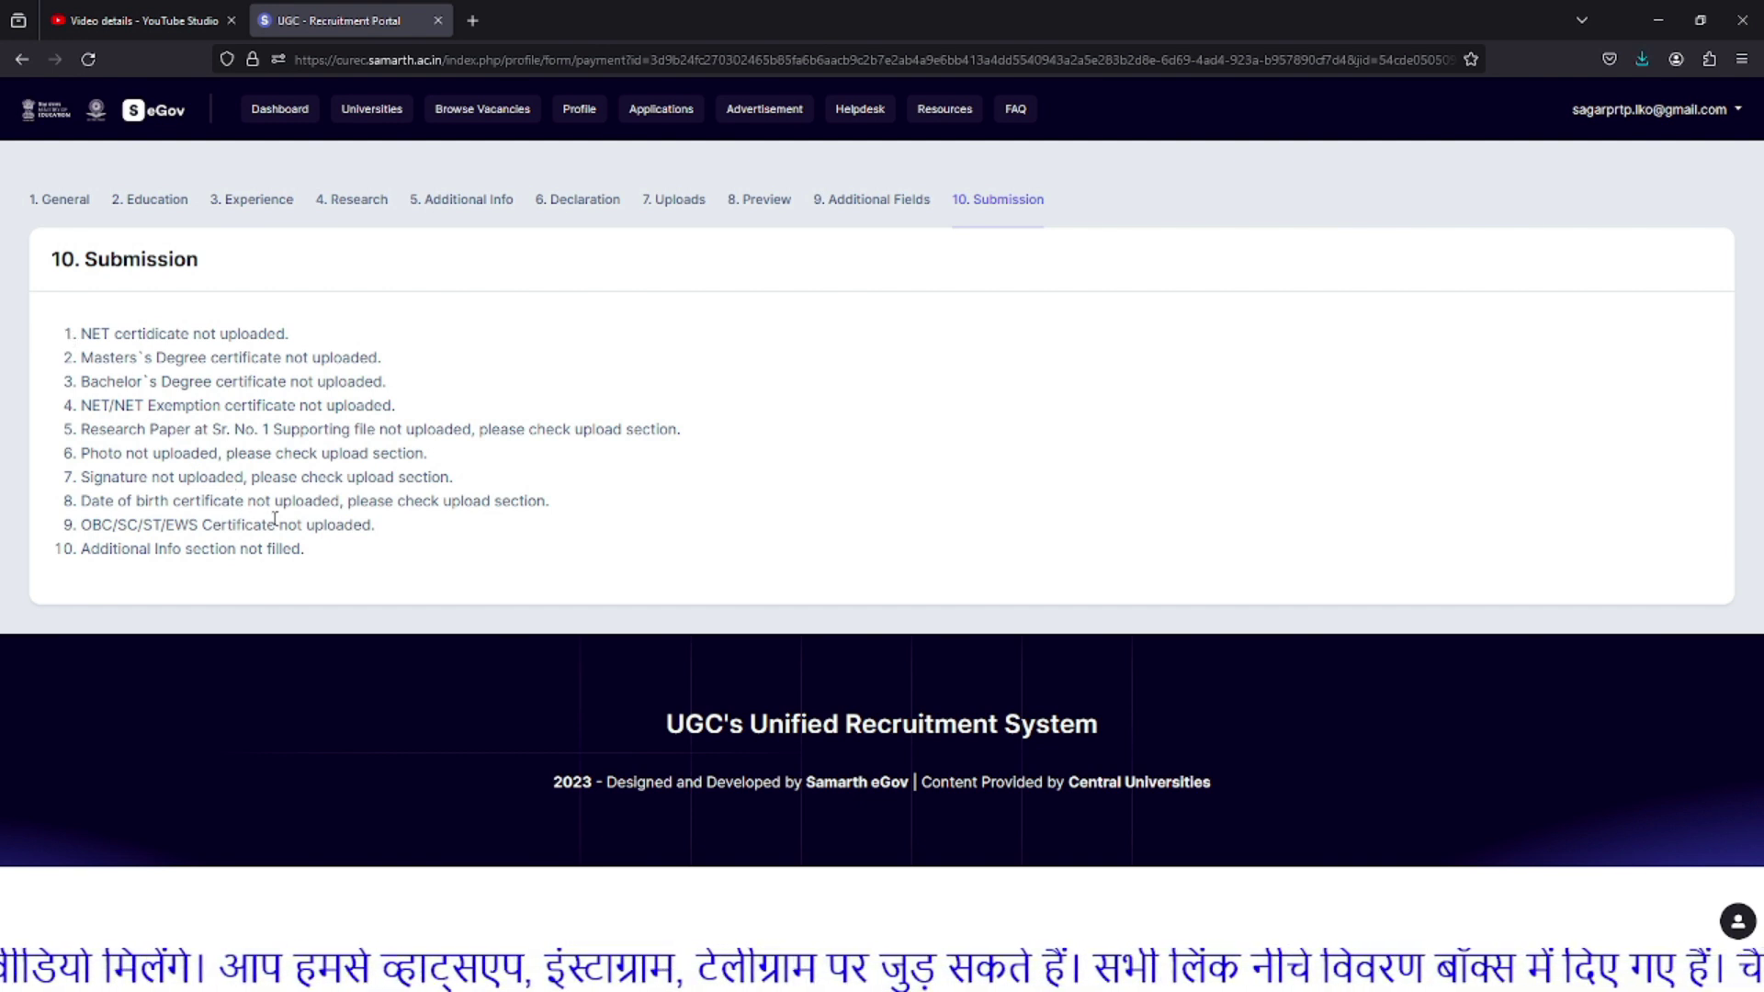
left_click_drag(90, 335, 420, 584)
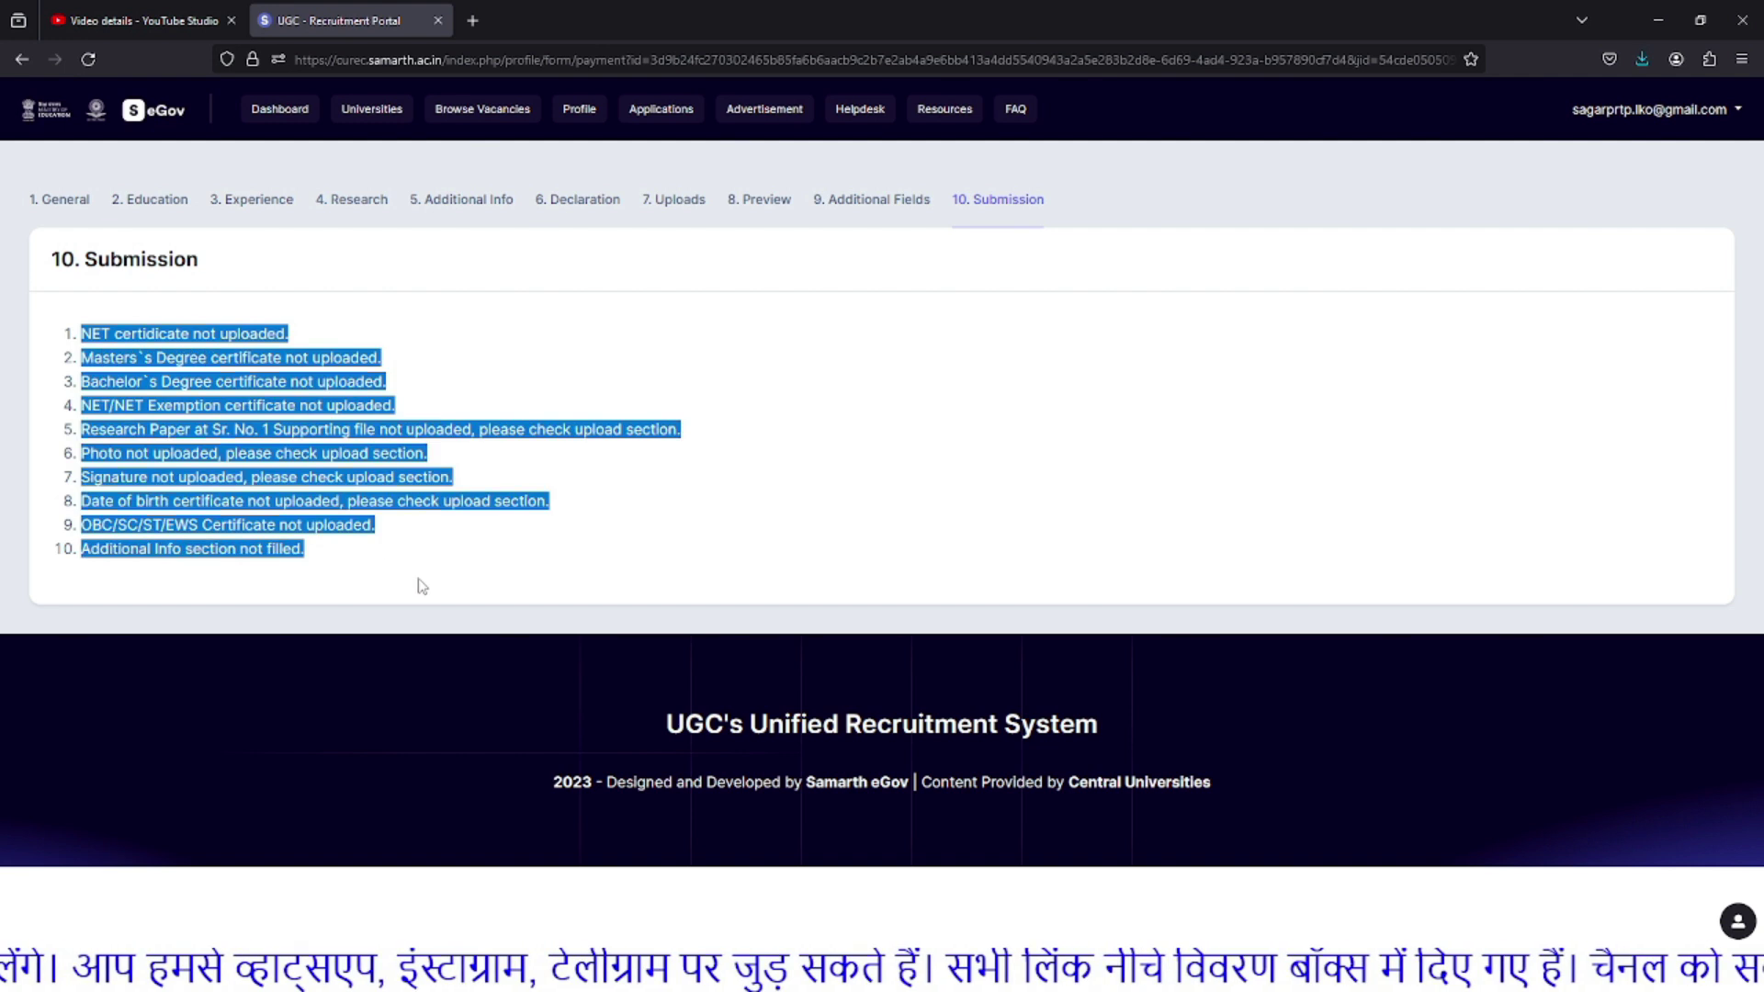
left_click(152, 363)
left_click_drag(81, 335, 333, 340)
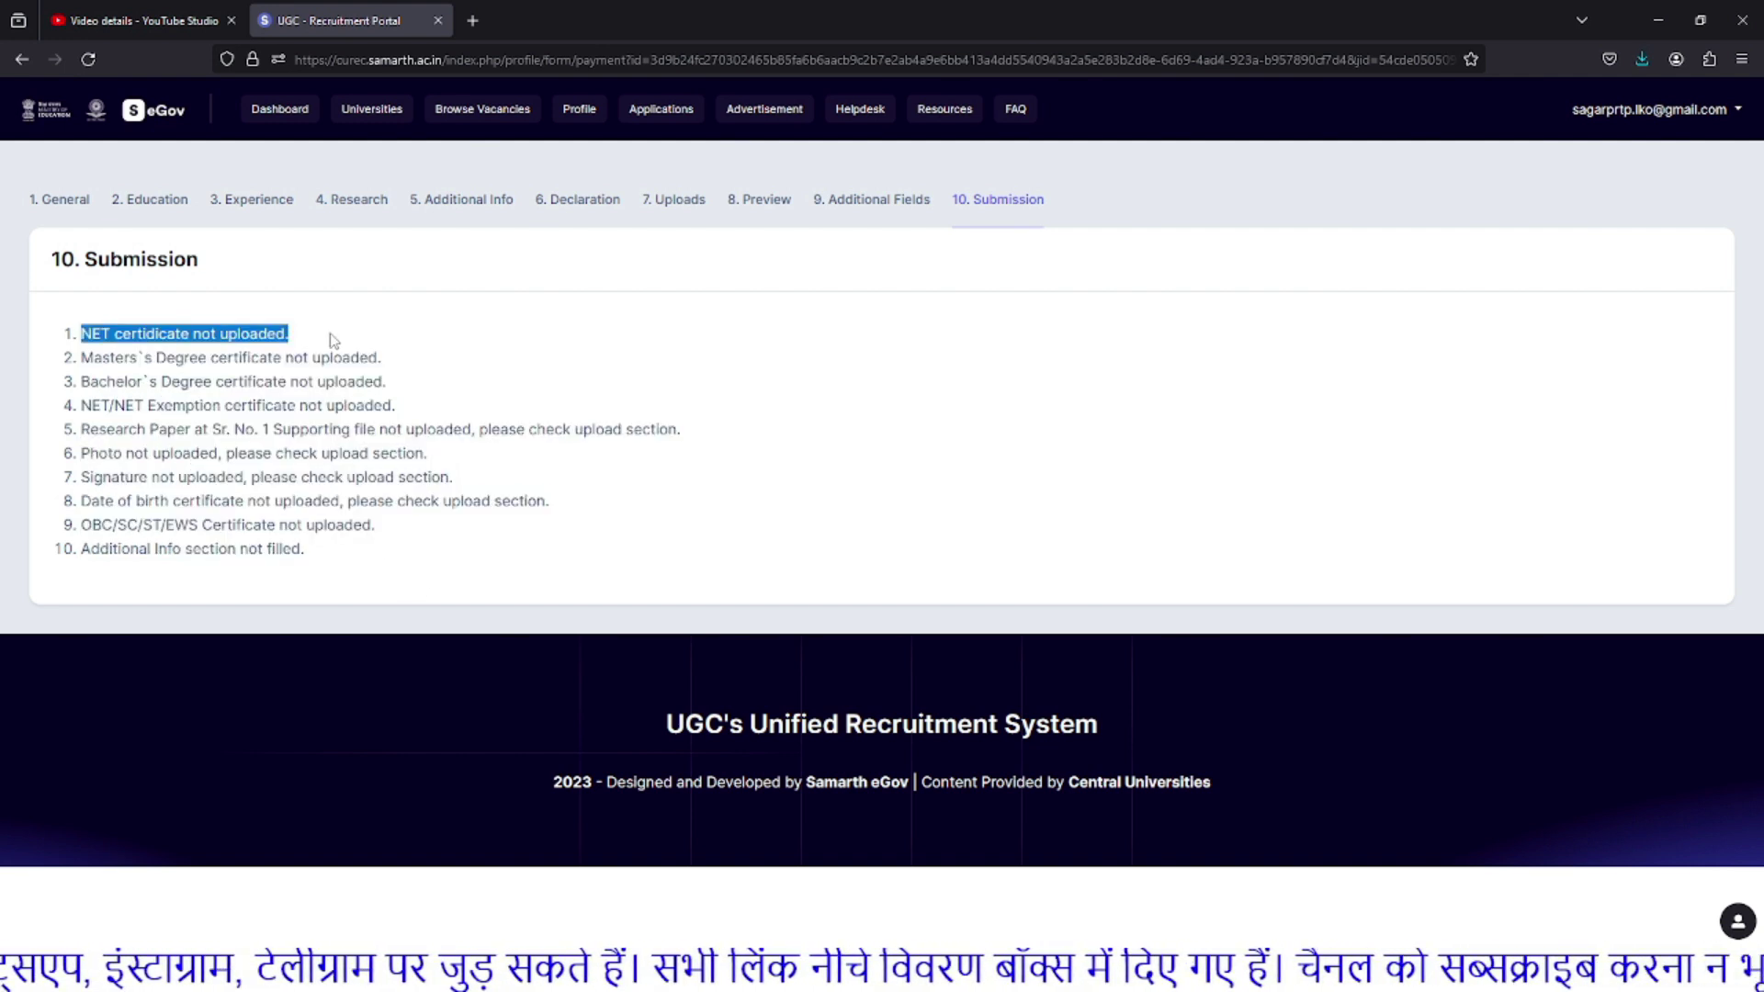
left_click_drag(94, 357, 343, 359)
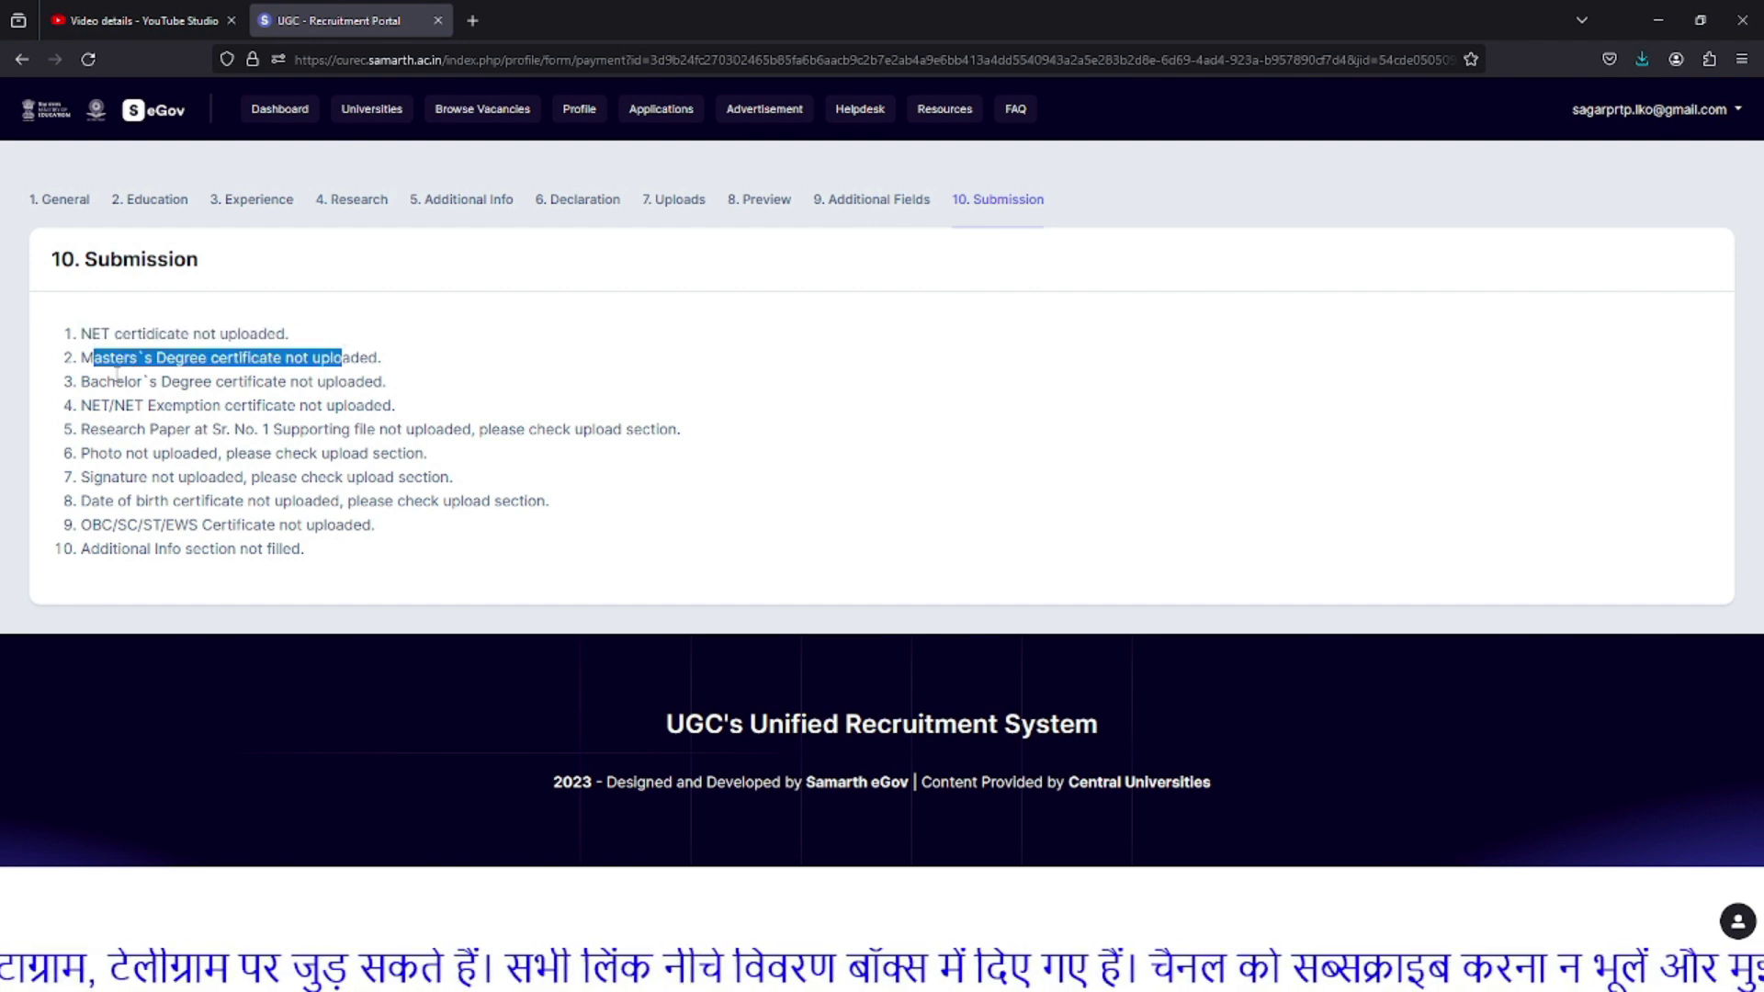
left_click_drag(116, 379, 430, 391)
left_click_drag(104, 407, 419, 415)
left_click_drag(123, 429, 689, 441)
Step: Read the pending items on the photo, signature, date of birth certificate, category certificate and Additional Info section
left_click_drag(109, 453, 412, 470)
left_click_drag(104, 478, 358, 481)
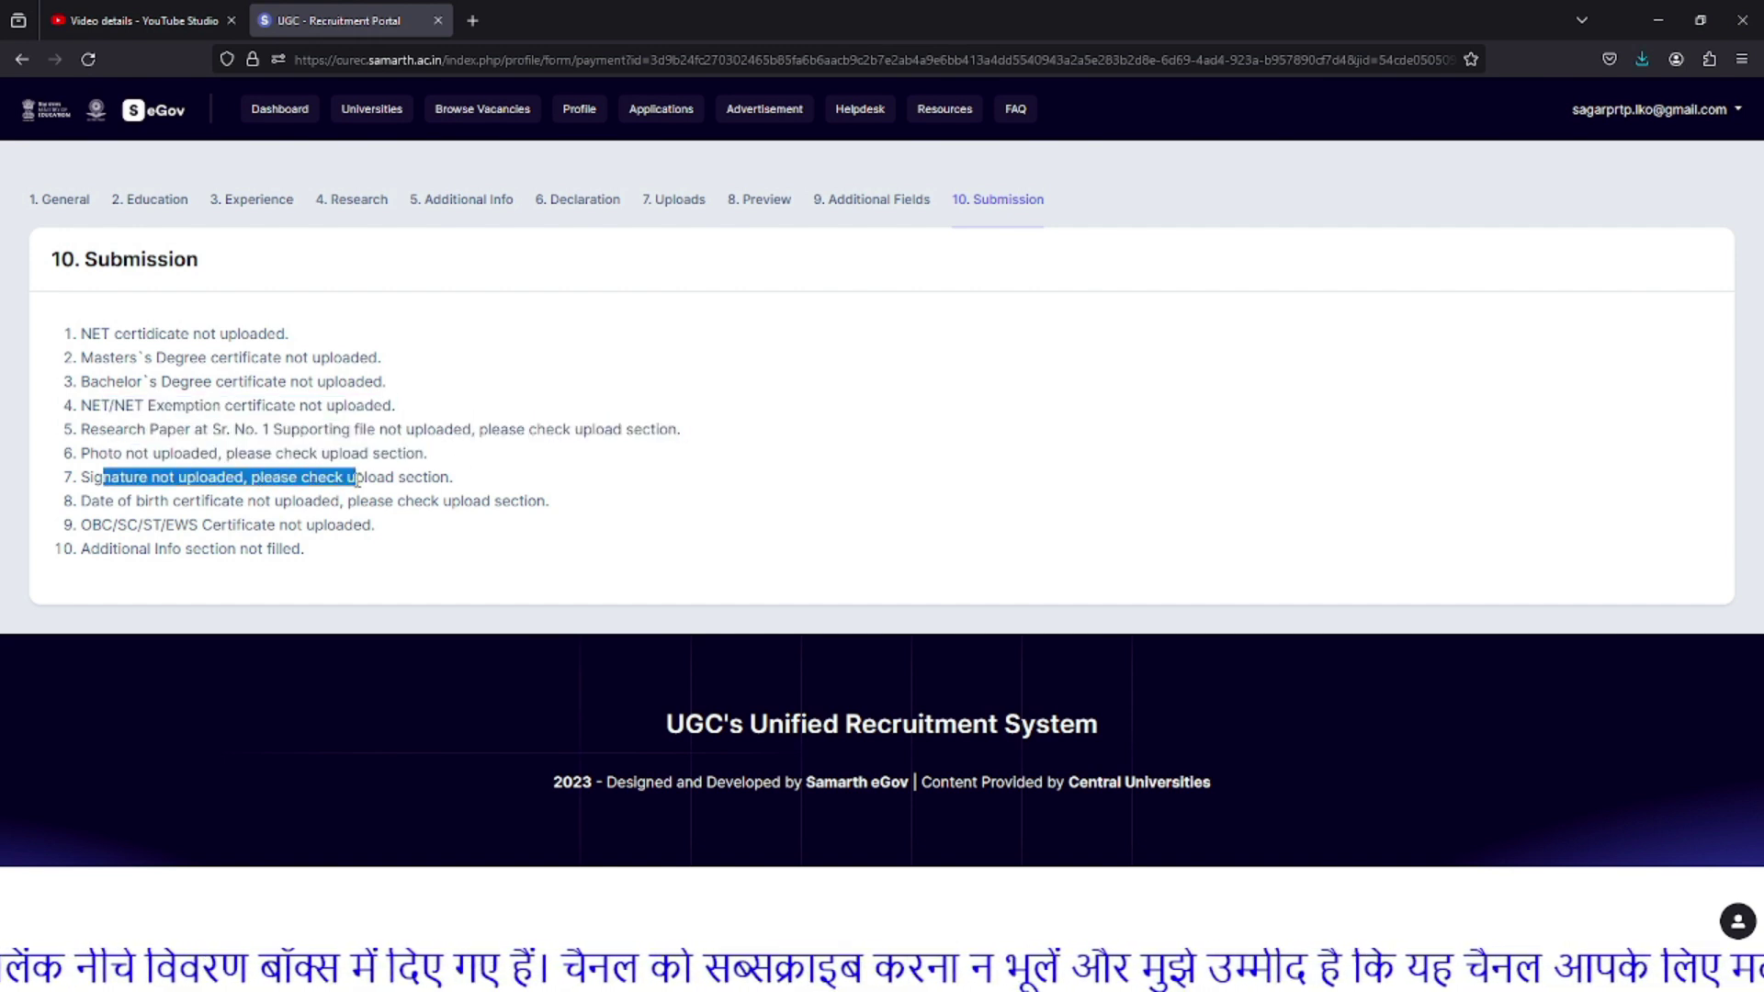
left_click_drag(101, 500, 558, 514)
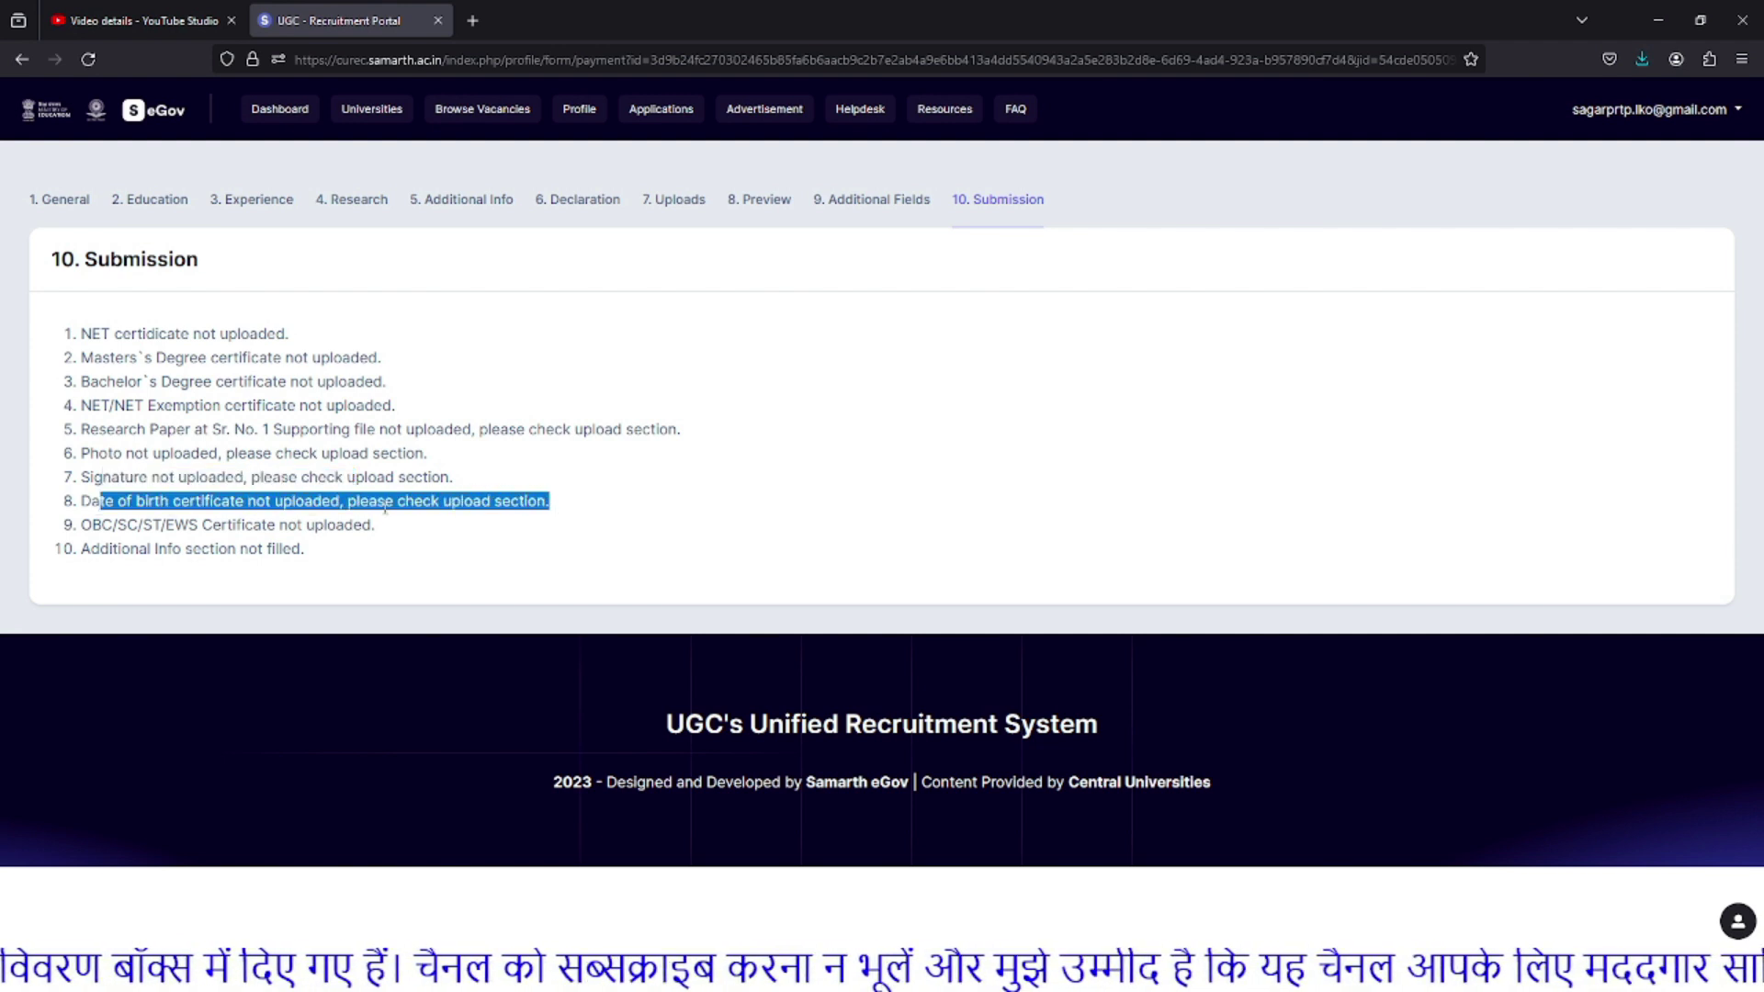
left_click_drag(103, 526, 404, 535)
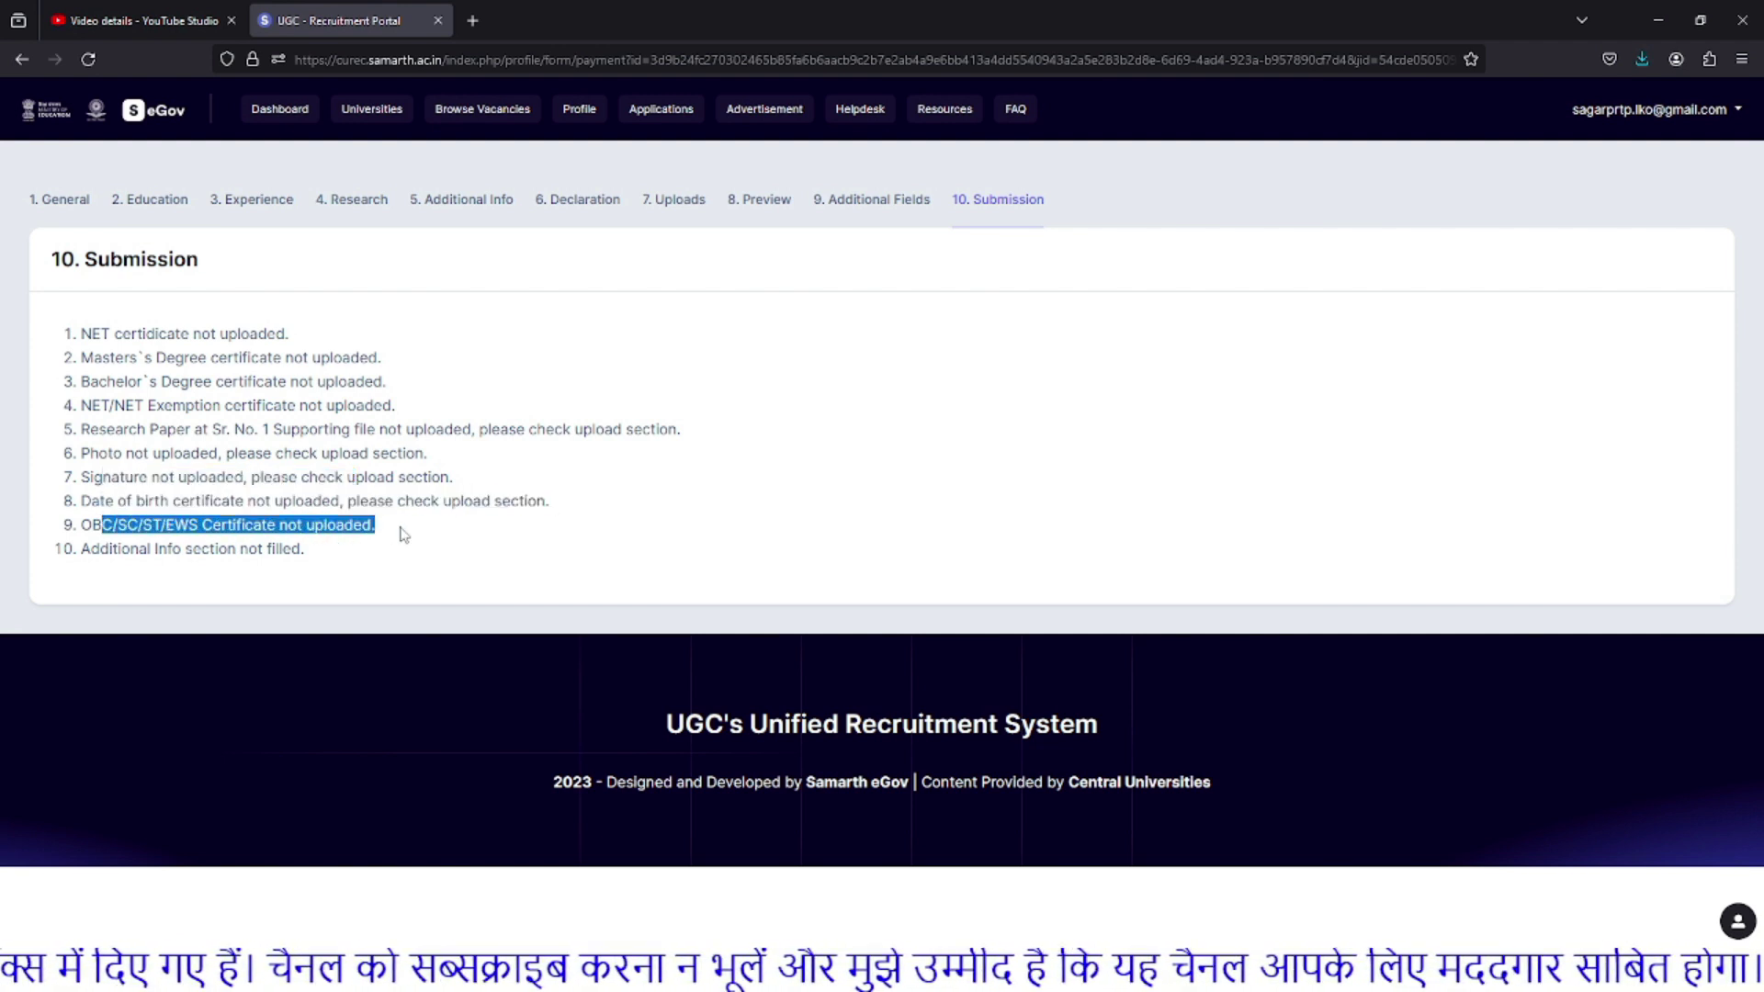
left_click_drag(91, 549, 300, 552)
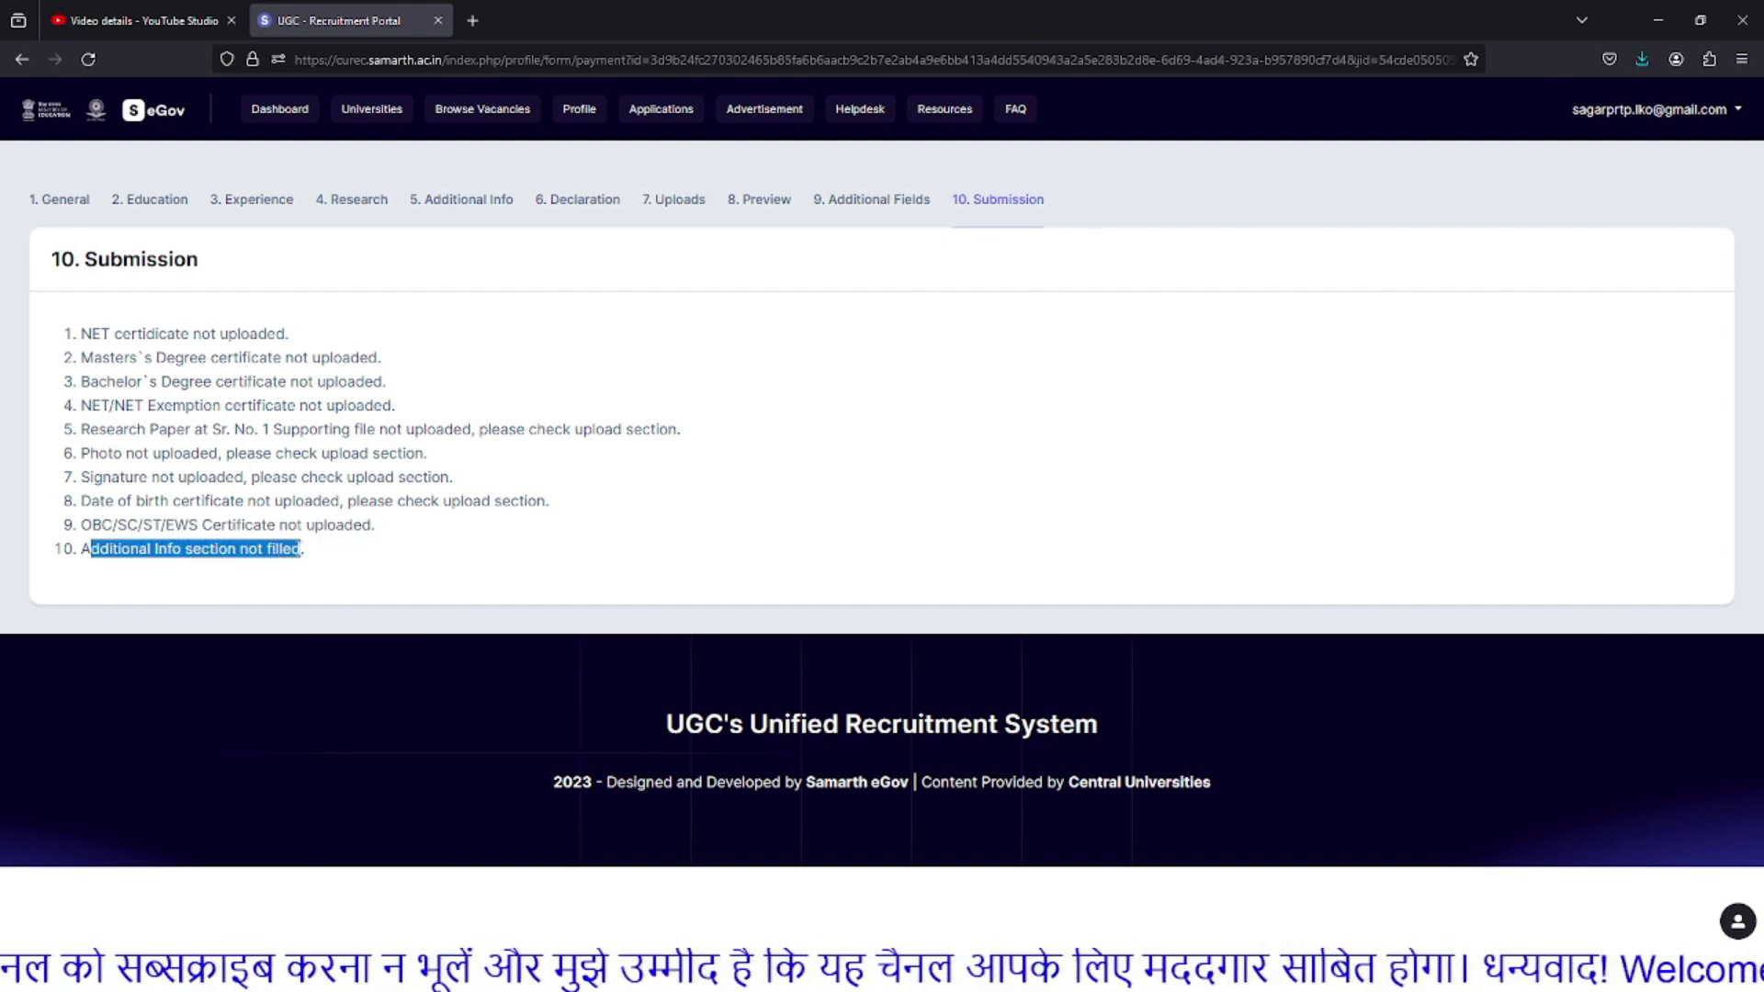
left_click(112, 547)
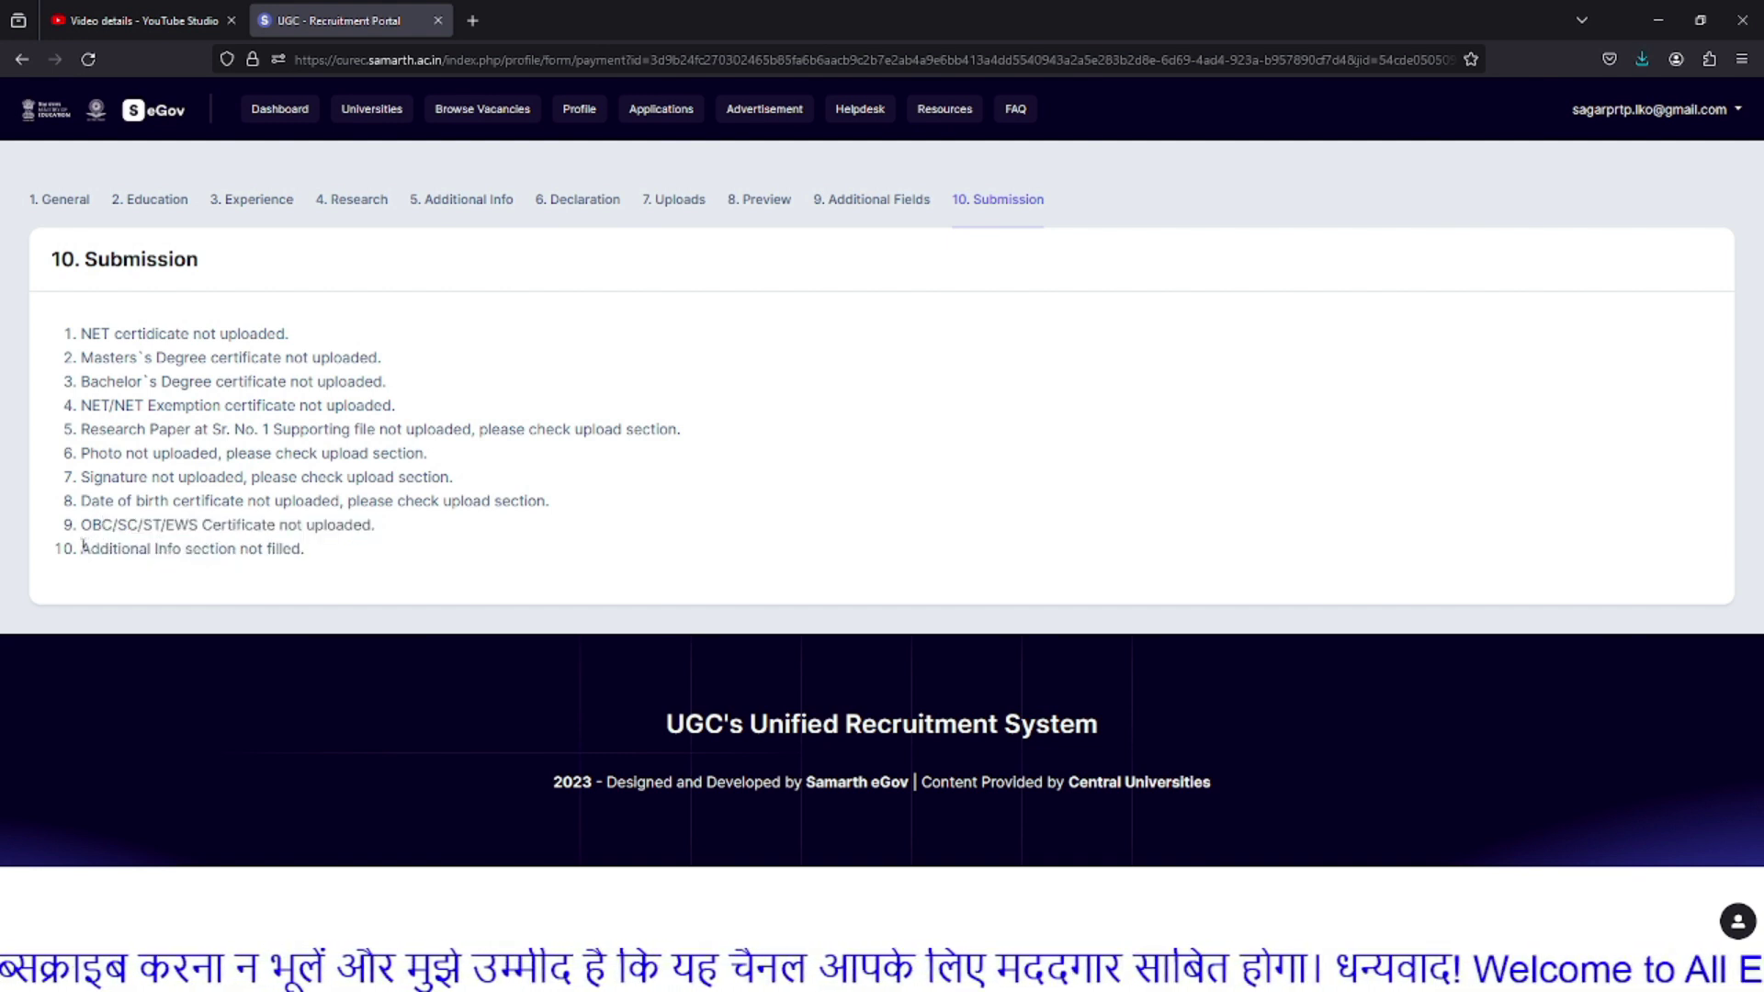
left_click_drag(306, 550, 95, 548)
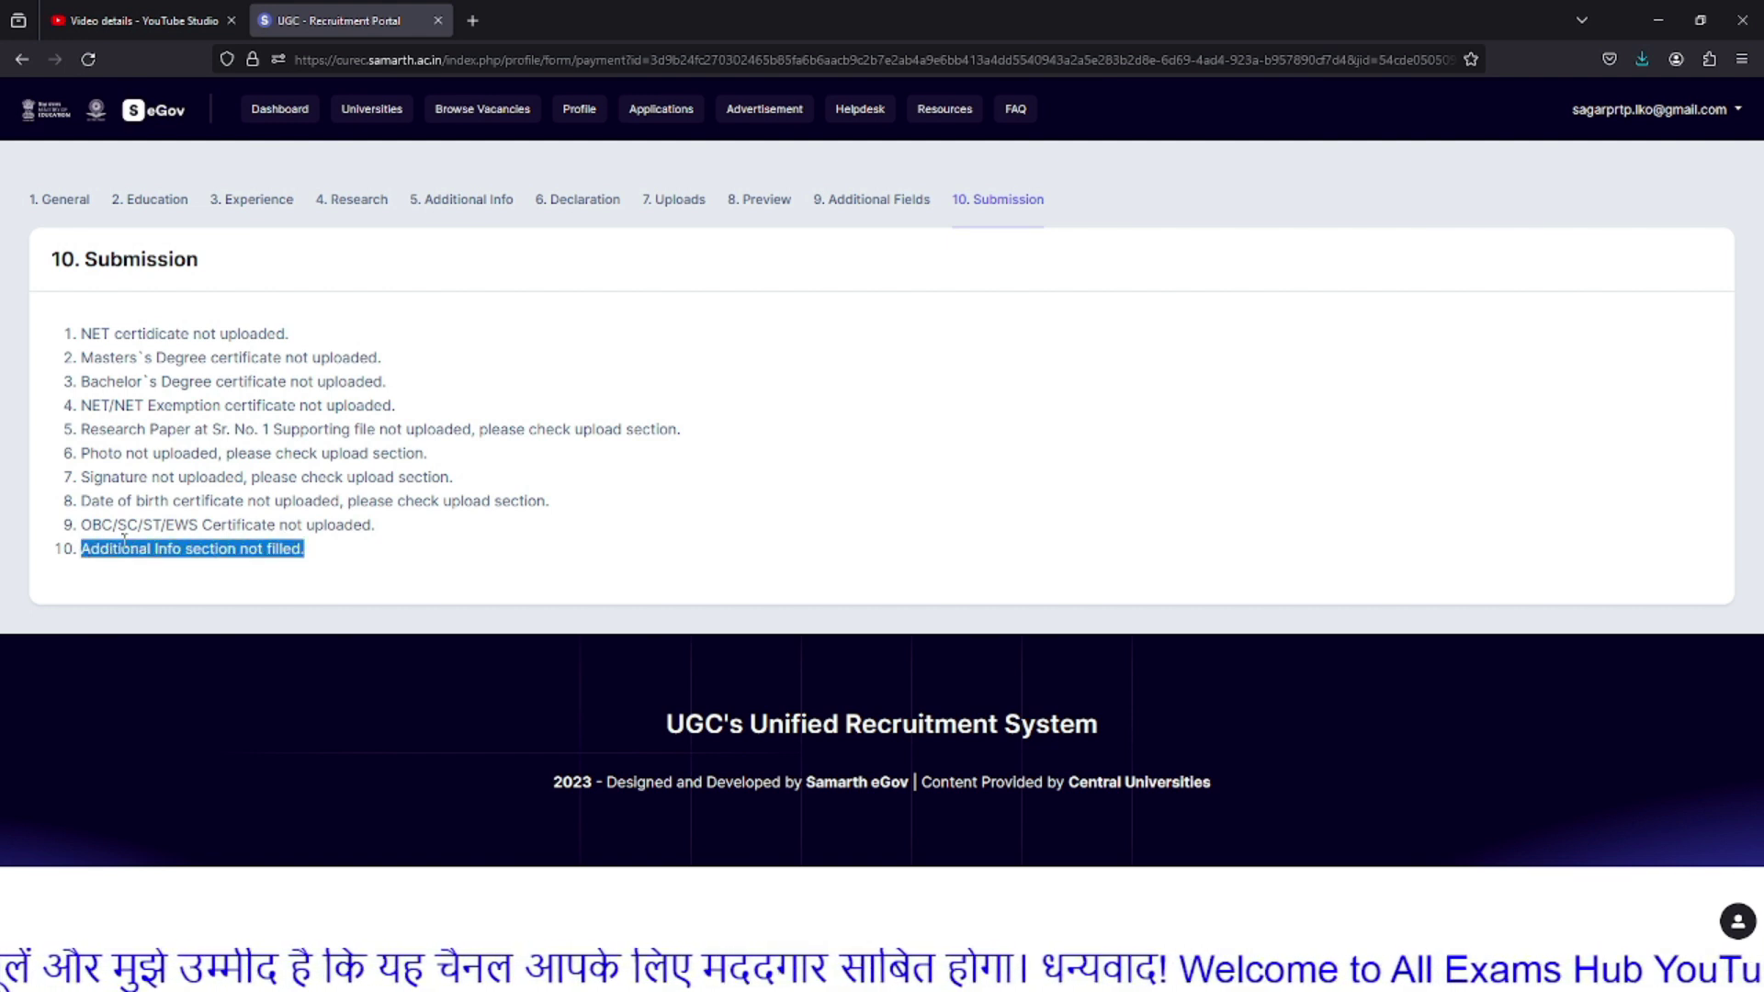